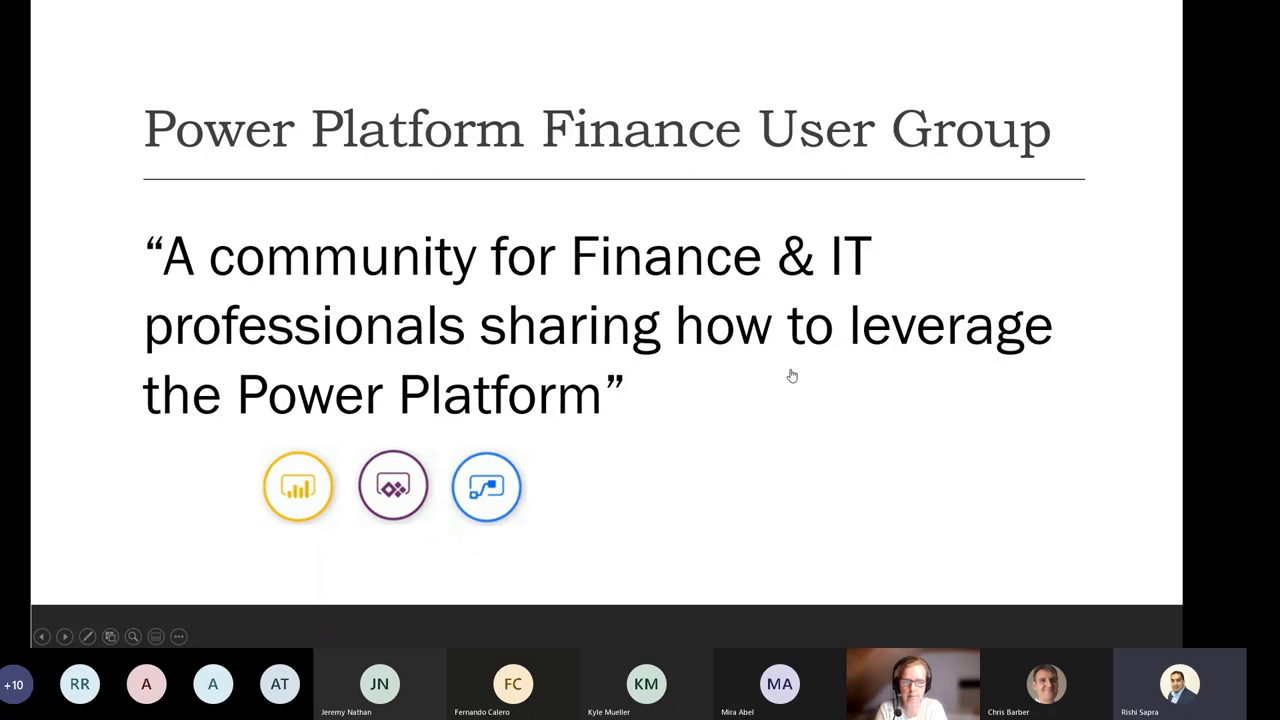
# Advance from 'Who are we?' through the speaker builds to the 'What's New on the platform?' slide.
pyautogui.click(791, 375)
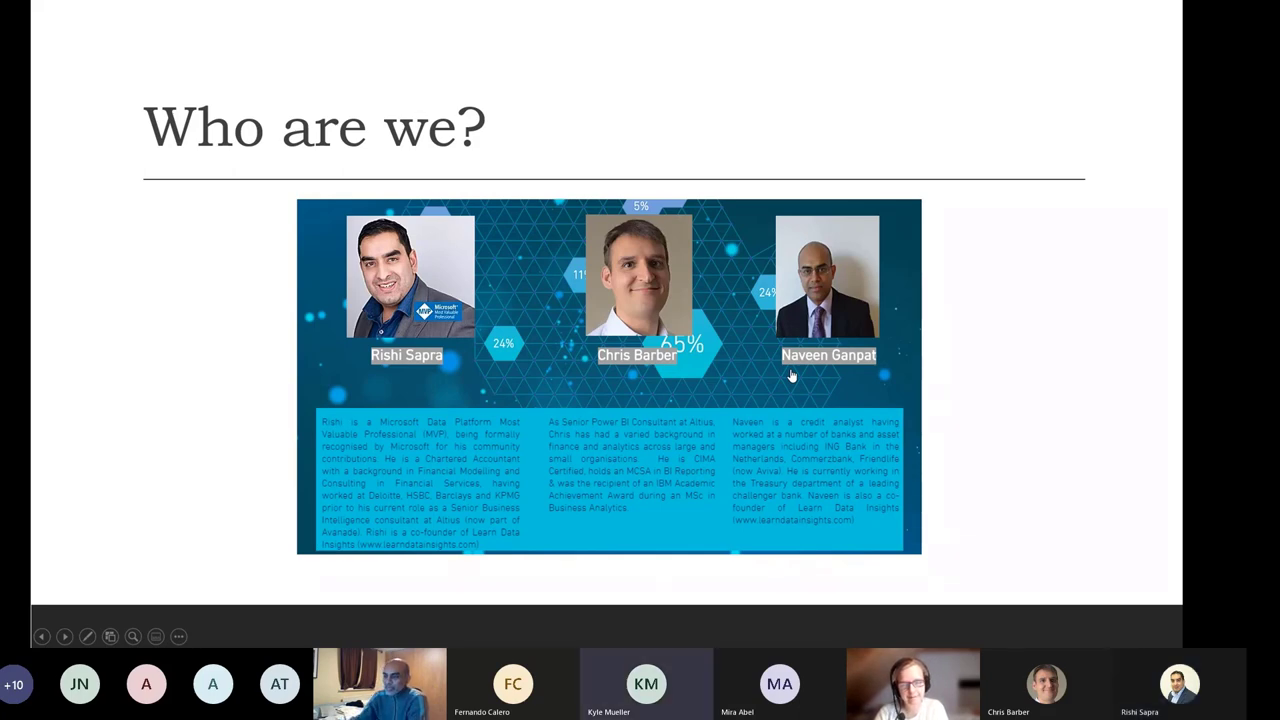
pyautogui.press('Right')
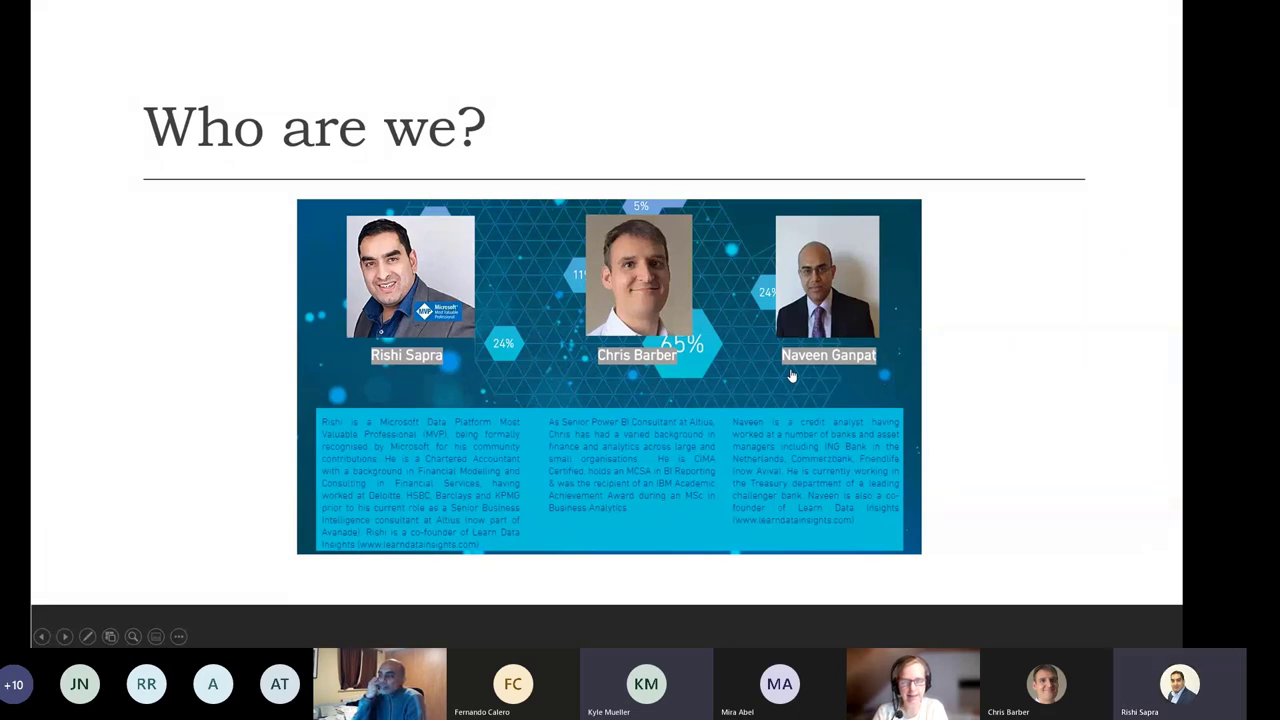
pyautogui.press('Right')
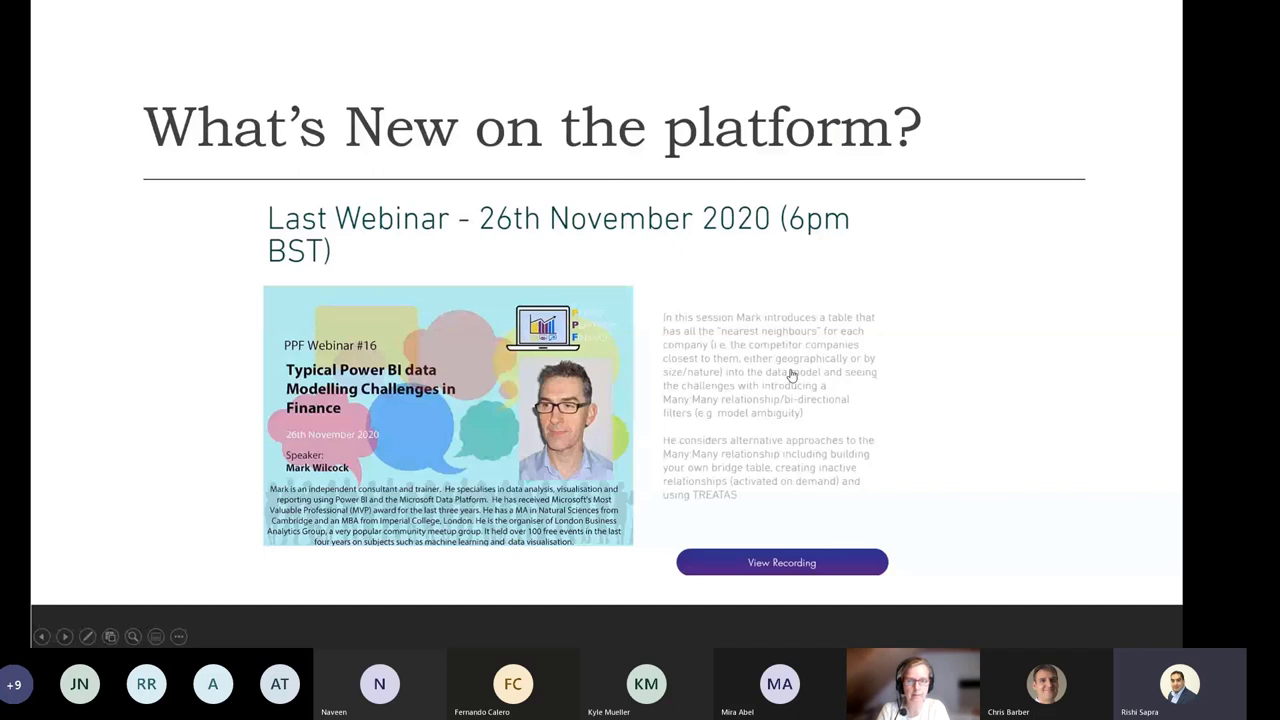
pyautogui.press('Right')
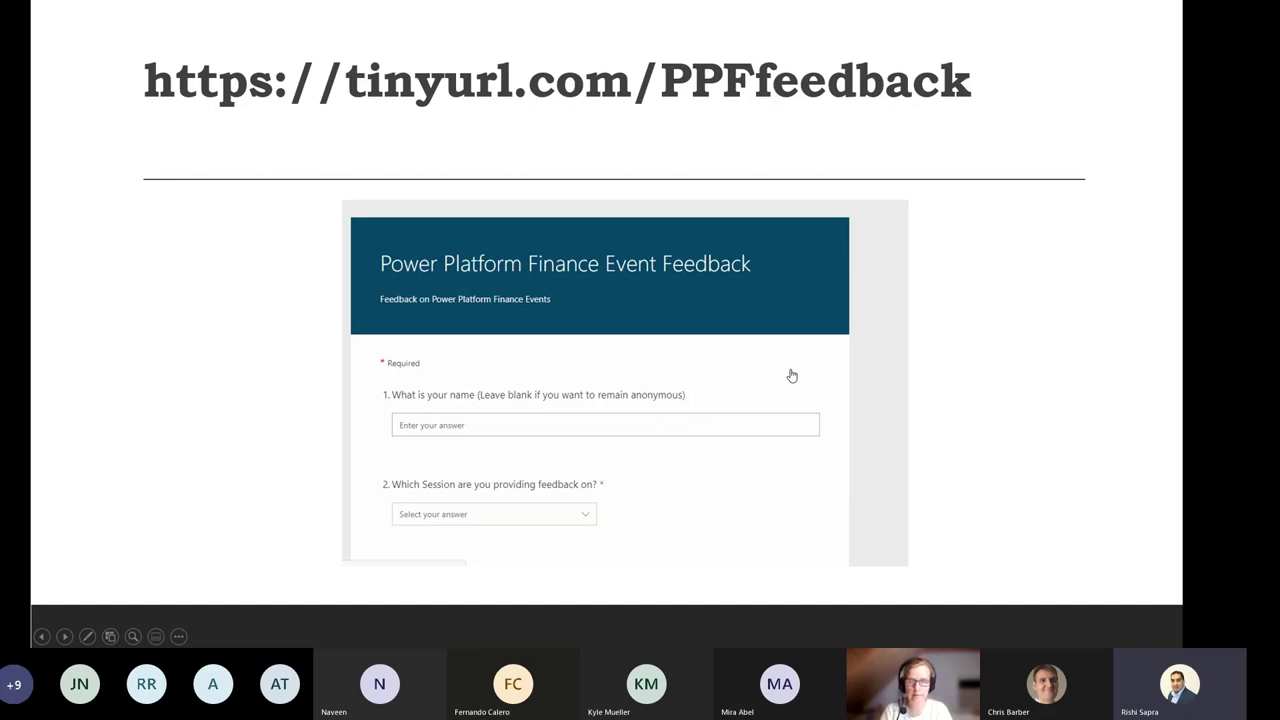
# Bring up the Windows task switcher with Alt+Tab over the slideshow.
pyautogui.hotkey('alt', 'Tab')
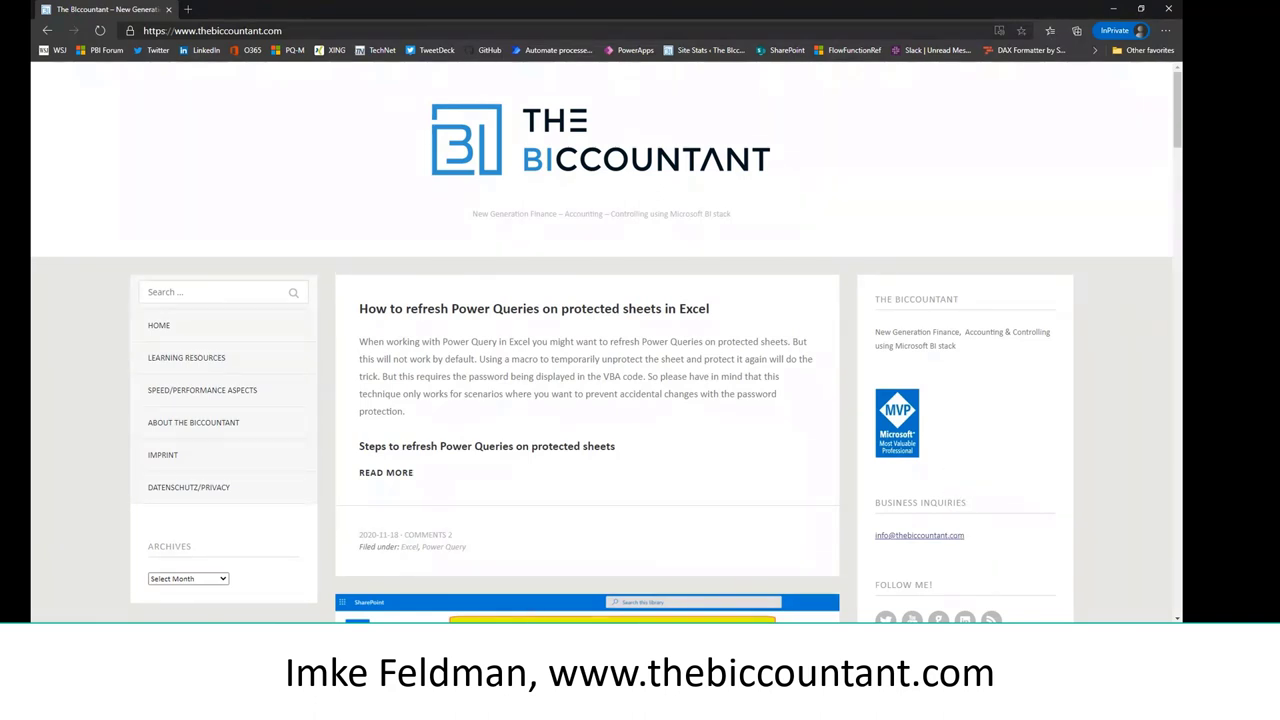
# Switch to the ScenarioPowerQuery2.xlsx workbook in Excel and collapse its grouped columns.
pyautogui.moveTo(487, 640)
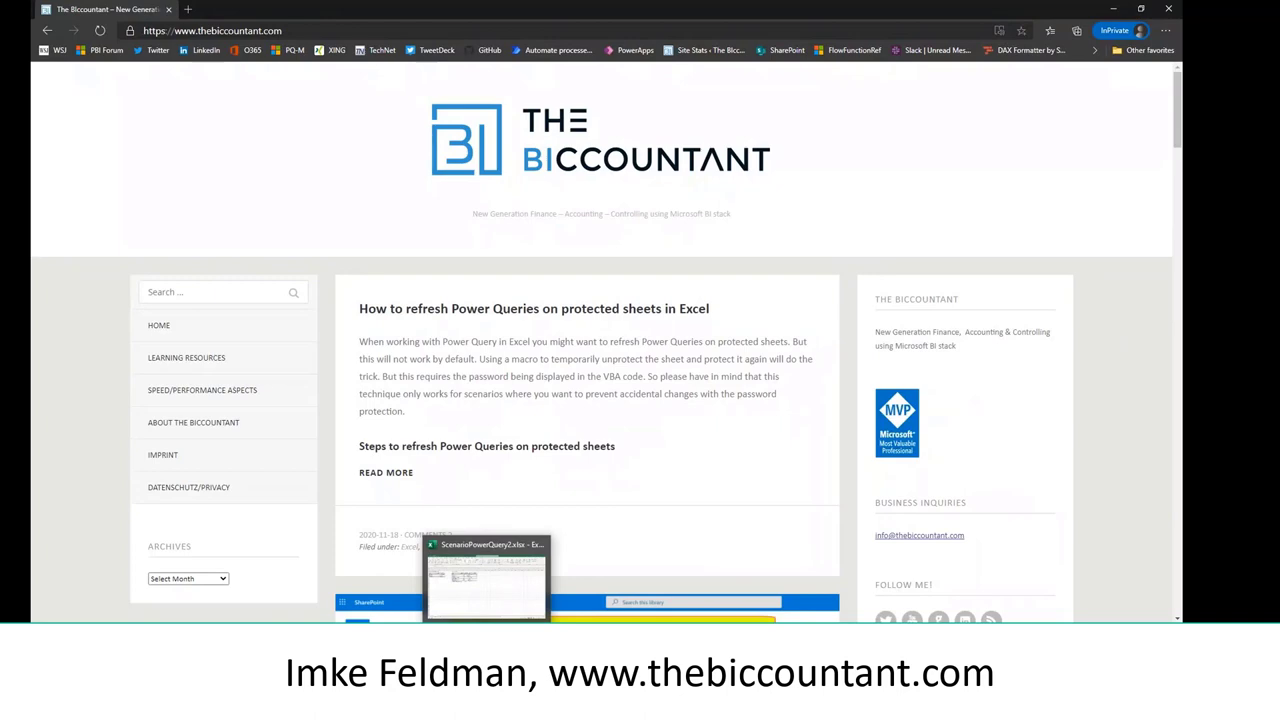
pyautogui.click(505, 610)
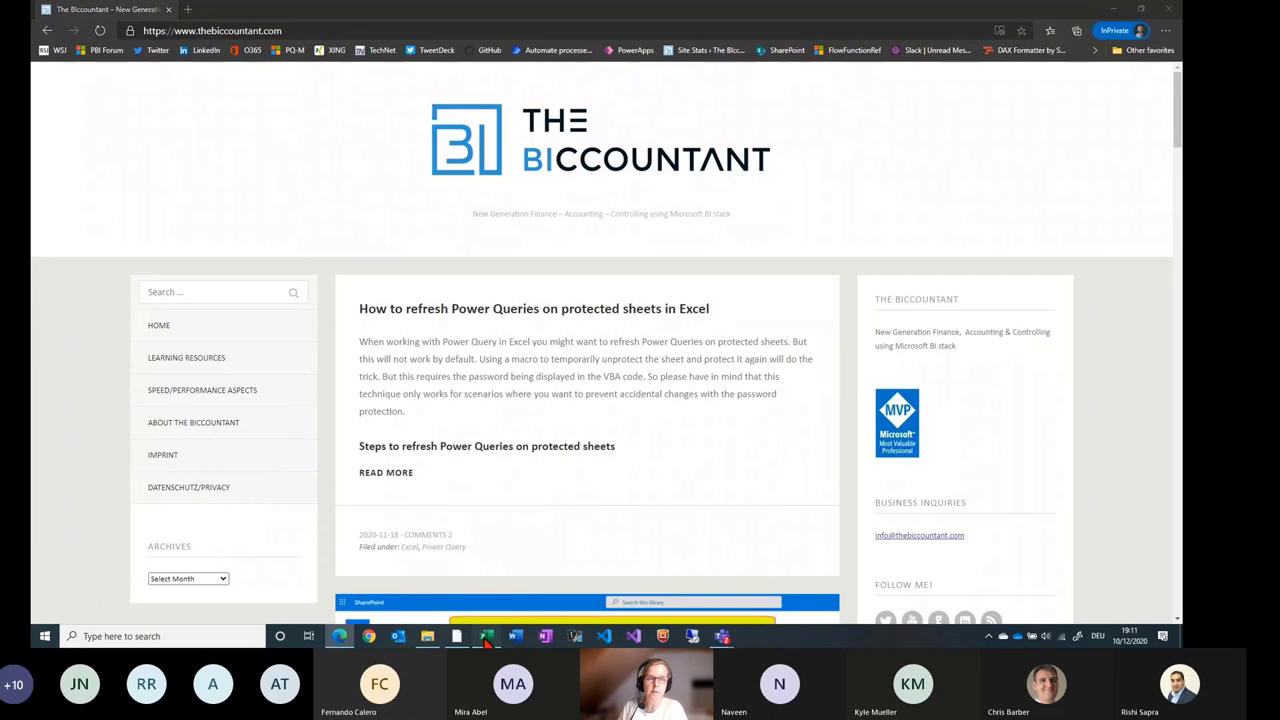
pyautogui.click(494, 537)
pyautogui.click(530, 130)
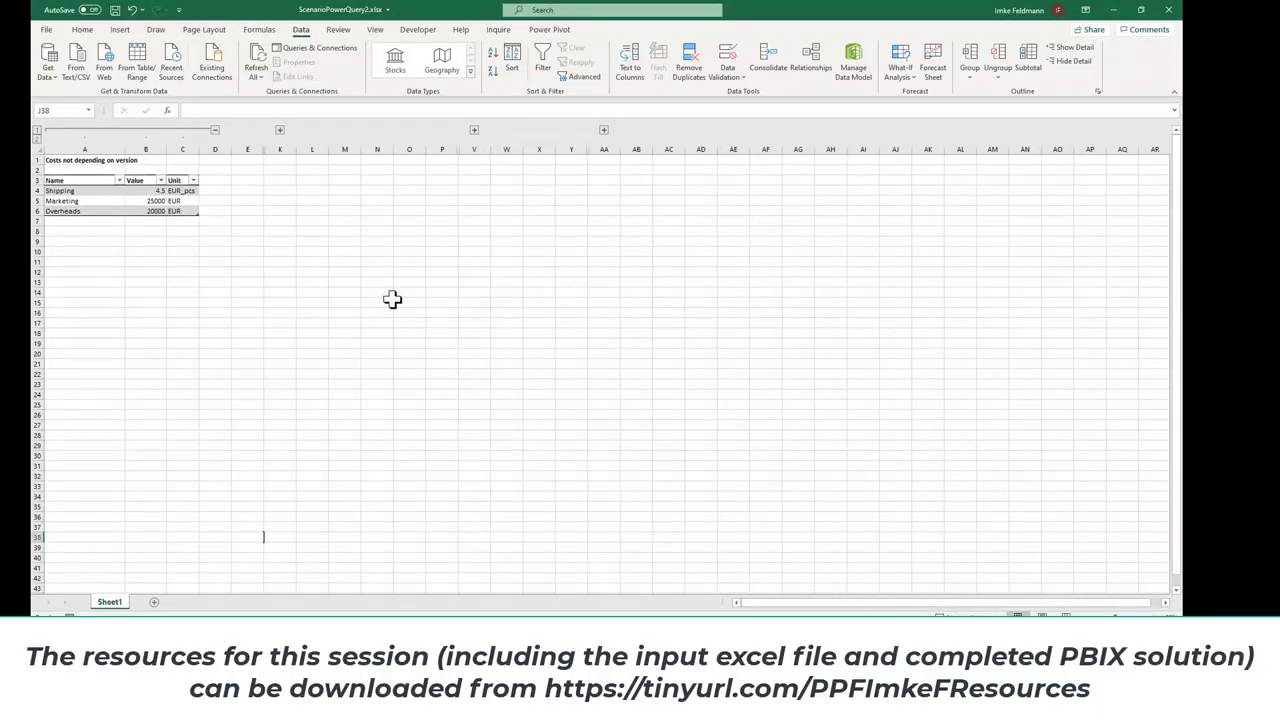
# Zoom into the worksheet and point out the Shipping, Marketing and Overheads cost entries.
pyautogui.click(100, 241)
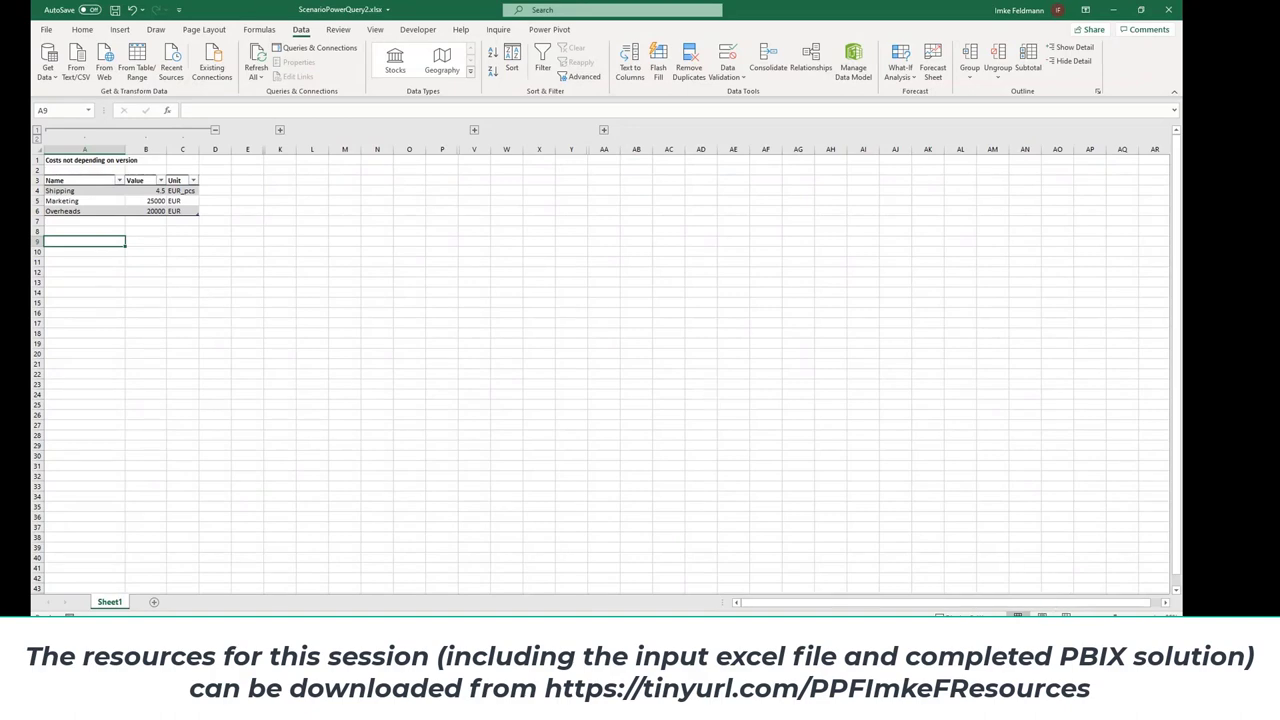
pyautogui.click(1168, 615)
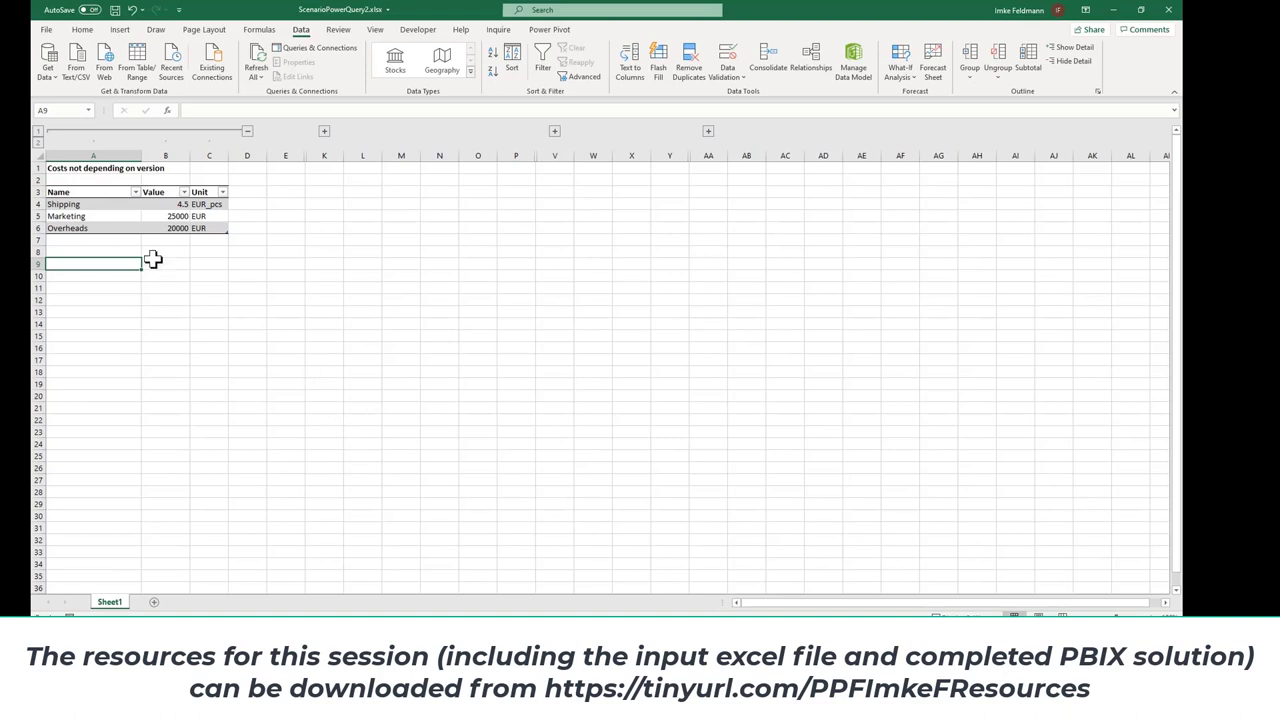
pyautogui.click(108, 204)
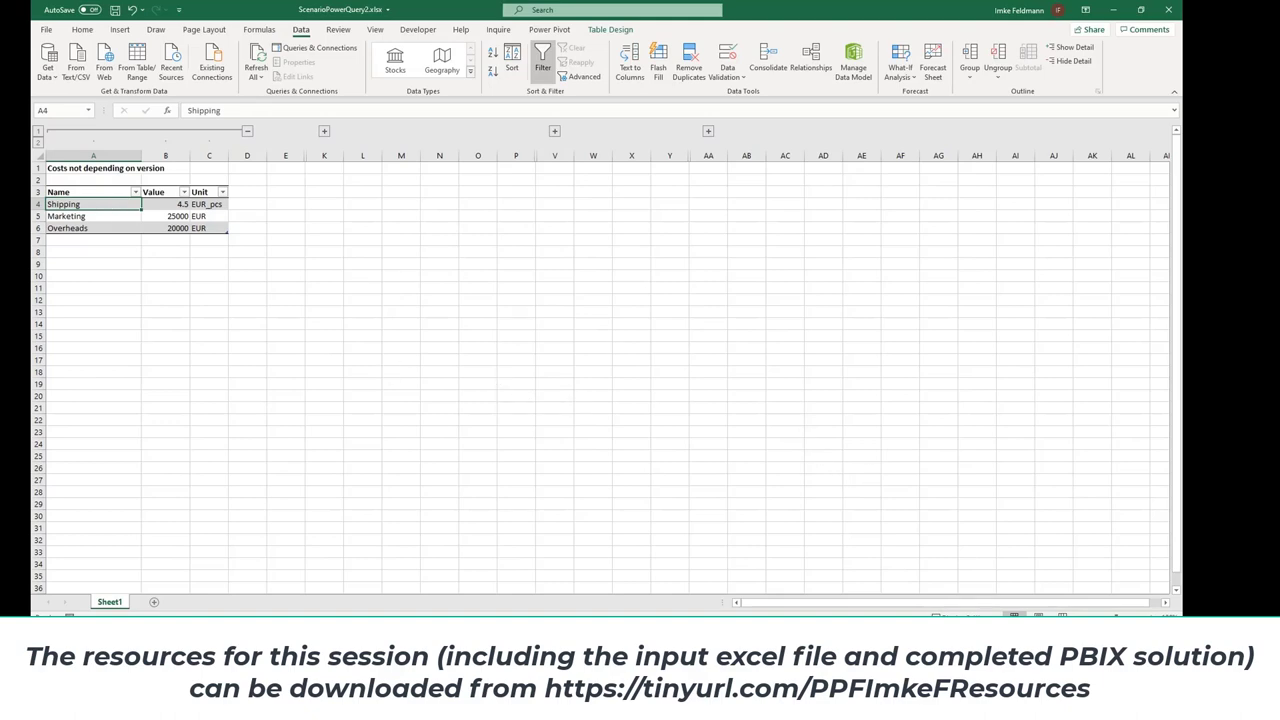
pyautogui.click(1120, 606)
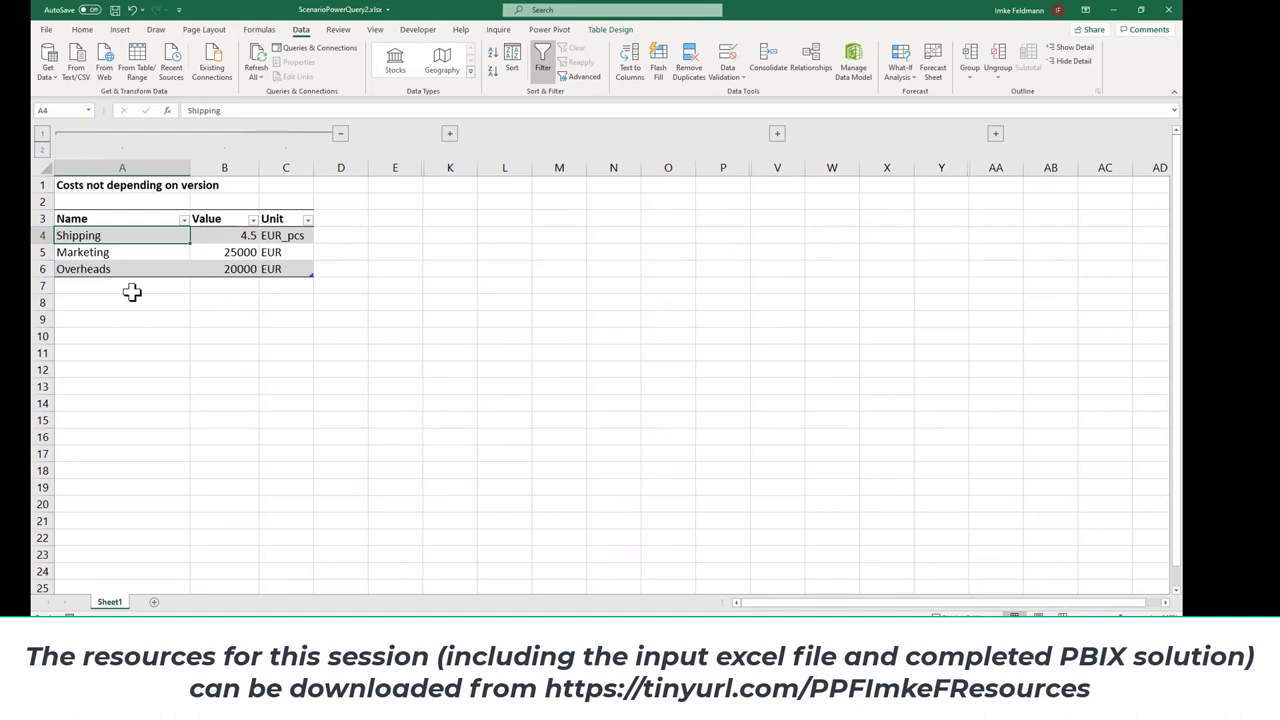
pyautogui.click(136, 255)
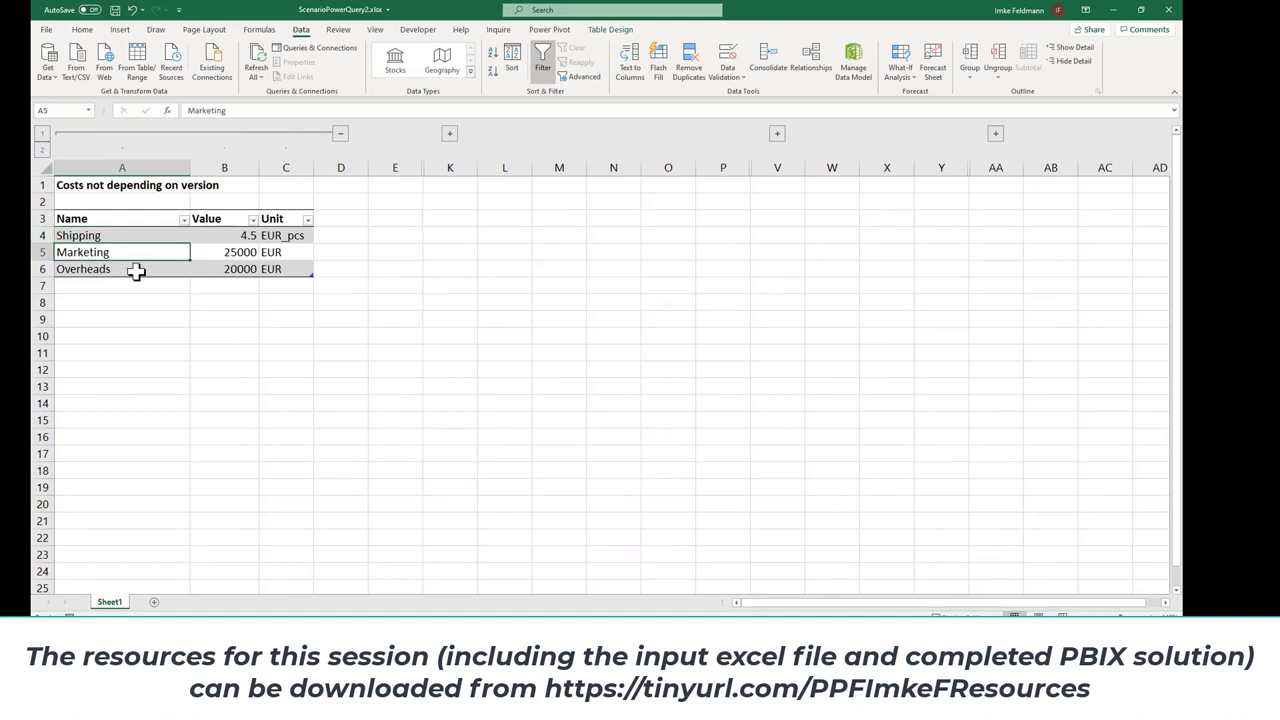
pyautogui.click(134, 271)
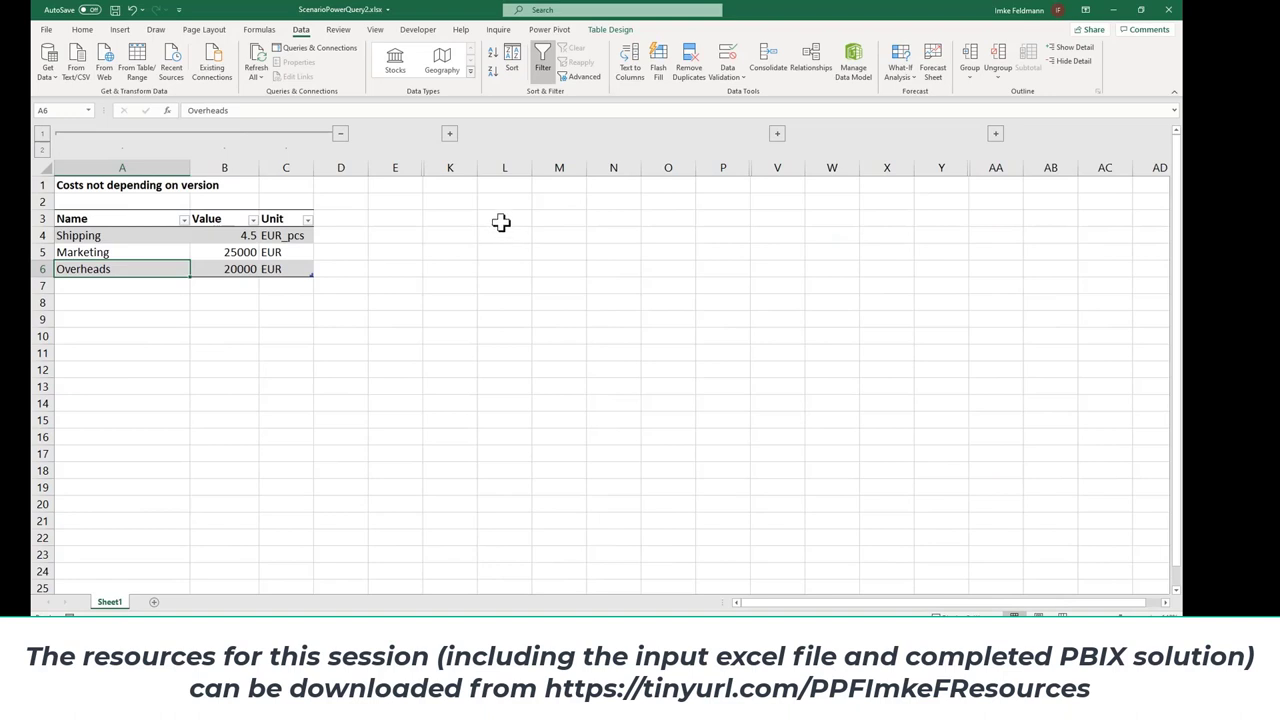
# Expand columns F–J and compare Premium and Standard price (20 vs 15) and sales quantity.
pyautogui.click(450, 134)
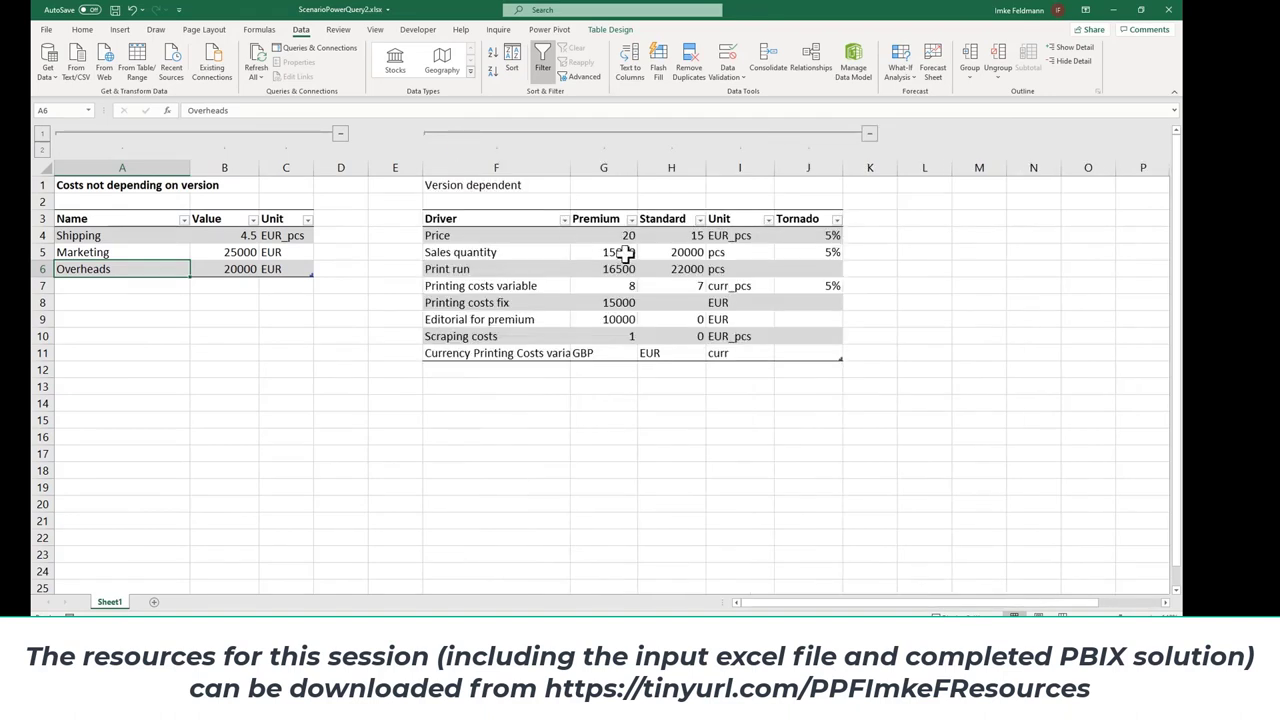
pyautogui.click(609, 218)
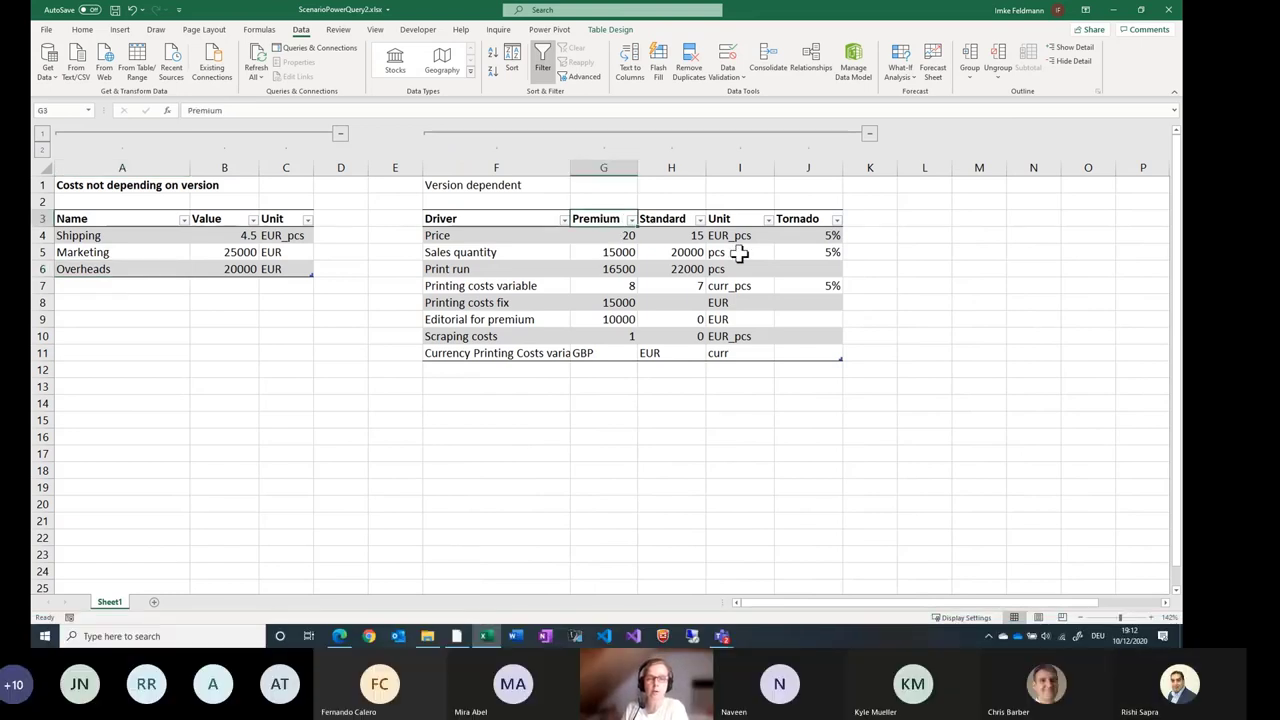
pyautogui.press('Down')
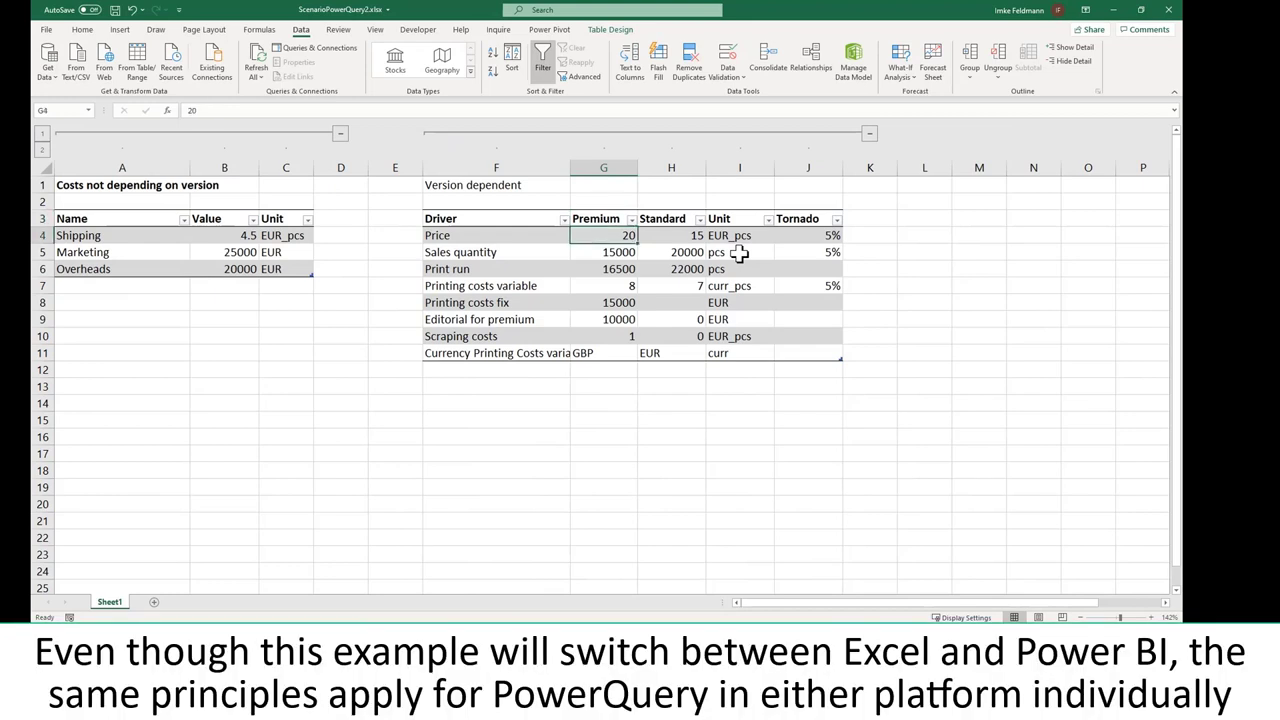
pyautogui.press('Right')
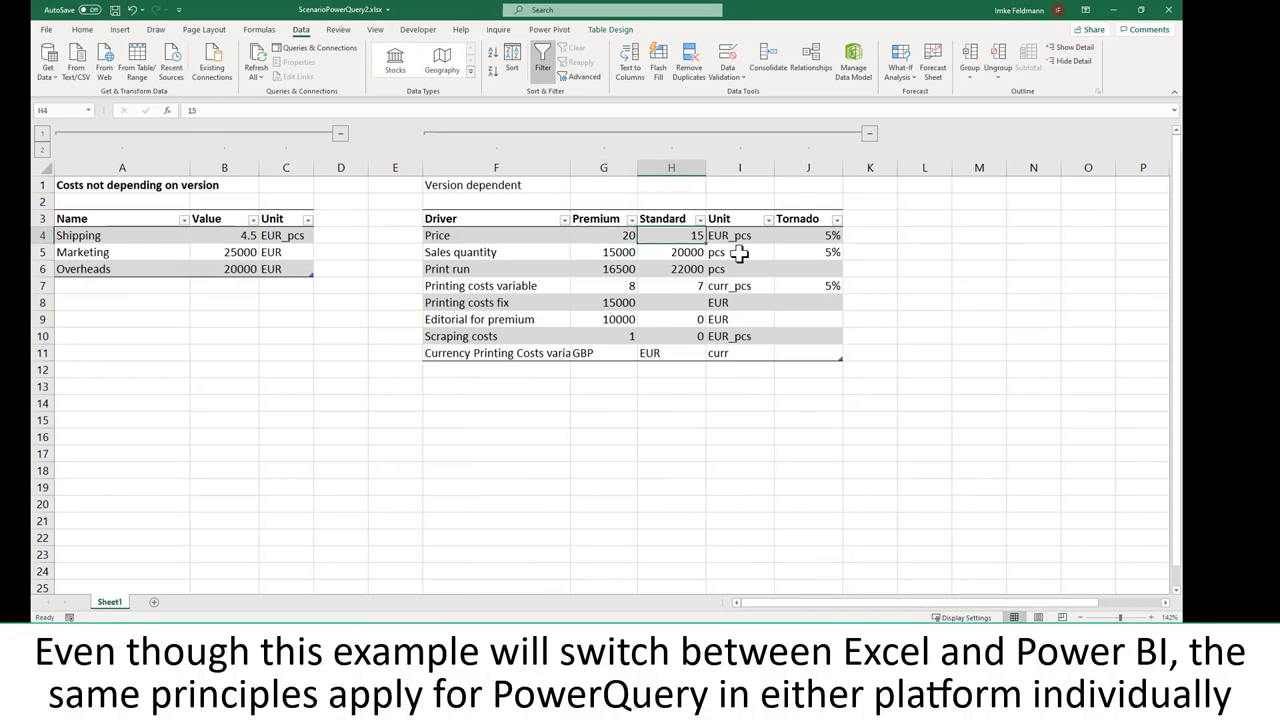
pyautogui.press('Left')
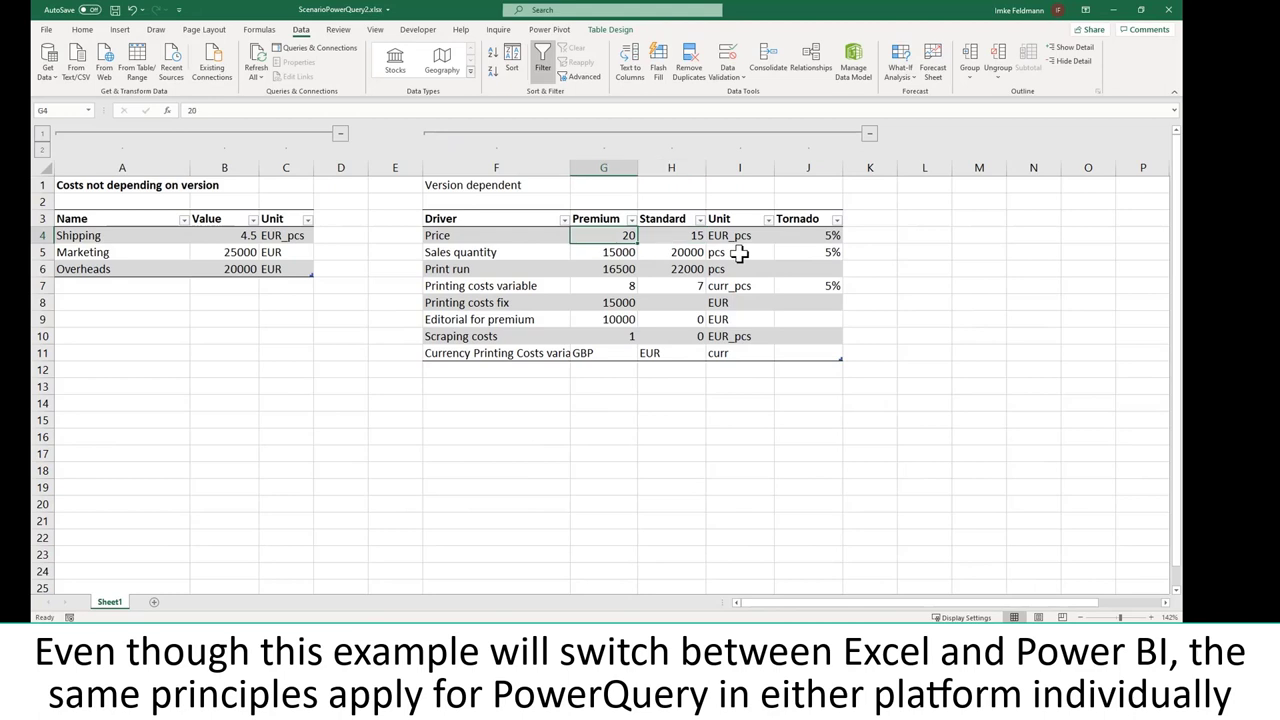
pyautogui.press('Down')
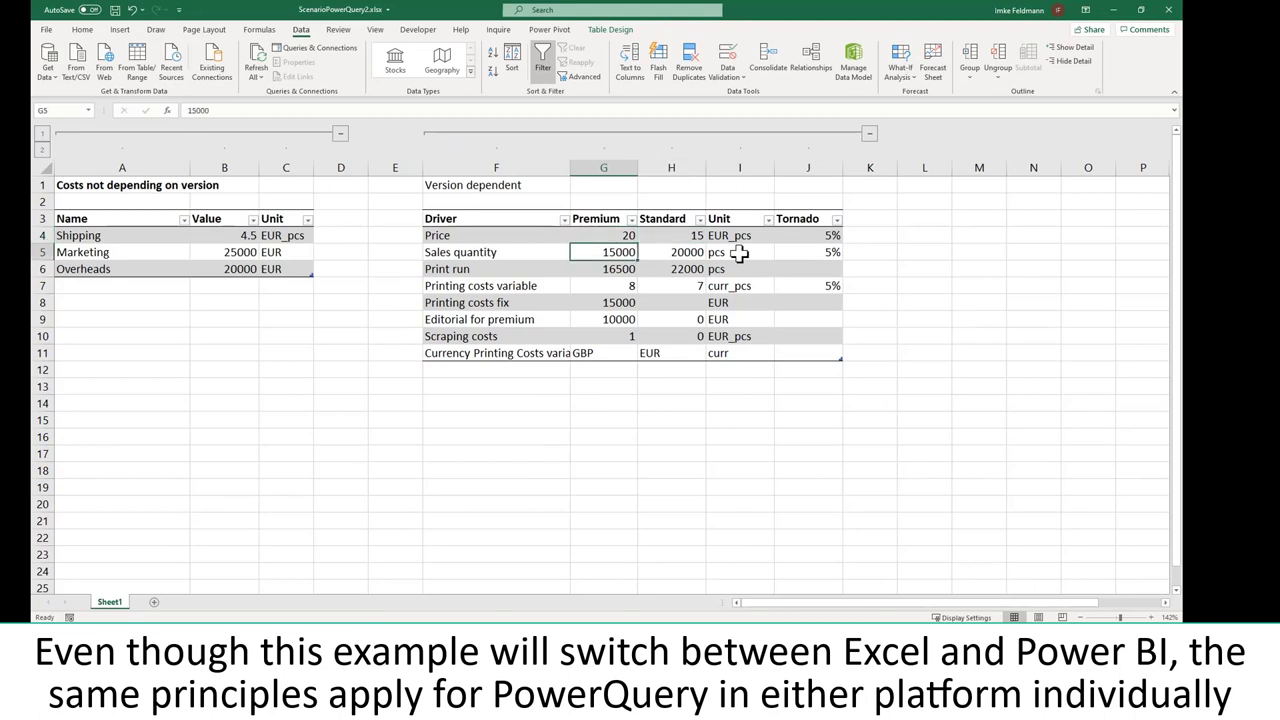
pyautogui.press('Right')
pyautogui.press('Left')
pyautogui.press('Down')
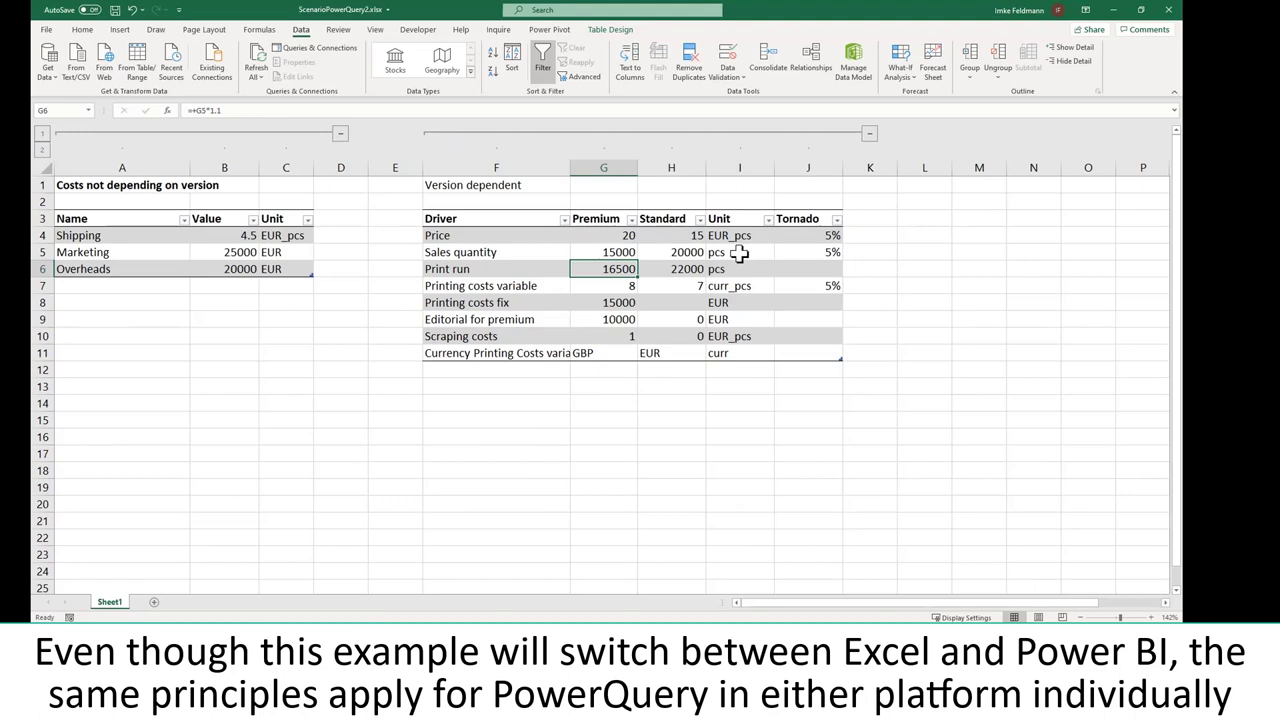
pyautogui.press('Down')
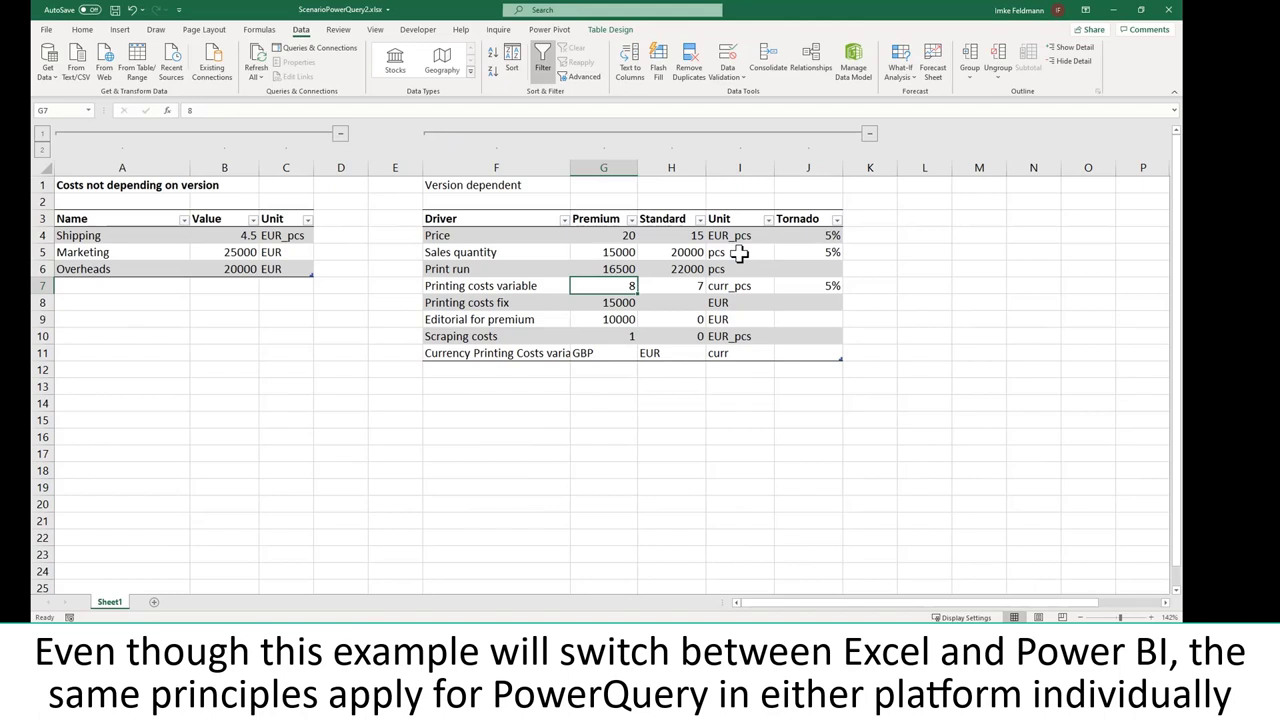
# Review the printing costs, GBP currency, 10000 editorial cost and scraping costs in the Premium column.
pyautogui.hotkey('ctrl', 'Down')
pyautogui.press('Up')
pyautogui.press('Up')
pyautogui.press('Up')
pyautogui.press('Up')
pyautogui.press('Right')
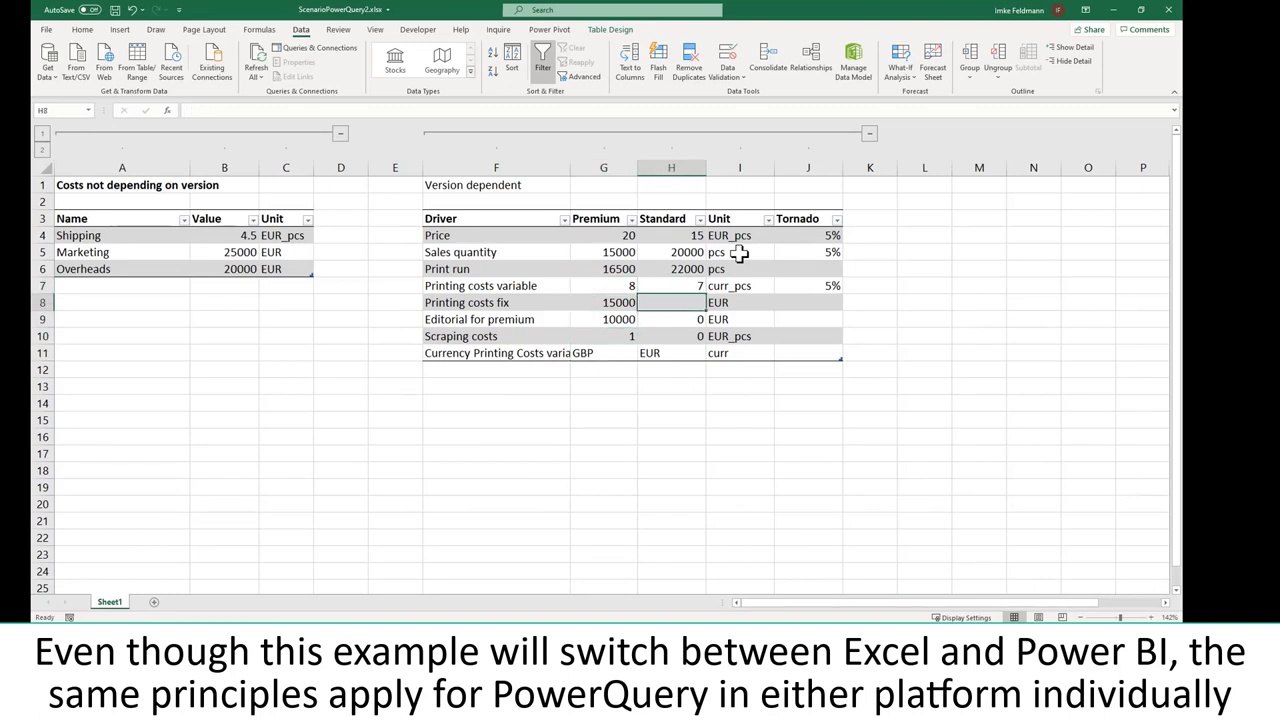
pyautogui.press('Down')
pyautogui.press('Down')
pyautogui.press('Down')
pyautogui.press('Down')
pyautogui.press('Left')
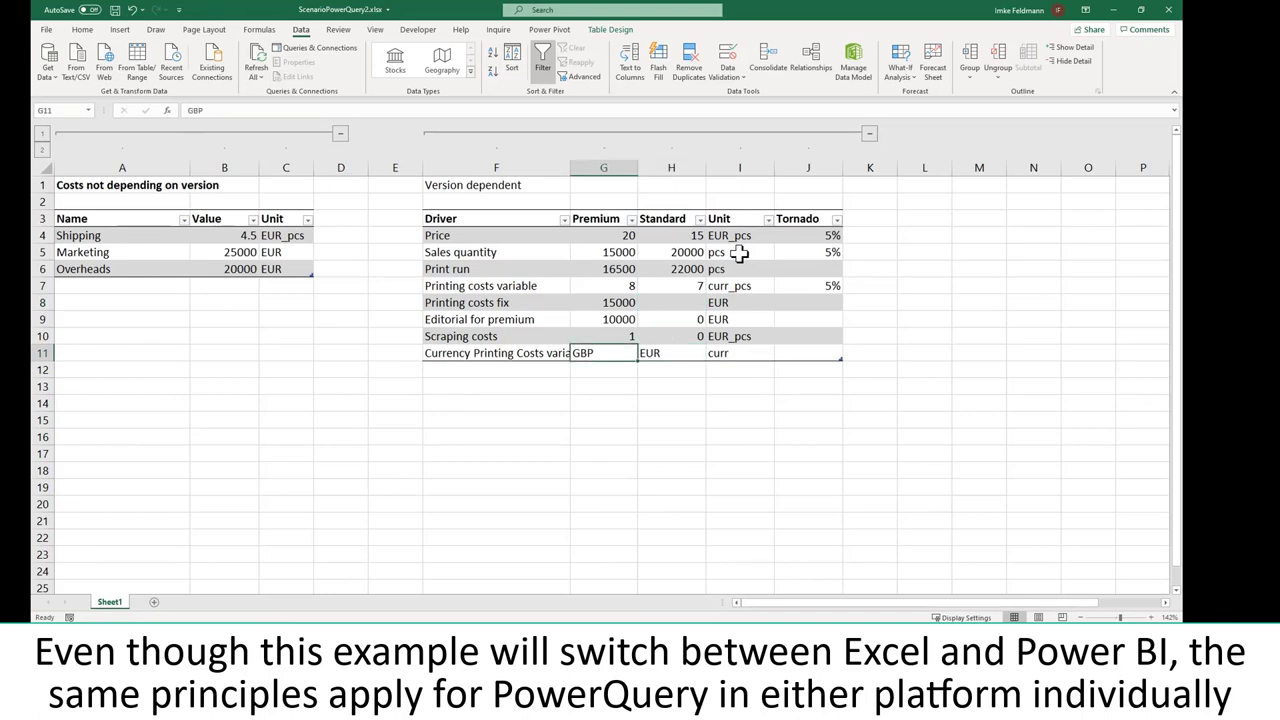
pyautogui.press('Up')
pyautogui.press('Up')
pyautogui.press('Up')
pyautogui.press('Up')
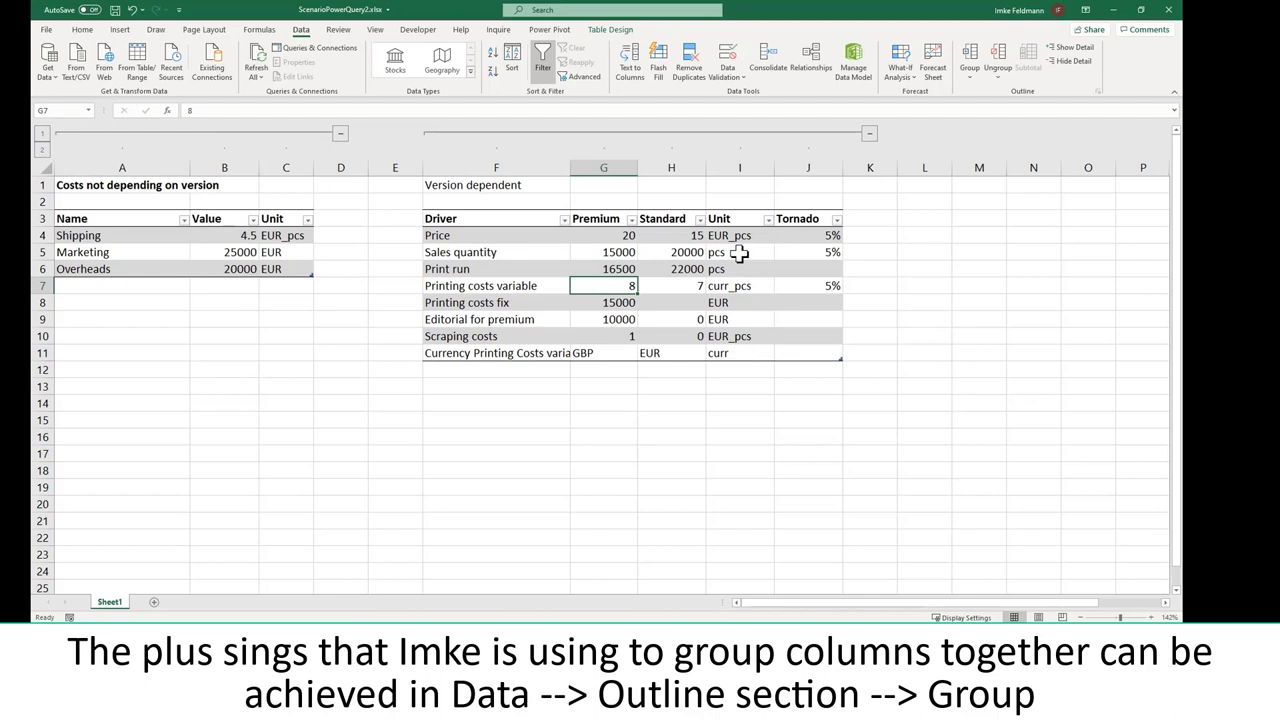
pyautogui.press('Down')
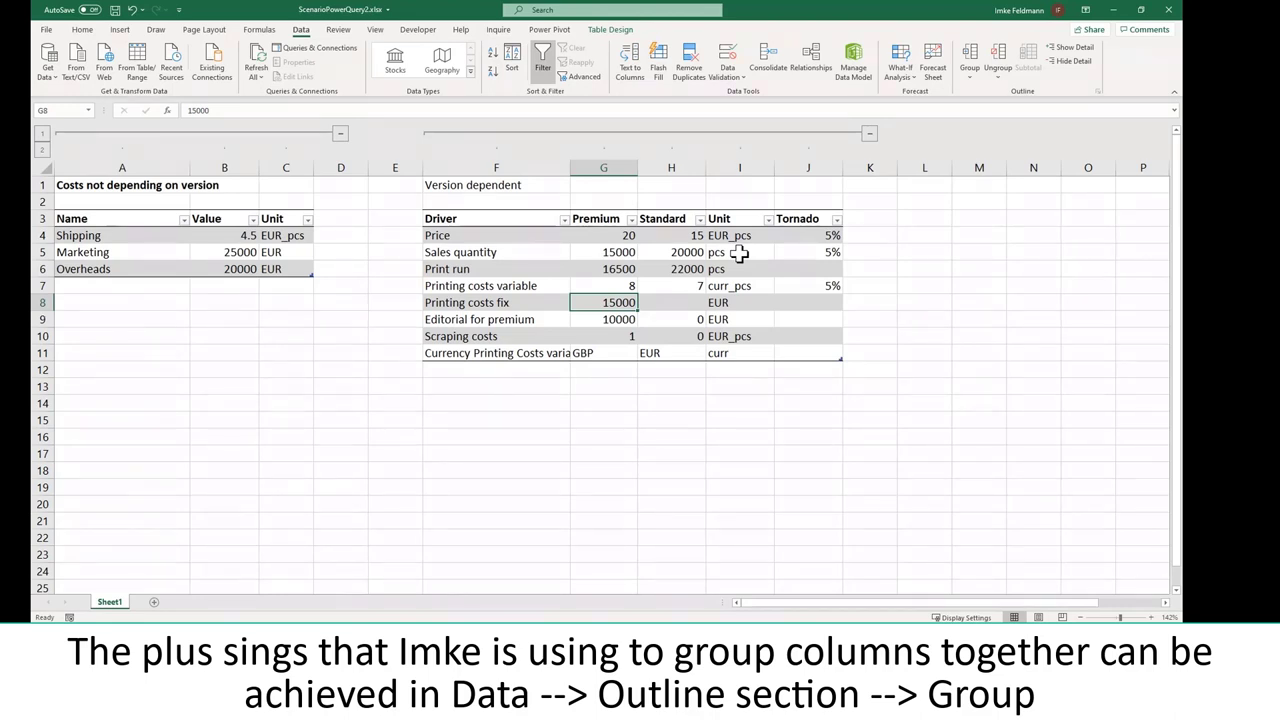
pyautogui.press('Down')
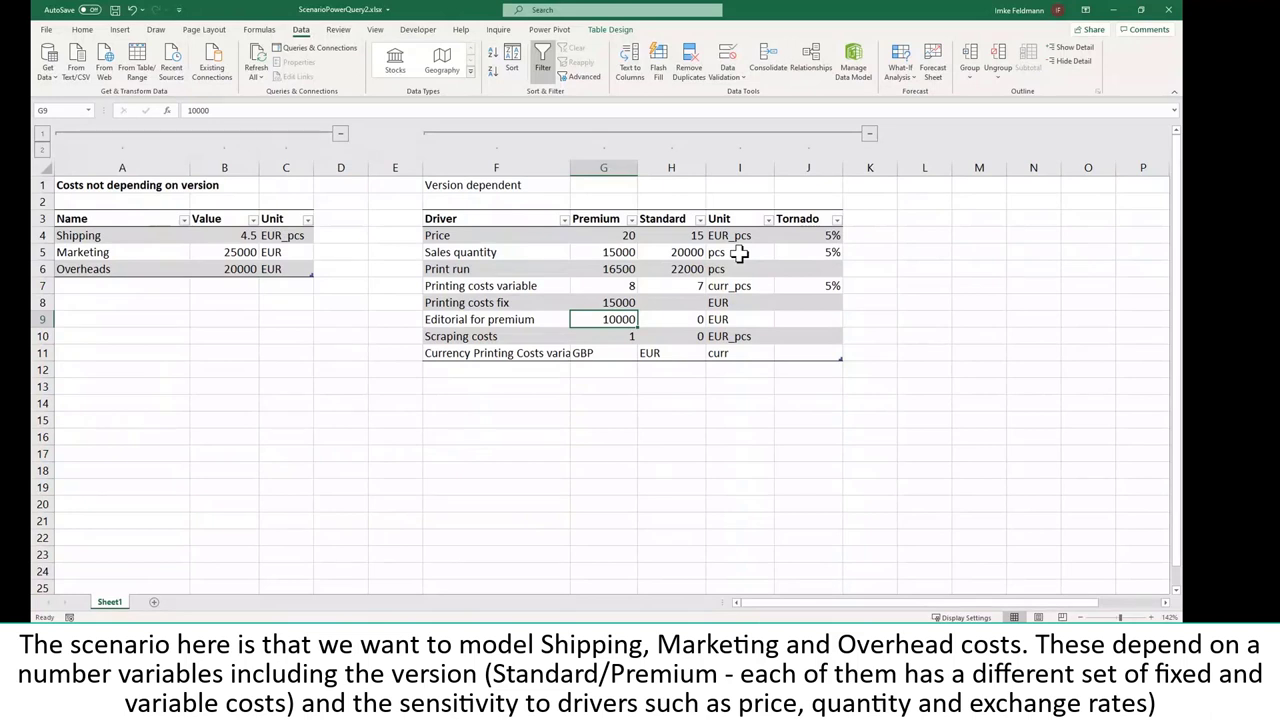
pyautogui.press('Down')
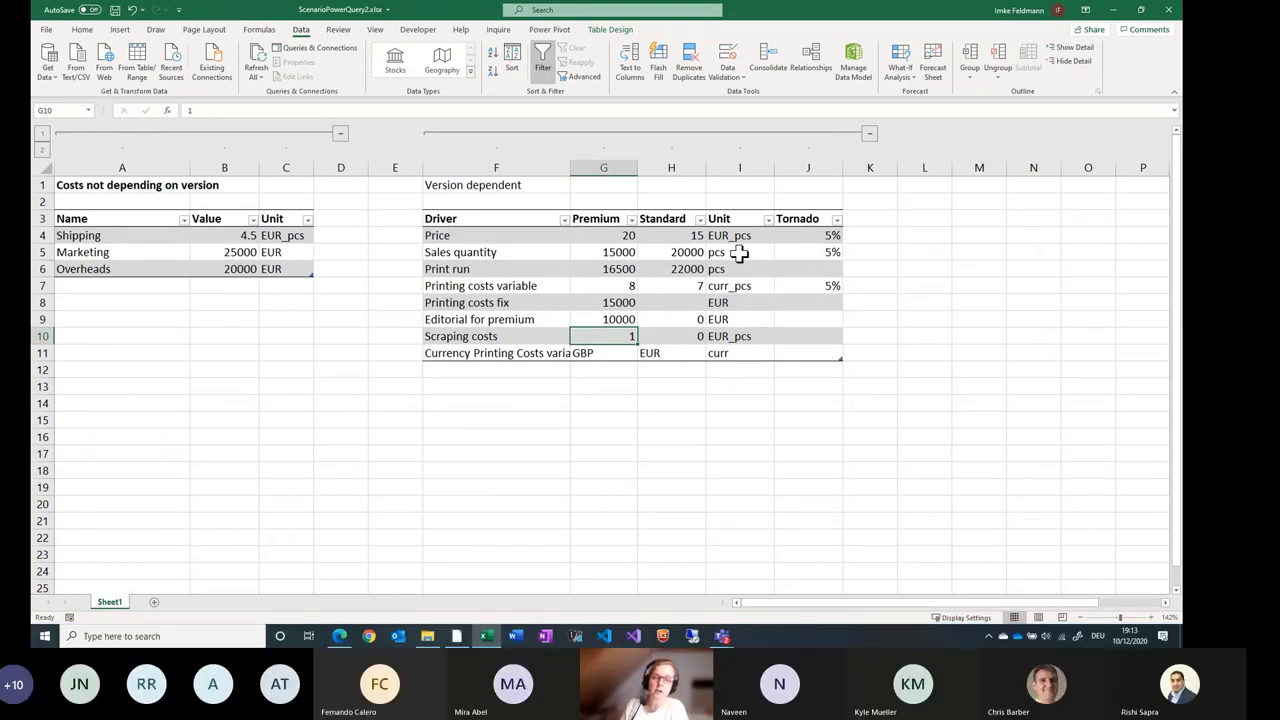
# Compare Standard and Premium scraping costs, then recheck the Premium price and sales quantity.
pyautogui.press('Right')
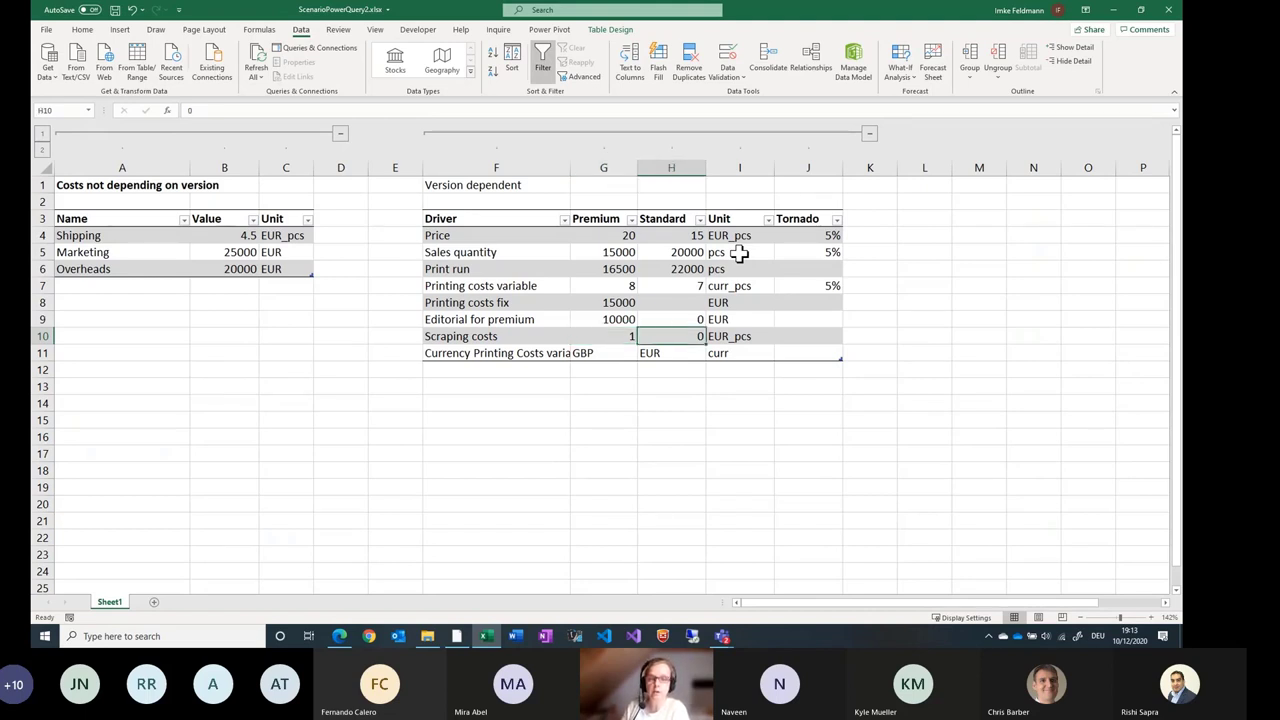
pyautogui.press('Left')
pyautogui.press('Up')
pyautogui.press('Up')
pyautogui.press('Up')
pyautogui.press('Up')
pyautogui.press('Up')
pyautogui.press('Up')
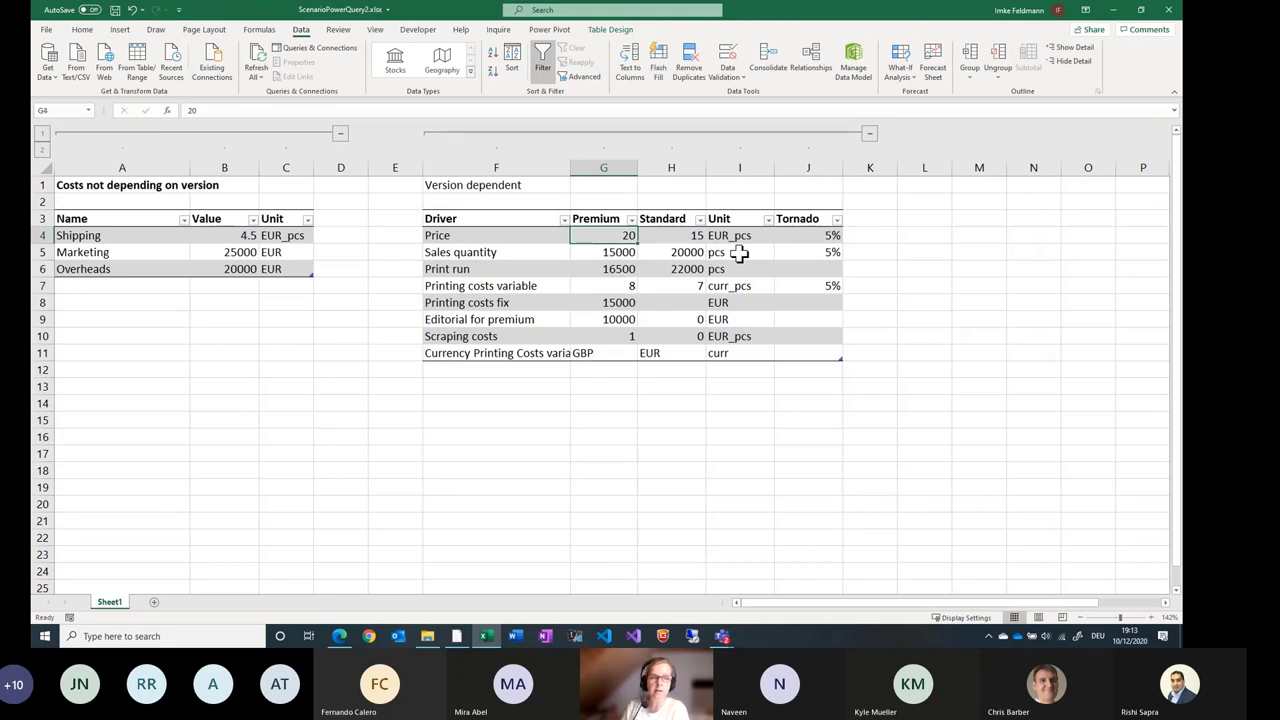
pyautogui.press('Down')
pyautogui.press('Up')
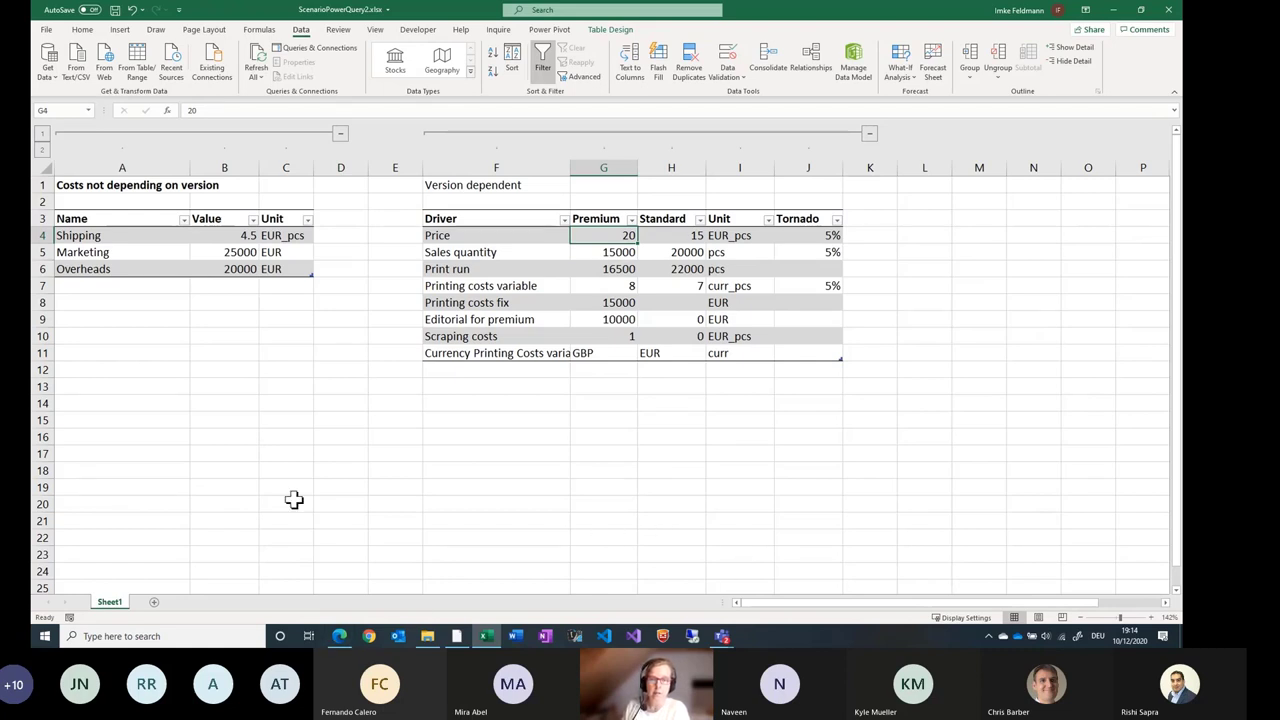
pyautogui.moveTo(806, 609); pyautogui.dragTo(460, 640)
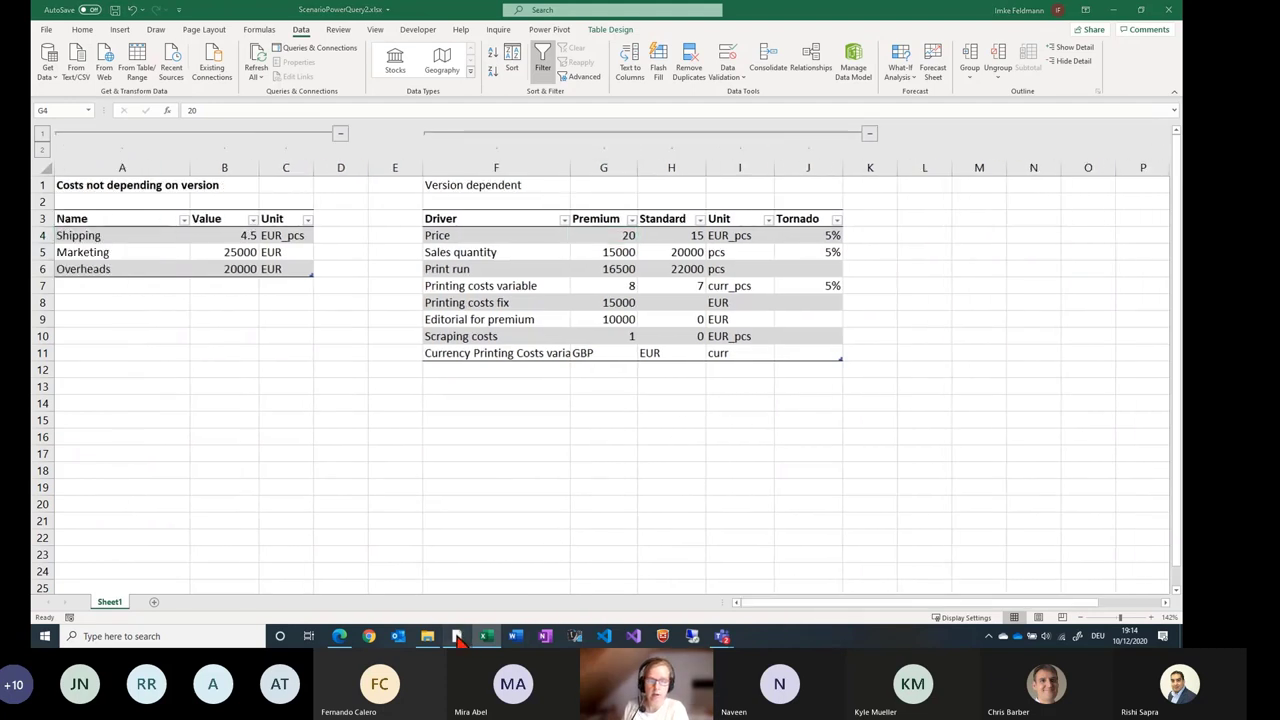
# In Power BI, inspect the Sensitivity page's matrix and NetProfit bar chart, then open Sensitivity Extended.
pyautogui.click(456, 636)
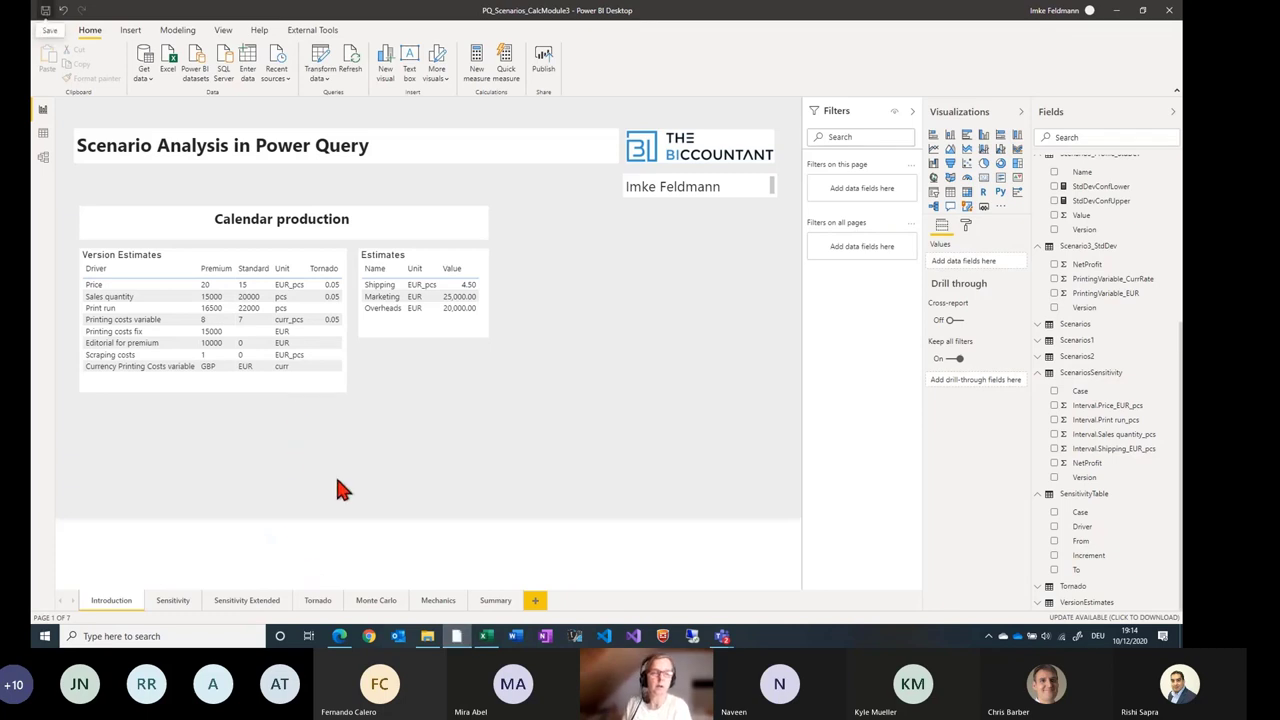
pyautogui.click(174, 600)
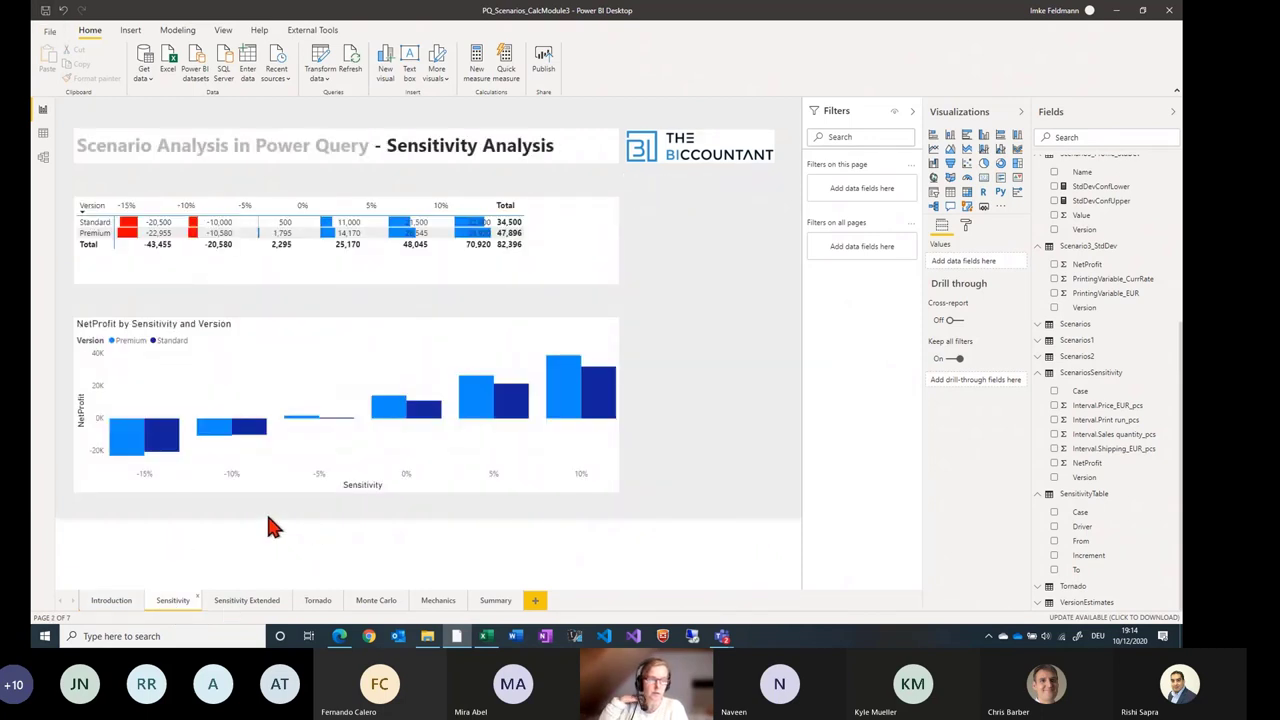
pyautogui.click(328, 281)
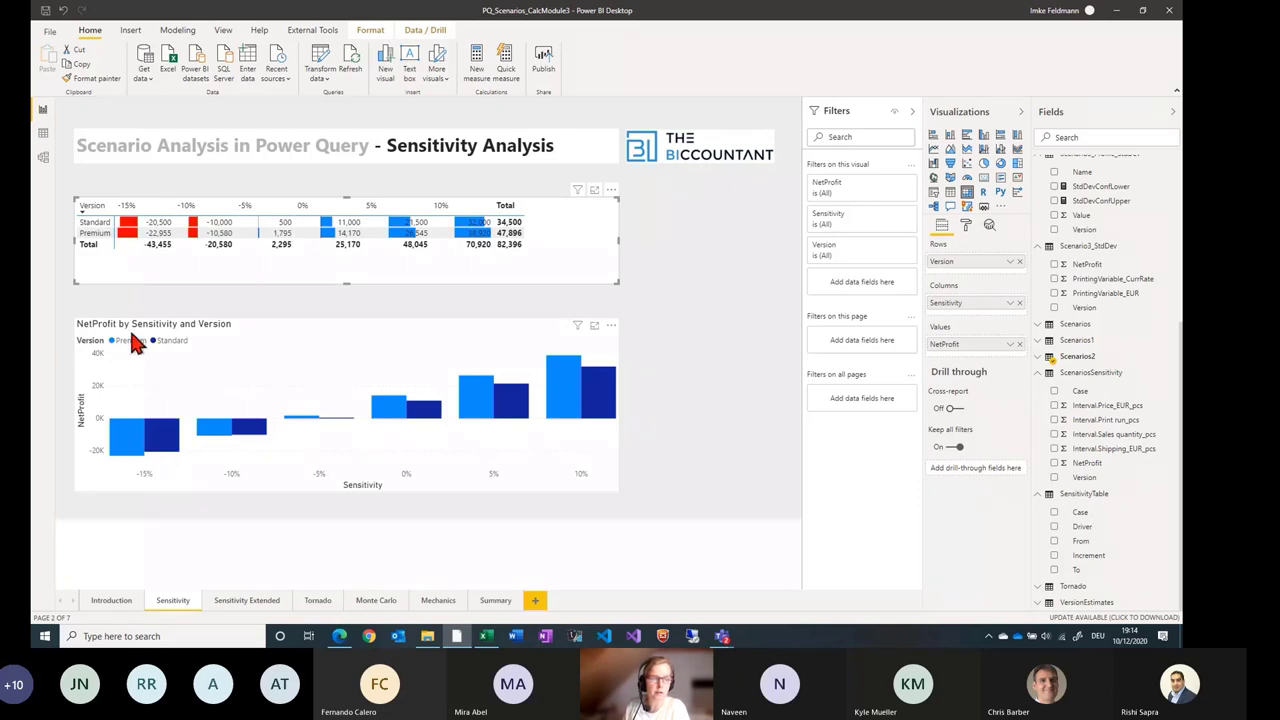
pyautogui.moveTo(175, 448)
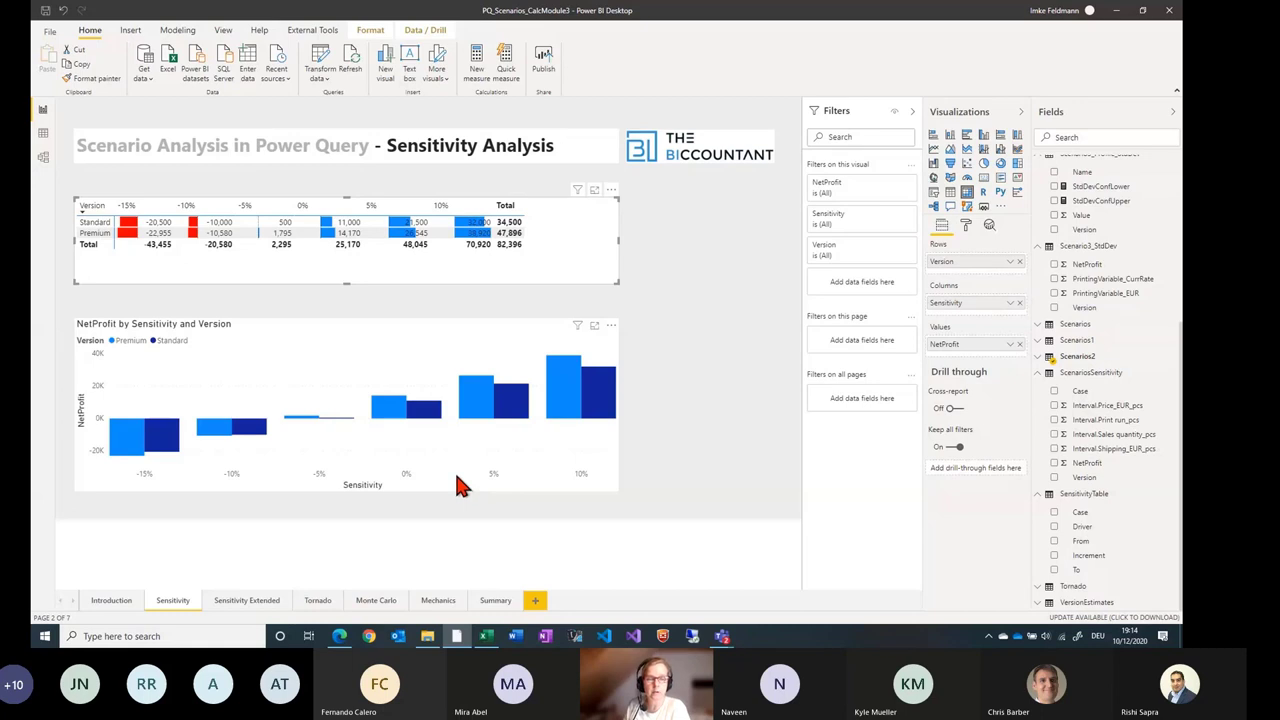
pyautogui.click(507, 336)
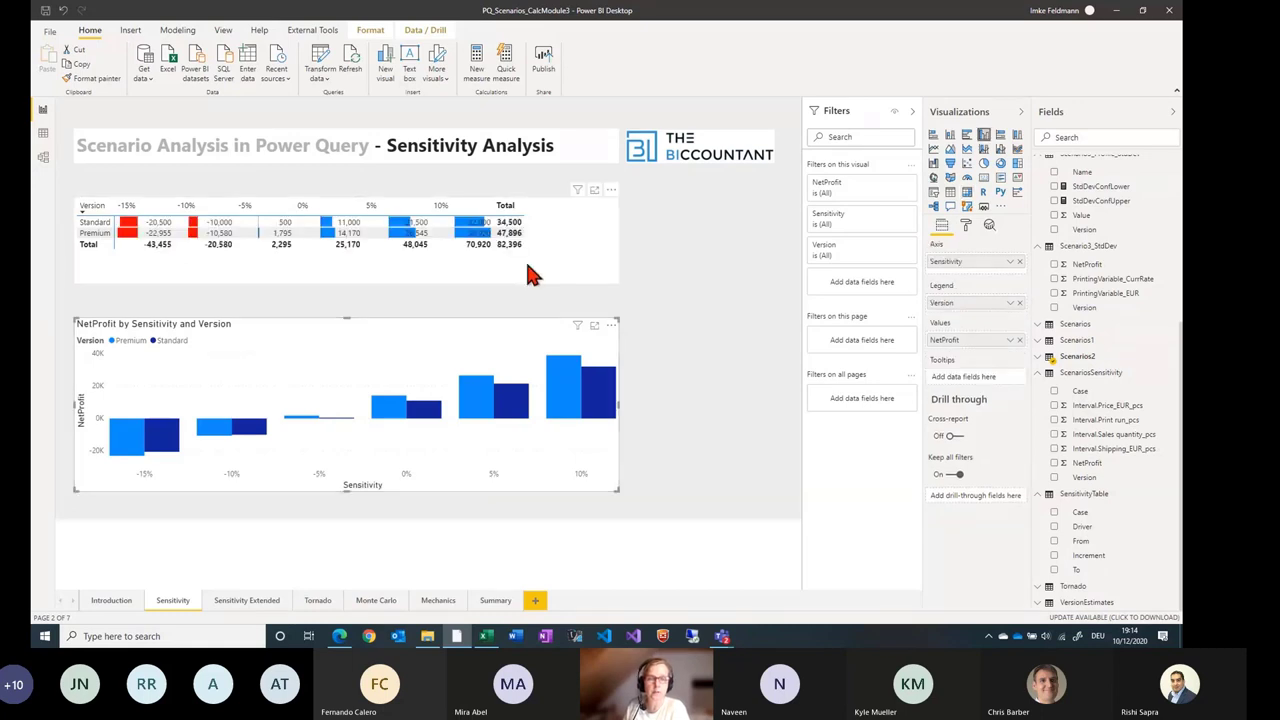
pyautogui.click(529, 275)
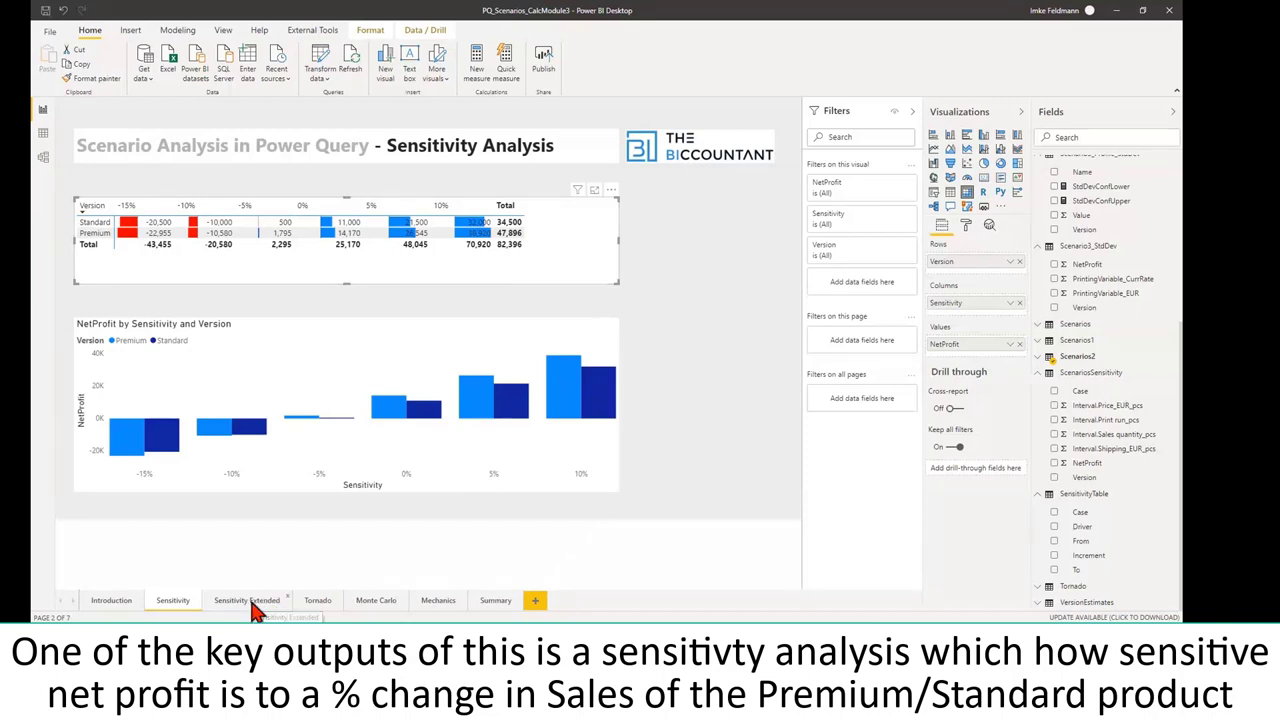
pyautogui.click(250, 600)
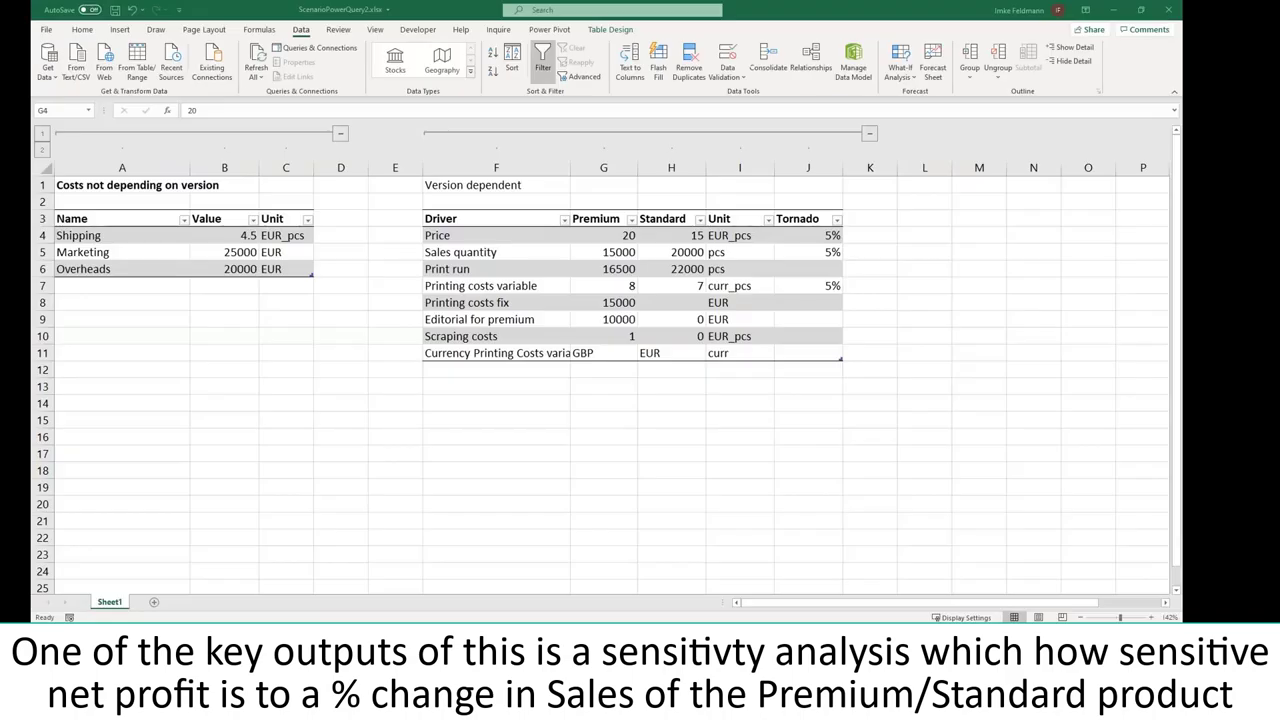
# Expand the grouped columns to show the Sensitivity table and review case 1's Price range -0.2 to 0.2.
pyautogui.moveTo(932, 603); pyautogui.dragTo(964, 605)
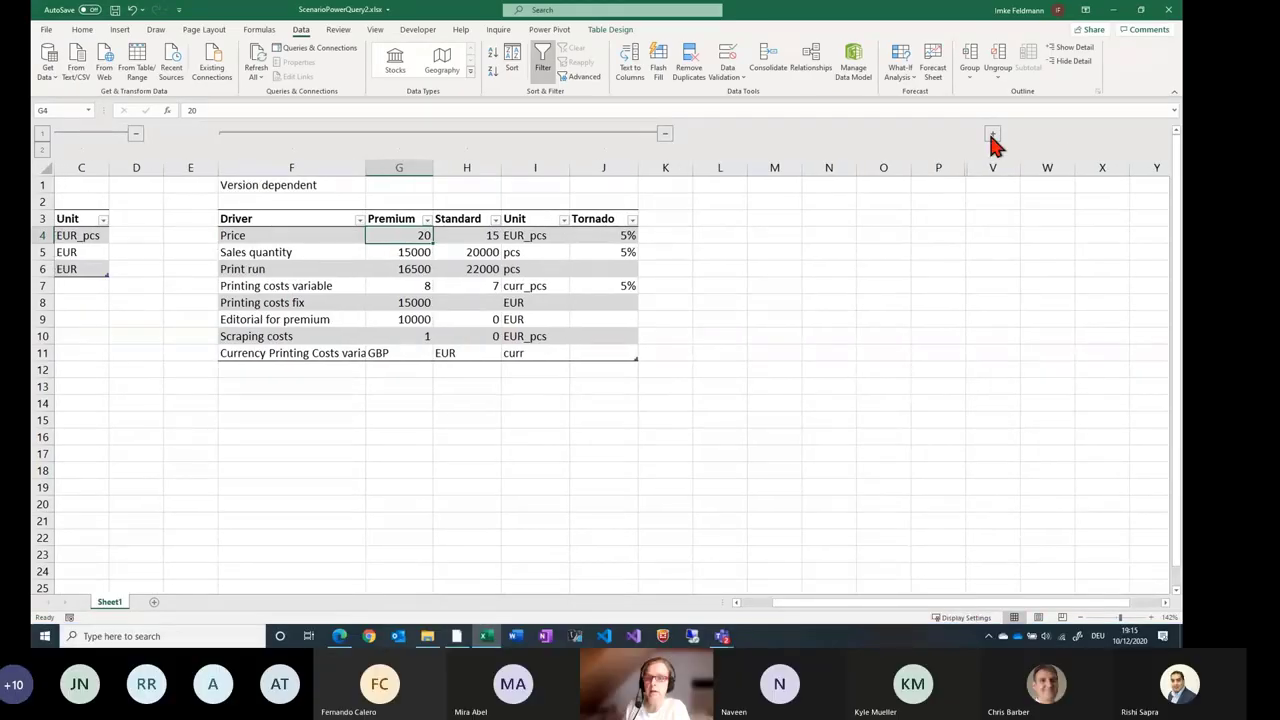
pyautogui.click(992, 136)
pyautogui.click(681, 240)
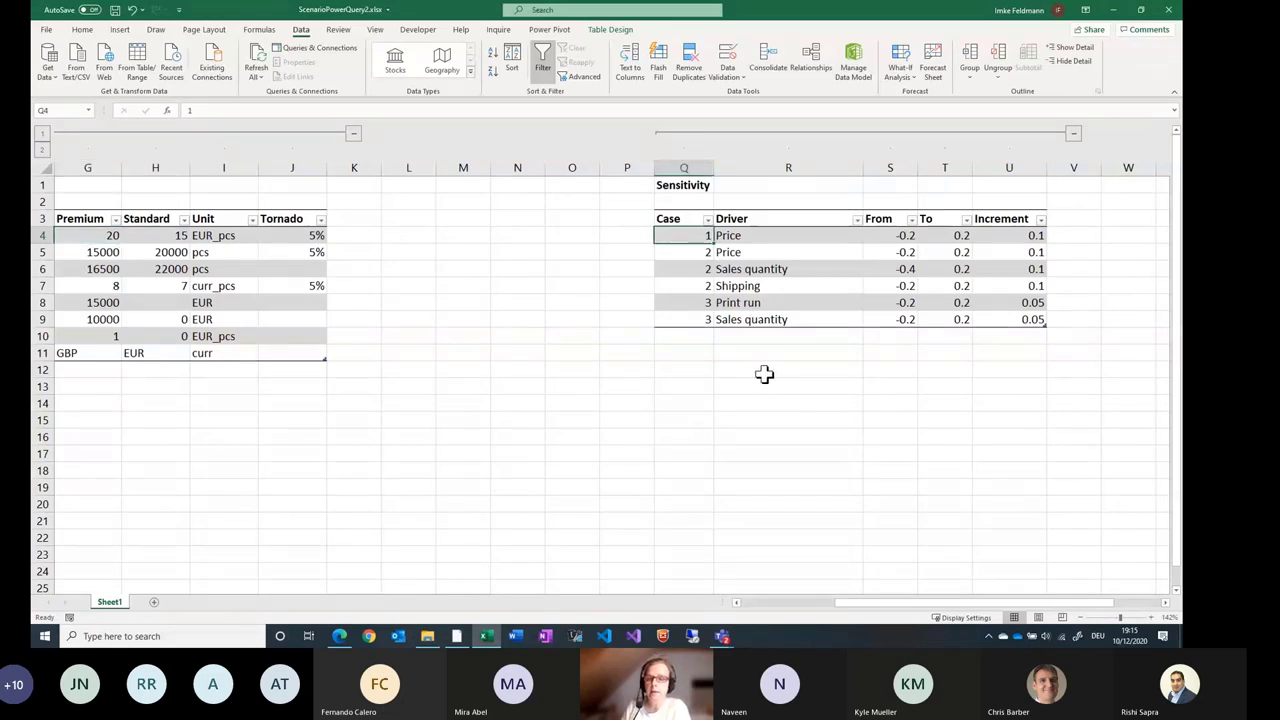
pyautogui.press('Right')
pyautogui.press('Right')
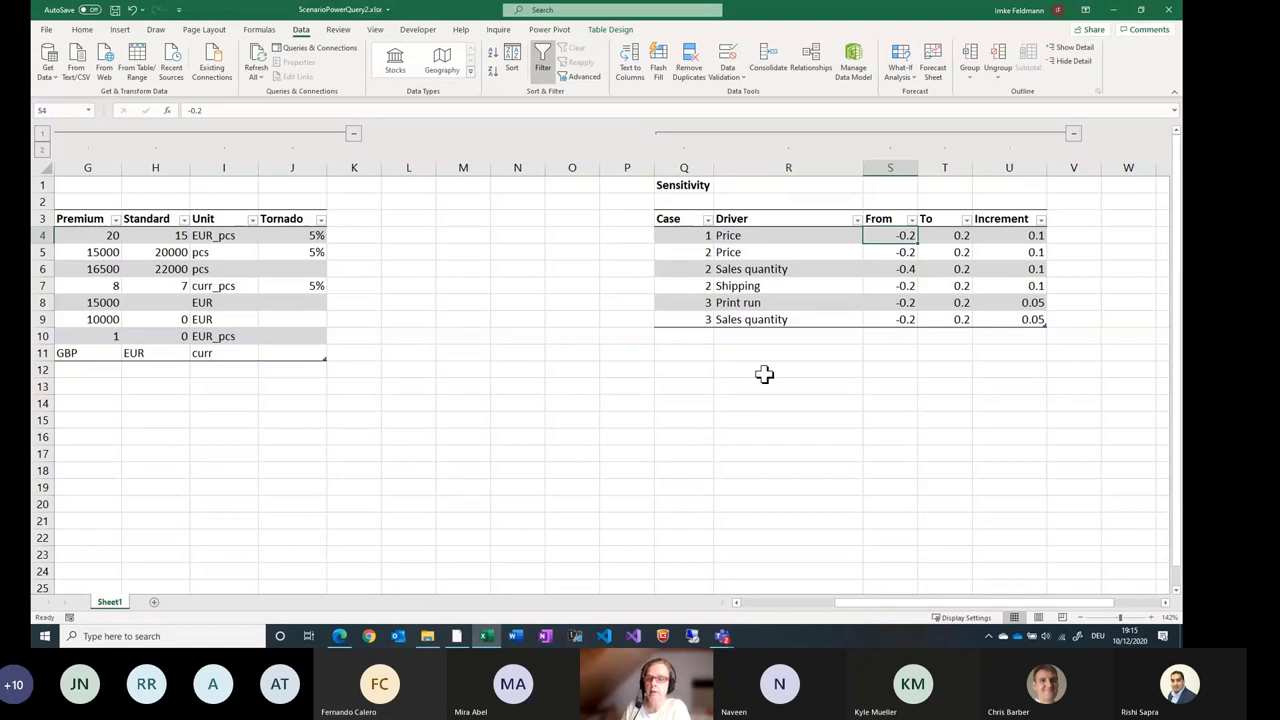
pyautogui.press('Right')
pyautogui.press('Right')
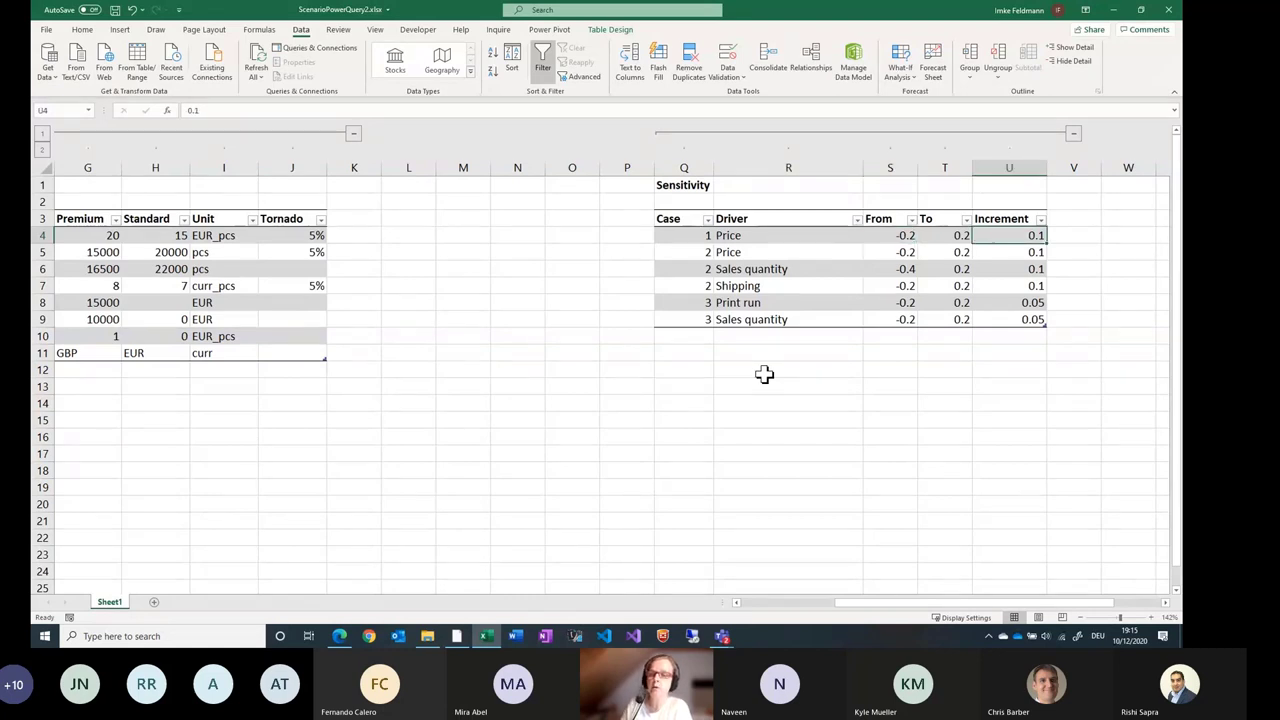
pyautogui.press('Left')
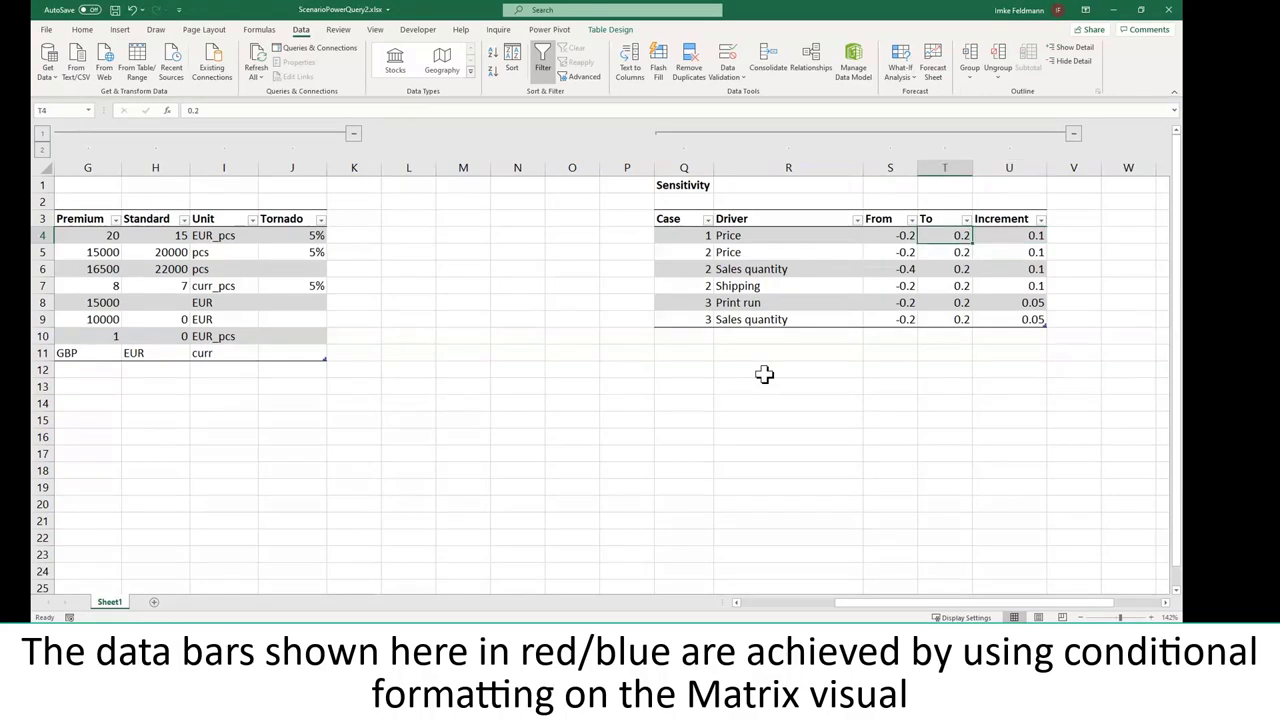
pyautogui.press('Left')
pyautogui.press('Right')
pyautogui.press('Left')
pyautogui.press('Right')
pyautogui.press('Left')
pyautogui.press('Left')
pyautogui.press('Left')
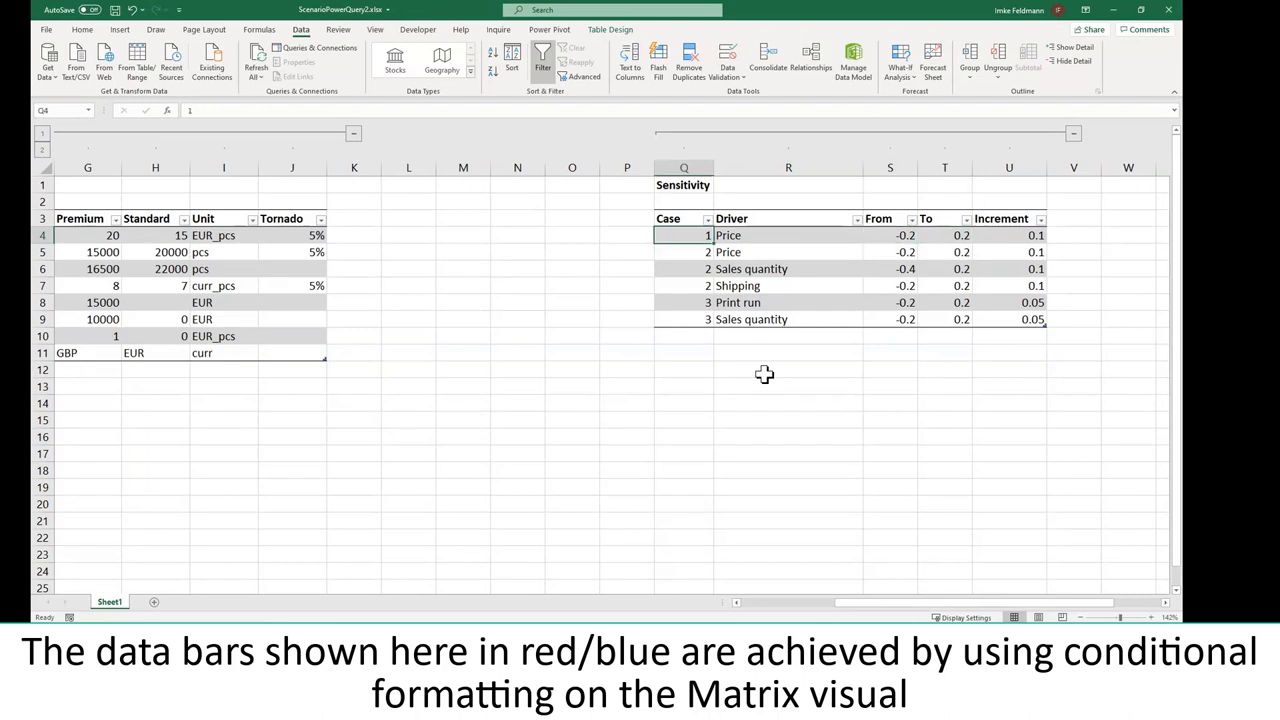
# Step through the Price, Sales quantity and Shipping drivers of cases 2 and 3.
pyautogui.press('Down')
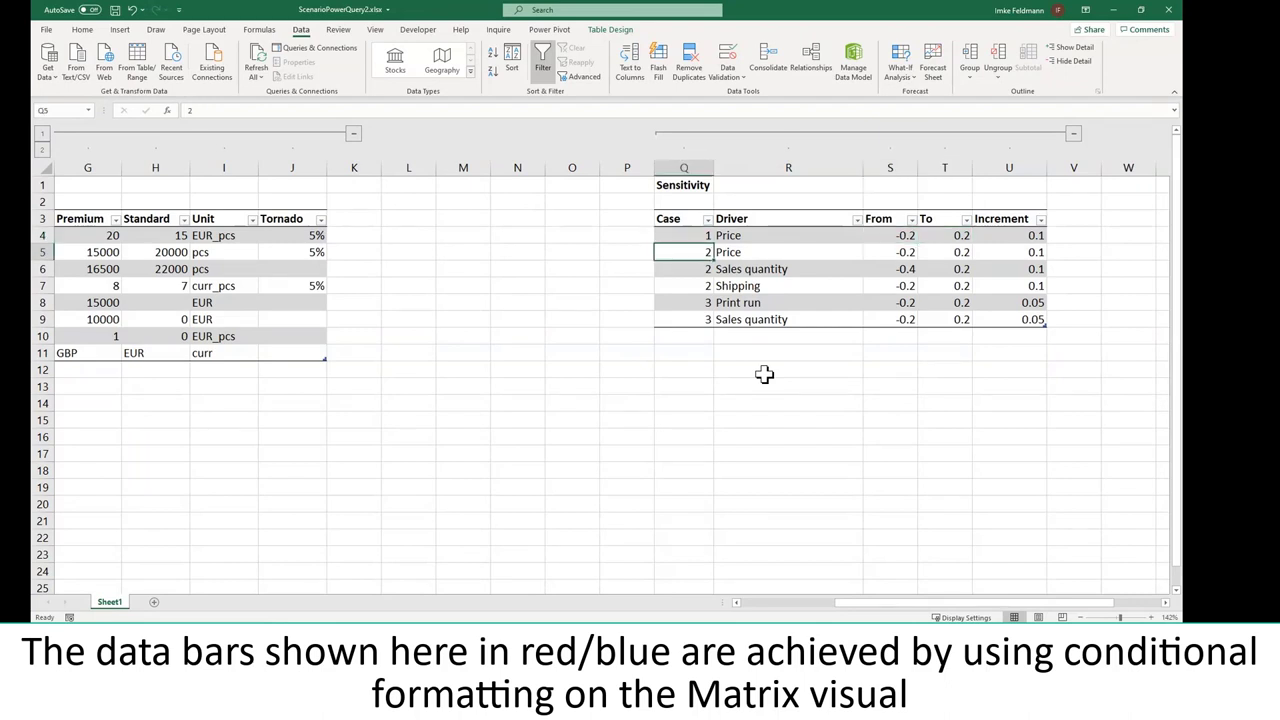
pyautogui.press('Down')
pyautogui.press('Down')
pyautogui.press('Right')
pyautogui.press('Up')
pyautogui.press('Up')
pyautogui.press('Down')
pyautogui.press('Down')
pyautogui.press('Up')
pyautogui.press('Up')
pyautogui.press('Down')
pyautogui.press('Down')
pyautogui.press('Down')
pyautogui.press('Left')
pyautogui.press('Down')
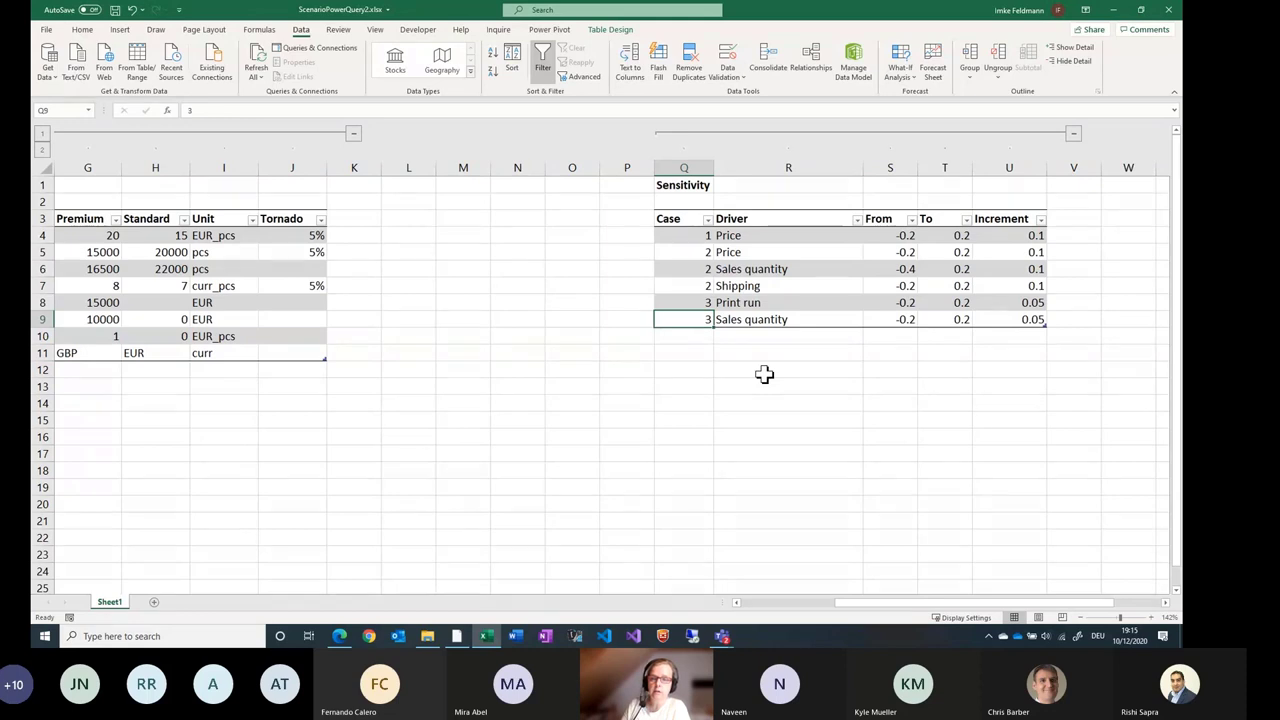
pyautogui.press('Up')
pyautogui.press('Right')
pyautogui.press('Down')
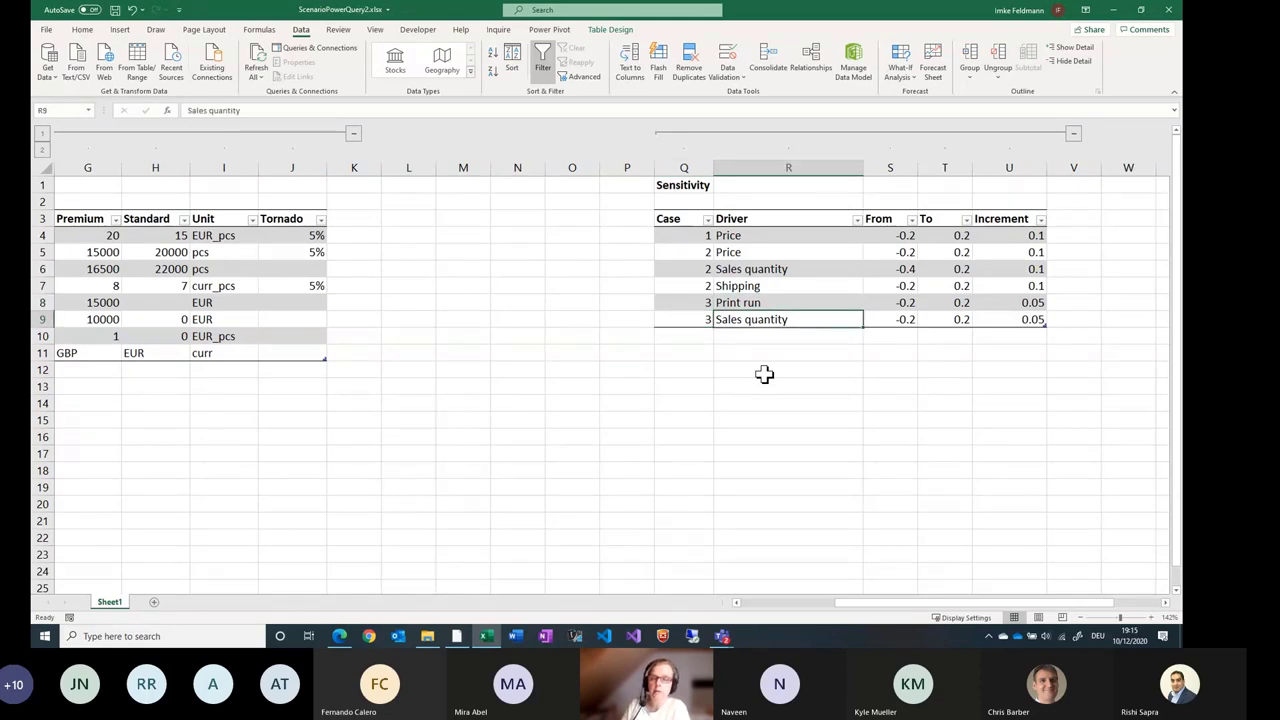
# Review the last case 3 row's From and To range, then return to Power BI.
pyautogui.press('Up')
pyautogui.press('Up')
pyautogui.press('Up')
pyautogui.press('Up')
pyautogui.press('Left')
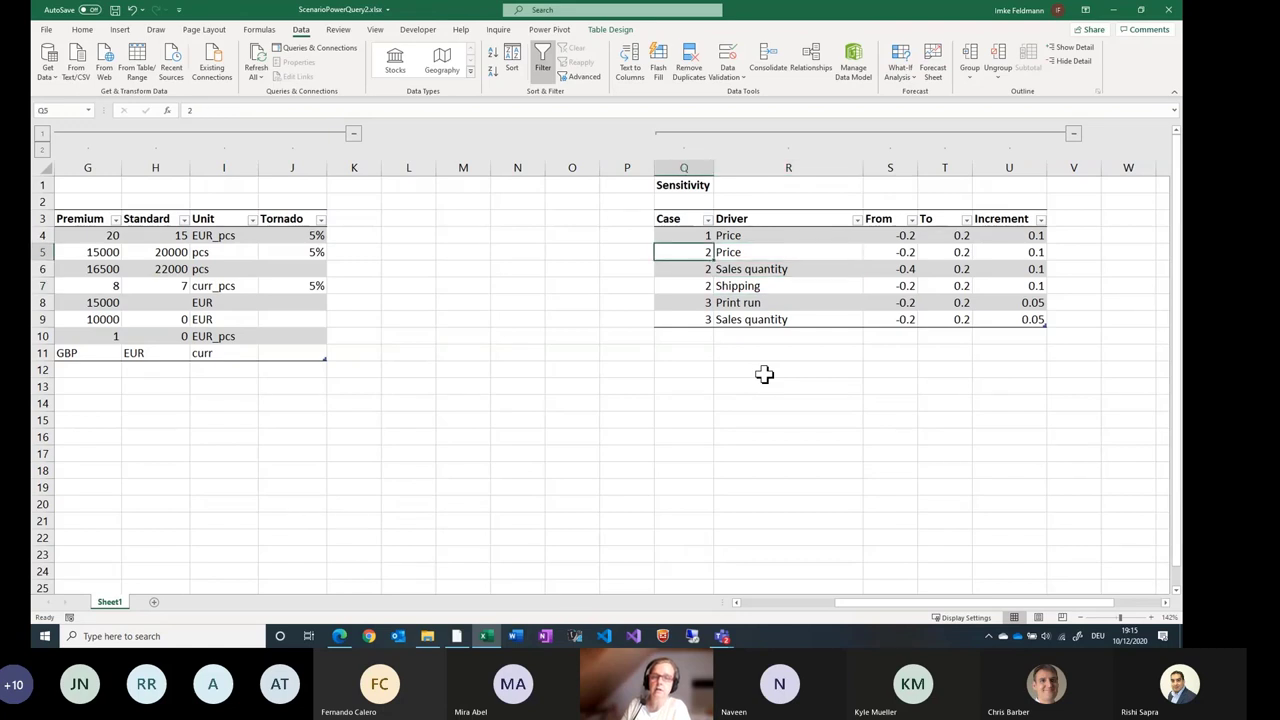
pyautogui.press('Down')
pyautogui.press('Down')
pyautogui.press('Down')
pyautogui.press('Down')
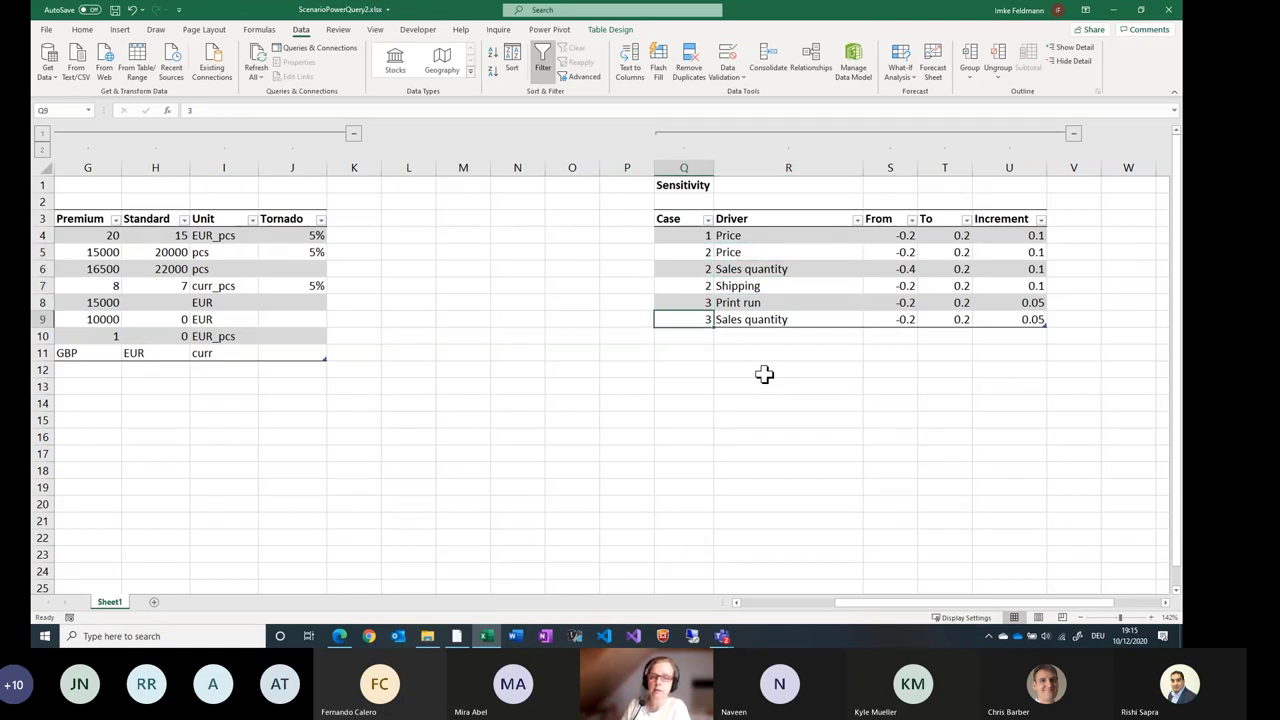
pyautogui.press('Right')
pyautogui.press('Right')
pyautogui.press('Right')
pyautogui.press('Right')
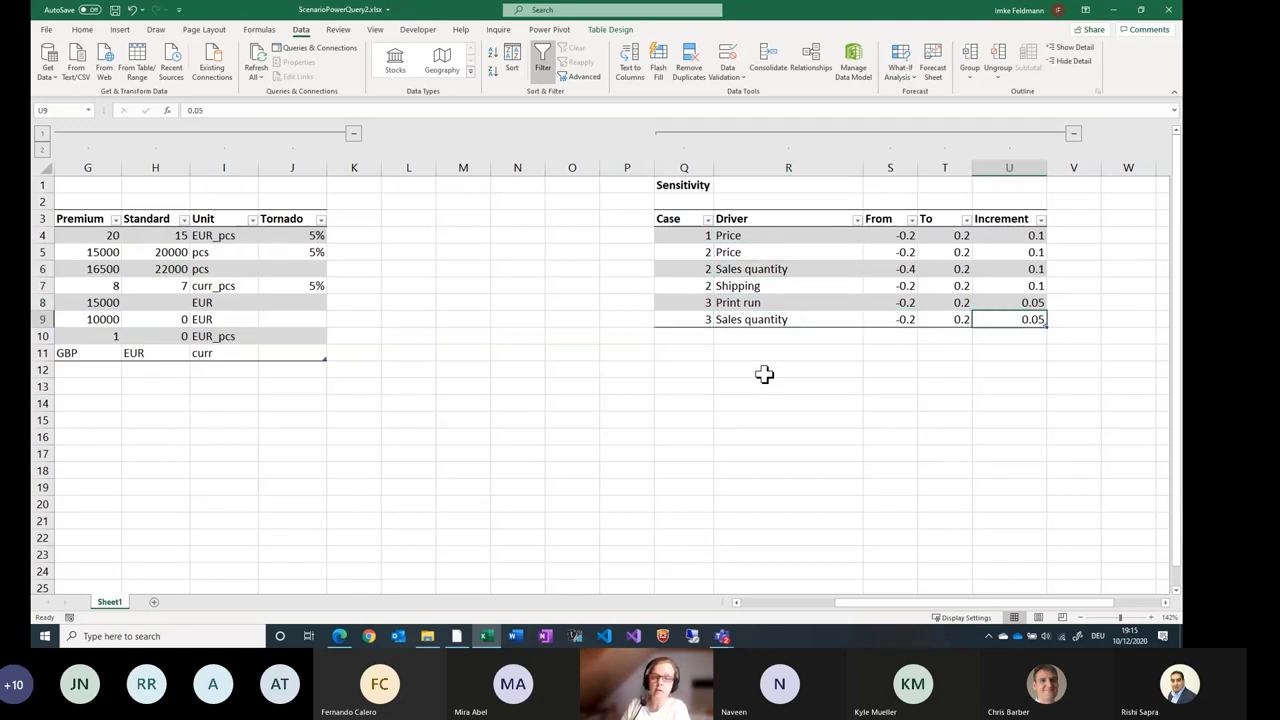
pyautogui.press('Left')
pyautogui.press('Left')
pyautogui.press('Left')
pyautogui.press('Left')
pyautogui.press('Down')
pyautogui.press('Down')
pyautogui.press('Up')
pyautogui.press('Up')
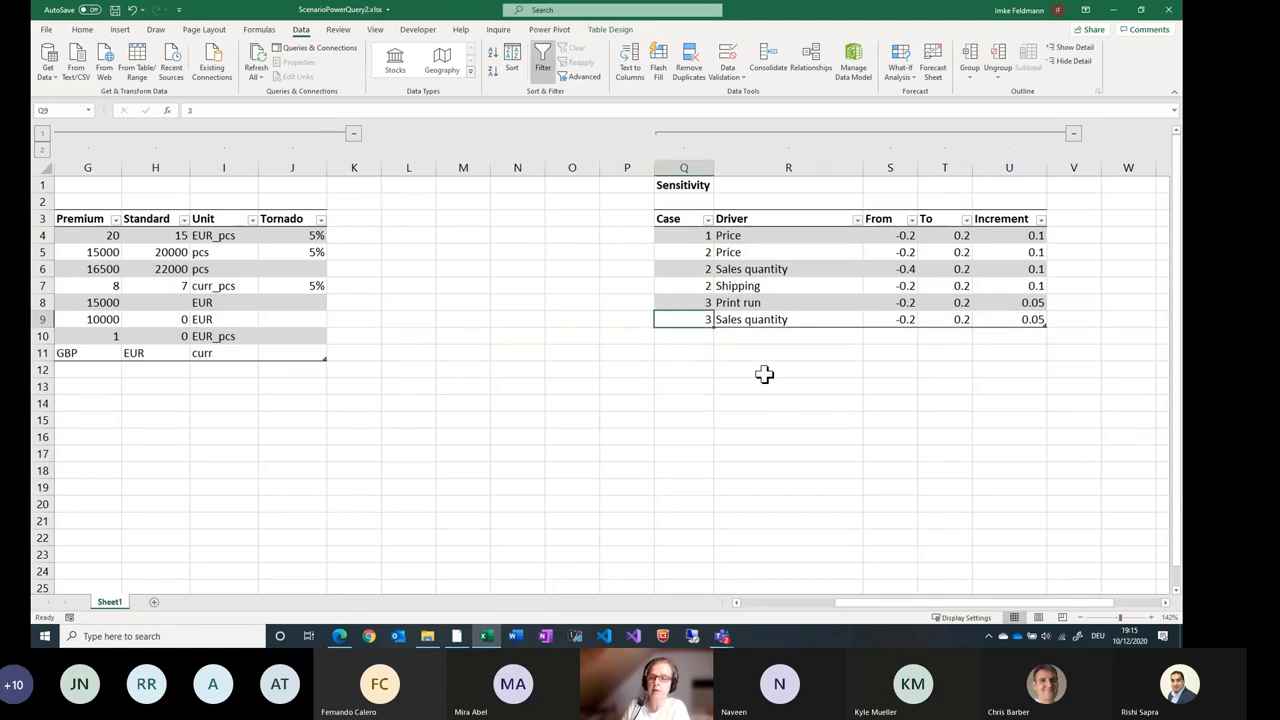
pyautogui.press('Right')
pyautogui.press('Right')
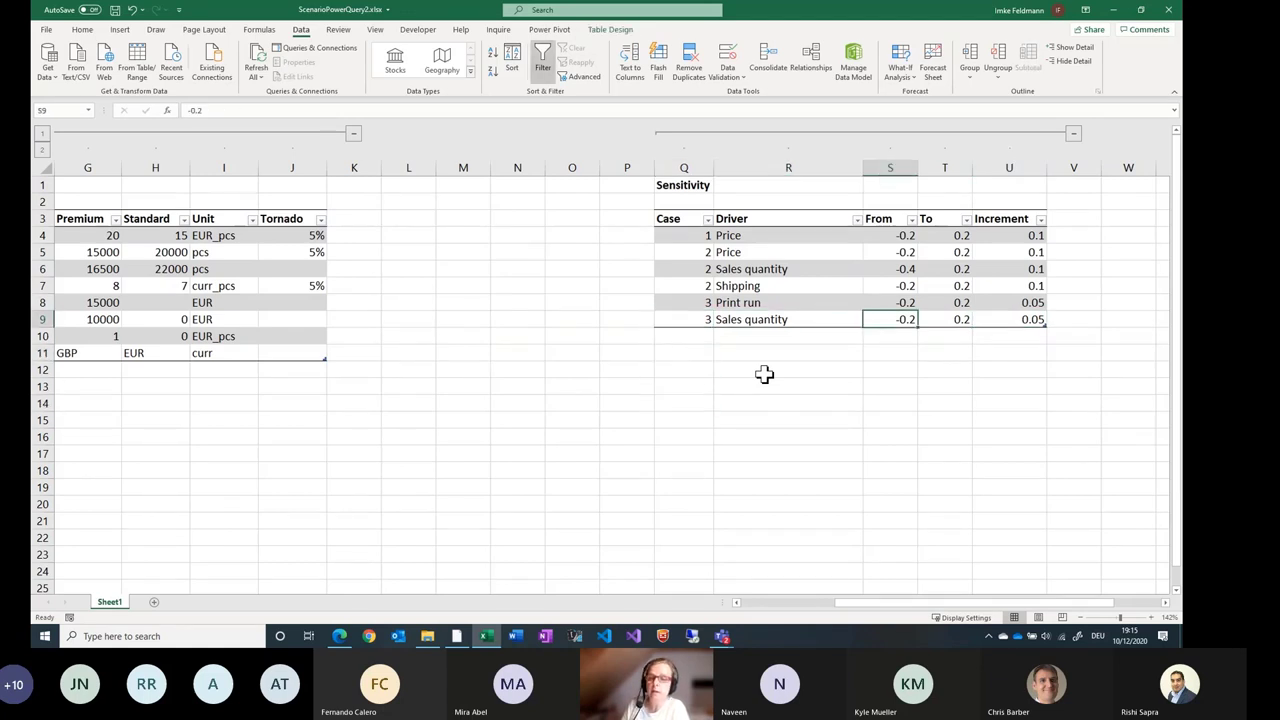
pyautogui.press('Right')
pyautogui.press('Left')
pyautogui.press('Left')
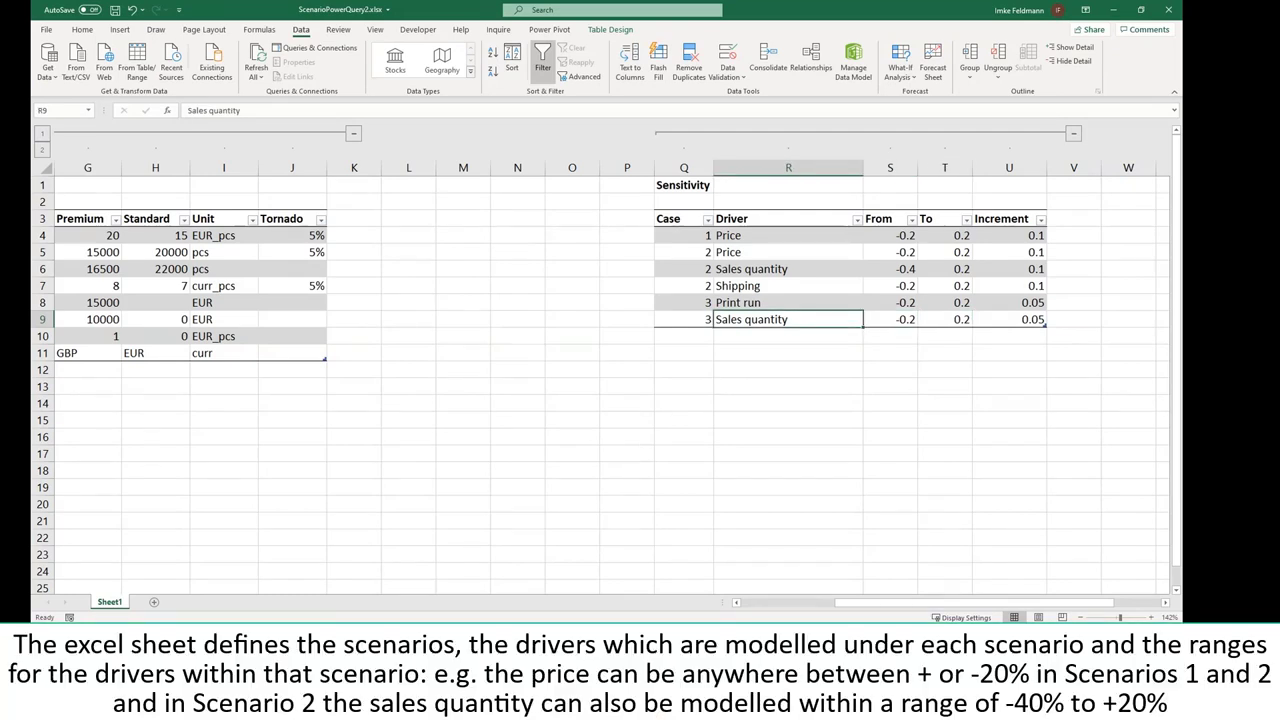
pyautogui.hotkey('alt', 'Tab')
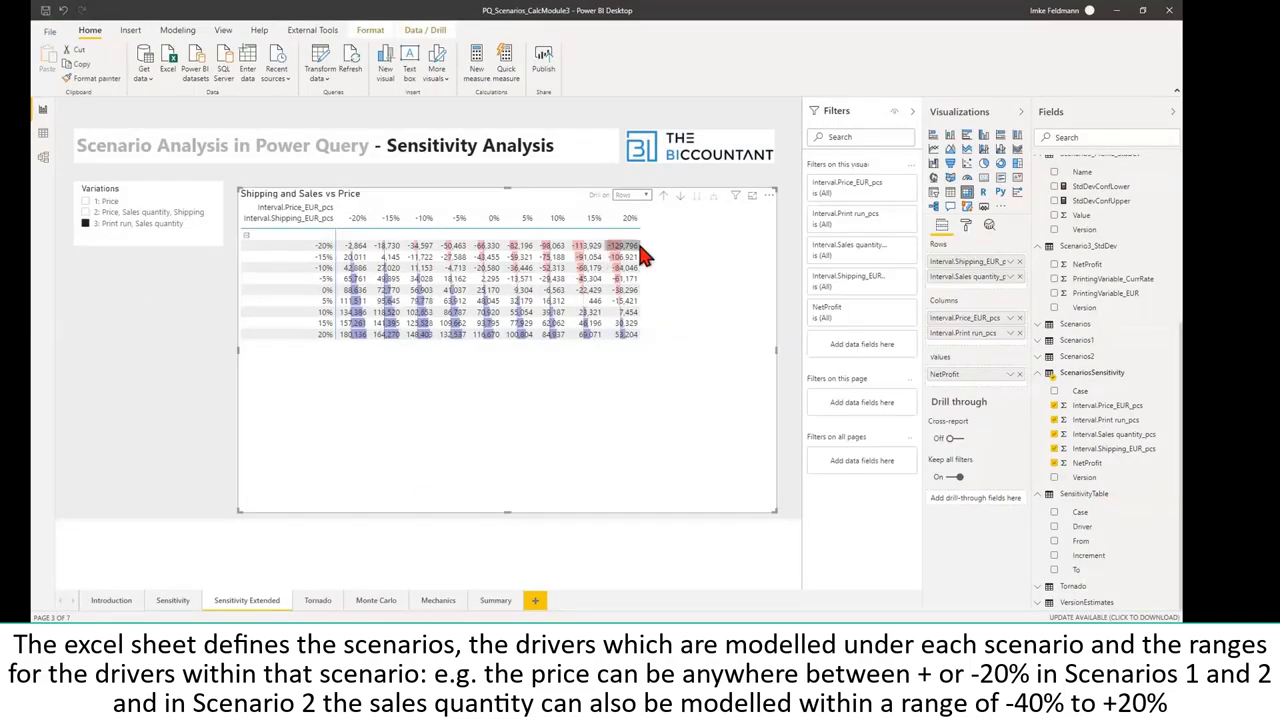
# Filter the Variations slicer from 1: Price to 2: Price, Sales quantity, Shipping and scroll the matrix.
pyautogui.click(88, 222)
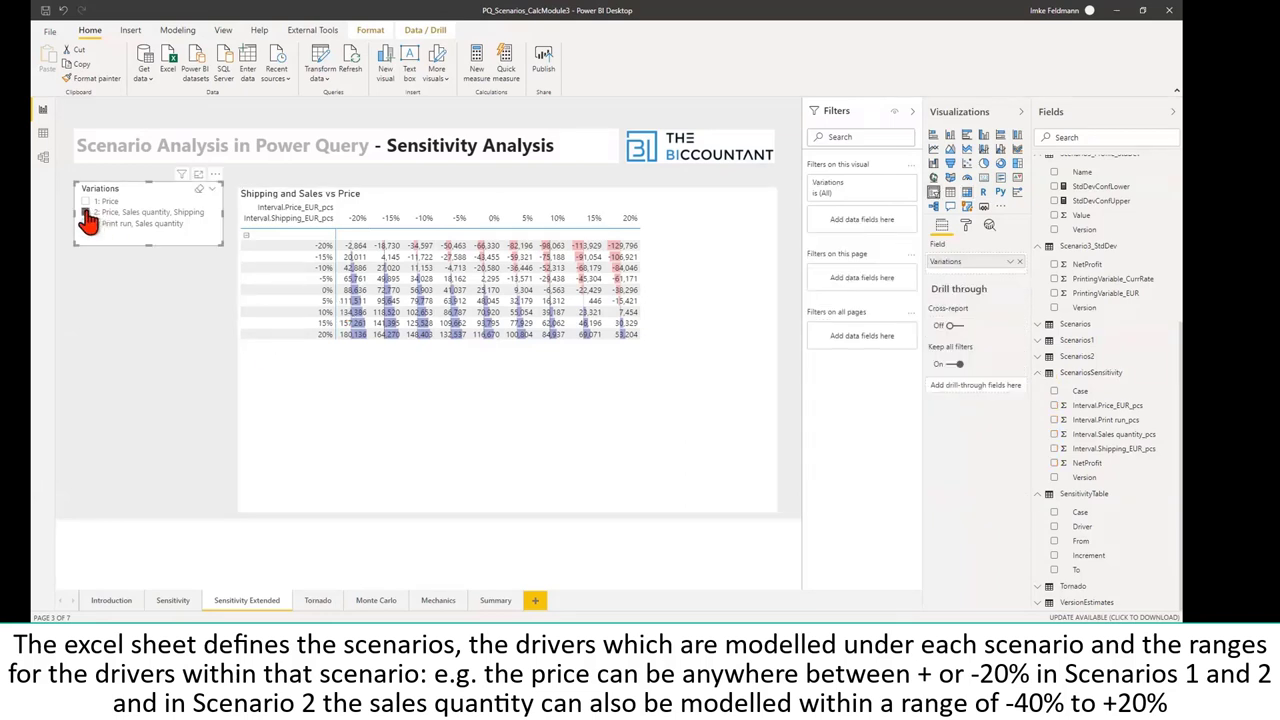
pyautogui.scroll(-5, 493, 372)
pyautogui.scroll(5, 491, 371)
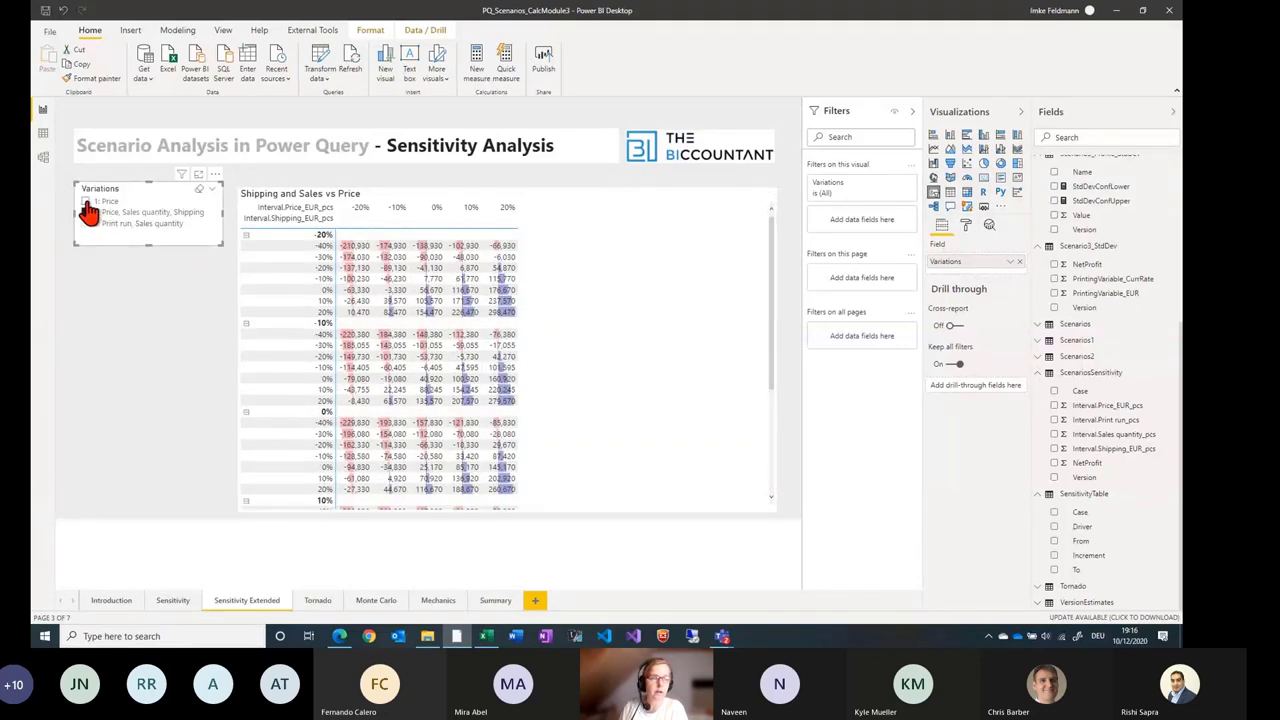
pyautogui.click(87, 202)
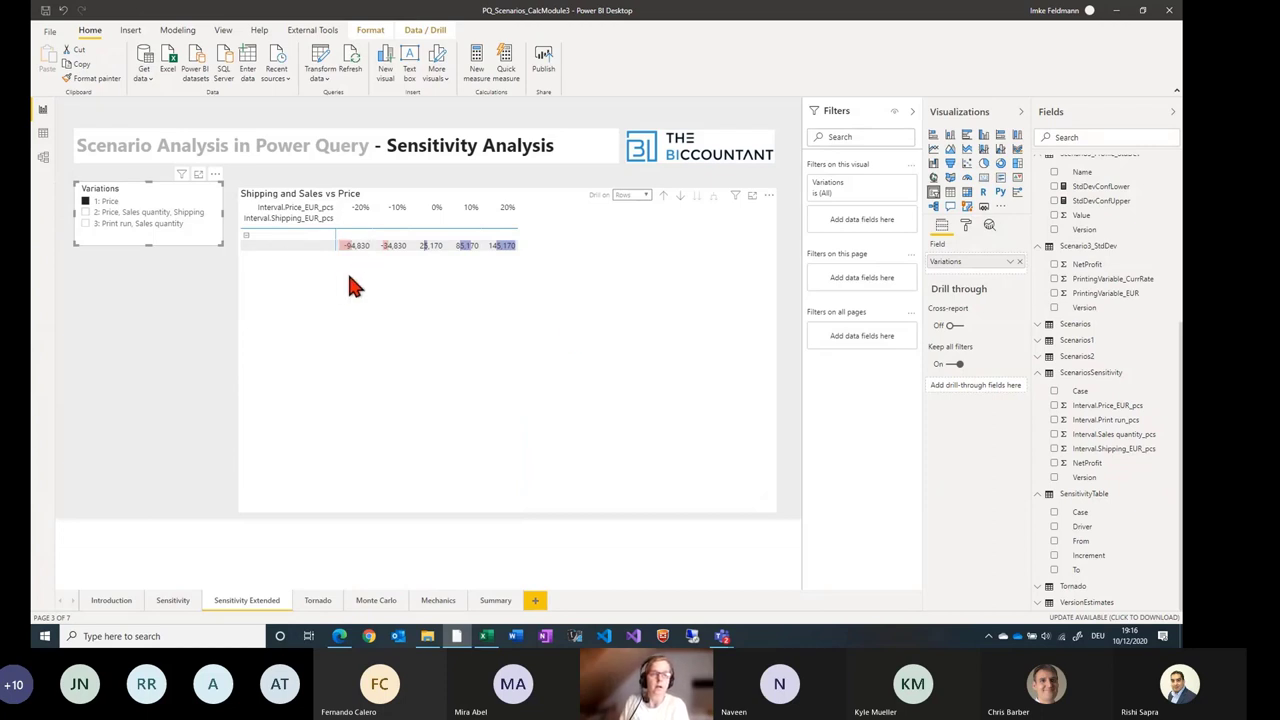
pyautogui.click(86, 213)
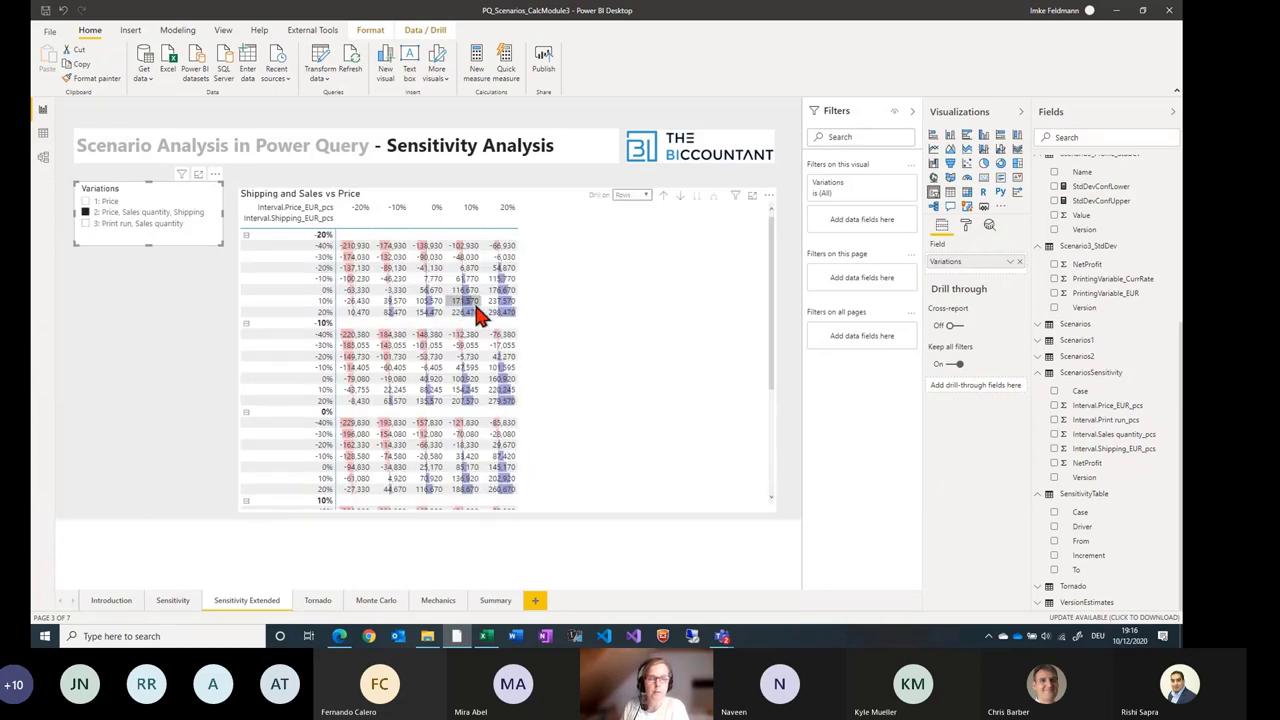
pyautogui.scroll(-3, 476, 316)
pyautogui.scroll(-2, 476, 312)
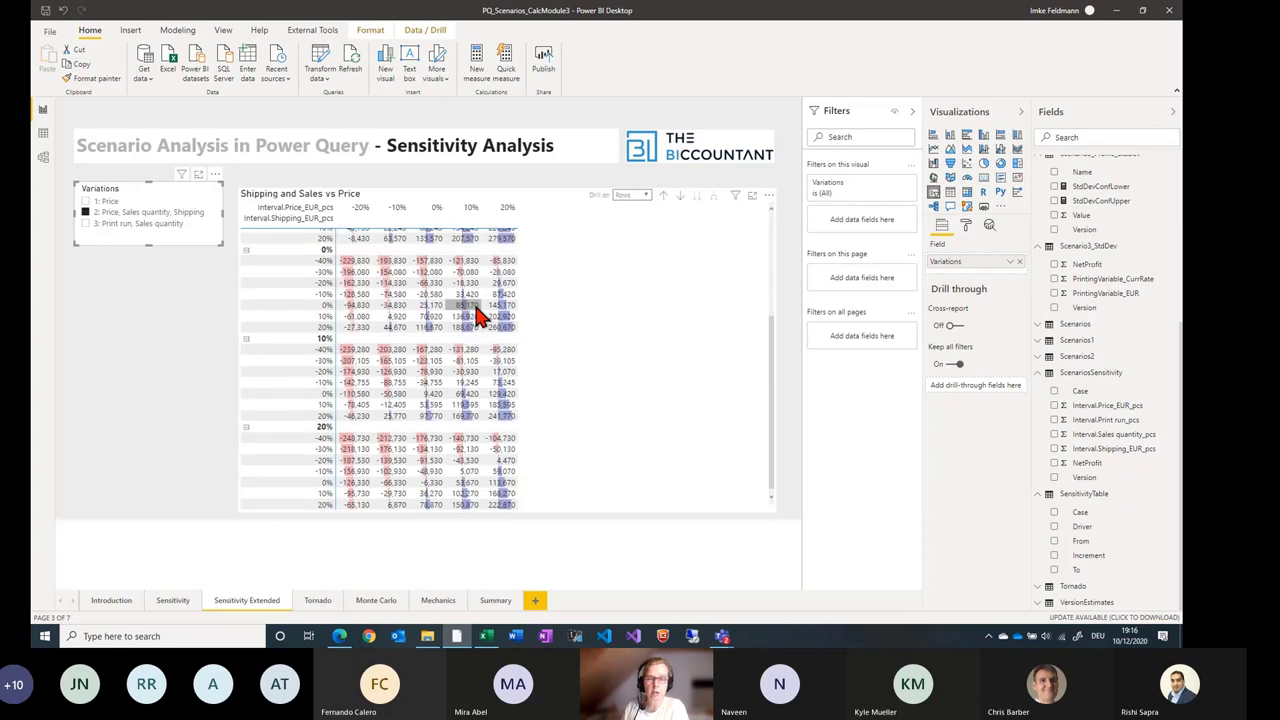
pyautogui.click(87, 223)
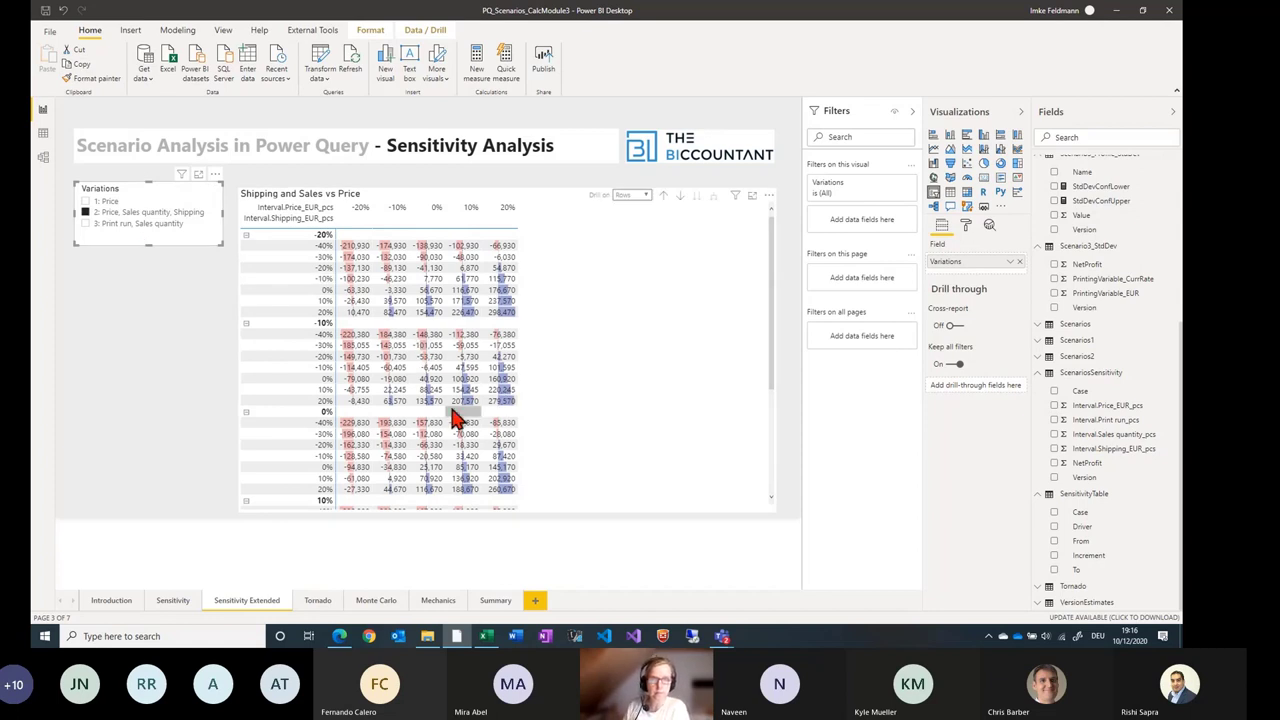
pyautogui.scroll(-2, 471, 434)
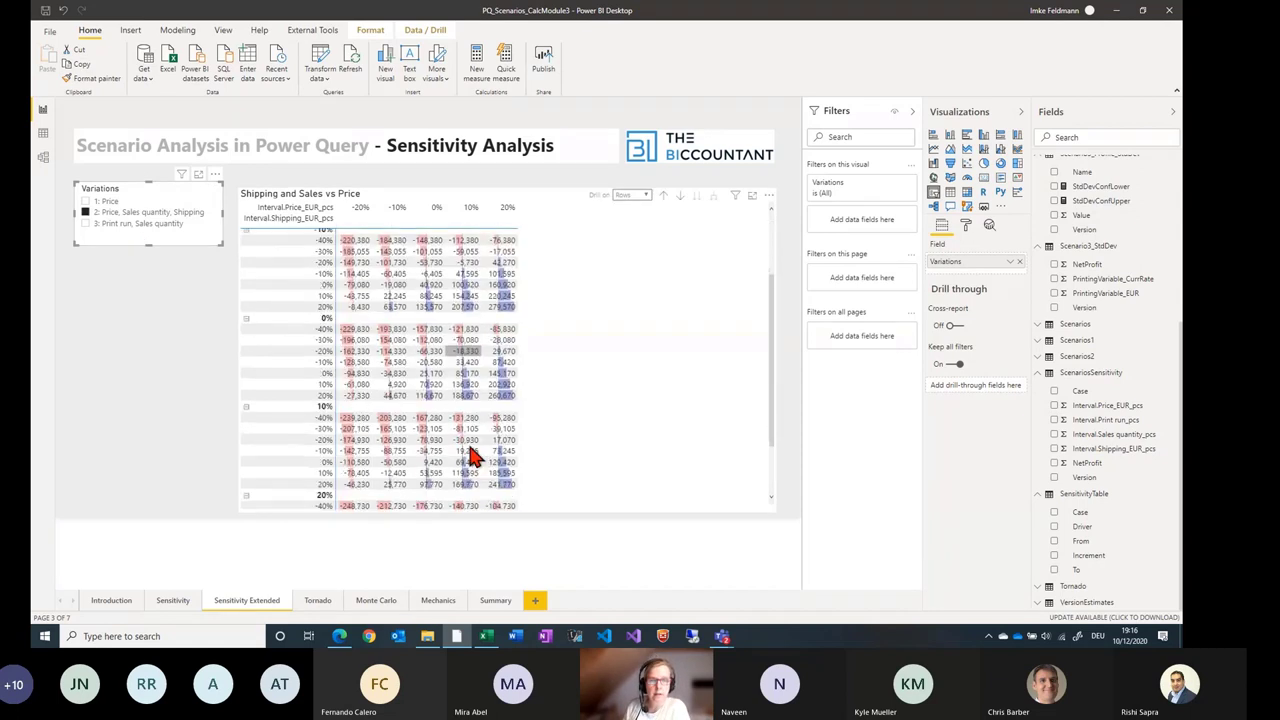
pyautogui.scroll(-2, 514, 463)
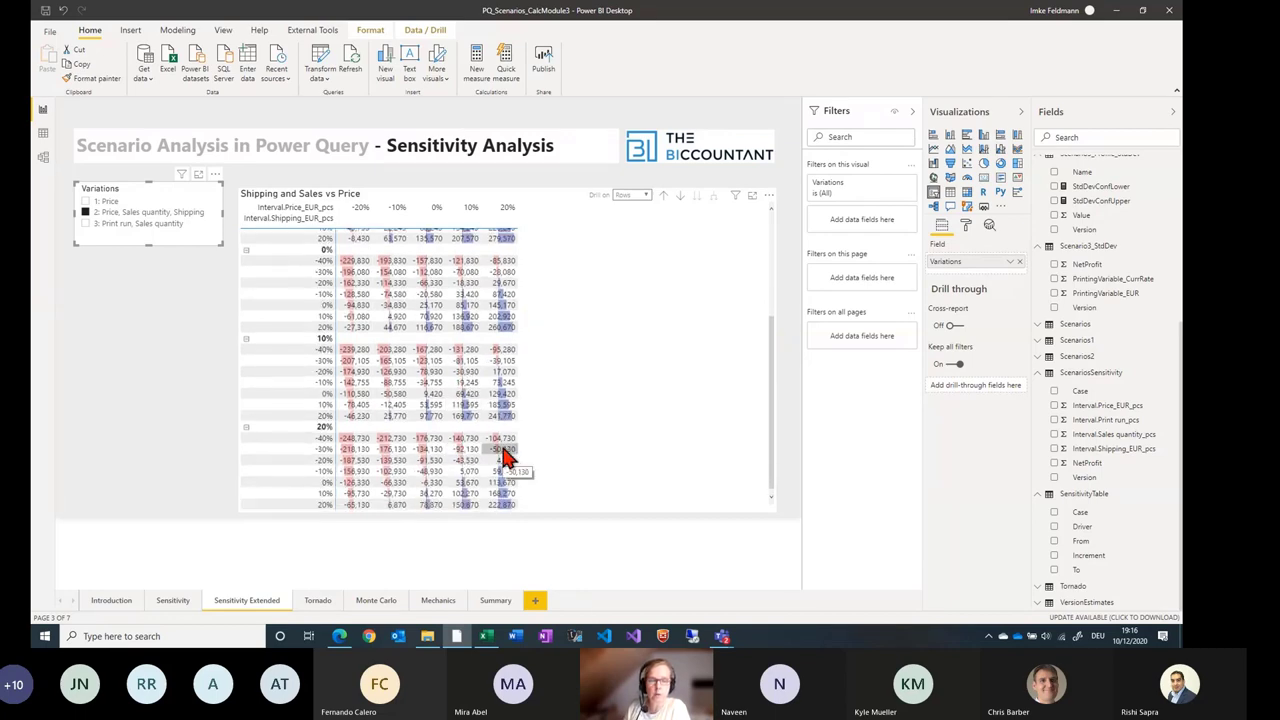
pyautogui.scroll(3, 490, 460)
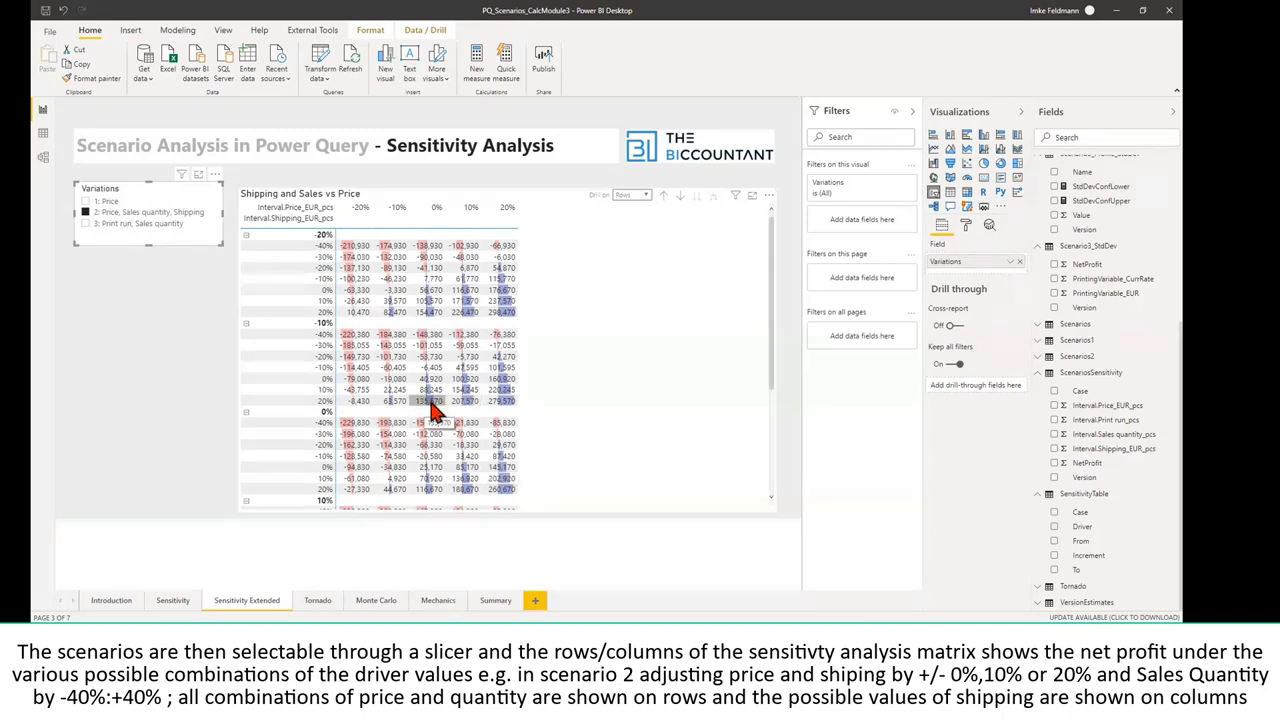
# Open the Tornado page comparing Premium and Standard net profit swings per driver.
pyautogui.click(316, 601)
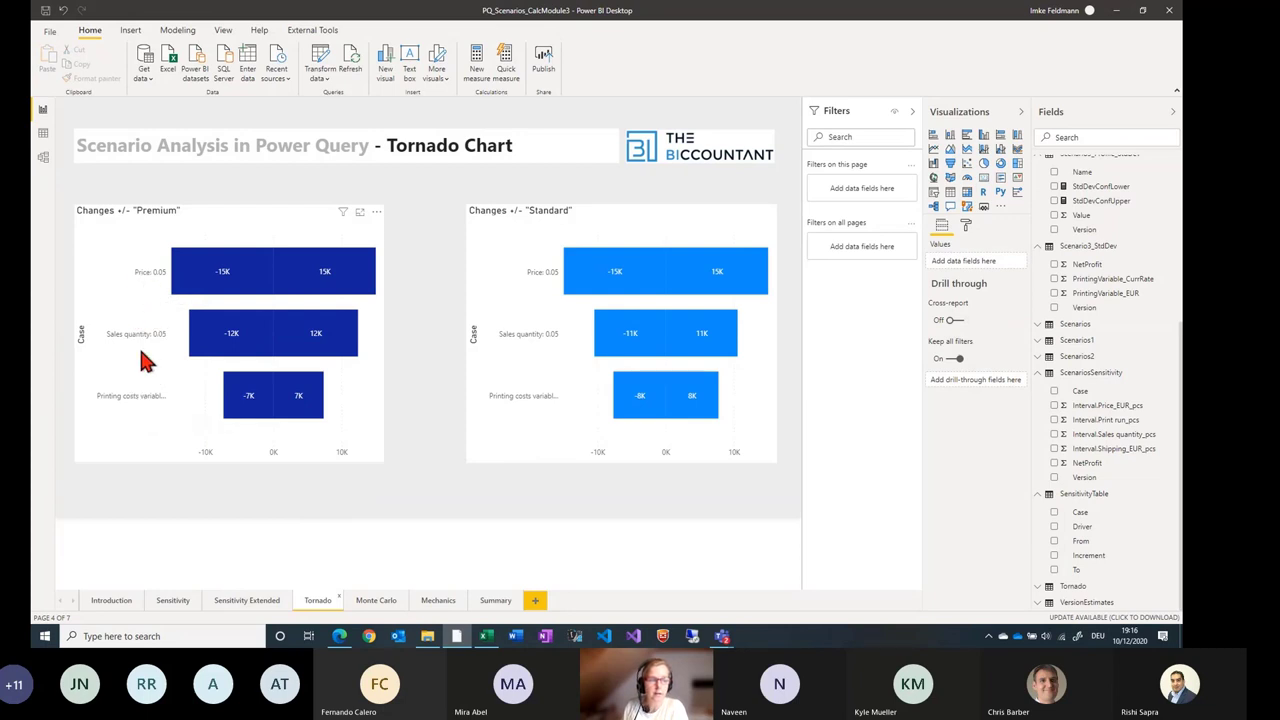
# Check which drivers carry the 5% Tornado values in the Excel Version dependent table, then return to Power BI.
pyautogui.click(486, 637)
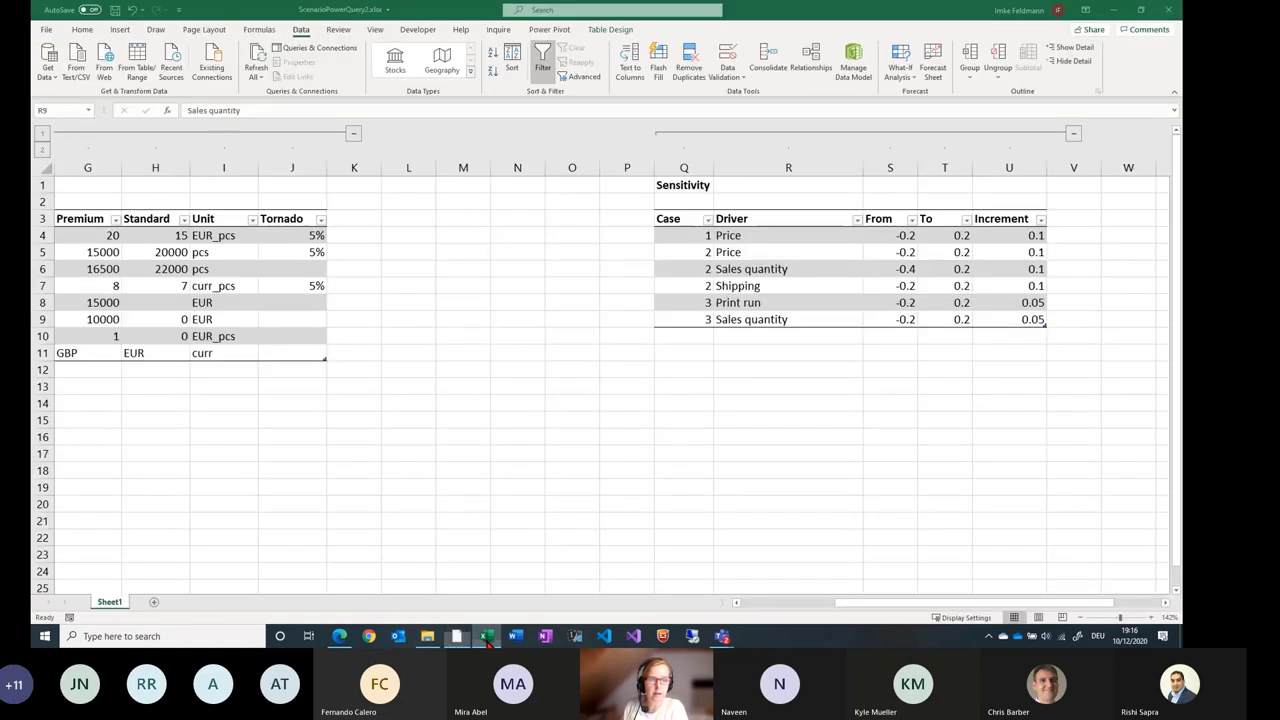
pyautogui.click(295, 236)
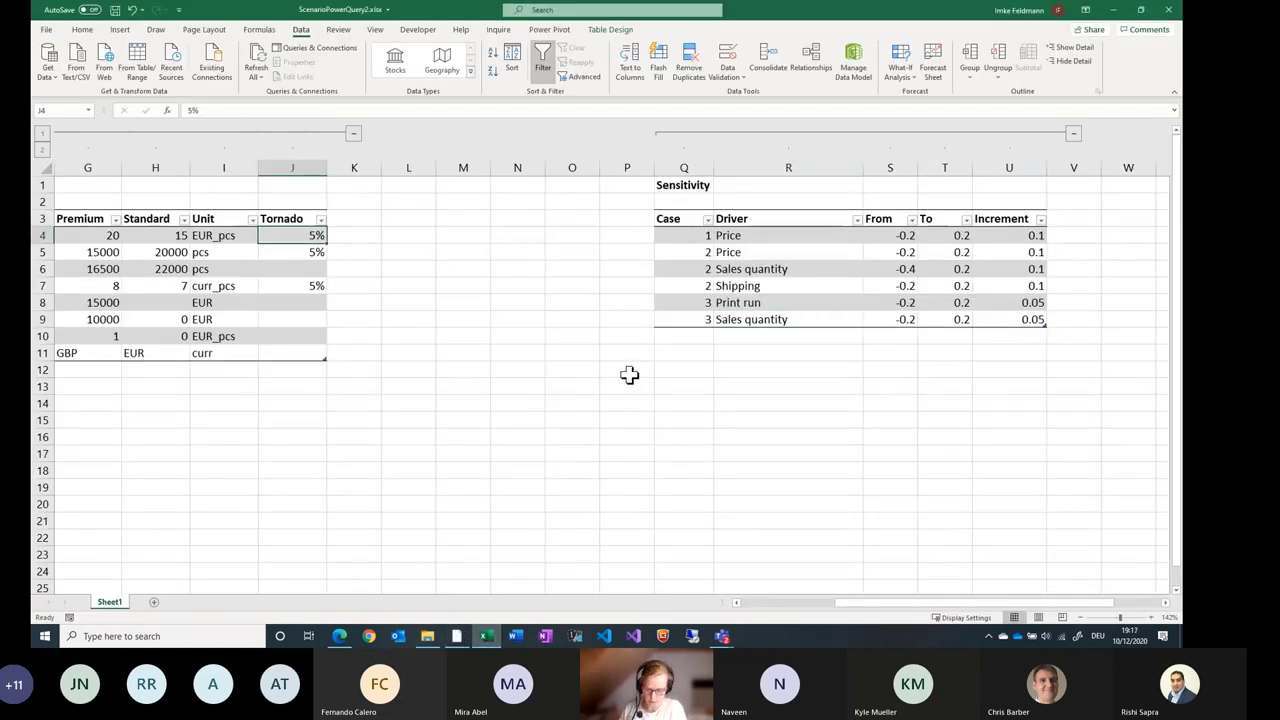
pyautogui.press('Left')
pyautogui.press('Left')
pyautogui.press('Left')
pyautogui.press('Left')
pyautogui.press('Left')
pyautogui.press('Right')
pyautogui.press('Right')
pyautogui.press('Right')
pyautogui.press('Right')
pyautogui.press('Right')
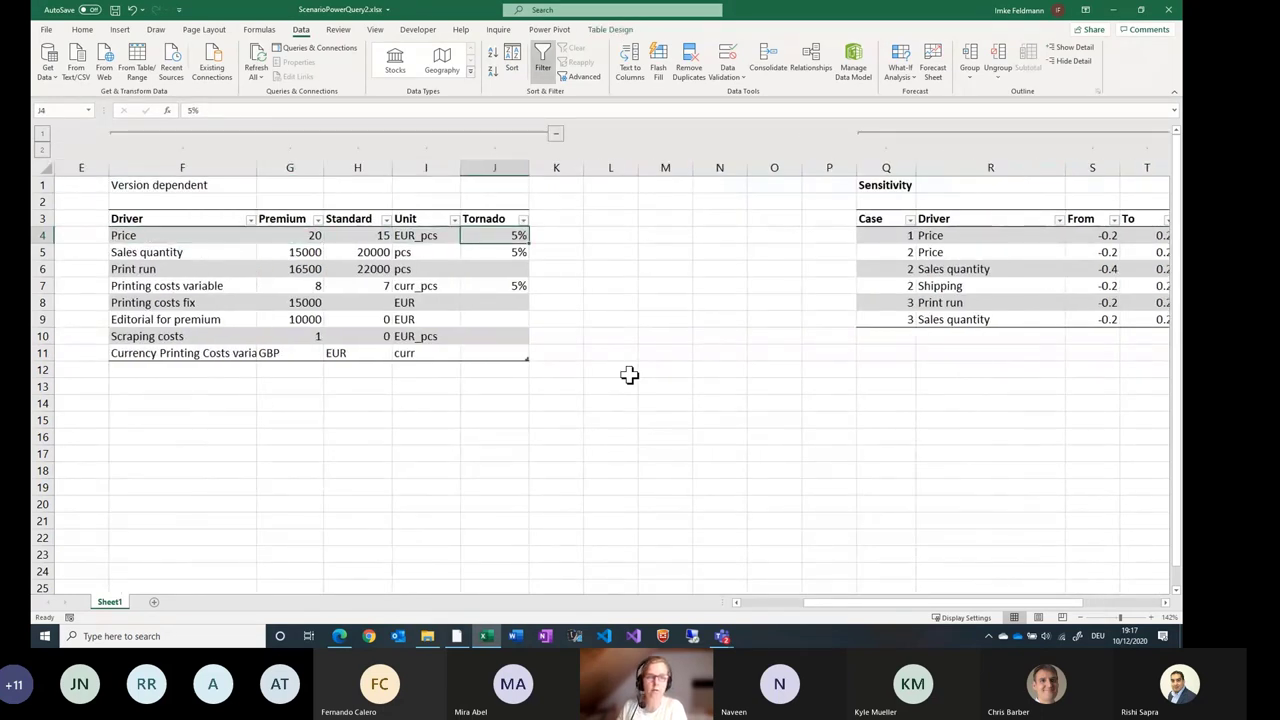
pyautogui.click(458, 640)
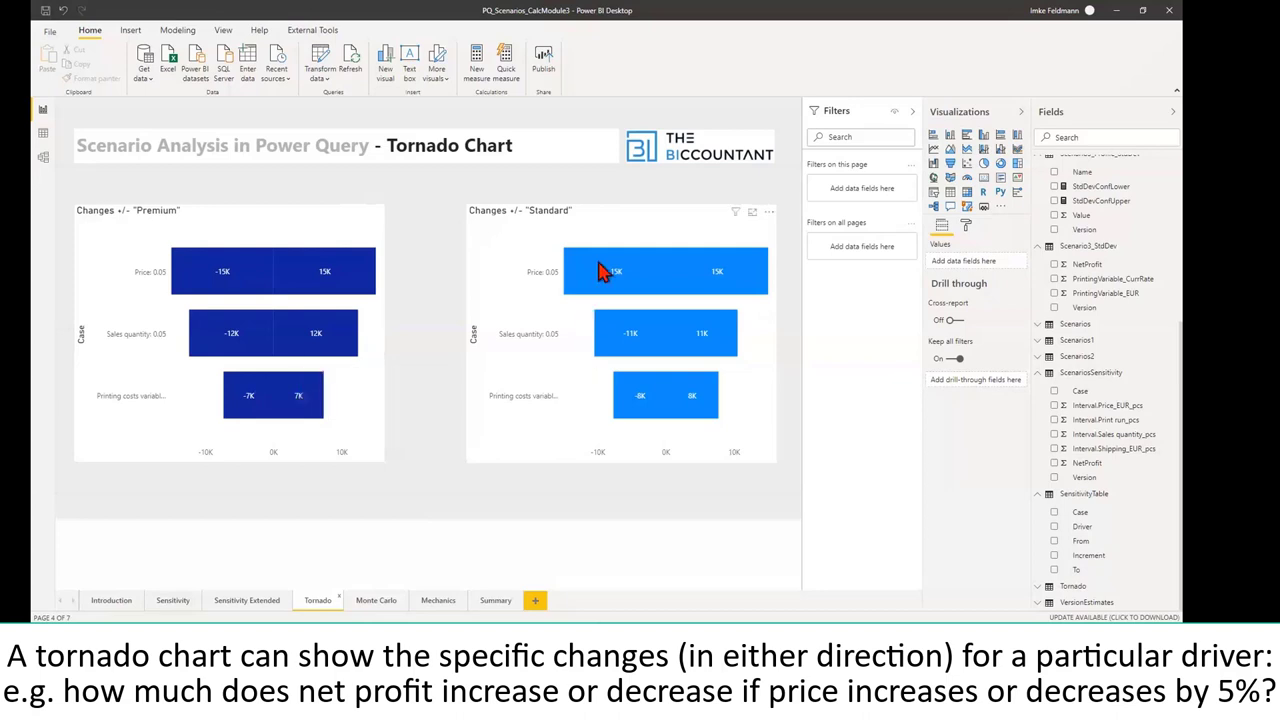
# Read the Standard tornado chart's profit change values for each driver.
pyautogui.moveTo(628, 325)
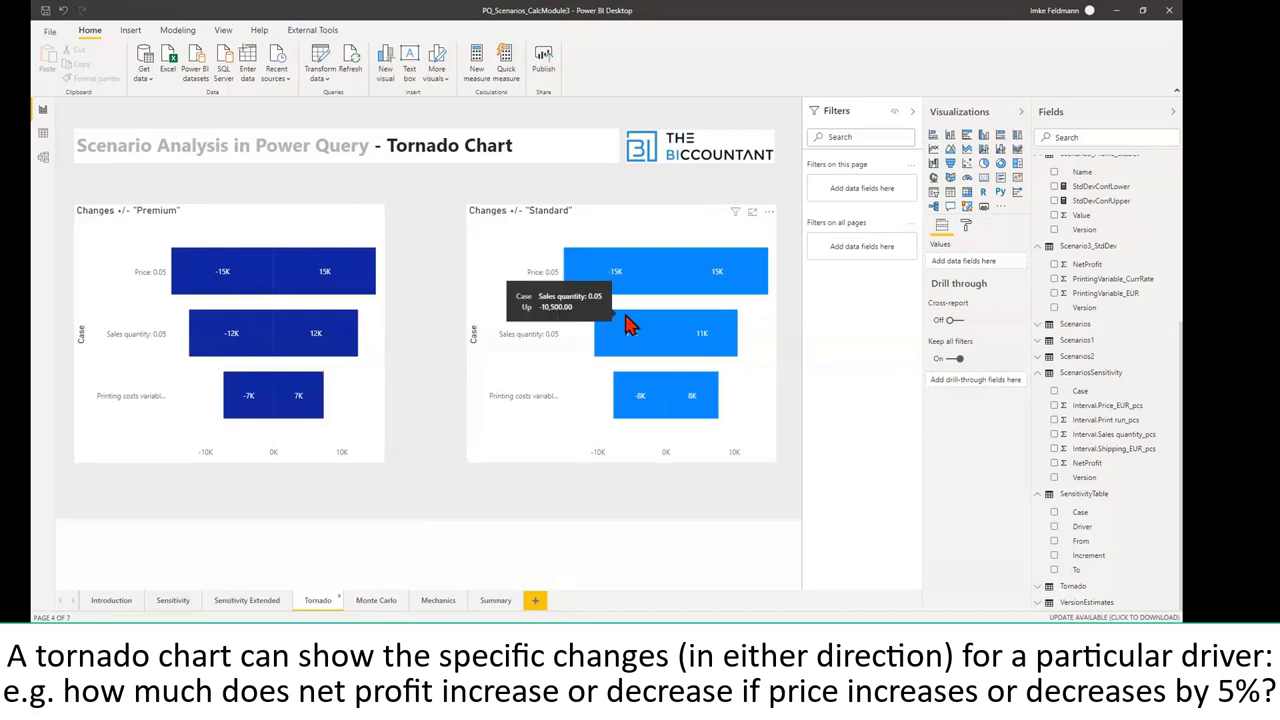
# Open the Monte Carlo page and read the NetProfit histogram tooltips.
pyautogui.click(382, 608)
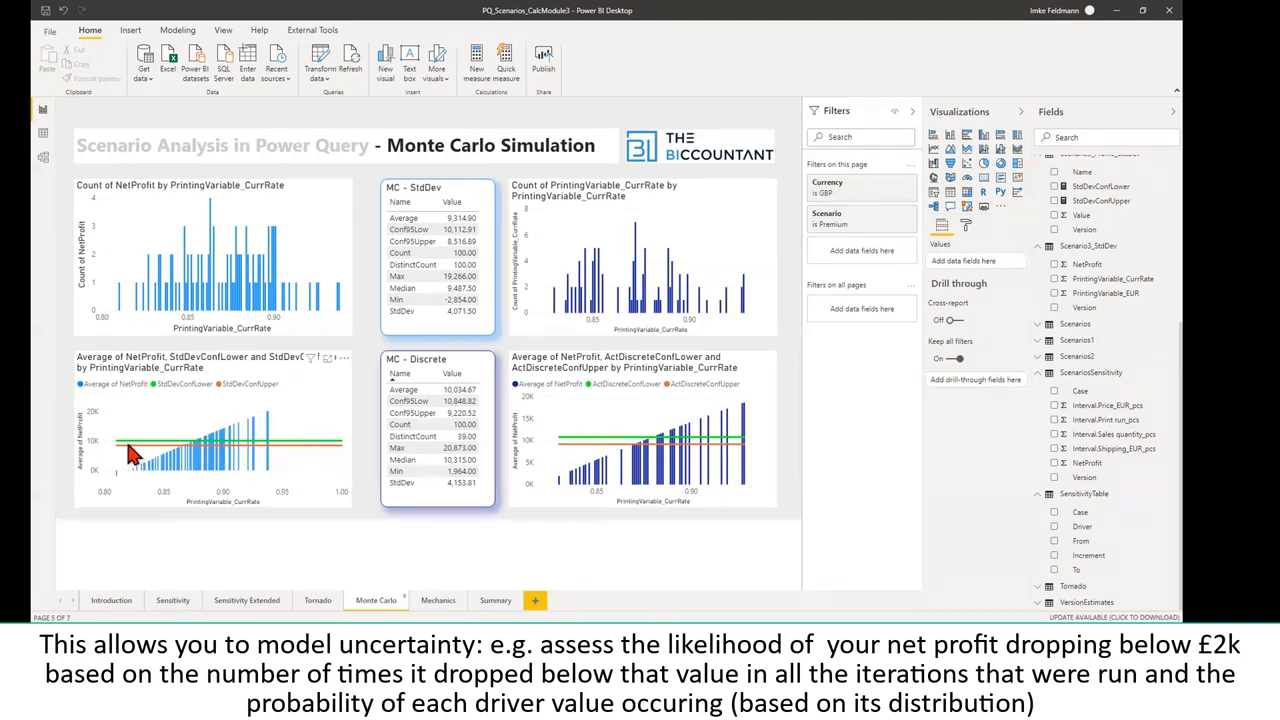
pyautogui.moveTo(133, 452)
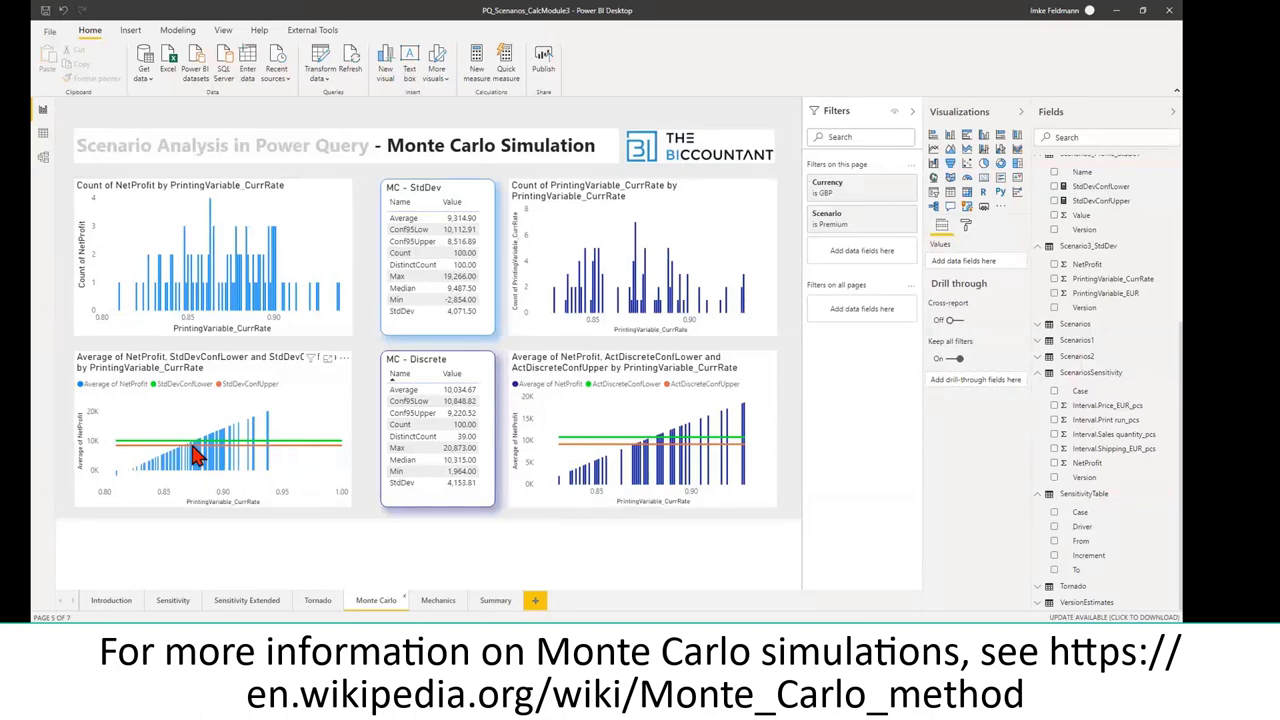
pyautogui.moveTo(258, 452)
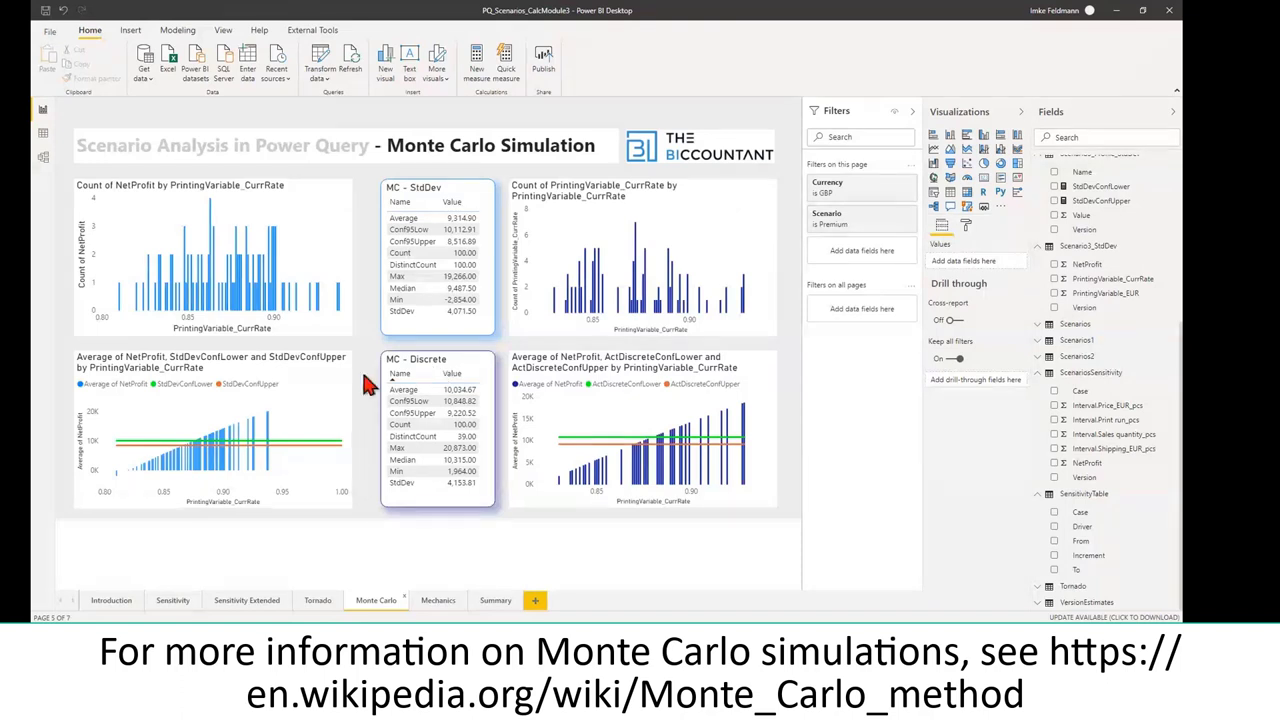
# Select the NetProfit count histogram and open the Transform data dropdown.
pyautogui.click(276, 218)
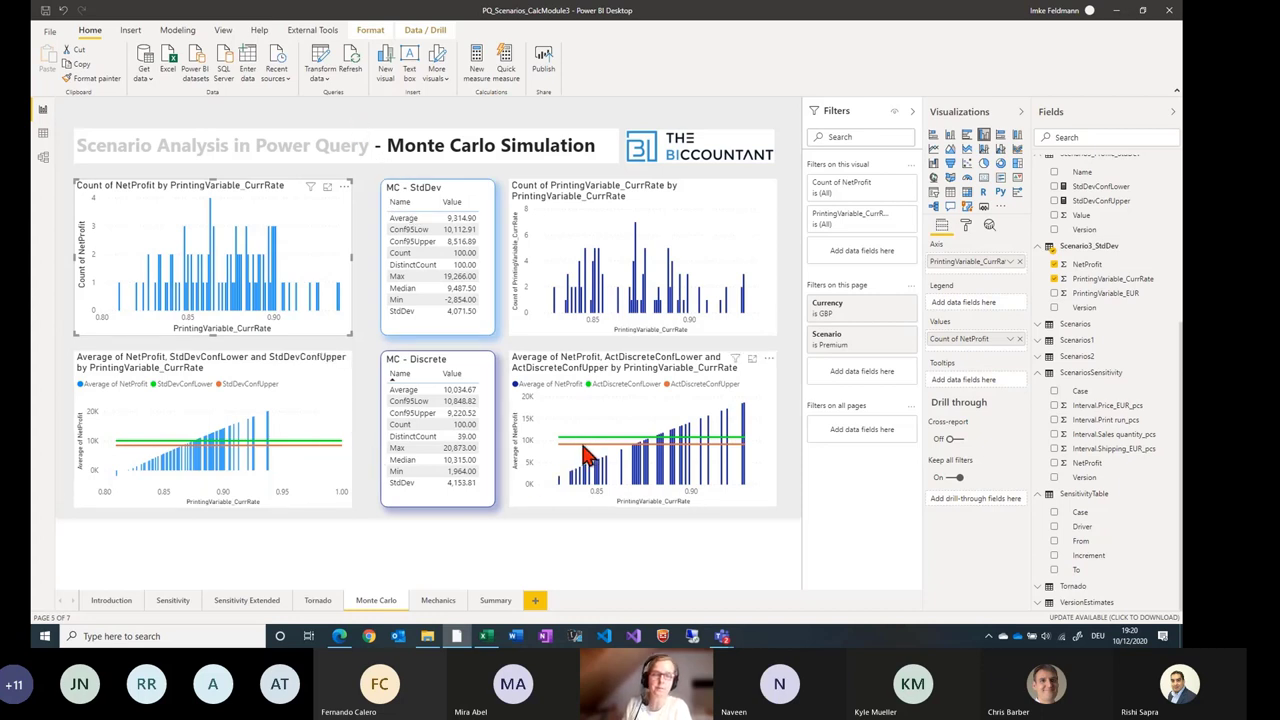
pyautogui.moveTo(588, 455)
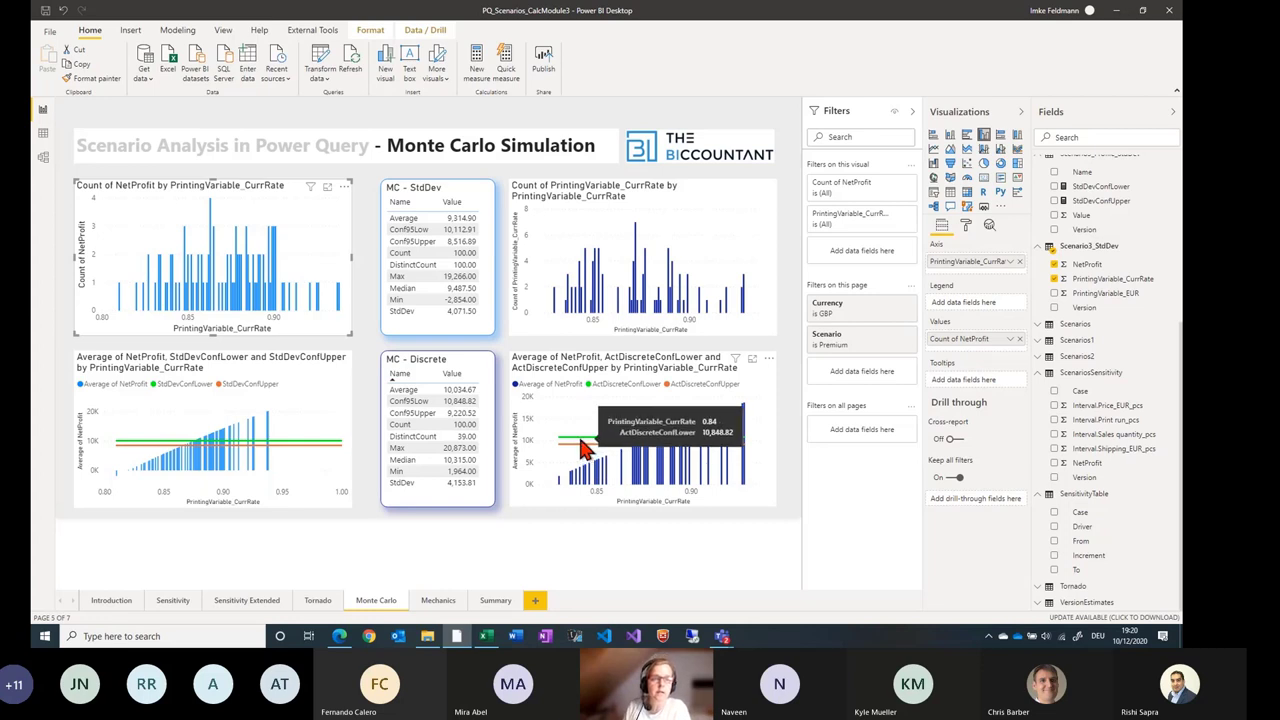
pyautogui.click(326, 86)
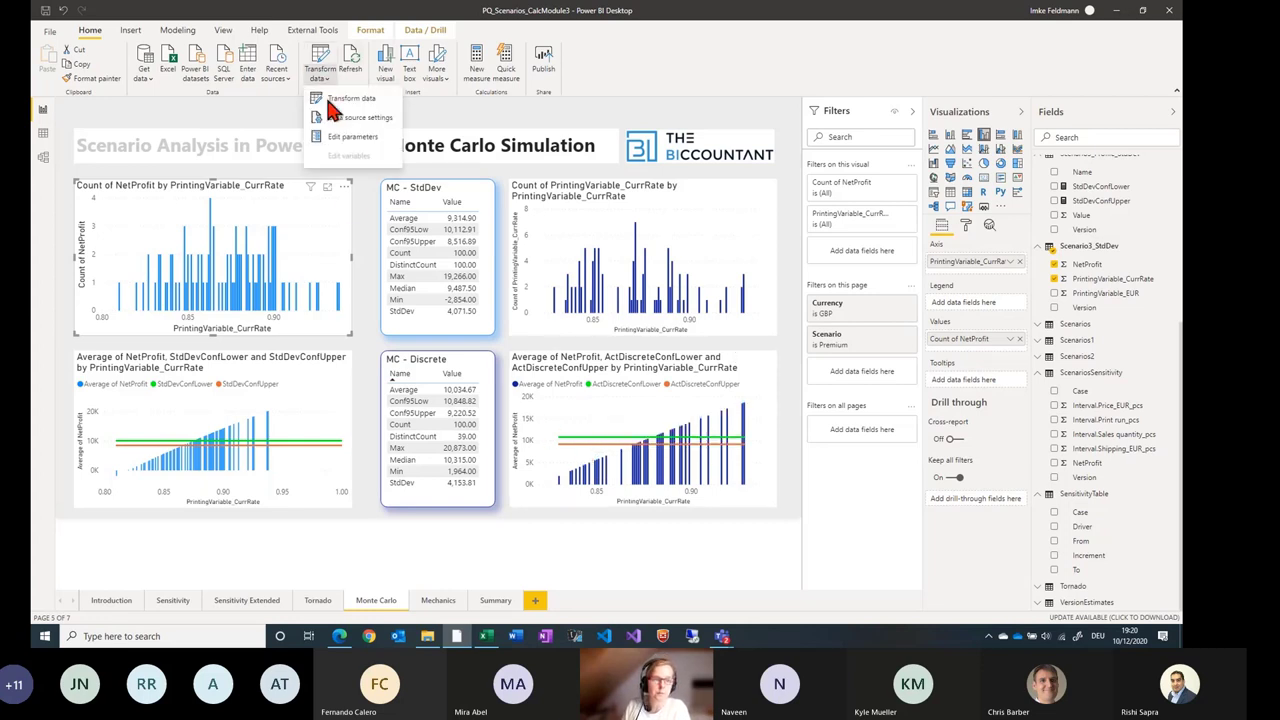
# Change MonteCarloCount from 100 to 10000 in Edit parameters and confirm.
pyautogui.click(348, 145)
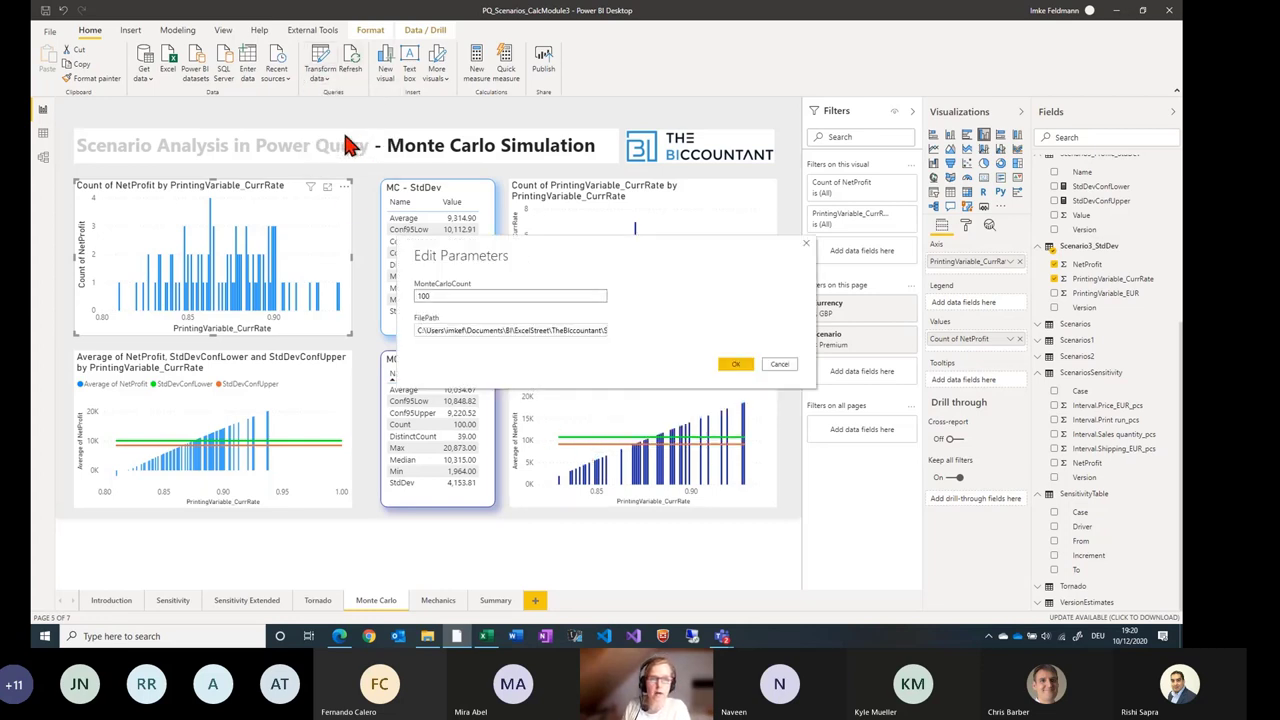
pyautogui.click(426, 296)
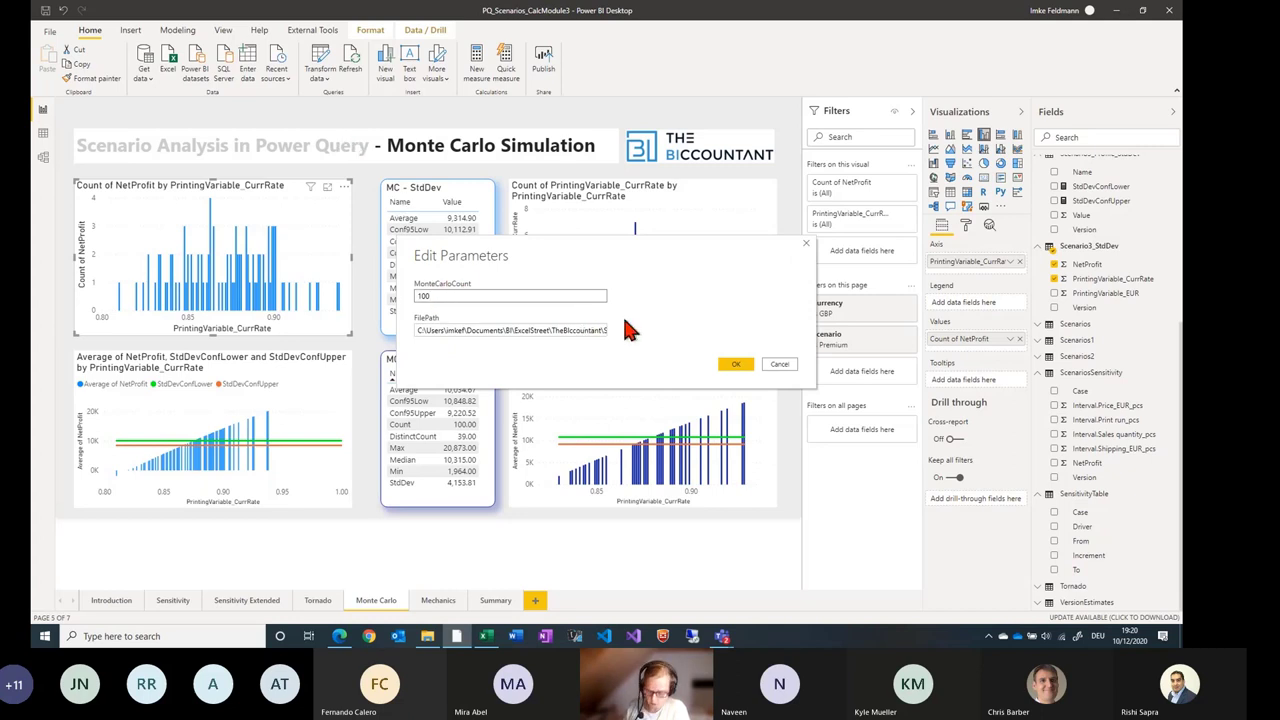
pyautogui.write('00')
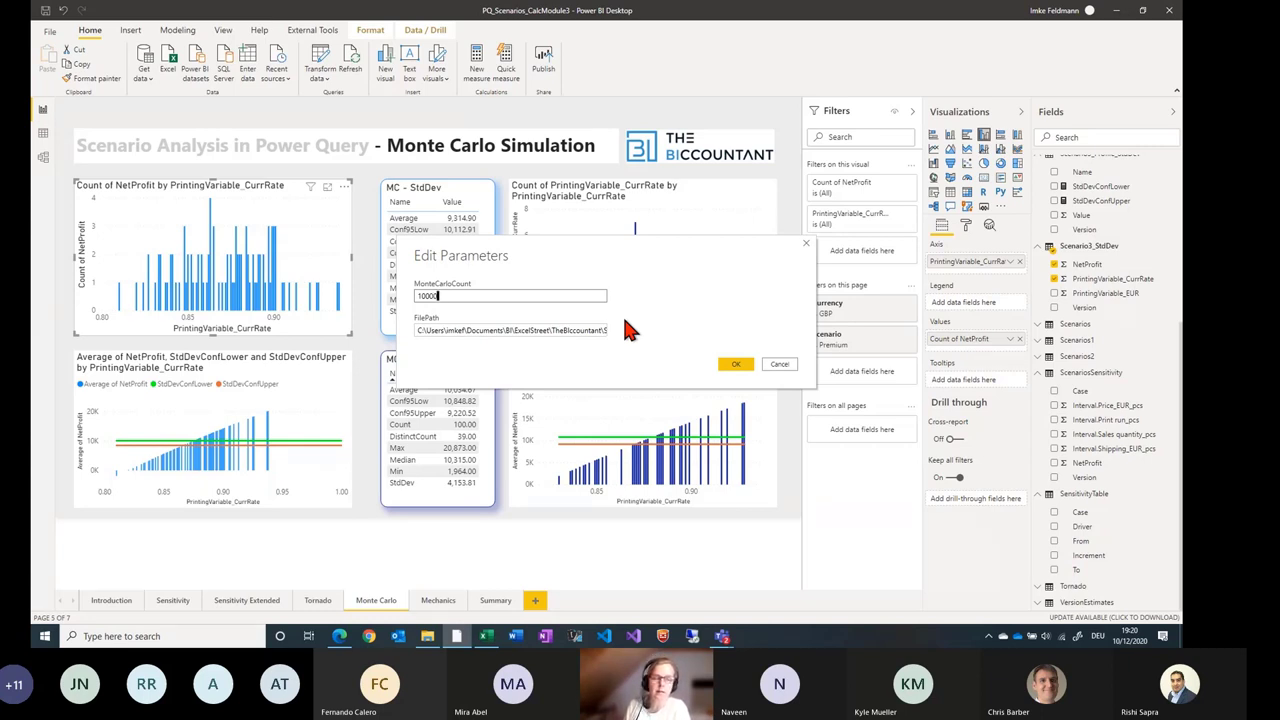
pyautogui.click(734, 364)
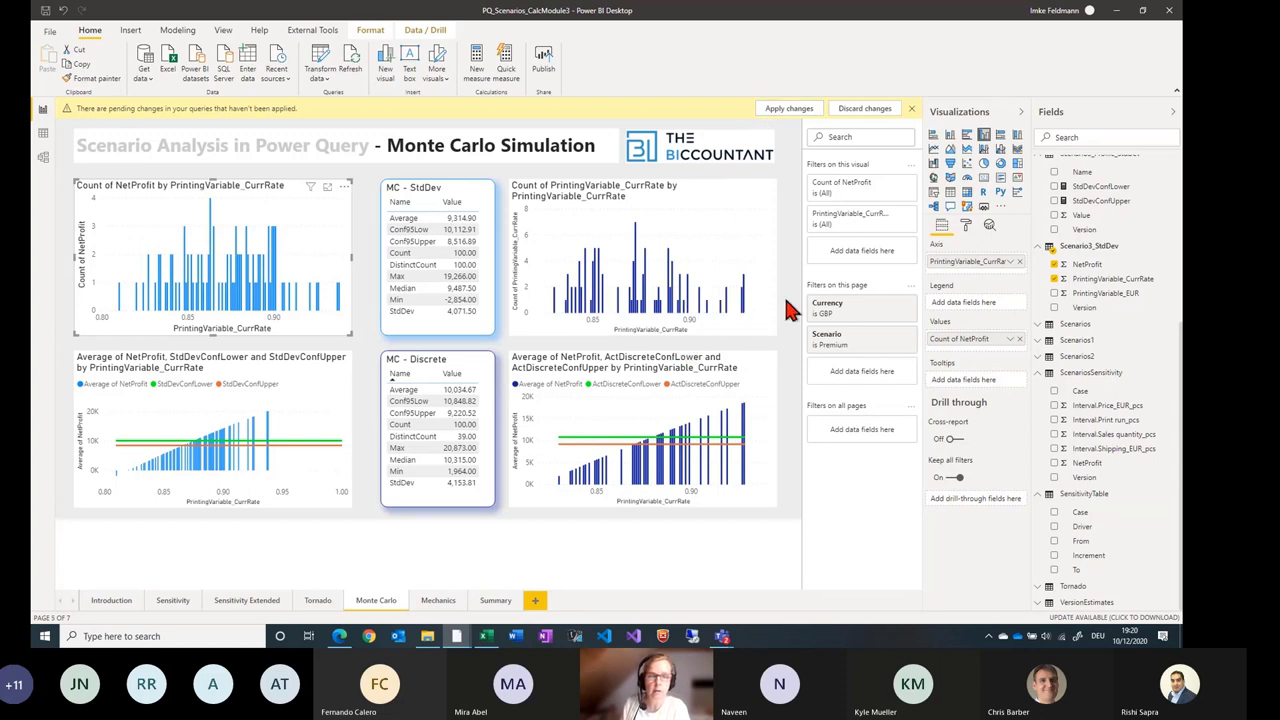
# Apply the pending query changes and let the Monte Carlo visuals refresh with 10,000 runs.
pyautogui.click(789, 108)
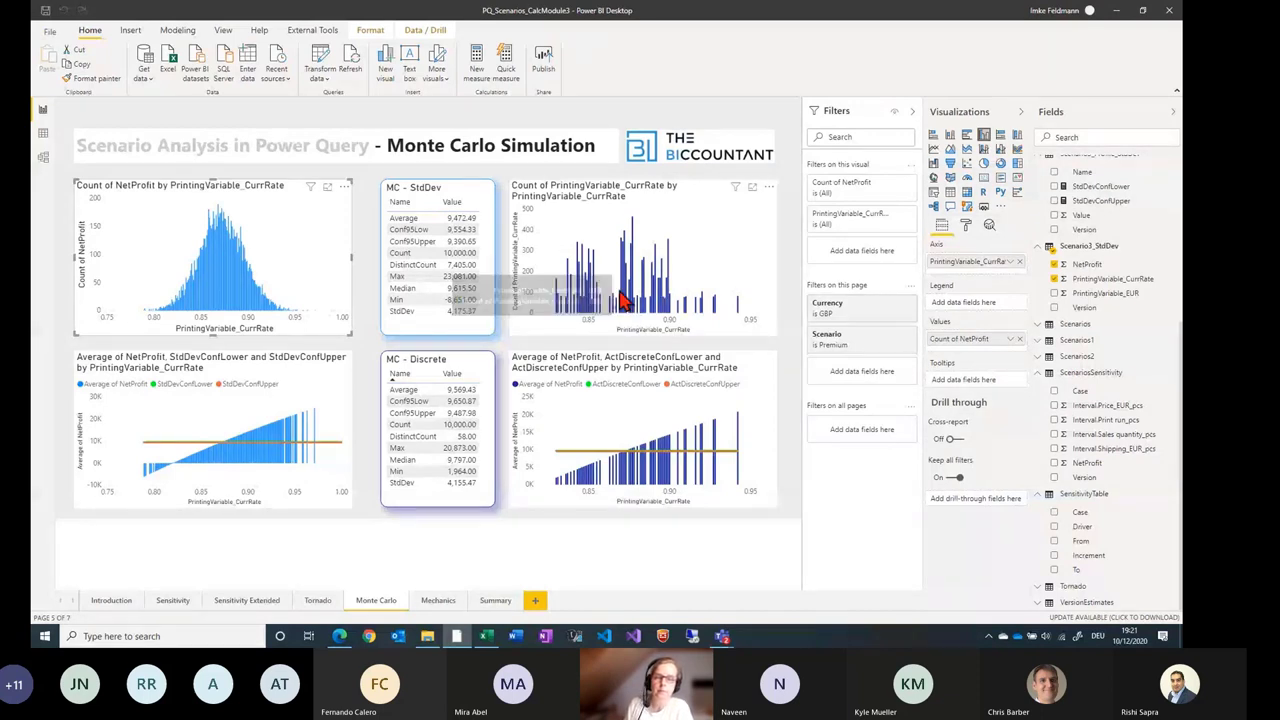
pyautogui.moveTo(585, 318)
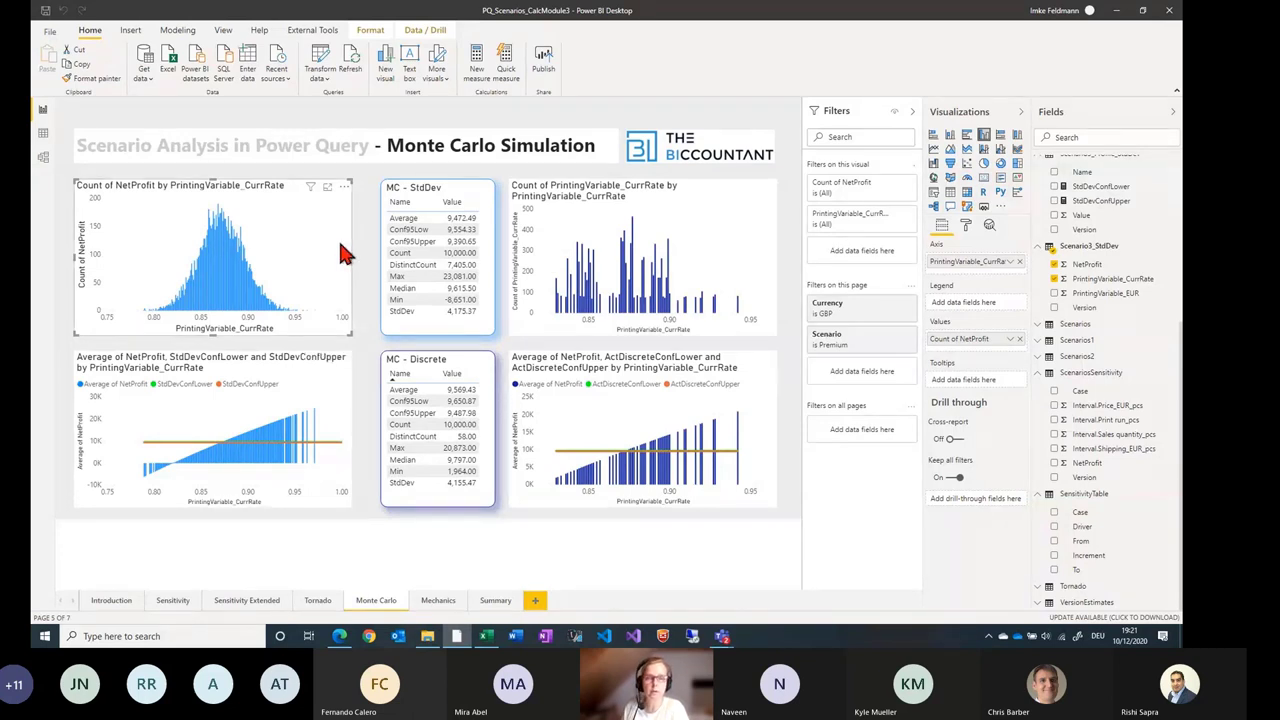
# Open the Power Query Editor to inspect the queries.
pyautogui.click(320, 62)
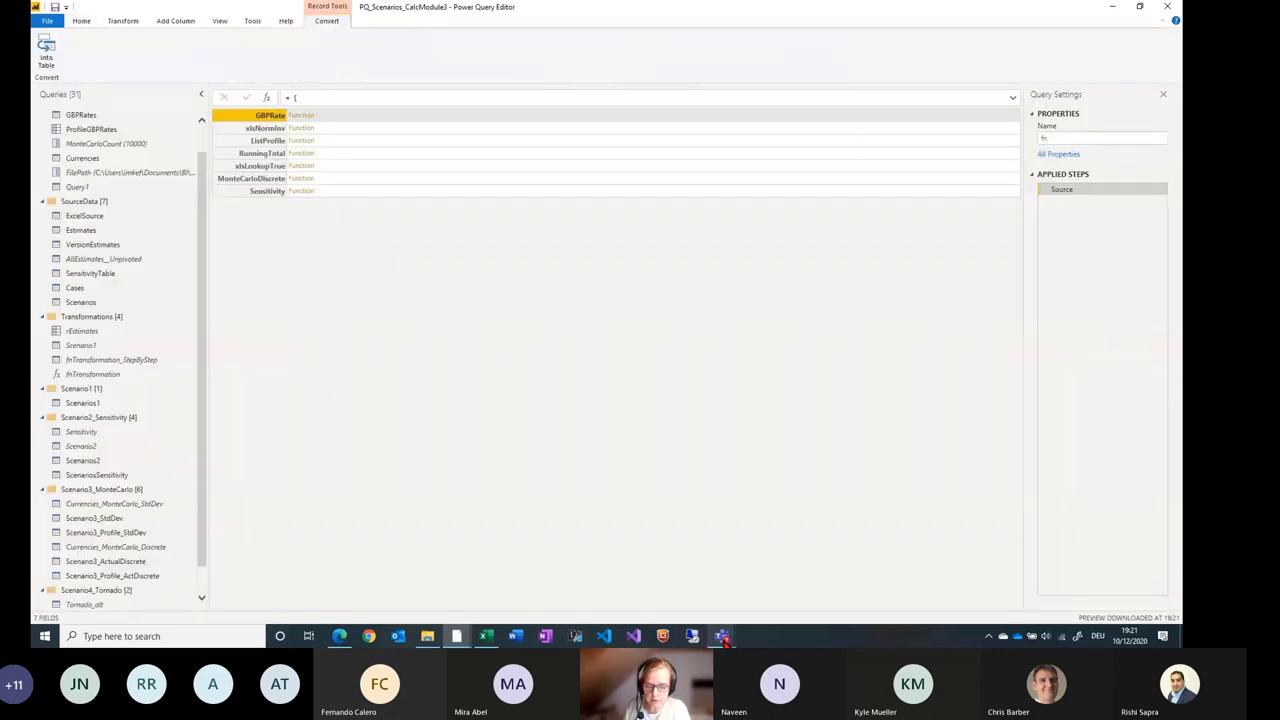
pyautogui.moveTo(722, 641)
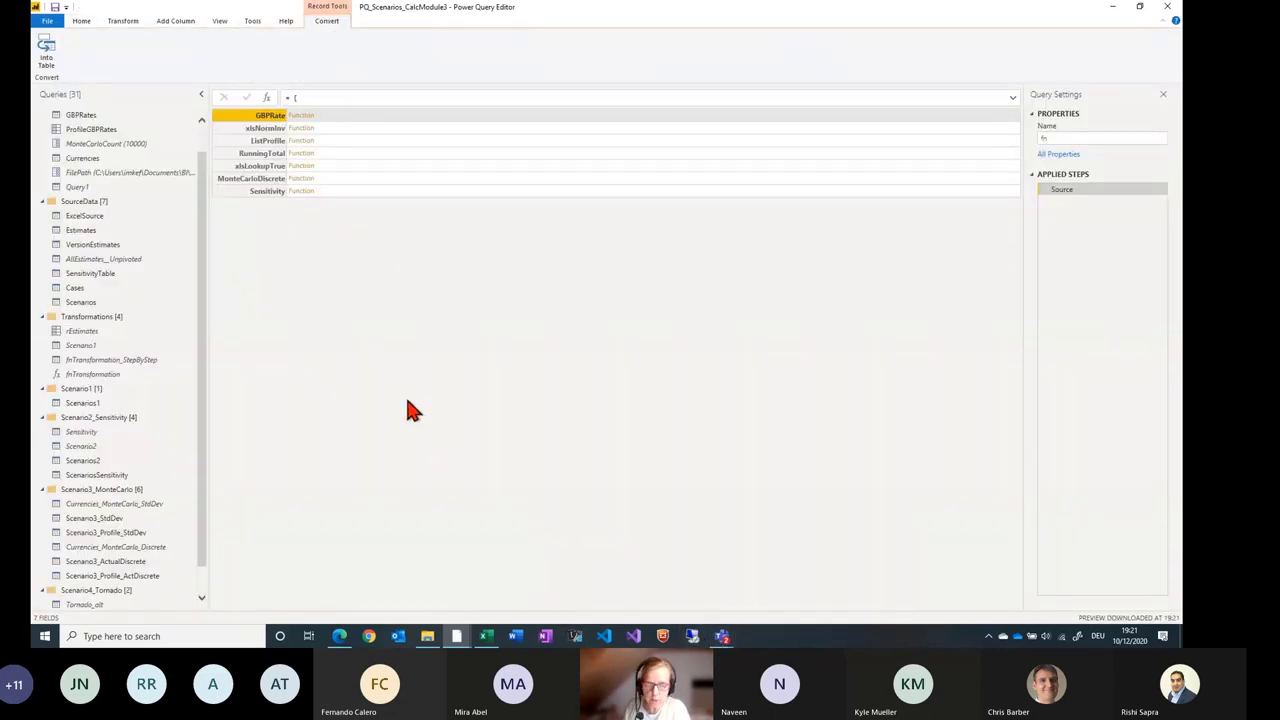
pyautogui.scroll(1, 140, 200)
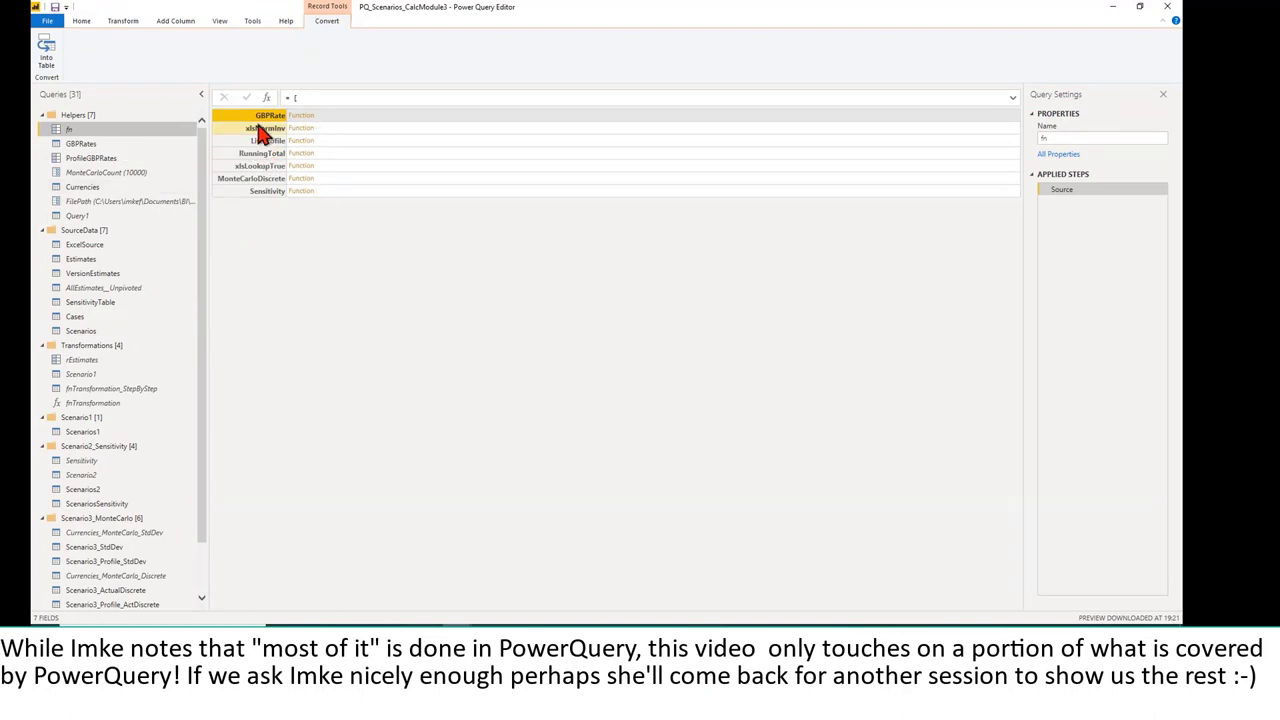
# Read through the fn query's full M code in the Advanced Editor, then cancel without changes.
pyautogui.click(82, 21)
pyautogui.click(310, 48)
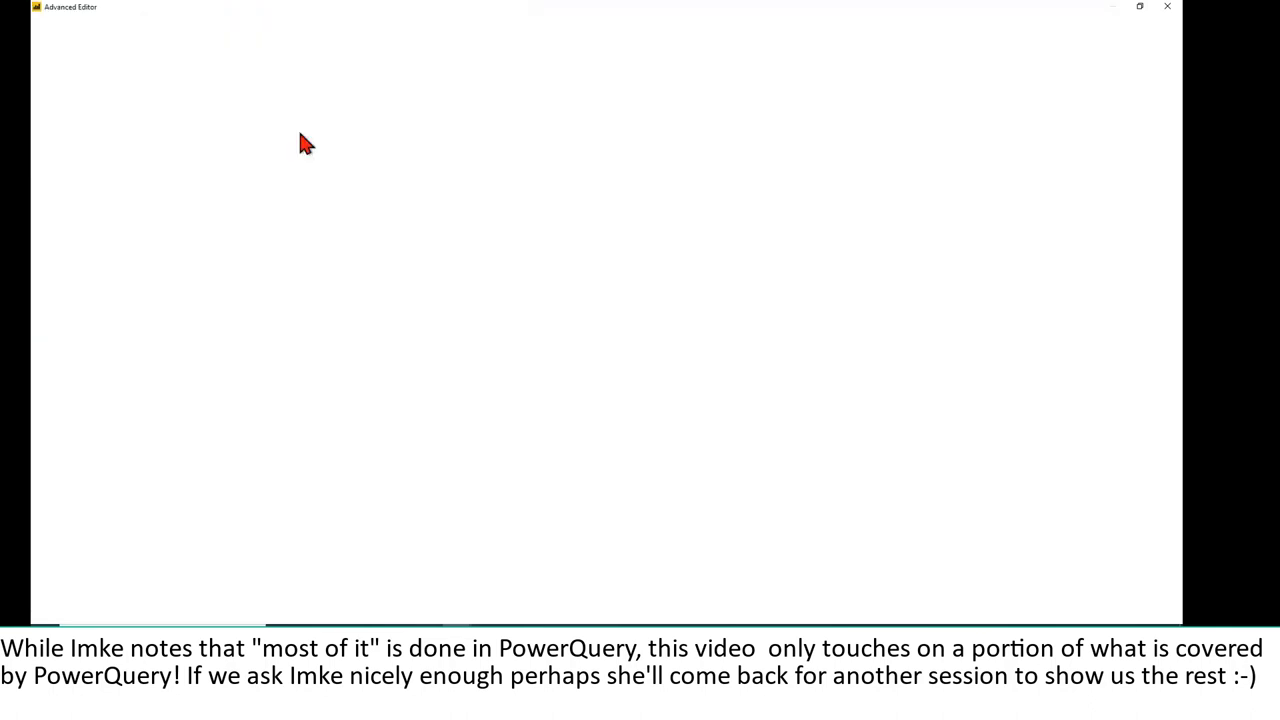
pyautogui.scroll(-15, 220, 140)
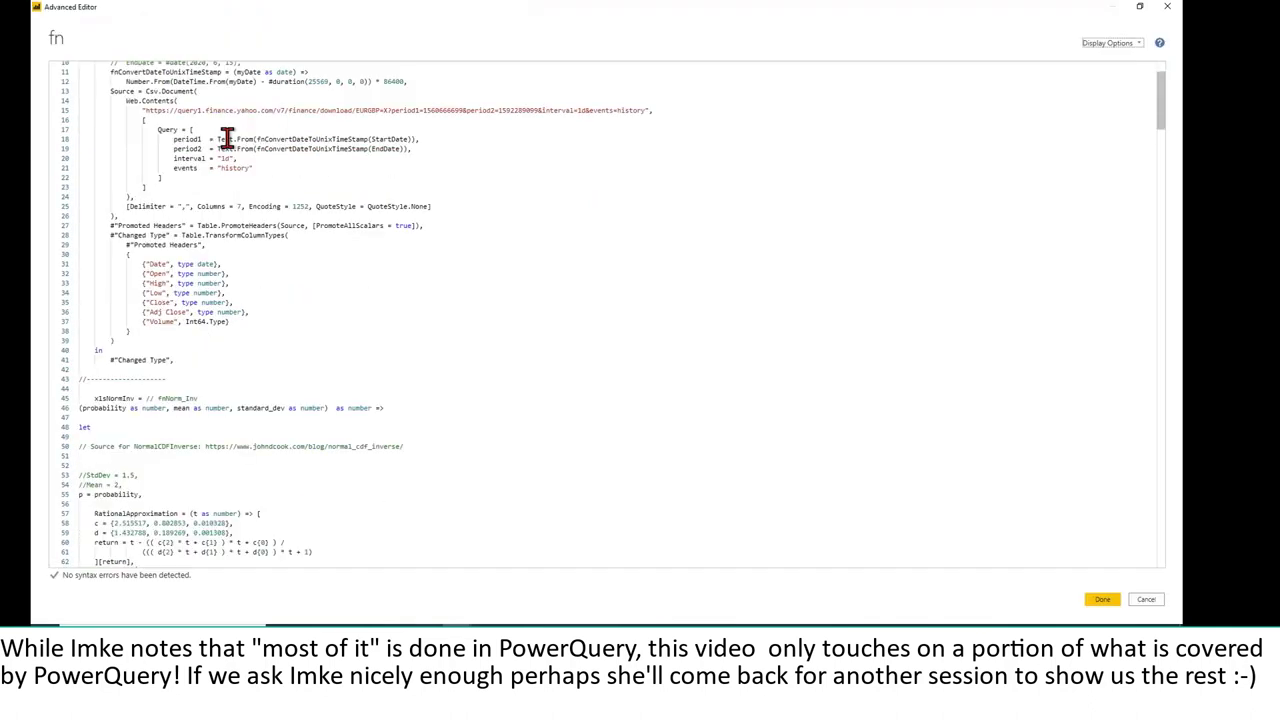
pyautogui.scroll(-10, 217, 155)
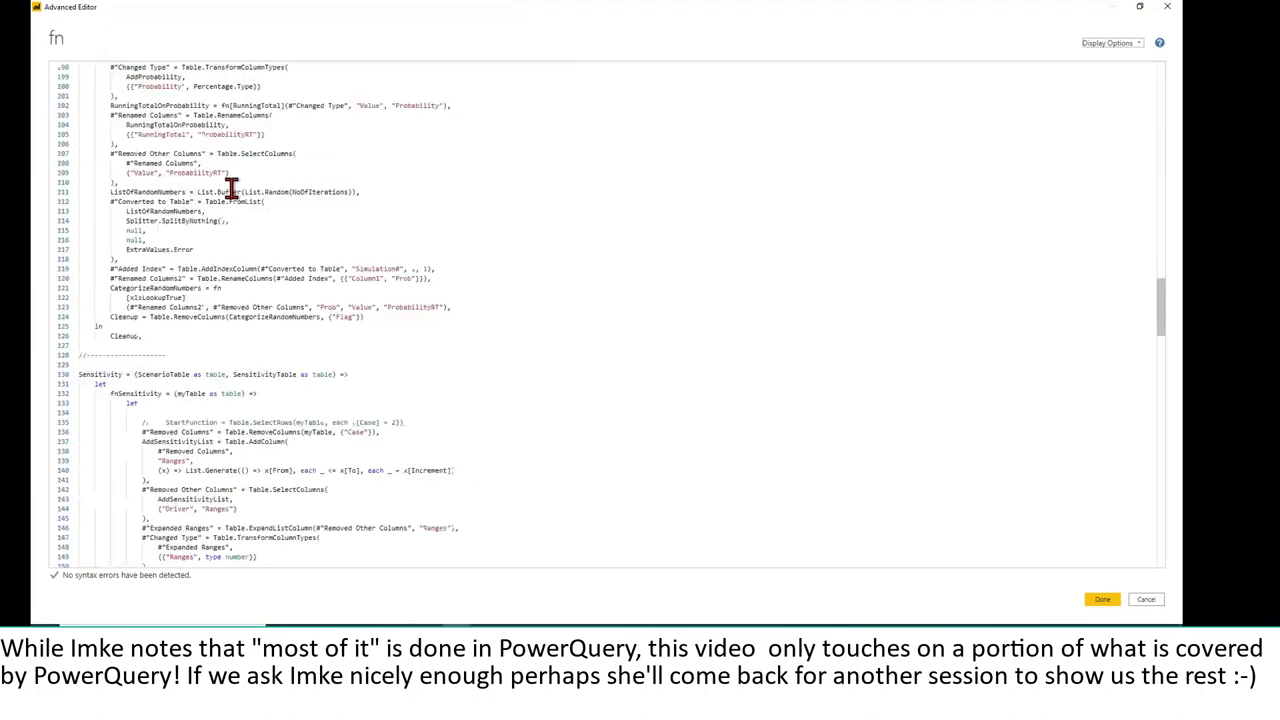
pyautogui.click(1146, 600)
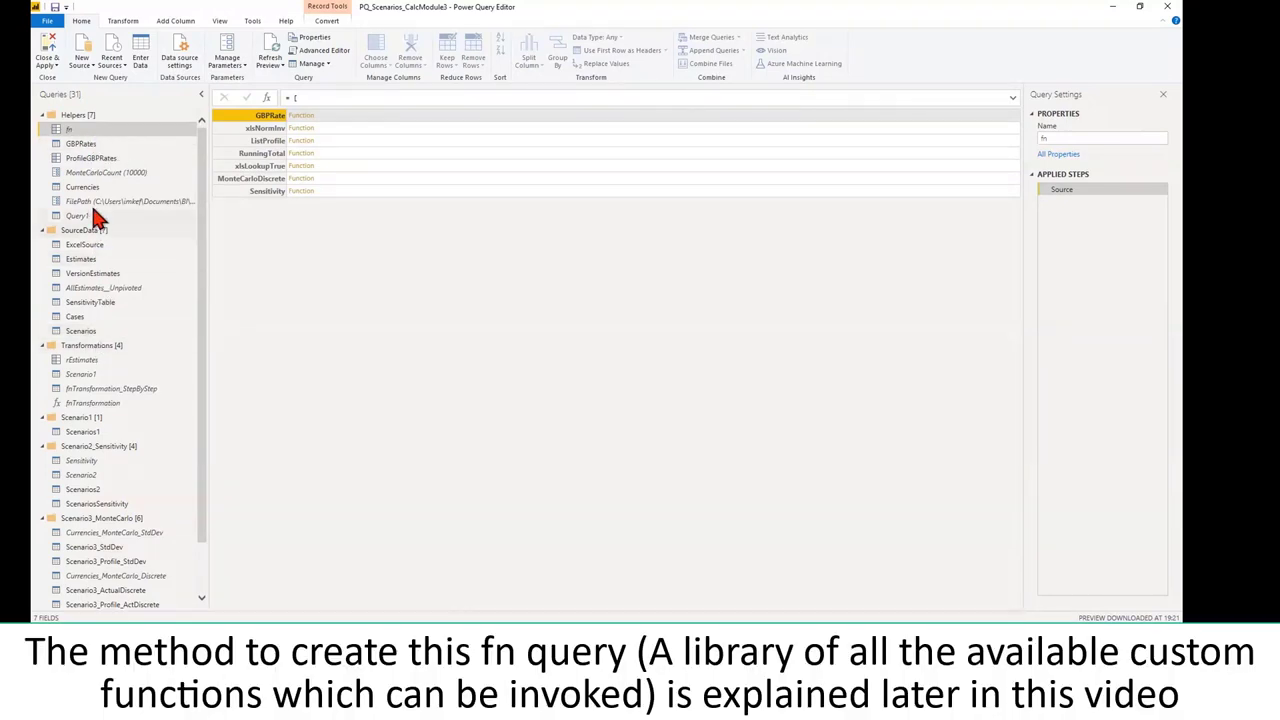
# Preview the GBPRates, ProfileGBPRates, MonteCarloCount and Currencies helper queries in turn.
pyautogui.click(93, 145)
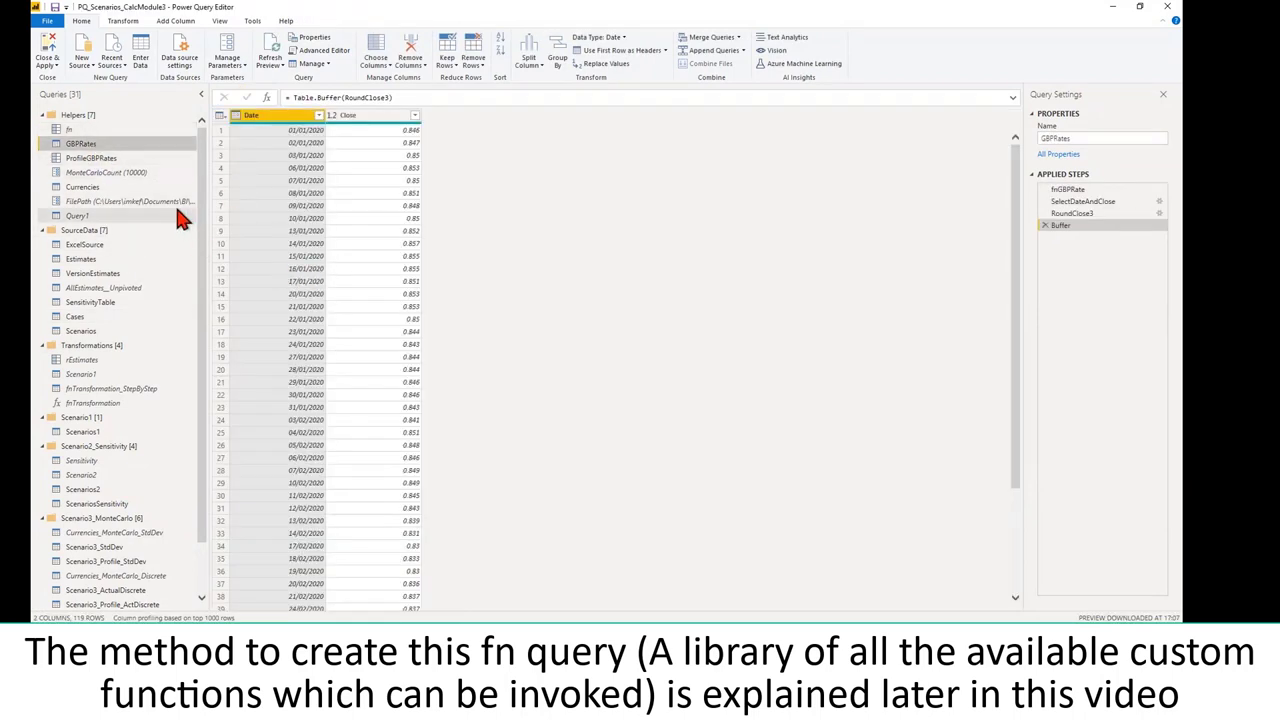
pyautogui.click(102, 158)
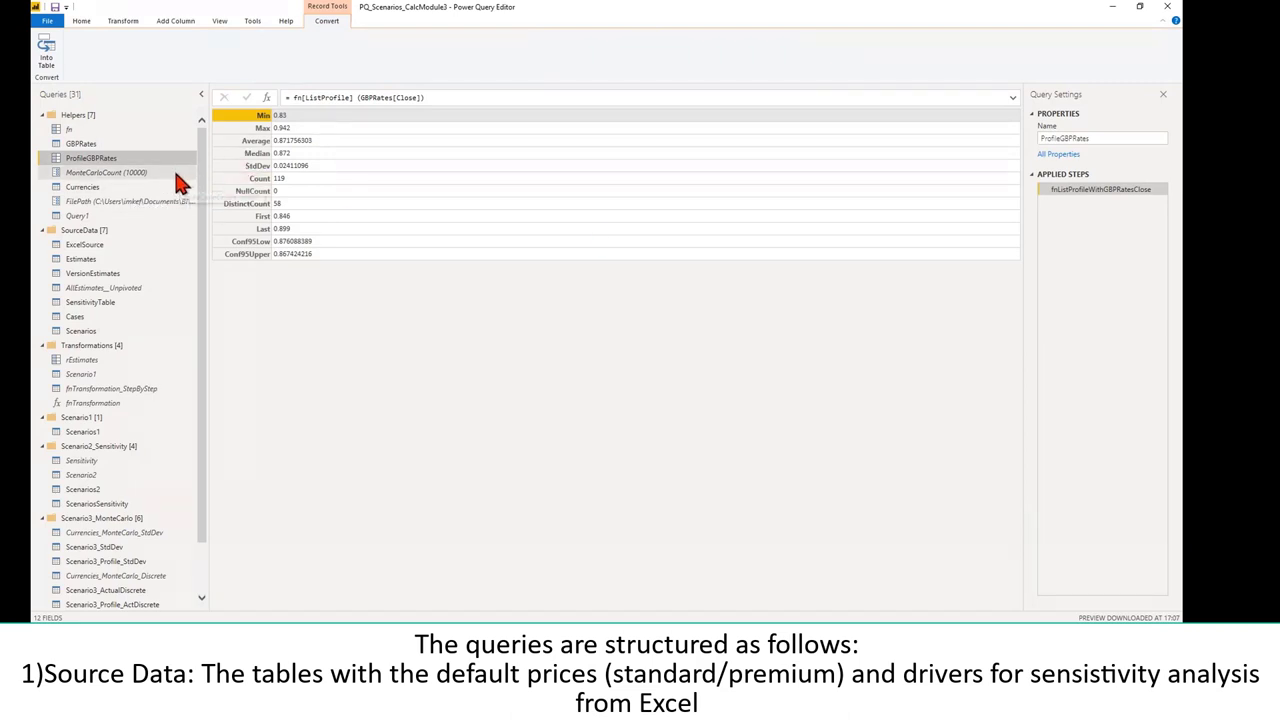
pyautogui.click(173, 172)
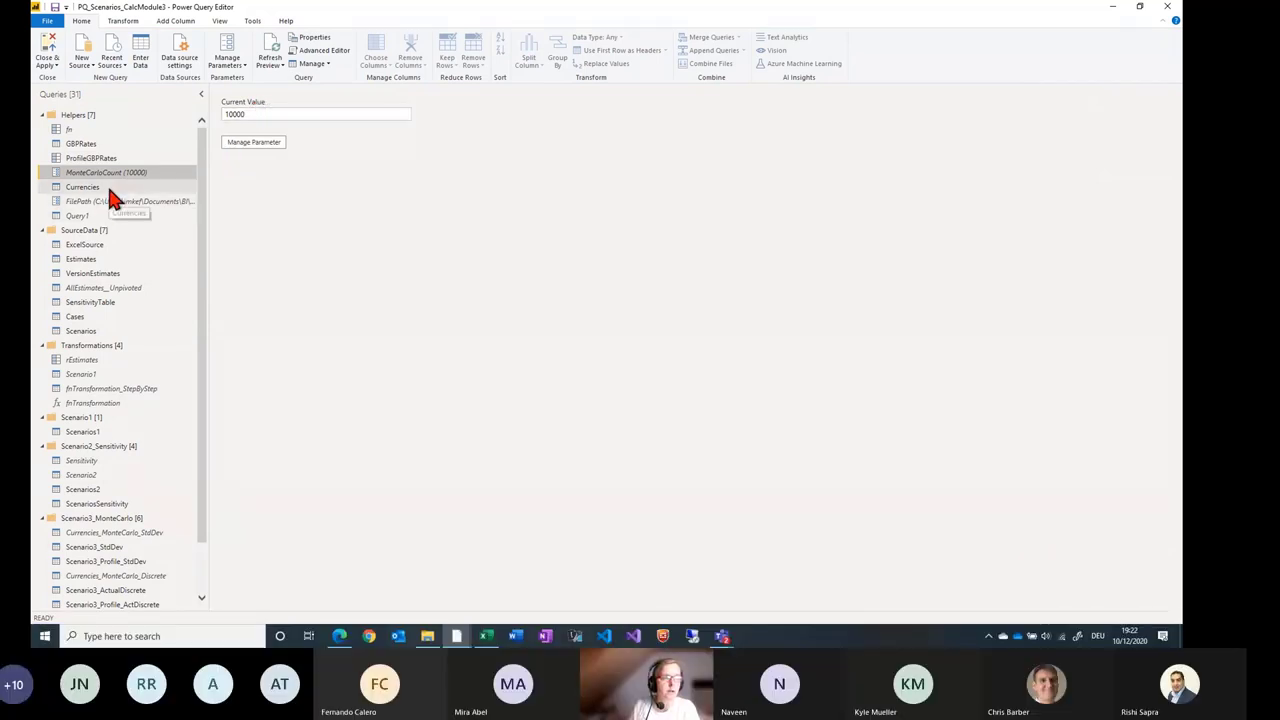
pyautogui.click(108, 188)
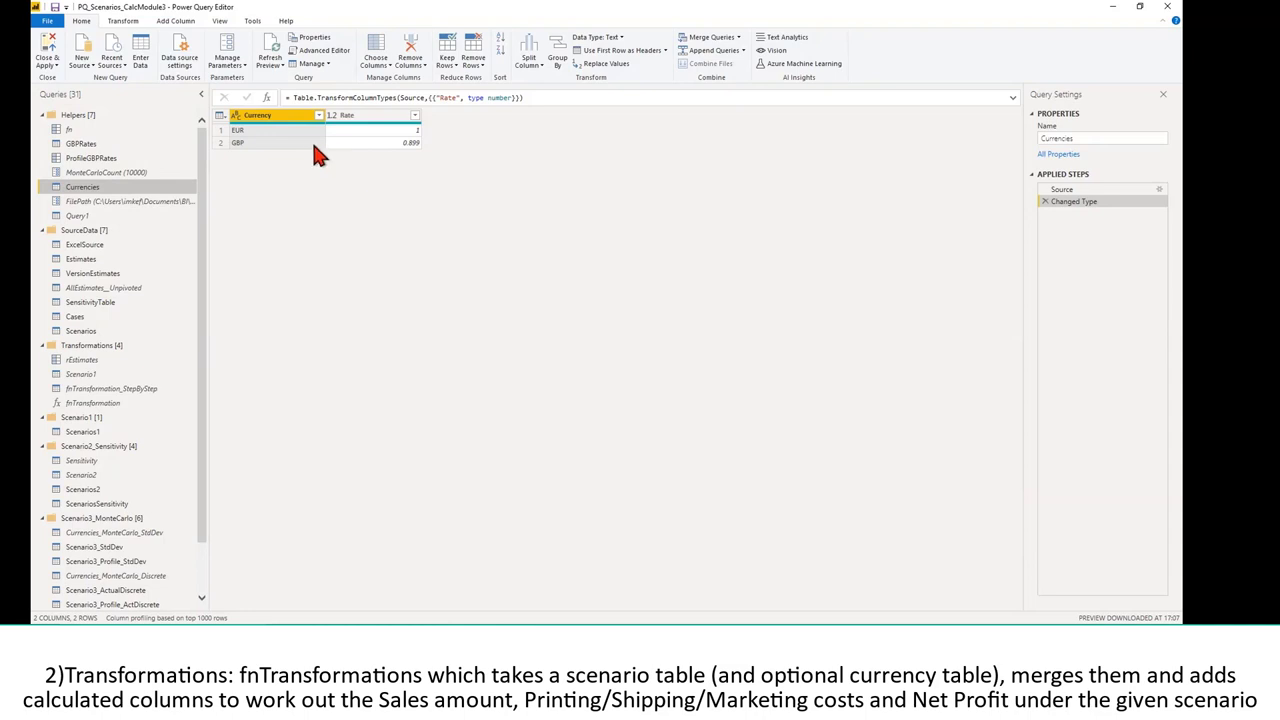
# Preview ExcelSource, Estimates, VersionEstimates, AllEstimates_Unpivoted, SensitivityTable, Cases, Scenarios and rEstimates in turn.
pyautogui.click(119, 247)
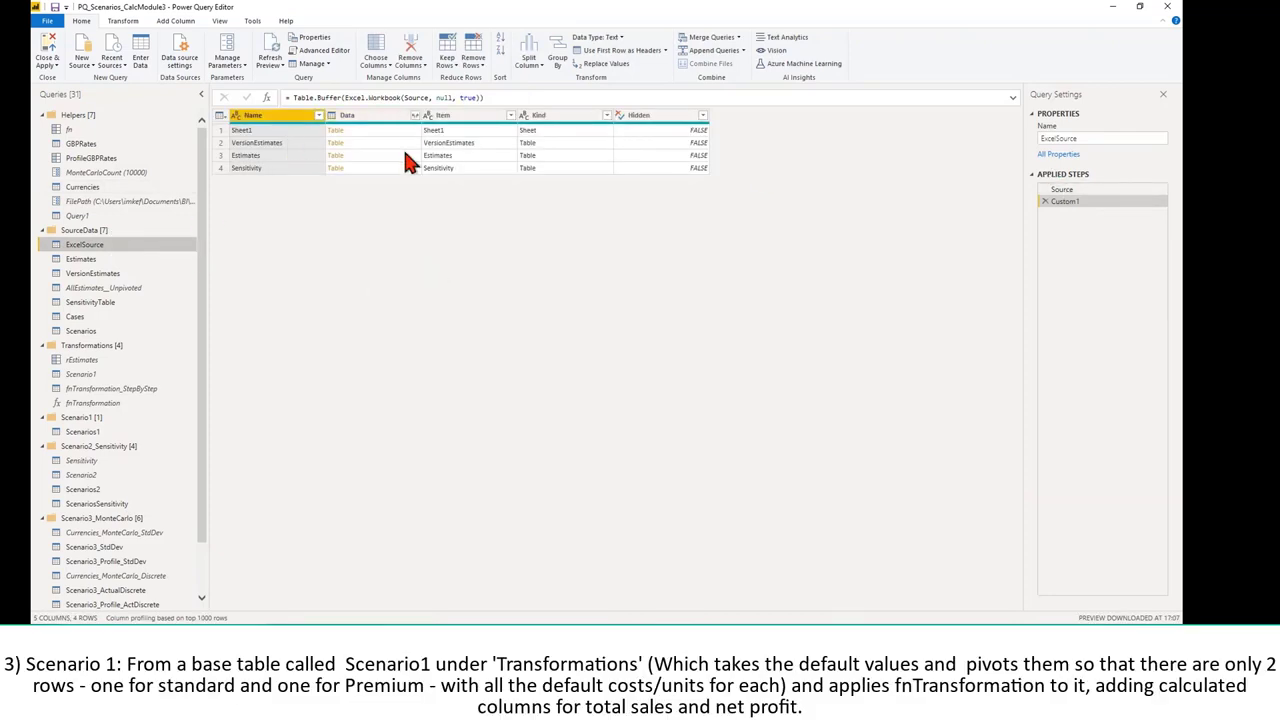
pyautogui.click(101, 264)
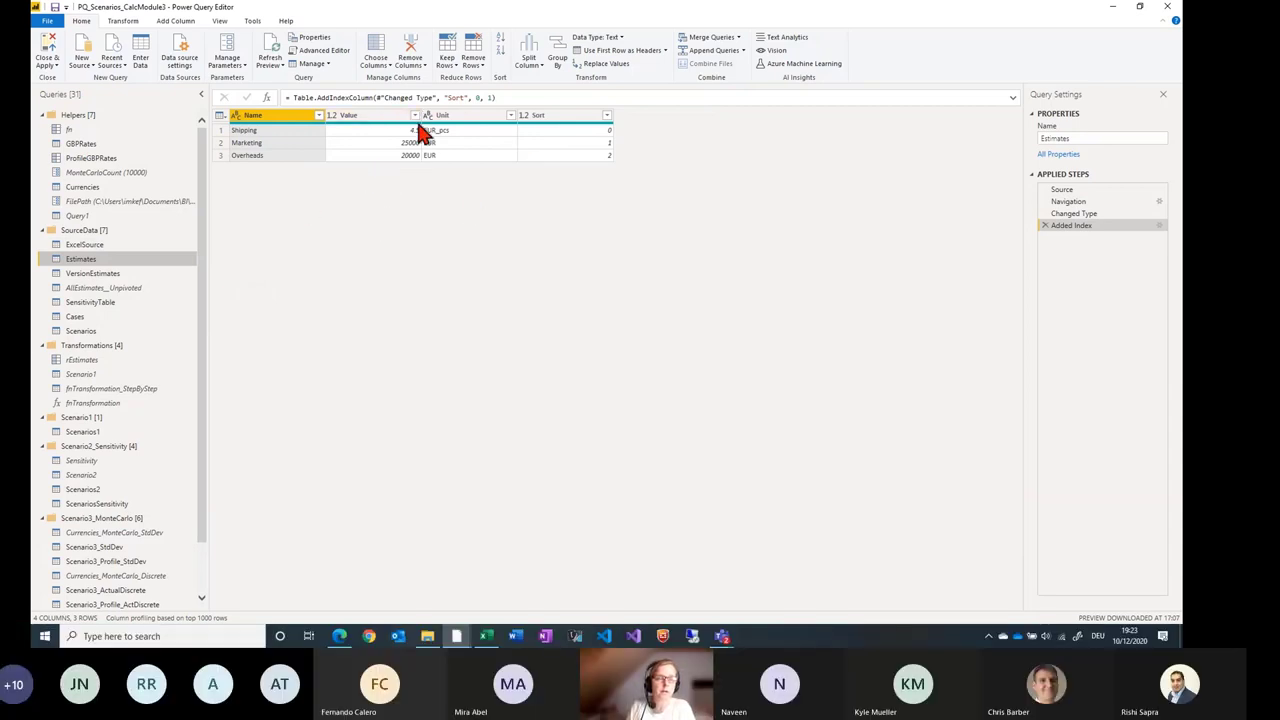
pyautogui.click(118, 274)
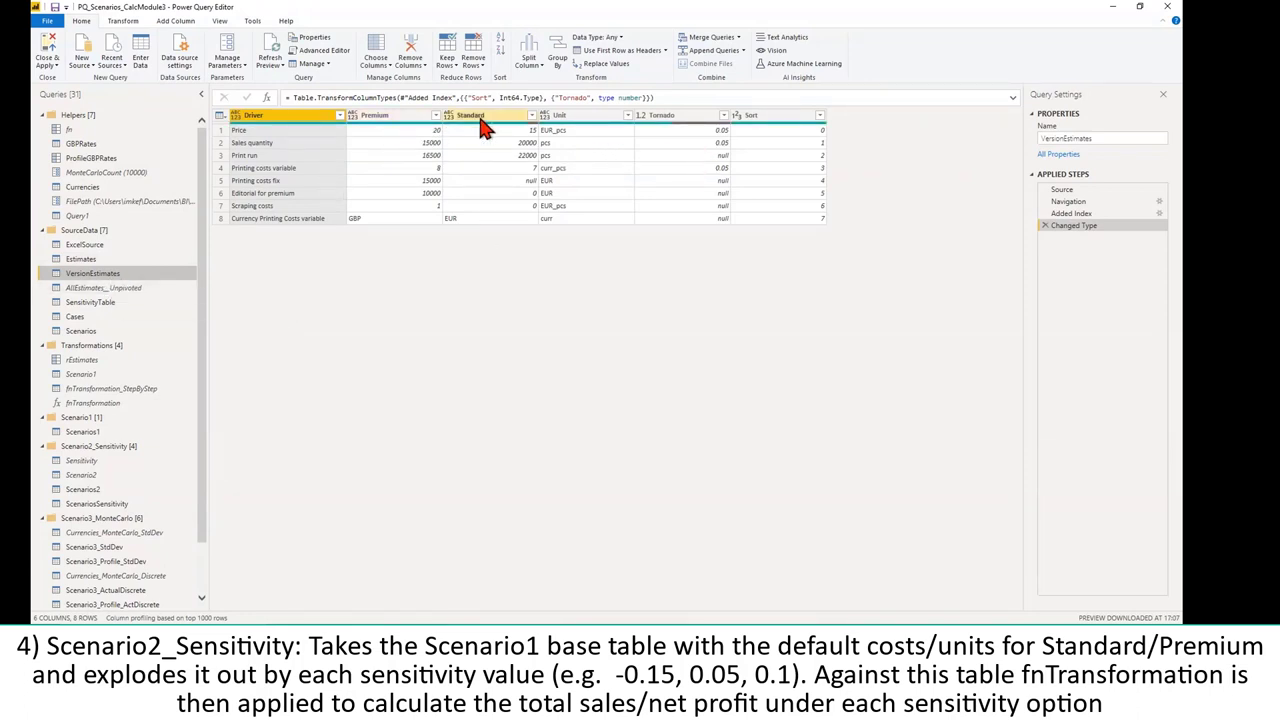
pyautogui.click(146, 290)
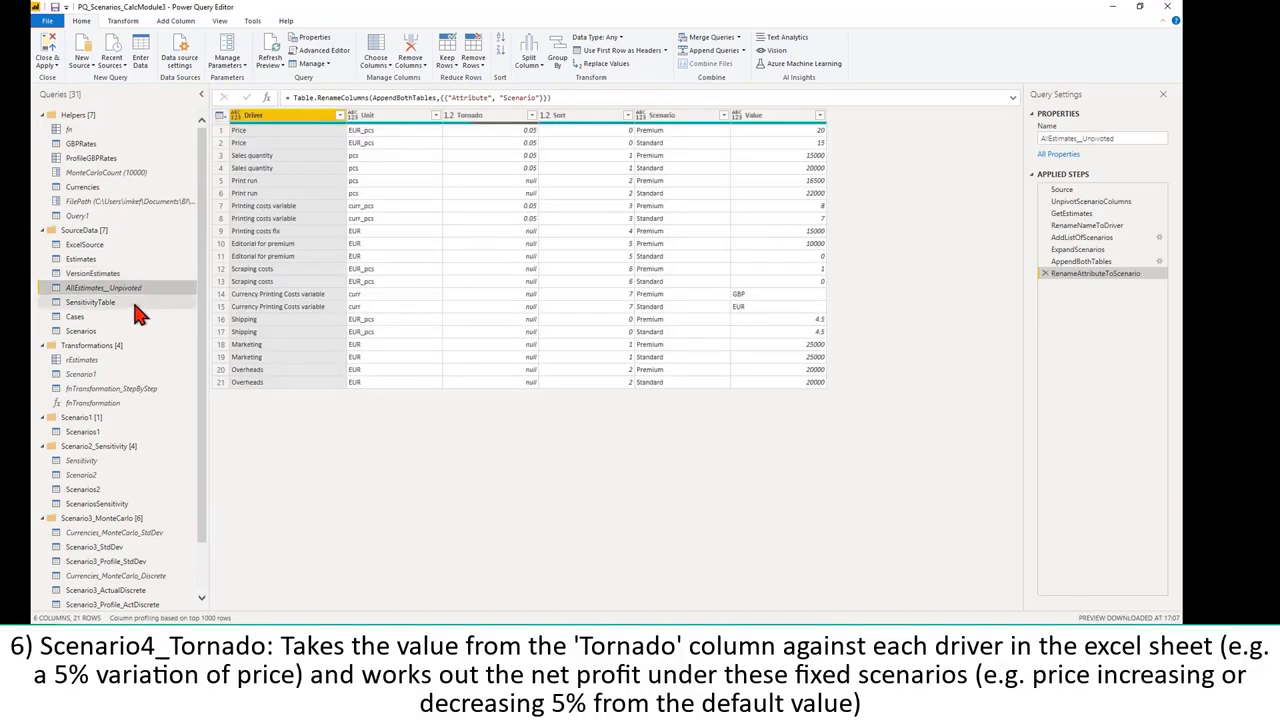
pyautogui.click(132, 303)
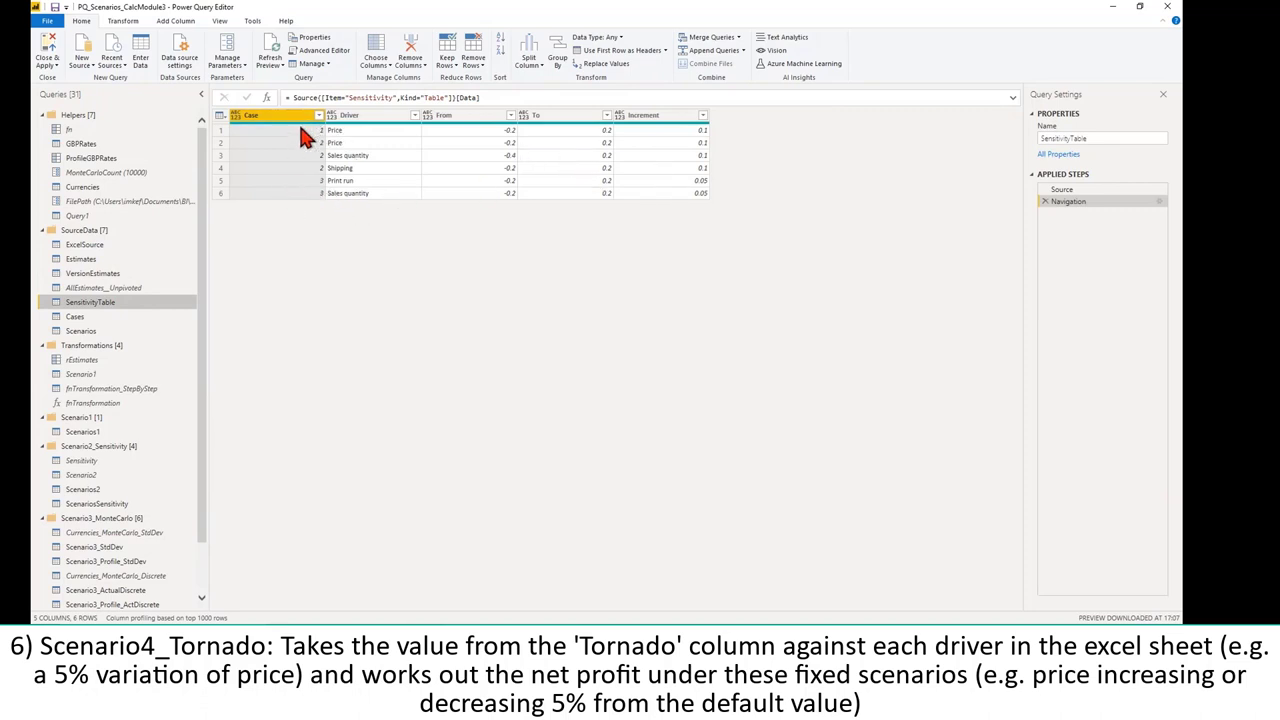
pyautogui.click(103, 318)
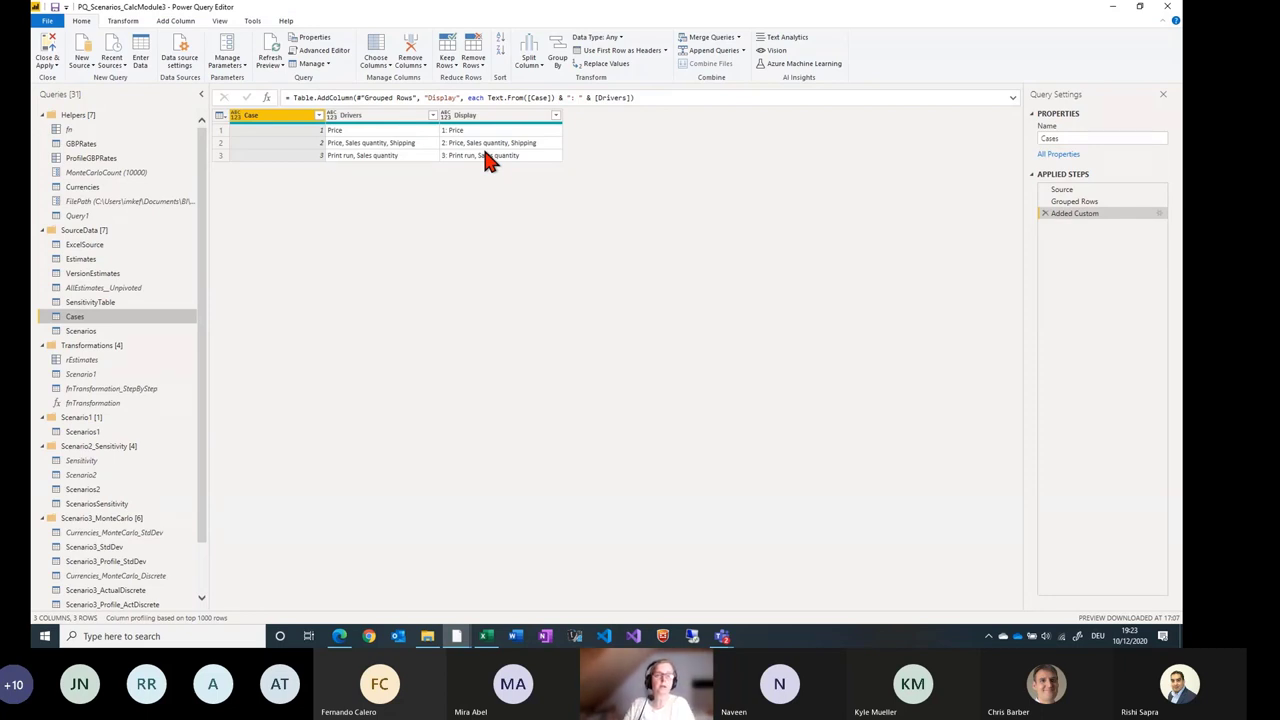
pyautogui.click(84, 333)
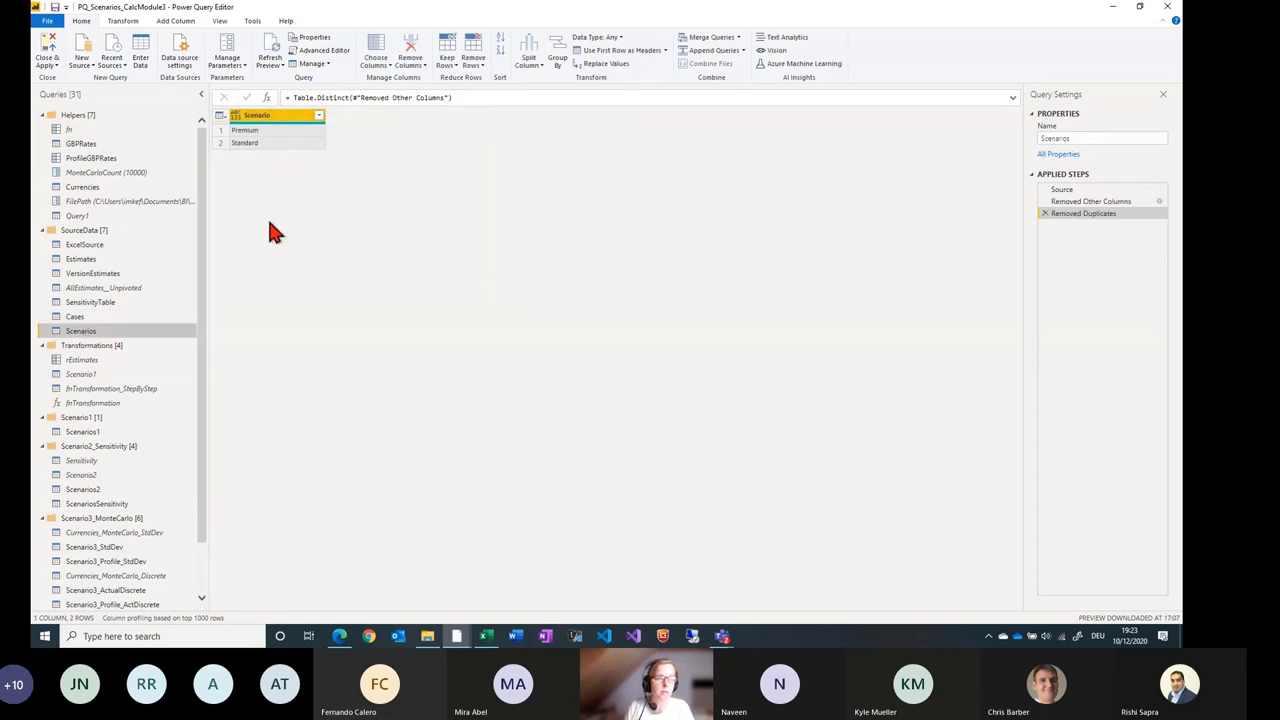
pyautogui.click(137, 365)
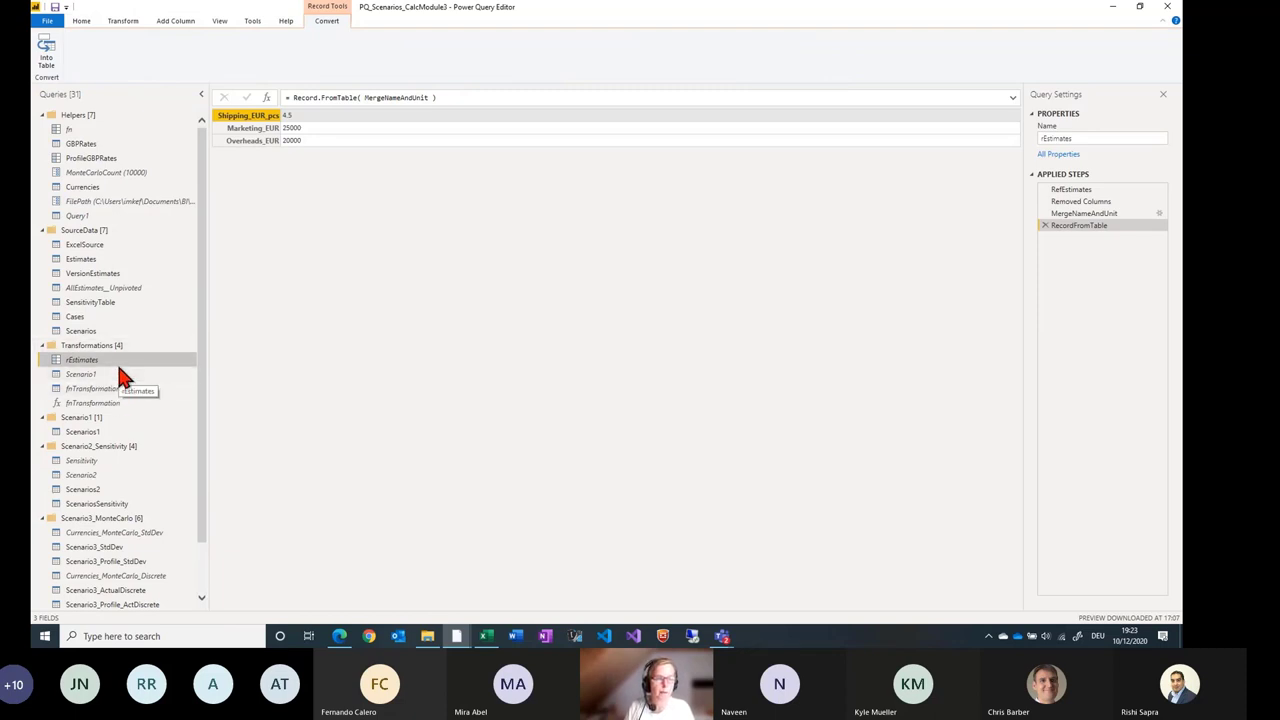
# Step through Scenario1 from VersionEstimates to the table pivoted into Premium and Standard rows.
pyautogui.click(119, 372)
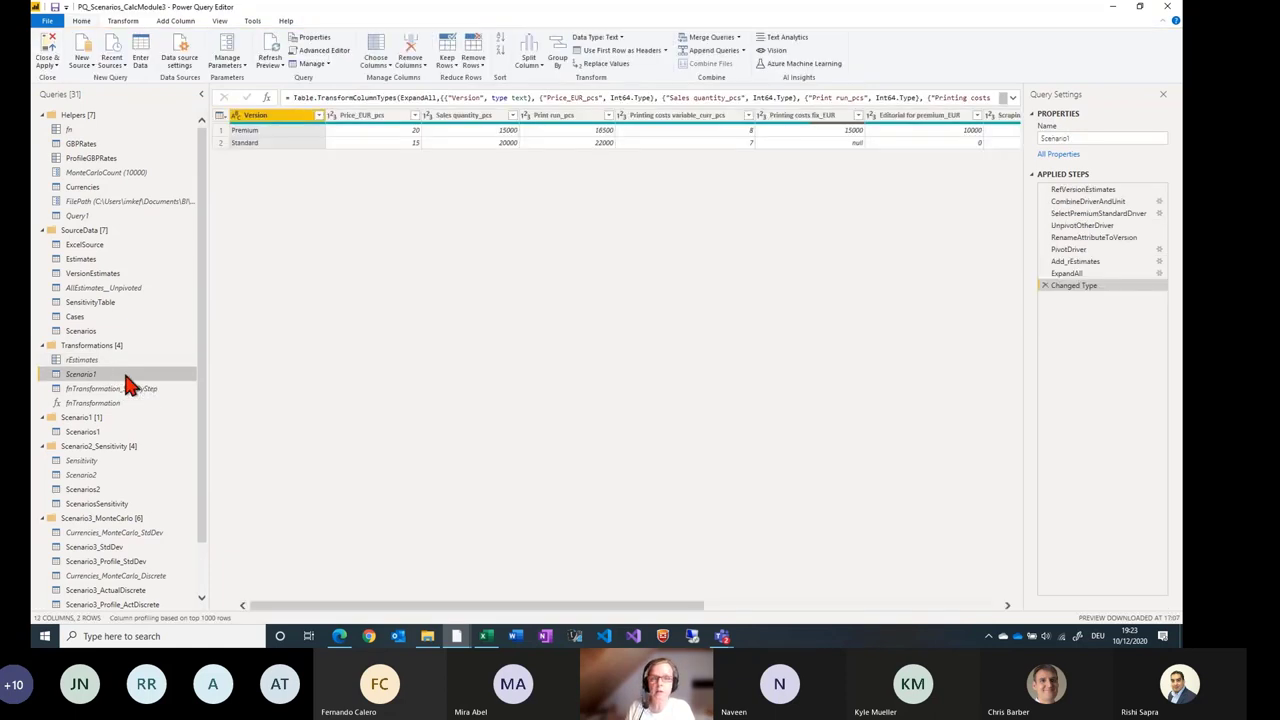
pyautogui.click(1078, 190)
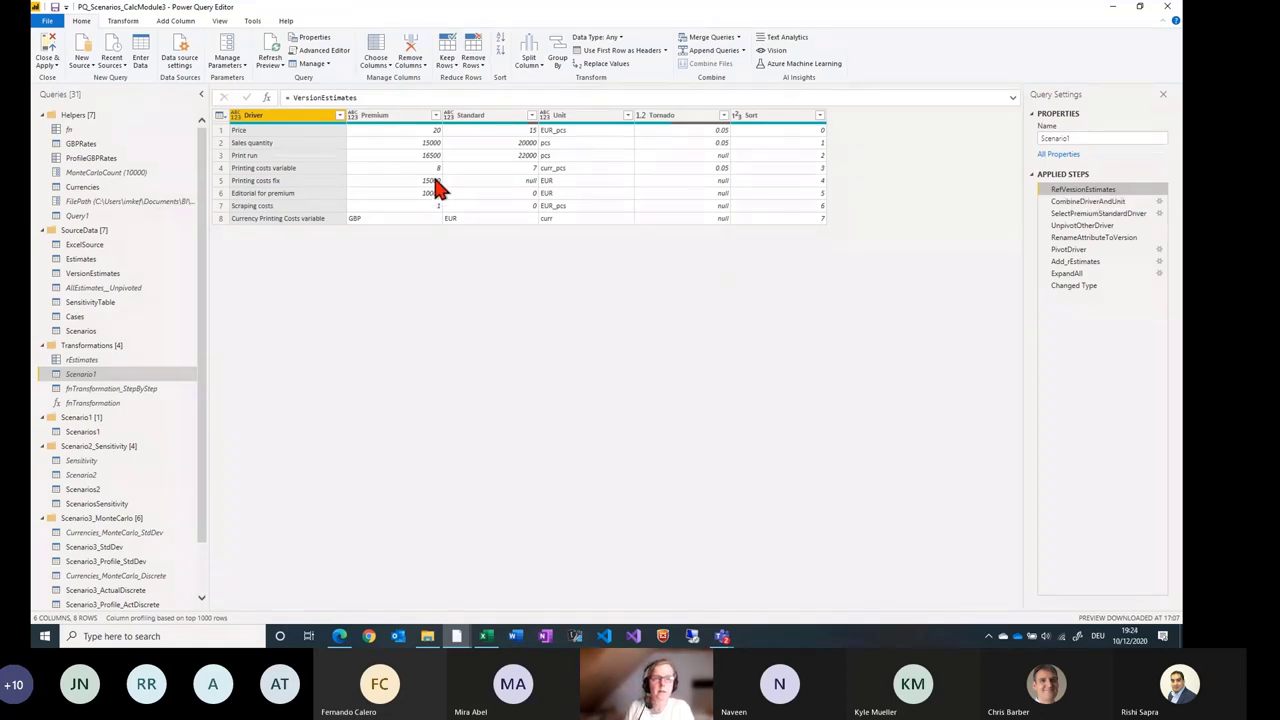
pyautogui.click(1077, 203)
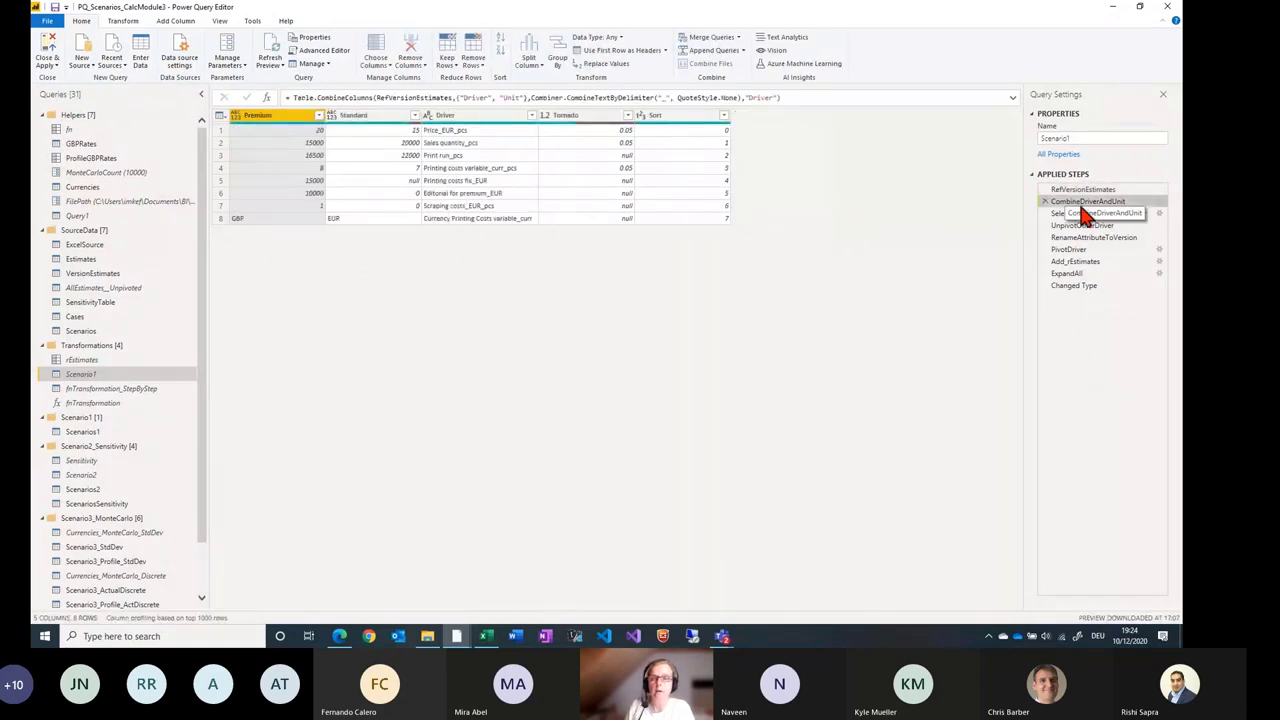
pyautogui.click(1082, 214)
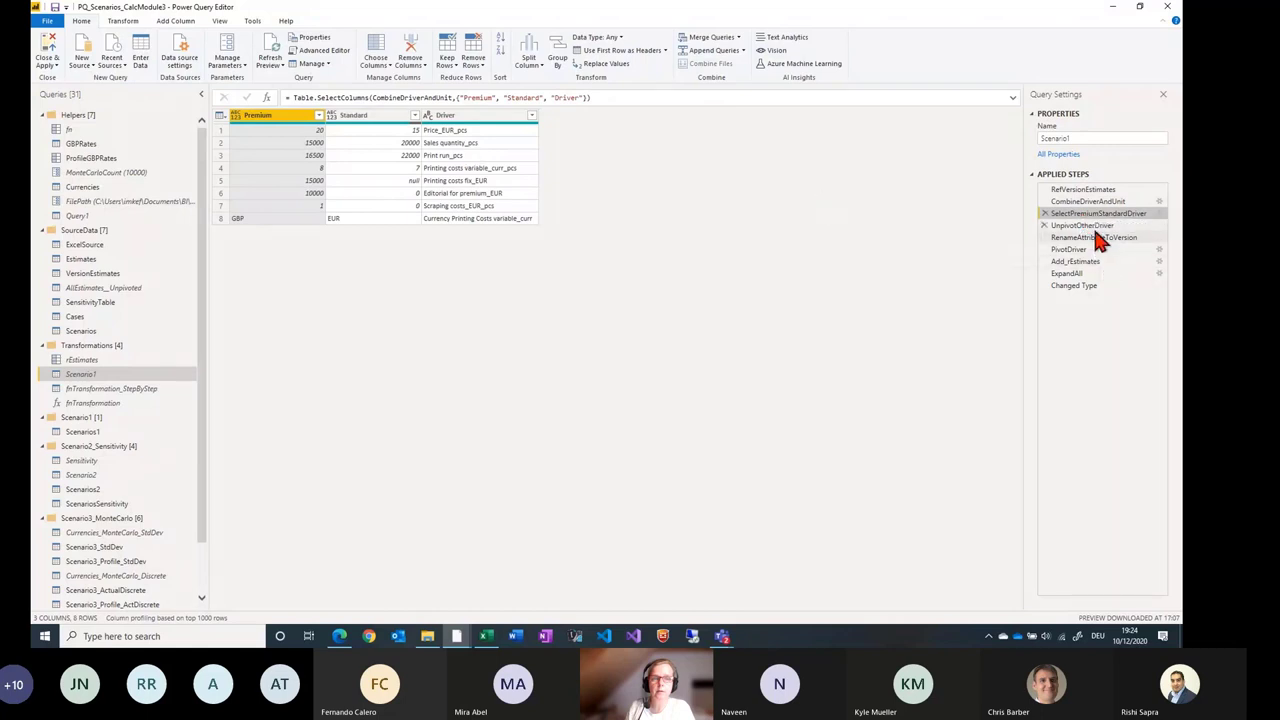
pyautogui.click(1098, 230)
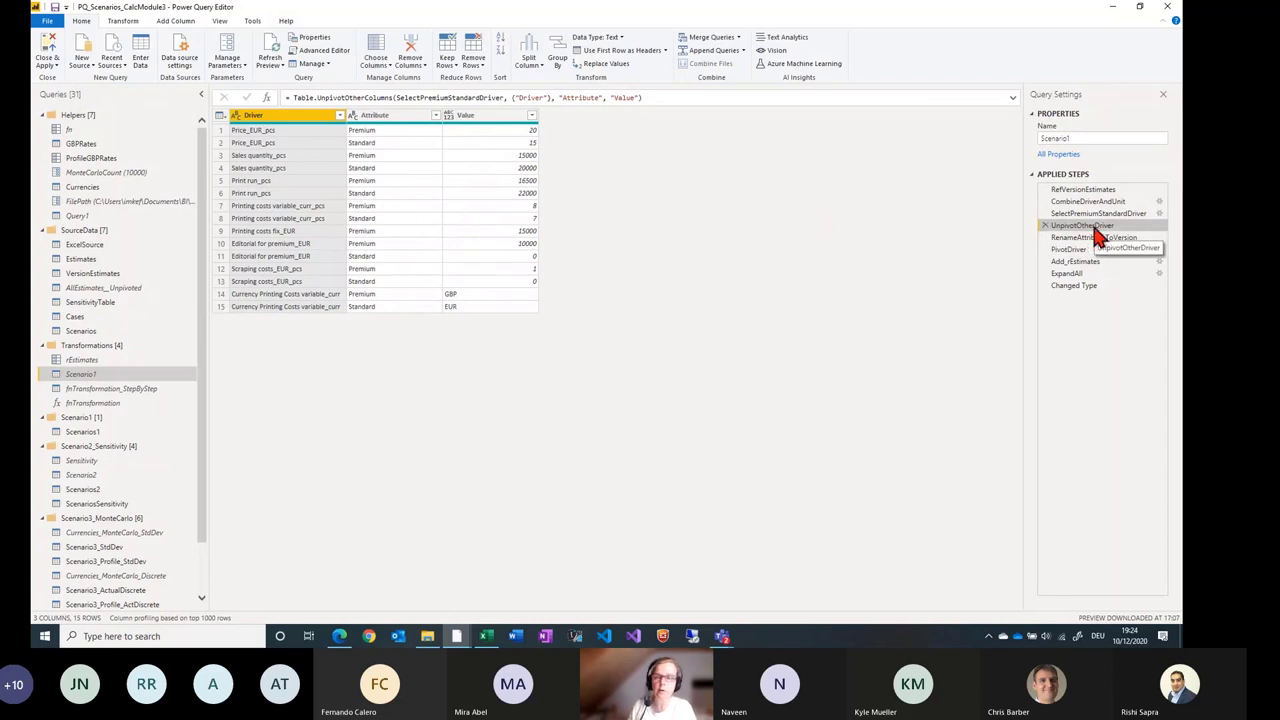
pyautogui.click(1092, 238)
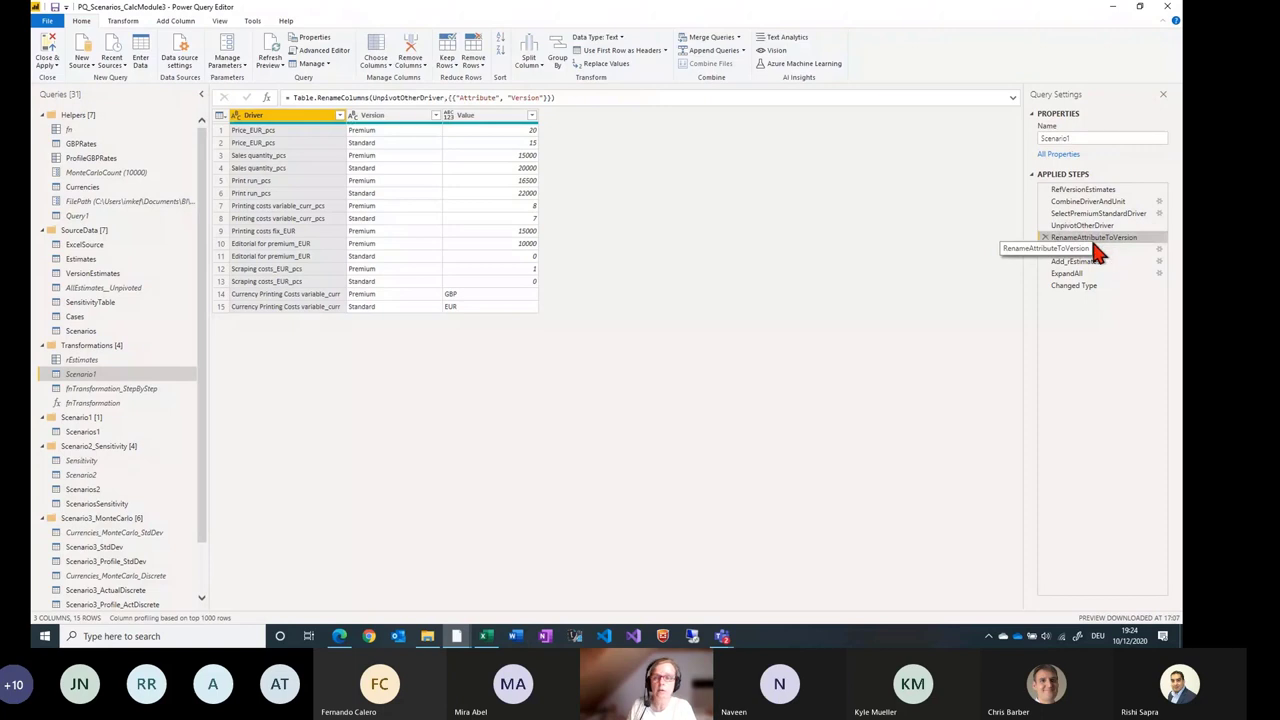
pyautogui.click(1096, 250)
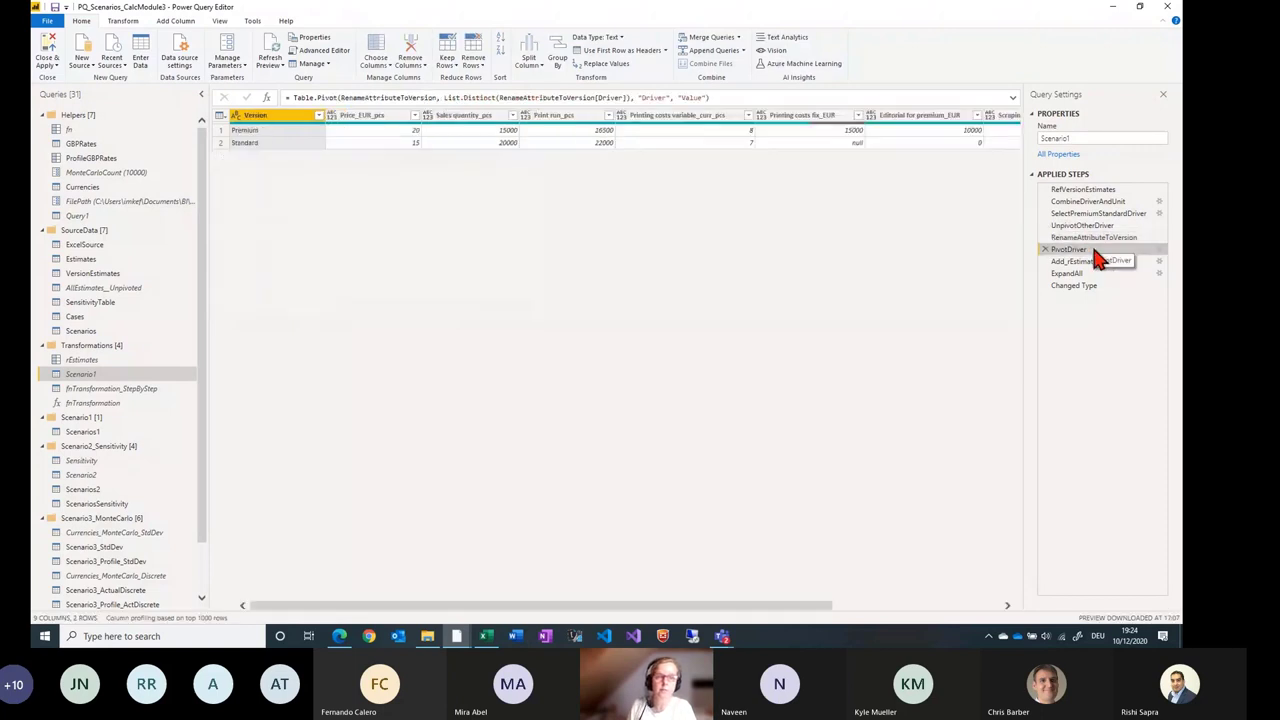
# Inspect Scenario1's Version values and the rEstimates column expanded into Shipping, Marketing and Overheads.
pyautogui.click(252, 130)
pyautogui.click(252, 143)
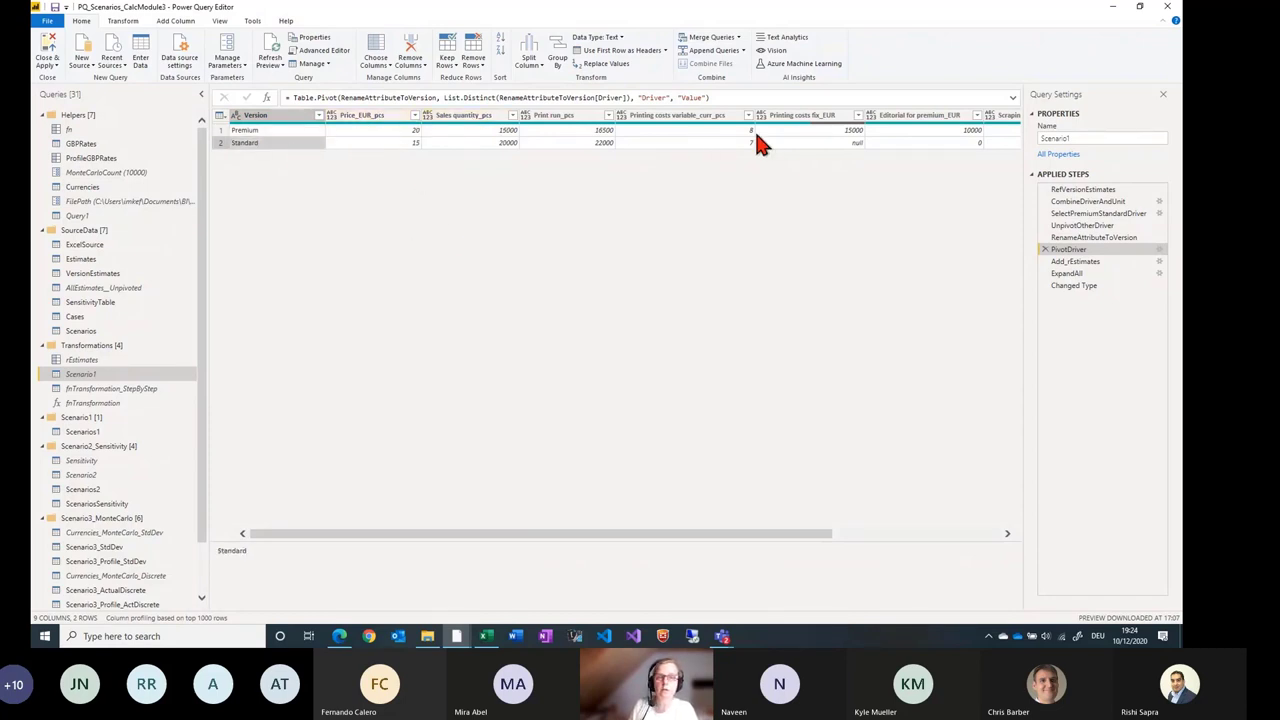
pyautogui.click(1126, 261)
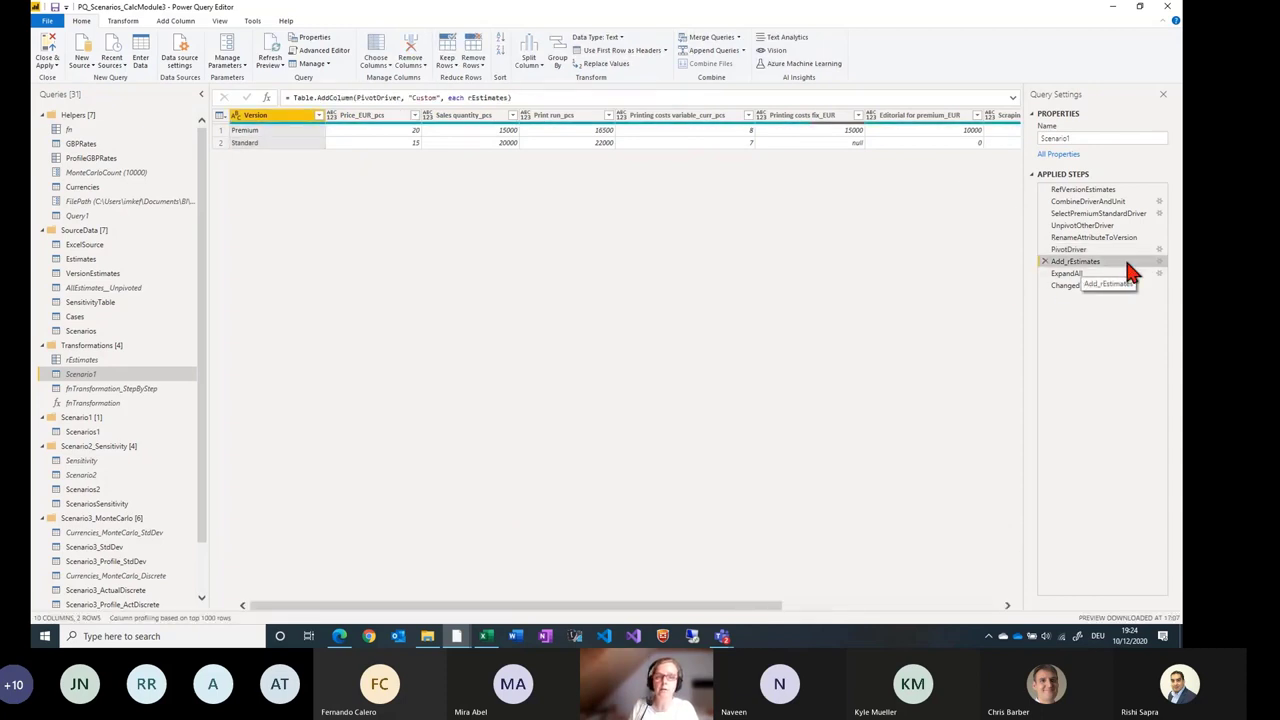
pyautogui.moveTo(746, 606); pyautogui.dragTo(987, 625)
pyautogui.click(962, 131)
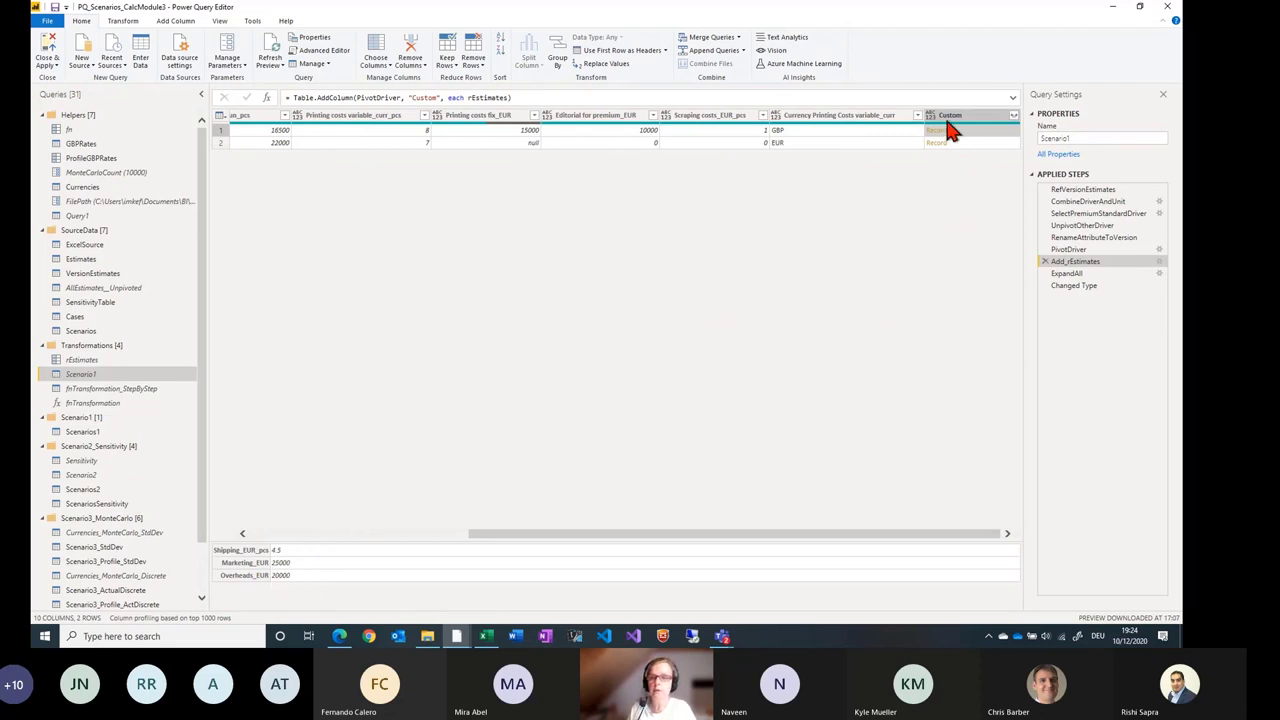
pyautogui.click(1080, 273)
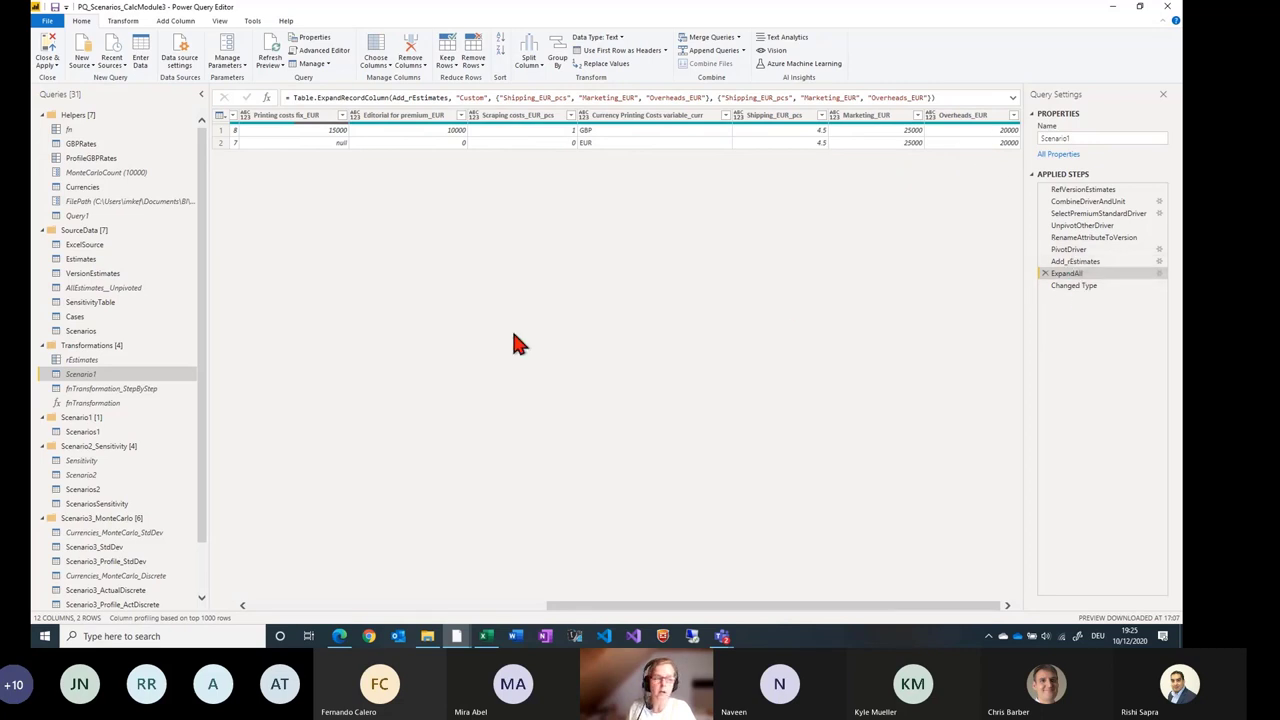
pyautogui.click(1098, 285)
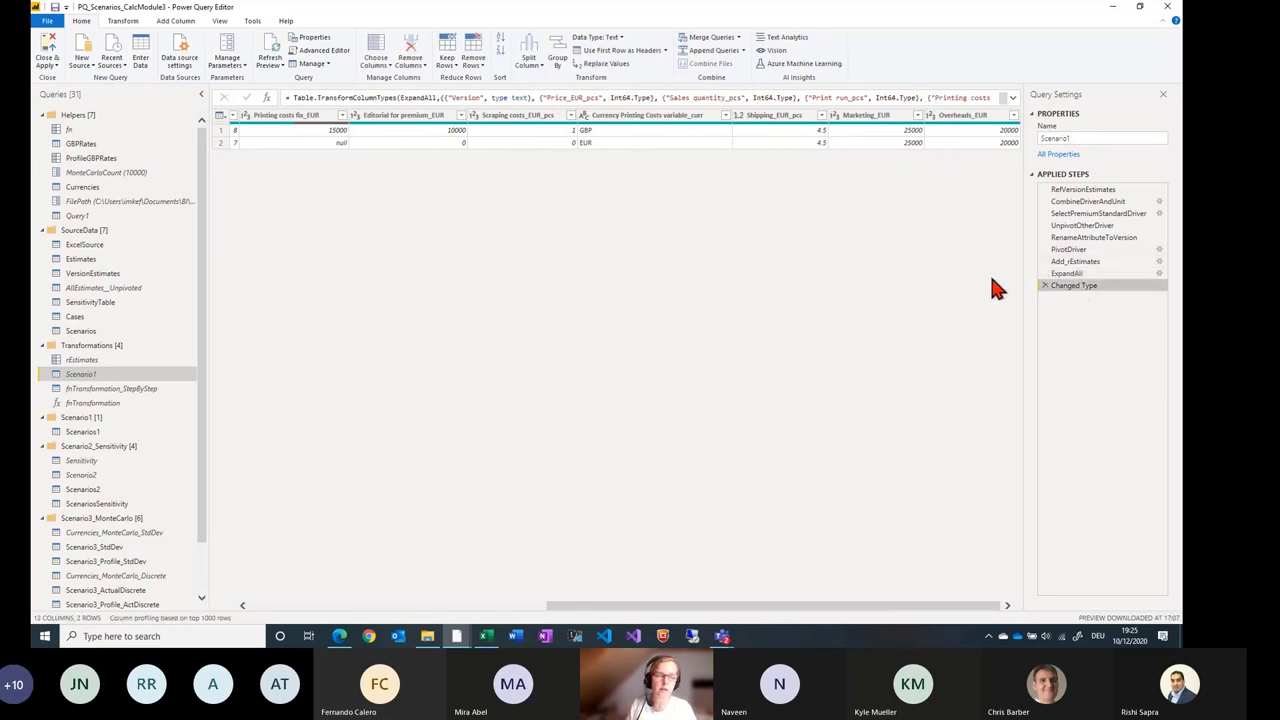
# Step through fnTransformation_StepByStep, checking the merged Currencies rates, up to the _AddMultSales step.
pyautogui.click(103, 390)
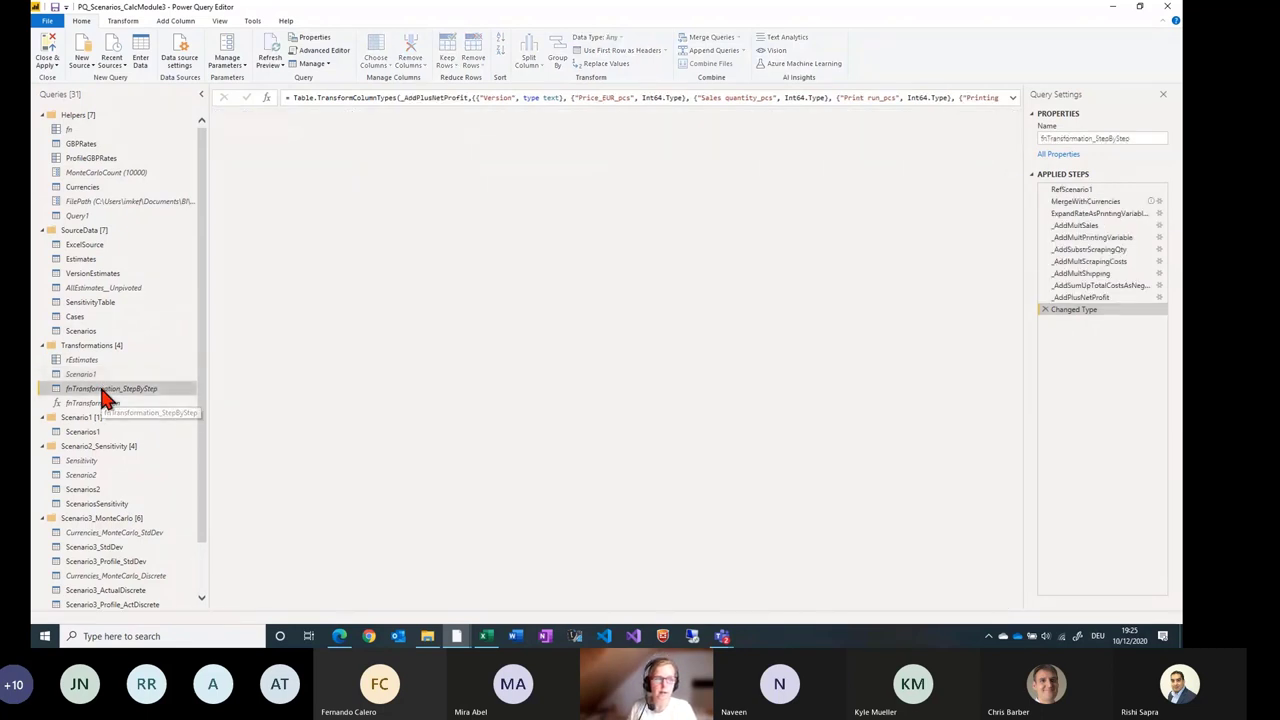
pyautogui.click(1074, 194)
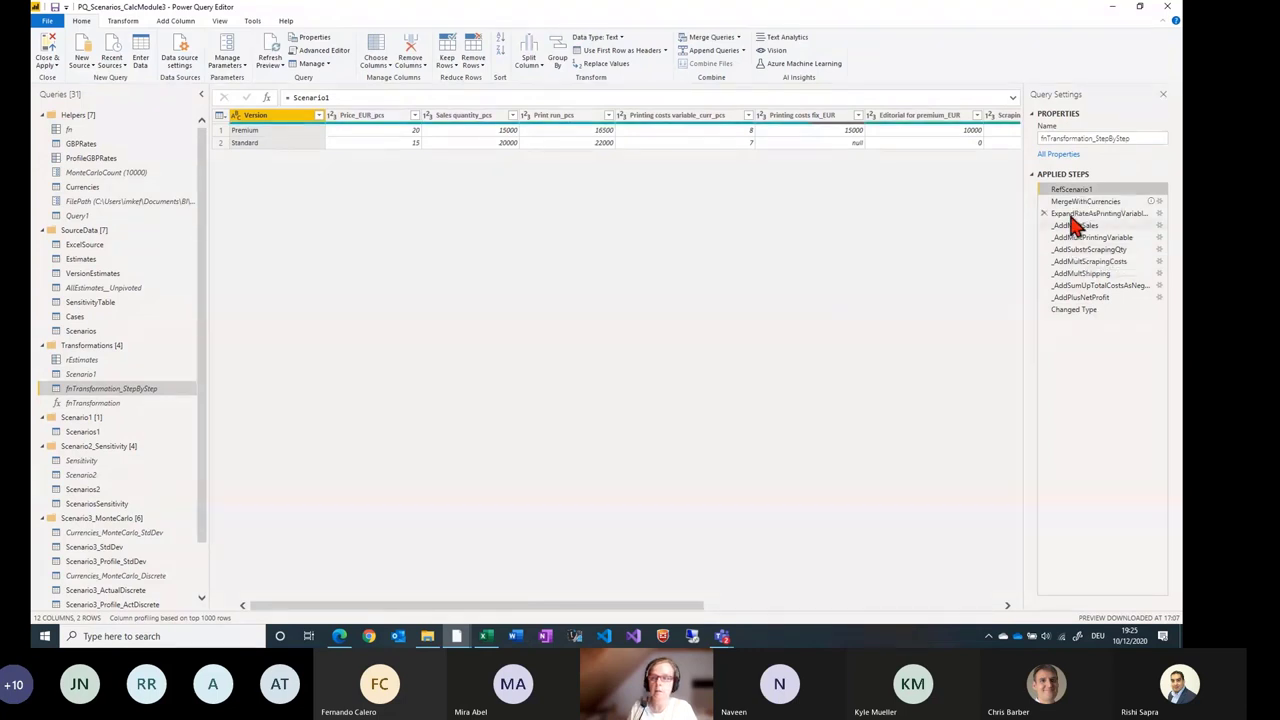
pyautogui.click(1078, 203)
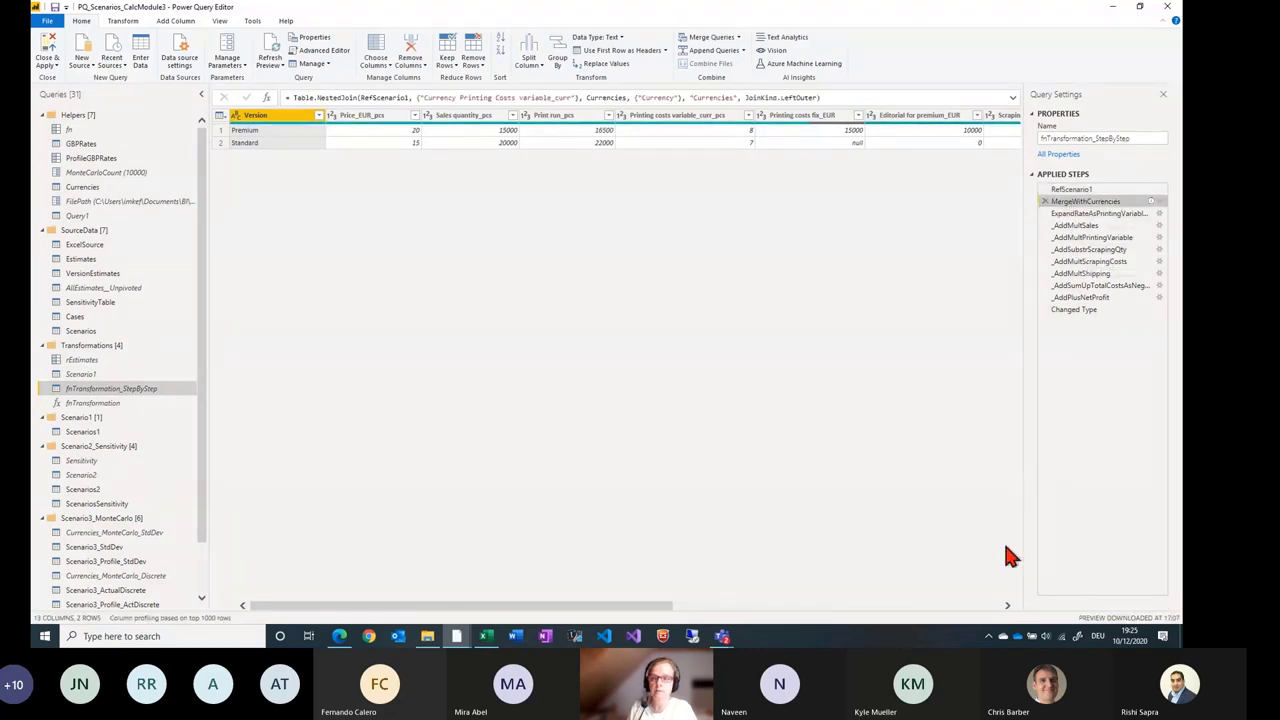
pyautogui.click(991, 606)
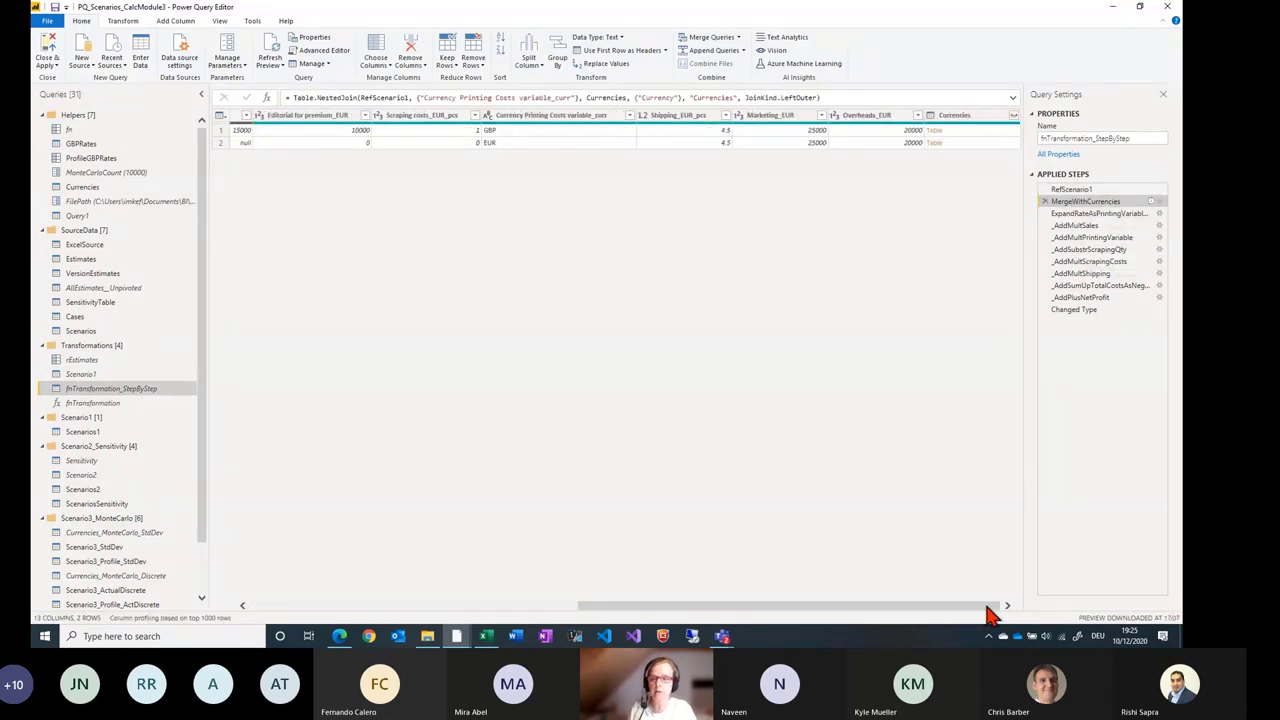
pyautogui.click(963, 134)
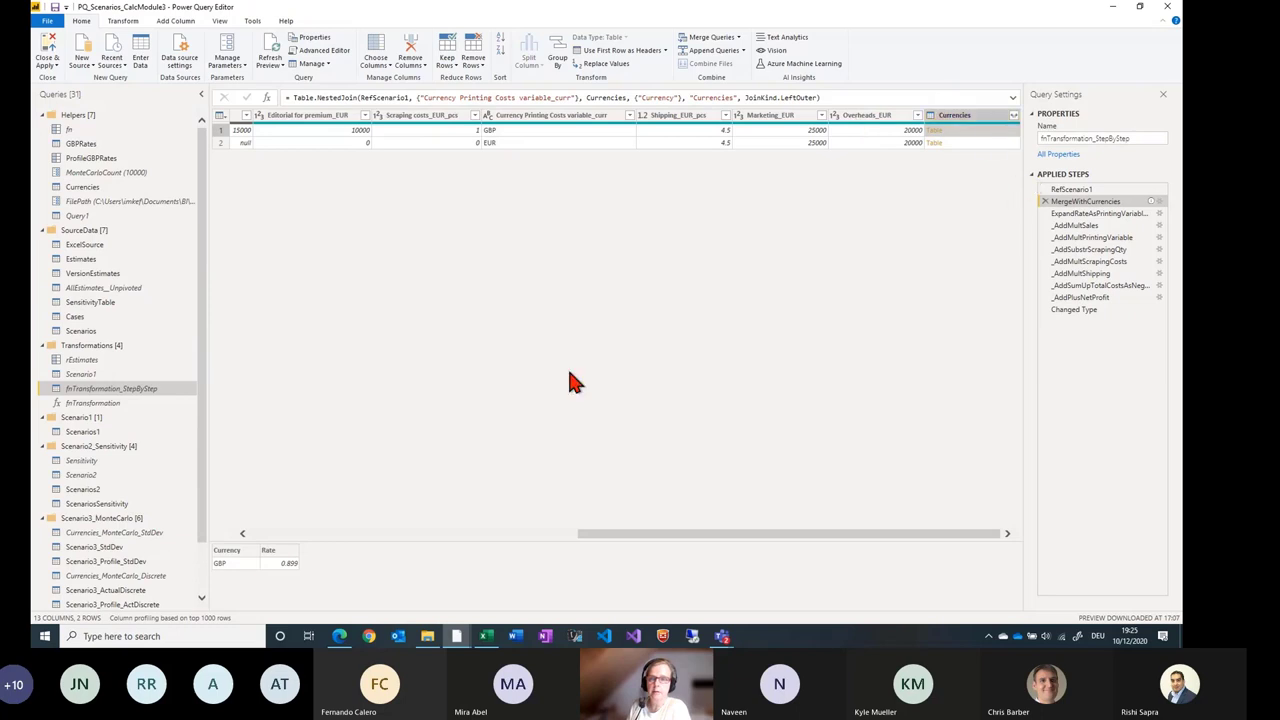
pyautogui.click(948, 142)
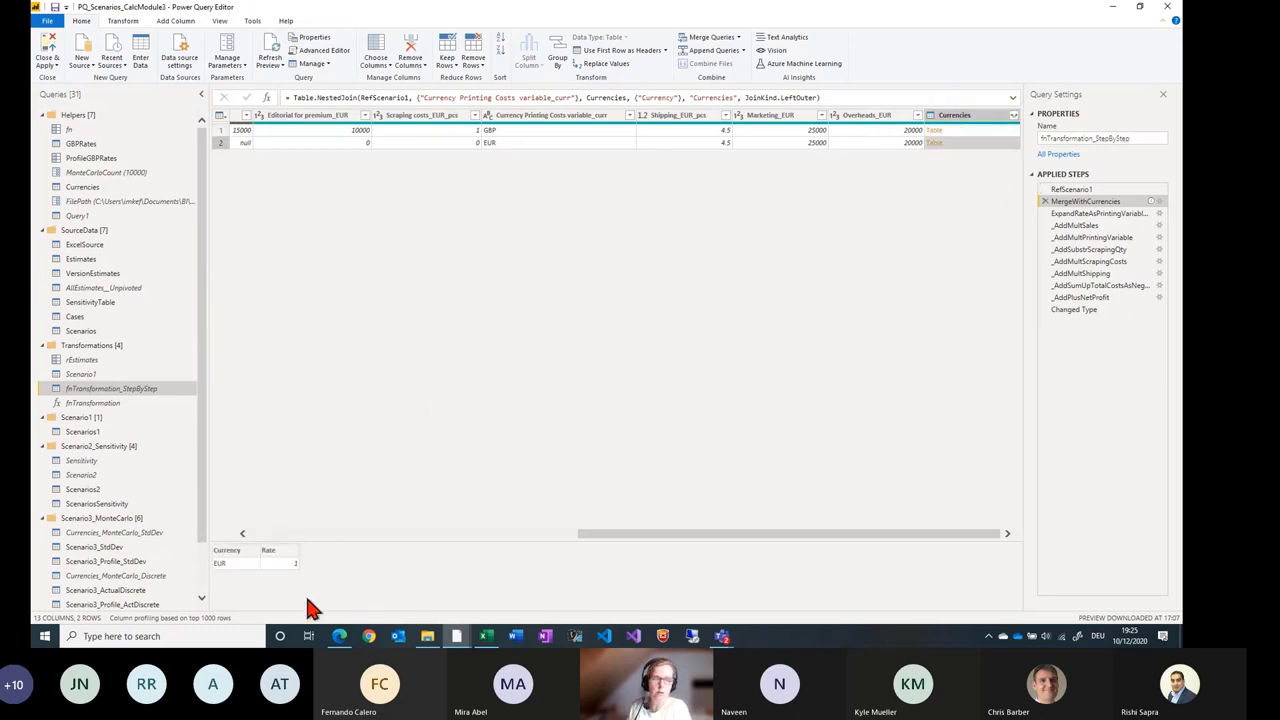
pyautogui.click(1080, 214)
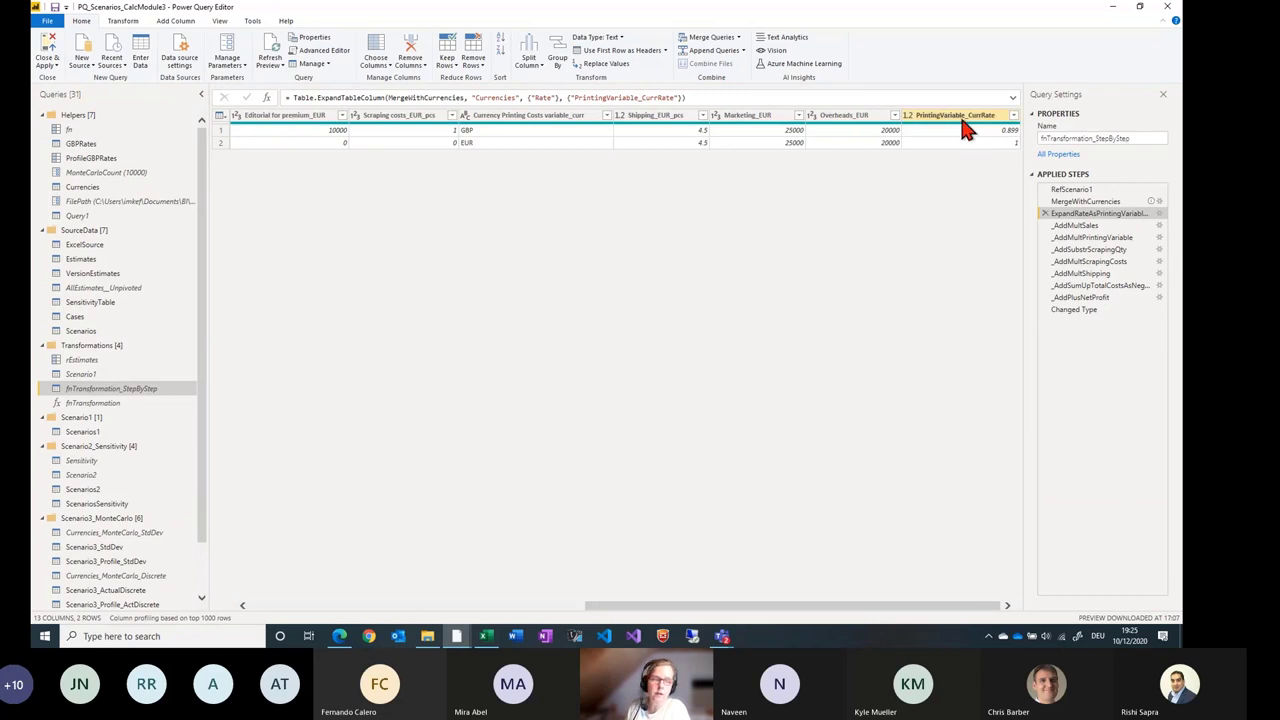
pyautogui.click(1078, 227)
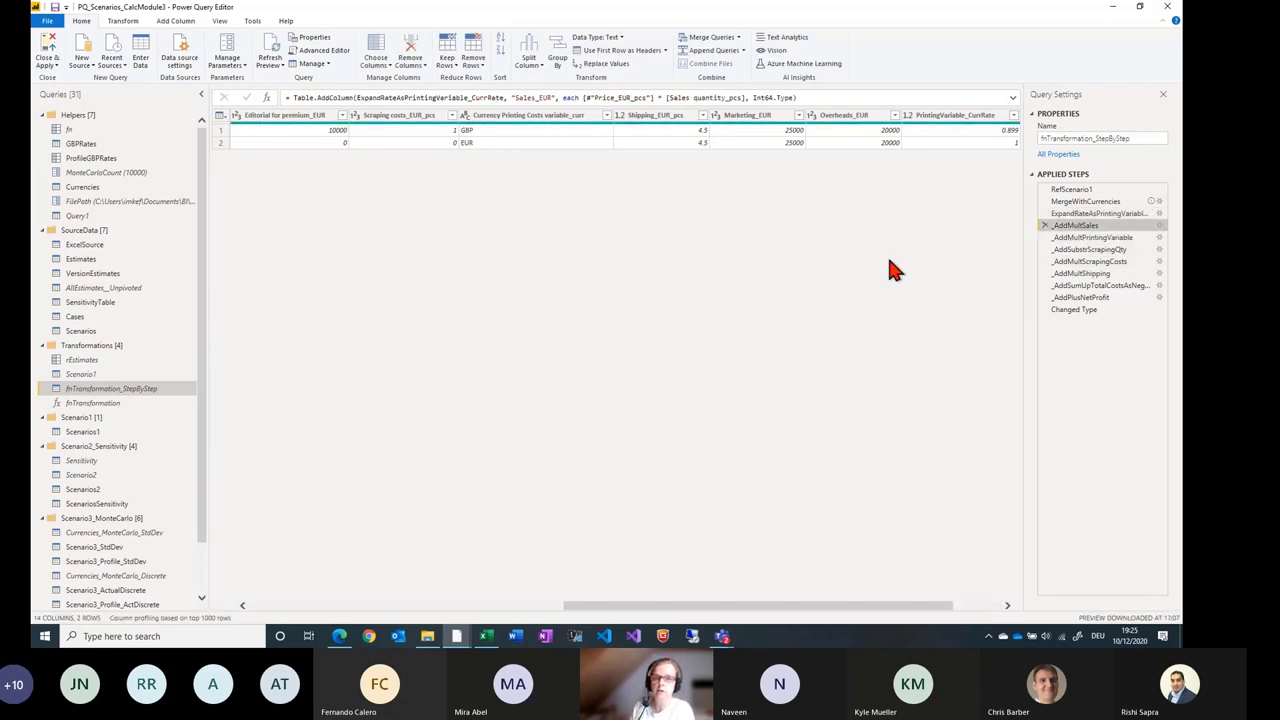
# Check the _AddMultSales multiply settings without changes, then step through to the final Changed Type step.
pyautogui.click(1159, 226)
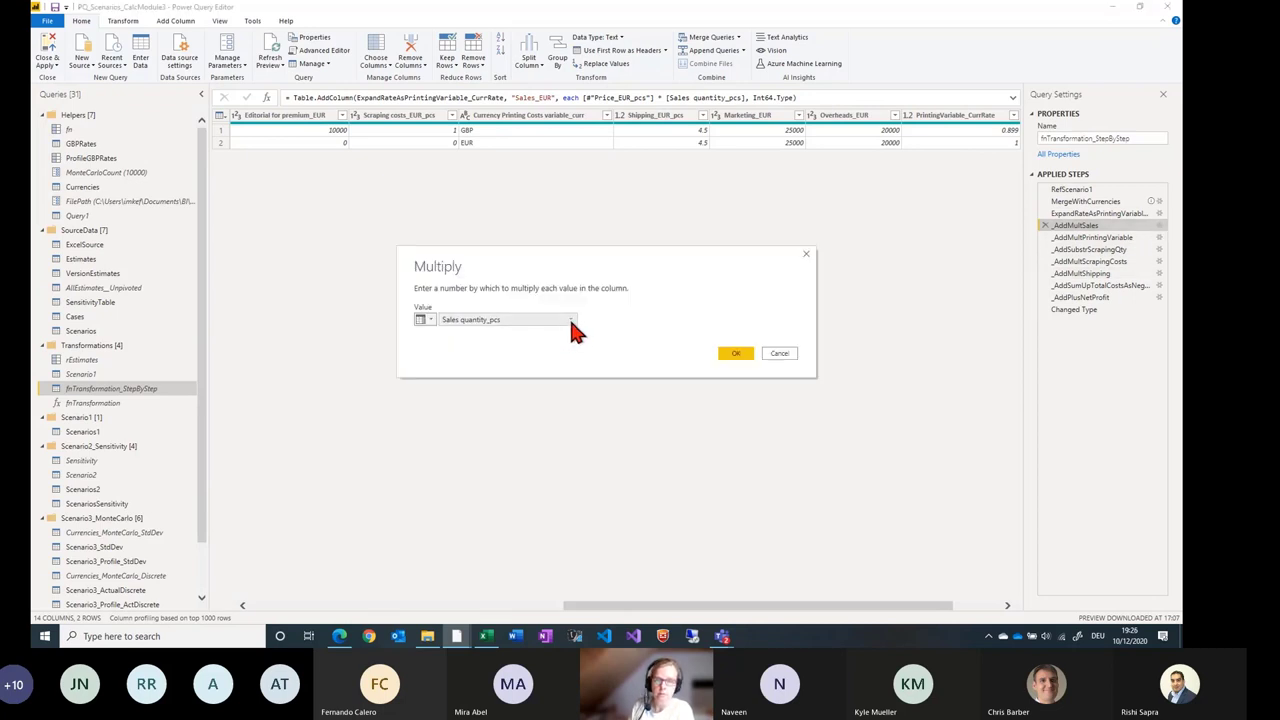
pyautogui.click(778, 354)
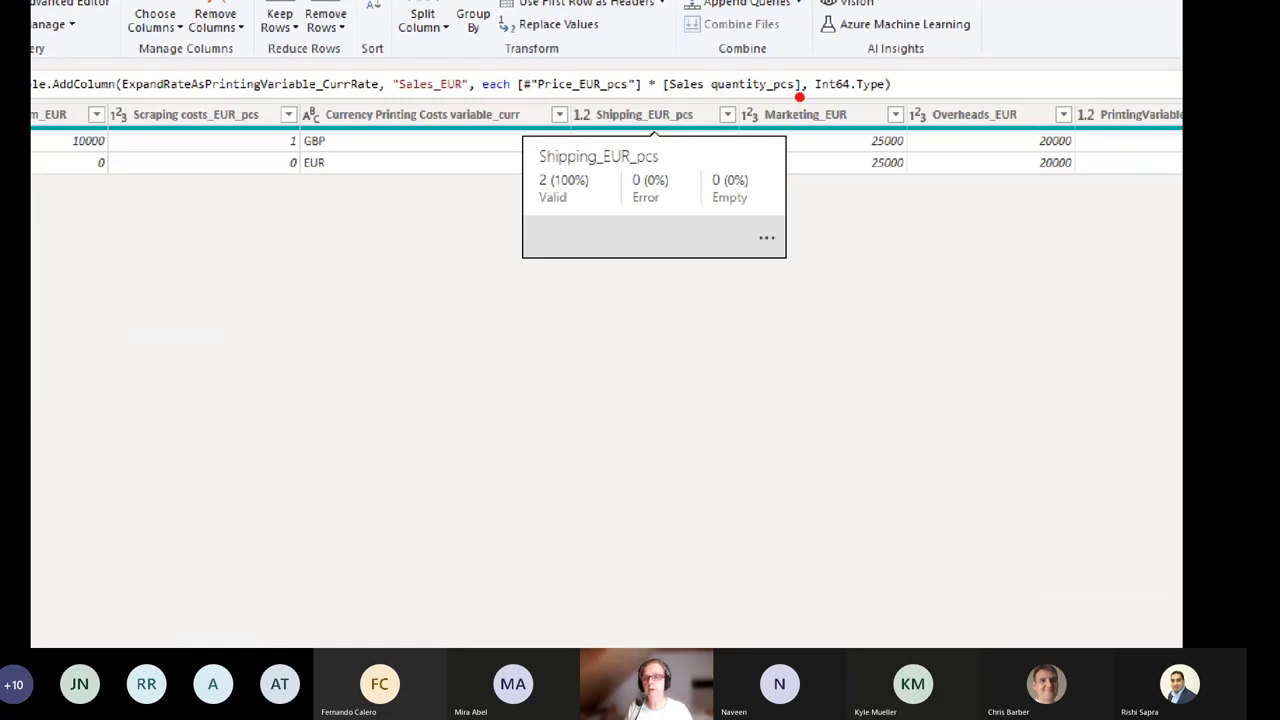
pyautogui.click(1068, 240)
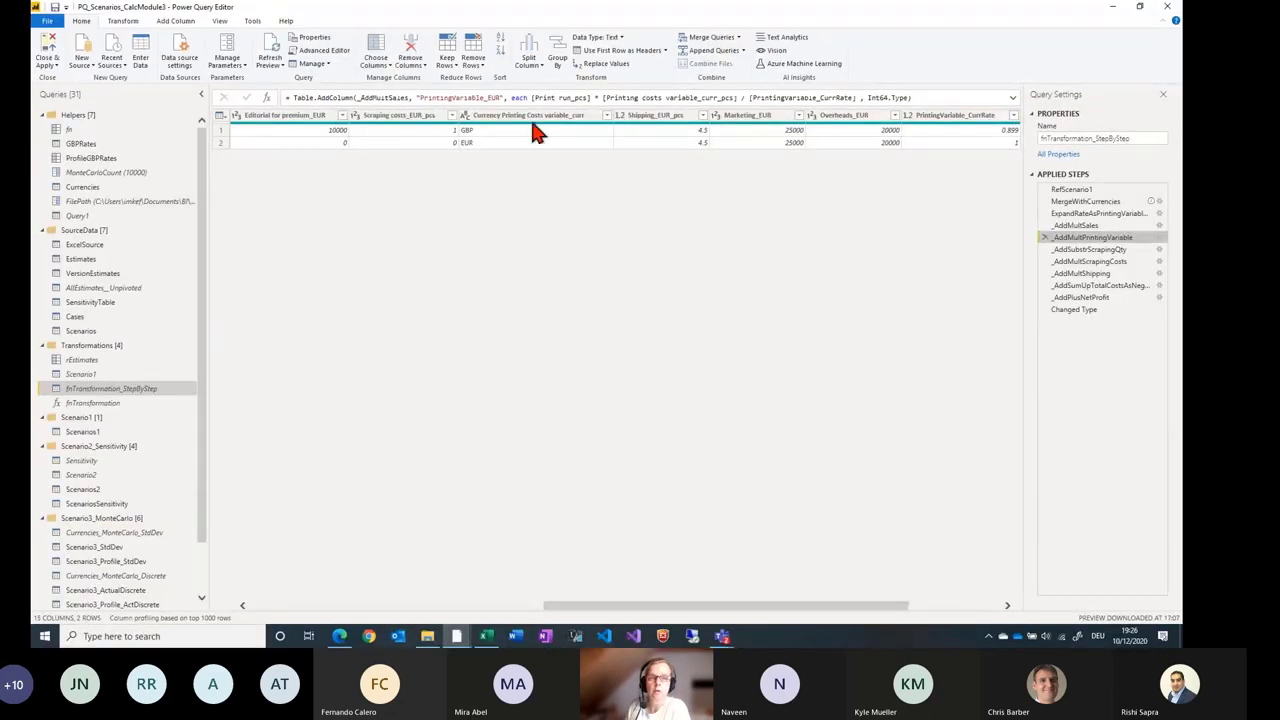
pyautogui.click(1072, 251)
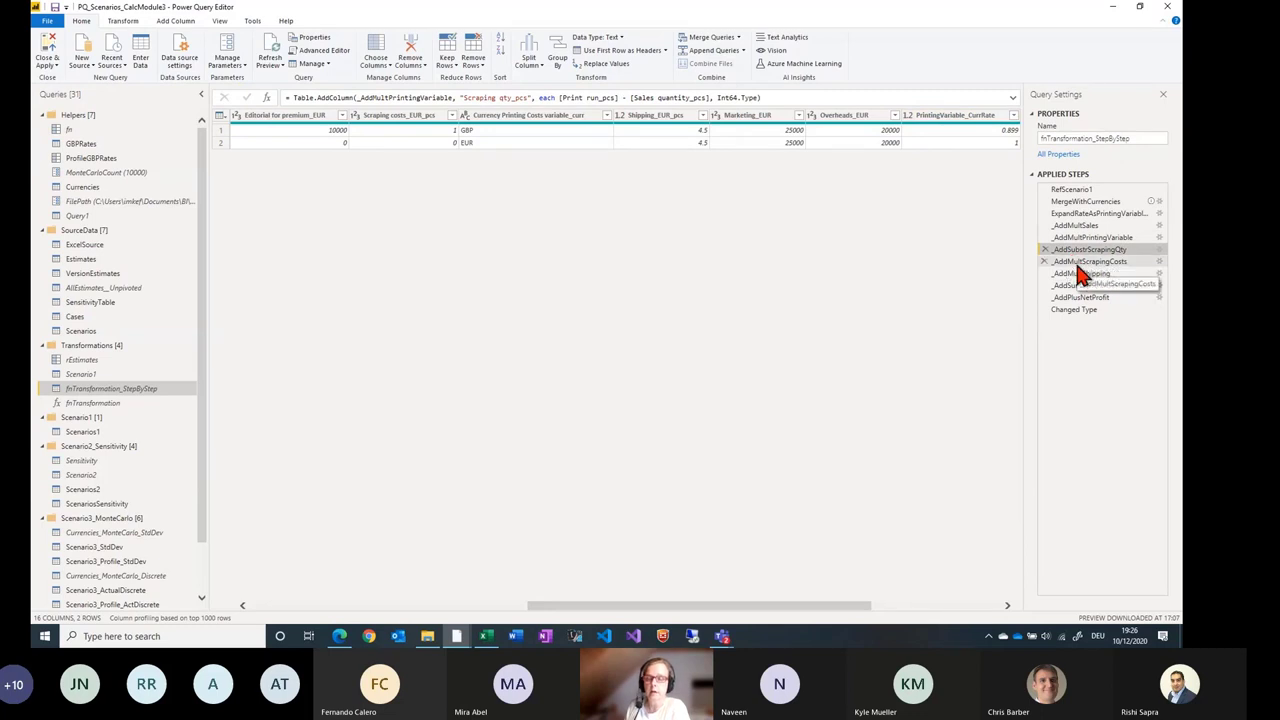
pyautogui.click(1077, 310)
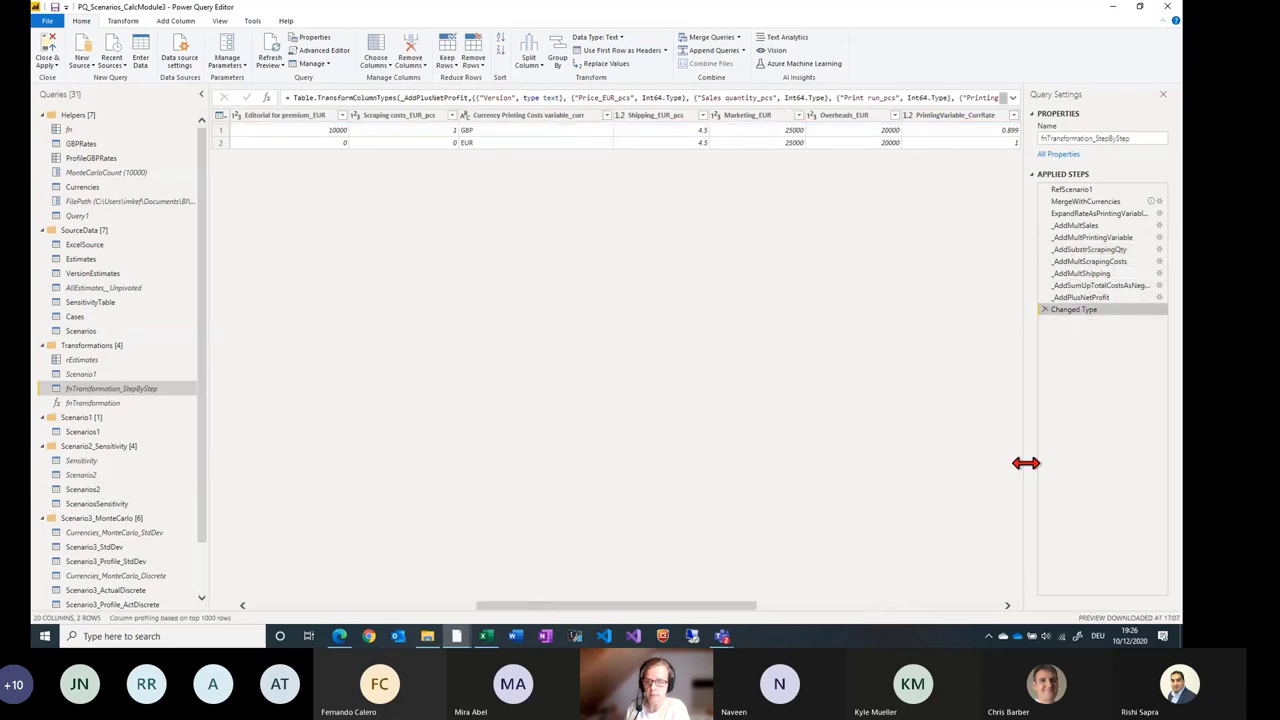
# Compare the final NetProfit values of both rows: 14170.1891 and 11000.
pyautogui.click(992, 606)
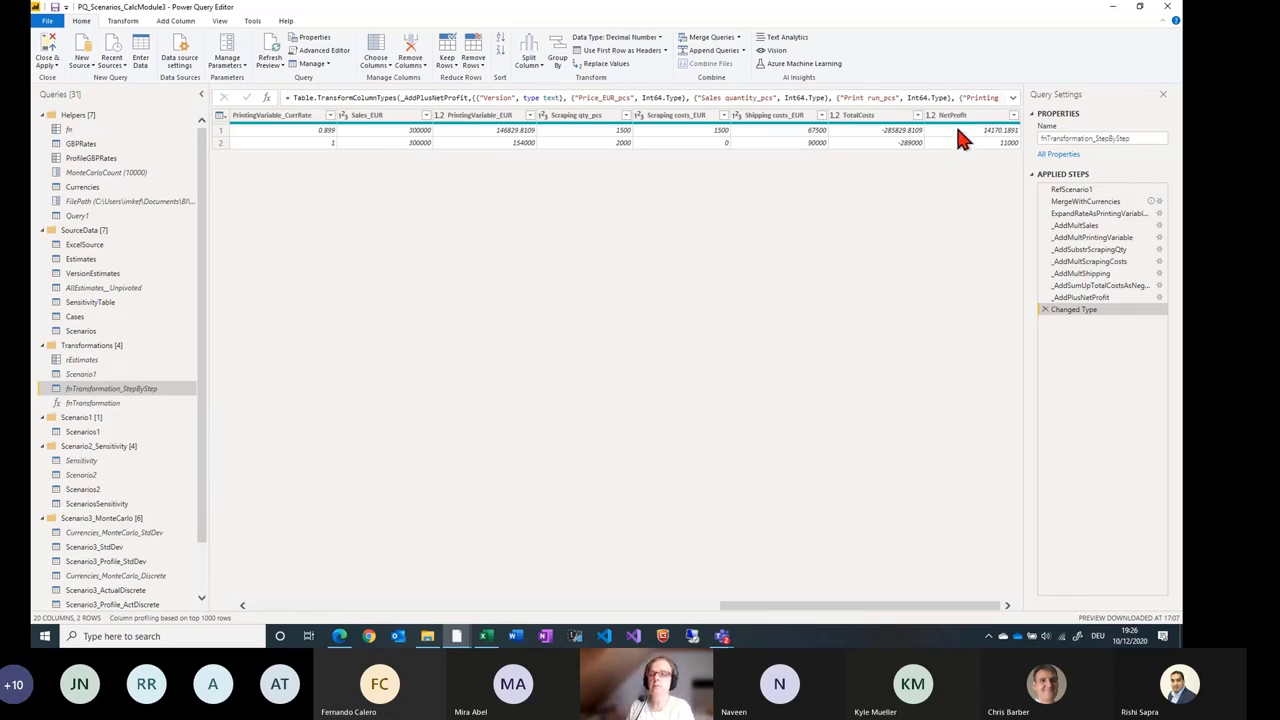
pyautogui.click(957, 129)
pyautogui.click(957, 138)
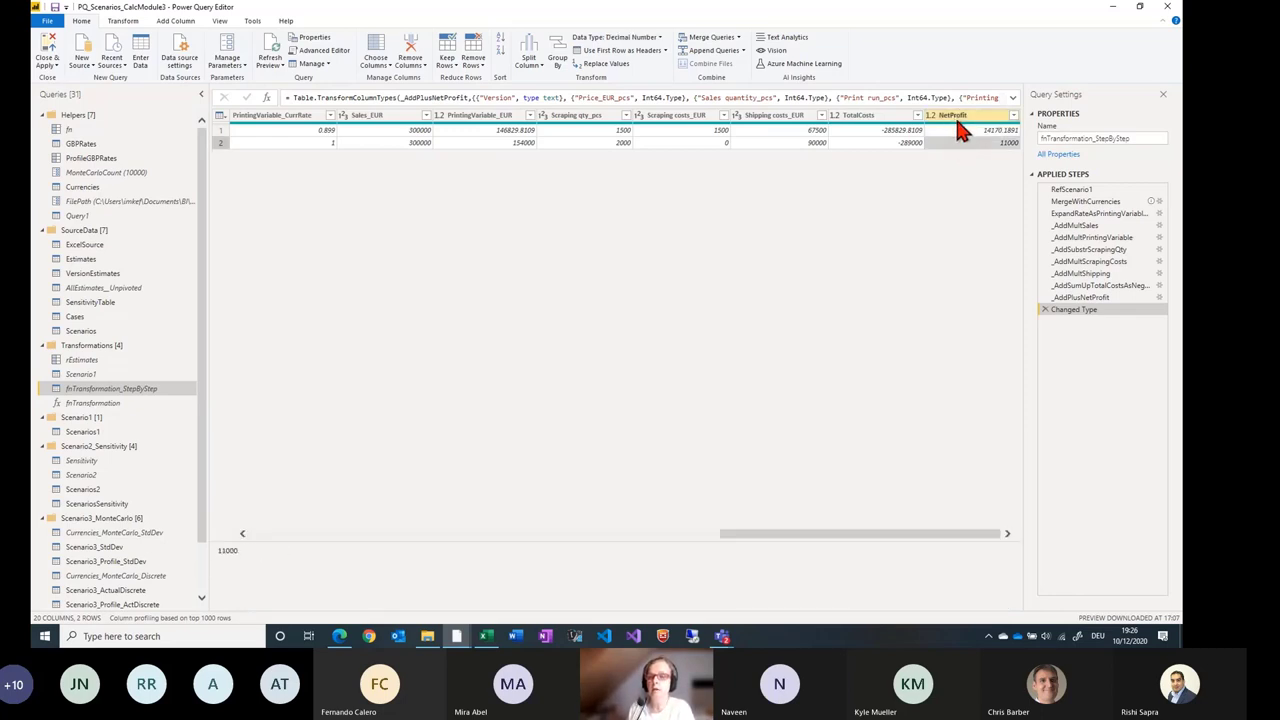
pyautogui.click(958, 129)
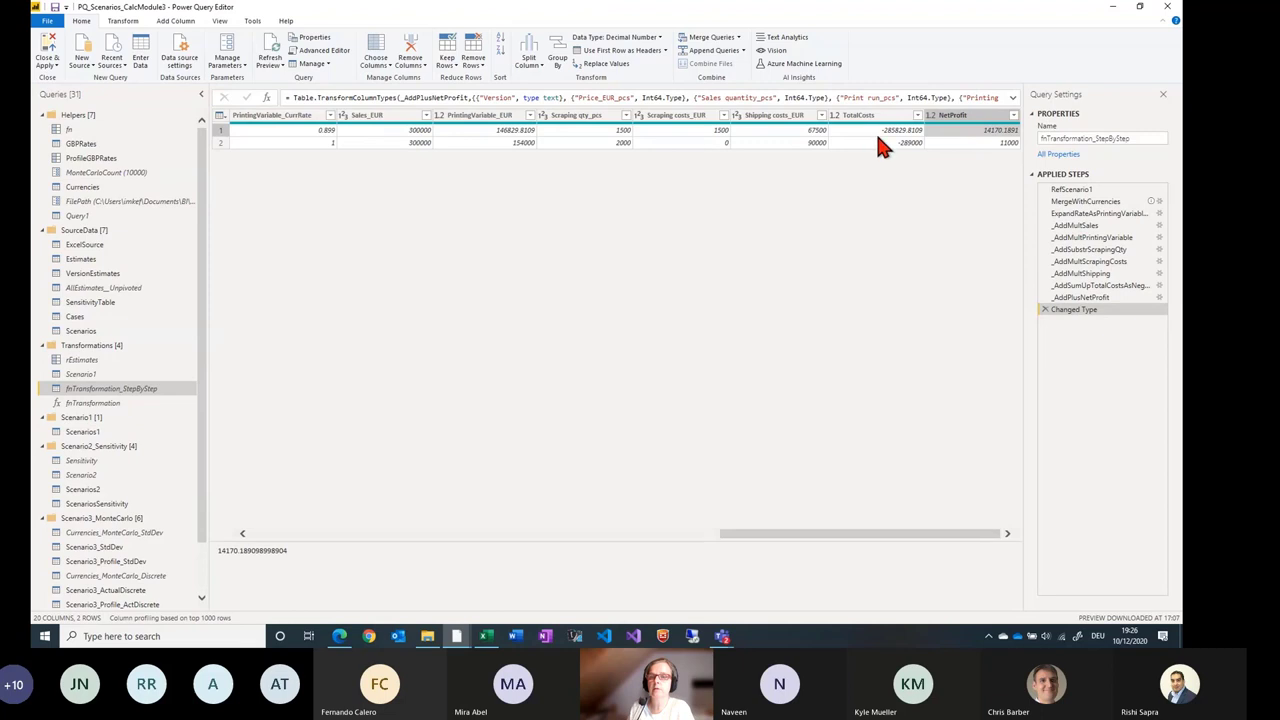
pyautogui.click(955, 140)
pyautogui.click(954, 129)
pyautogui.click(955, 141)
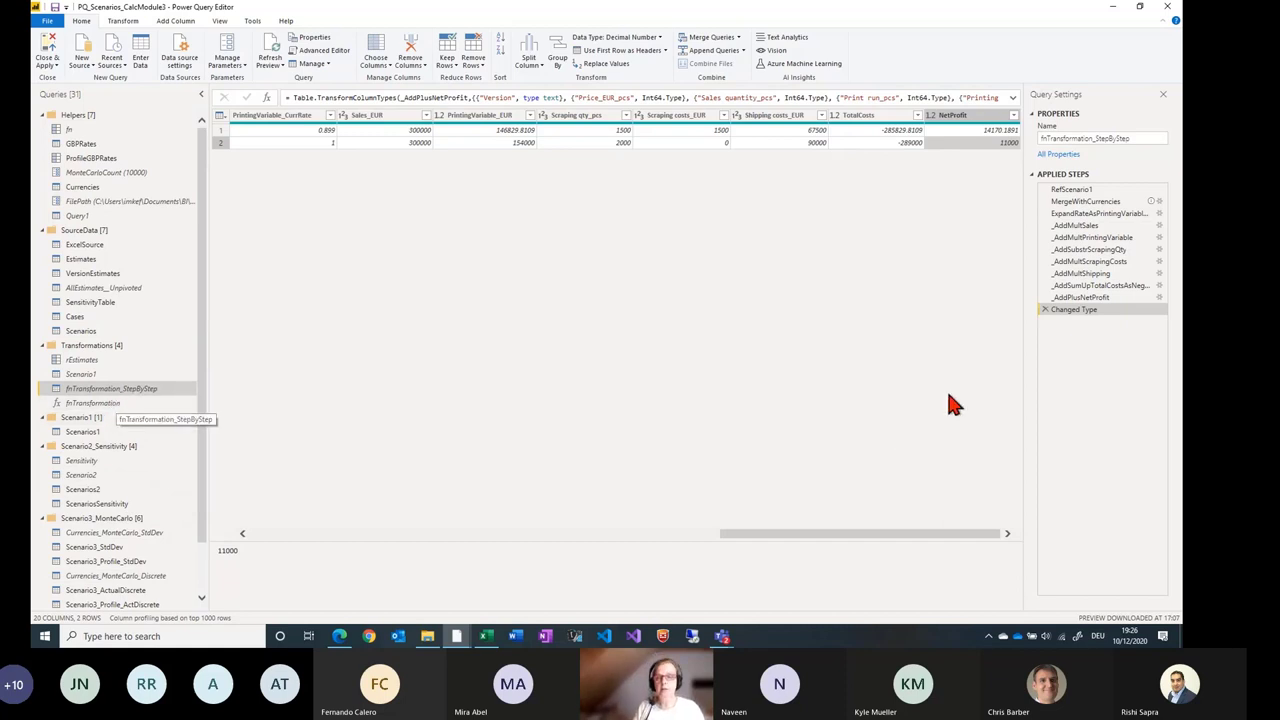
# Compare Scenarios1 and fnTransformation_StepByStep, then show fnTransformation's full M code in Advanced Editor.
pyautogui.click(121, 434)
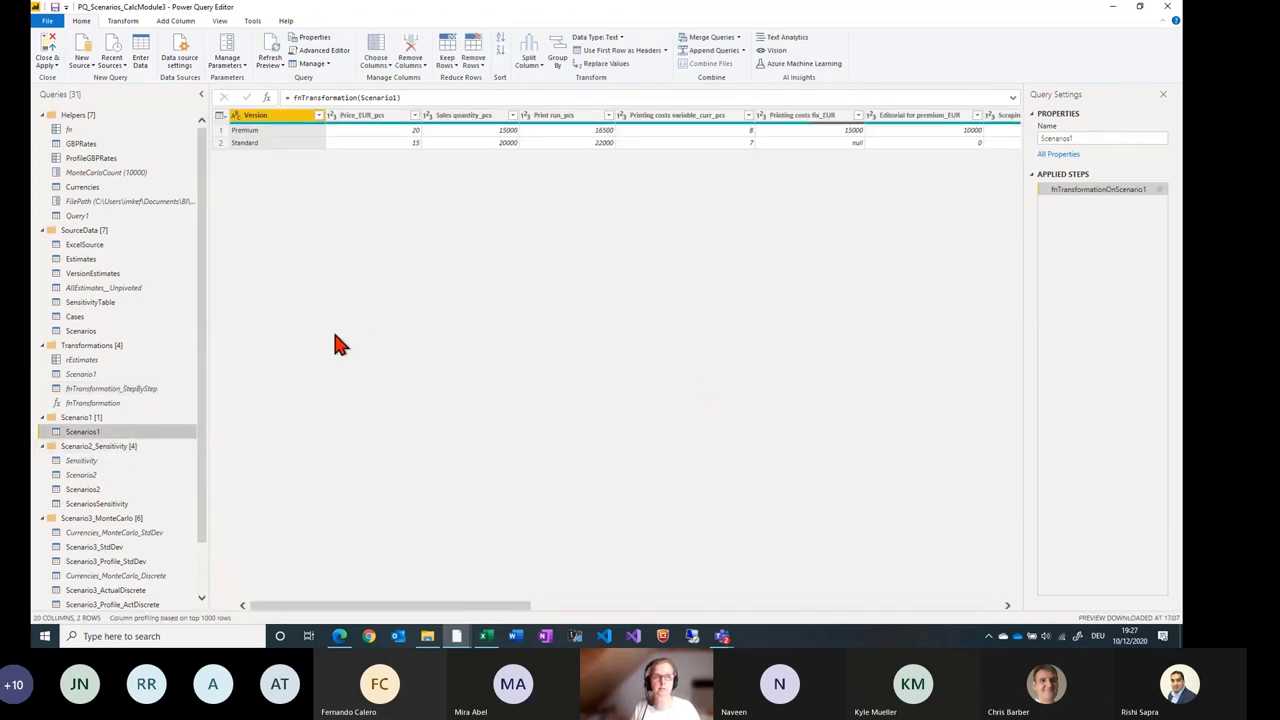
pyautogui.click(123, 402)
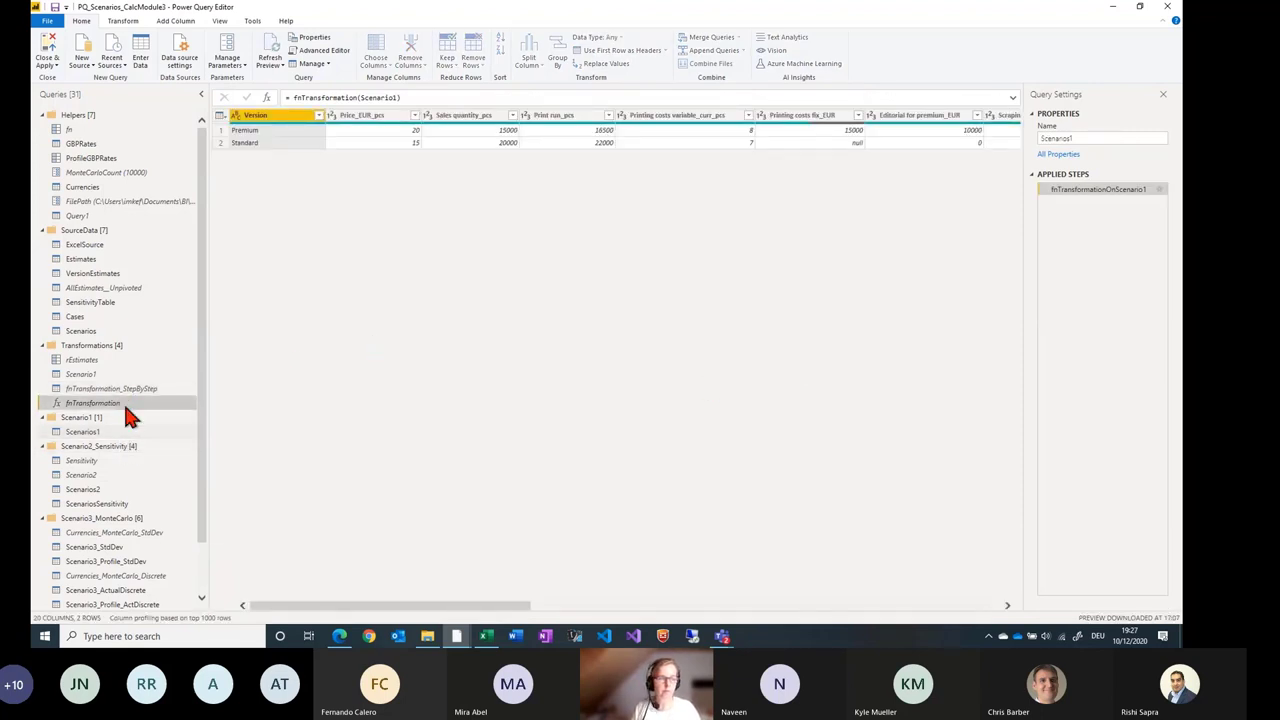
pyautogui.click(121, 432)
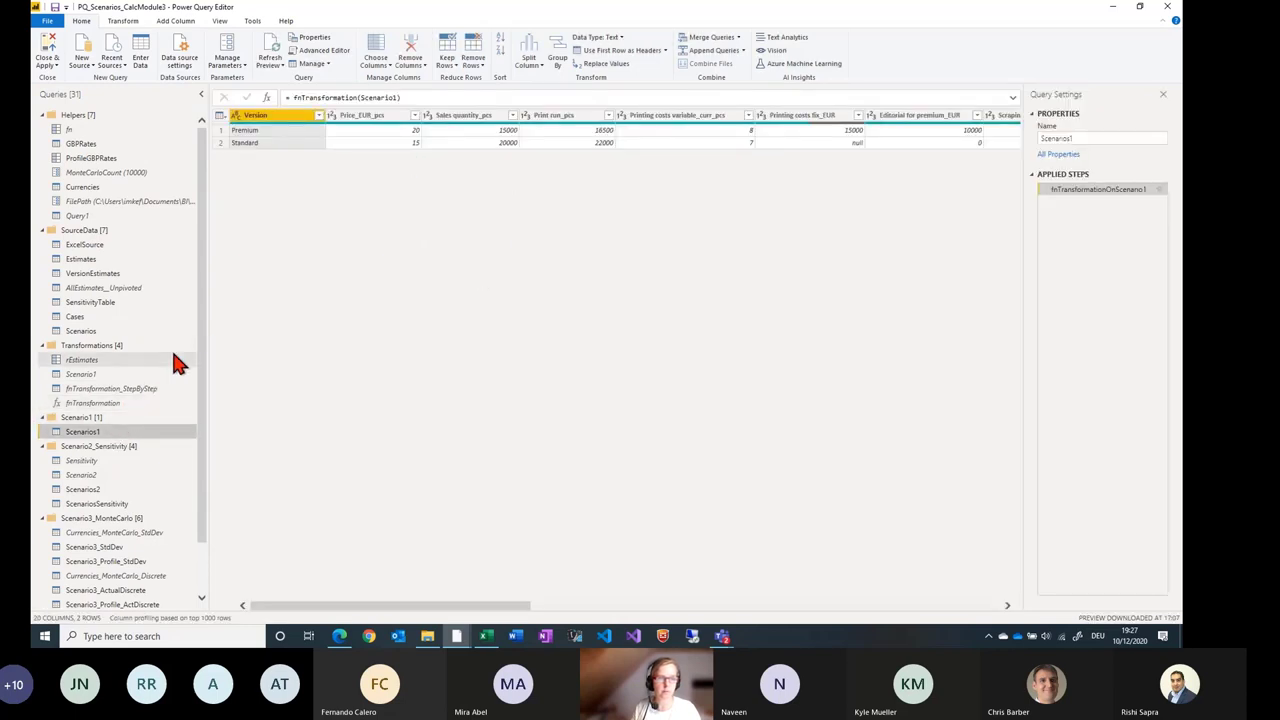
pyautogui.click(122, 391)
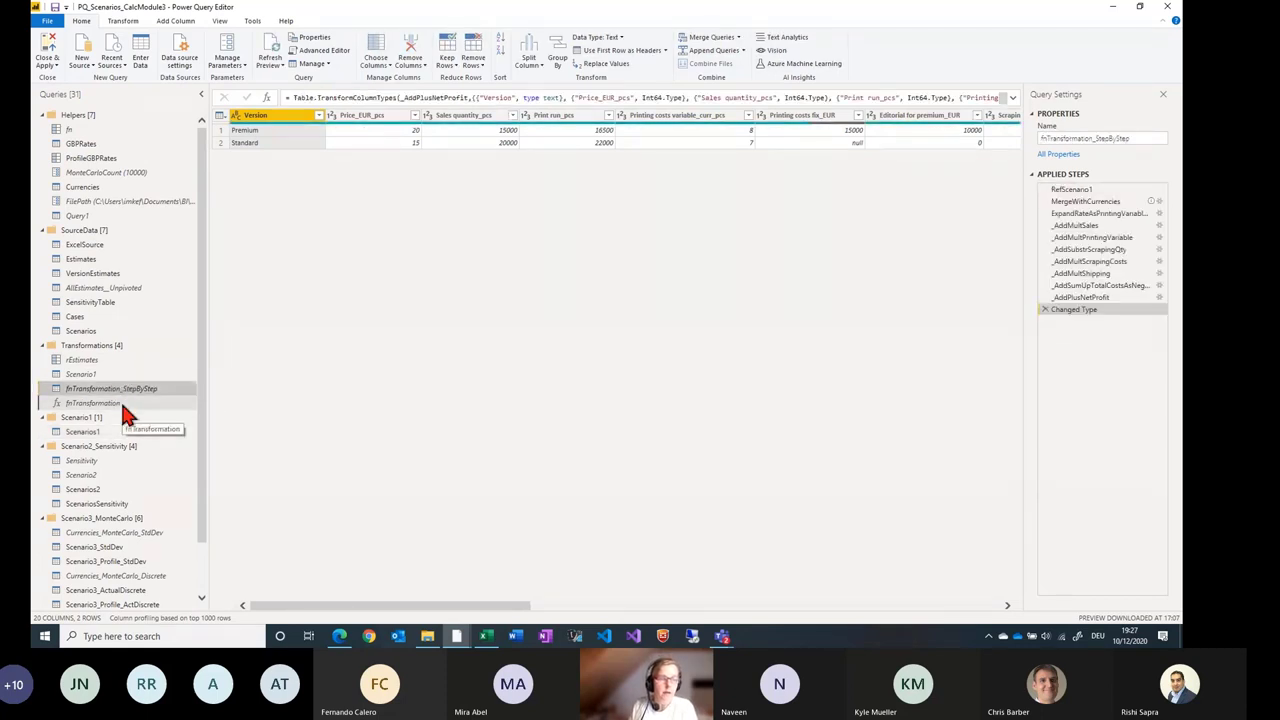
pyautogui.click(120, 401)
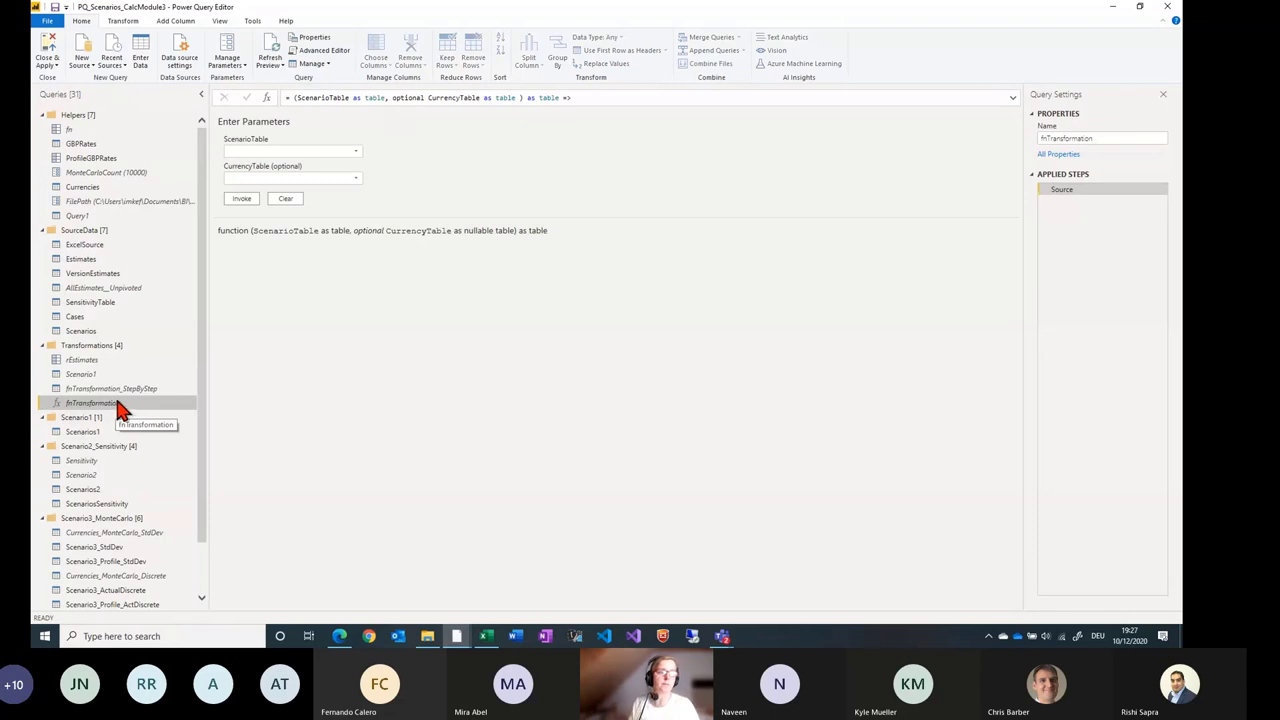
pyautogui.click(121, 389)
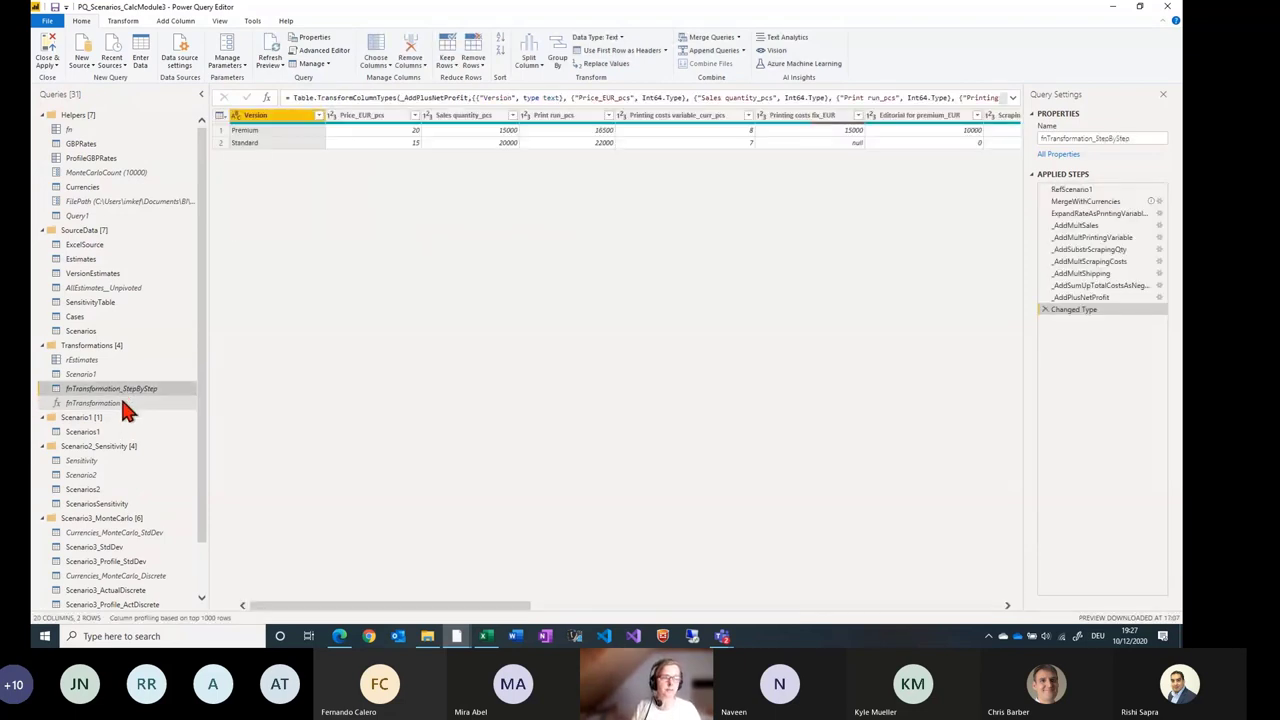
pyautogui.click(120, 402)
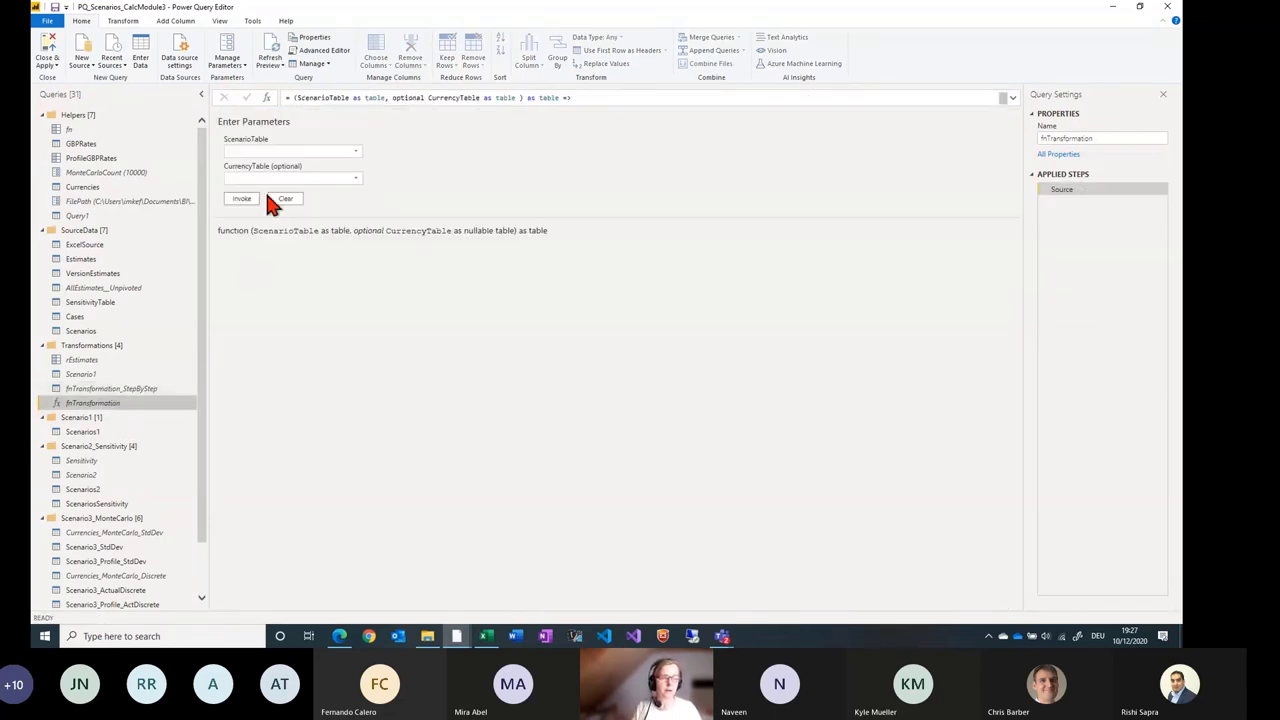
pyautogui.click(320, 51)
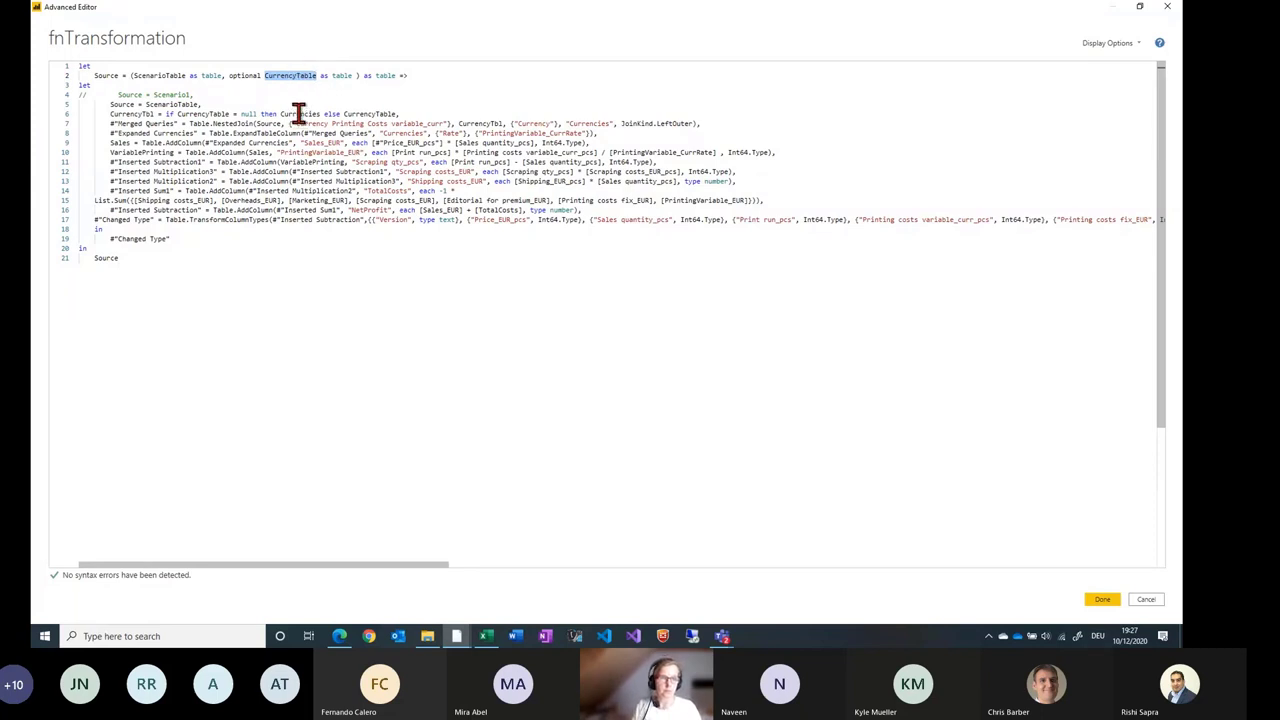
pyautogui.click(167, 75)
pyautogui.doubleClick(167, 75)
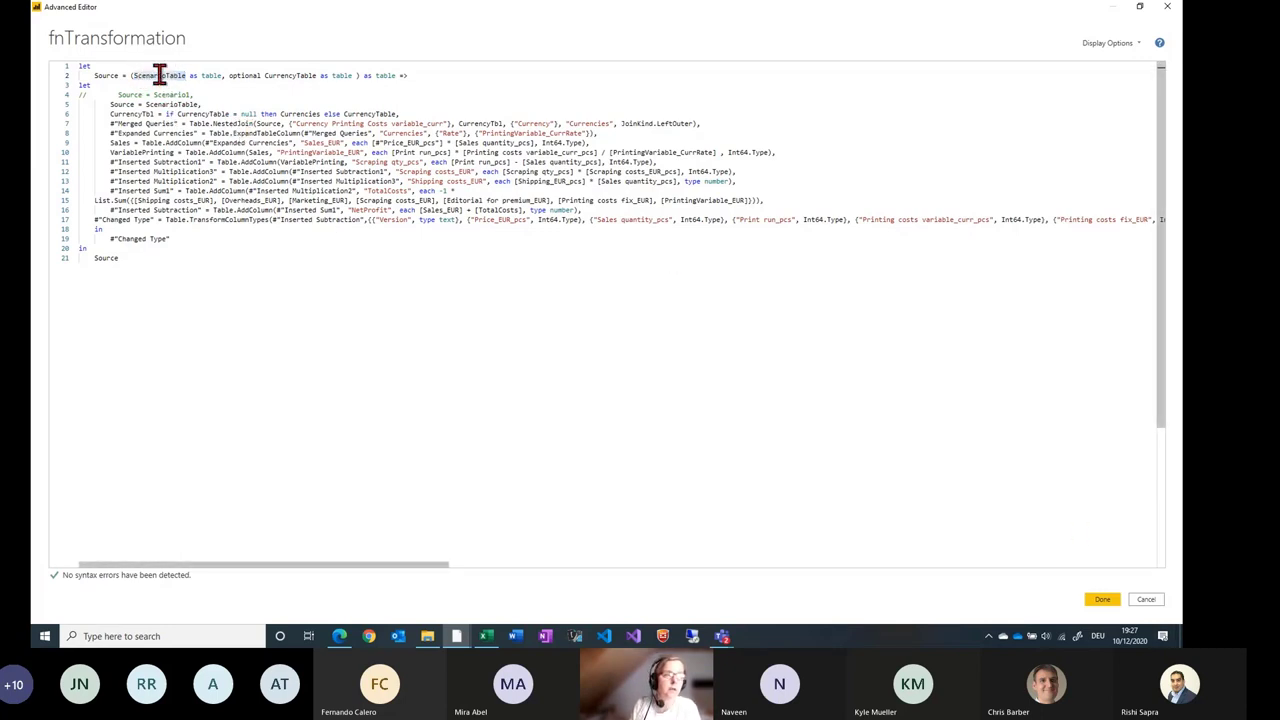
pyautogui.doubleClick(158, 75)
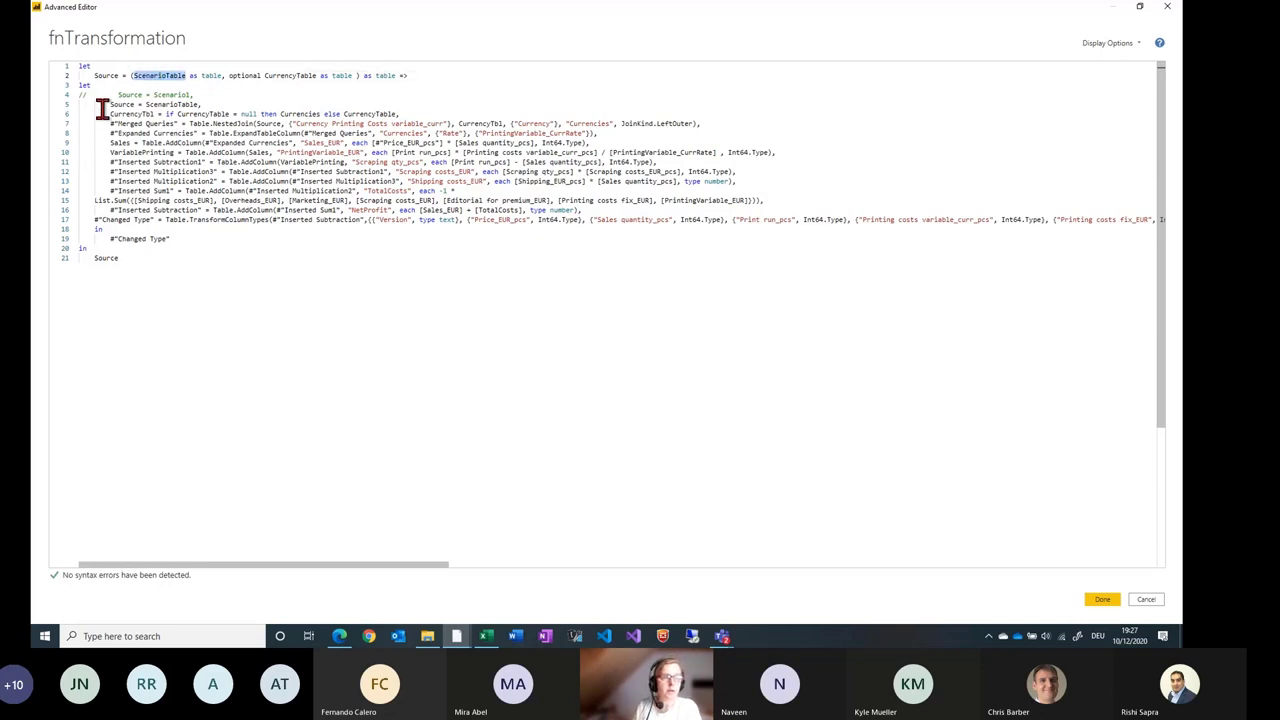
pyautogui.doubleClick(177, 105)
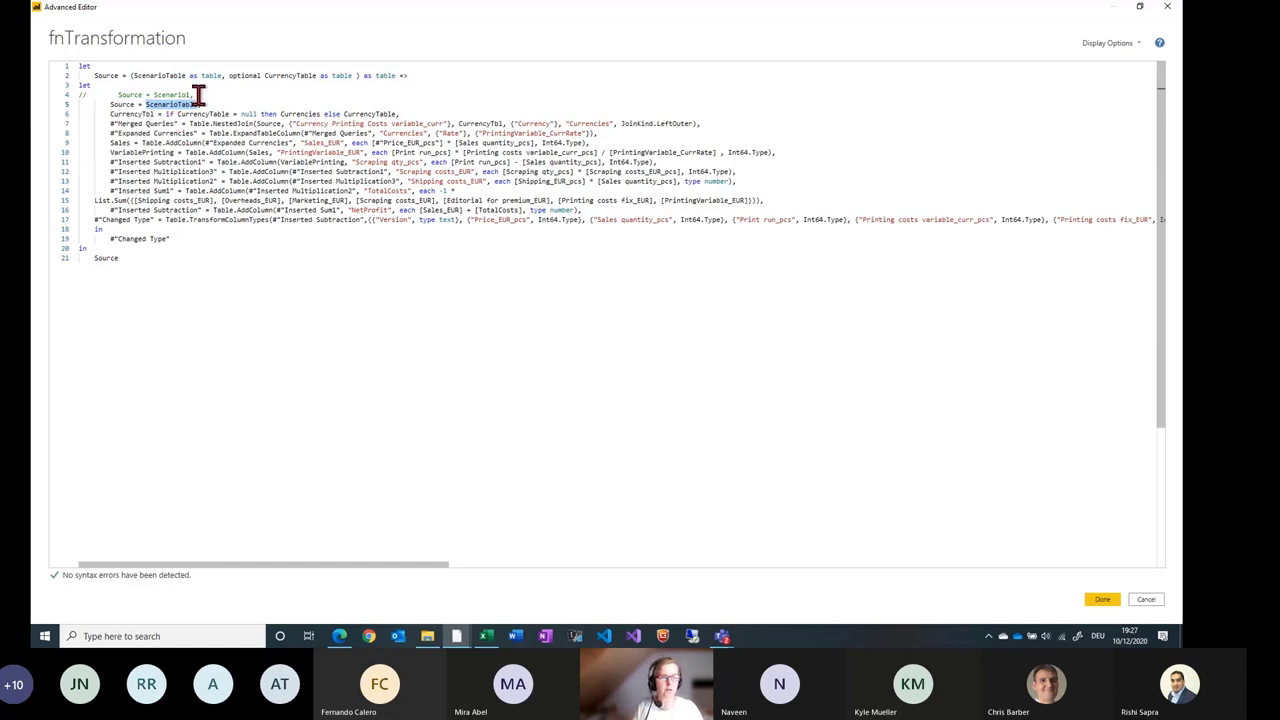
pyautogui.doubleClick(290, 76)
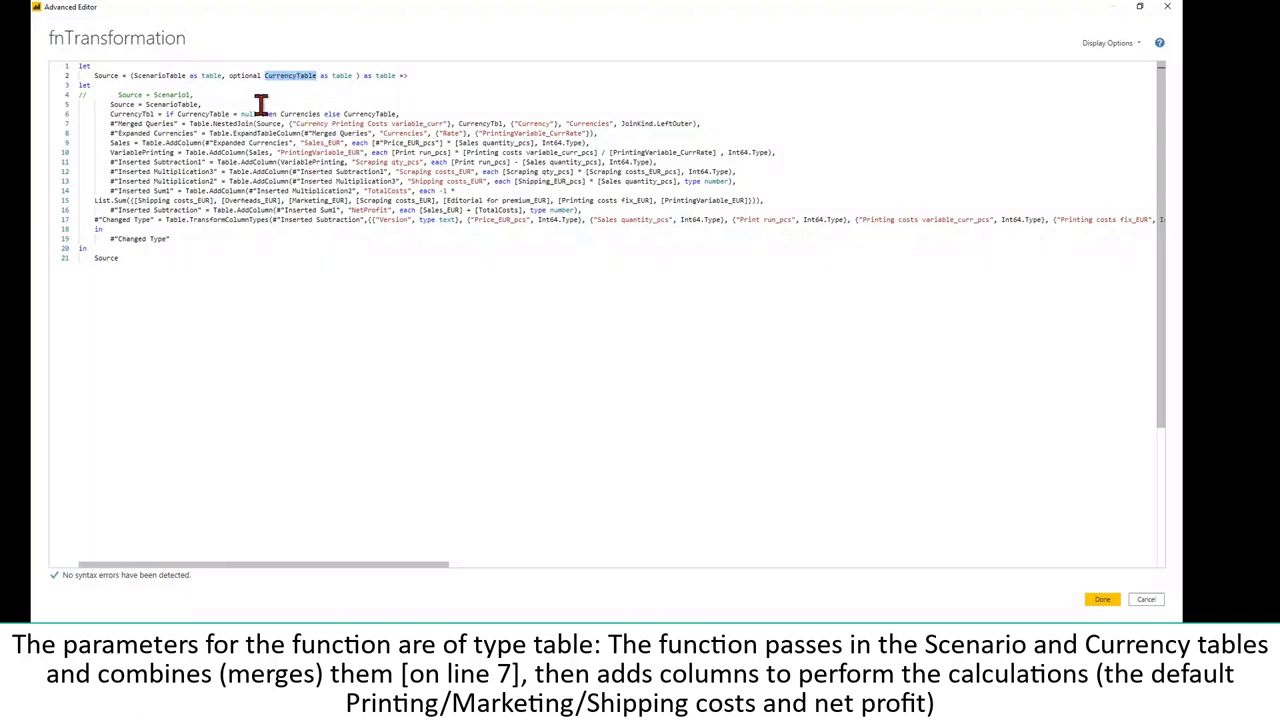
pyautogui.click(209, 114)
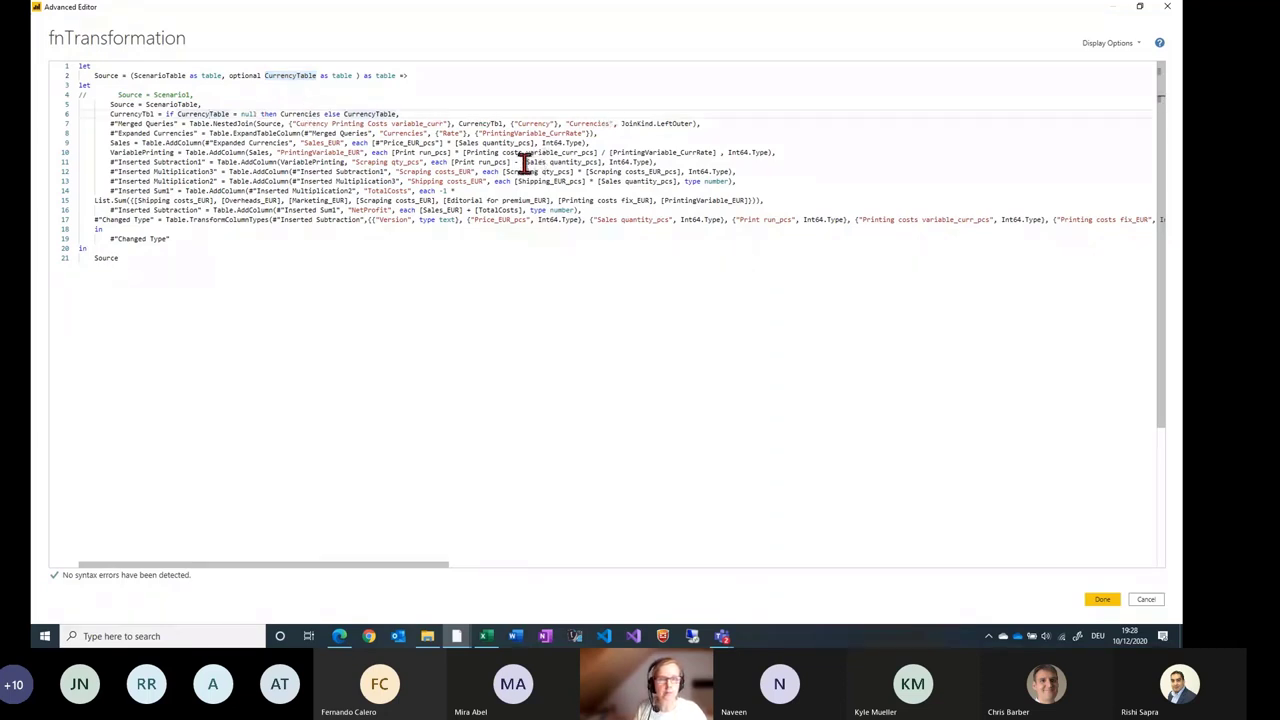
pyautogui.click(397, 191)
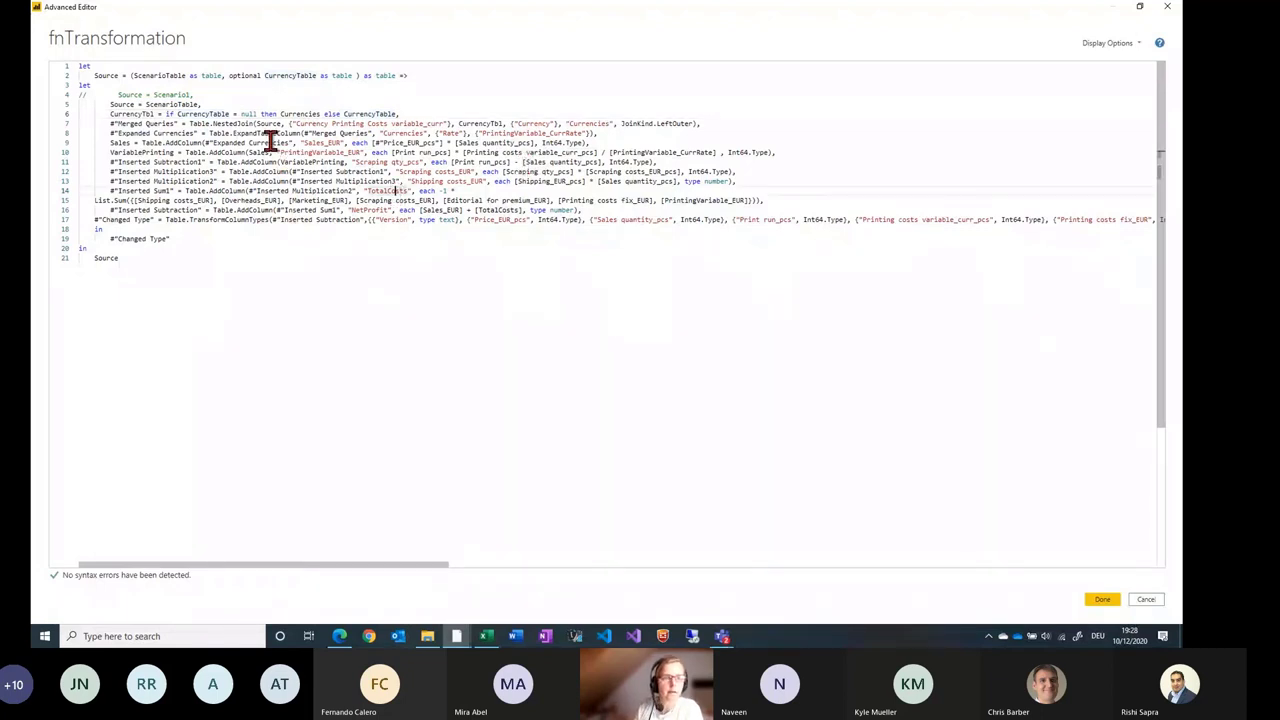
pyautogui.doubleClick(484, 123)
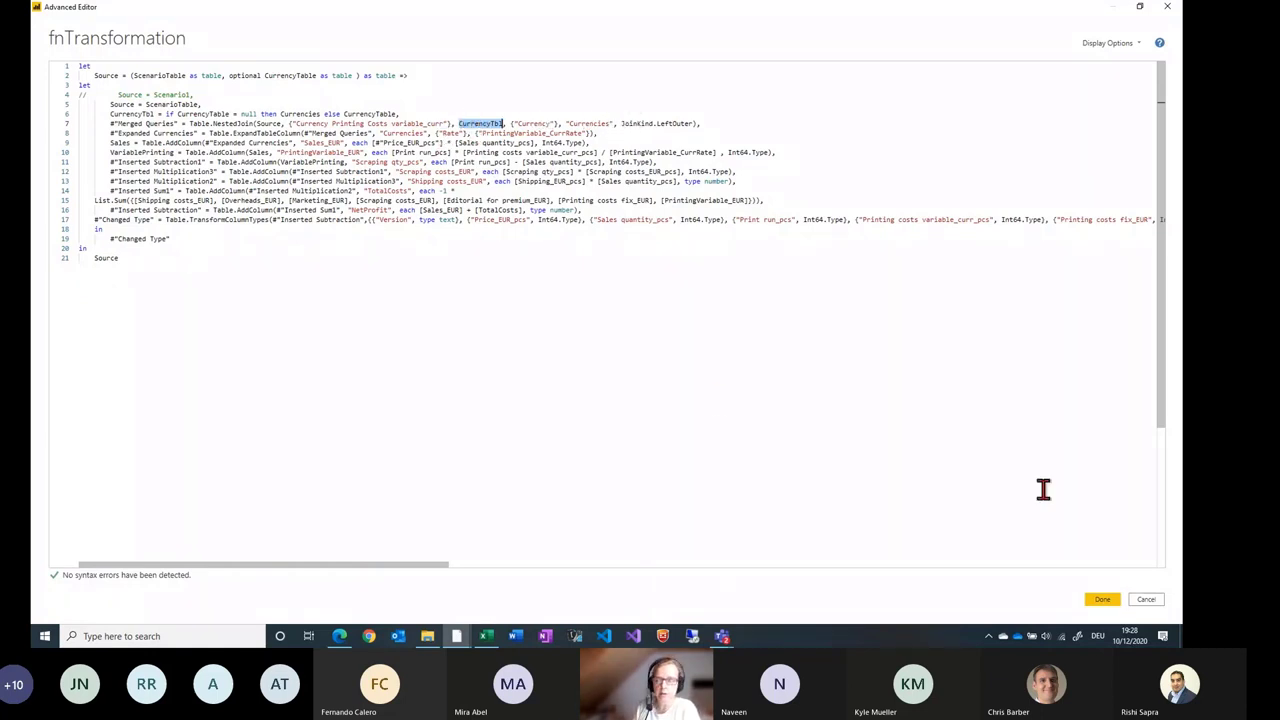
# Close the code editor unchanged and preview the Currencies rates and ProfileGBPRates statistics.
pyautogui.click(1146, 600)
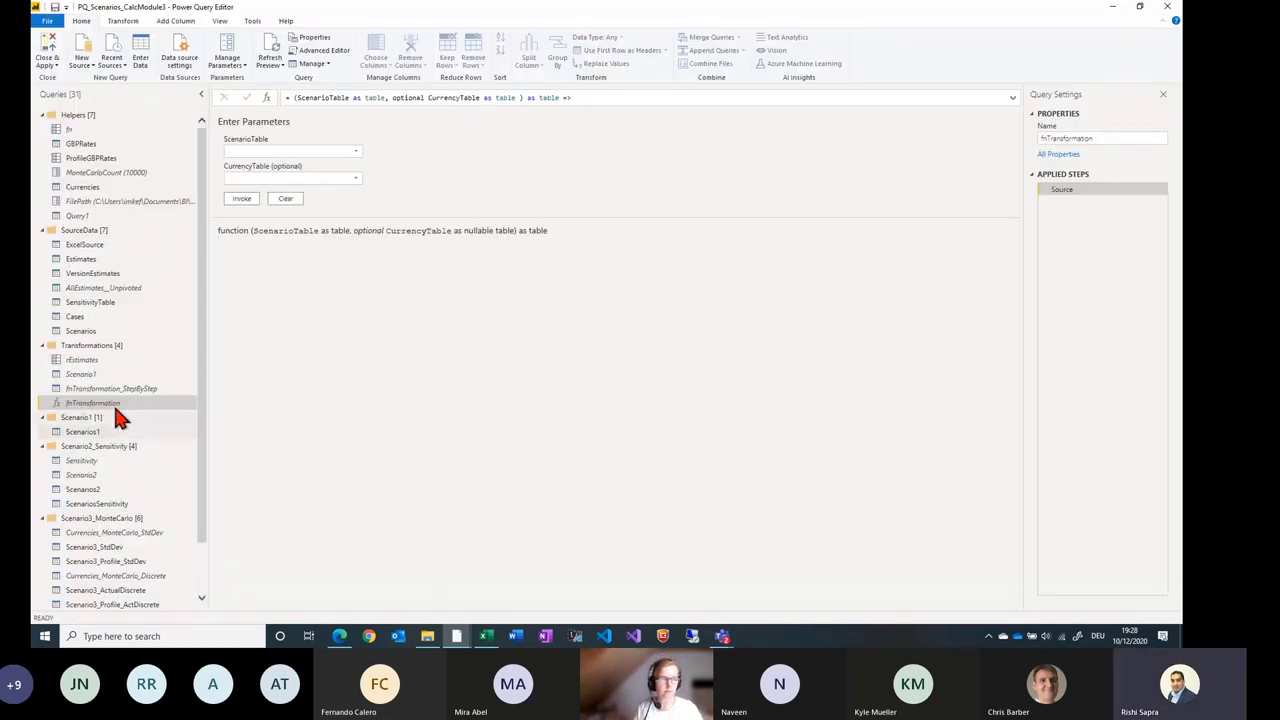
pyautogui.click(113, 184)
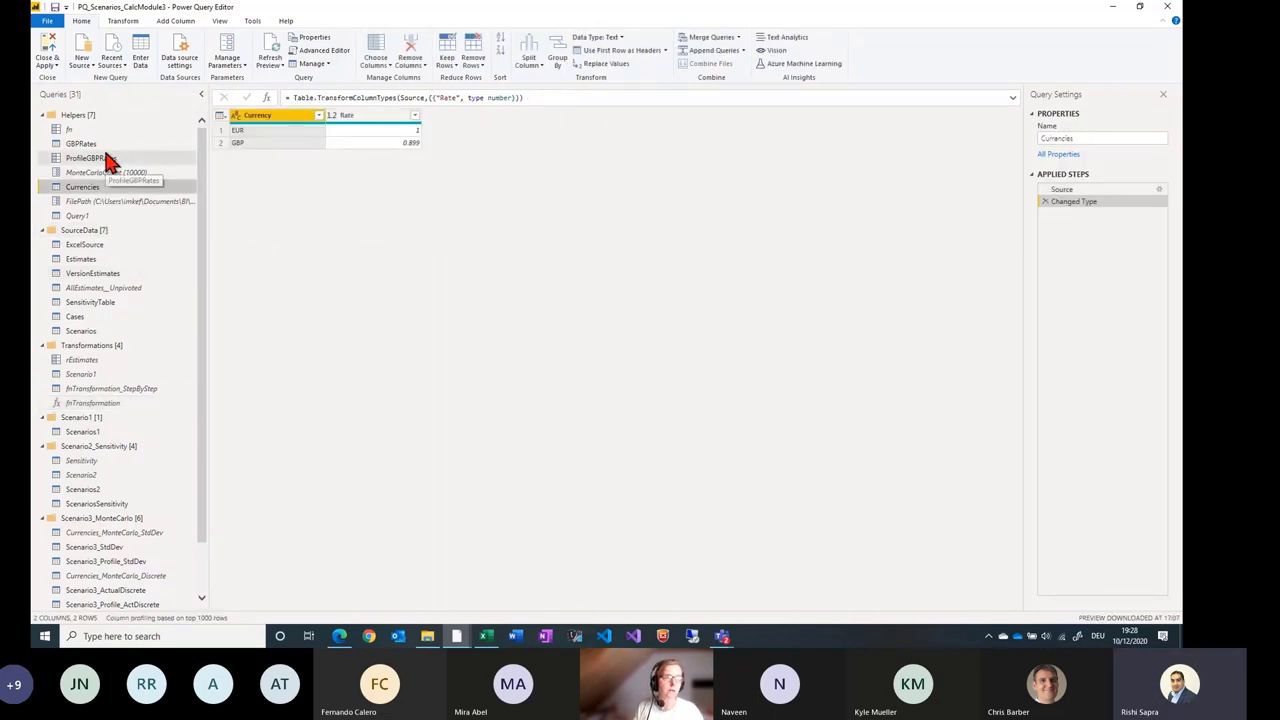
pyautogui.click(110, 159)
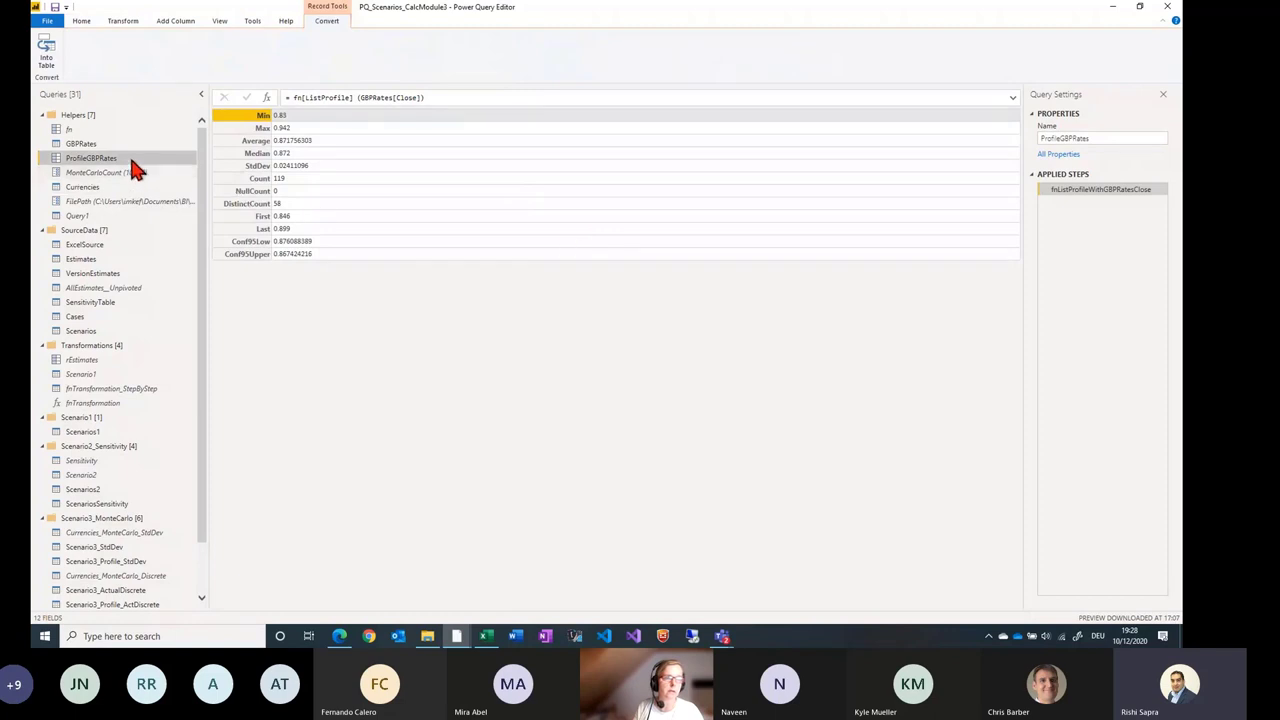
# Step through GBPRates from the raw fnGBPRate table to SelectDateAndClose, then select the fn query.
pyautogui.click(130, 146)
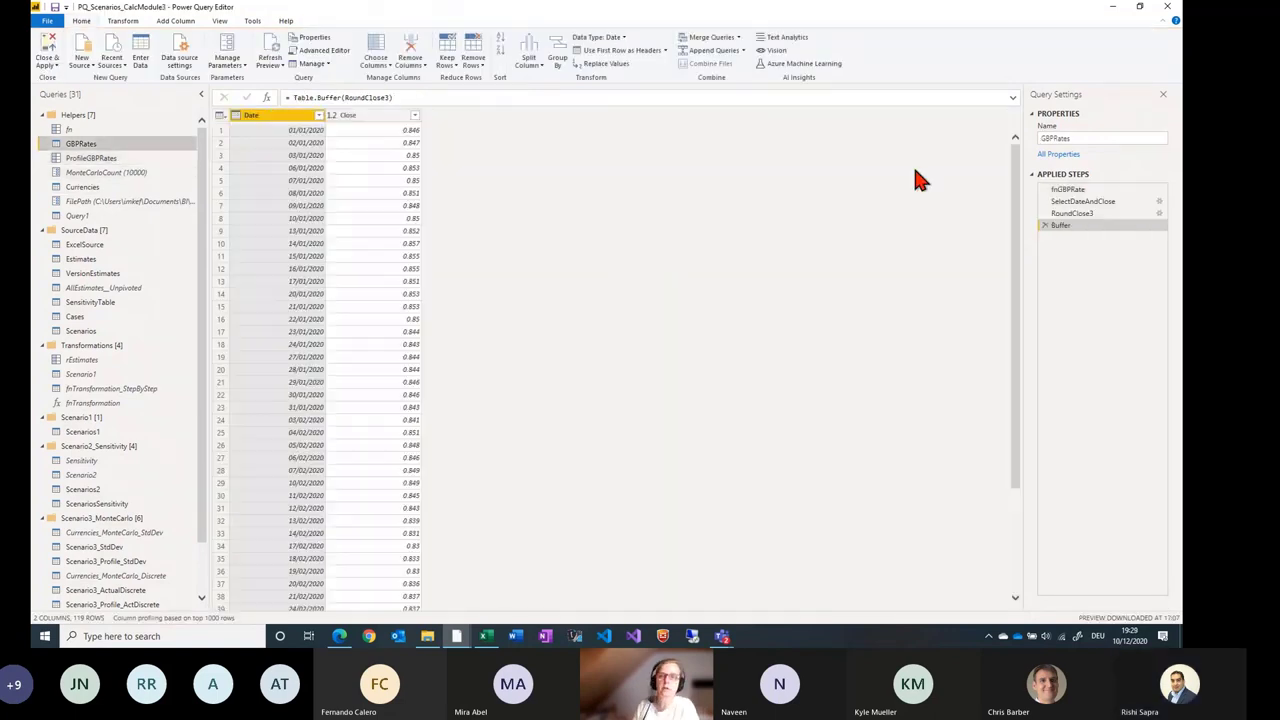
pyautogui.click(1074, 189)
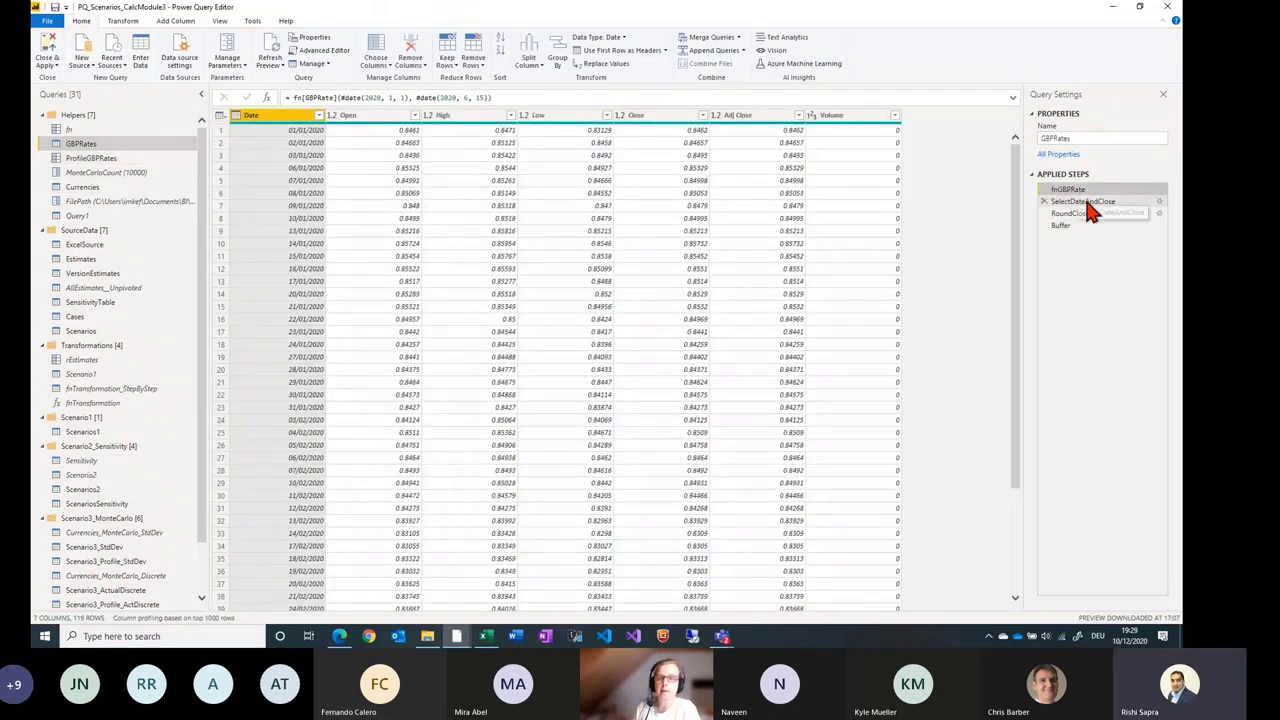
pyautogui.click(1086, 201)
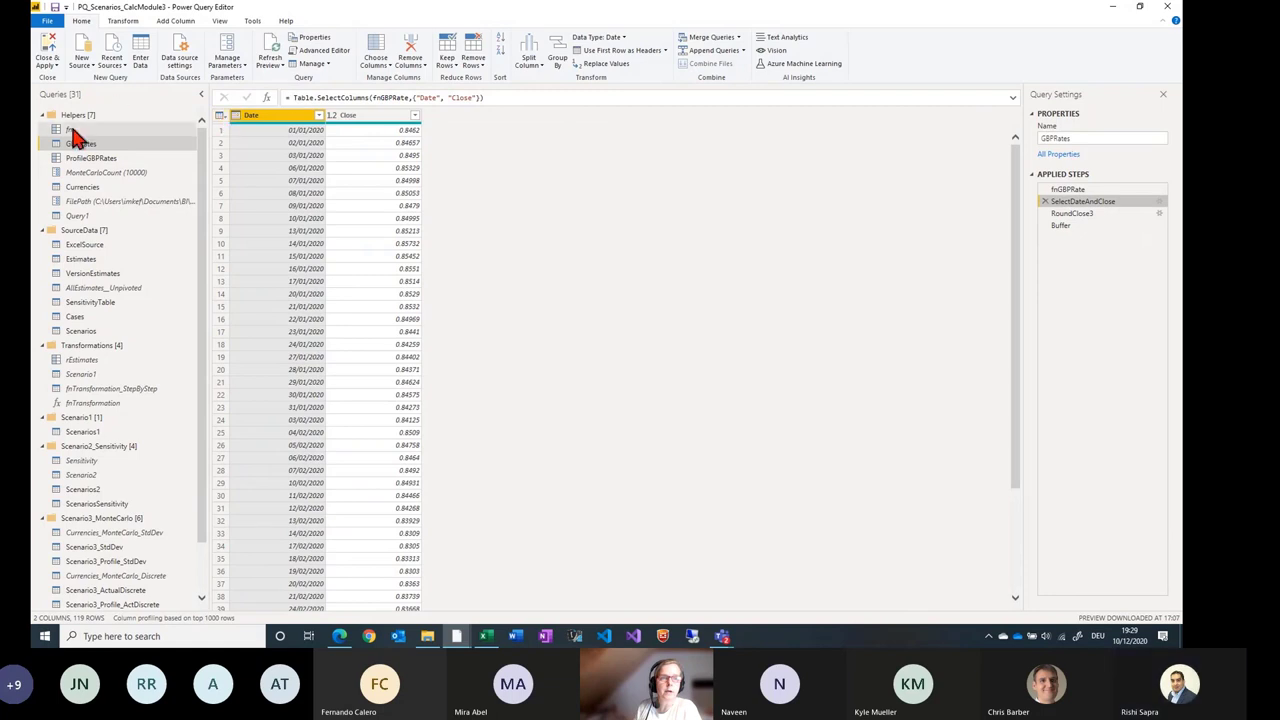
pyautogui.click(70, 129)
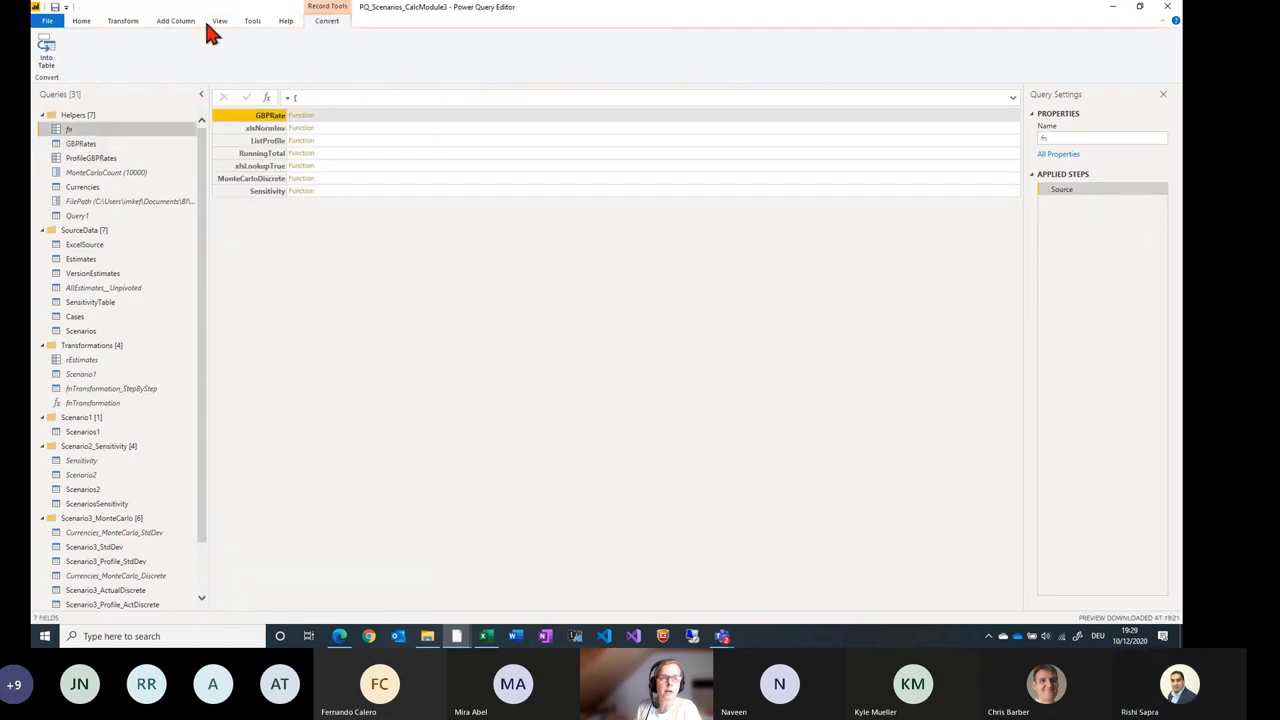
pyautogui.click(84, 21)
# Inspect fn's GBPRate definition and its query1.finance source URL, then cancel the editor.
pyautogui.click(318, 52)
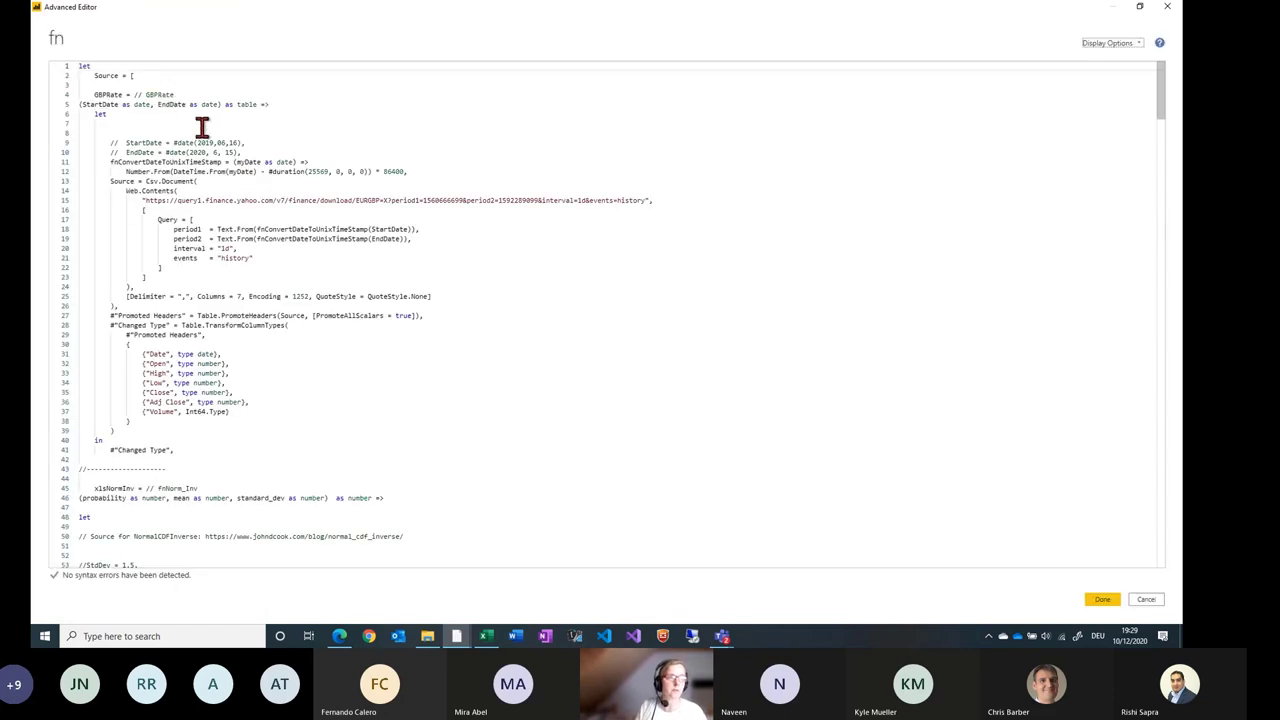
pyautogui.click(142, 94)
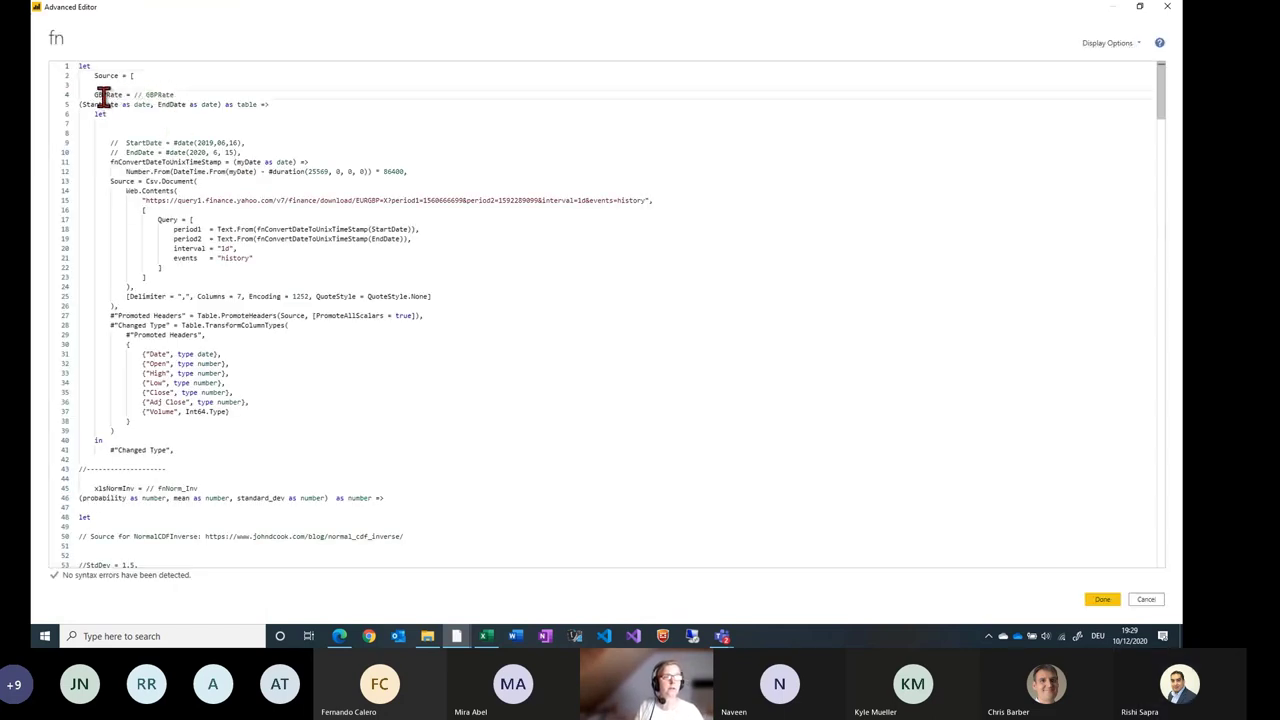
pyautogui.tripleClick(105, 94)
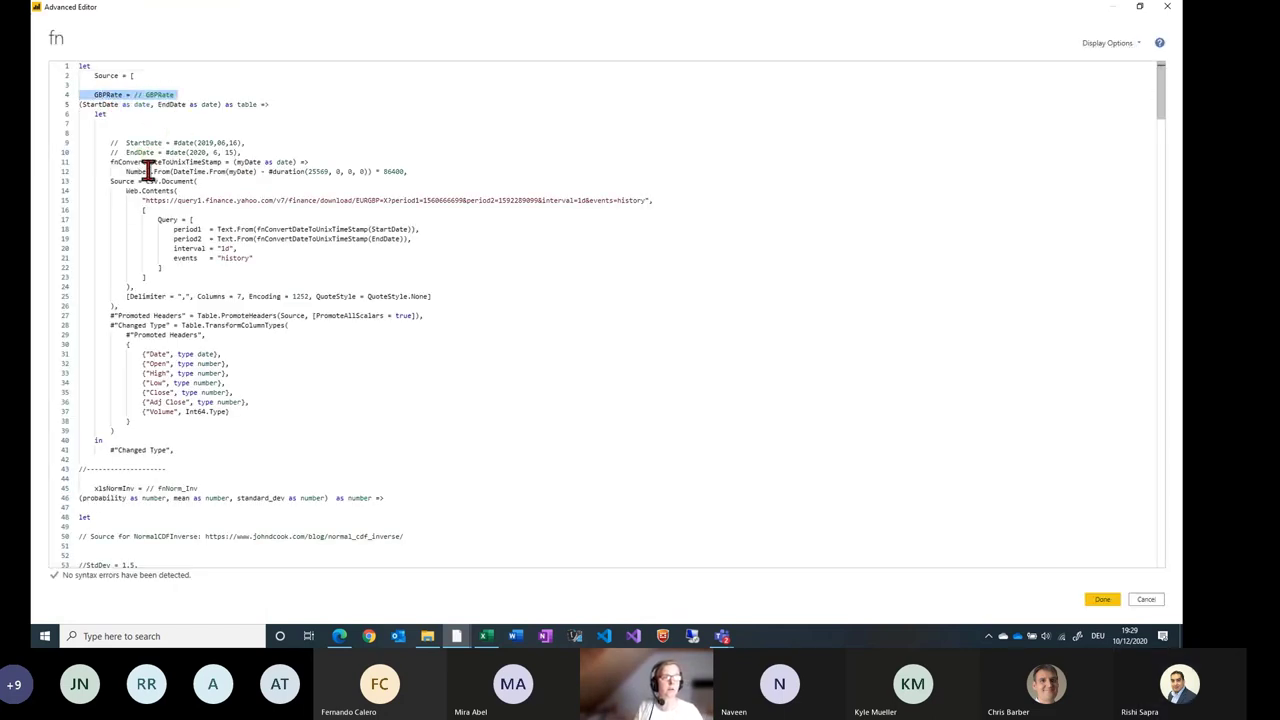
pyautogui.moveTo(179, 200); pyautogui.dragTo(234, 200)
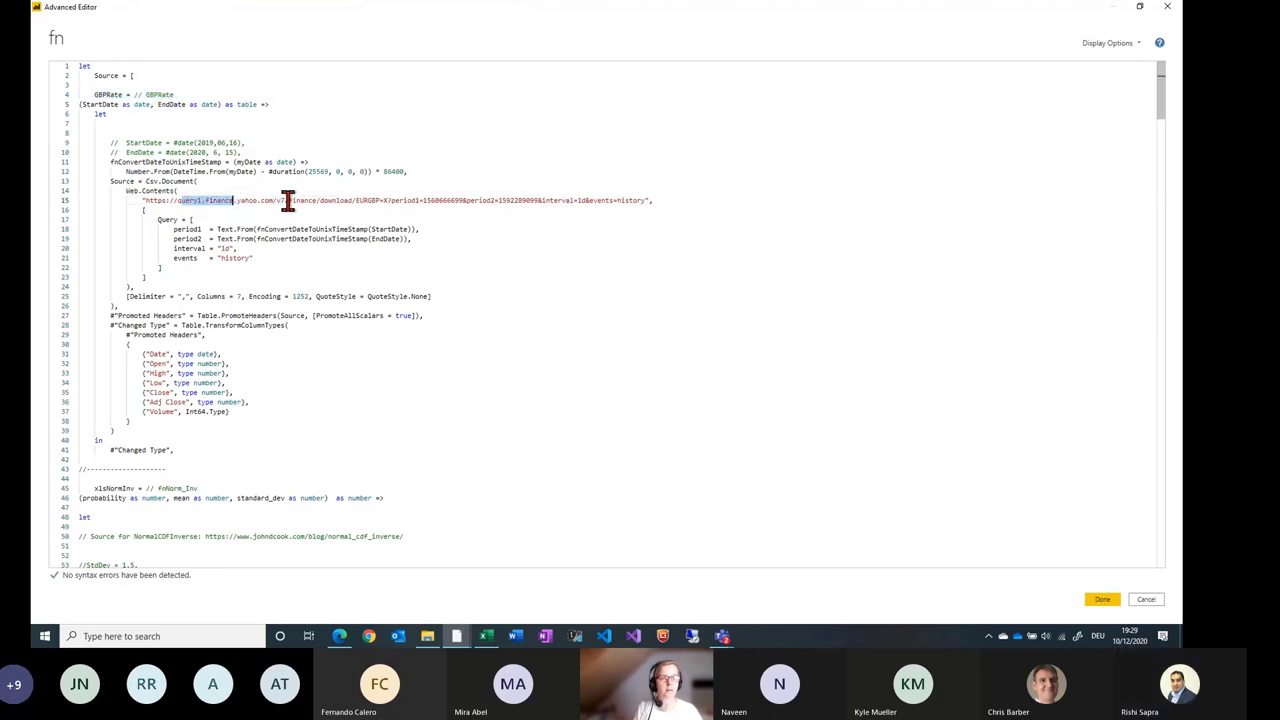
pyautogui.click(288, 200)
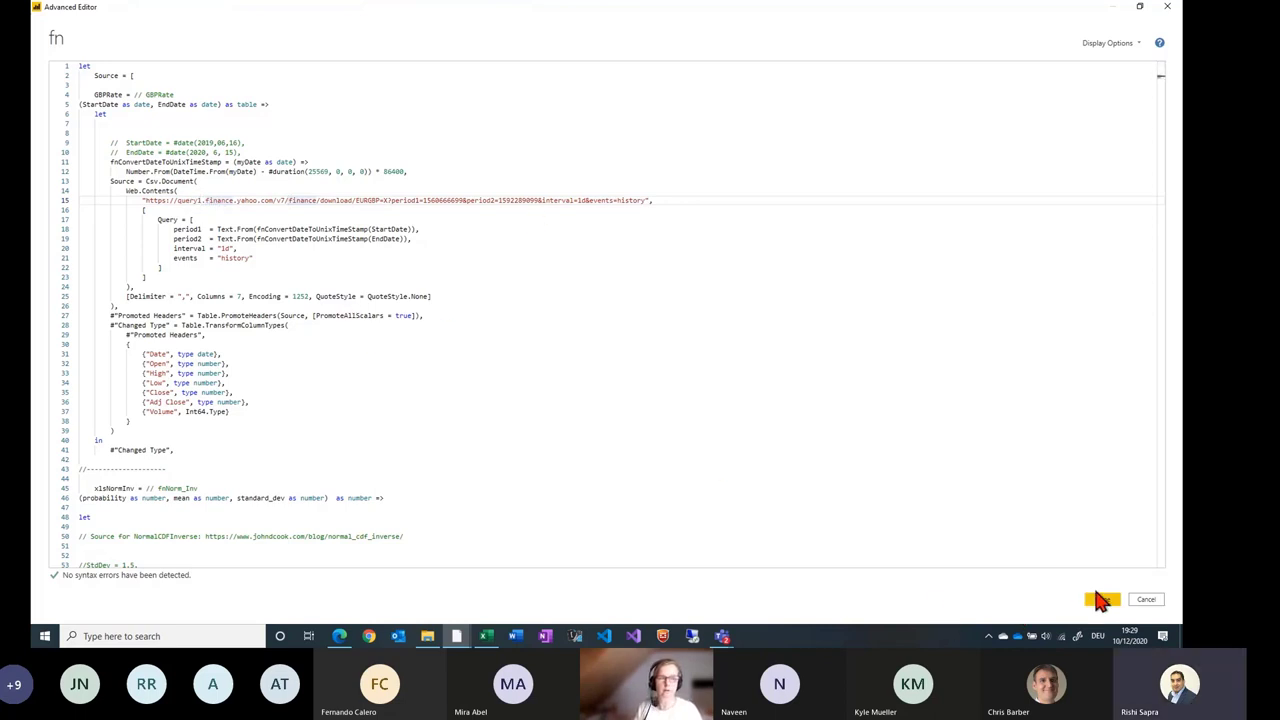
pyautogui.click(1149, 602)
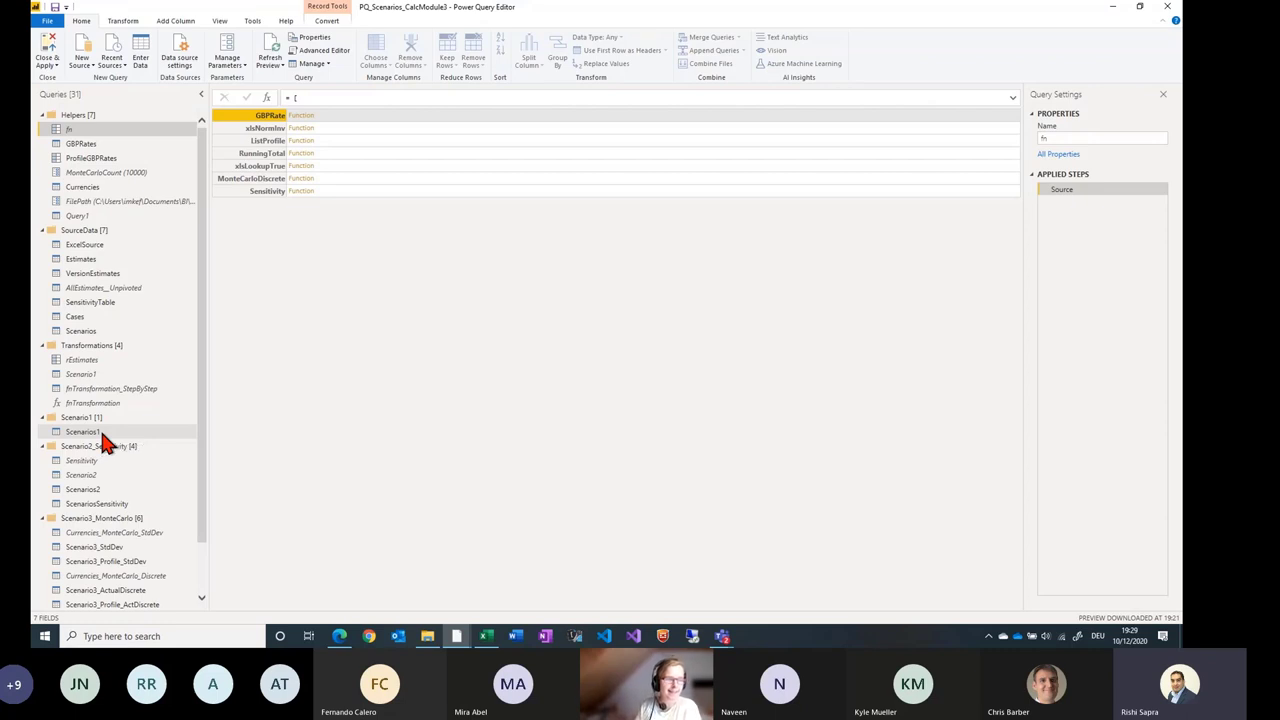
# Check Scenarios1's null Printing costs fix_EUR value, then switch to the Sensitivity query.
pyautogui.scroll(-2, 100, 430)
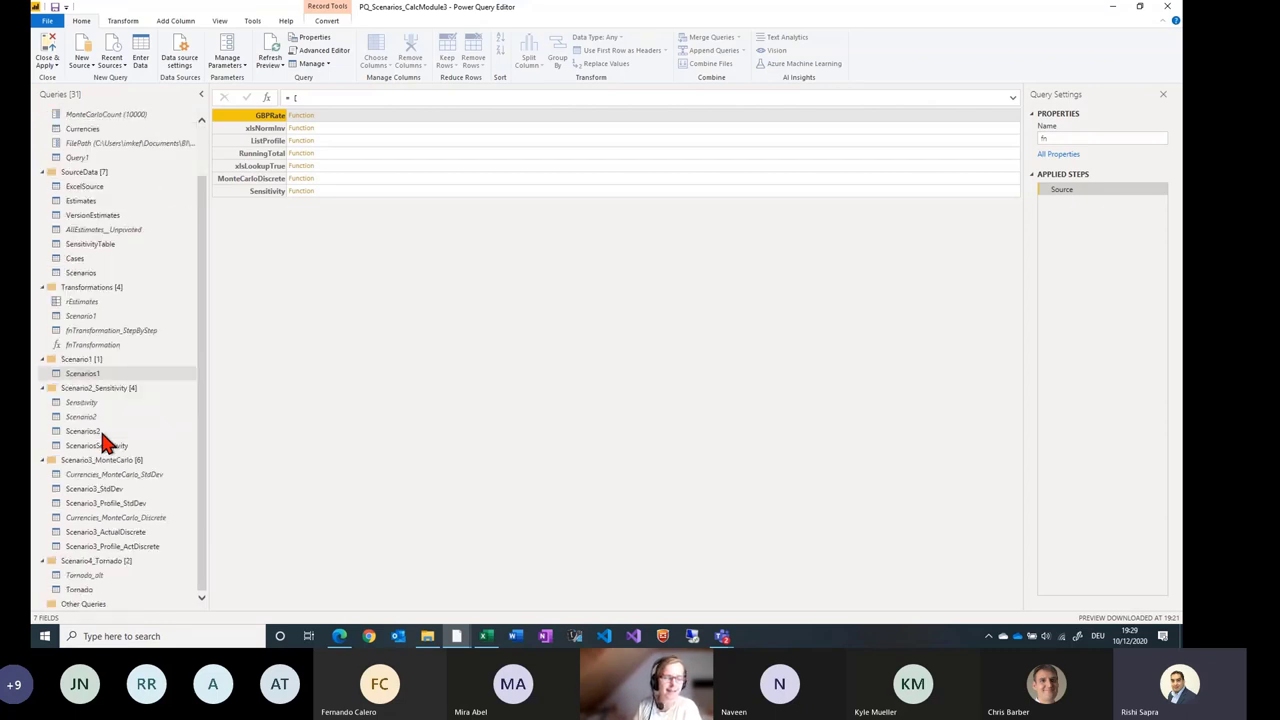
pyautogui.click(109, 377)
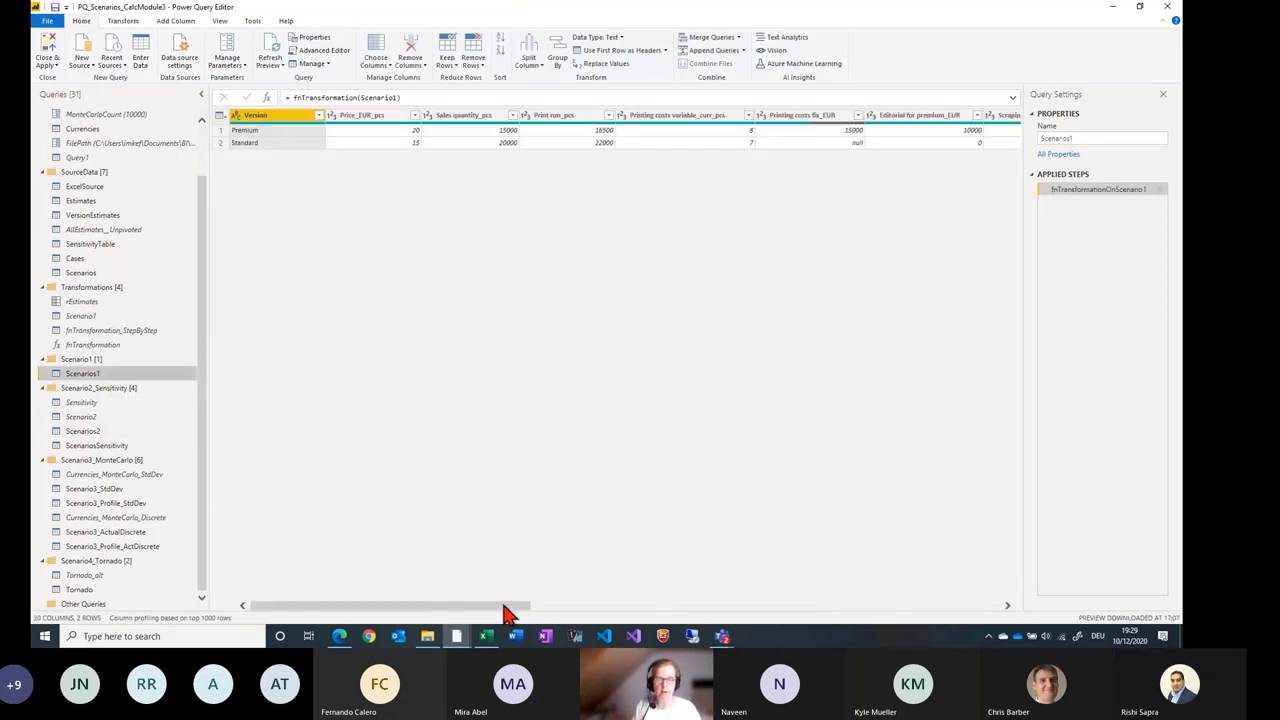
pyautogui.moveTo(454, 640)
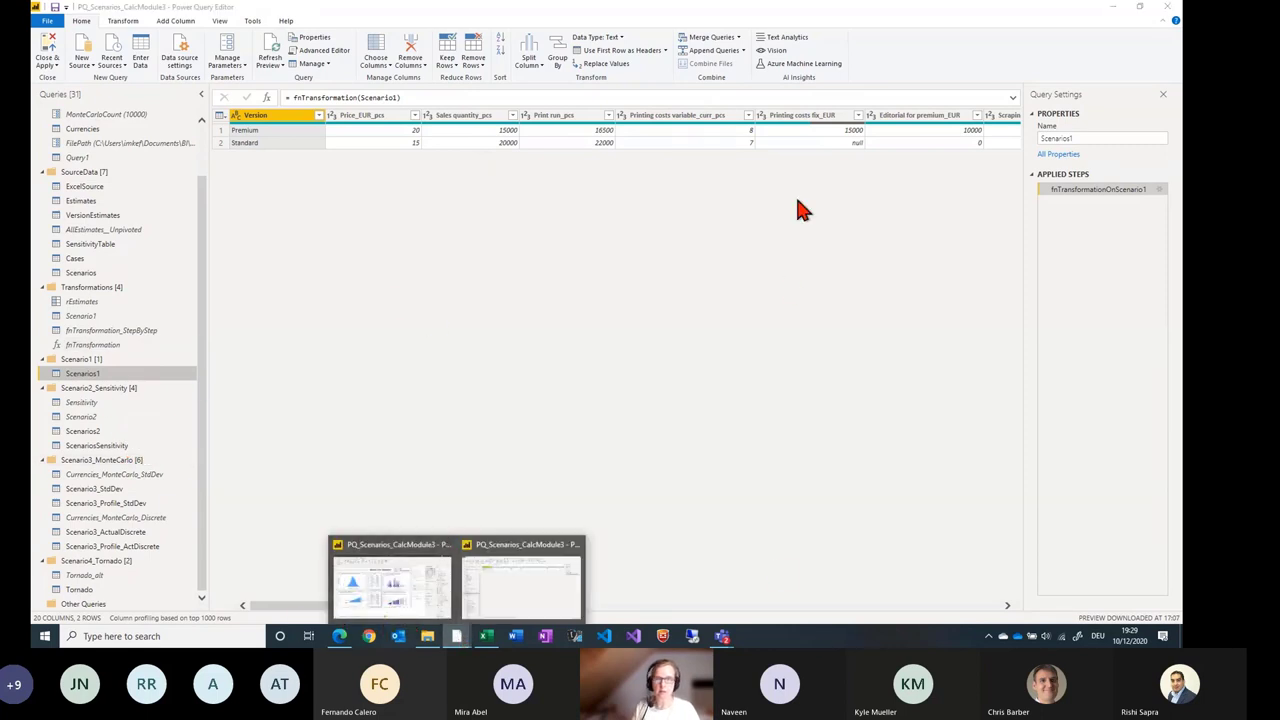
pyautogui.click(840, 138)
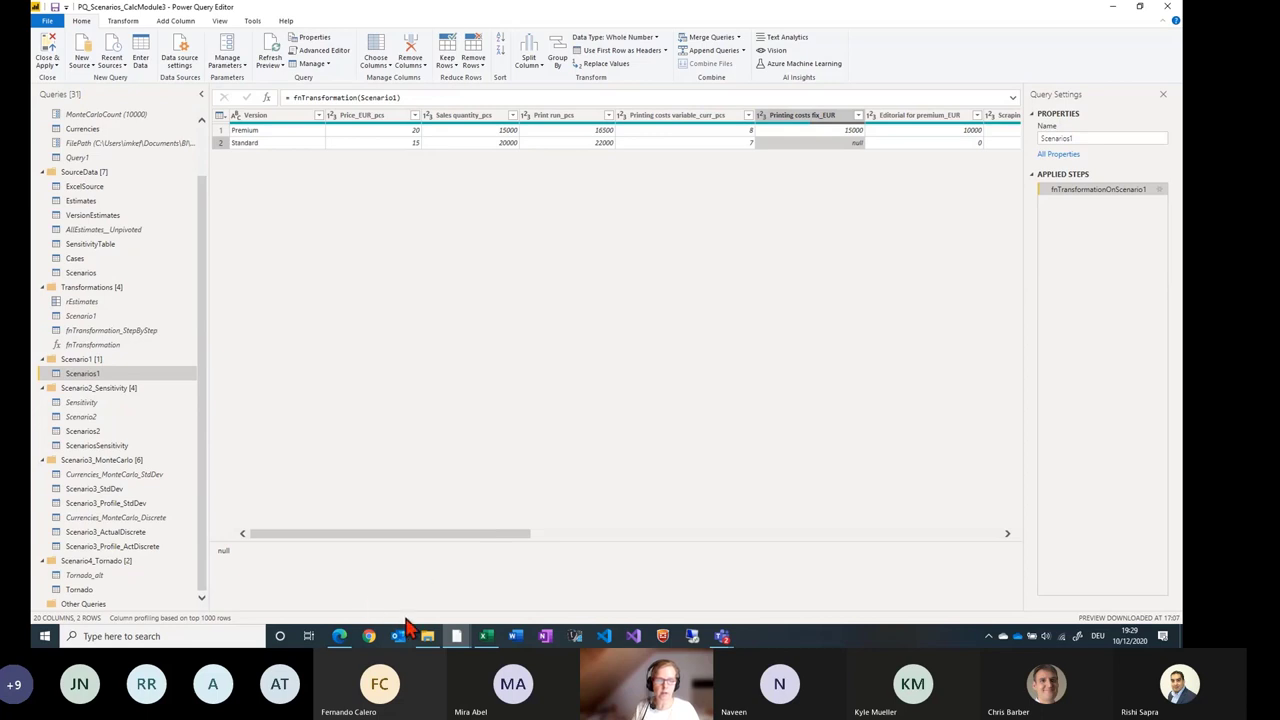
pyautogui.click(130, 404)
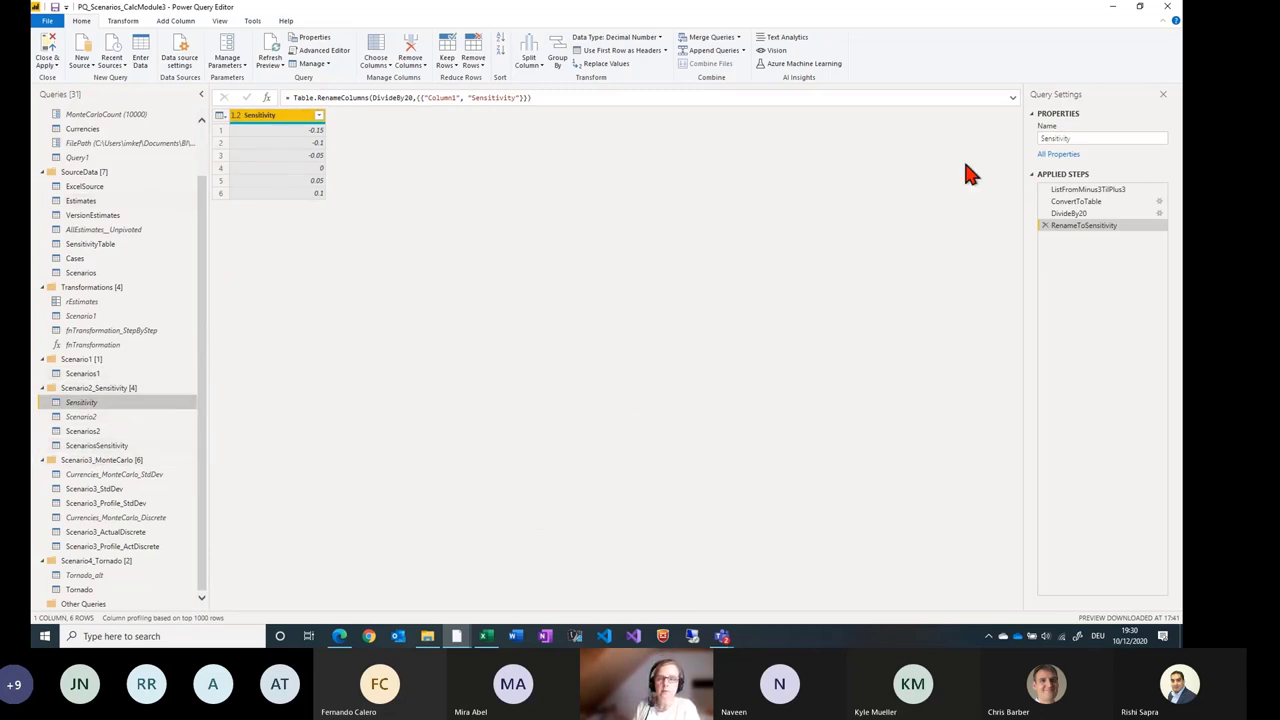
# Step through Sensitivity's list -3 to 2, one-column table, divide-by-20 and rename steps, then open Scenario2.
pyautogui.click(1063, 191)
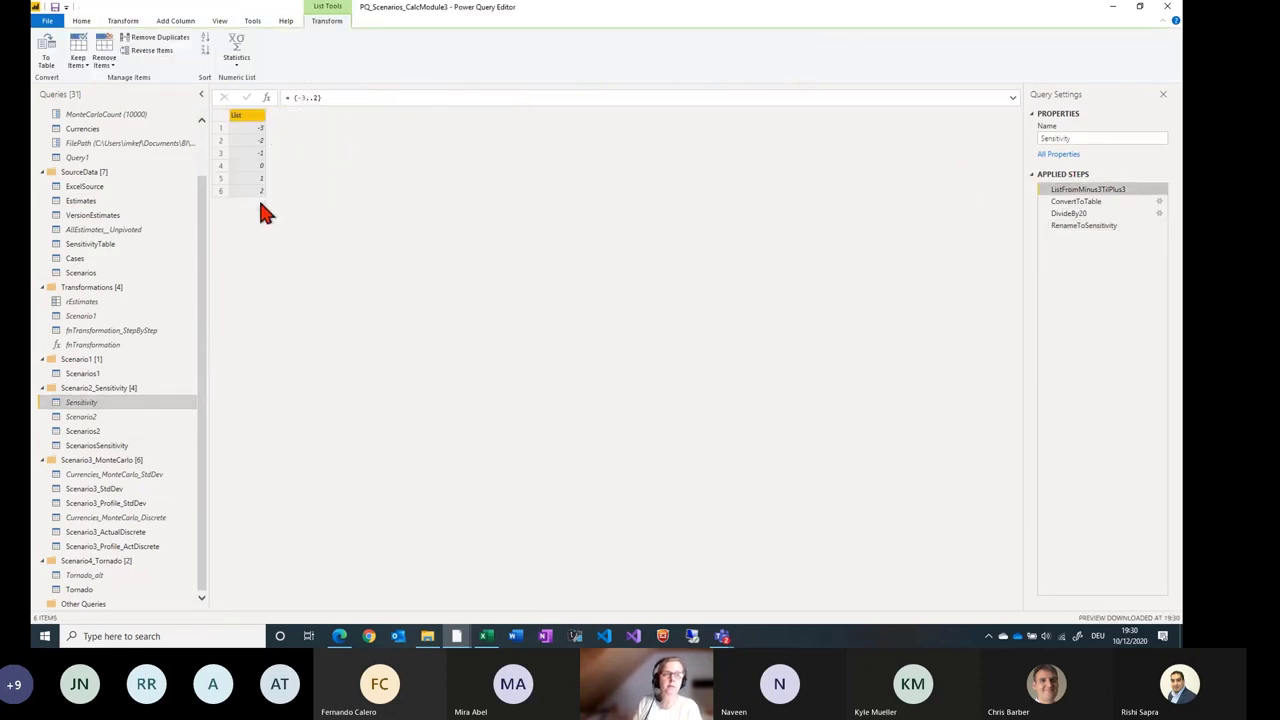
pyautogui.click(1078, 203)
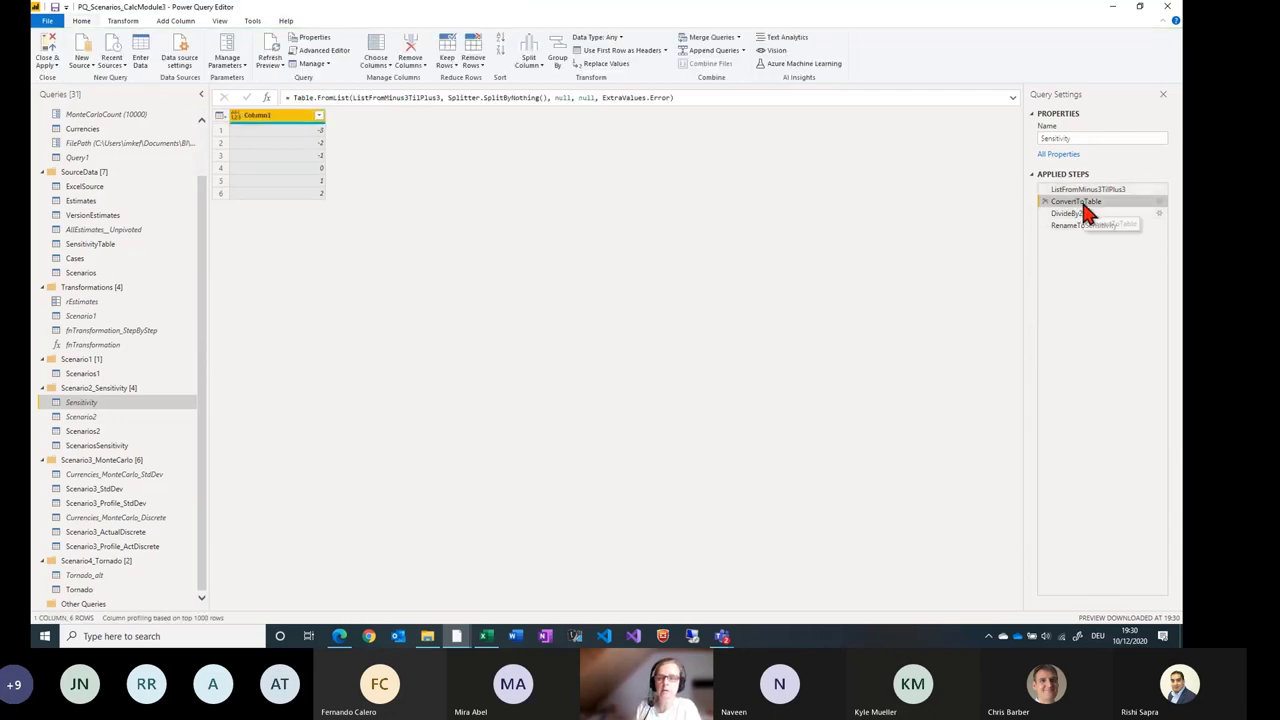
pyautogui.click(1086, 214)
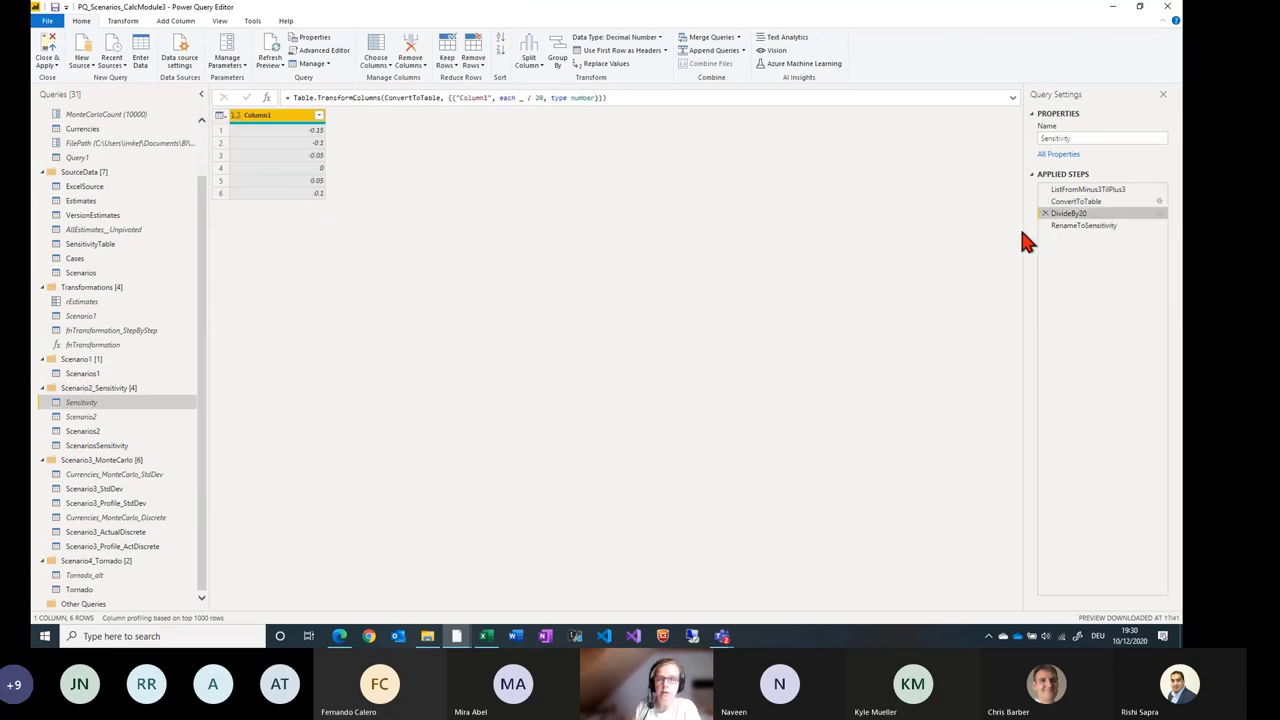
pyautogui.click(1072, 226)
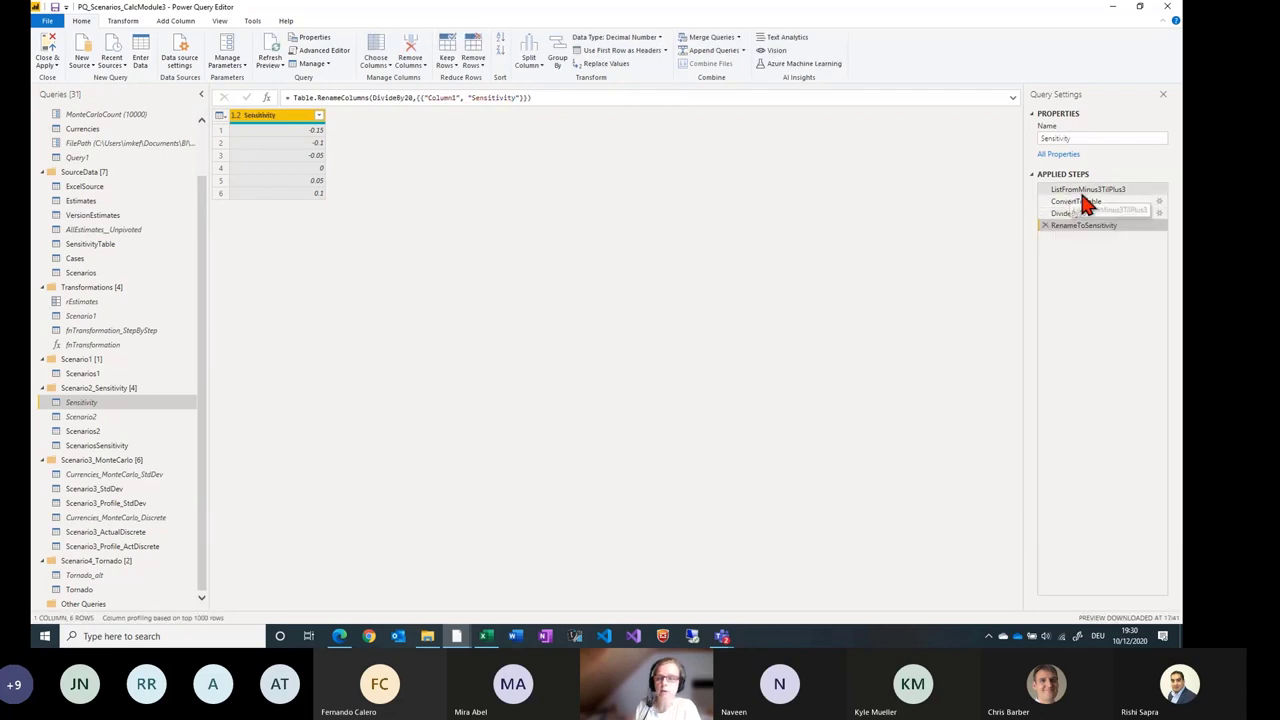
pyautogui.click(1088, 203)
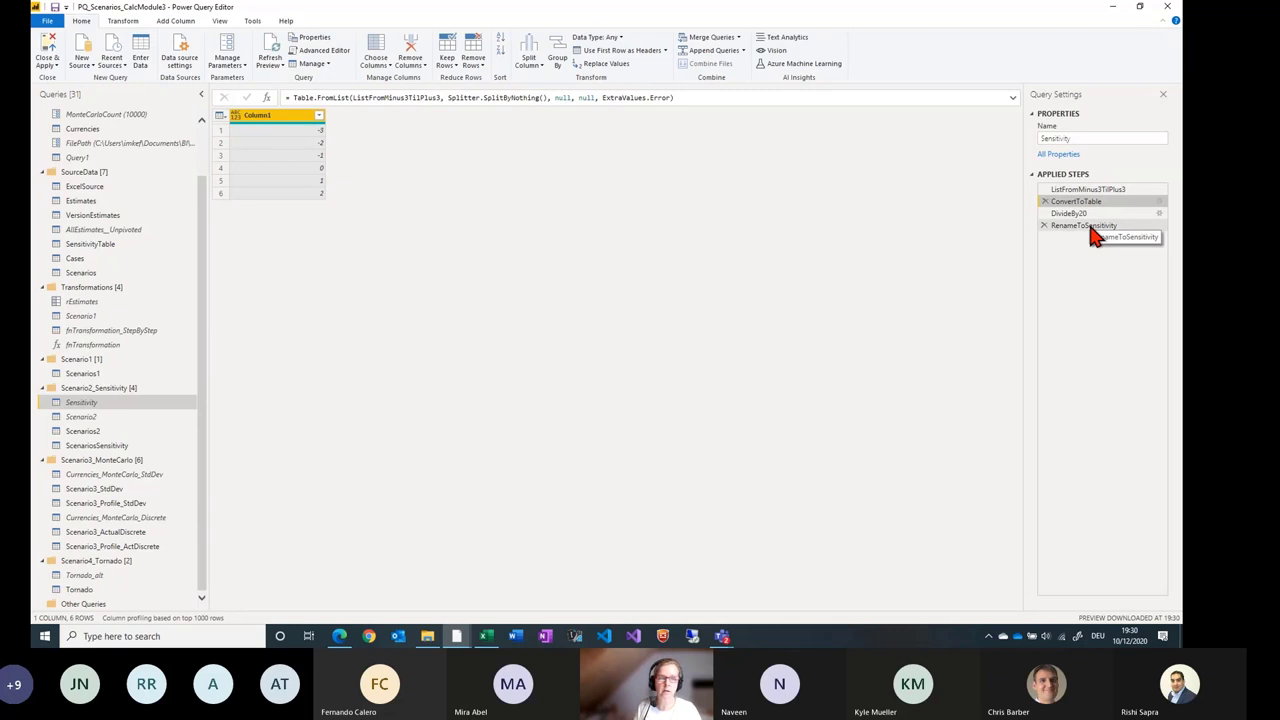
pyautogui.click(1093, 228)
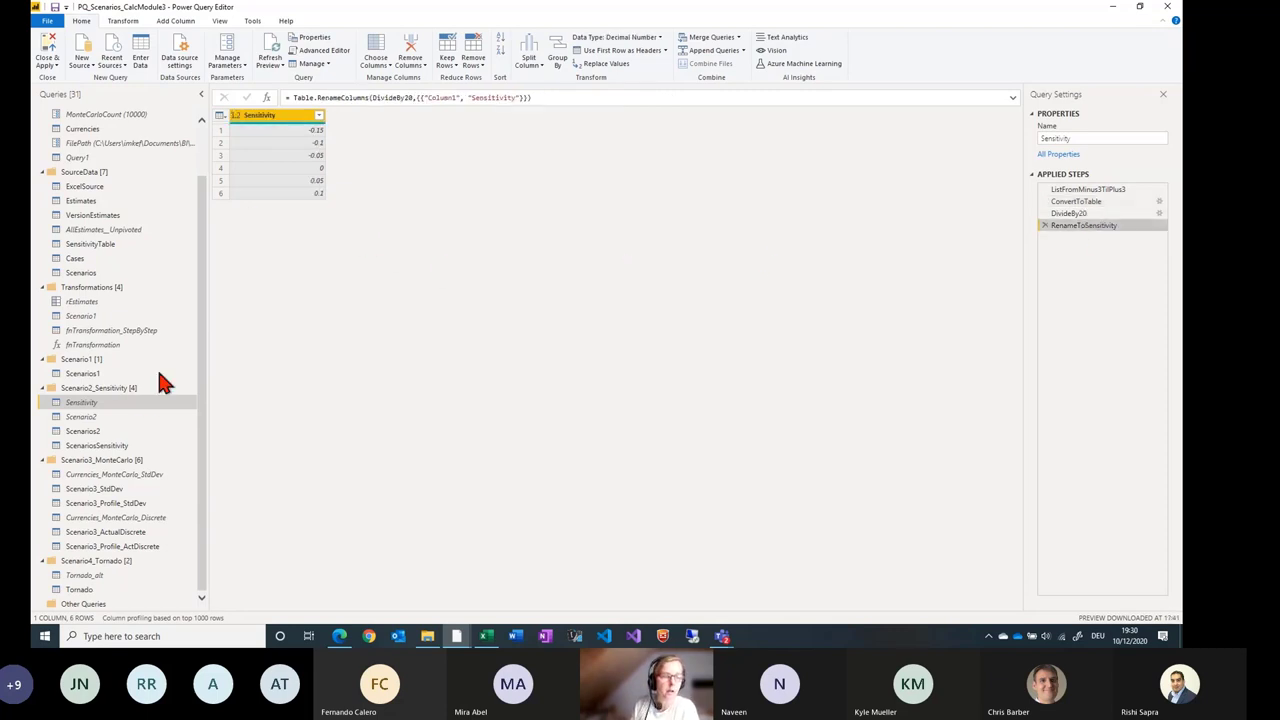
pyautogui.click(100, 424)
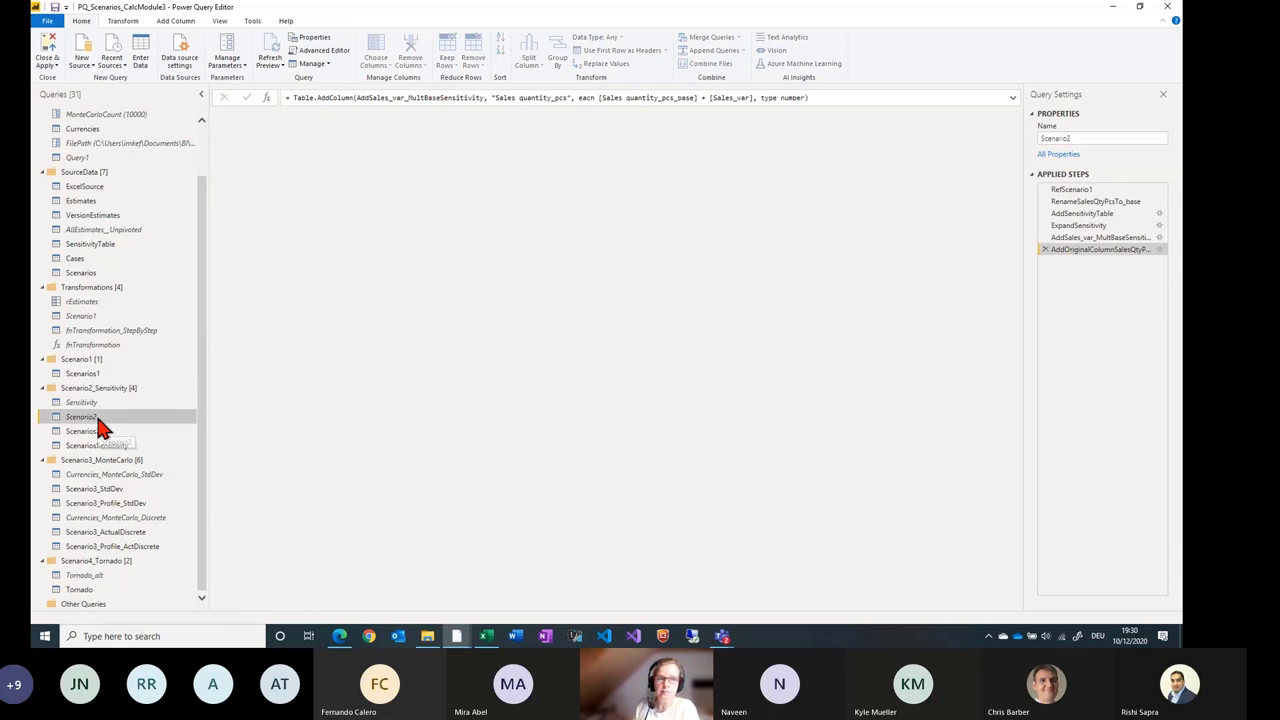
# Preview Scenario2's early steps up to the nested Sensitivity table showing its six values.
pyautogui.click(1075, 190)
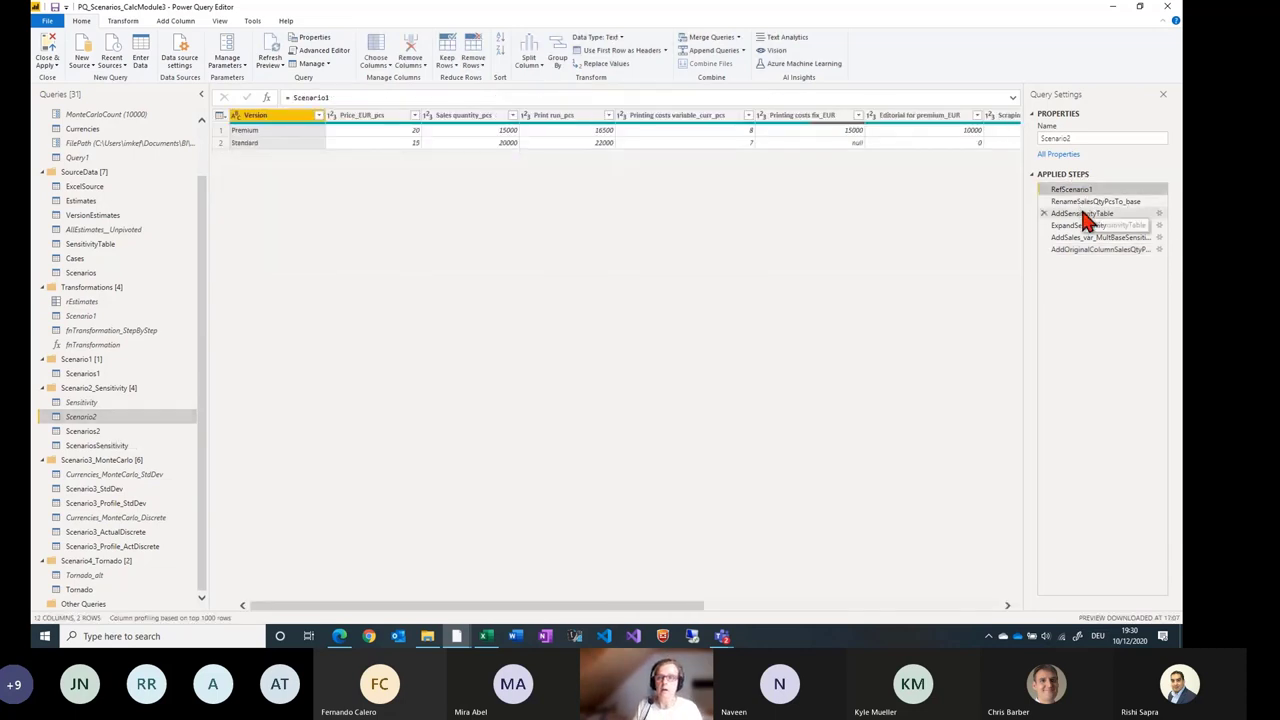
pyautogui.click(1090, 202)
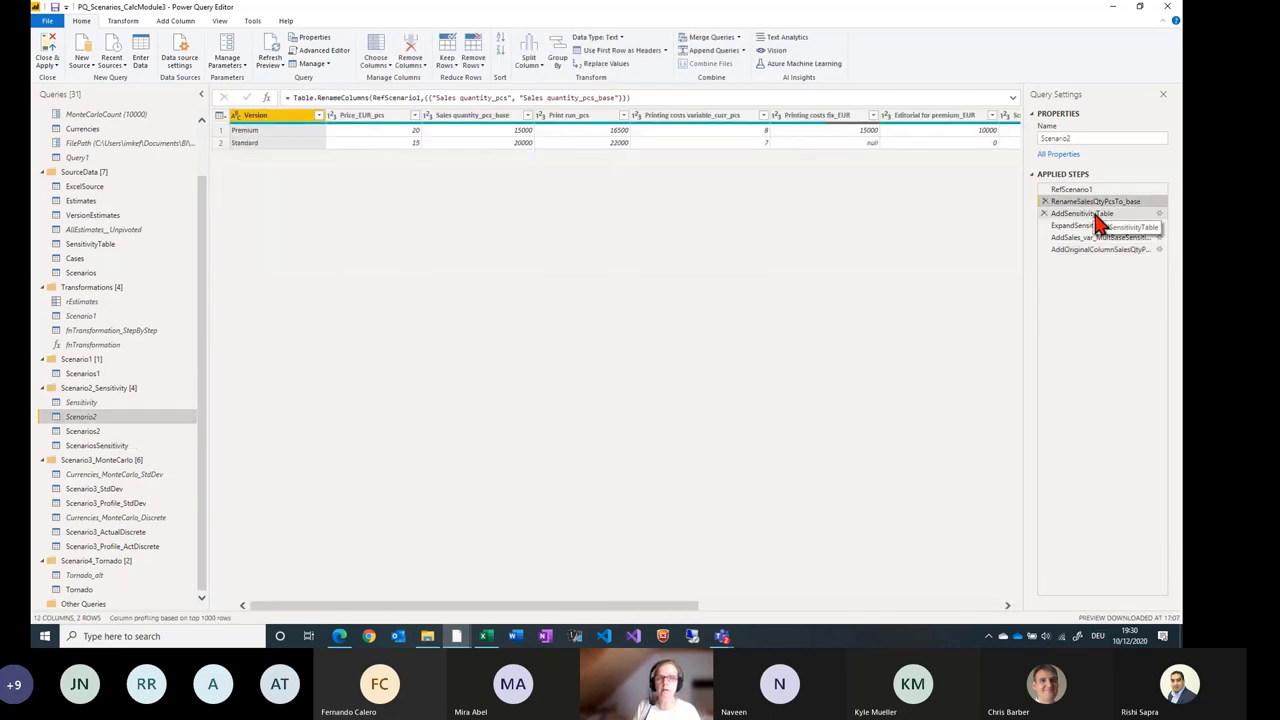
pyautogui.click(1097, 216)
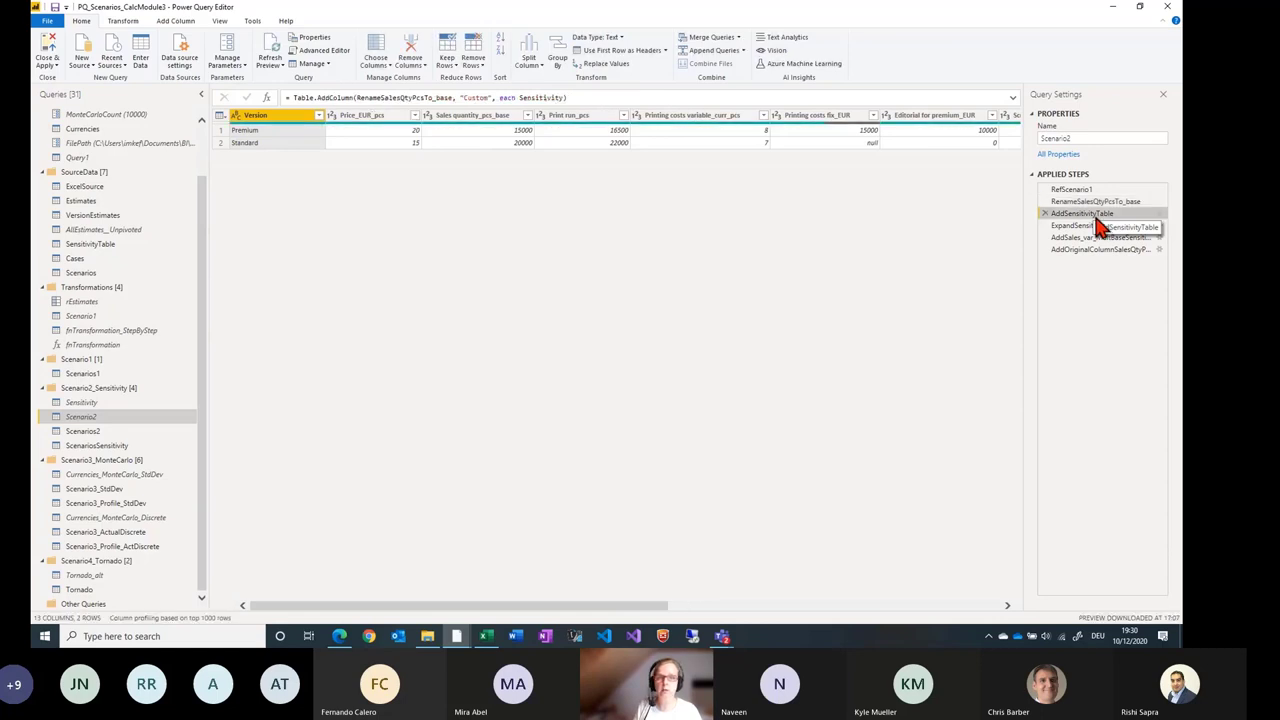
pyautogui.moveTo(655, 612); pyautogui.dragTo(990, 612)
pyautogui.click(959, 130)
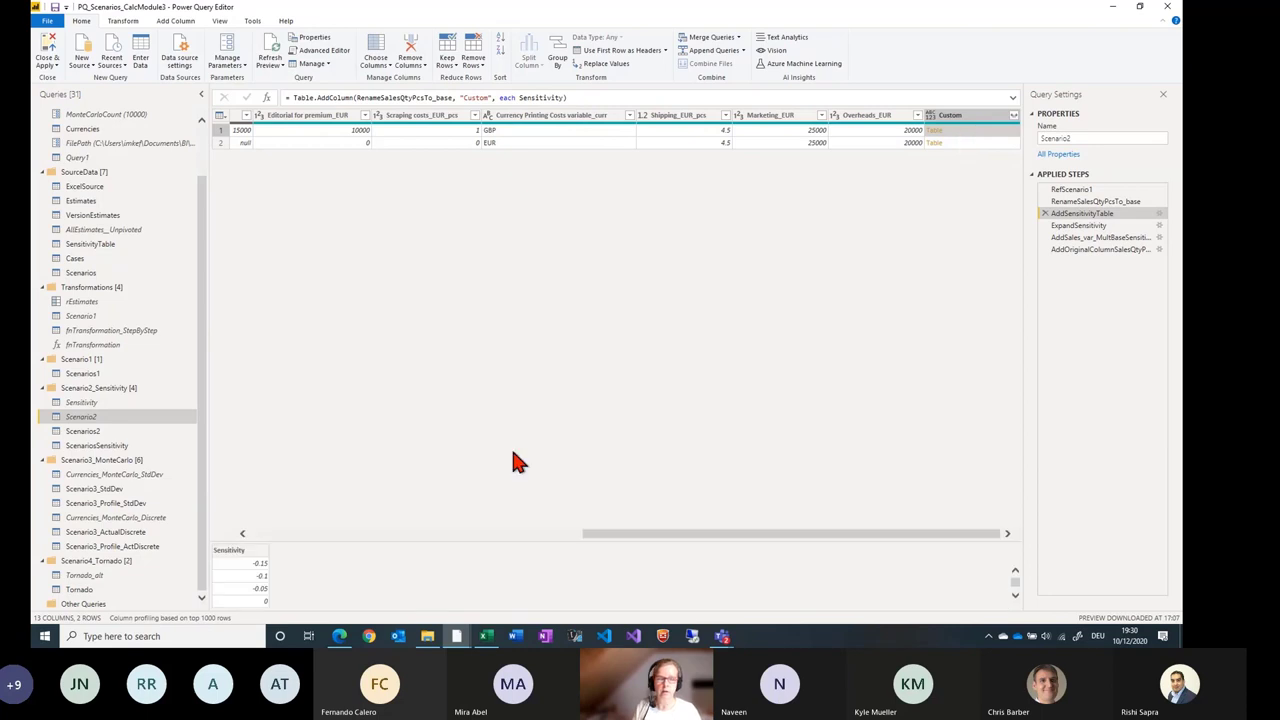
pyautogui.moveTo(397, 541); pyautogui.dragTo(385, 440)
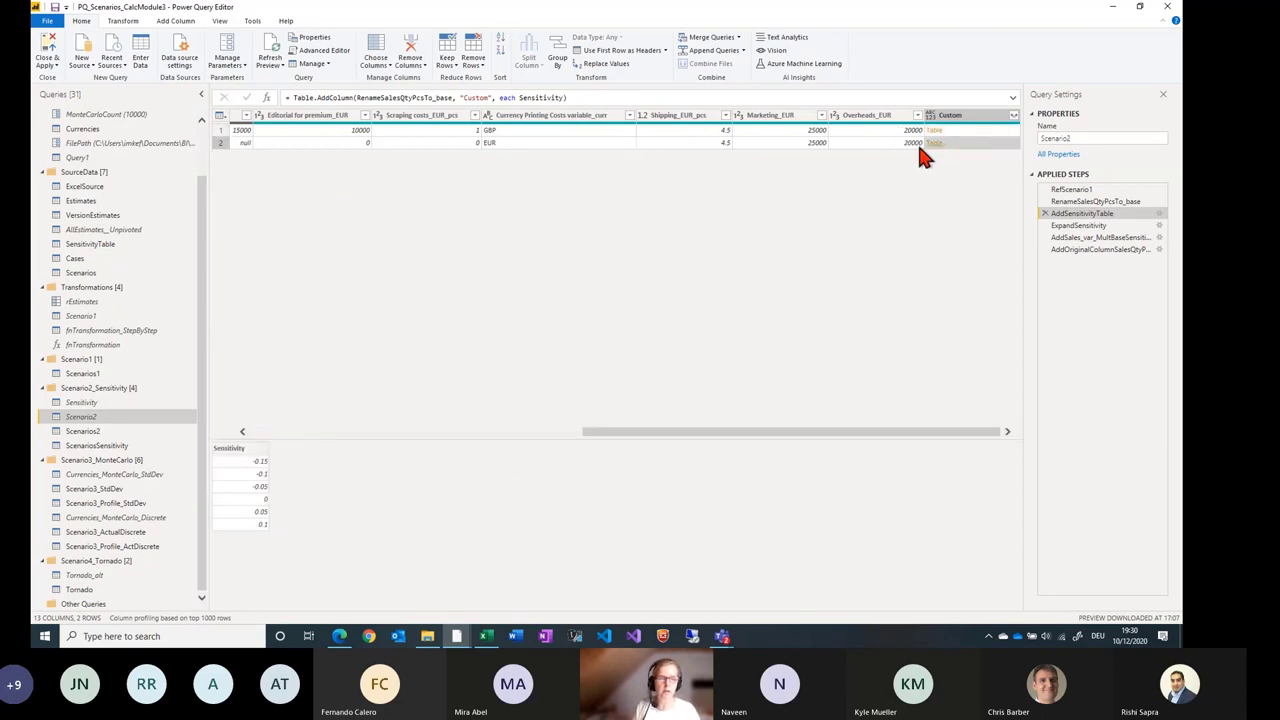
# Step through ExpandSensitivity, Sales_var and Sales quantity_pcs, checking first values -2250 and 12750.
pyautogui.click(1062, 227)
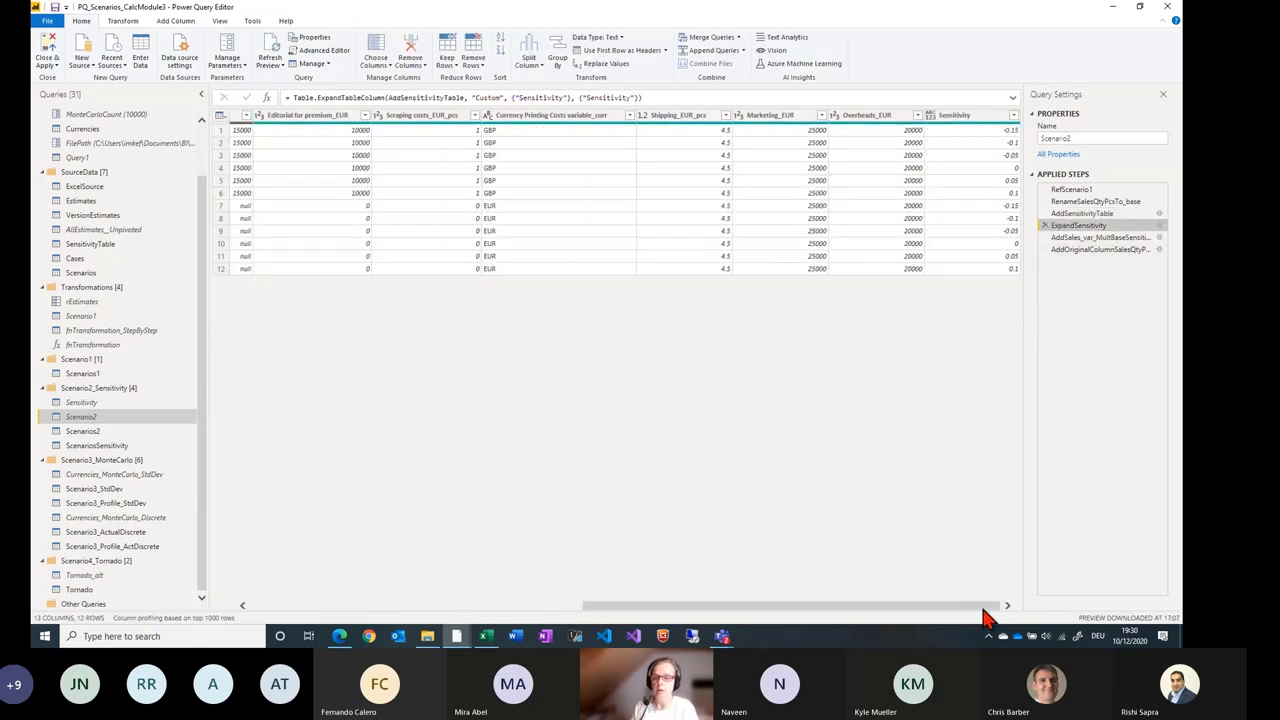
pyautogui.click(1082, 240)
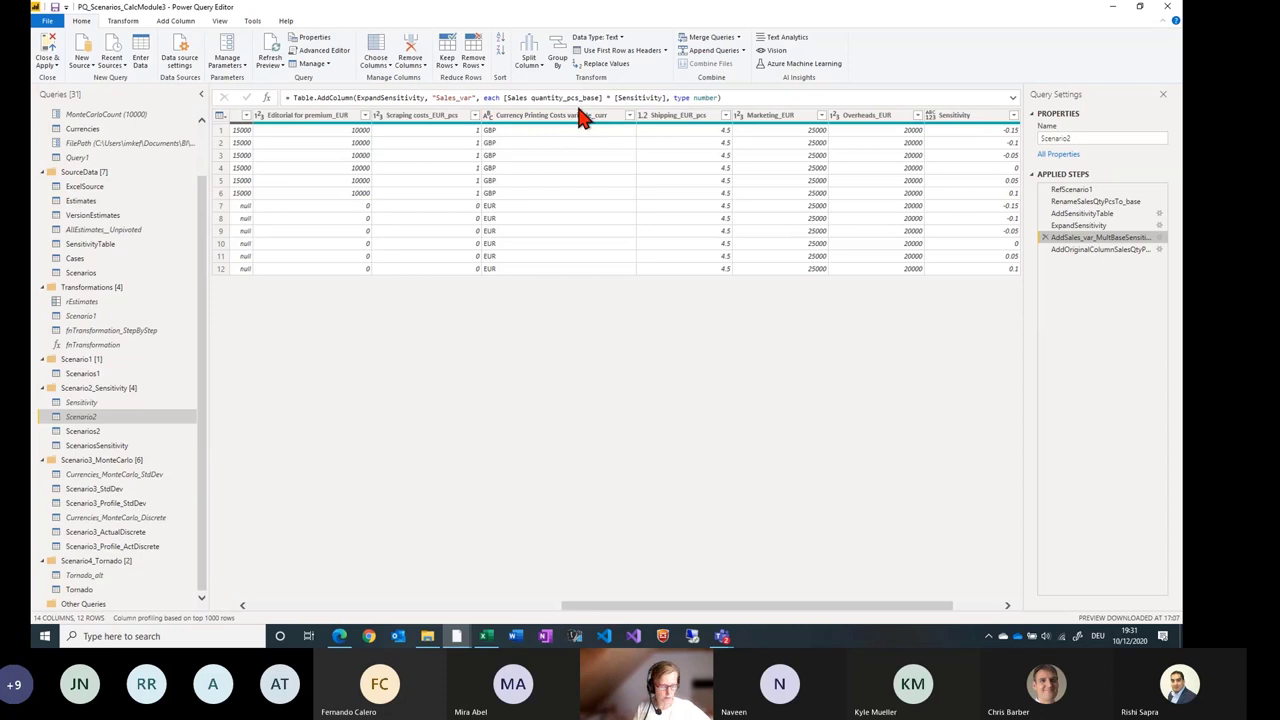
pyautogui.hotkey('ctrl', 'F1')
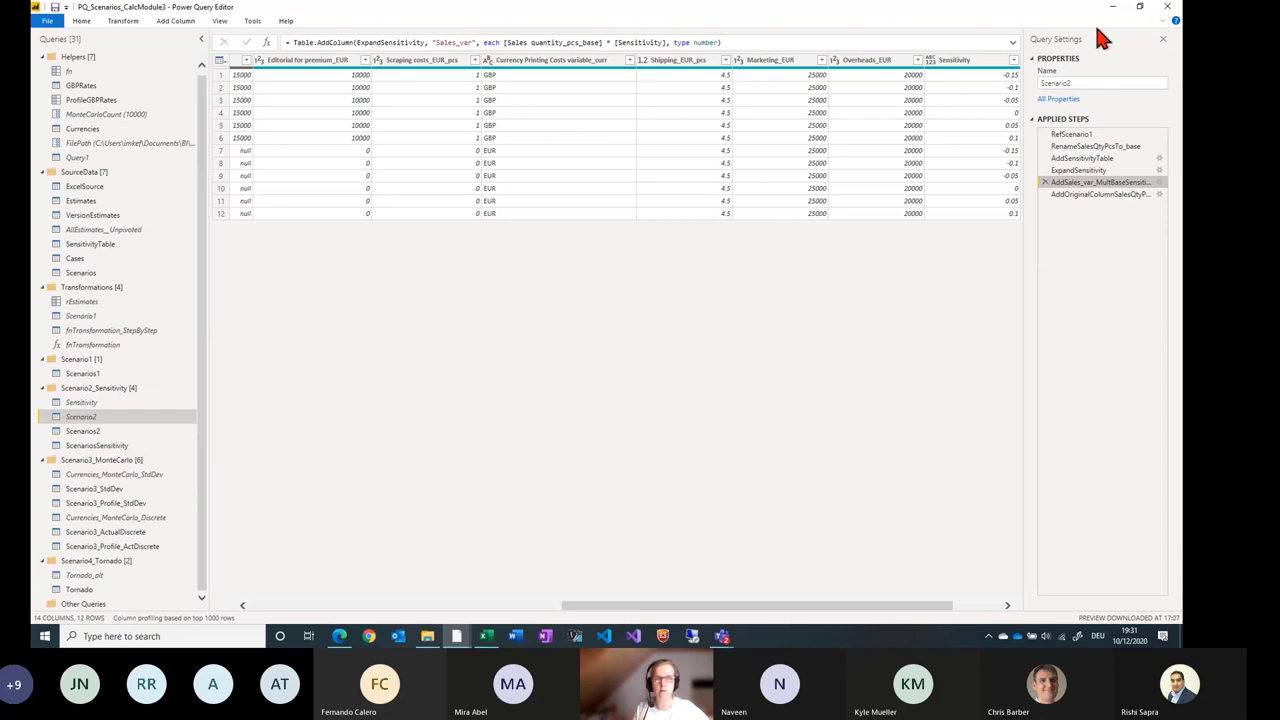
pyautogui.click(1163, 27)
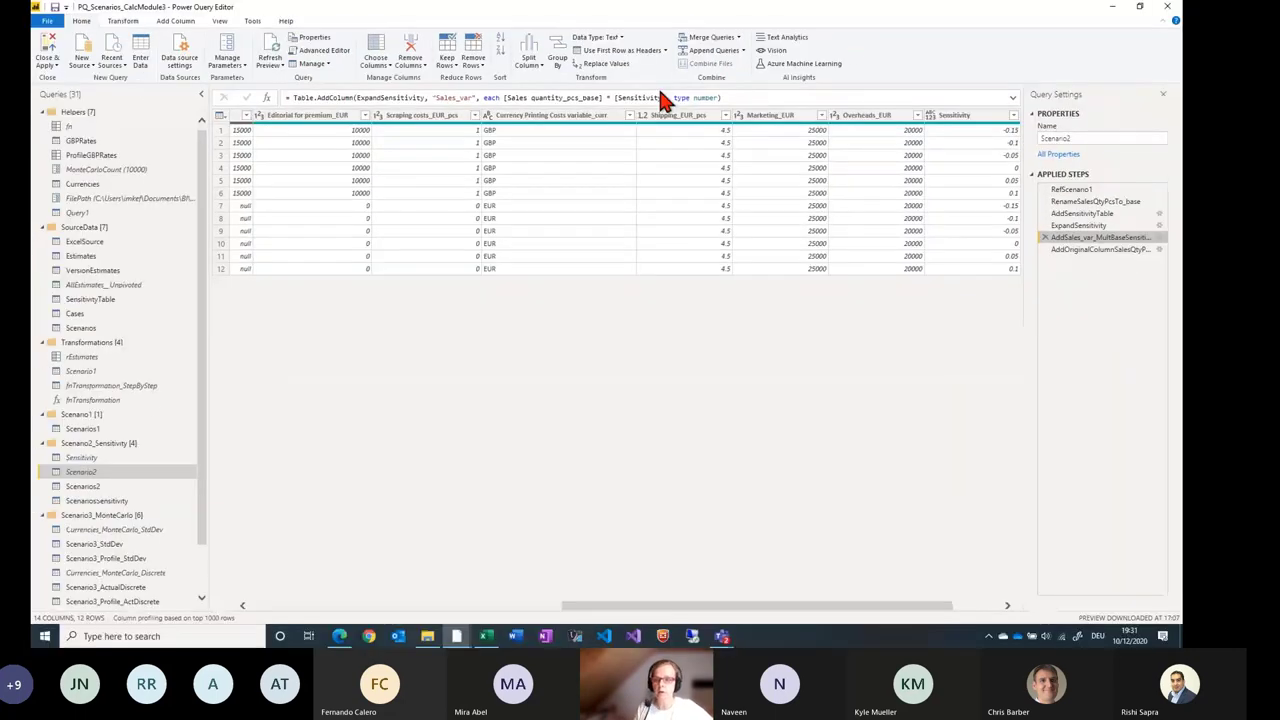
pyautogui.click(1005, 606)
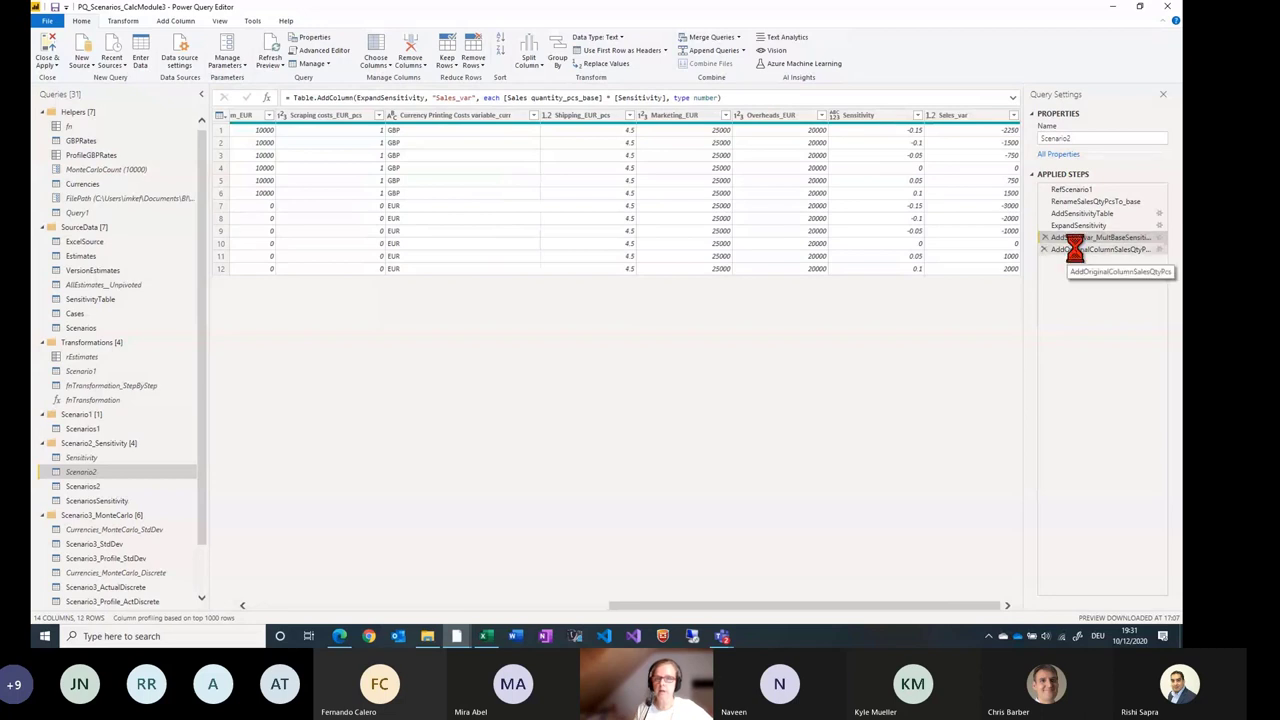
pyautogui.click(1074, 252)
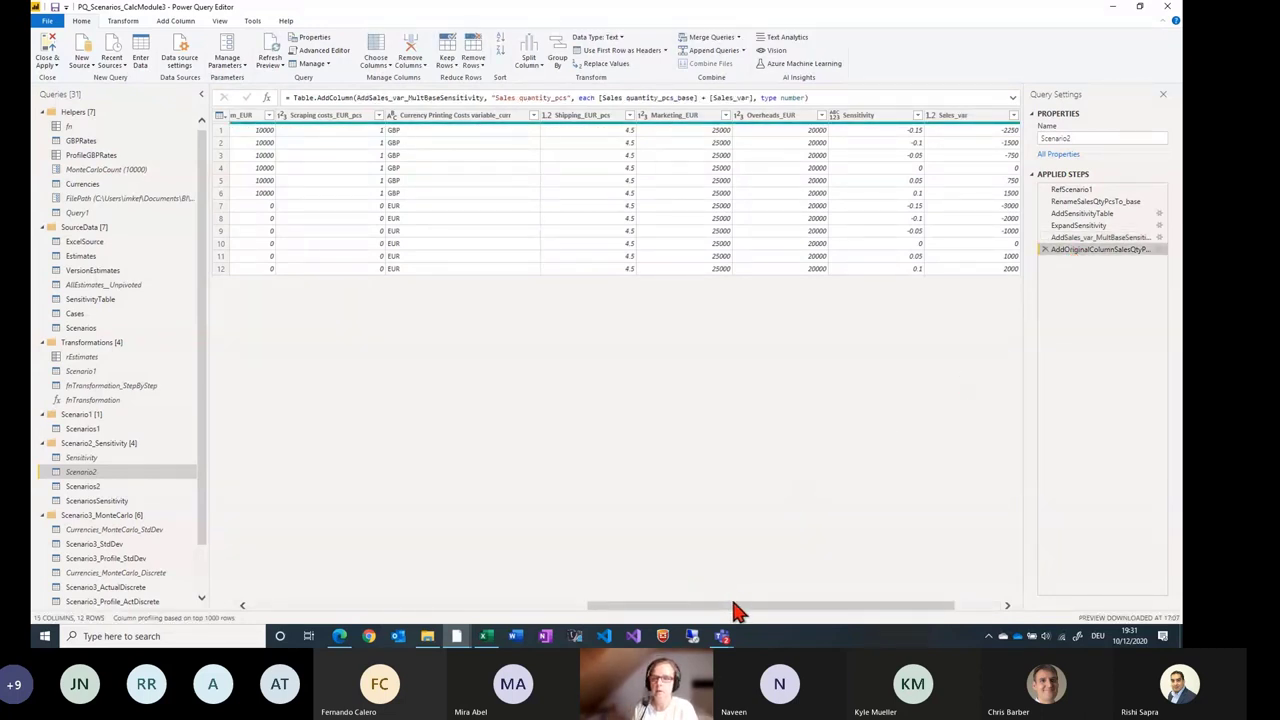
pyautogui.moveTo(735, 610); pyautogui.dragTo(820, 606)
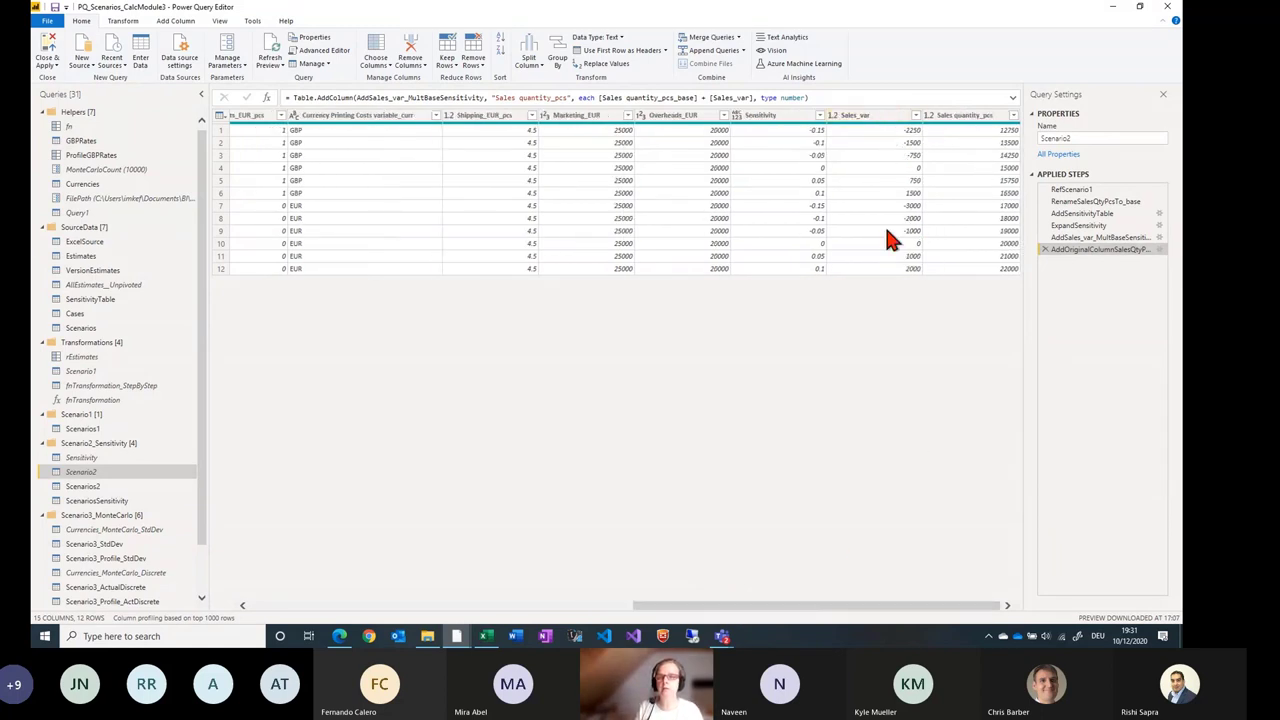
pyautogui.click(845, 133)
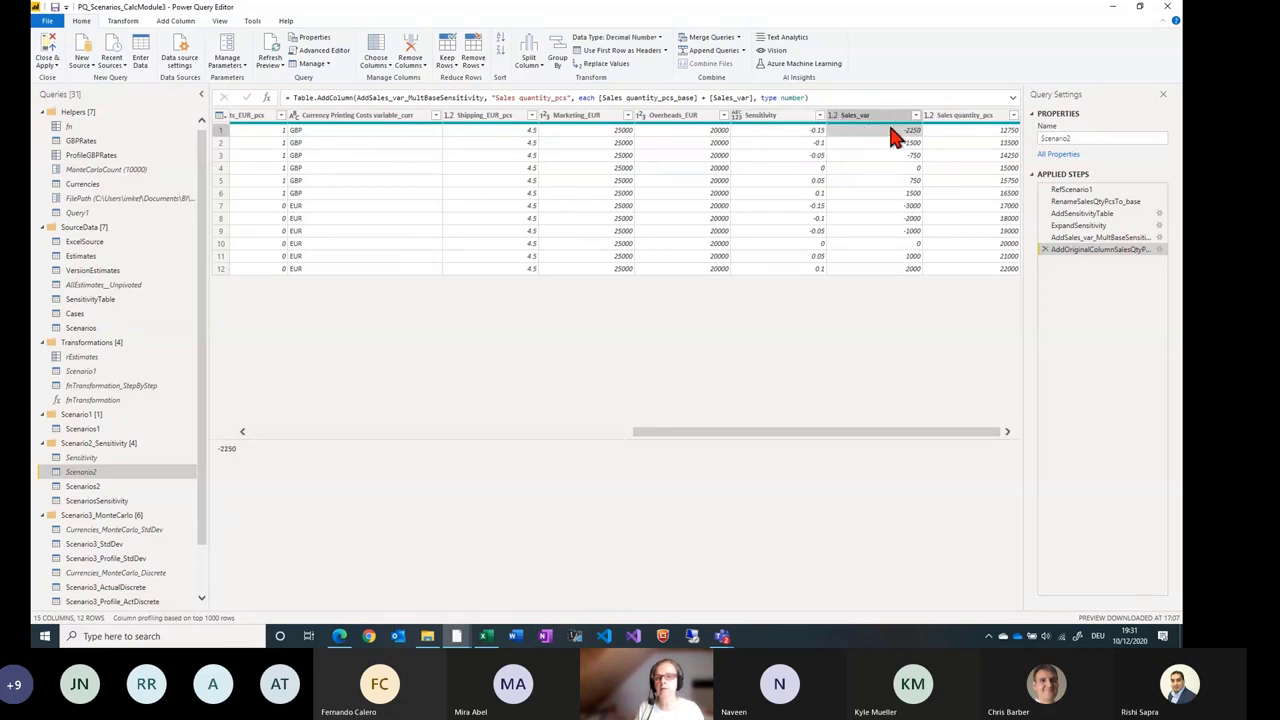
pyautogui.click(978, 133)
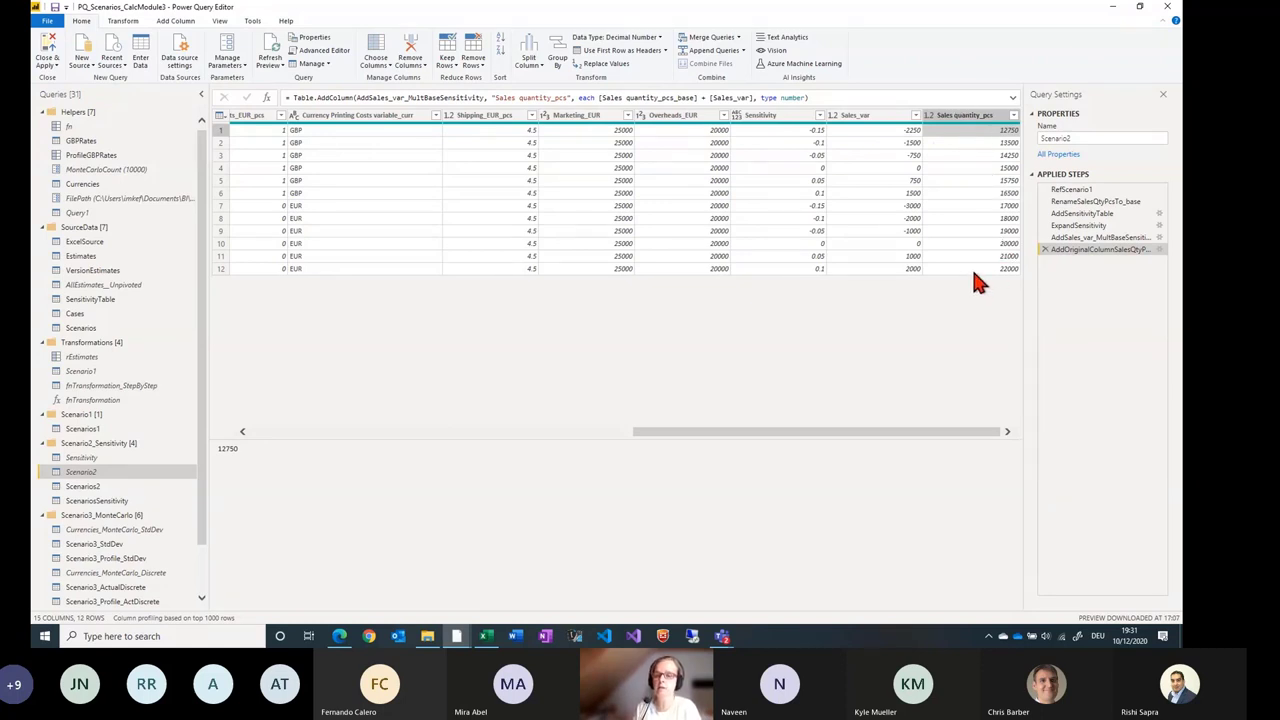
# Open Scenarios2 and preview its RefScenario2 and fnTransformation result steps.
pyautogui.click(113, 489)
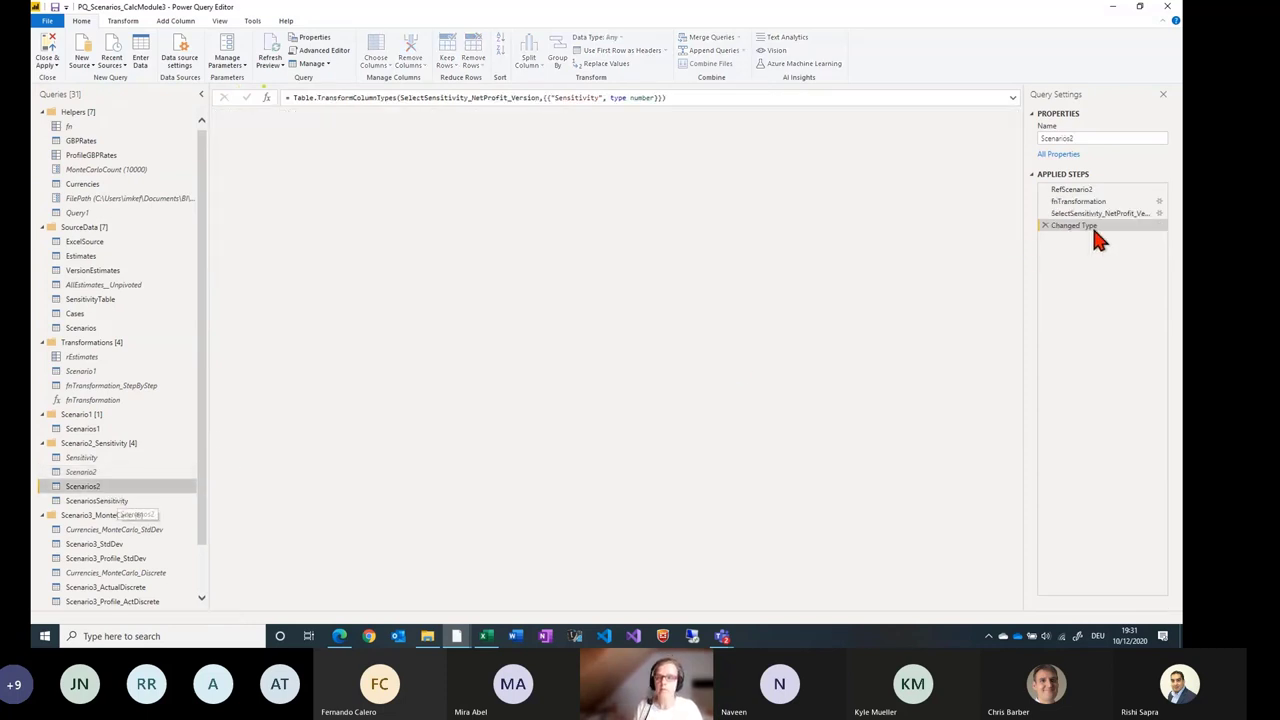
pyautogui.click(1093, 190)
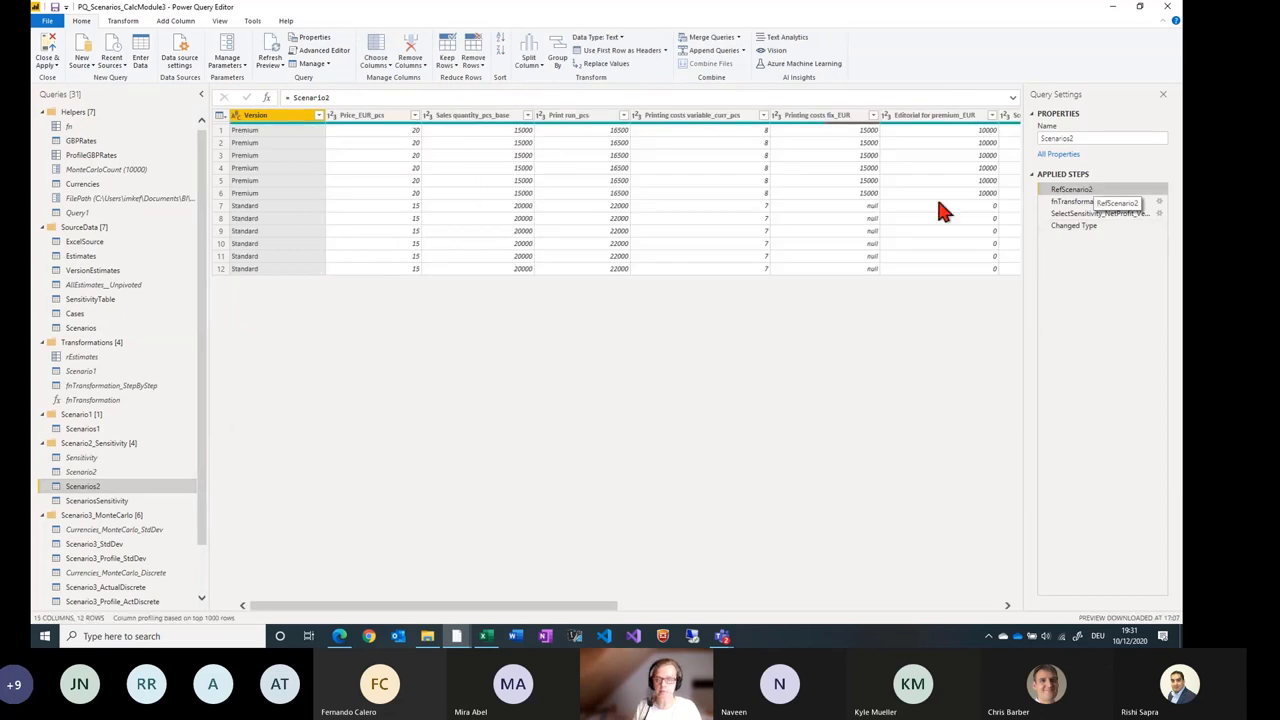
pyautogui.click(1076, 202)
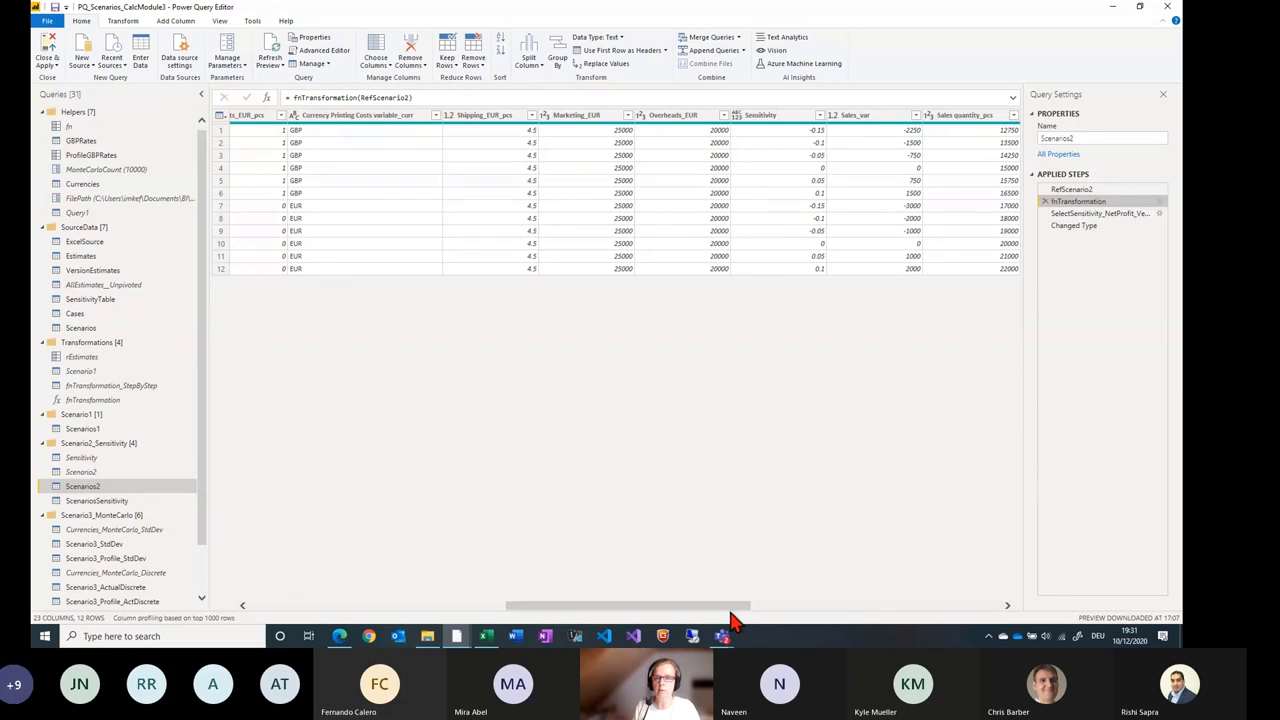
pyautogui.click(775, 605)
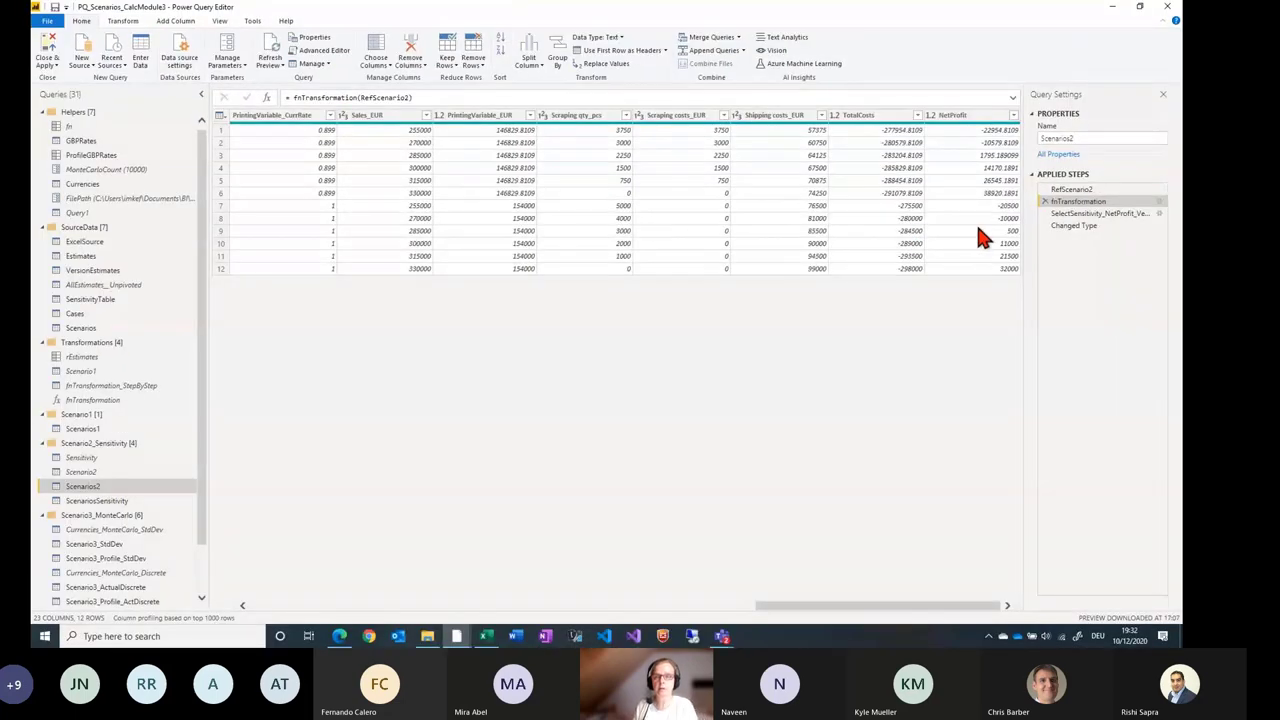
# Check the kept Sensitivity, NetProfit and Version columns and their types, then open ScenariosSensitivity.
pyautogui.click(1079, 215)
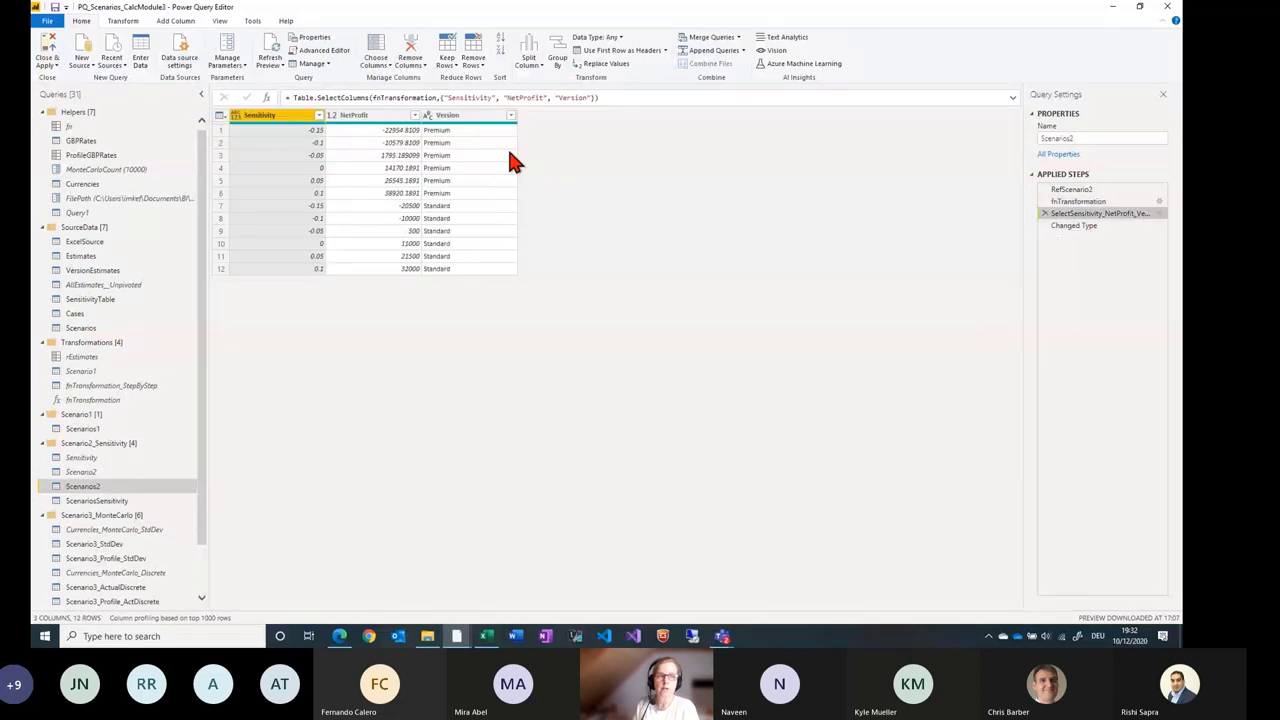
pyautogui.click(376, 117)
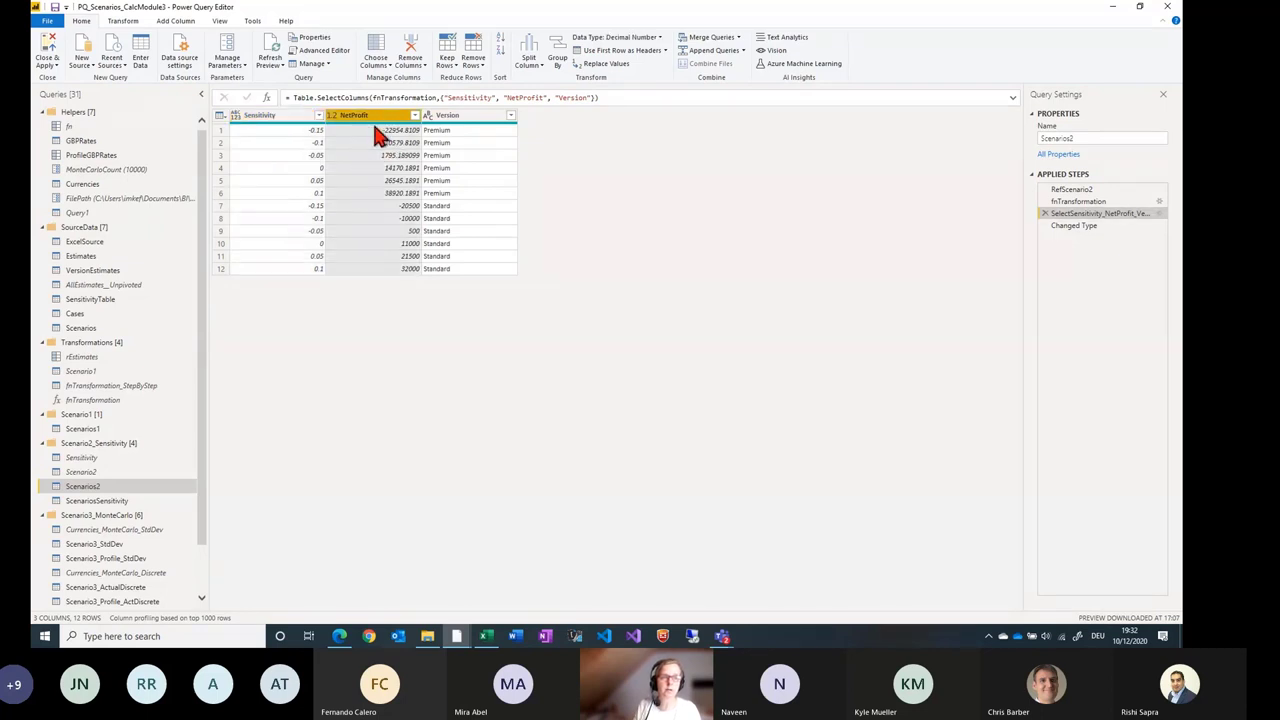
pyautogui.click(455, 118)
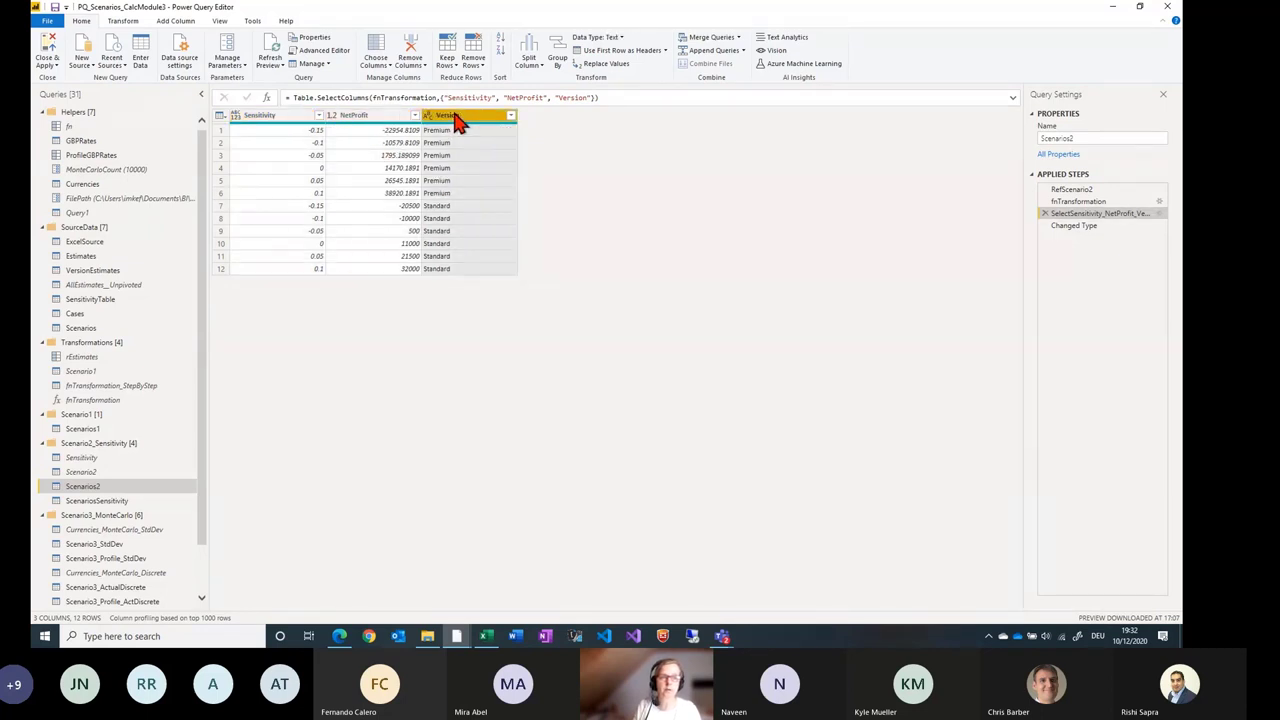
pyautogui.click(1077, 229)
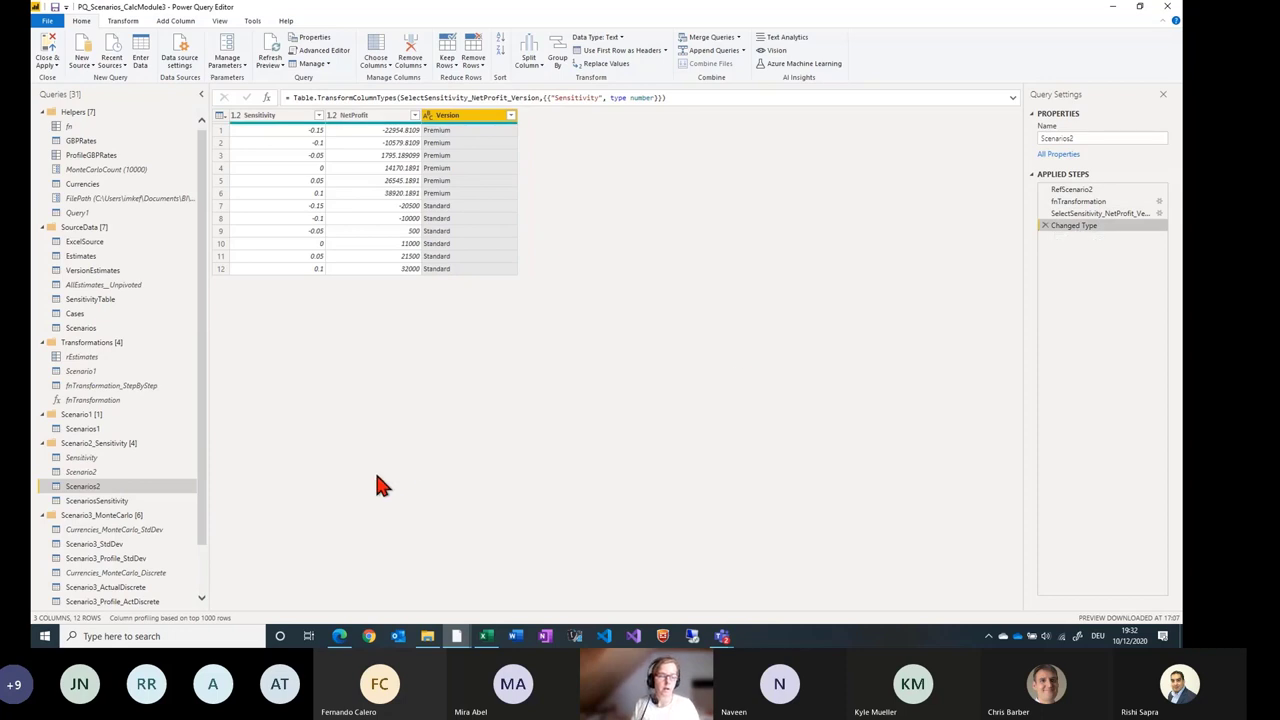
pyautogui.click(131, 501)
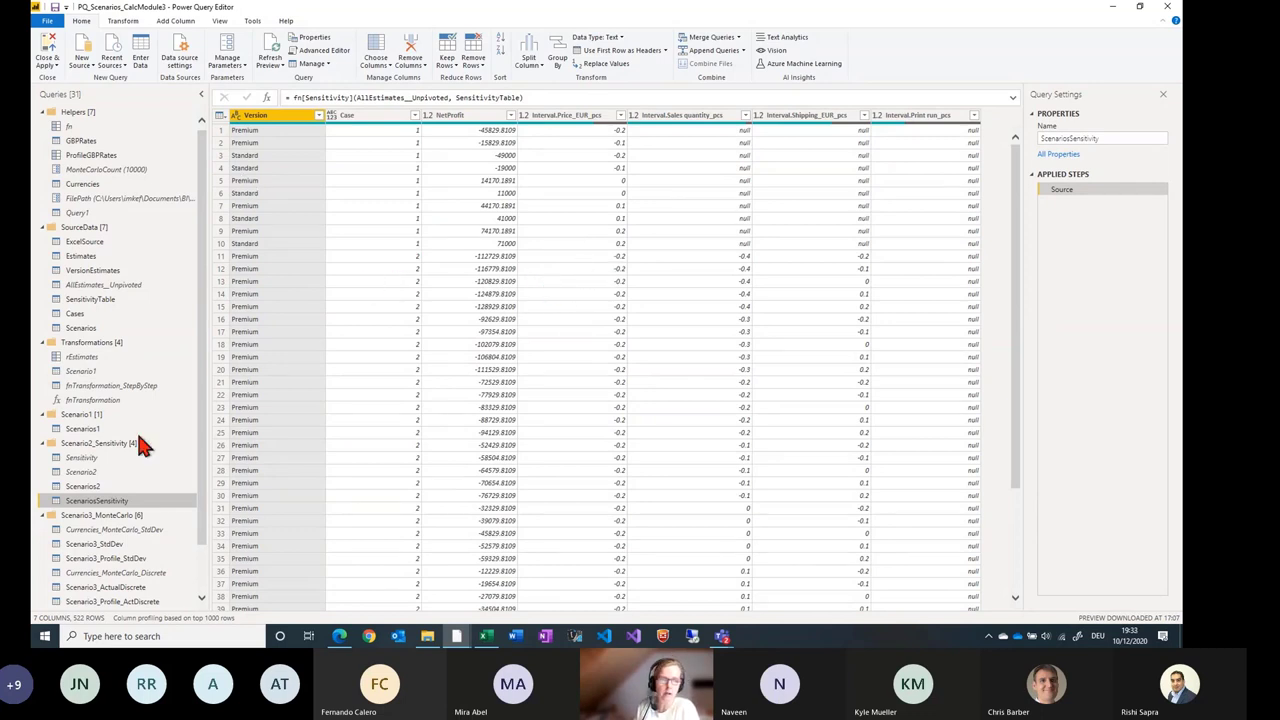
pyautogui.click(97, 485)
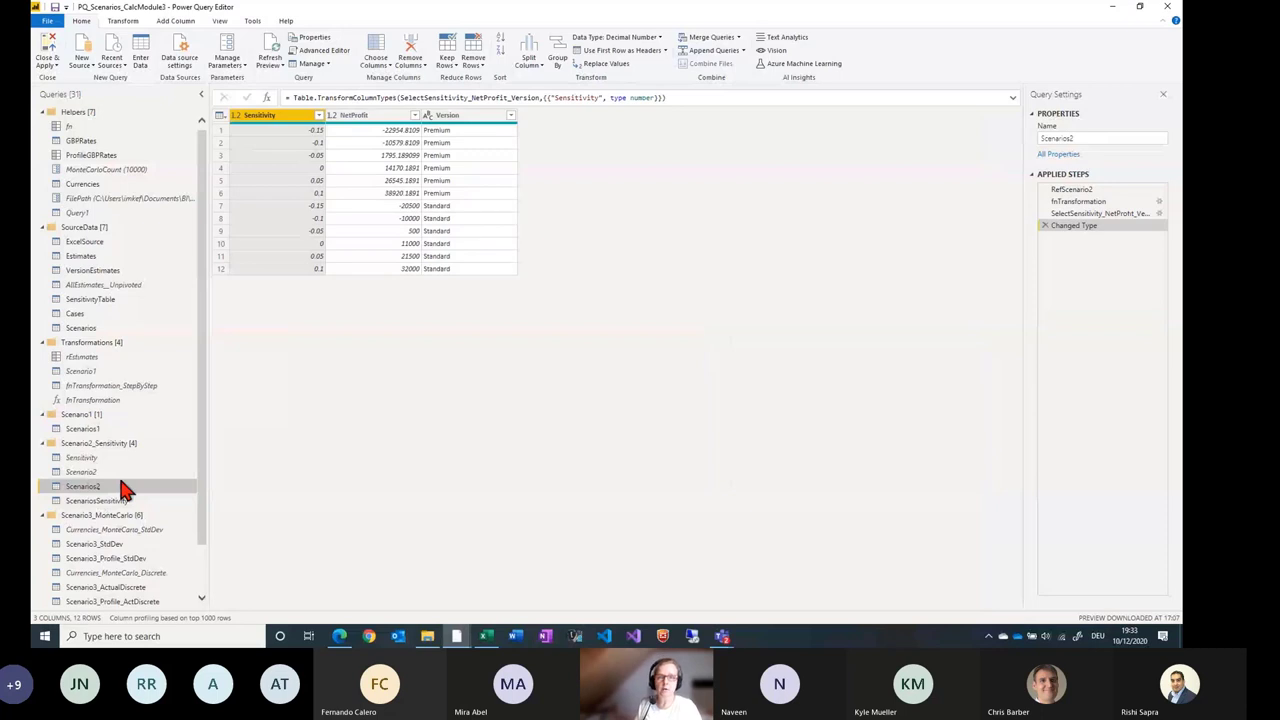
pyautogui.click(97, 500)
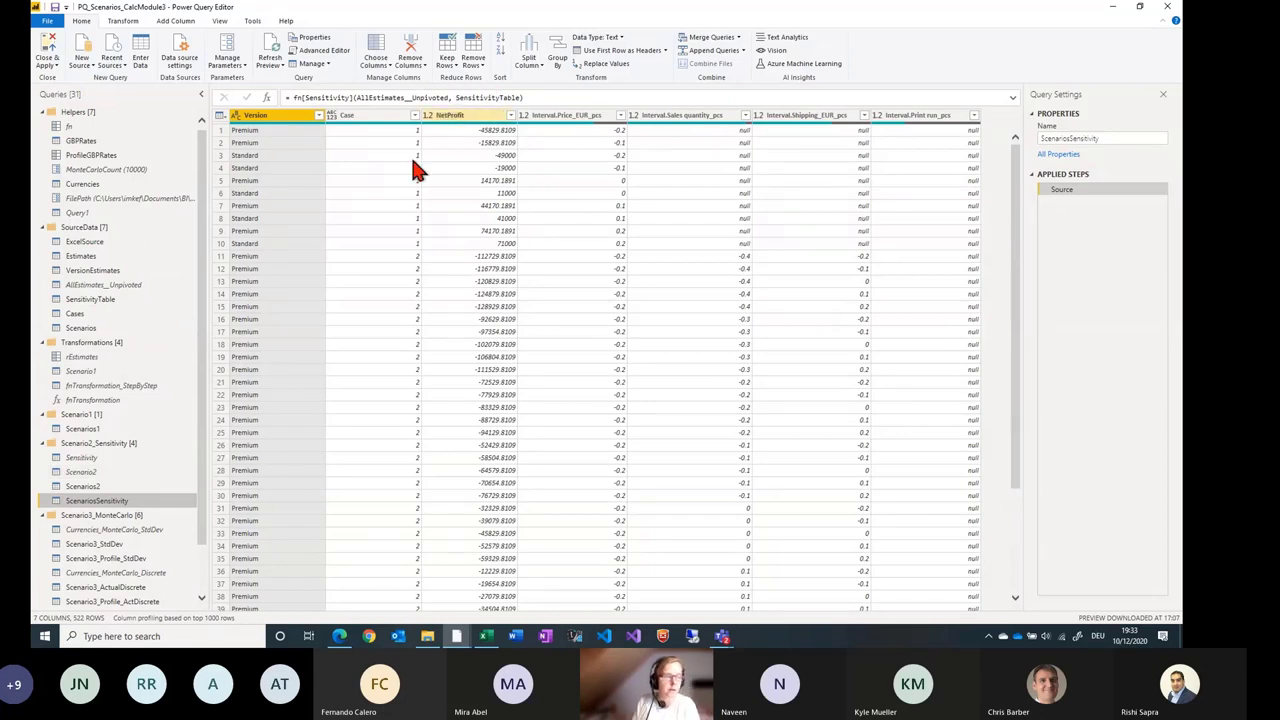
pyautogui.click(106, 300)
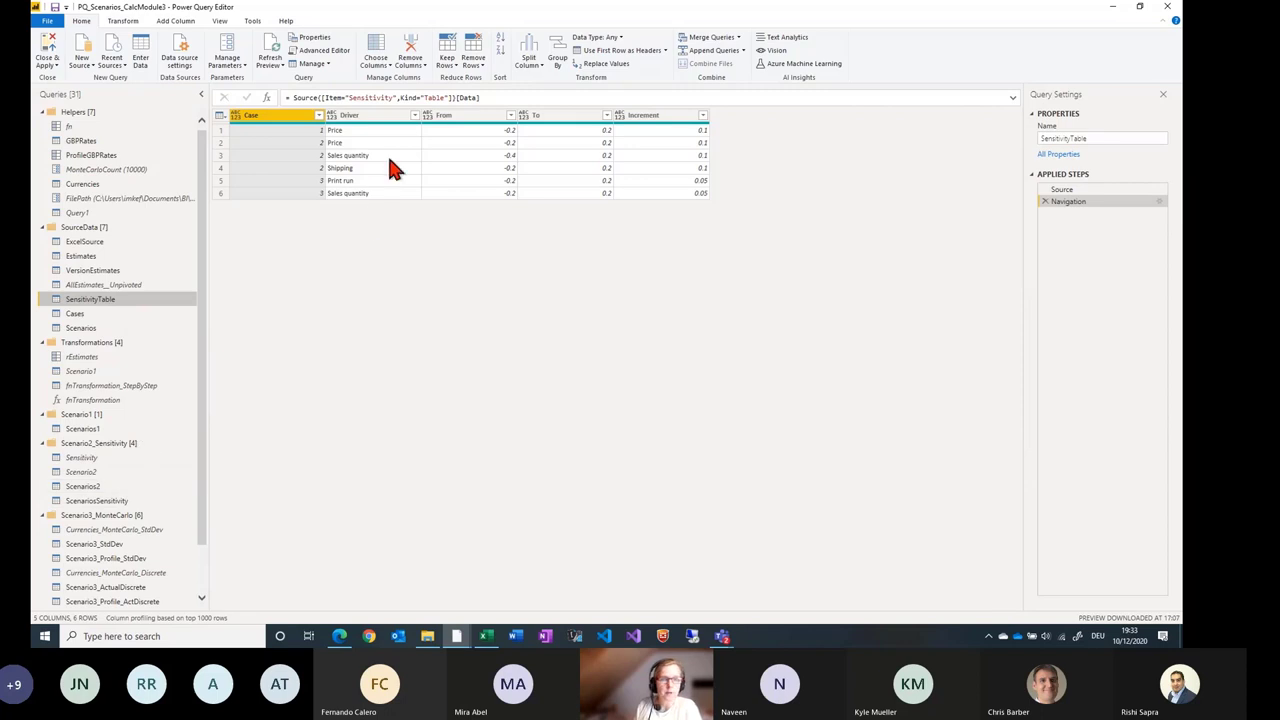
pyautogui.click(124, 486)
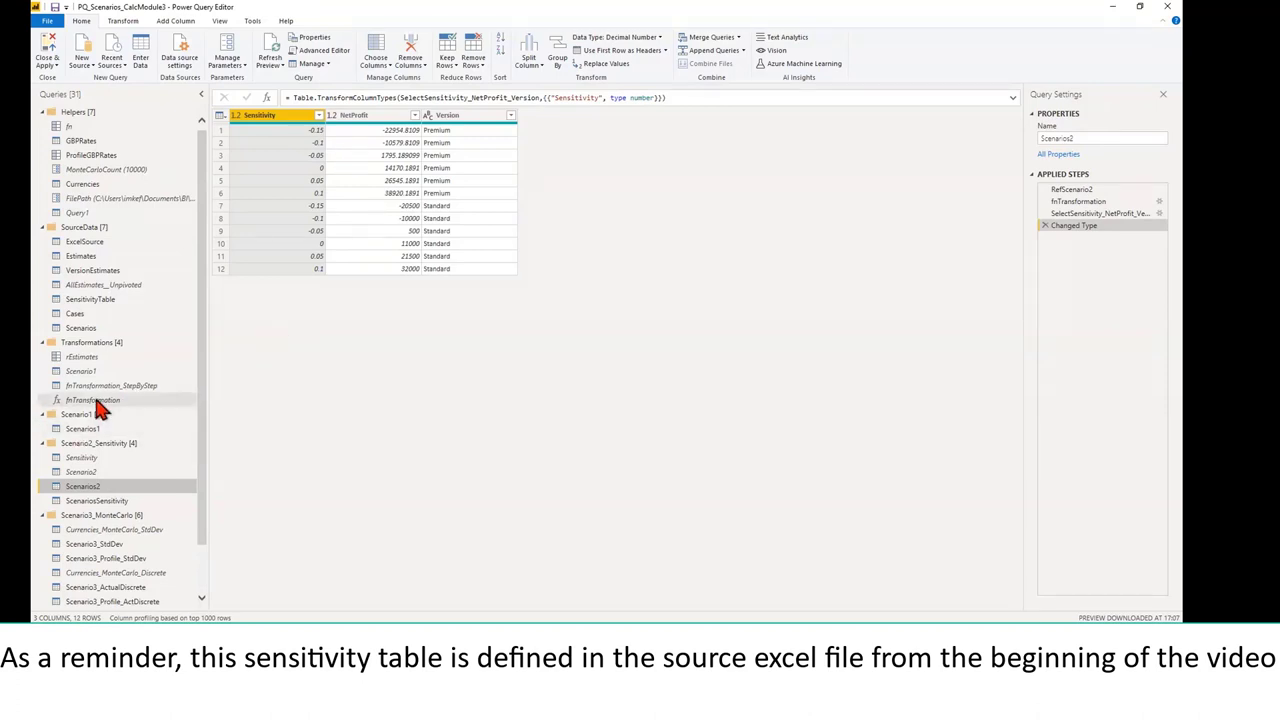
pyautogui.click(126, 302)
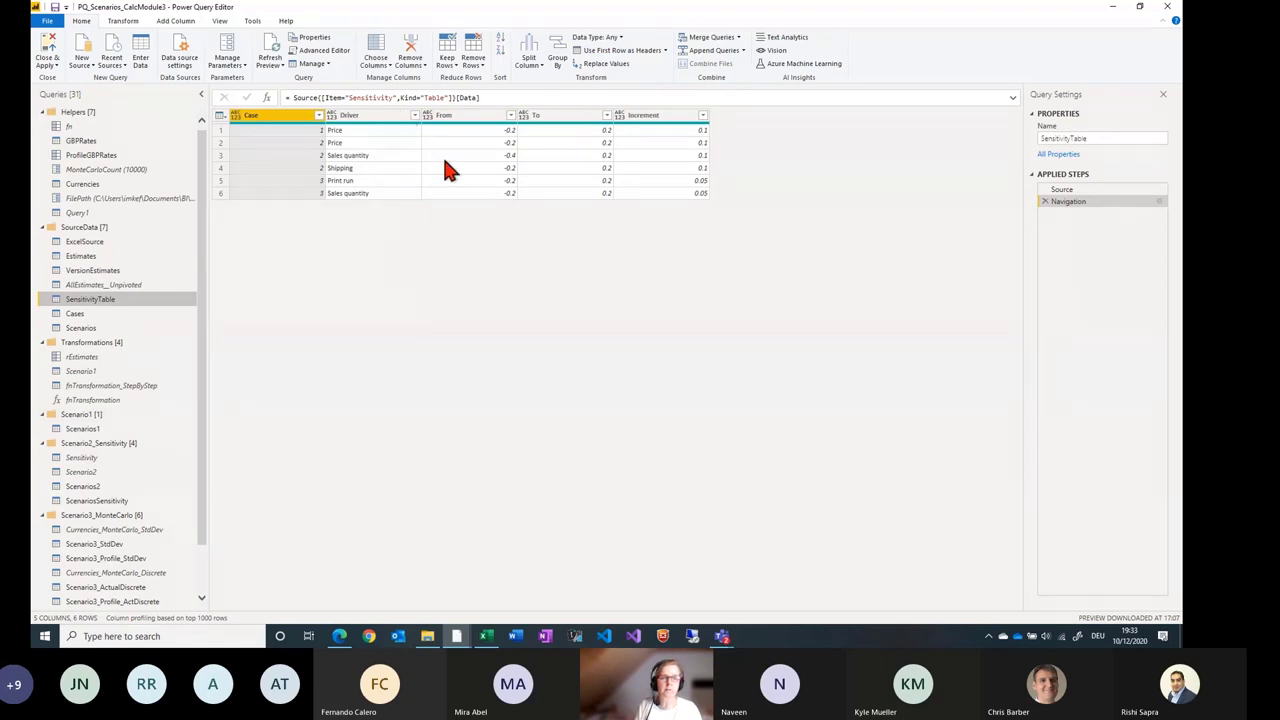
pyautogui.click(118, 502)
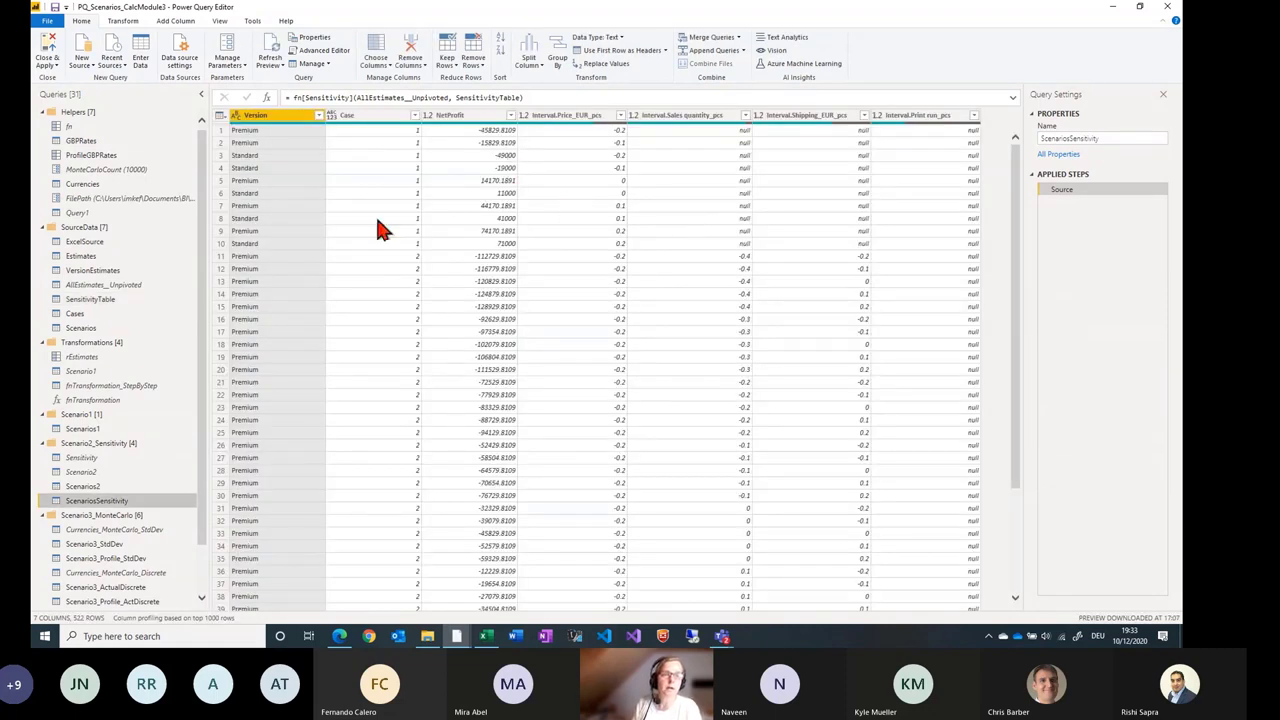
# Cancel the Sensitivity function's parameter prompt, delete fn's Navigation step, and preview ScenariosSensitivity.
pyautogui.doubleClick(327, 97)
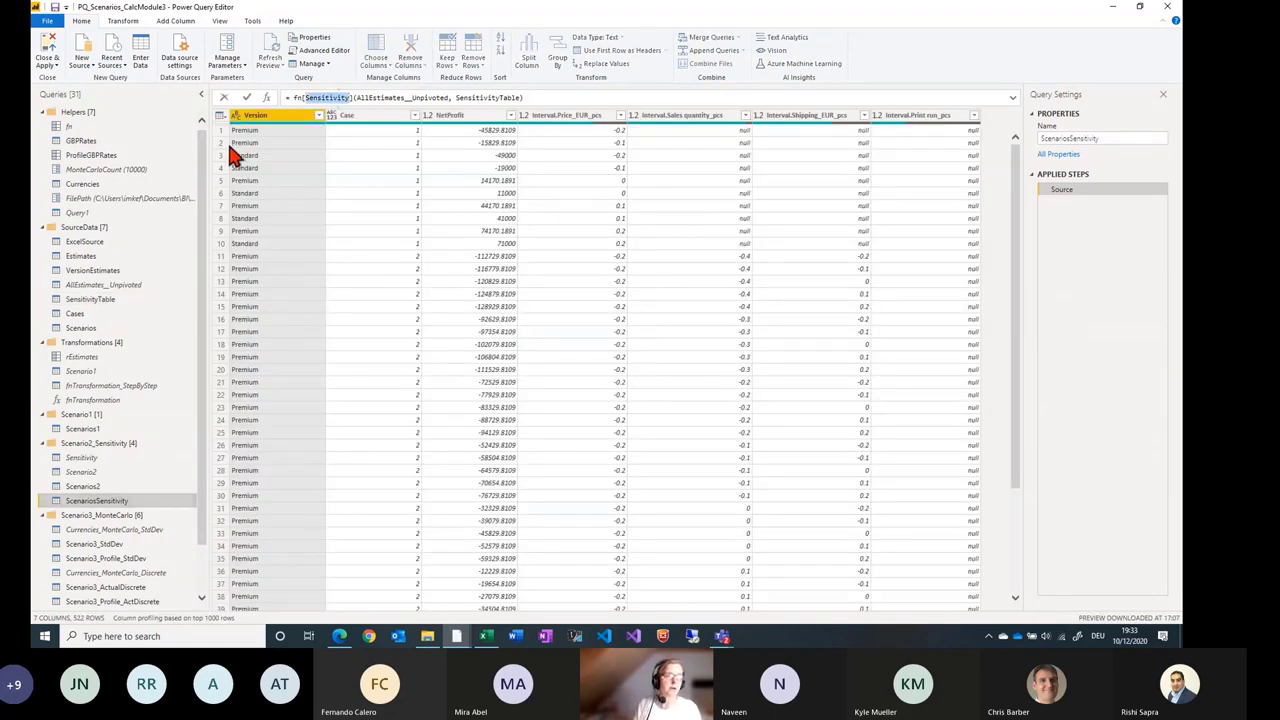
pyautogui.click(68, 126)
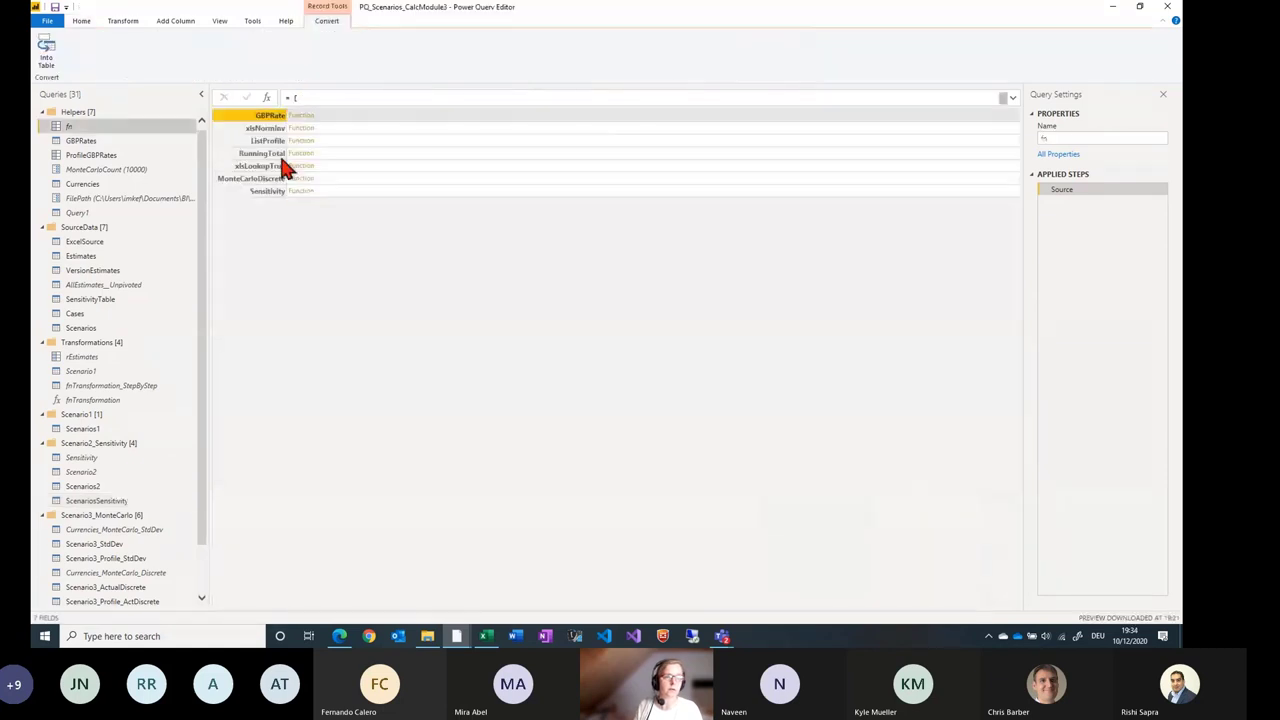
pyautogui.click(288, 188)
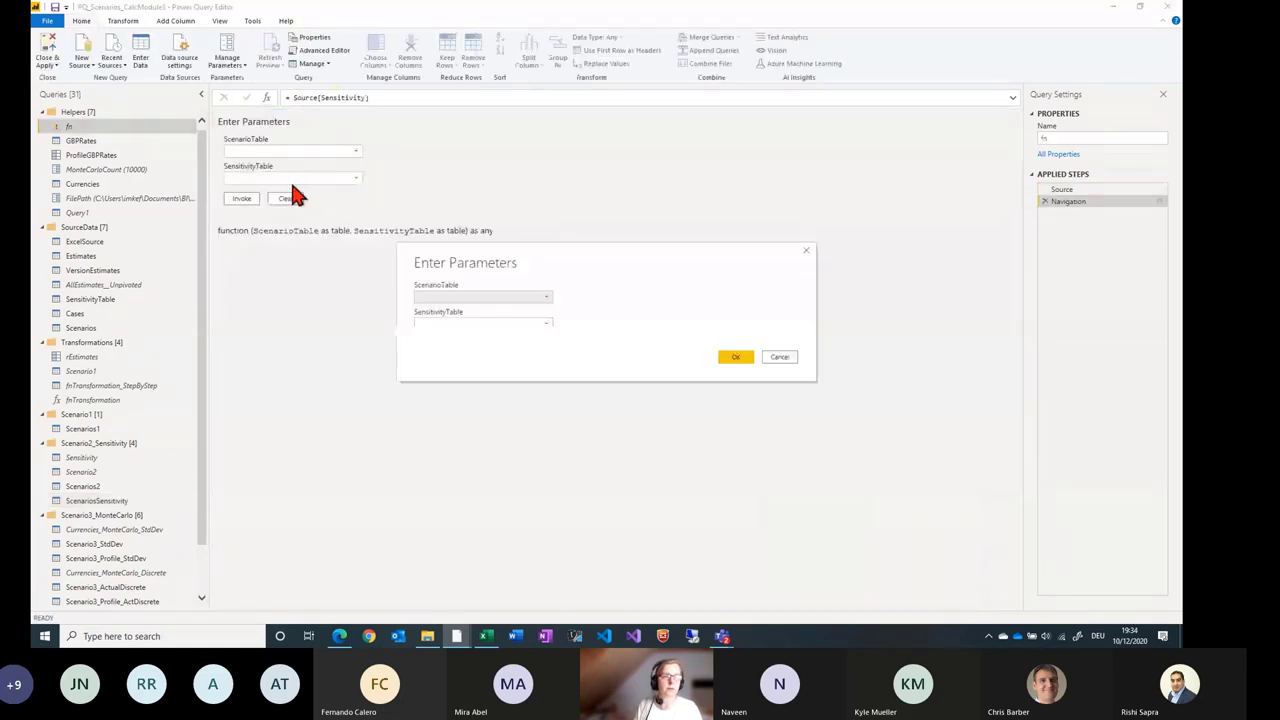
pyautogui.click(780, 357)
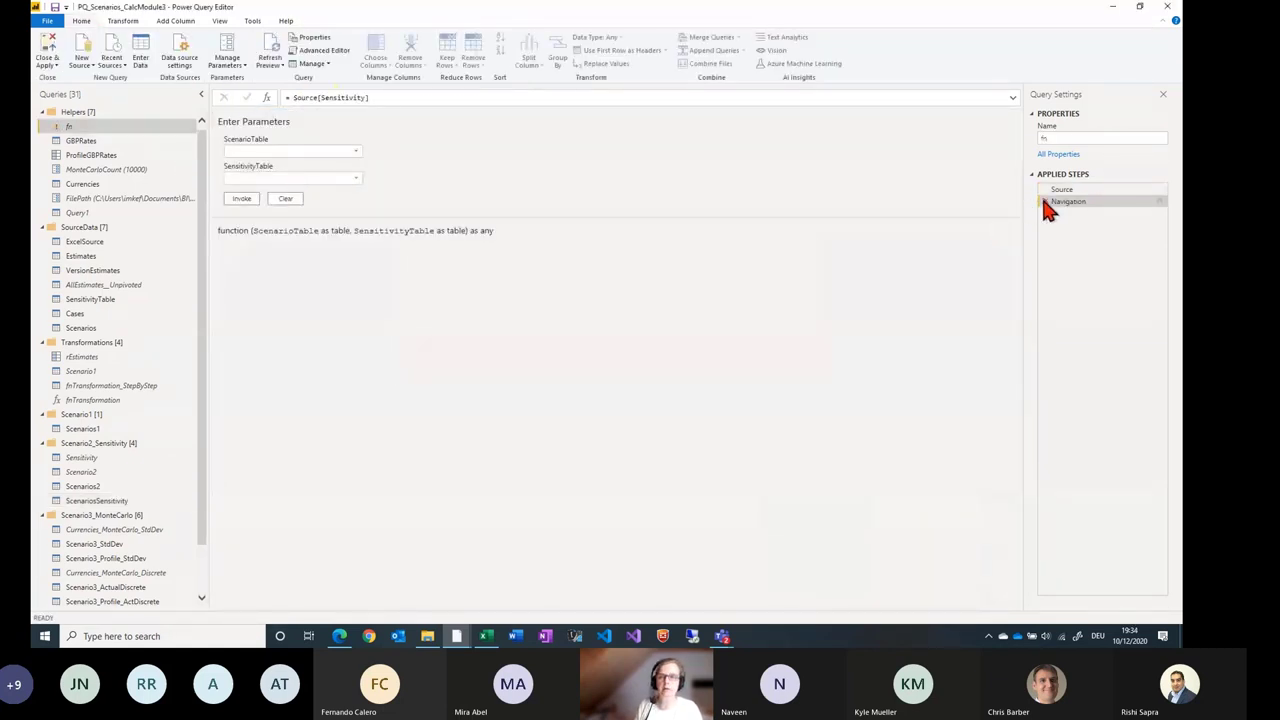
pyautogui.click(1044, 201)
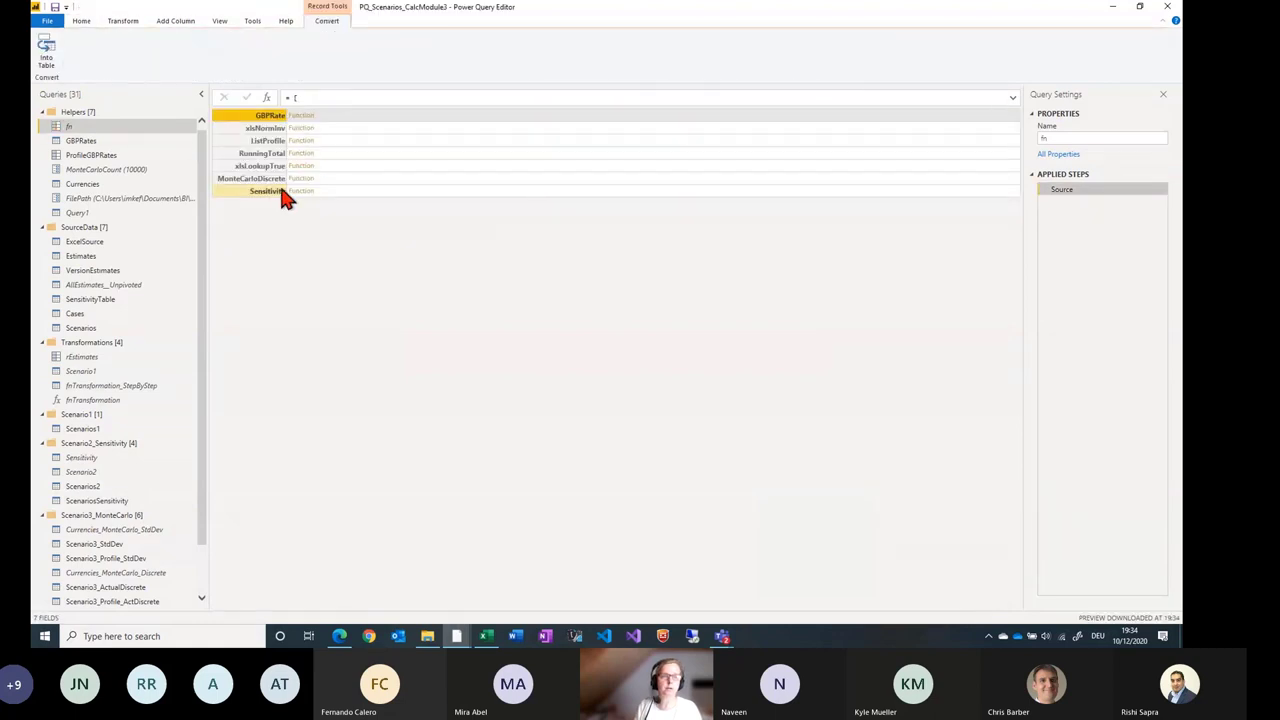
pyautogui.click(136, 500)
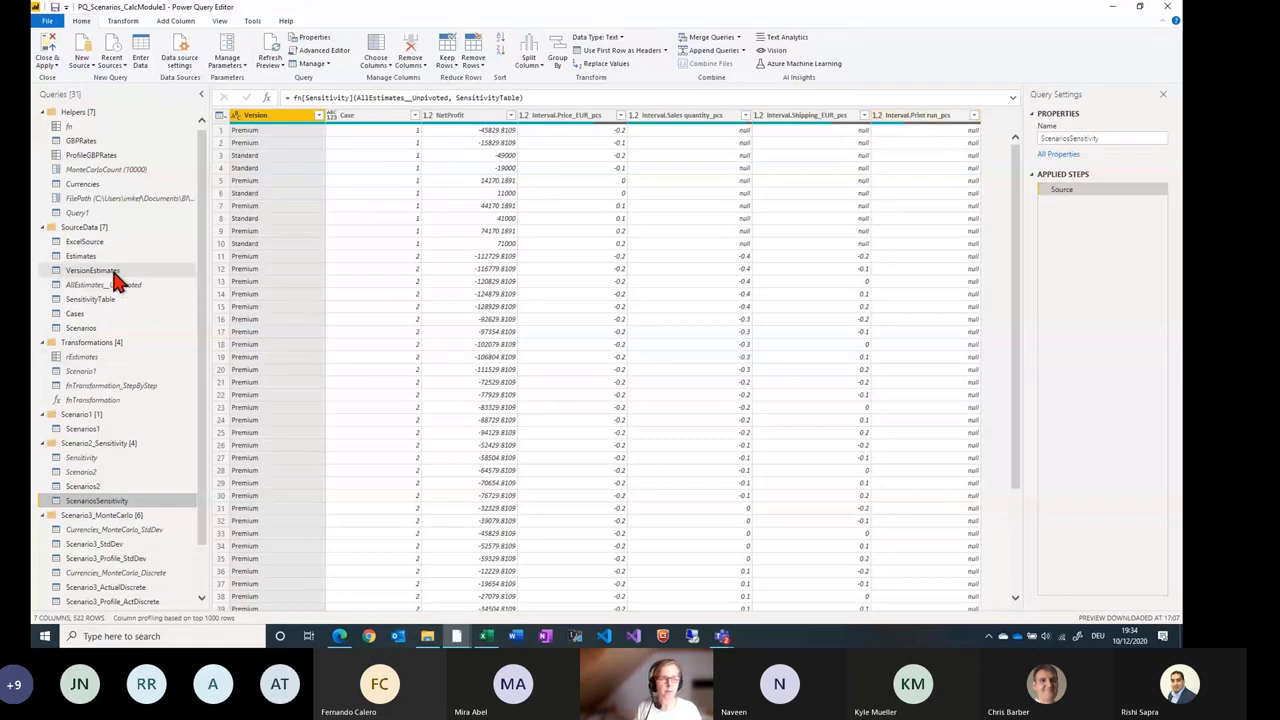
# Go to the report's Sensitivity Extended page and select the Shipping and Sales vs Price matrix.
pyautogui.moveTo(456, 640)
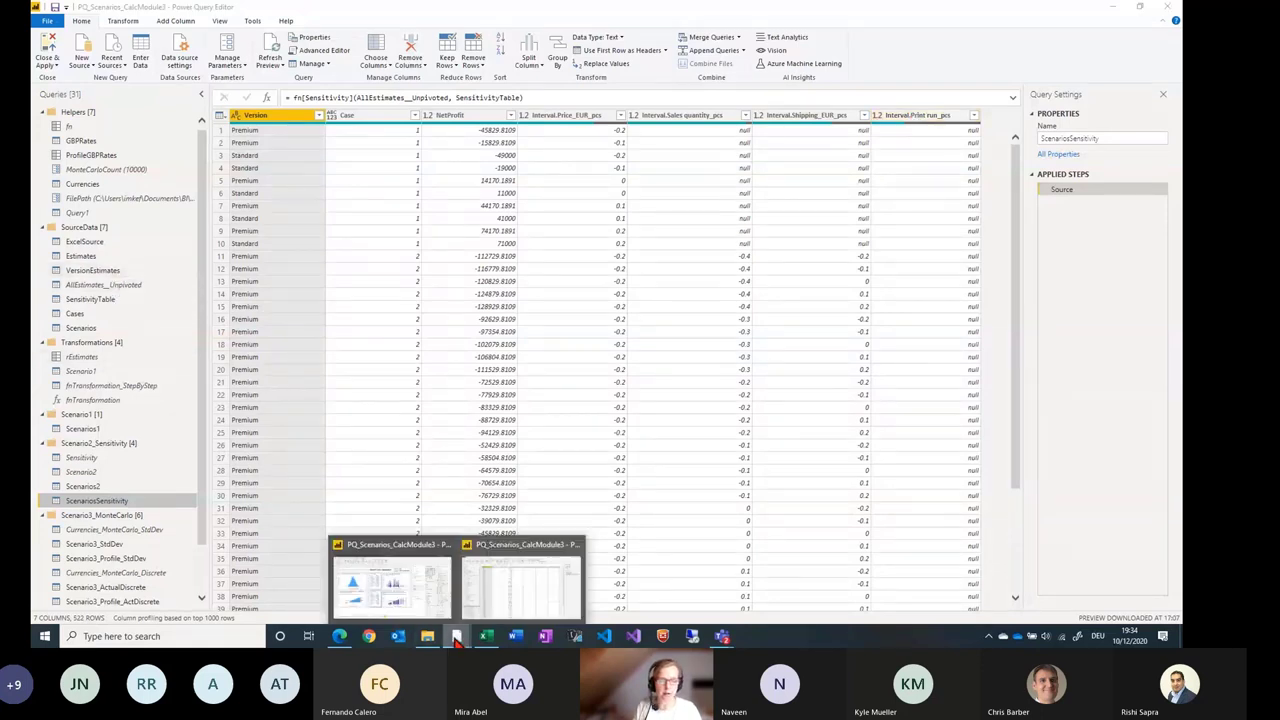
pyautogui.click(410, 615)
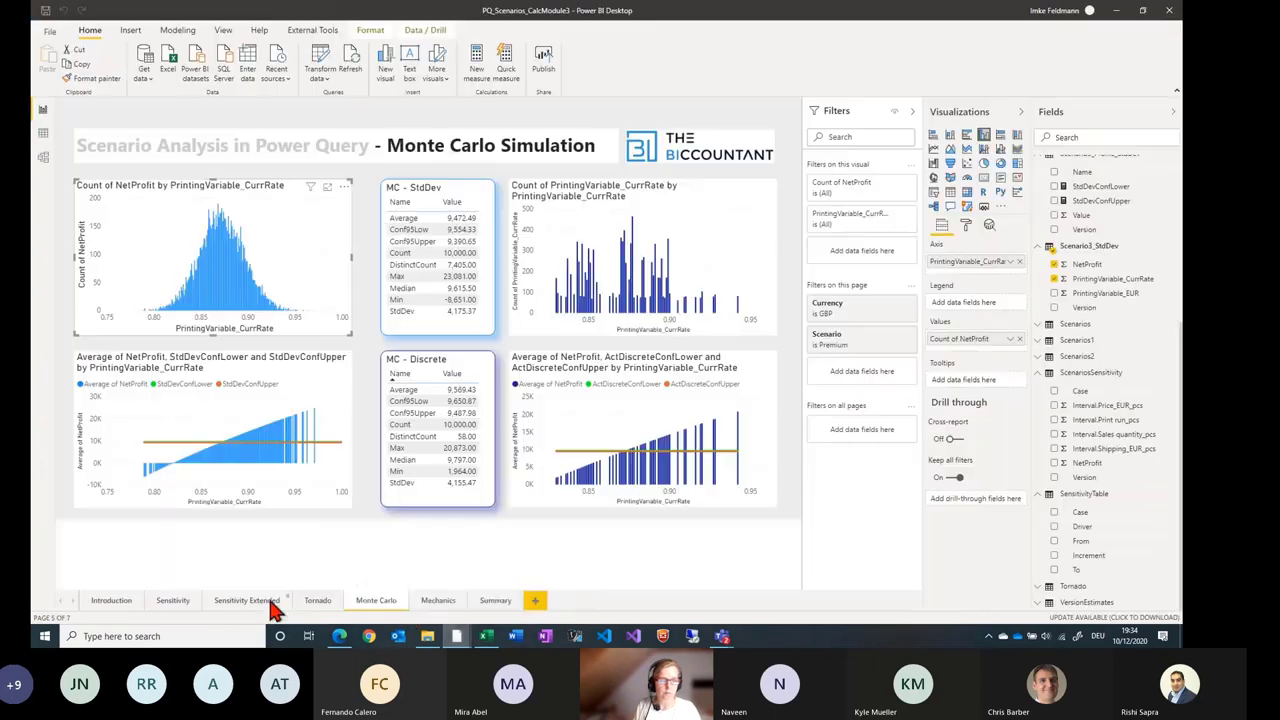
pyautogui.click(247, 601)
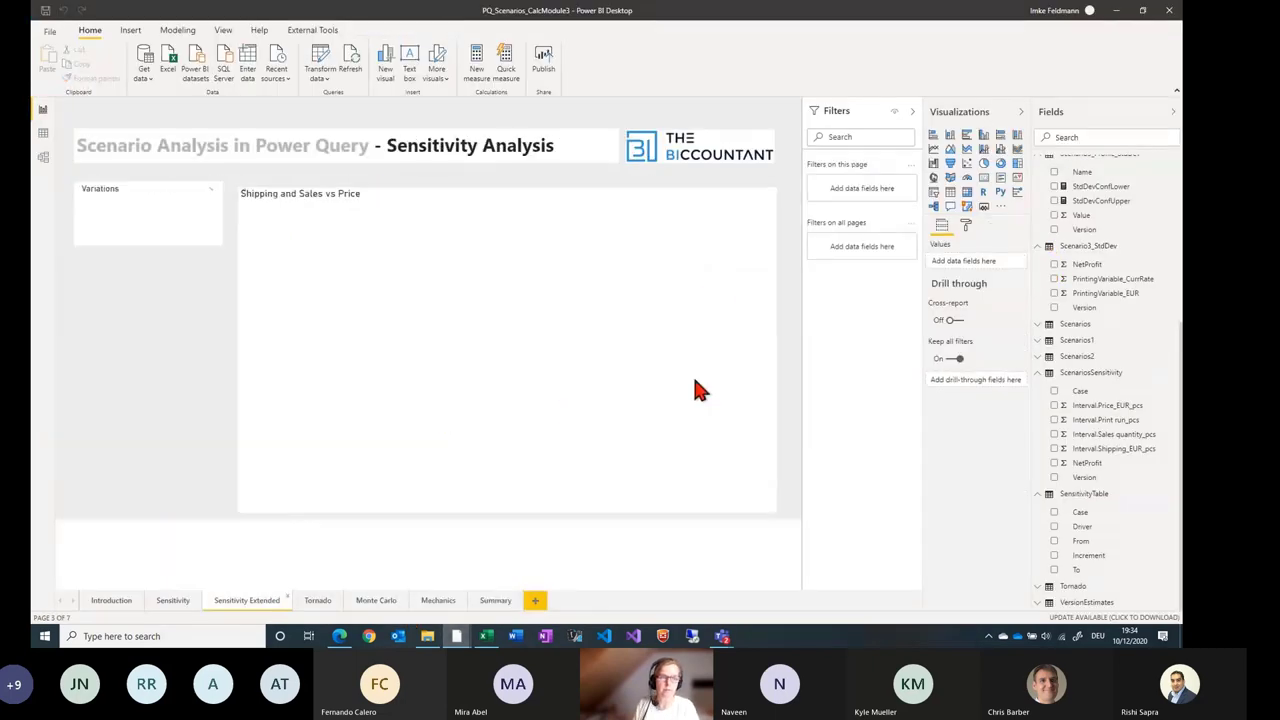
pyautogui.click(662, 348)
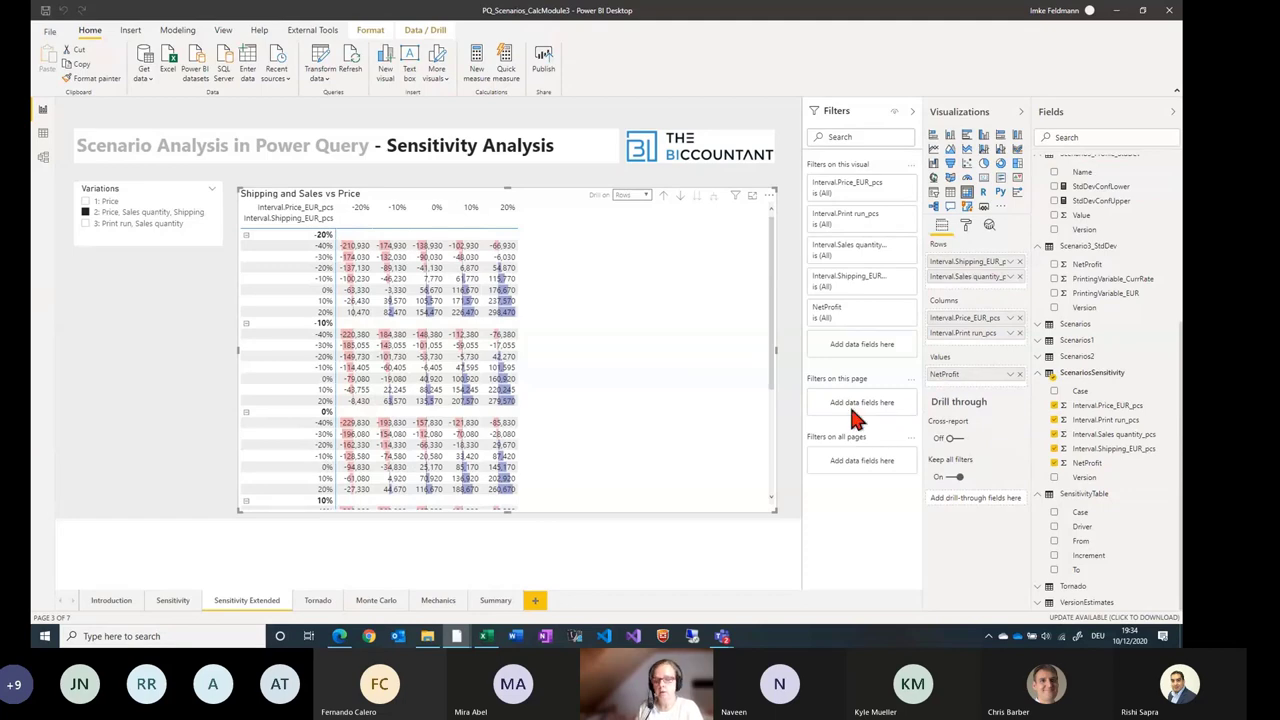
pyautogui.moveTo(456, 638)
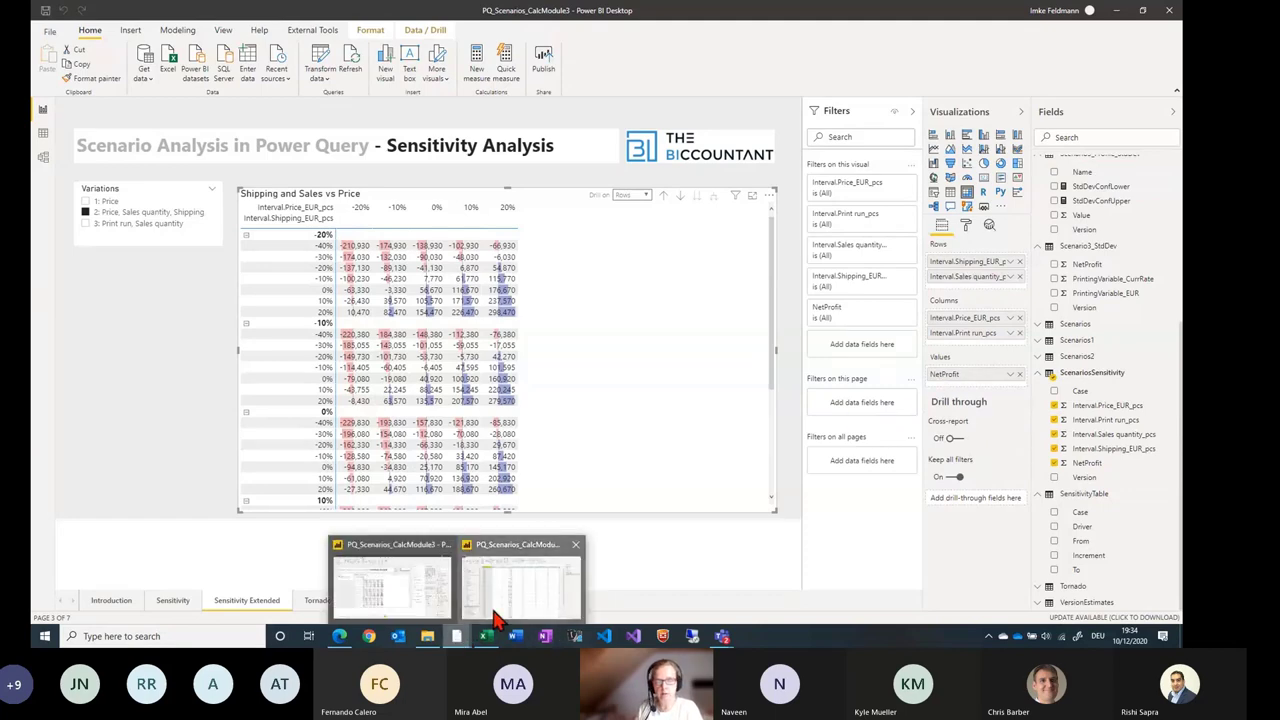
pyautogui.click(520, 580)
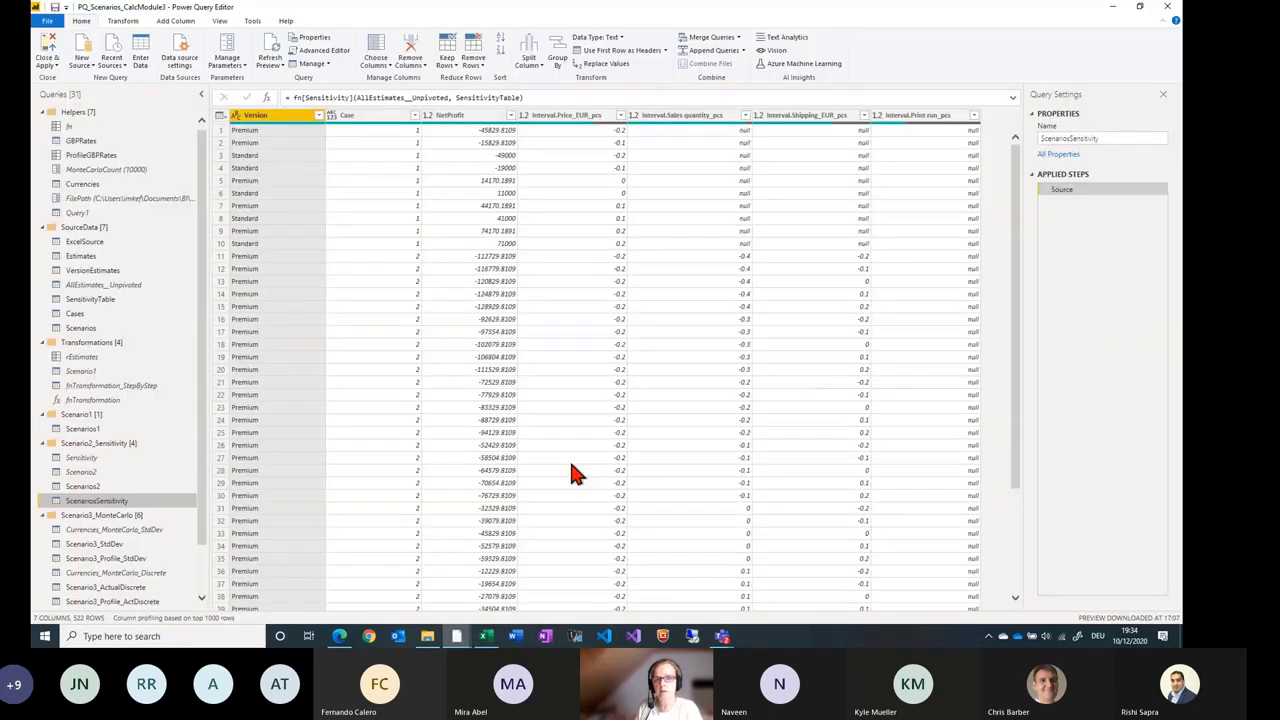
pyautogui.moveTo(456, 638)
pyautogui.click(380, 600)
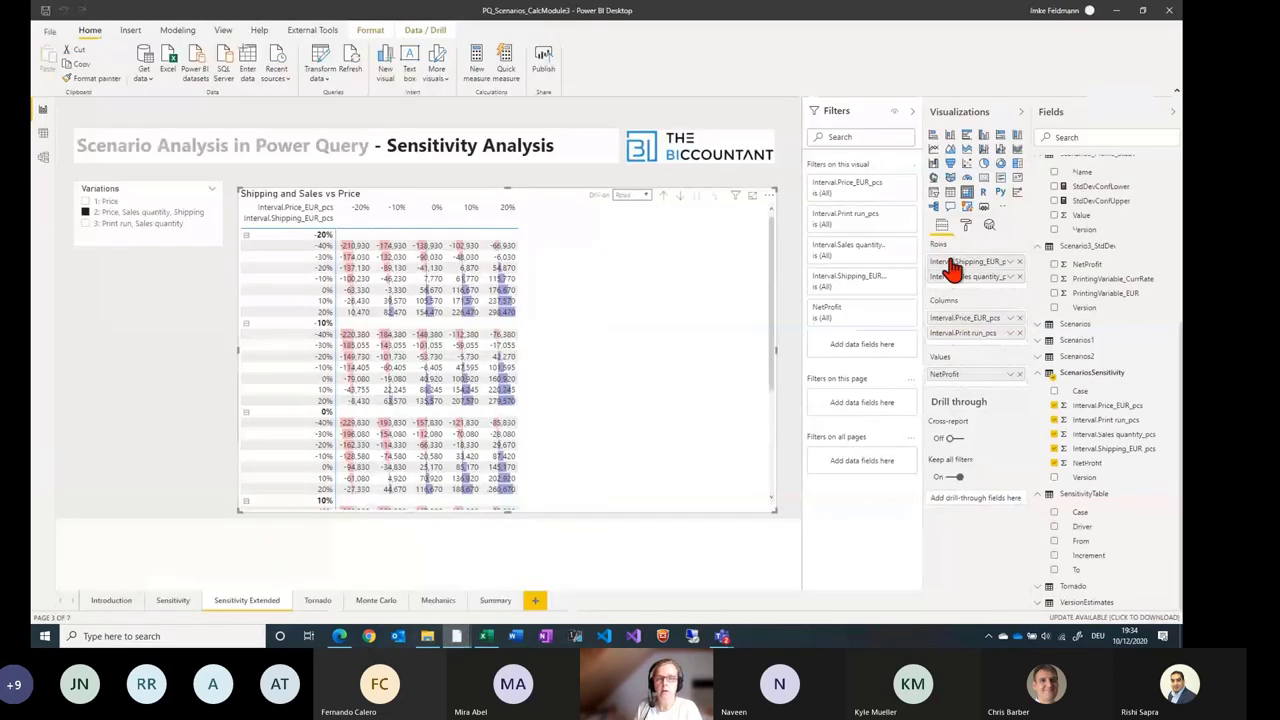
# Drill the matrix up one level, then expand all to nest sales-quantity intervals under shipping.
pyautogui.moveTo(957, 291); pyautogui.dragTo(966, 345)
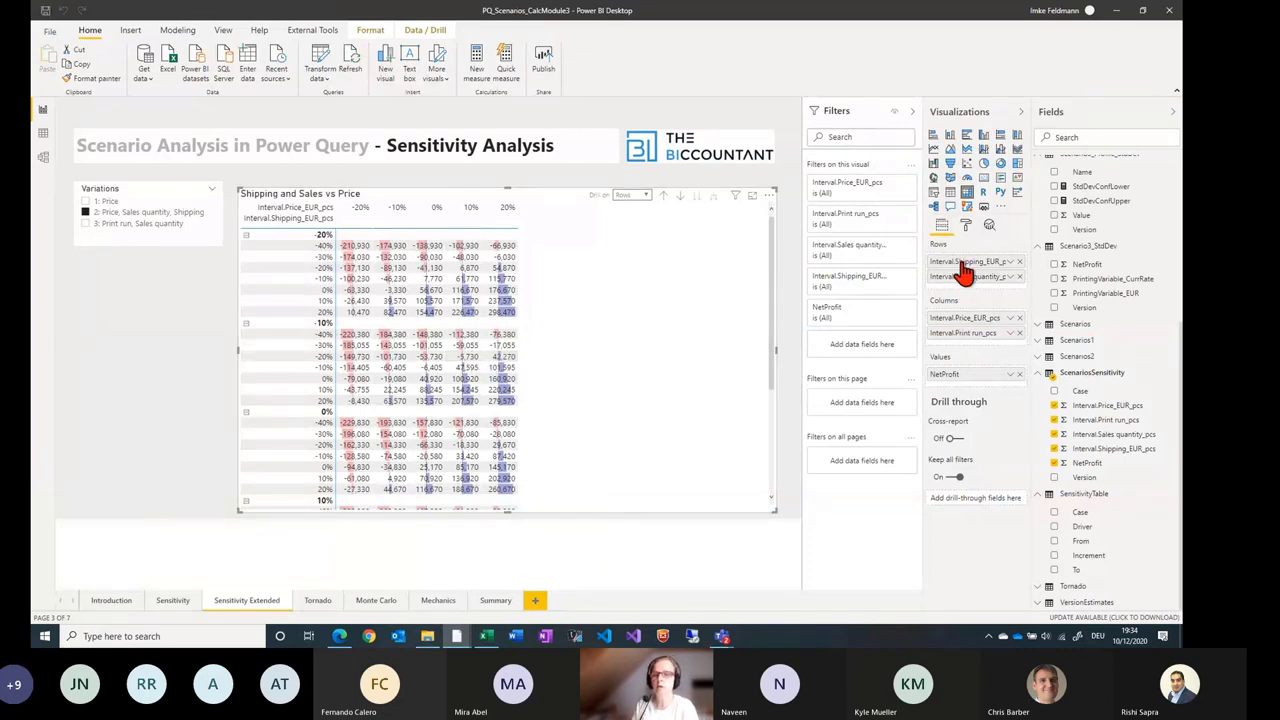
pyautogui.click(660, 196)
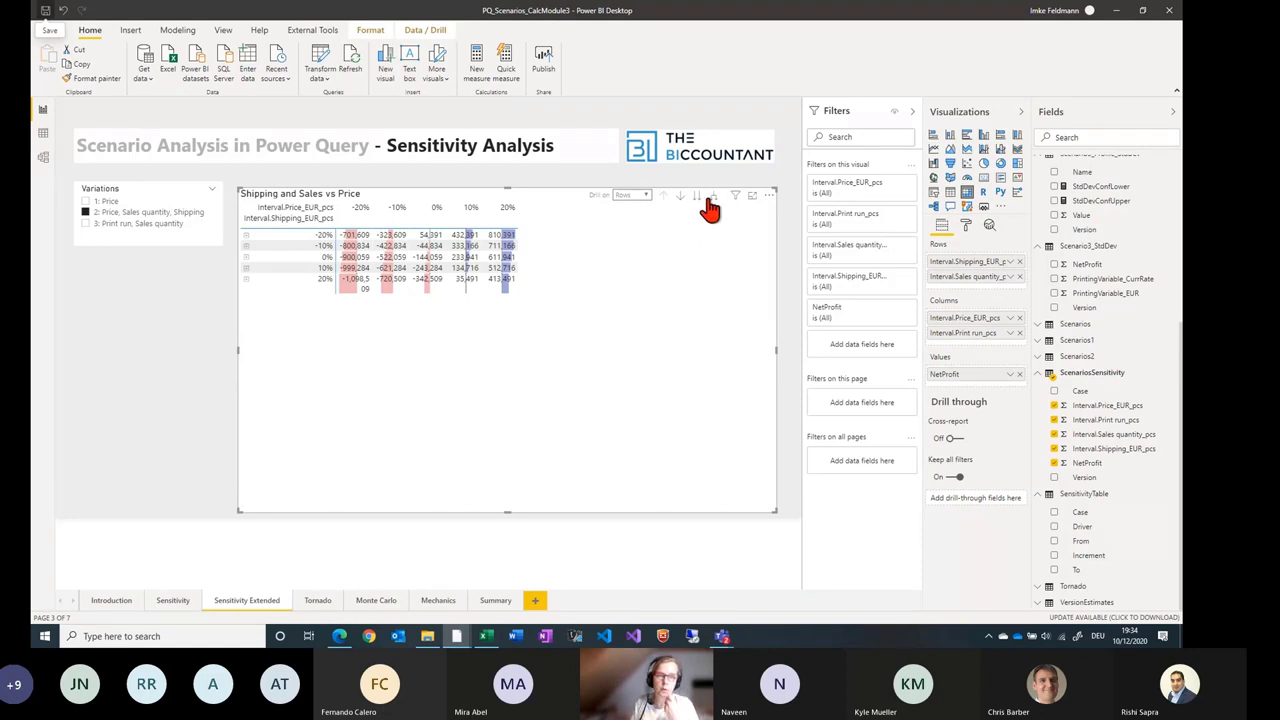
pyautogui.click(711, 198)
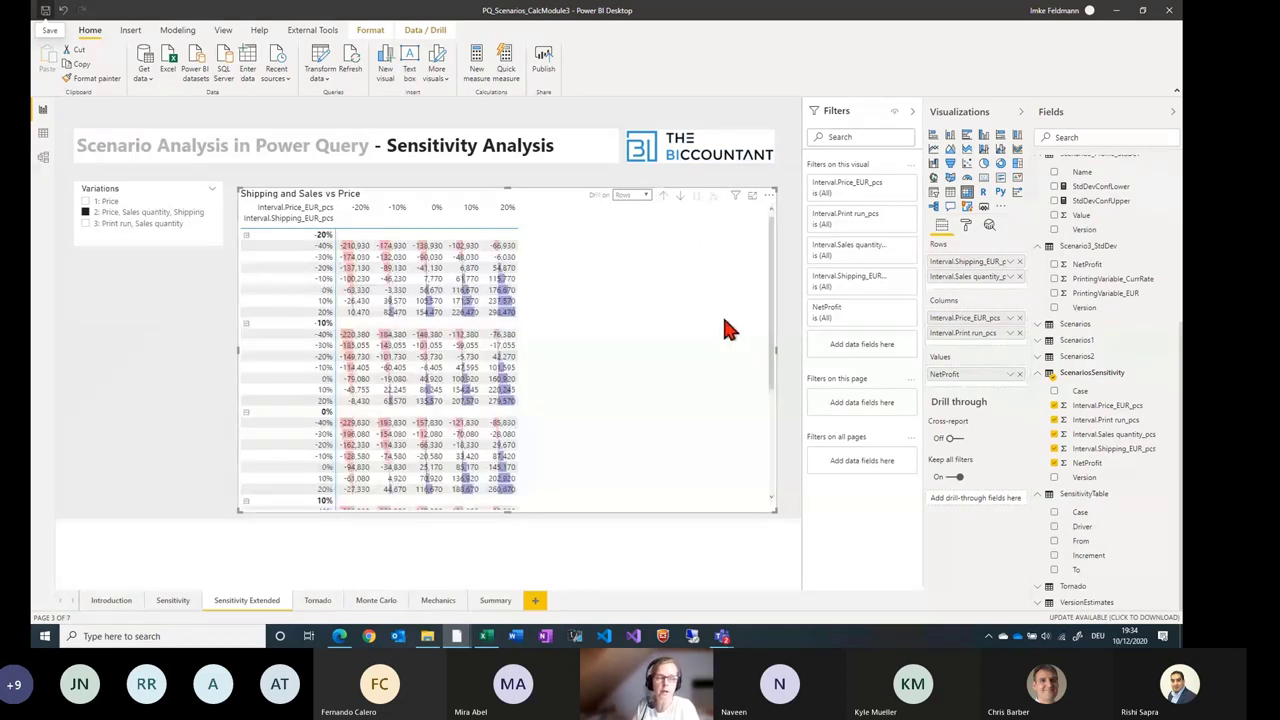
pyautogui.scroll(-5, 555, 346)
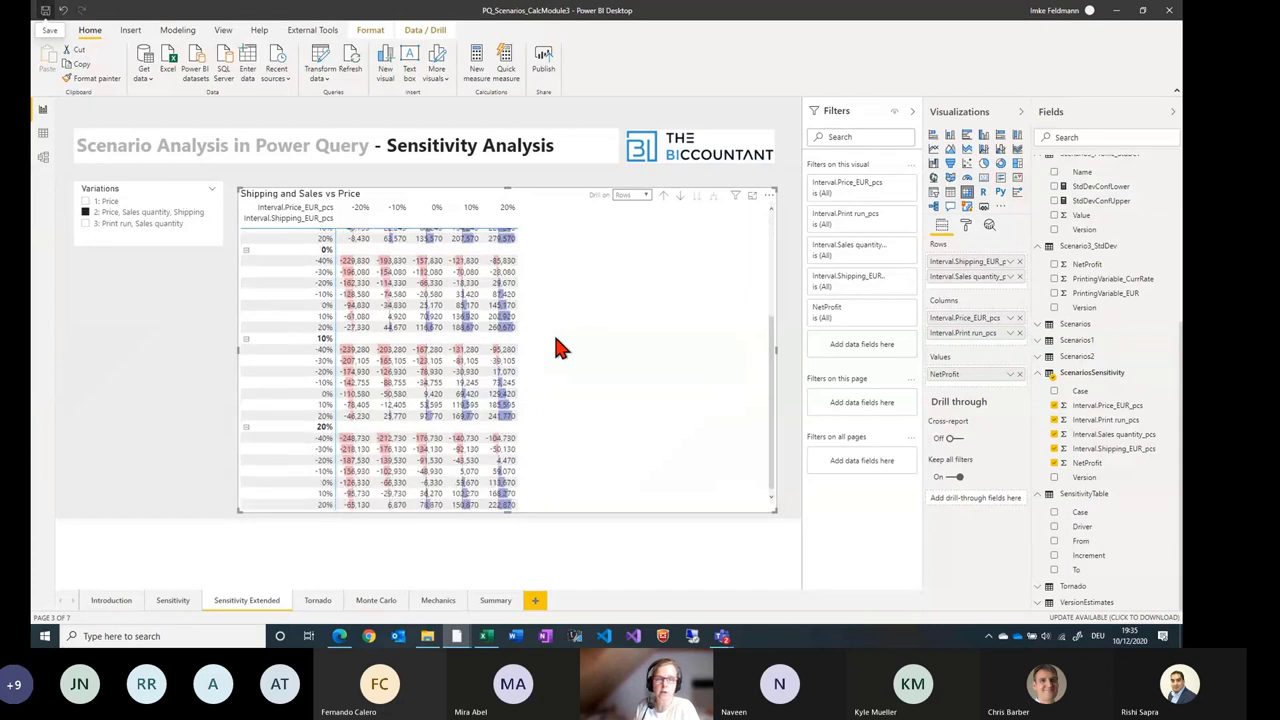
pyautogui.scroll(5, 573, 360)
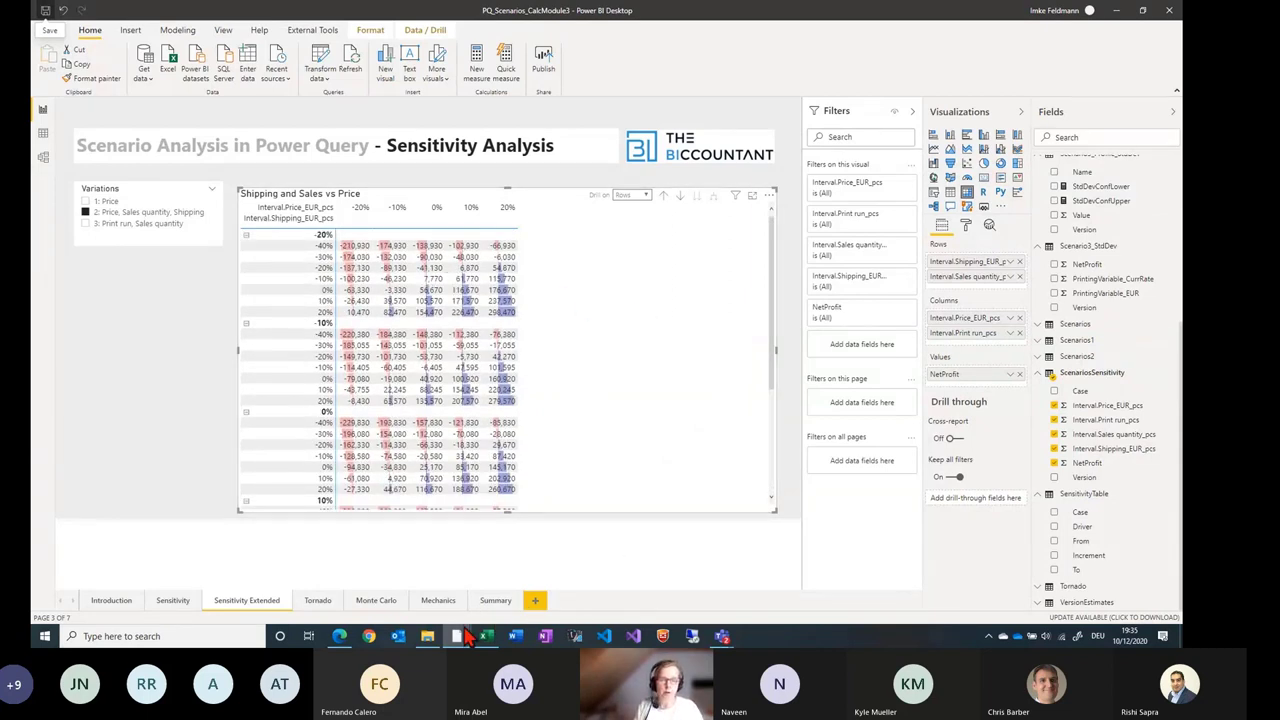
pyautogui.moveTo(458, 640)
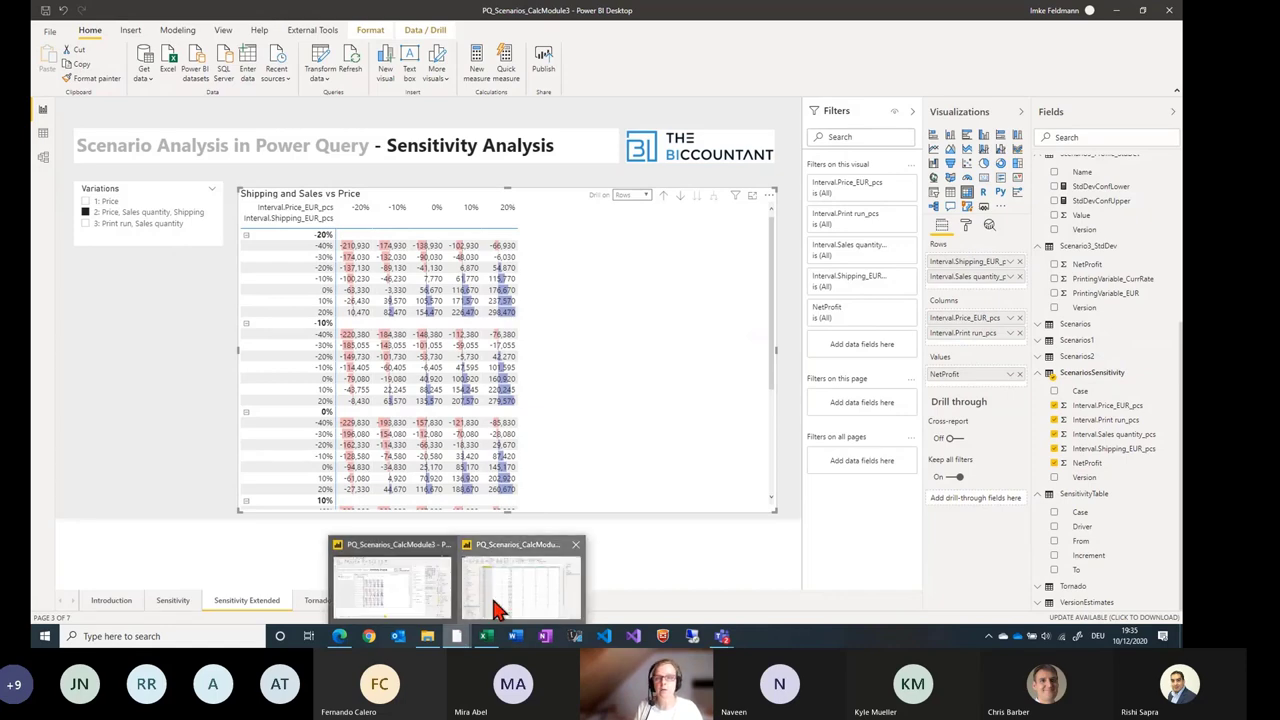
pyautogui.click(497, 609)
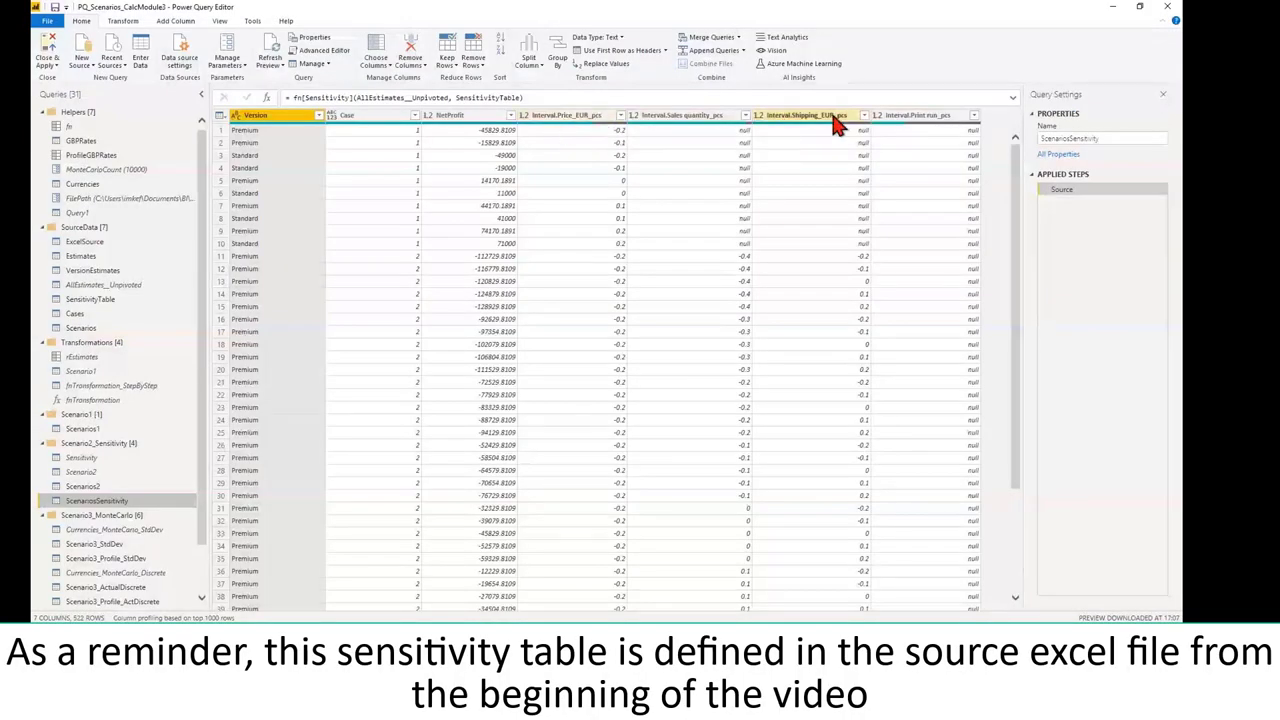
pyautogui.scroll(-3, 390, 235)
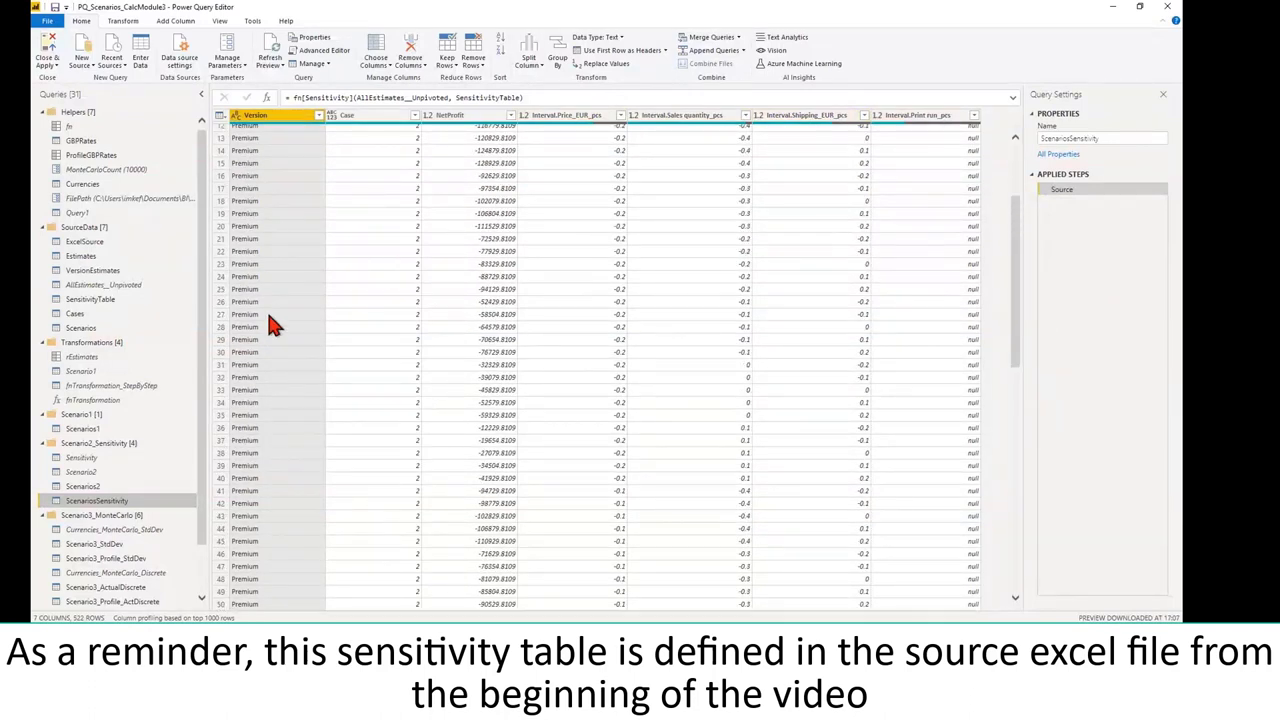
pyautogui.scroll(-15, 281, 235)
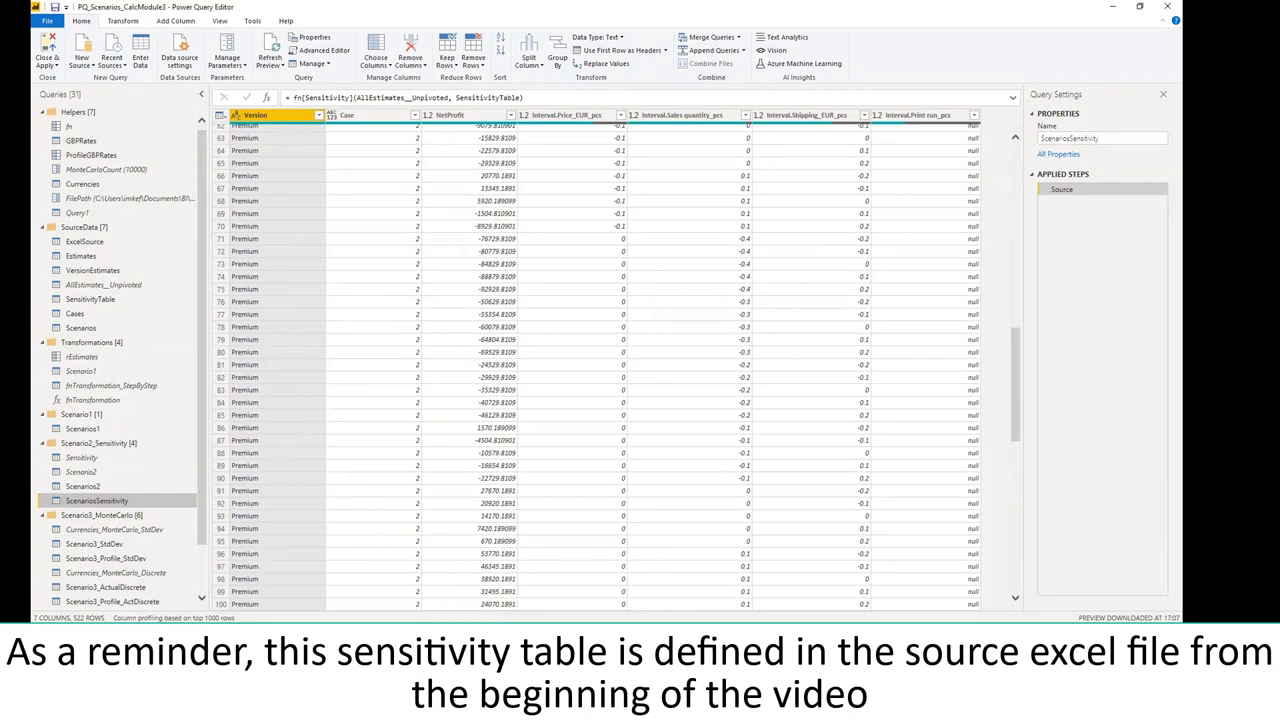
pyautogui.moveTo(457, 622)
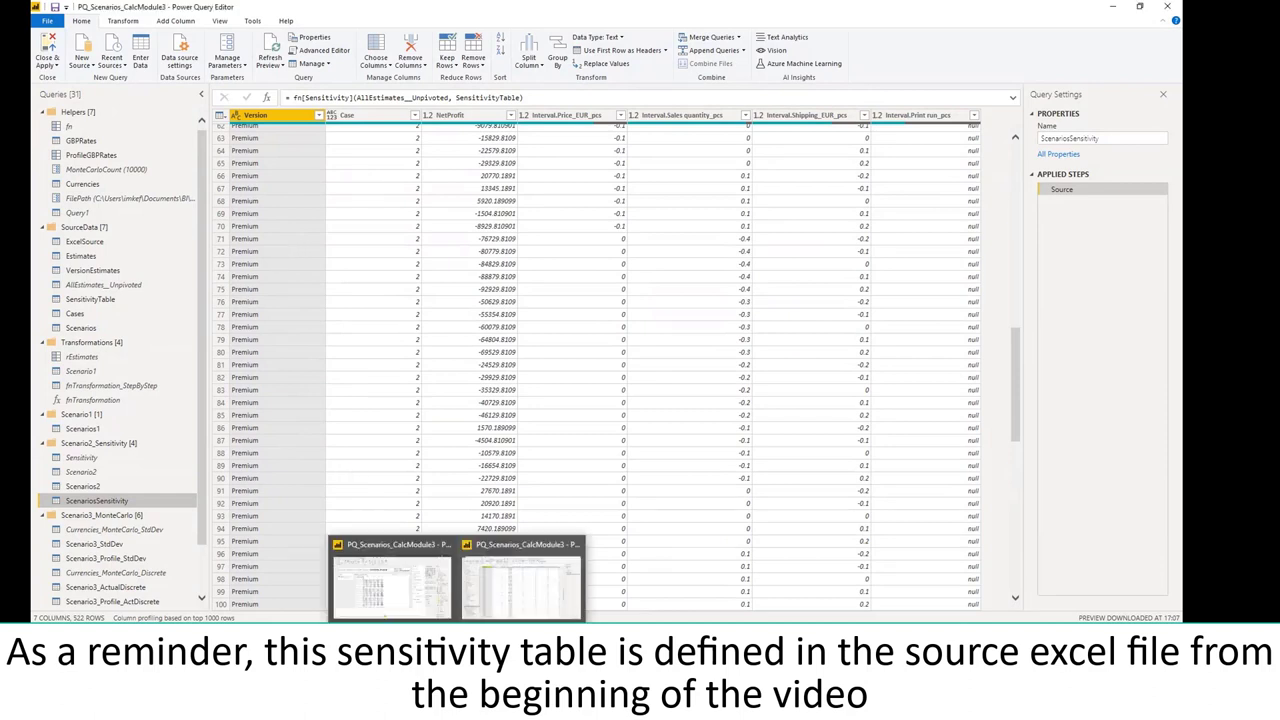
pyautogui.click(410, 600)
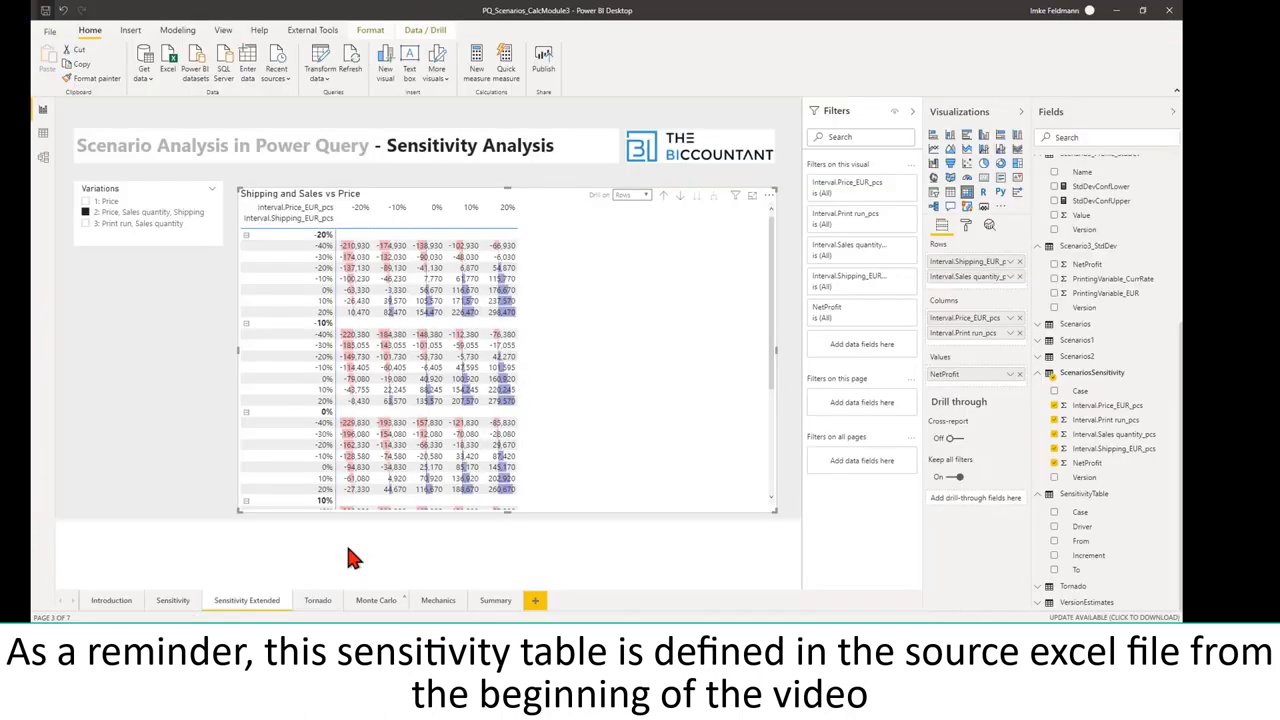
pyautogui.click(86, 223)
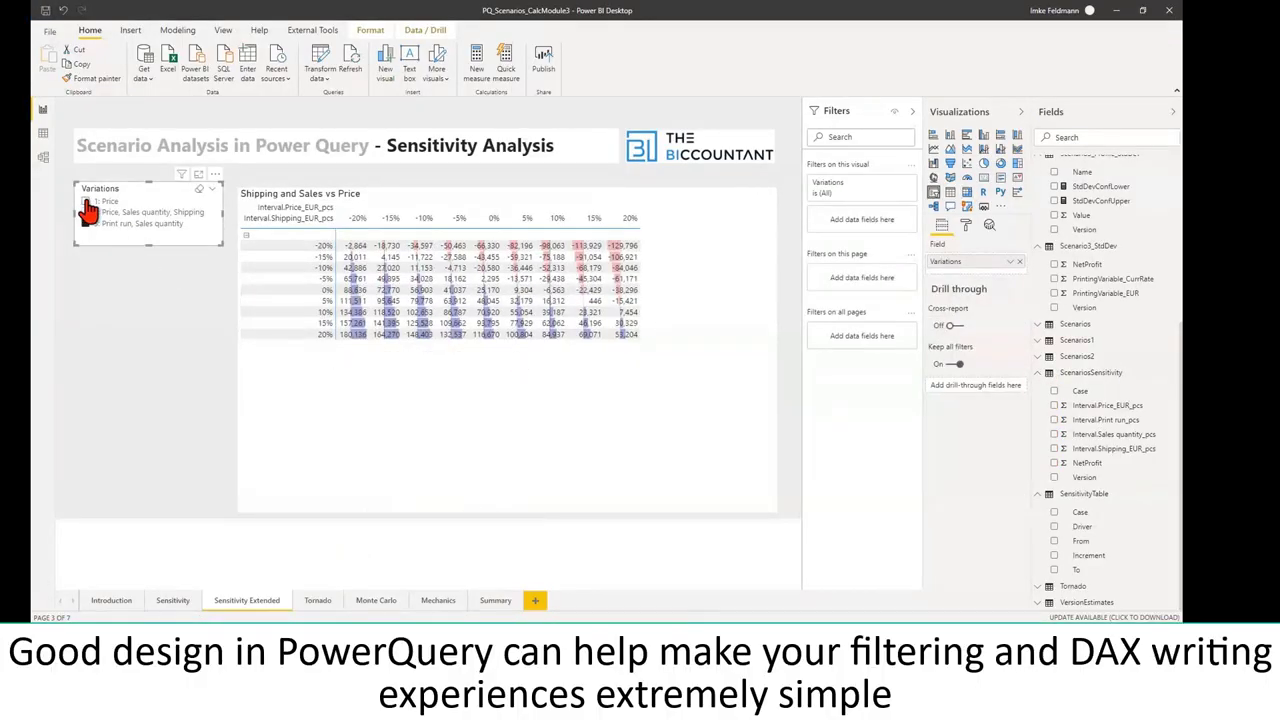
pyautogui.click(87, 201)
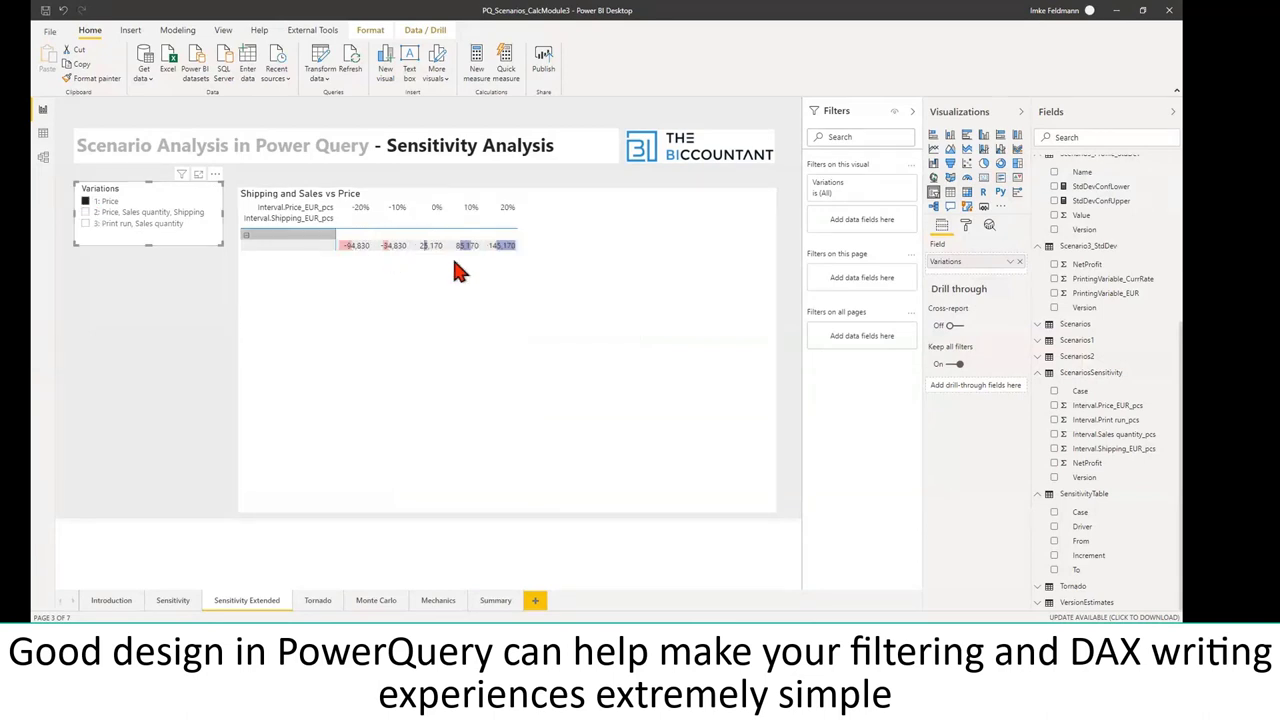
pyautogui.click(87, 213)
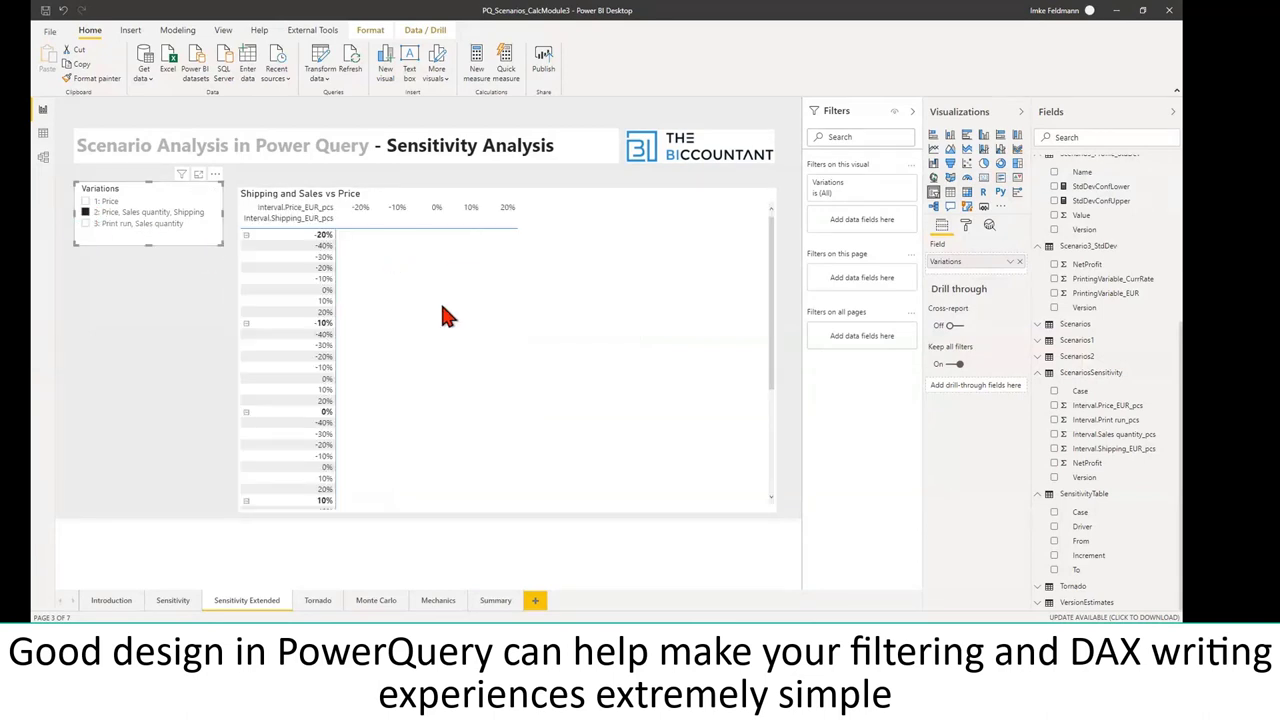
pyautogui.scroll(-5, 678, 363)
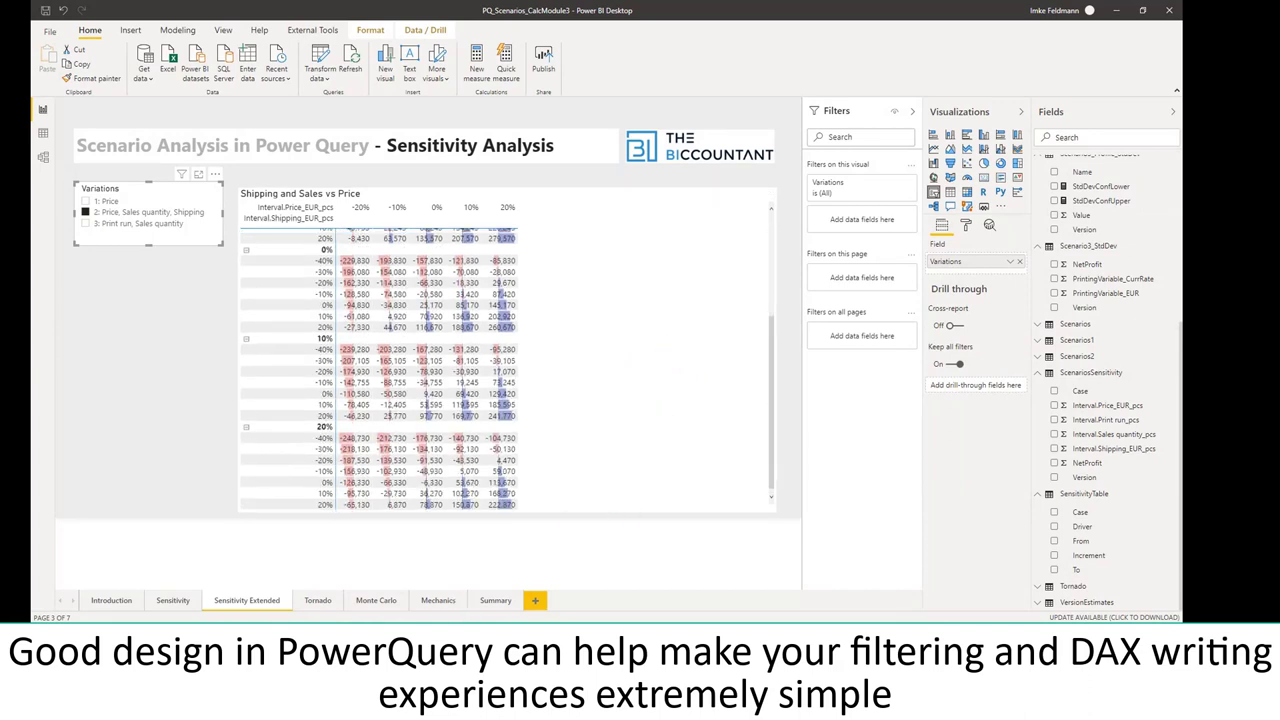
pyautogui.moveTo(456, 640)
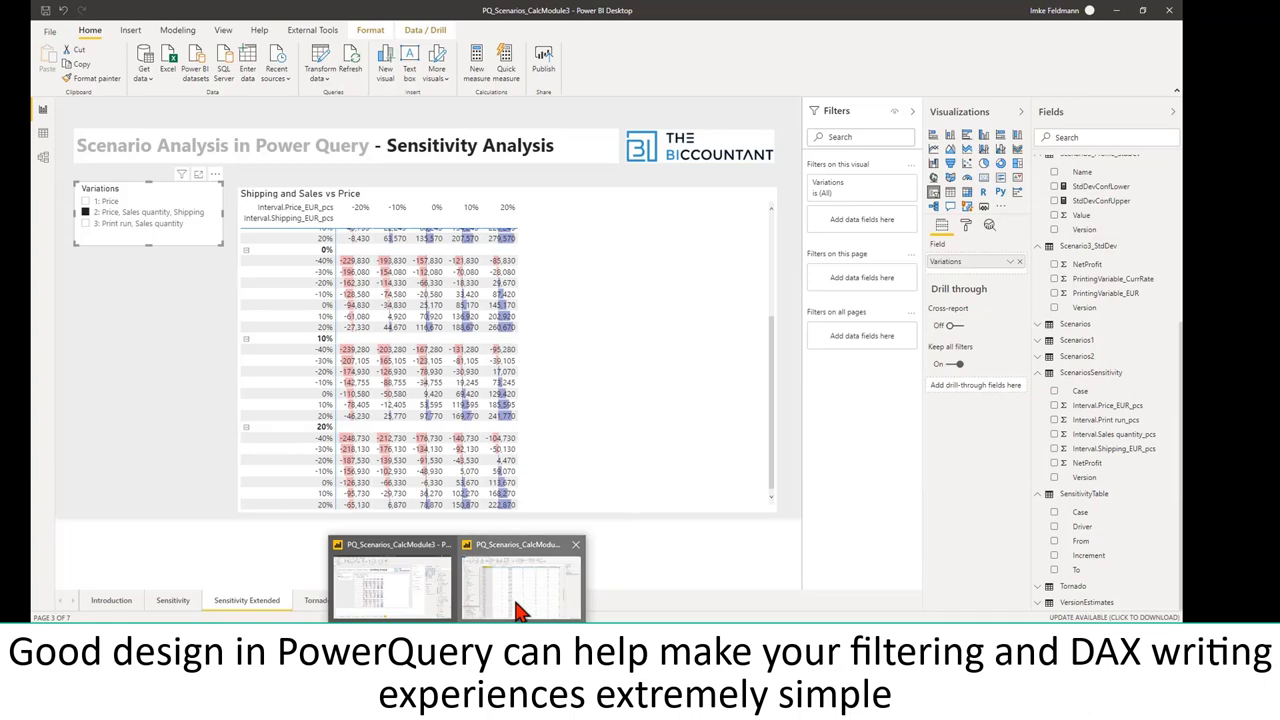
# Open the Tornado query and step from RefVersionEstimates through to the negative From column step.
pyautogui.click(519, 611)
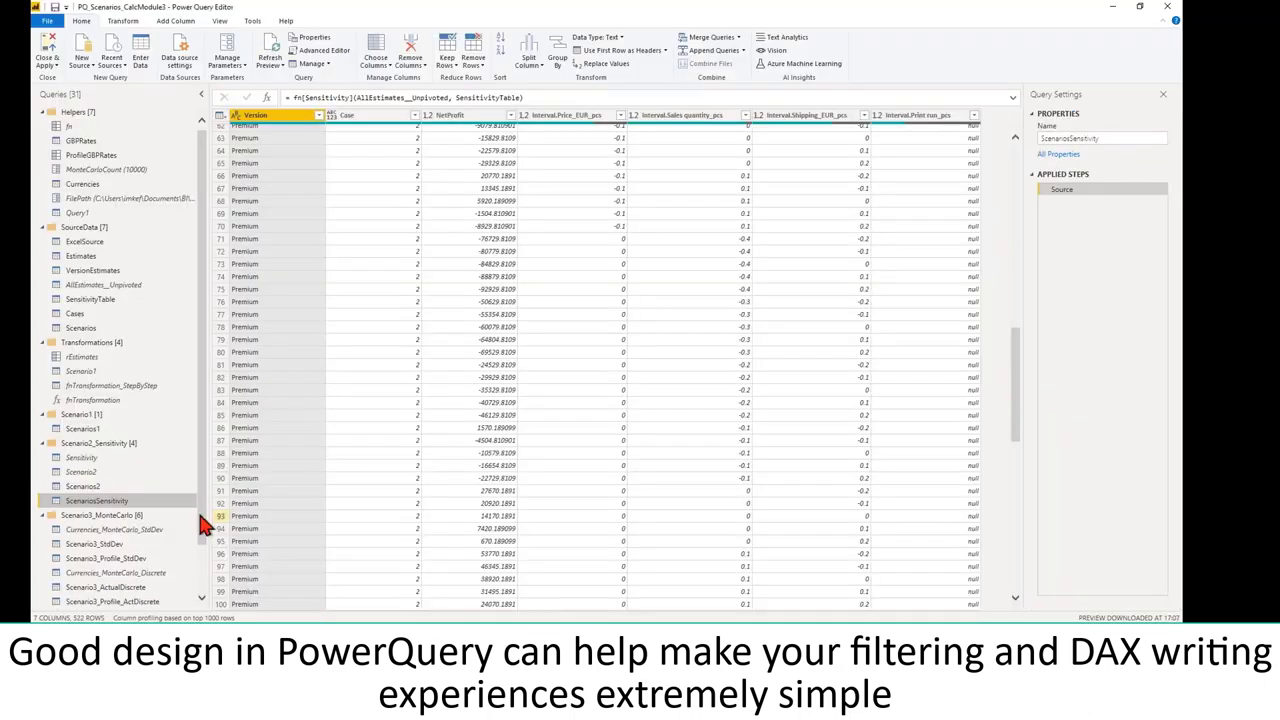
pyautogui.scroll(-2, 200, 525)
pyautogui.click(79, 589)
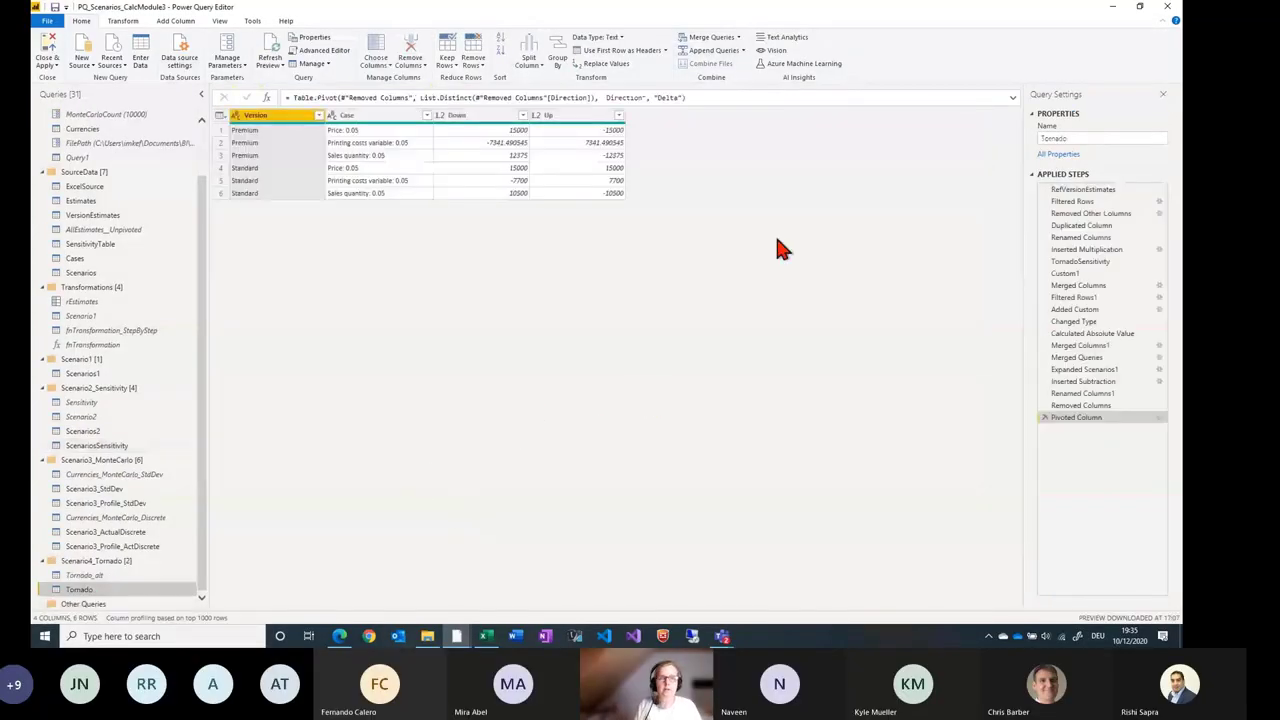
pyautogui.click(1090, 190)
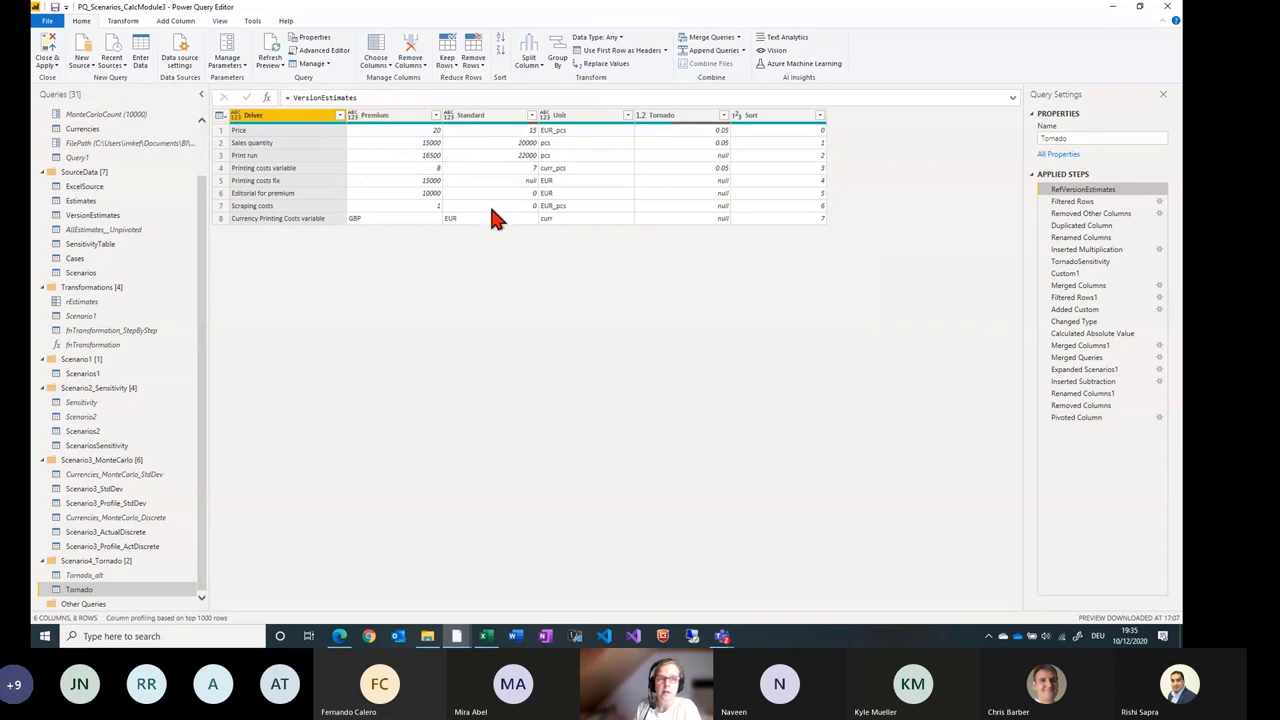
pyautogui.click(1072, 202)
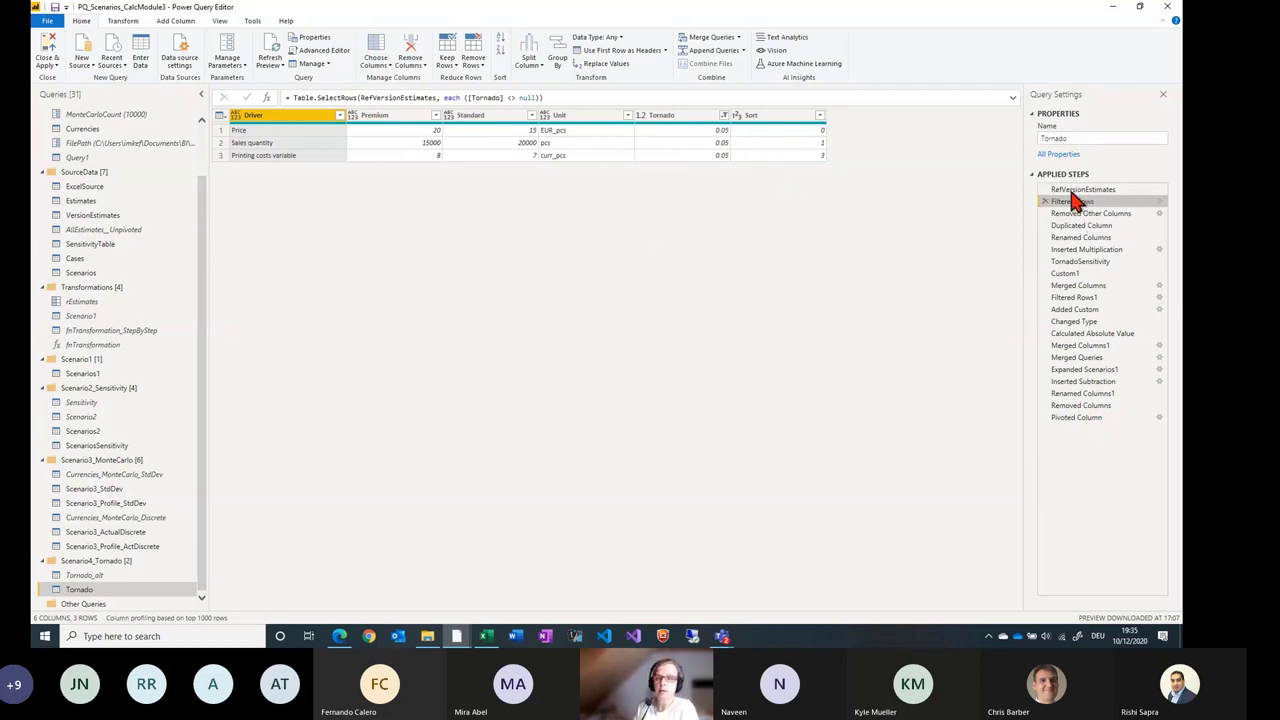
pyautogui.click(1088, 214)
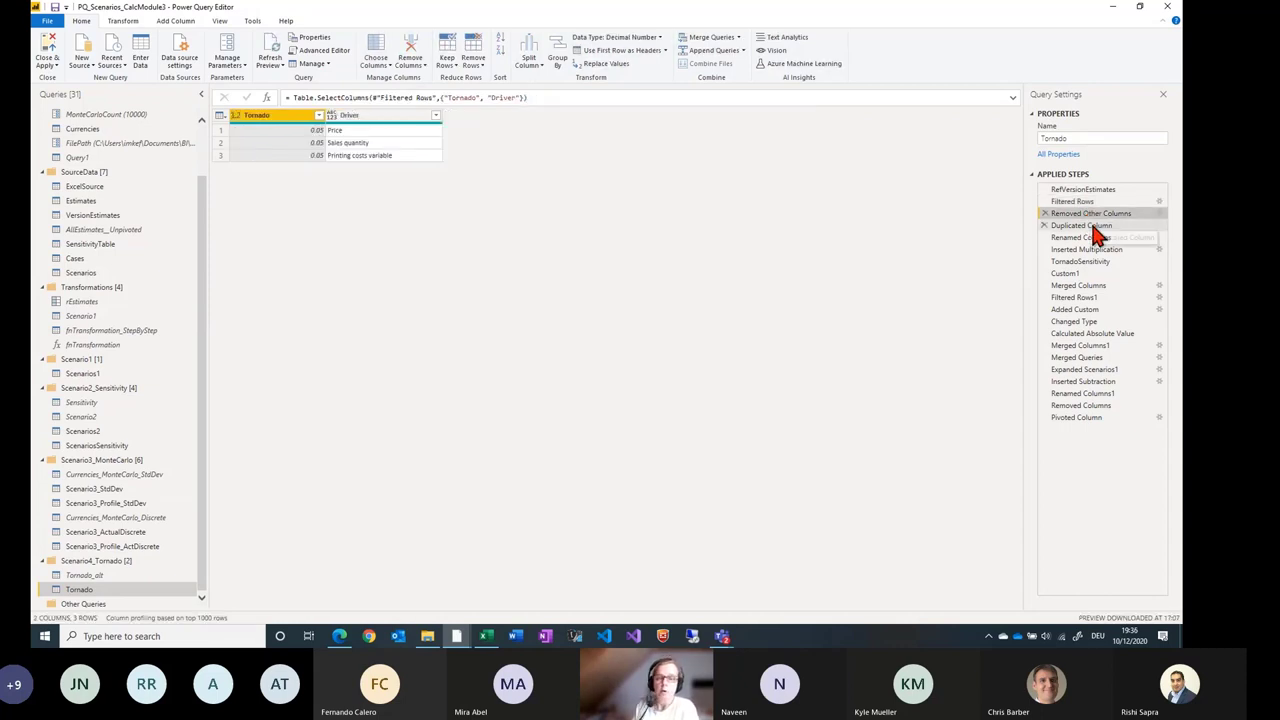
pyautogui.click(1094, 227)
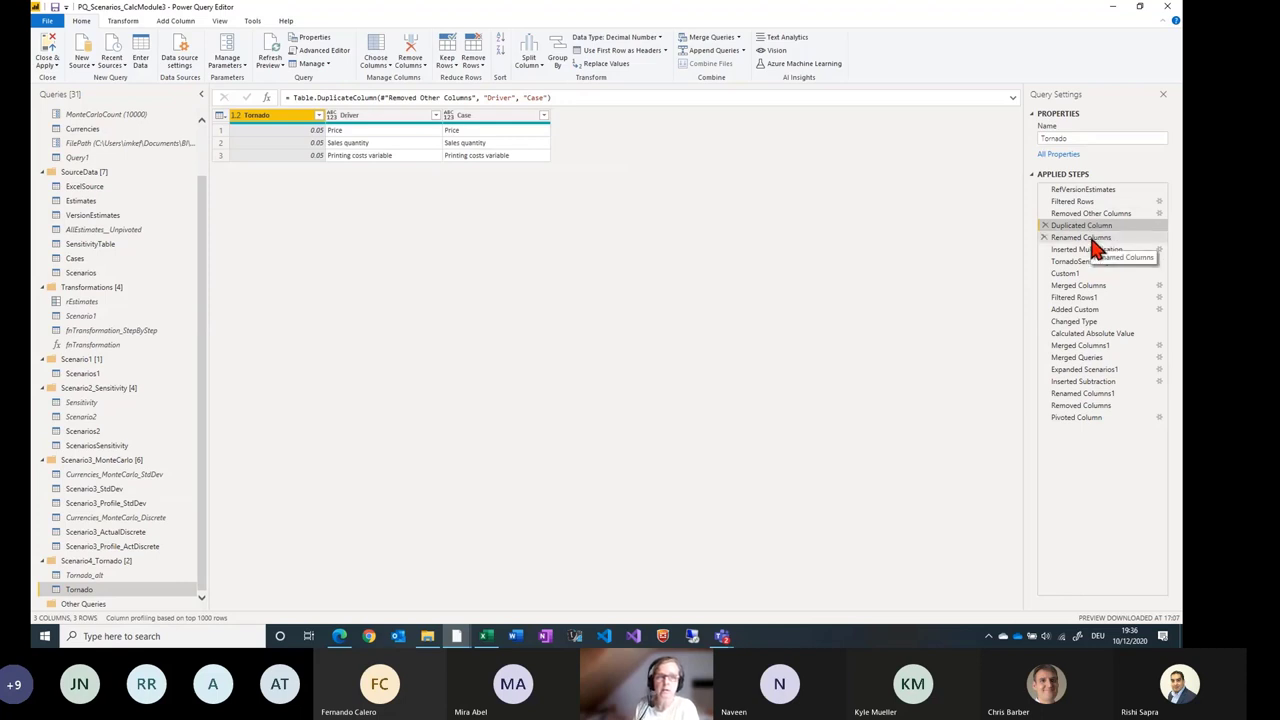
pyautogui.click(1092, 240)
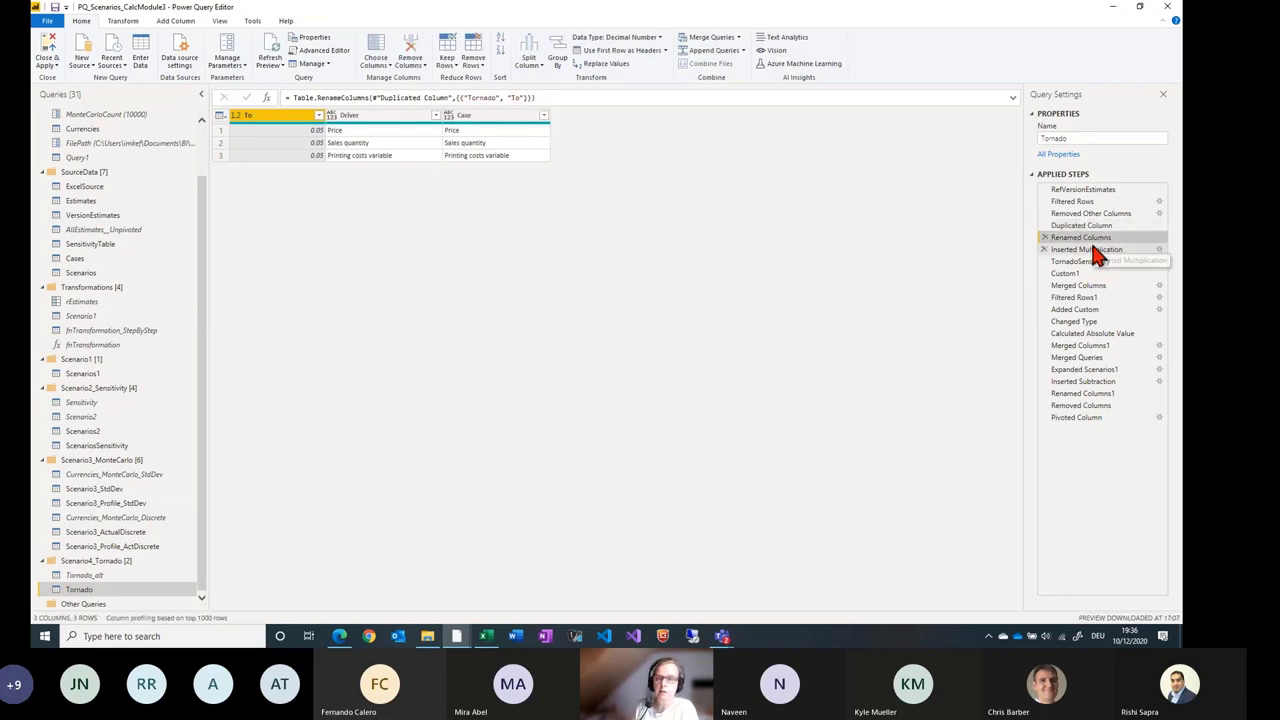
pyautogui.click(1094, 250)
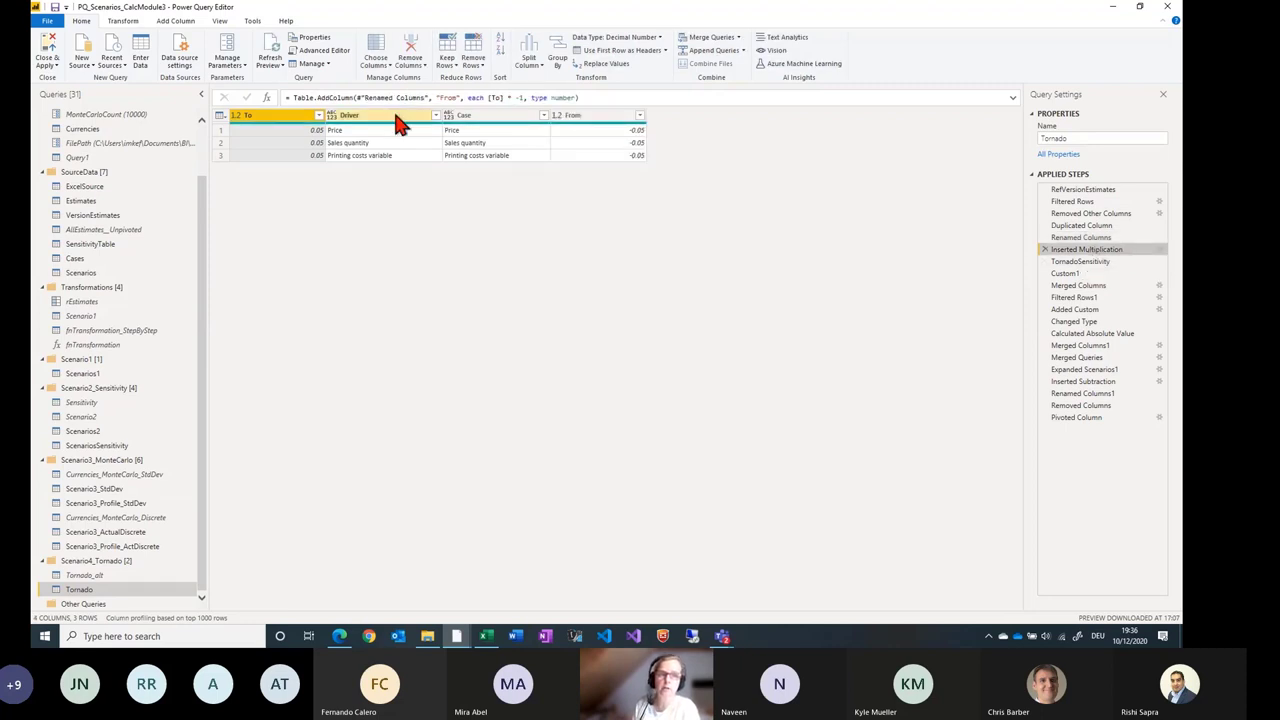
# Bring up the report's Tornado page, showing Premium and Standard swinging ±15K for price.
pyautogui.click(457, 645)
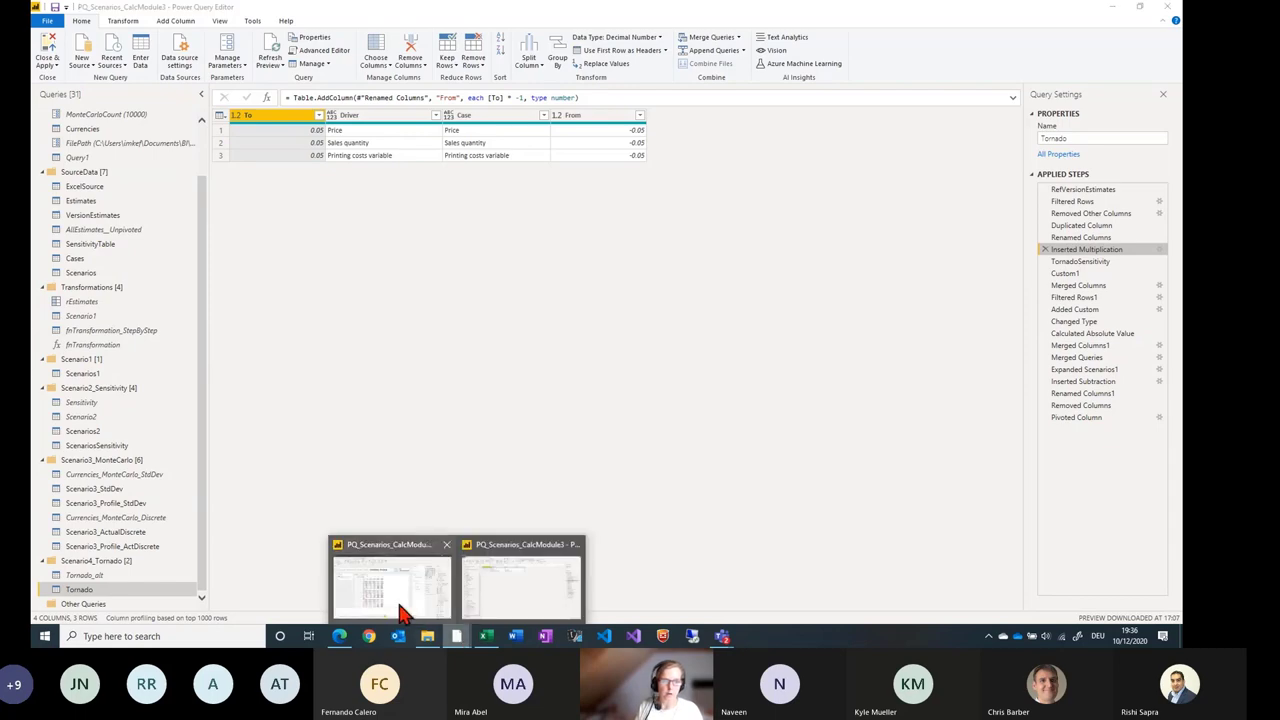
pyautogui.click(399, 606)
pyautogui.click(312, 602)
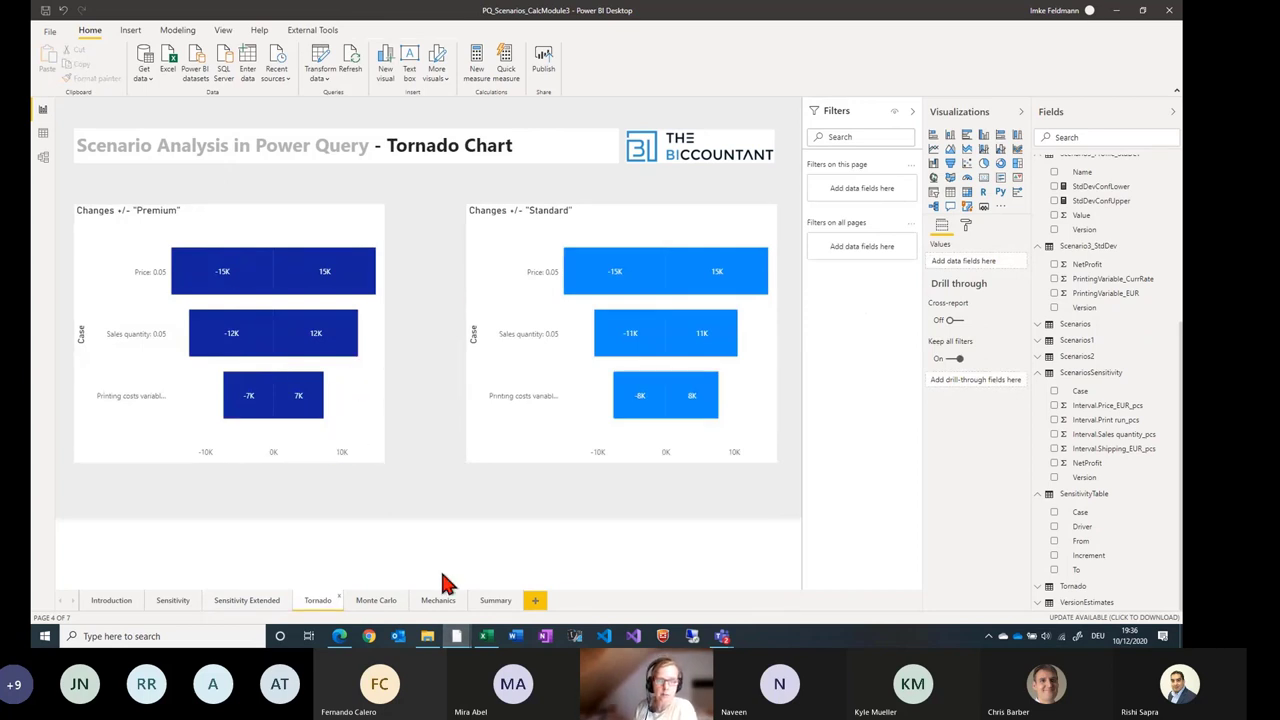
# Return to Power Query Editor, showing the TornadoSensitivity step's 0.05 Increment column.
pyautogui.moveTo(457, 636)
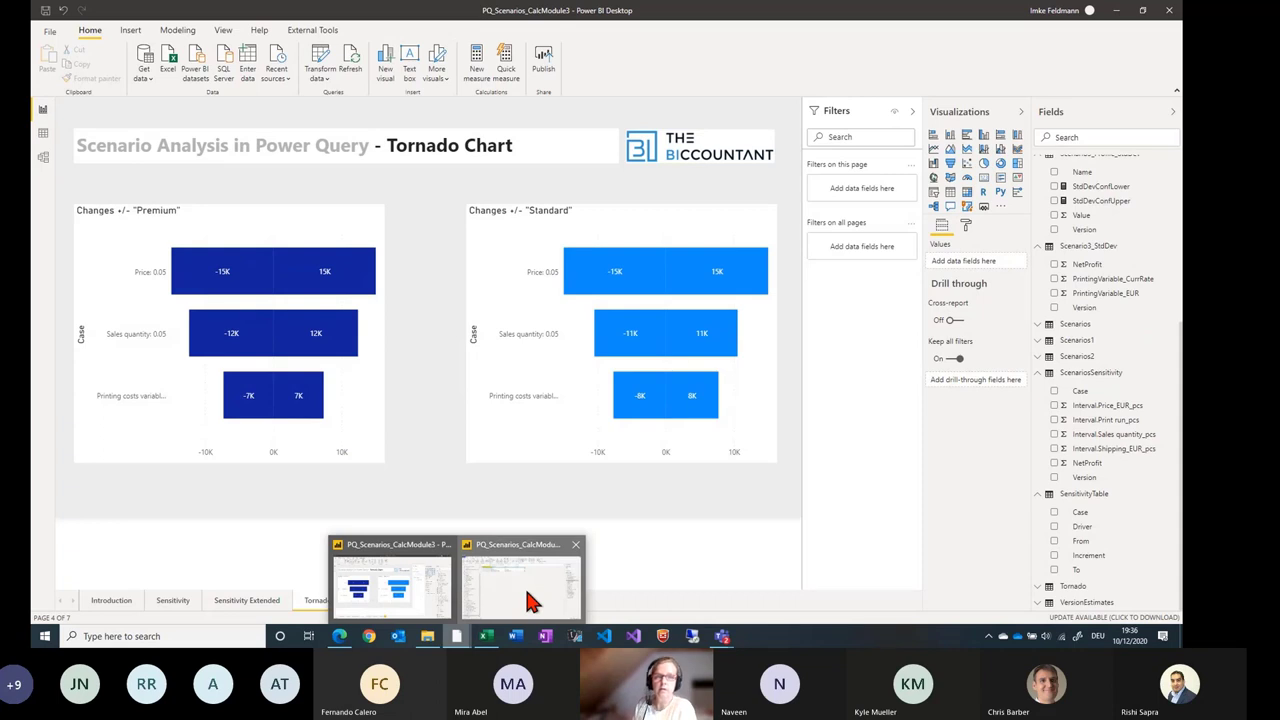
pyautogui.click(521, 592)
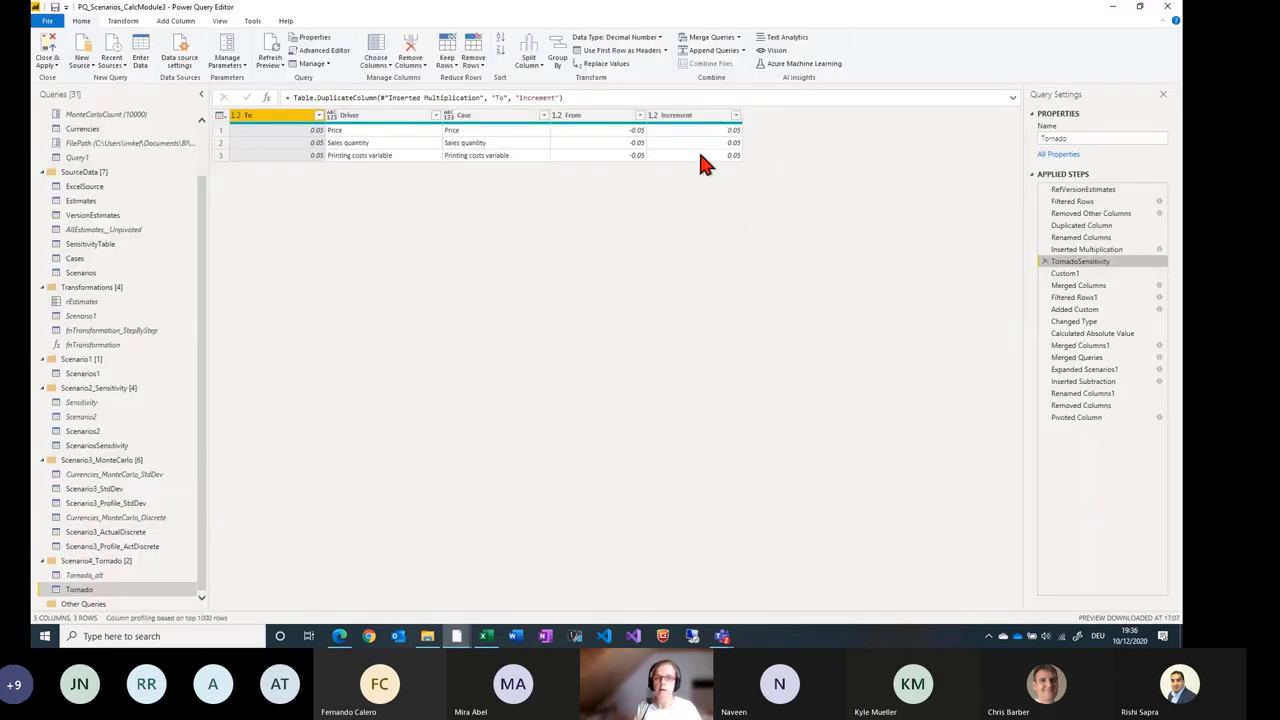
# Check the Custom1 sensitivity output and Printing costs interval, then select Excel's Tornado cell J5.
pyautogui.click(1090, 273)
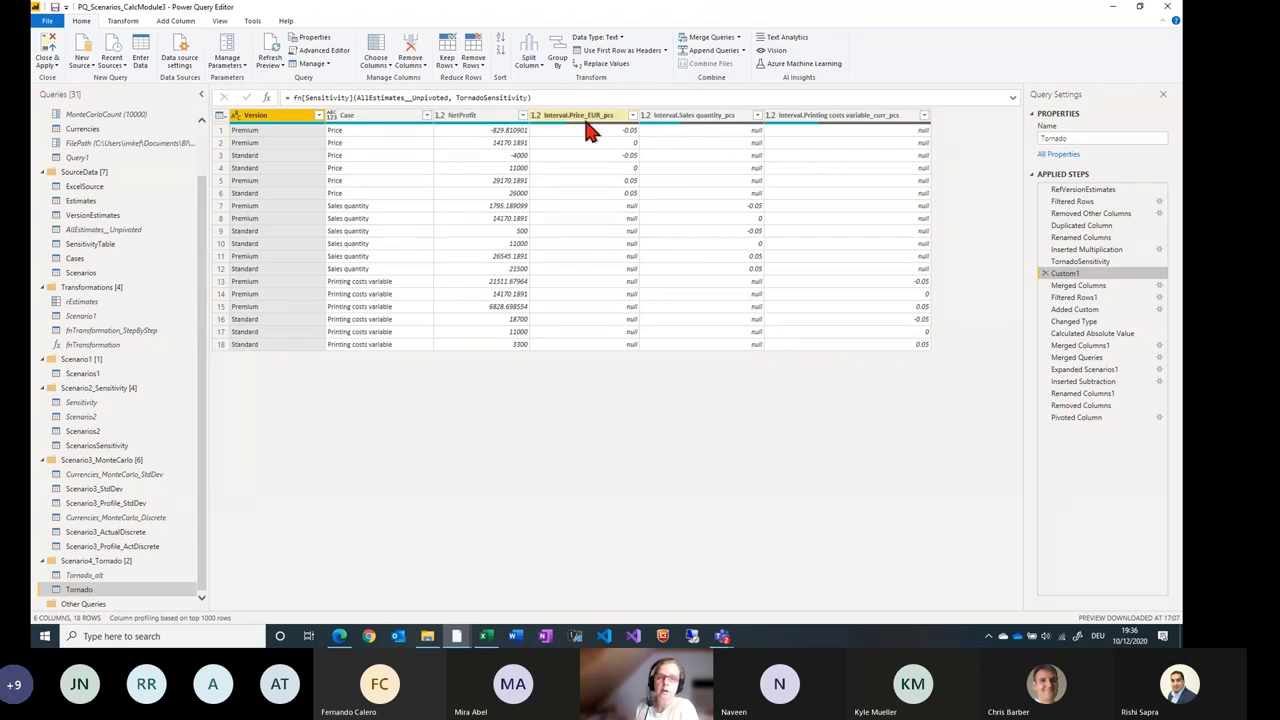
pyautogui.keyDown('ctrl'); pyautogui.click(814, 117); pyautogui.keyUp('ctrl')
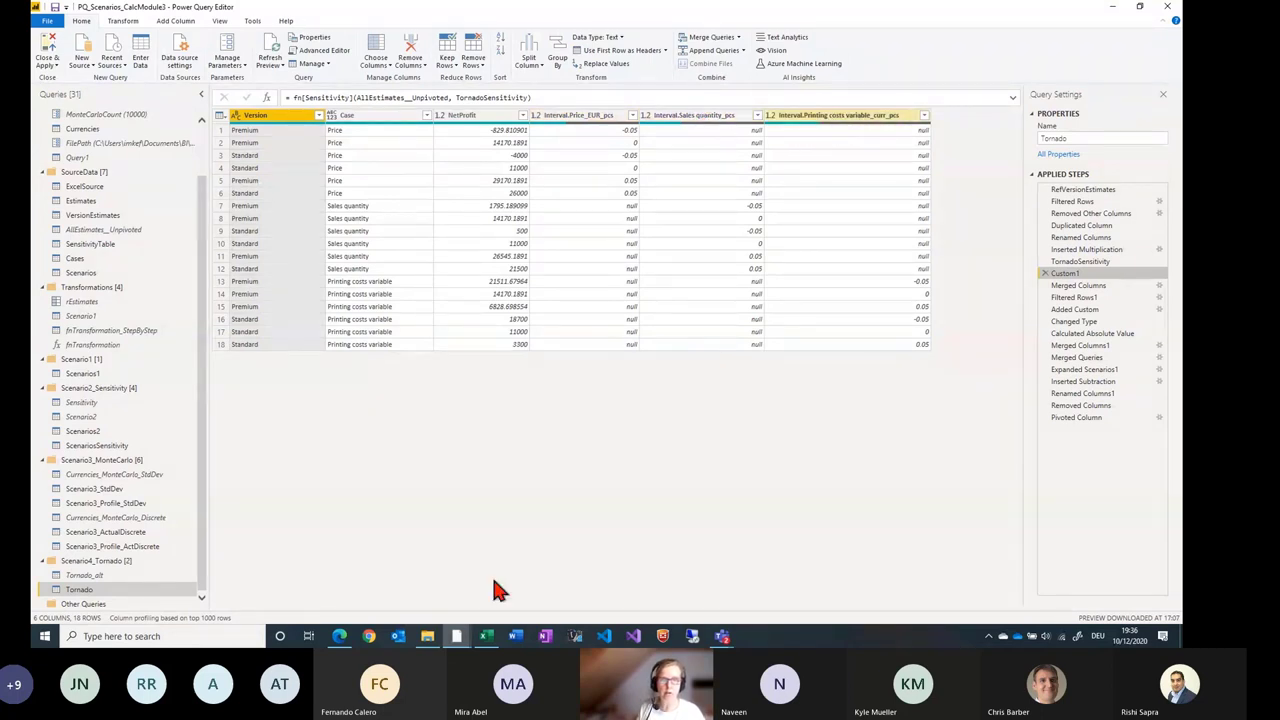
pyautogui.click(486, 637)
pyautogui.click(498, 252)
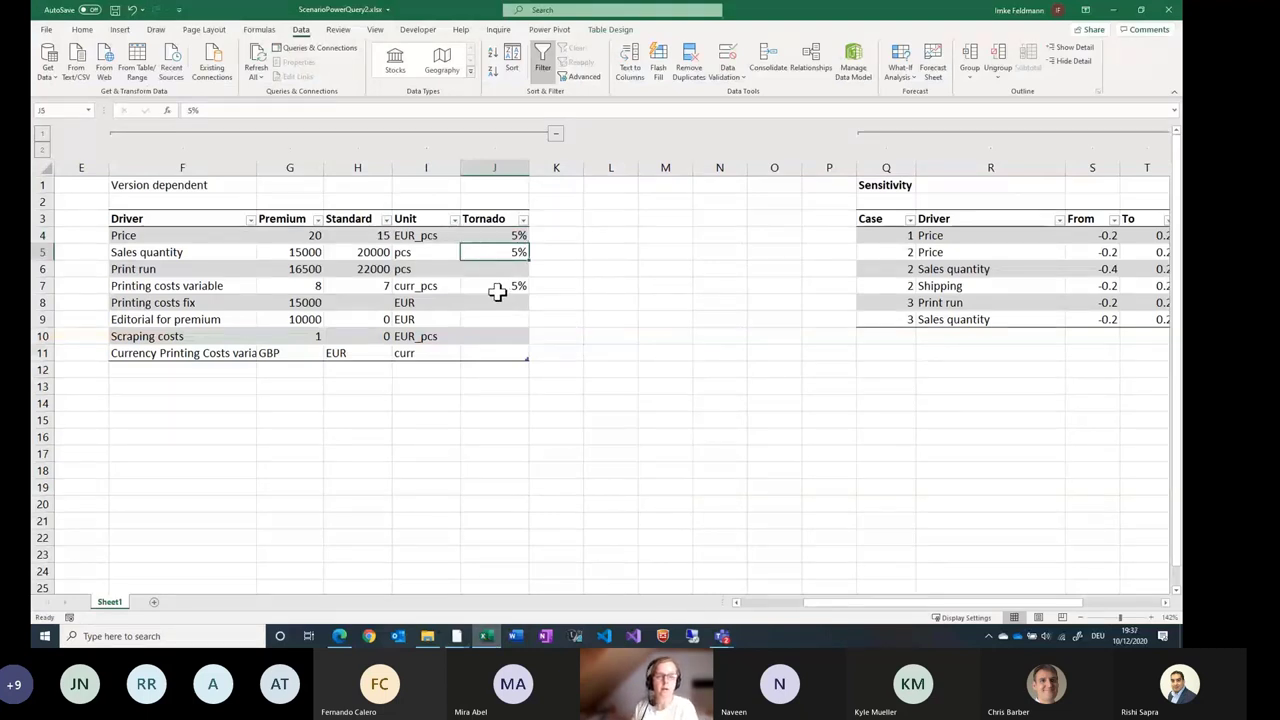
# Enter 10% as the Print run Tornado value in cell J6.
pyautogui.click(498, 288)
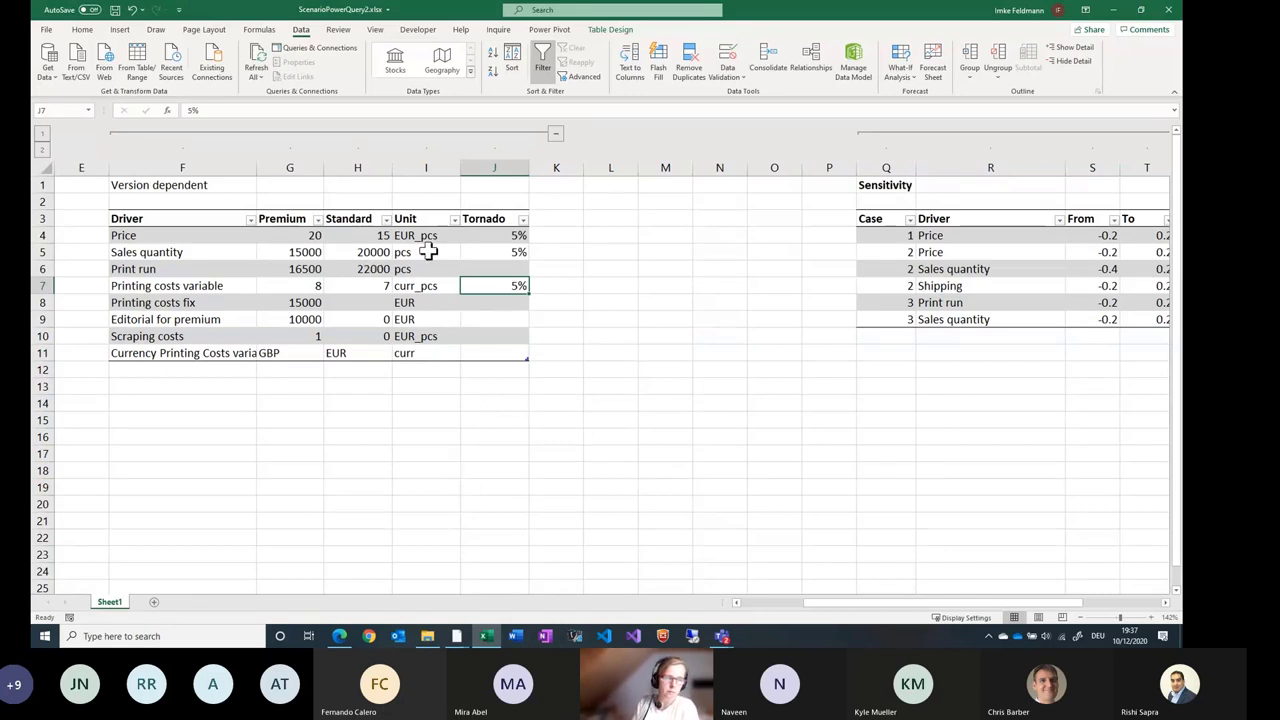
pyautogui.click(489, 266)
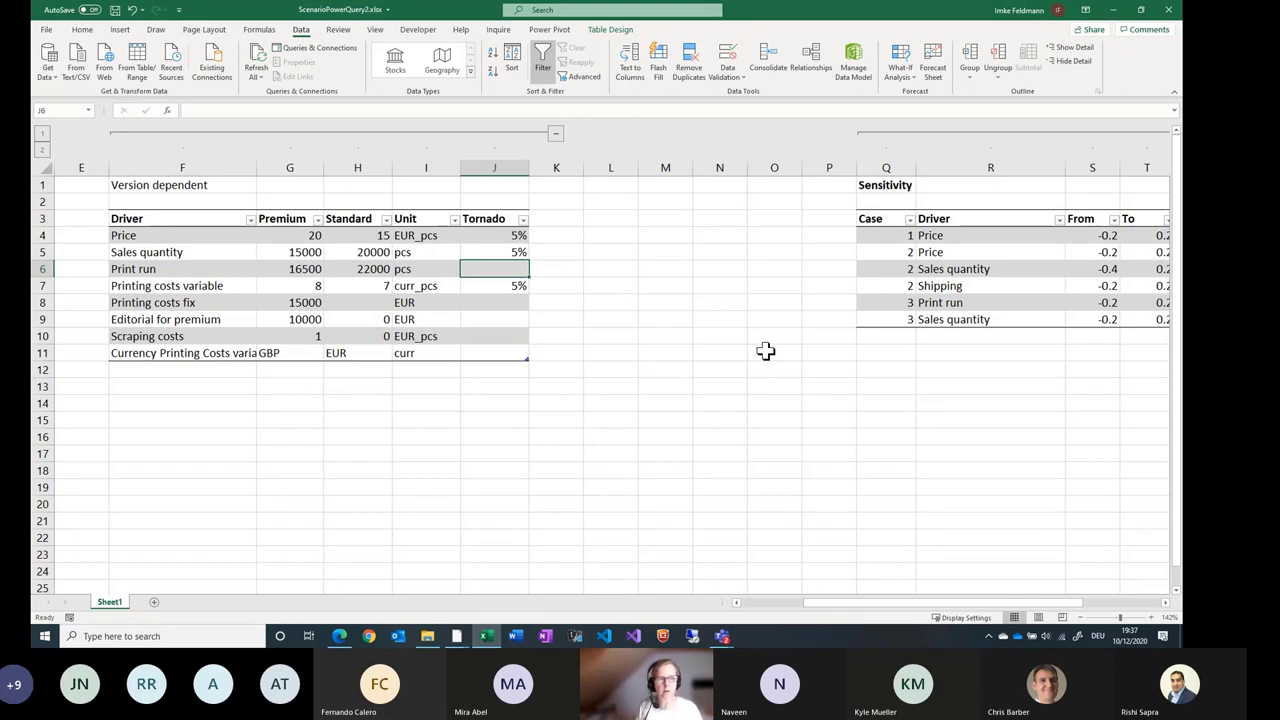
pyautogui.write('10%')
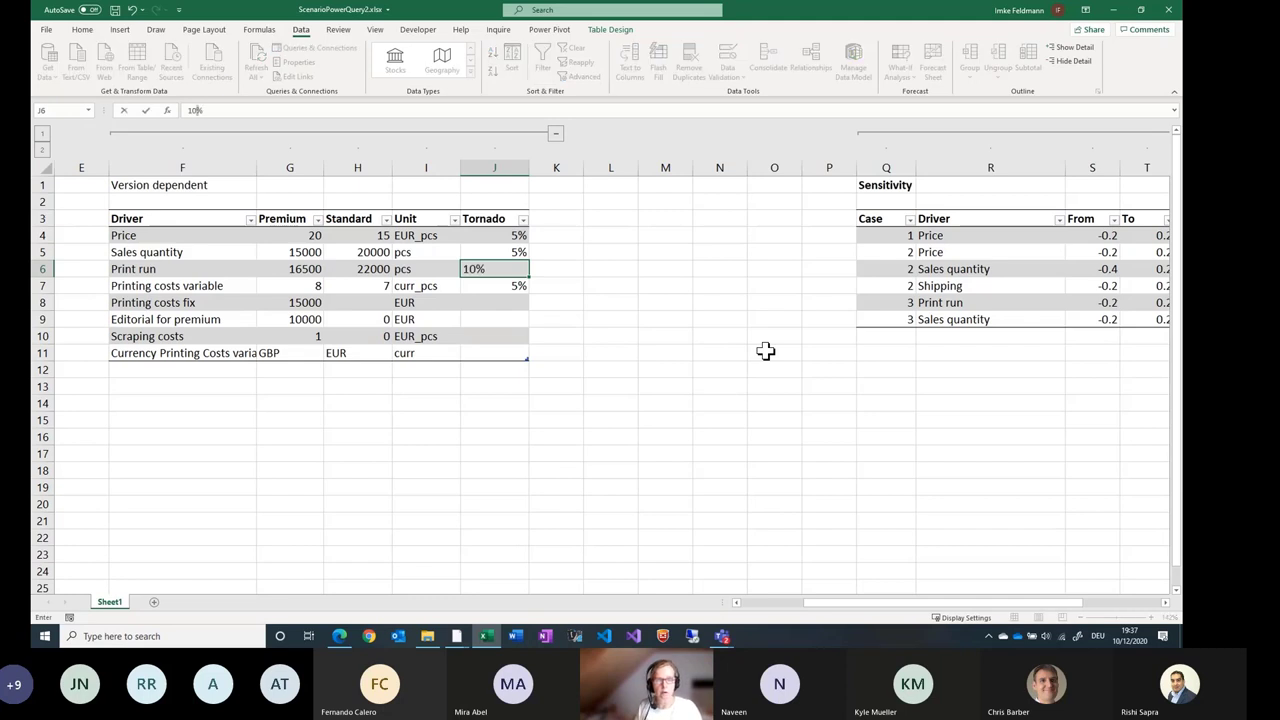
pyautogui.hotkey('ctrl', 'Return')
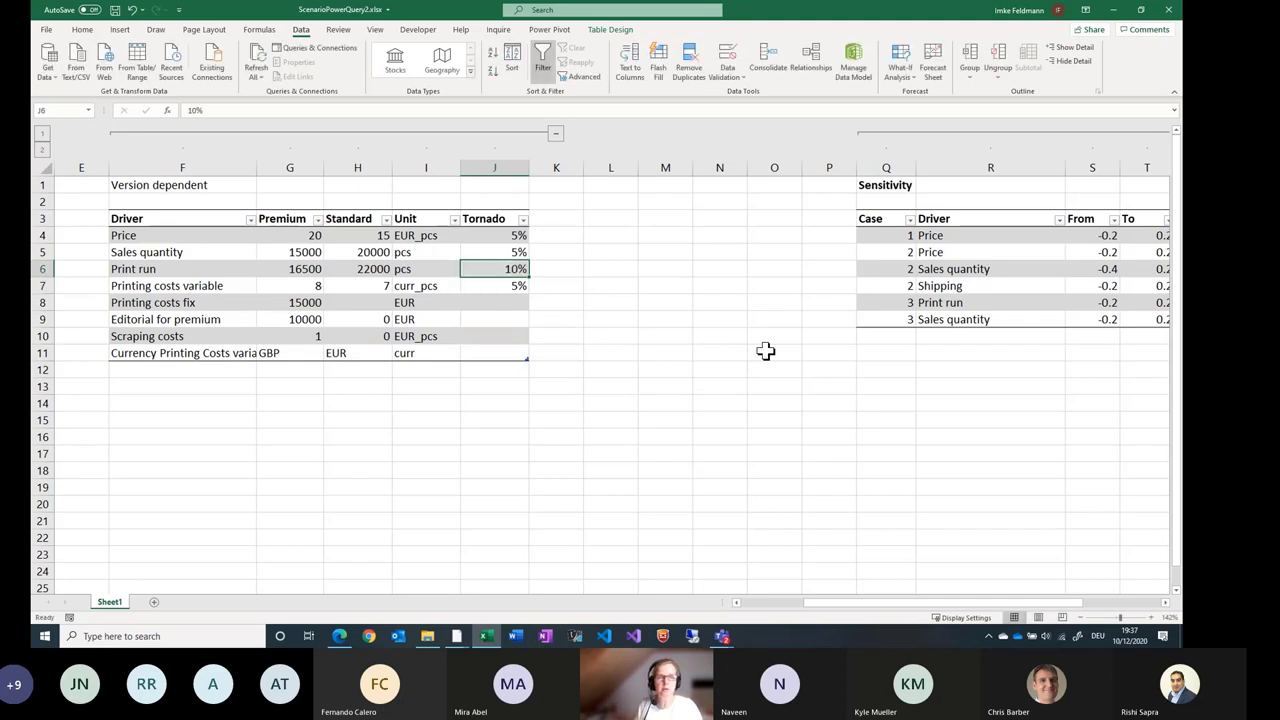
# Save the workbook and return to the Power Query Editor.
pyautogui.click(115, 10)
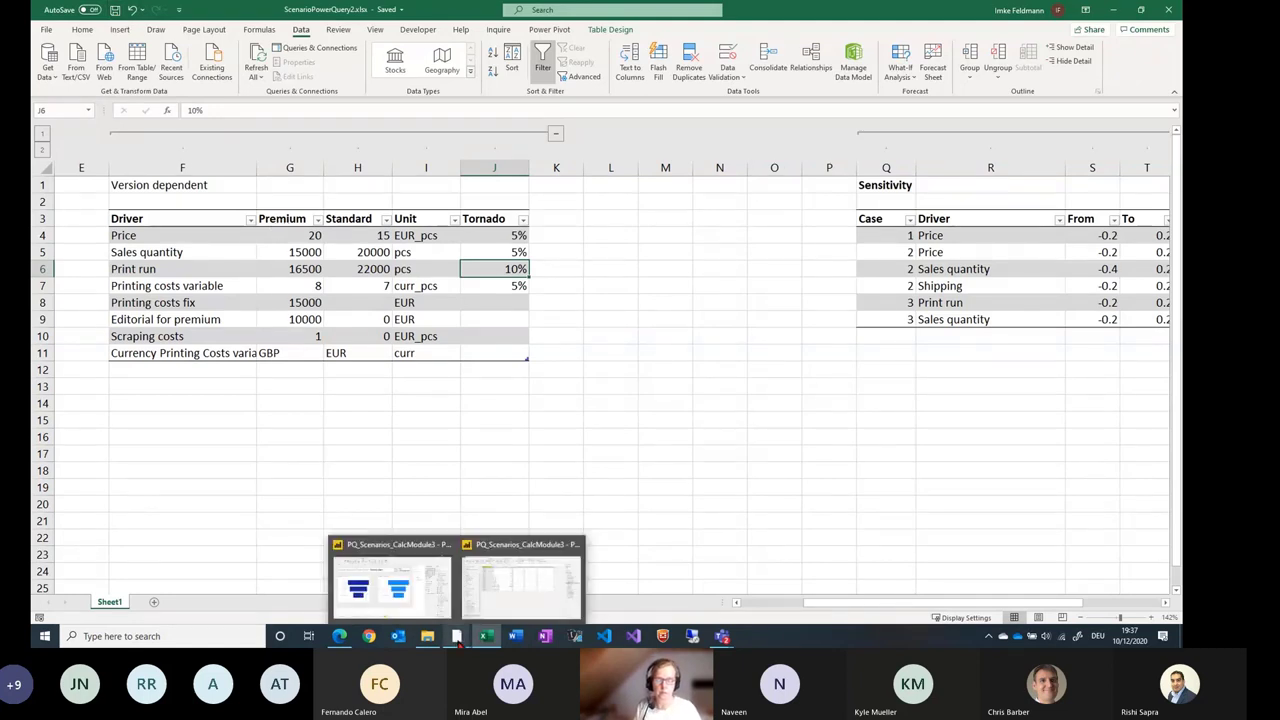
pyautogui.moveTo(485, 636)
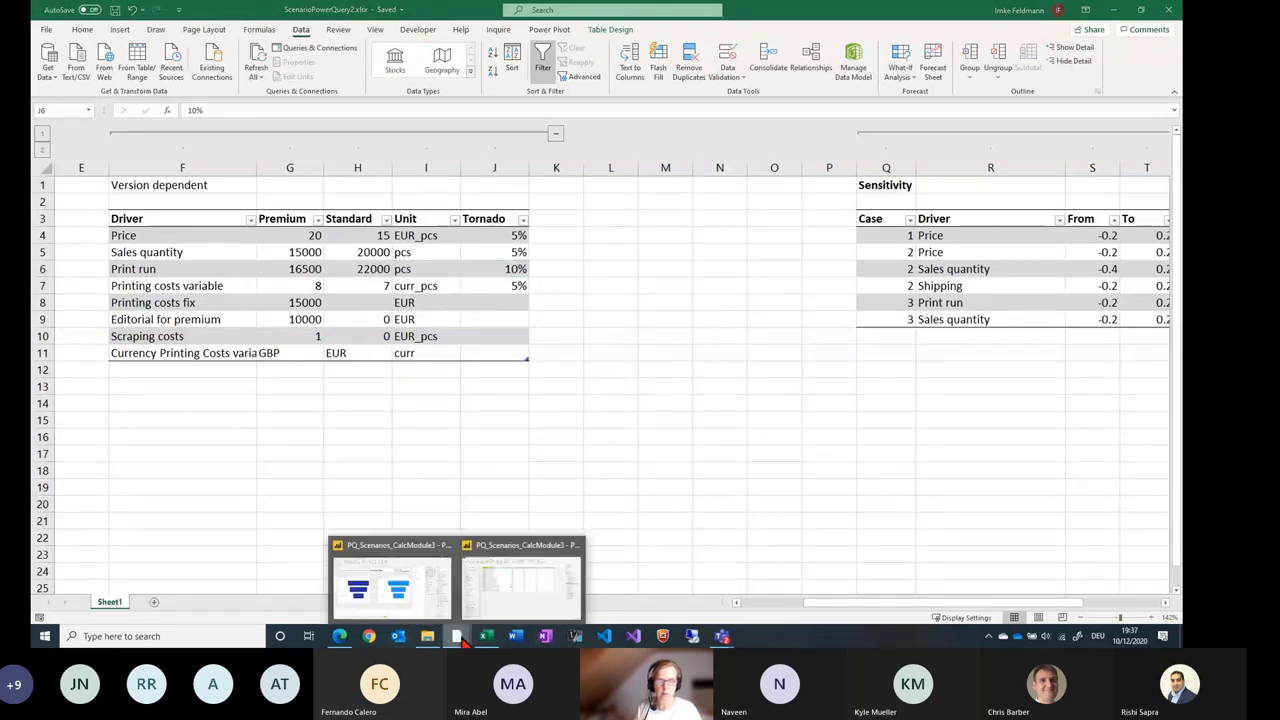
pyautogui.click(527, 606)
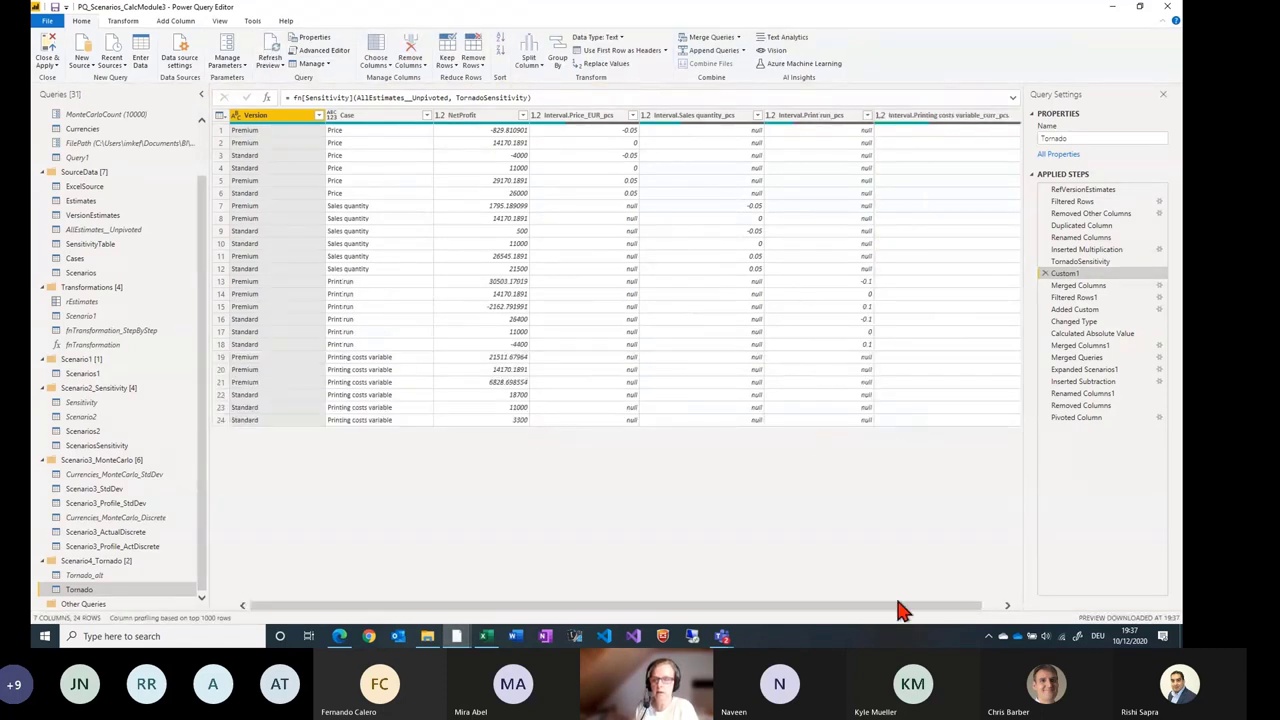
# Step through Merged Columns, Filtered Rows1, Added Custom, Changed Type, Absolute Value and Merged Columns1.
pyautogui.hscroll(1, 900, 614)
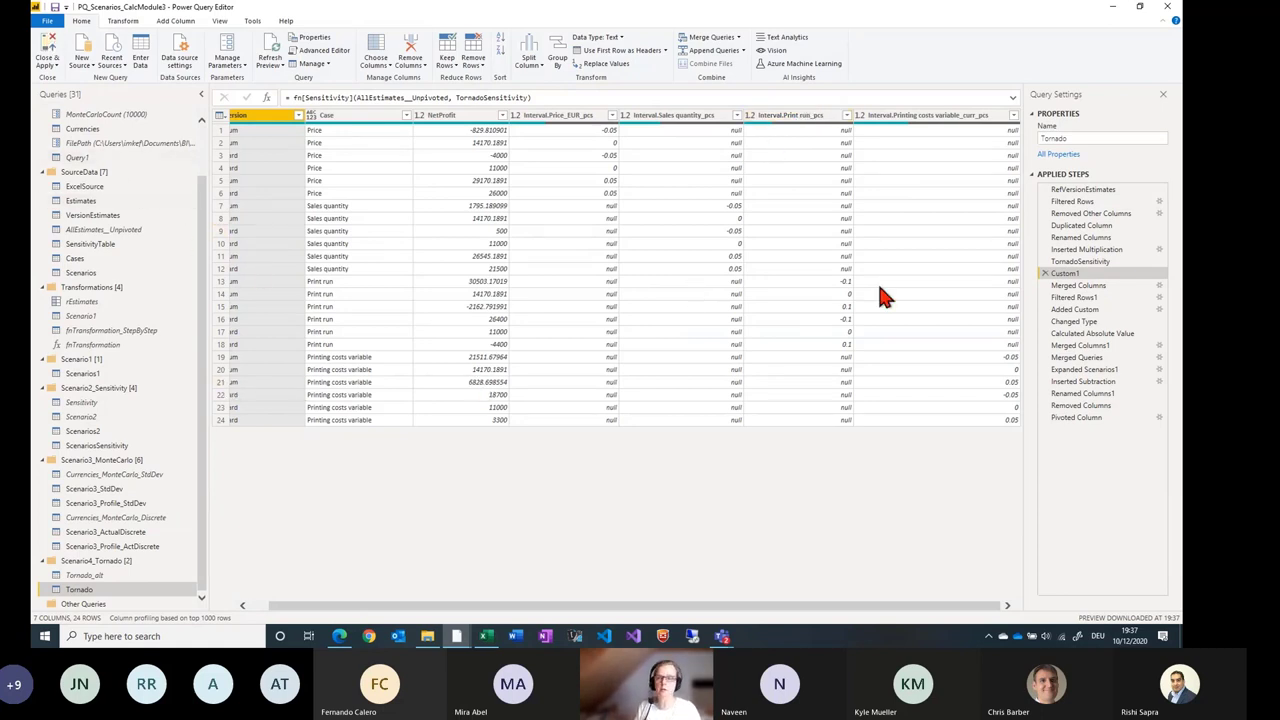
pyautogui.click(1098, 287)
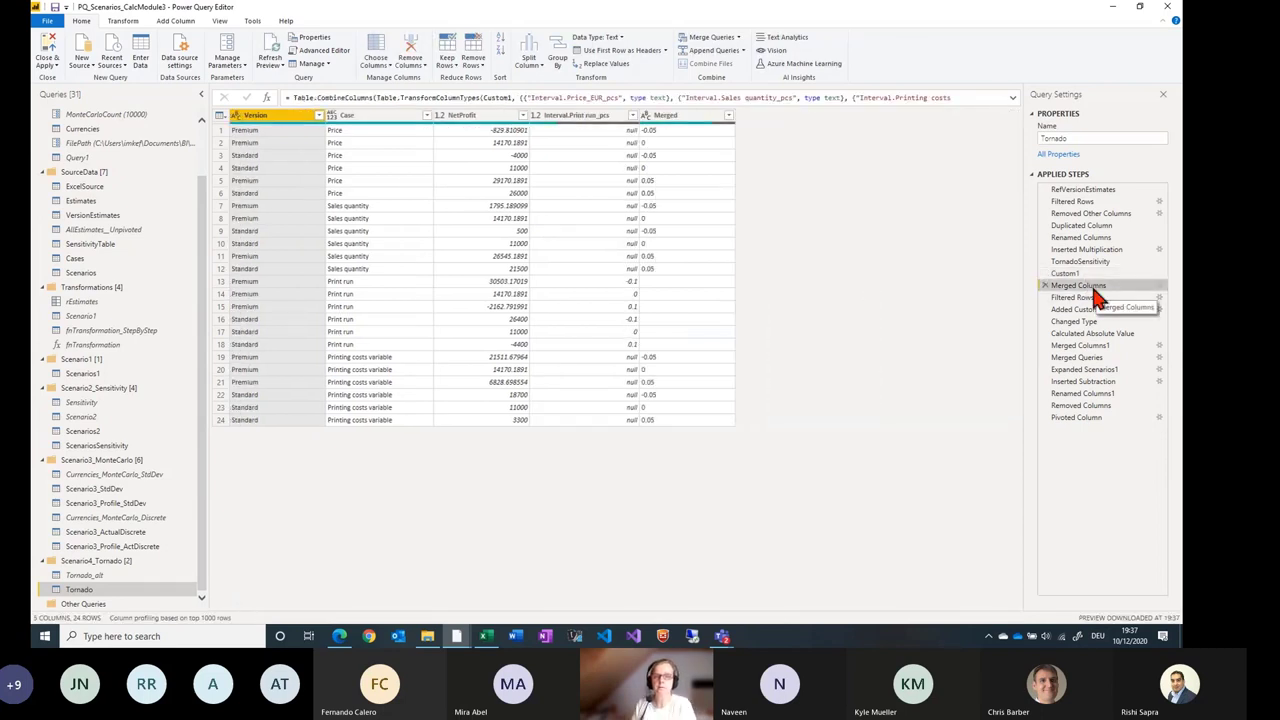
pyautogui.click(1098, 299)
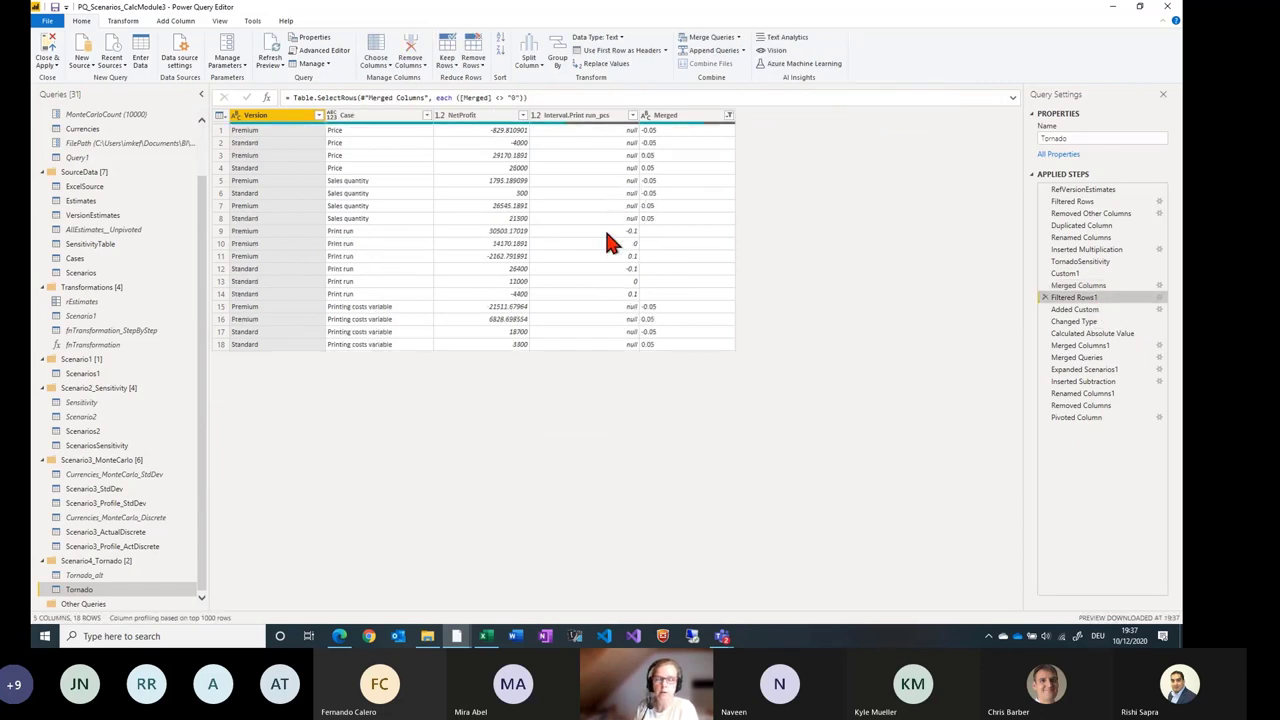
pyautogui.click(1089, 311)
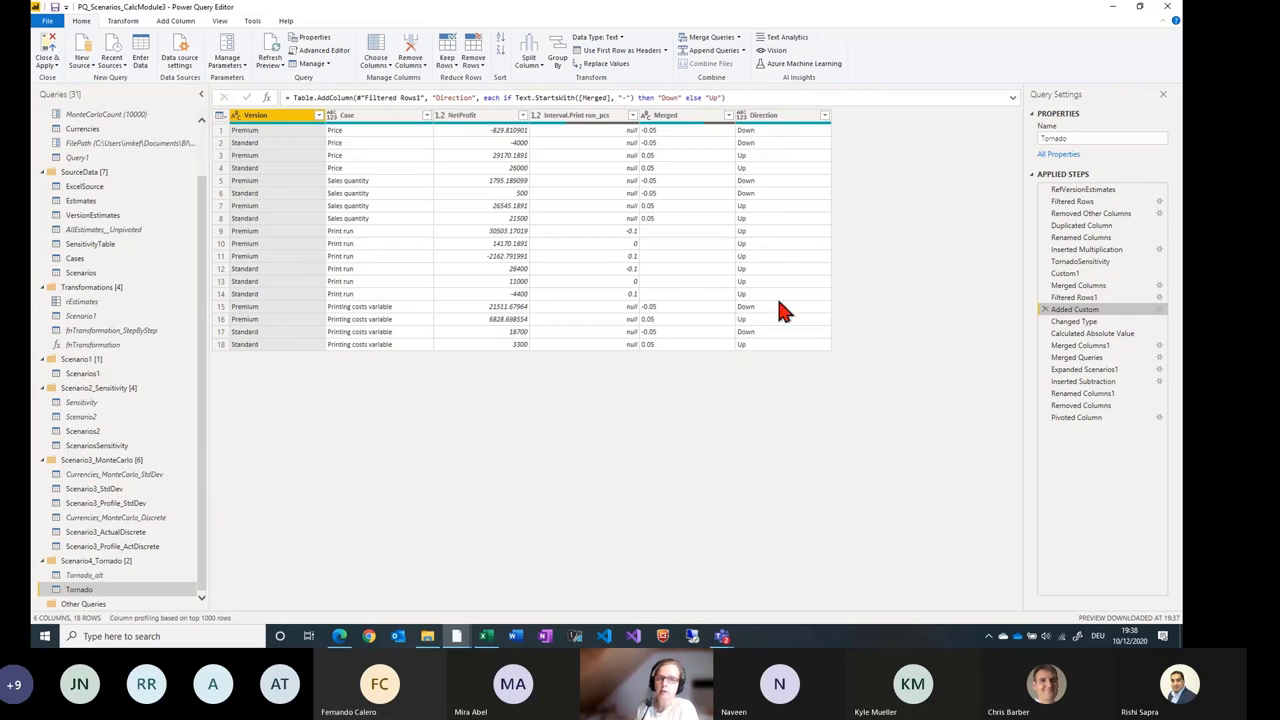
pyautogui.click(1072, 322)
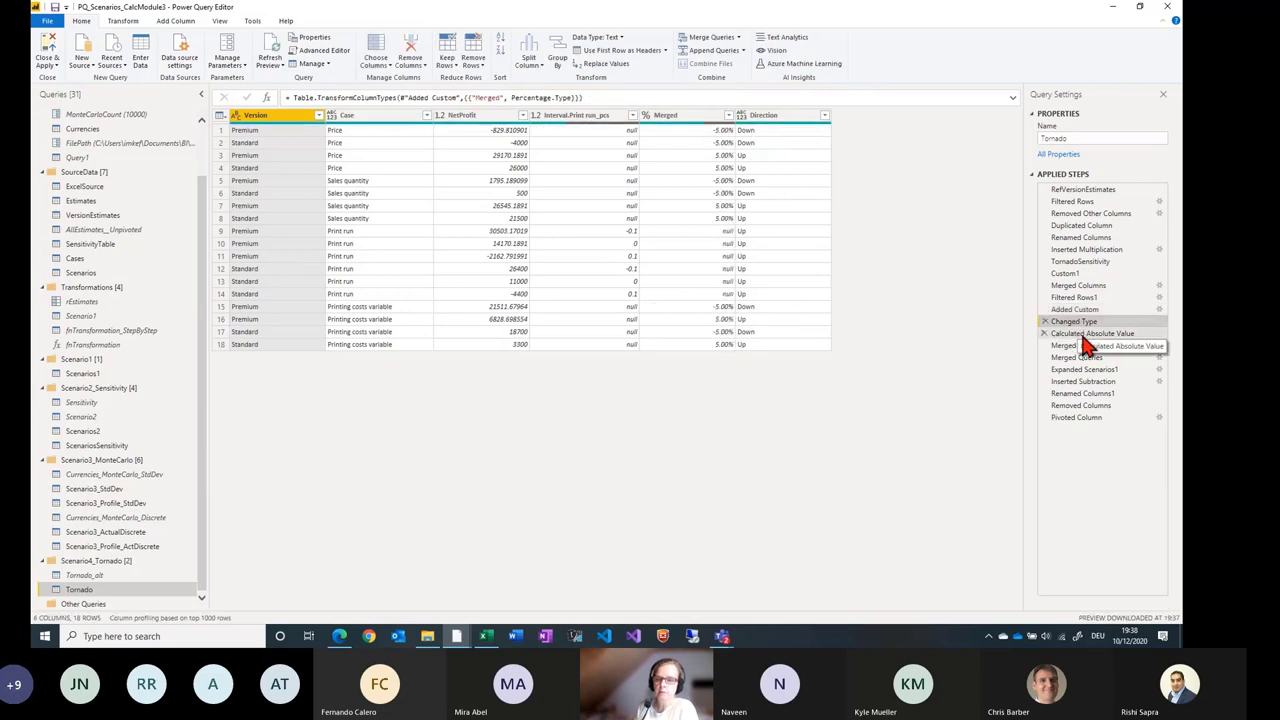
pyautogui.click(1082, 334)
pyautogui.click(1084, 346)
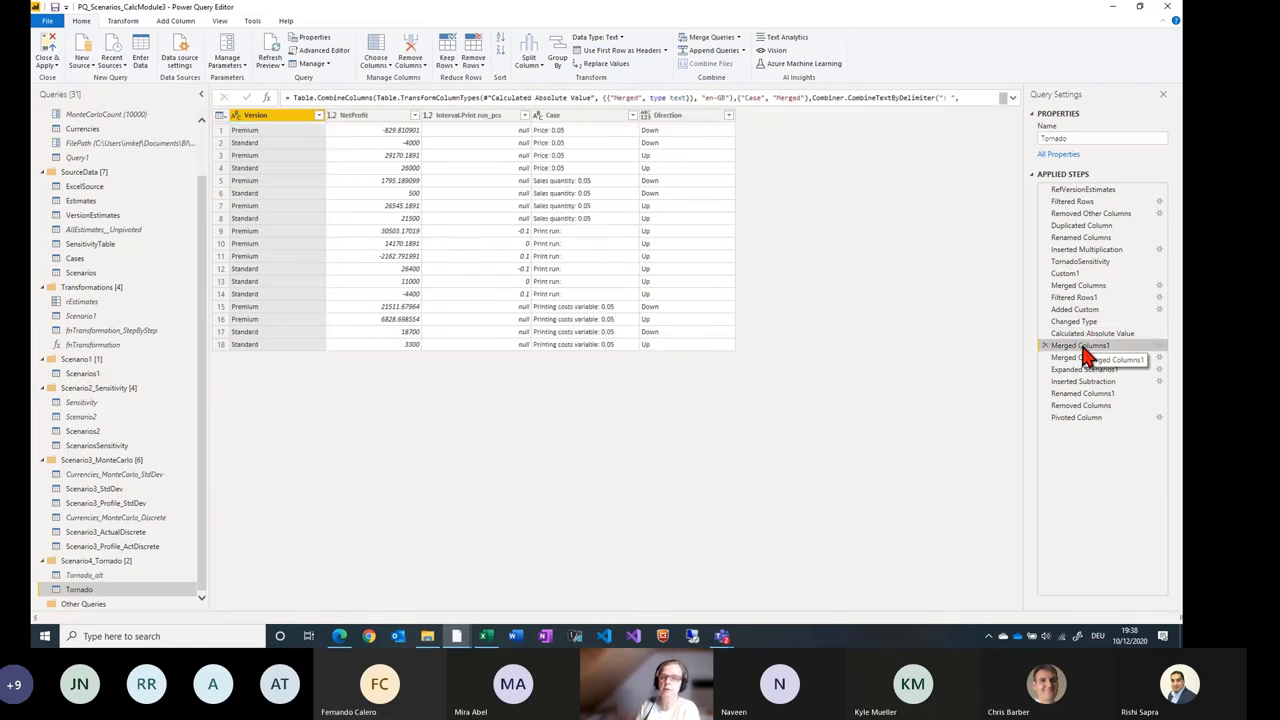
# Step through Merged Queries, Expanded Scenarios1, Subtraction, Delta rename, Removed Columns and Pivoted Column.
pyautogui.click(1098, 358)
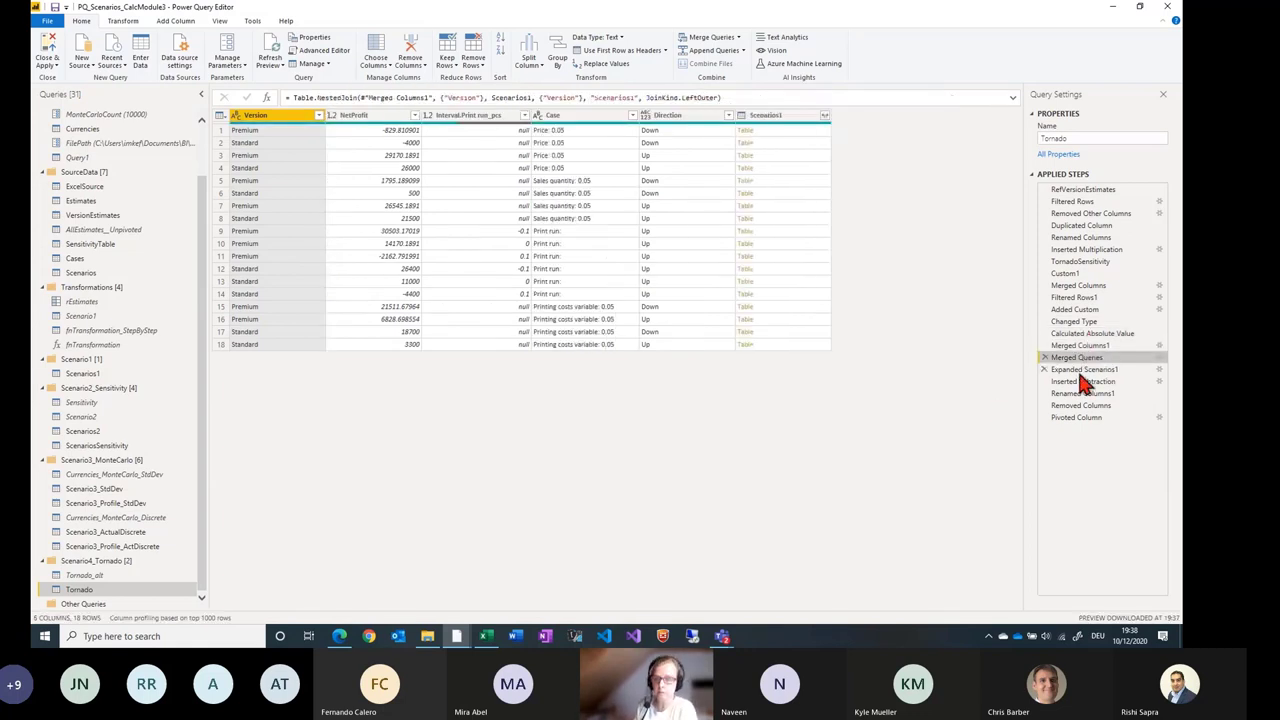
pyautogui.click(1081, 370)
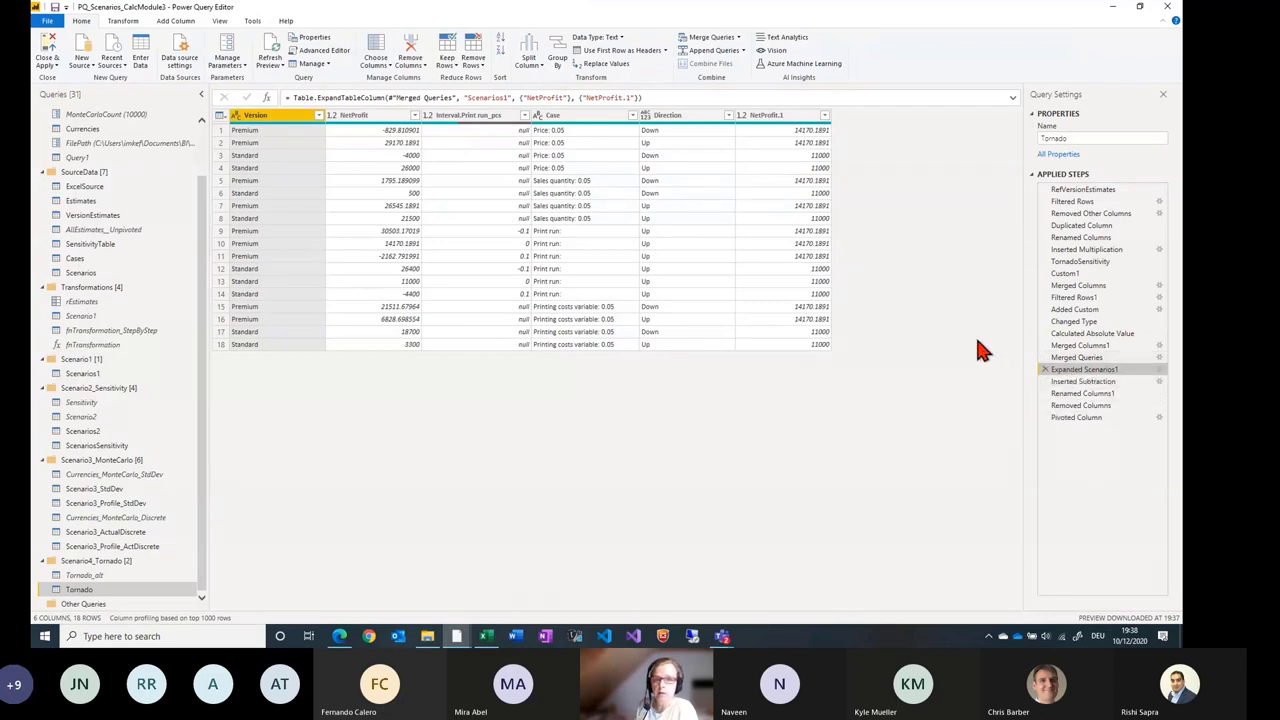
pyautogui.click(1083, 381)
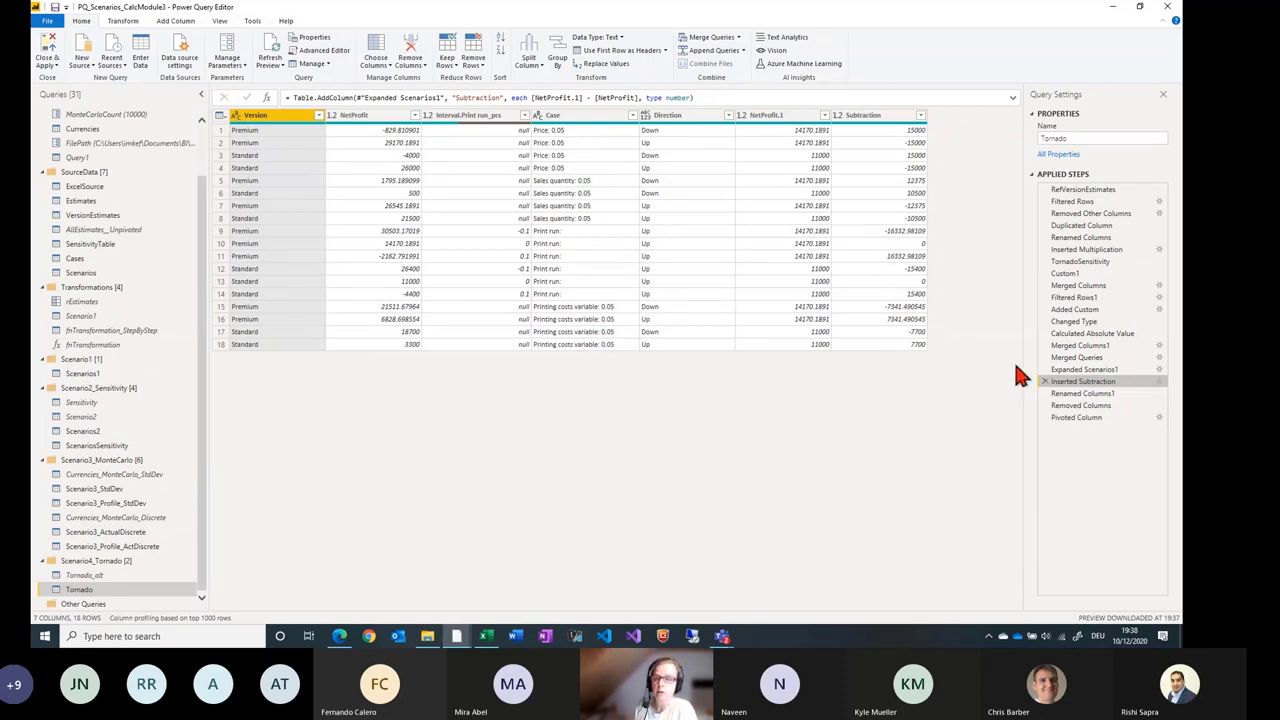
pyautogui.click(1084, 394)
pyautogui.click(1088, 407)
pyautogui.click(1062, 418)
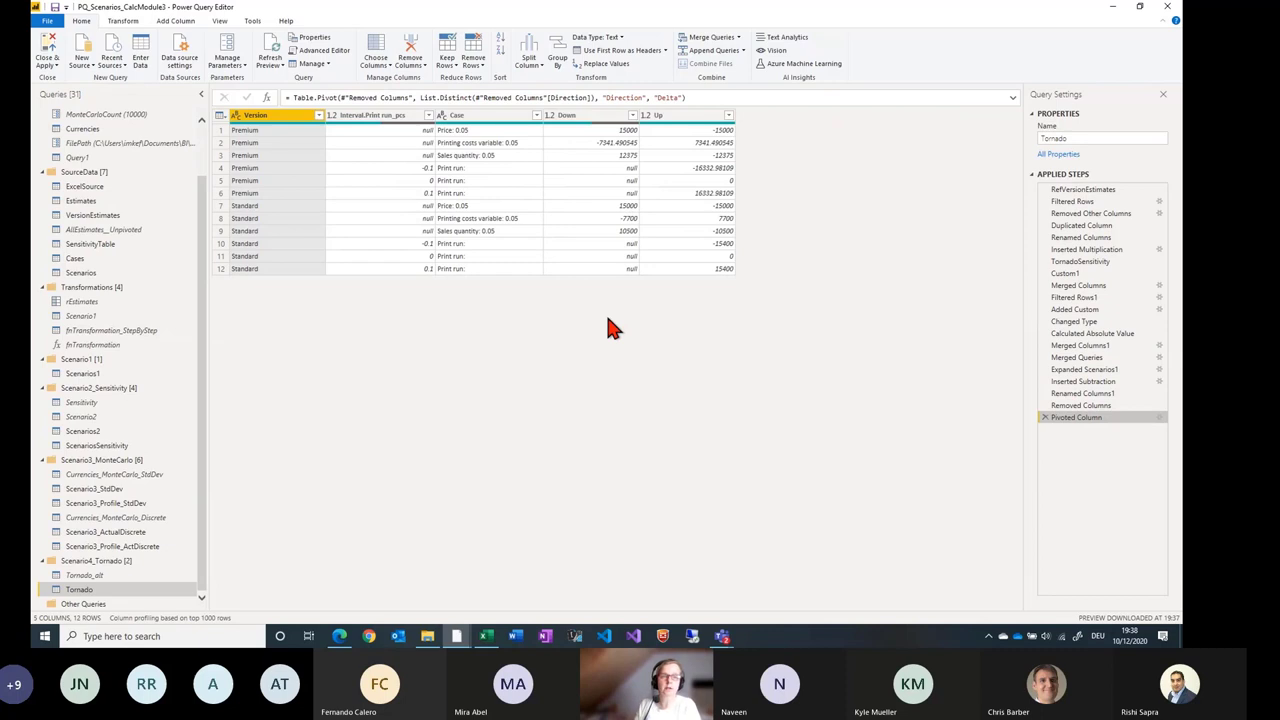
pyautogui.moveTo(452, 640)
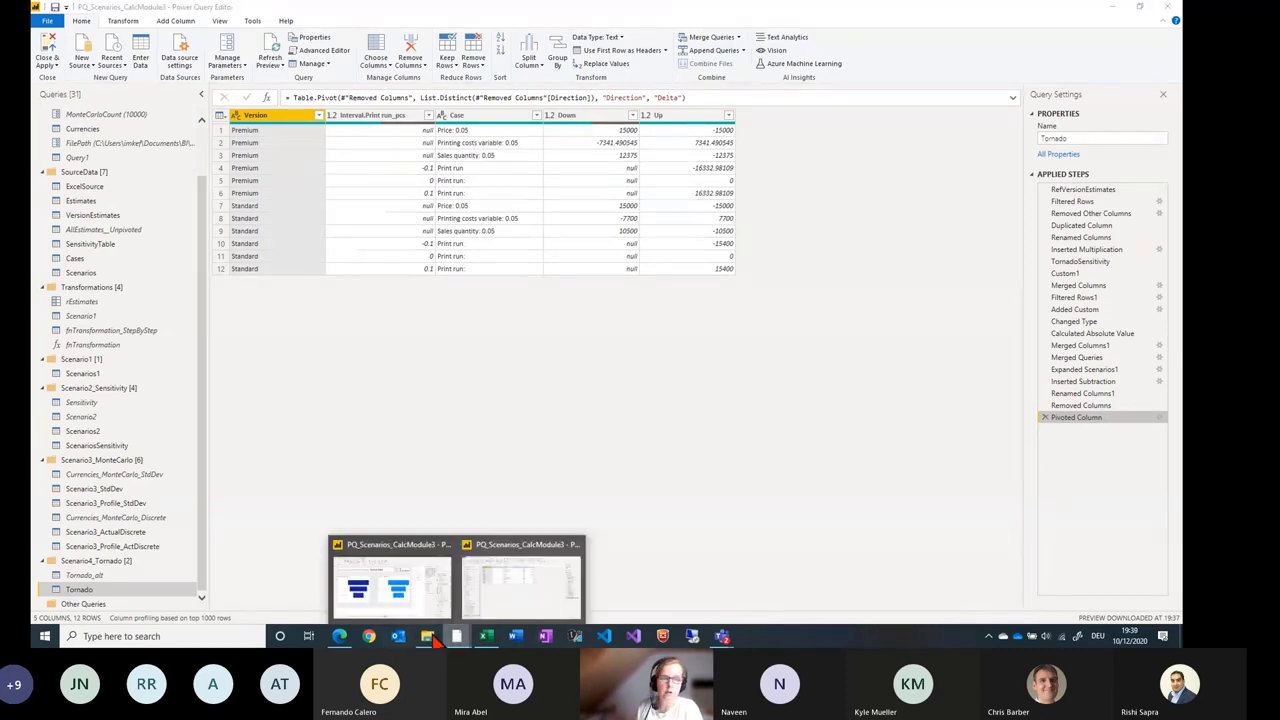
# Switch to the Tornado Chart report and select the Standard tornado chart to view its fields.
pyautogui.click(392, 580)
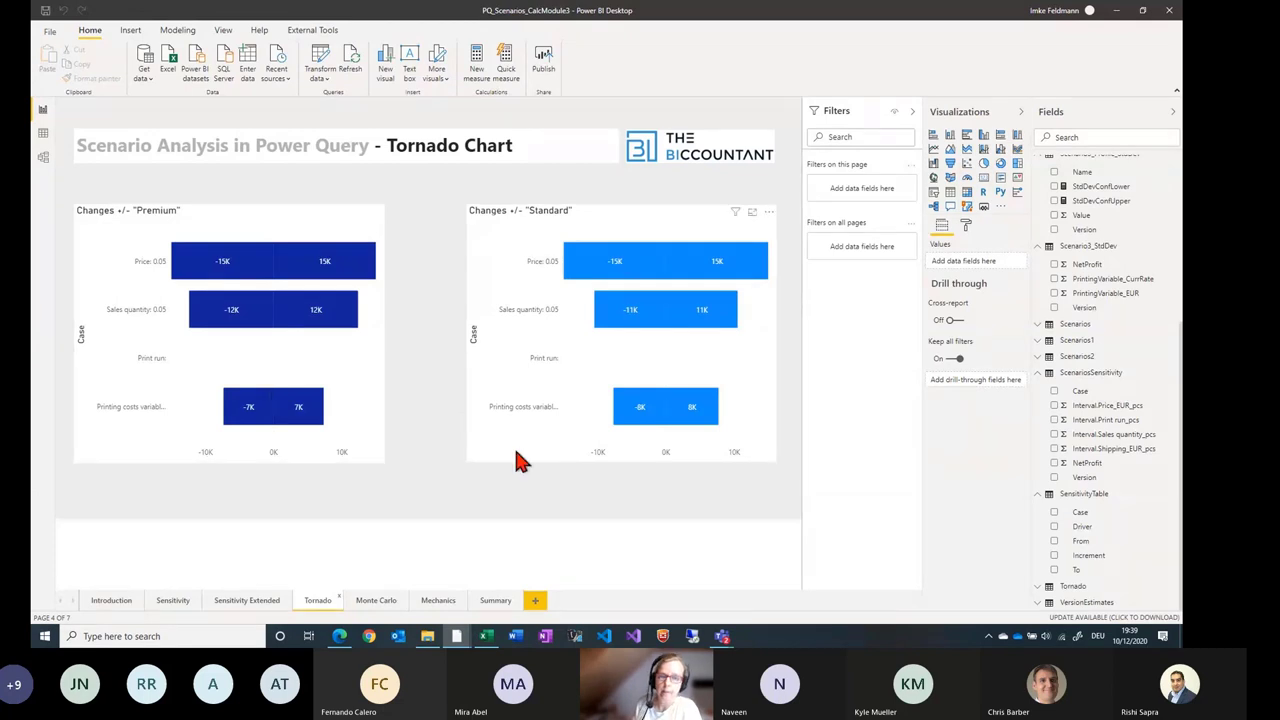
pyautogui.click(566, 458)
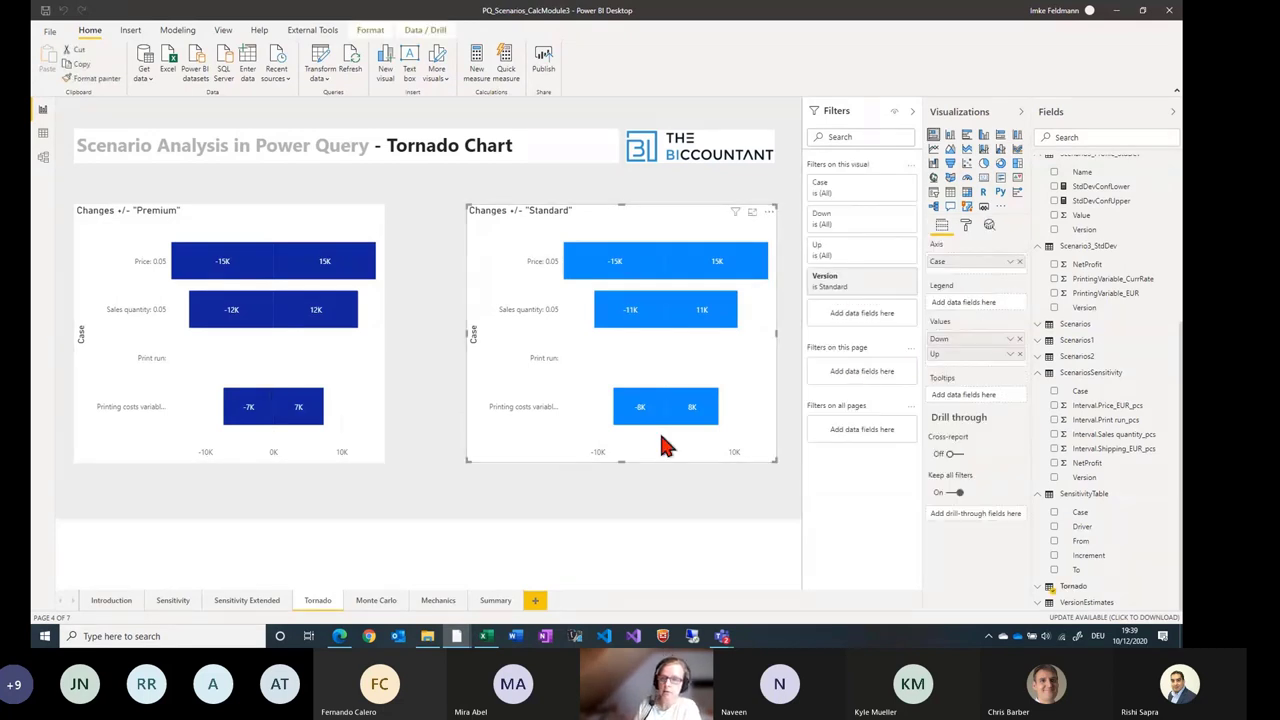
pyautogui.click(487, 640)
pyautogui.click(456, 636)
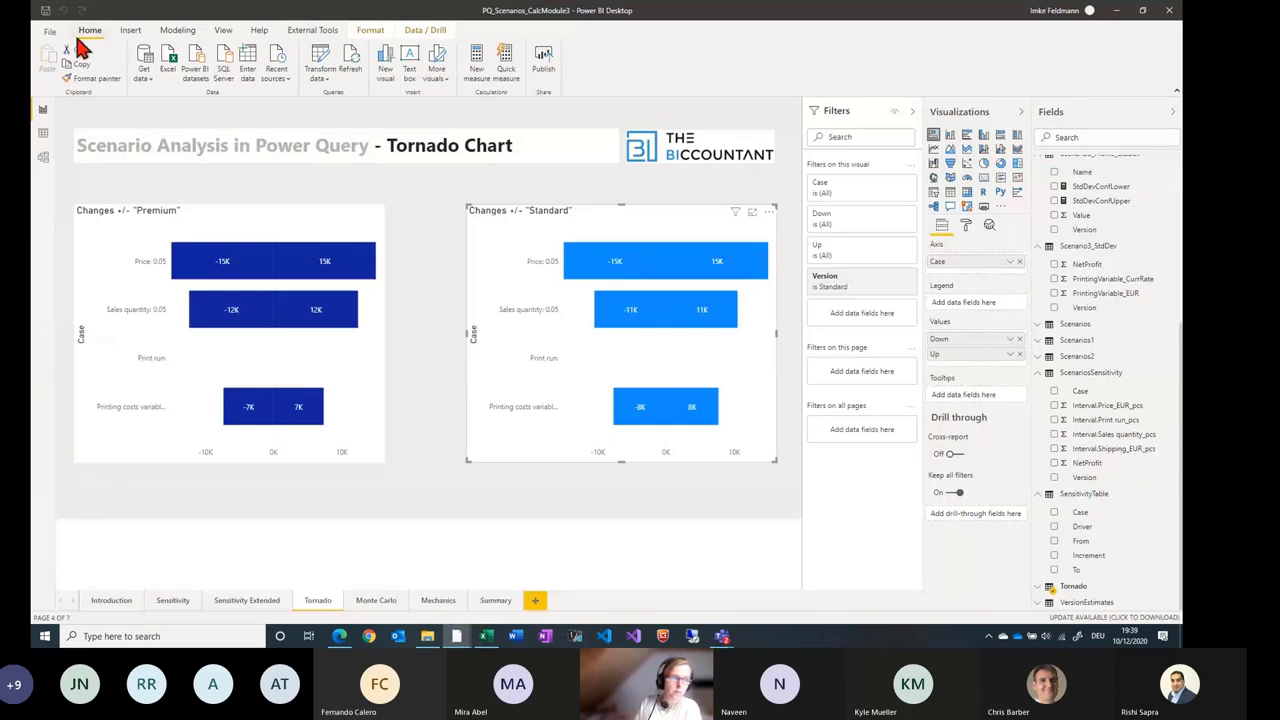
# In Data view, display the 12-row Tornado table with Version, Case, Down and Up columns.
pyautogui.click(43, 132)
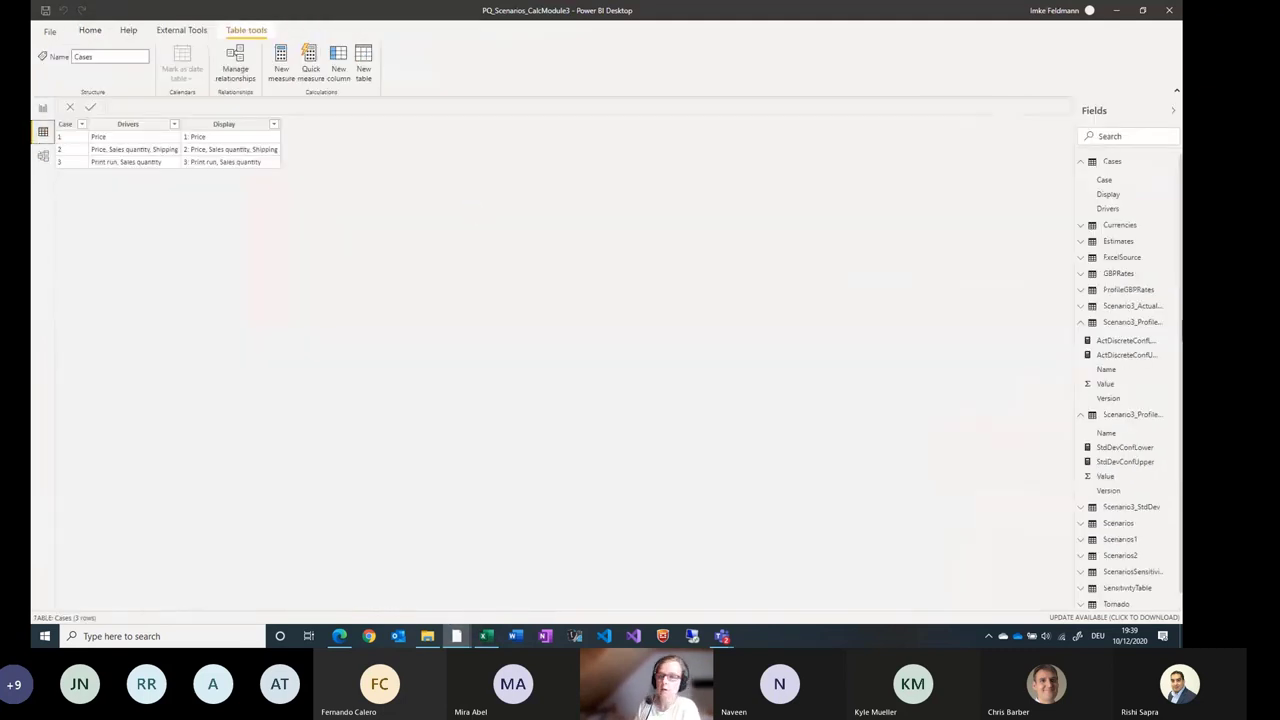
pyautogui.click(1085, 323)
pyautogui.click(1118, 528)
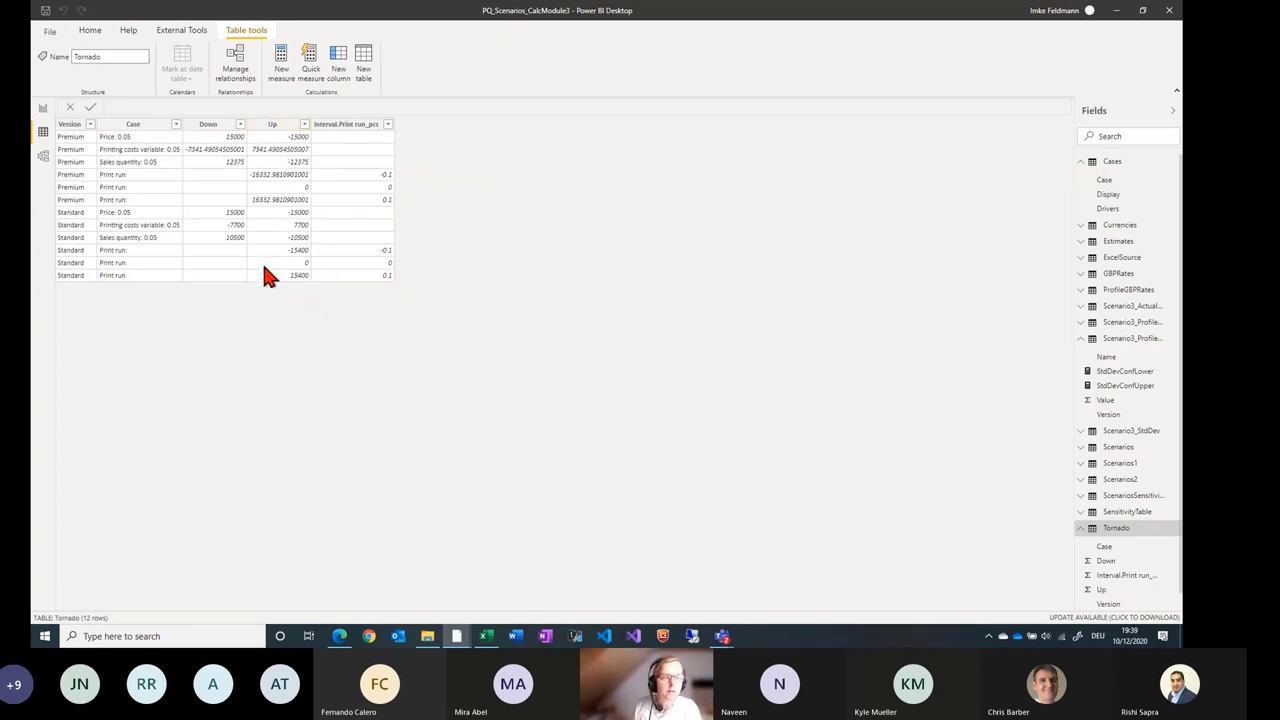
# Back on the Tornado report, expand Data colors in the Premium chart's Format pane.
pyautogui.click(279, 272)
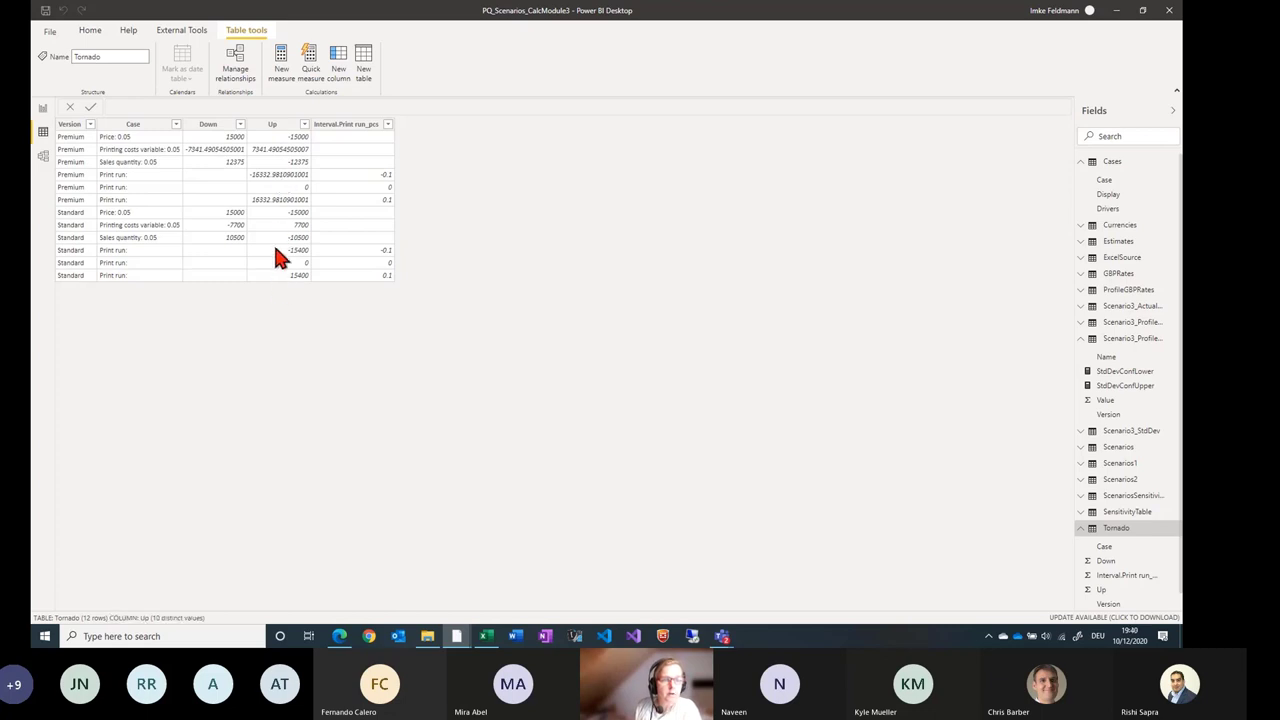
pyautogui.click(43, 112)
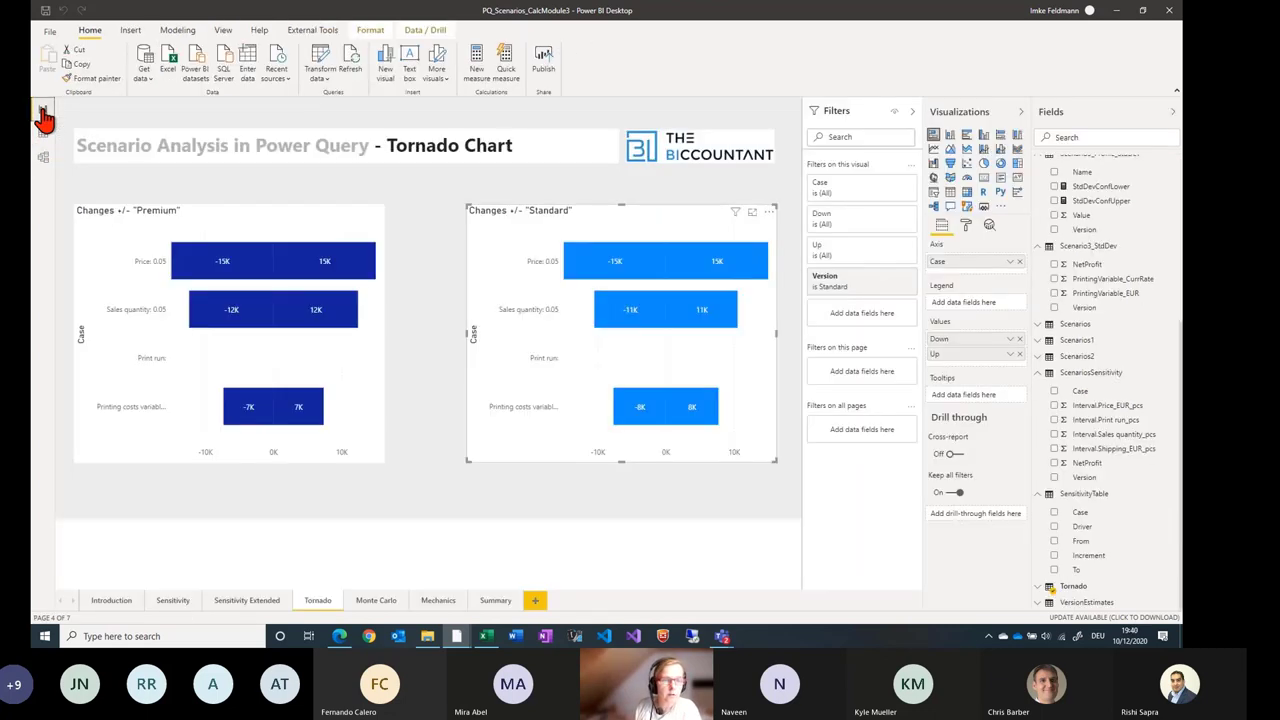
pyautogui.click(330, 355)
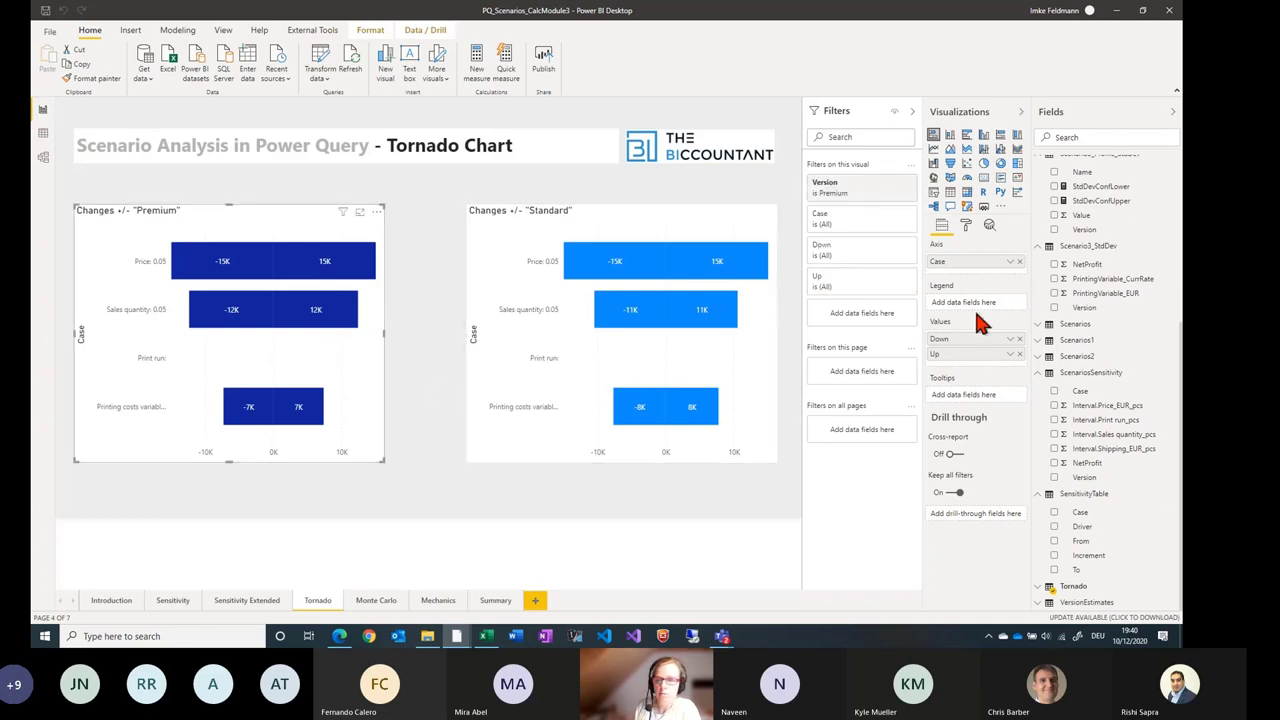
pyautogui.click(966, 227)
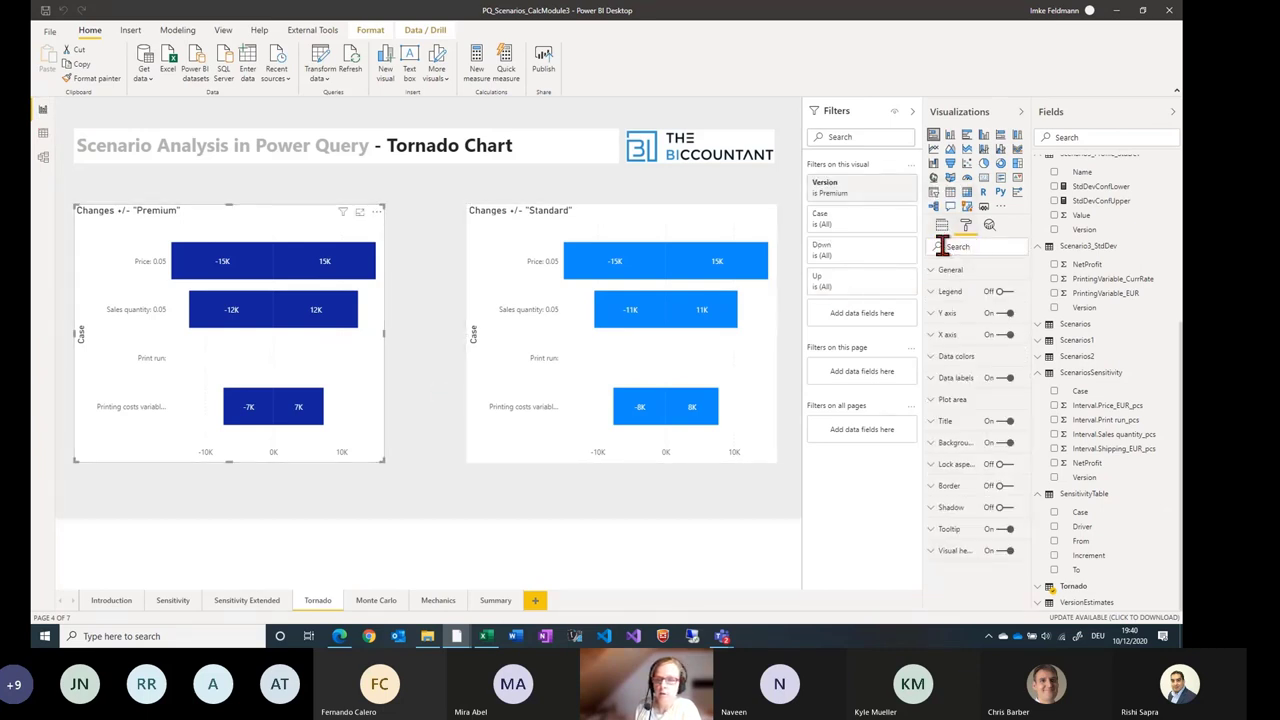
pyautogui.click(935, 358)
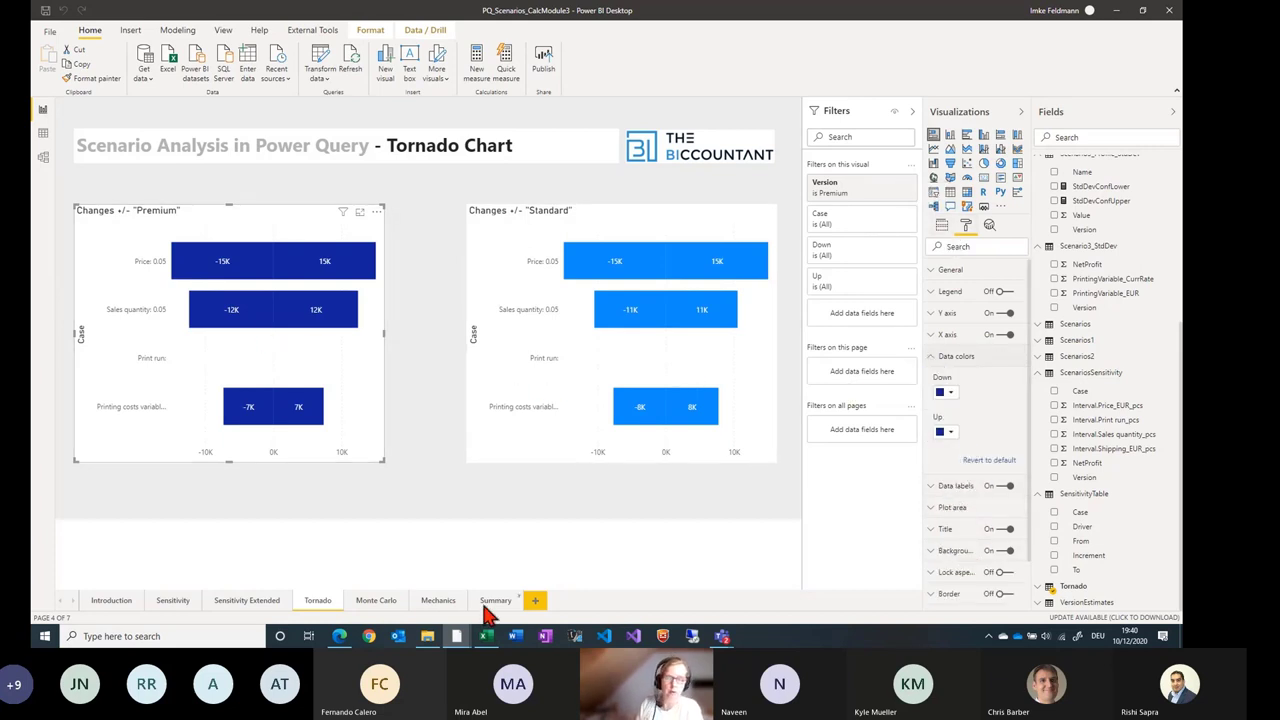
pyautogui.scroll(-1, 975, 388)
pyautogui.scroll(-1, 975, 390)
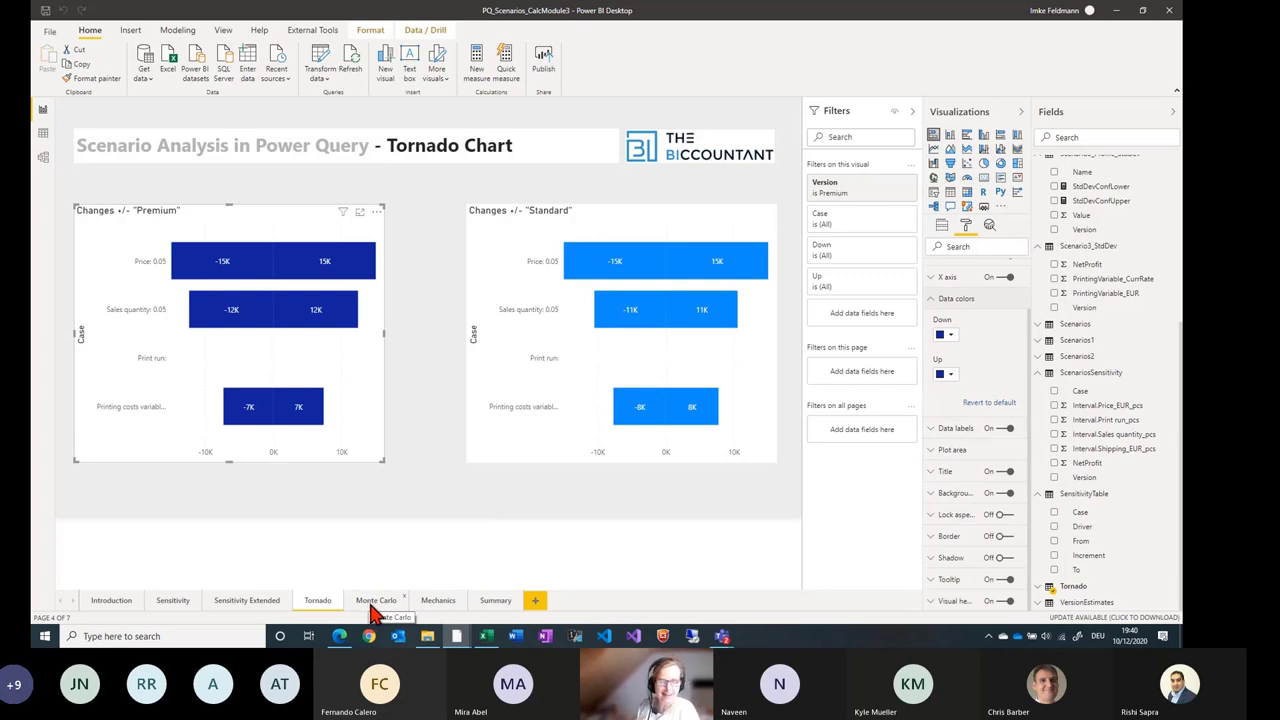
pyautogui.moveTo(457, 641)
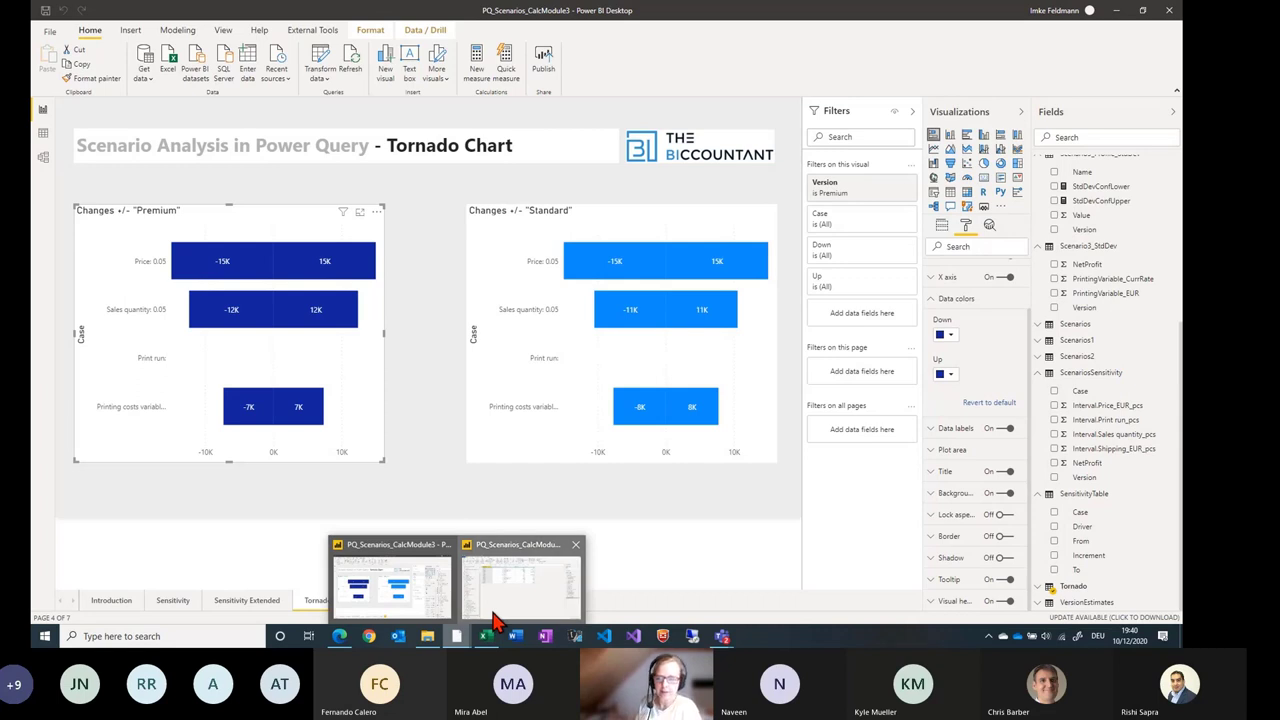
pyautogui.click(492, 613)
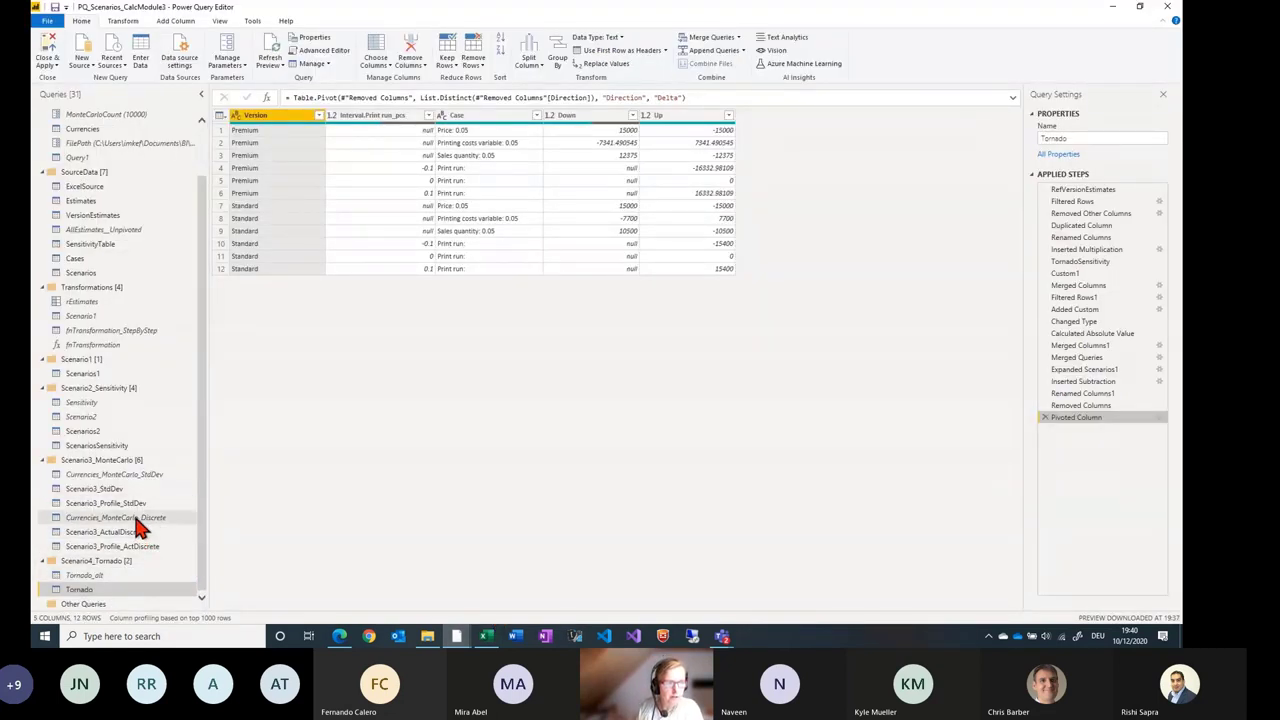
pyautogui.click(129, 476)
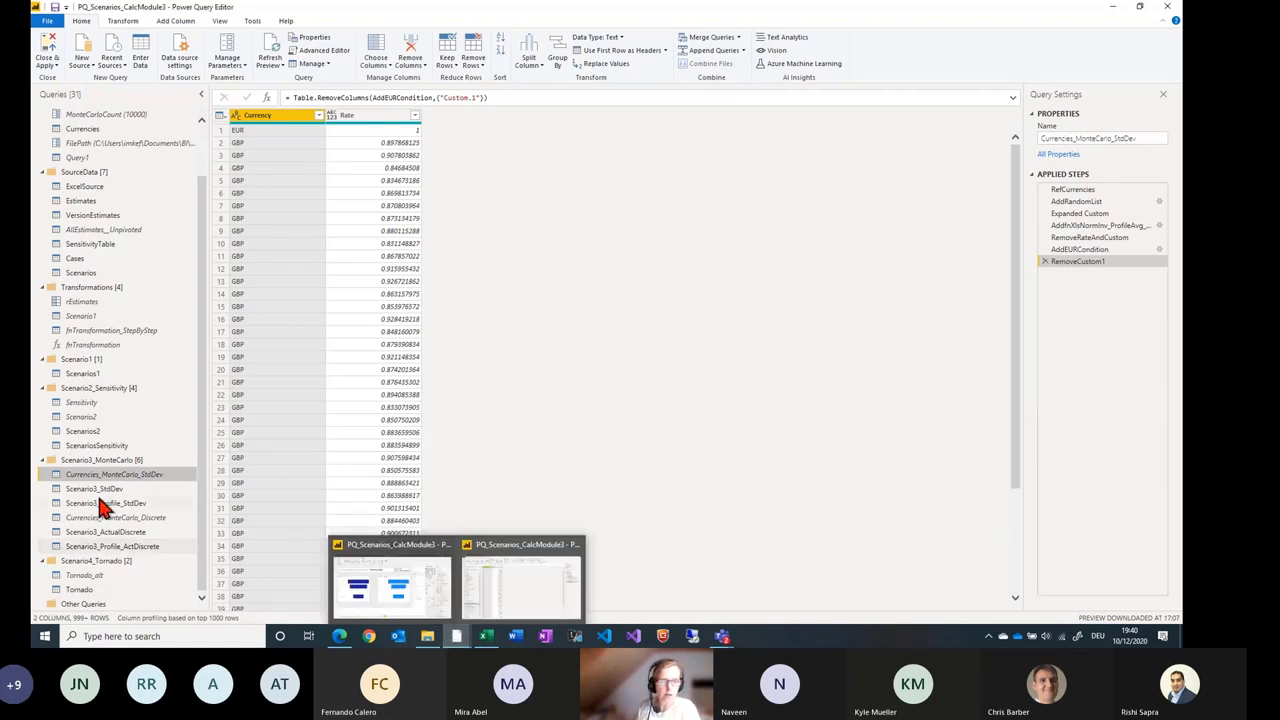
pyautogui.moveTo(438, 645)
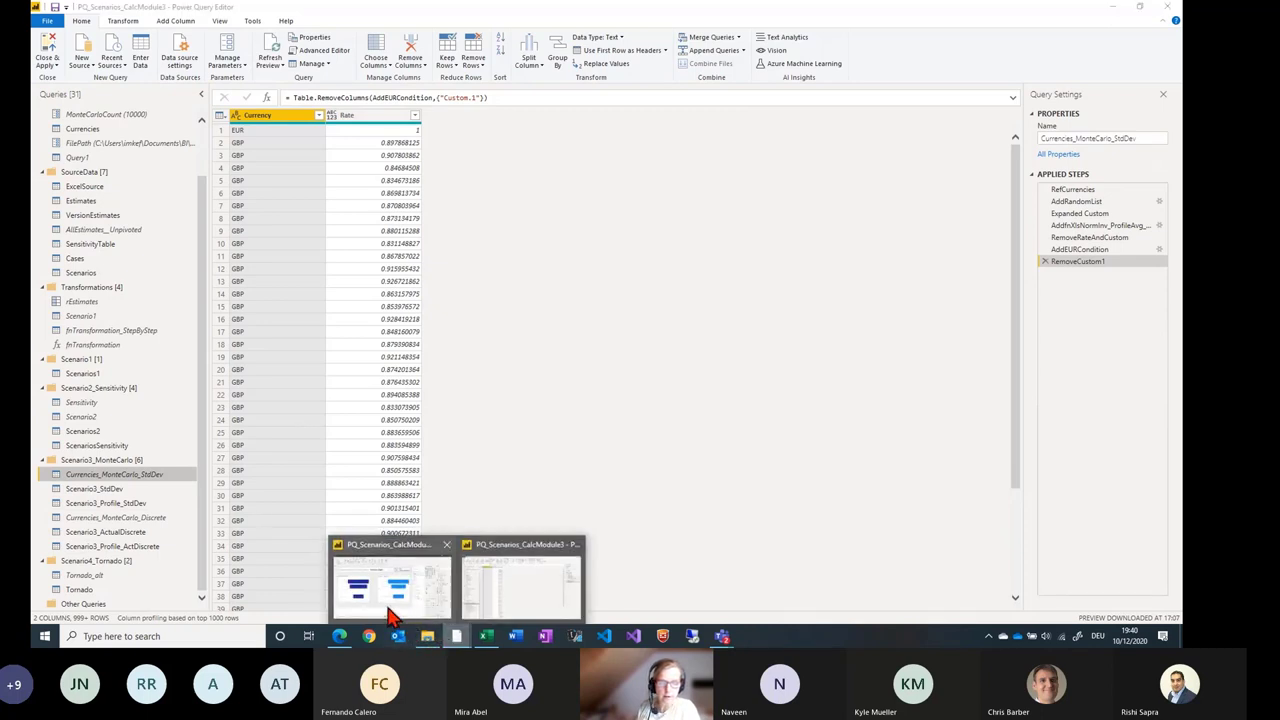
pyautogui.click(392, 580)
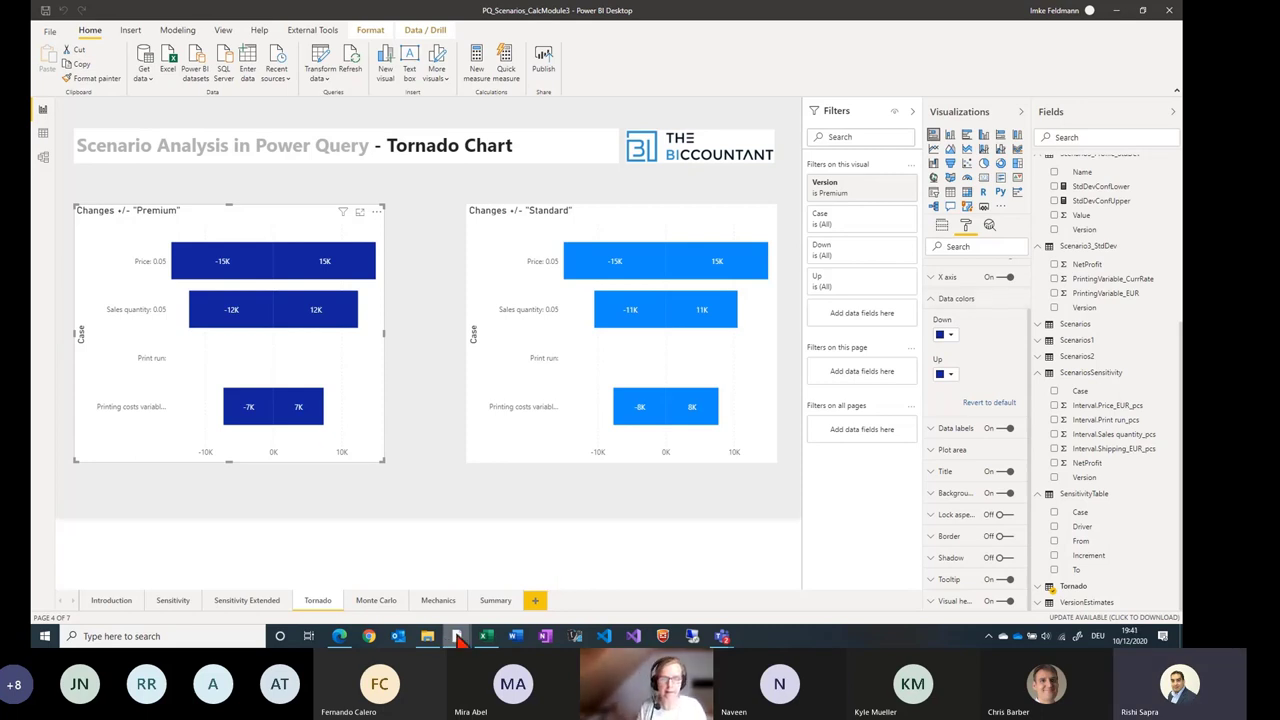
# In Power Query Editor, view fn's code in Advanced Editor unchanged, then open fnTransformation_StepByStep.
pyautogui.moveTo(458, 641)
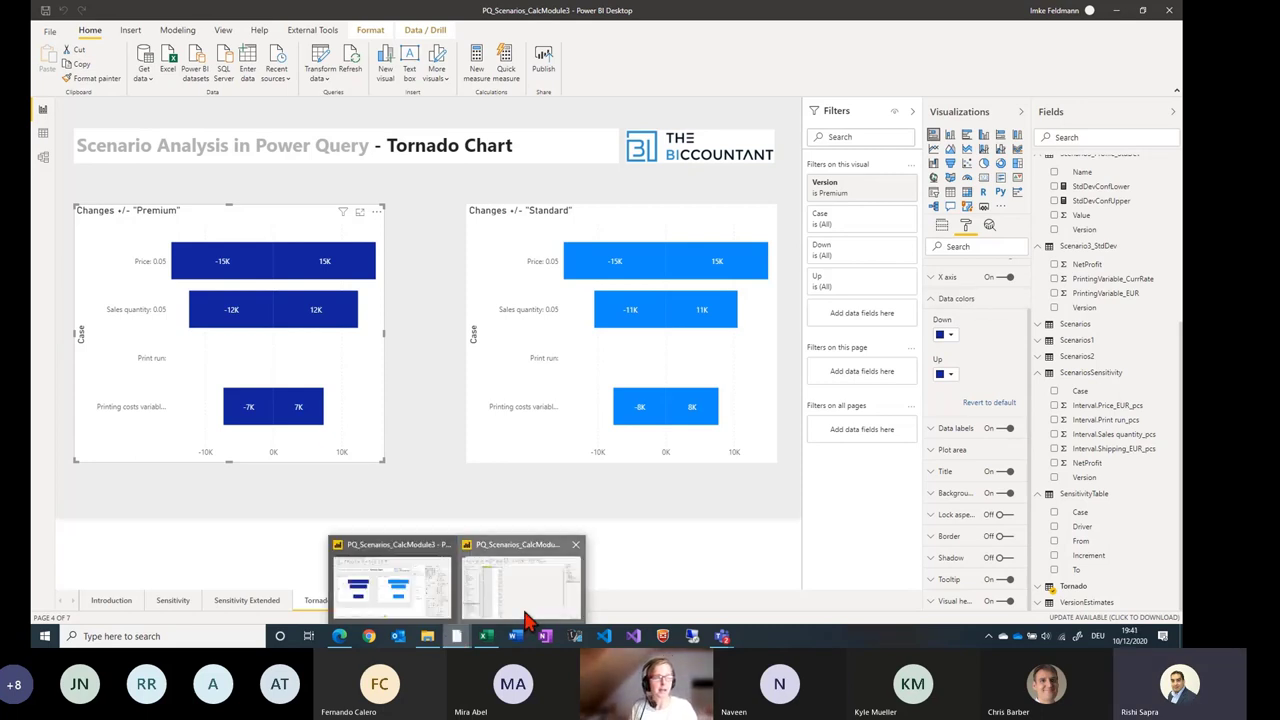
pyautogui.click(527, 620)
pyautogui.scroll(2, 170, 215)
pyautogui.click(136, 129)
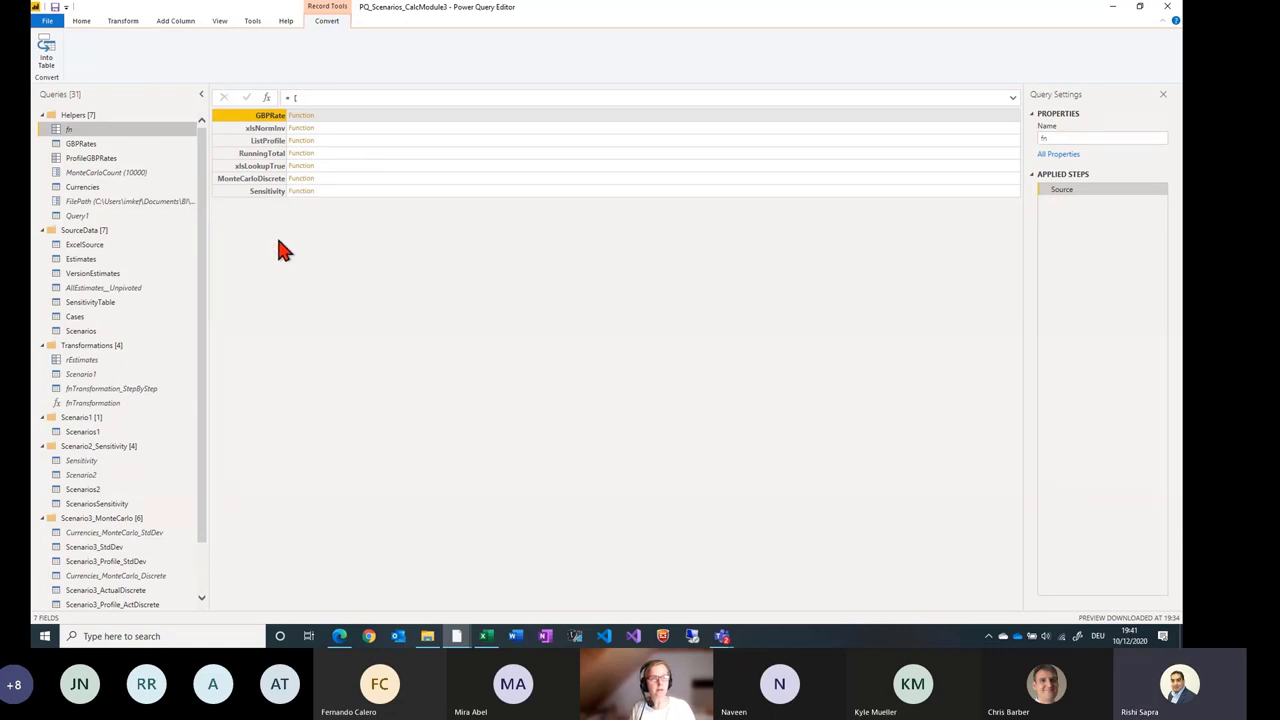
pyautogui.click(82, 22)
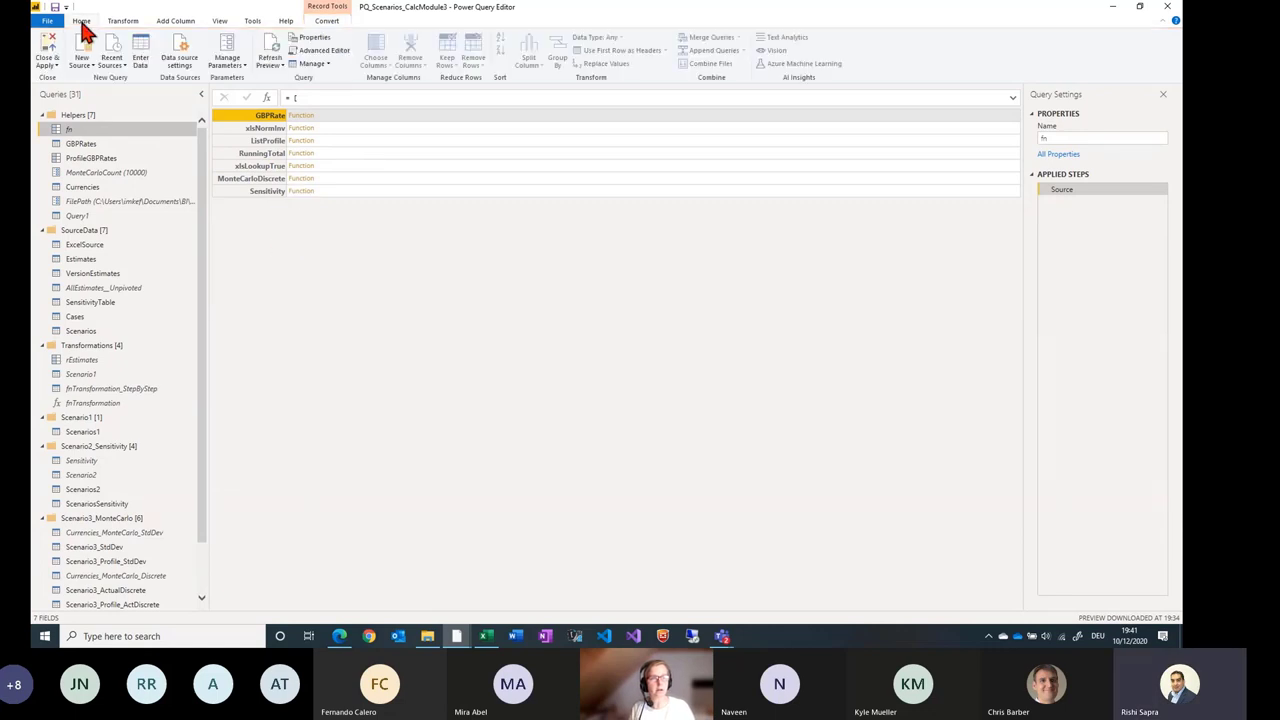
pyautogui.click(334, 49)
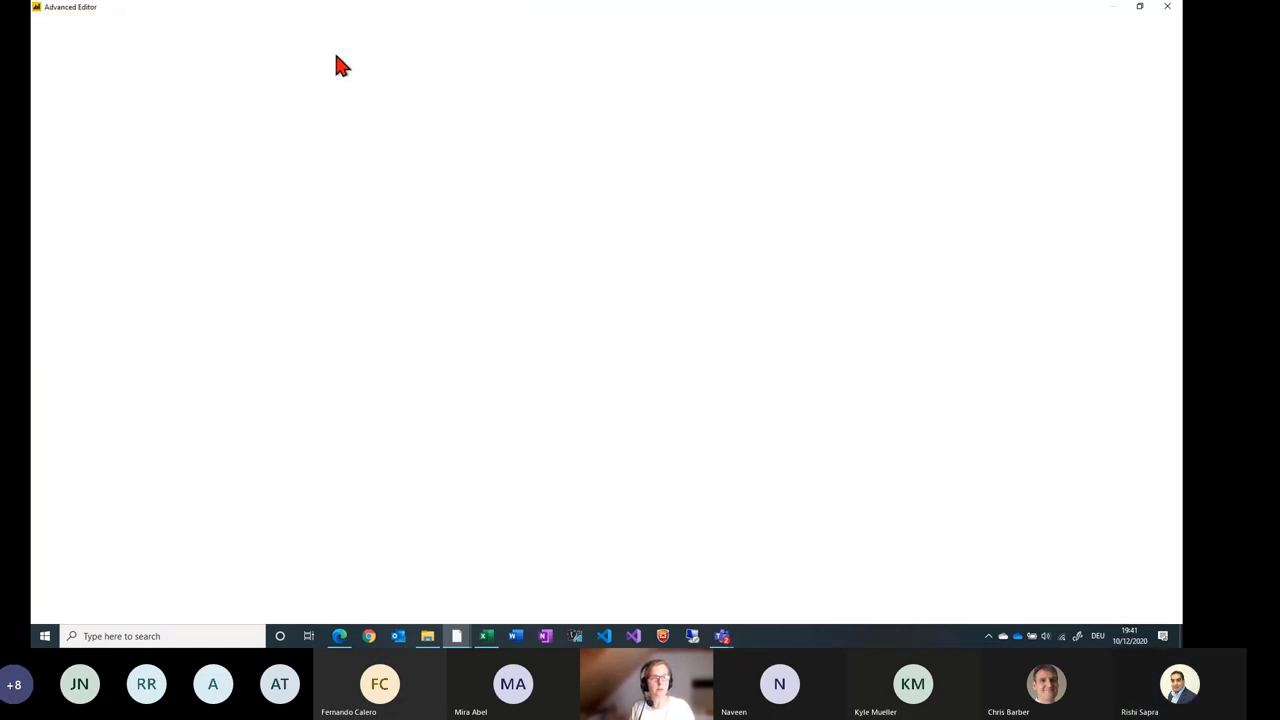
pyautogui.click(1143, 600)
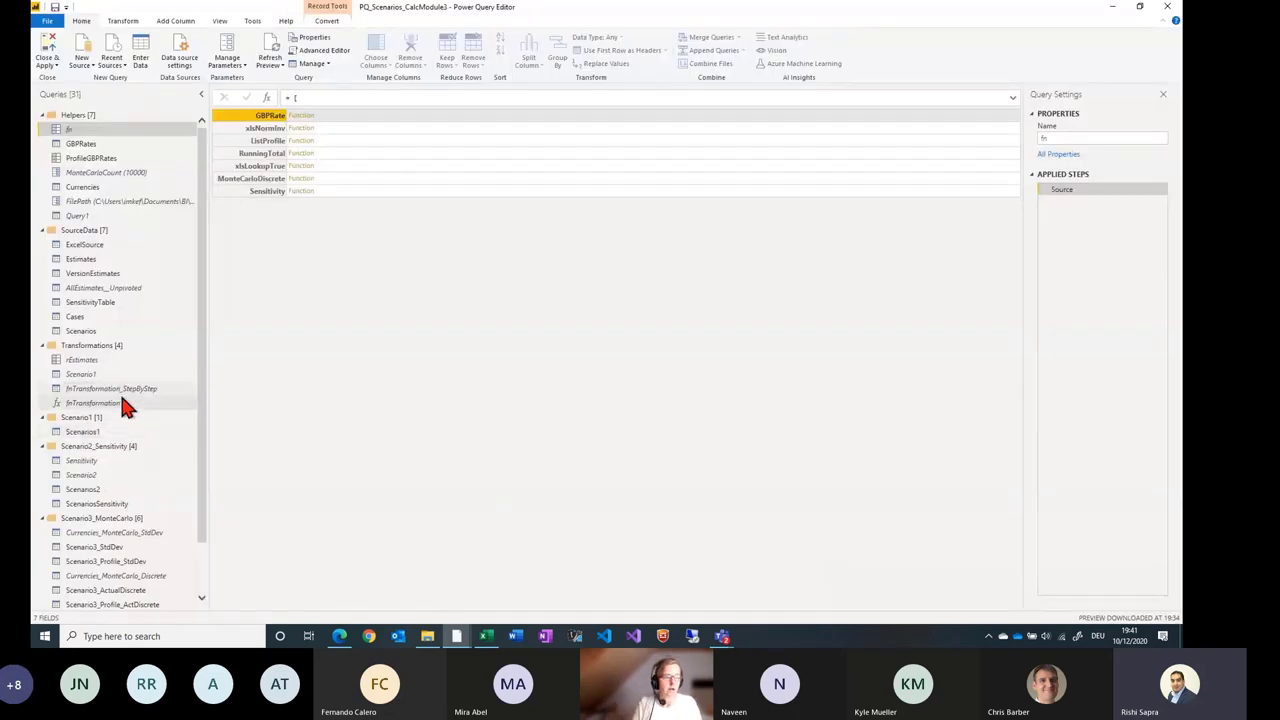
pyautogui.click(124, 392)
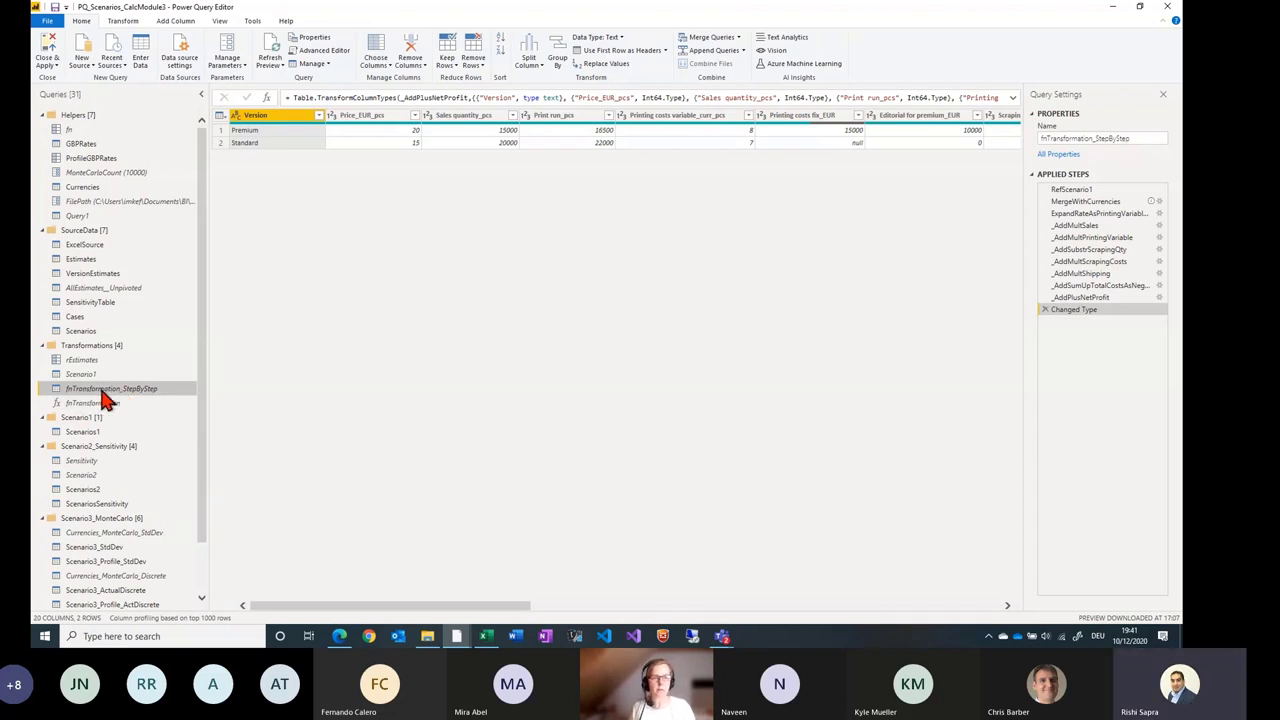
# Trace fnTransformation_StepByStep from MergeWithCurrencies (Currencies) back to RefScenario1, which references Scenario1, then bring up Manage Parameters.
pyautogui.click(1085, 203)
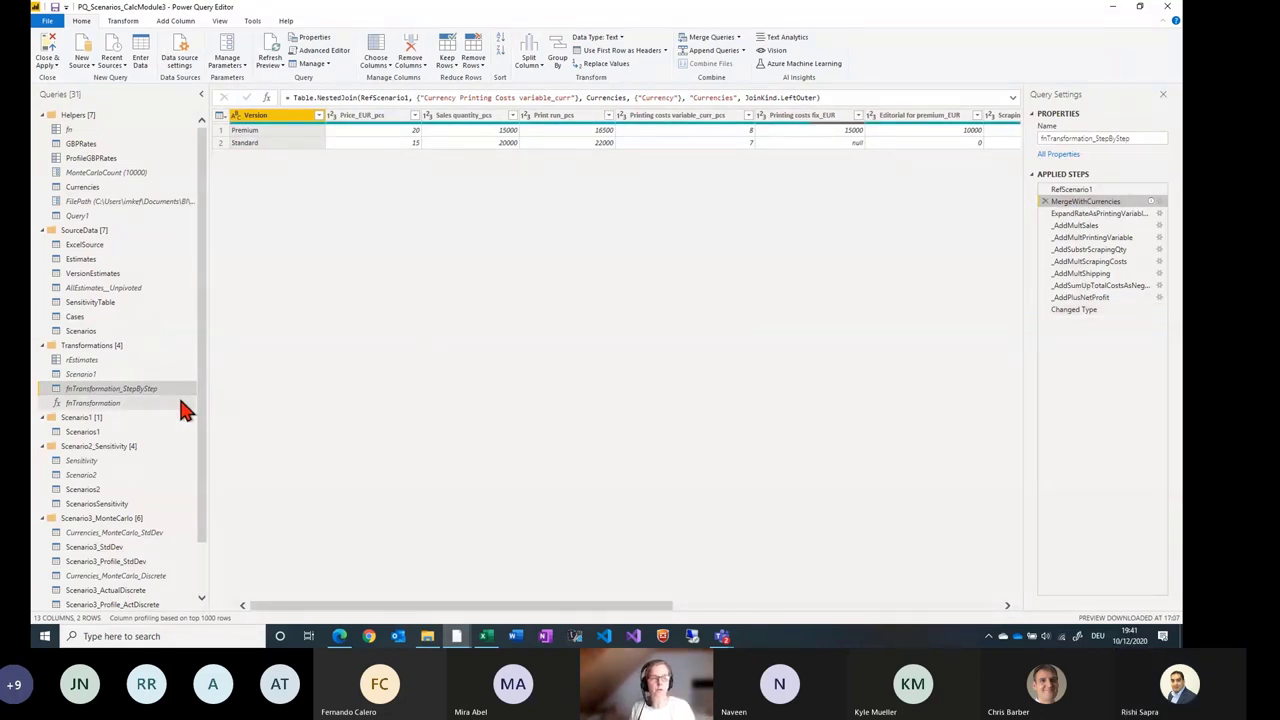
pyautogui.doubleClick(606, 97)
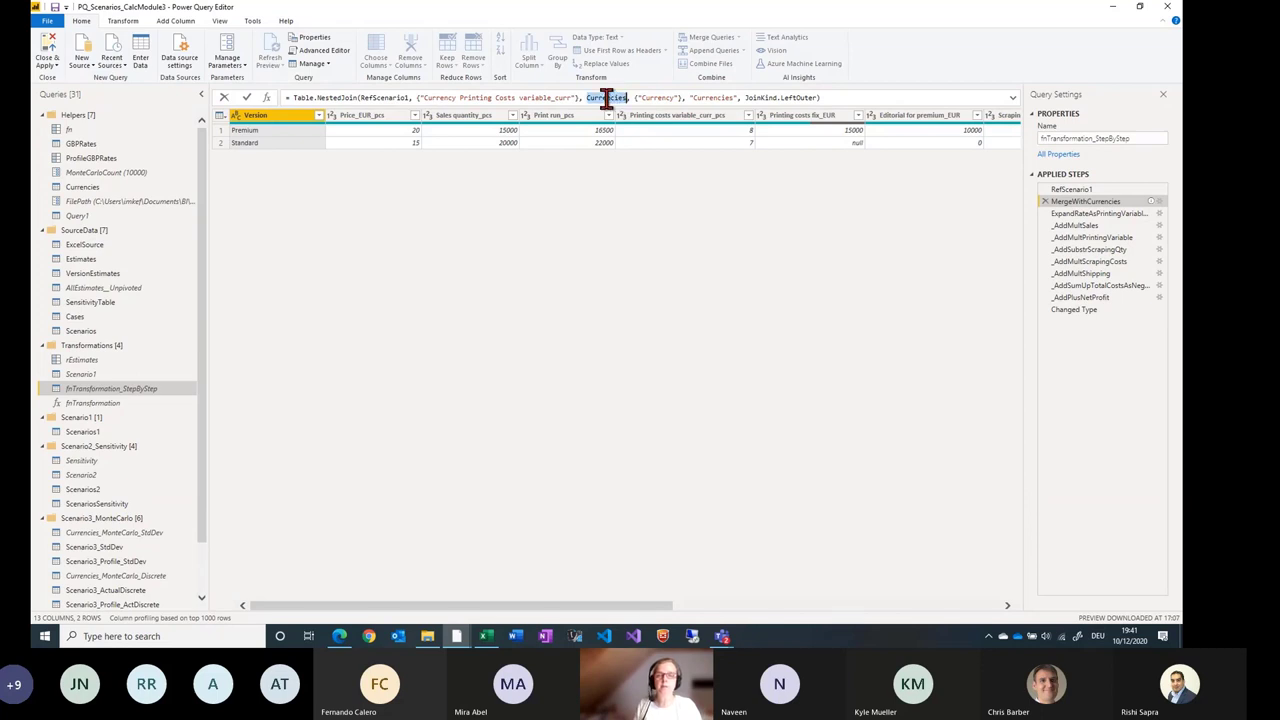
pyautogui.click(1078, 189)
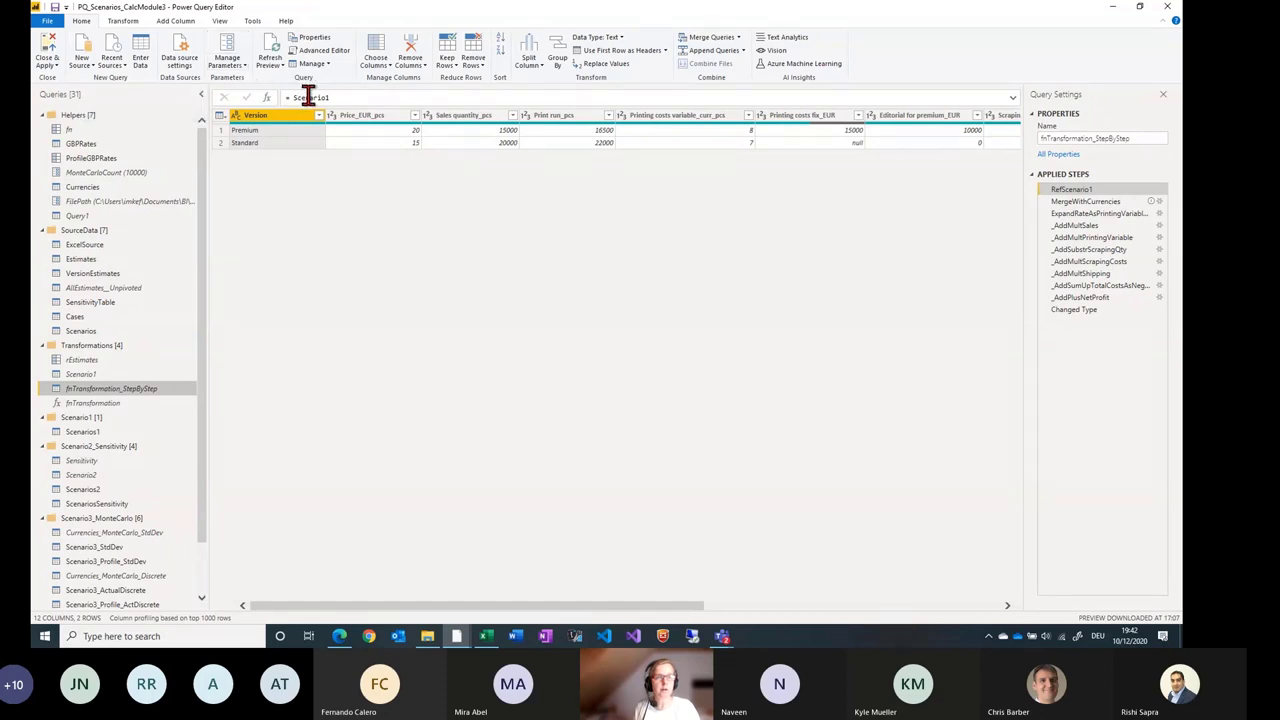
pyautogui.doubleClick(308, 95)
pyautogui.click(294, 191)
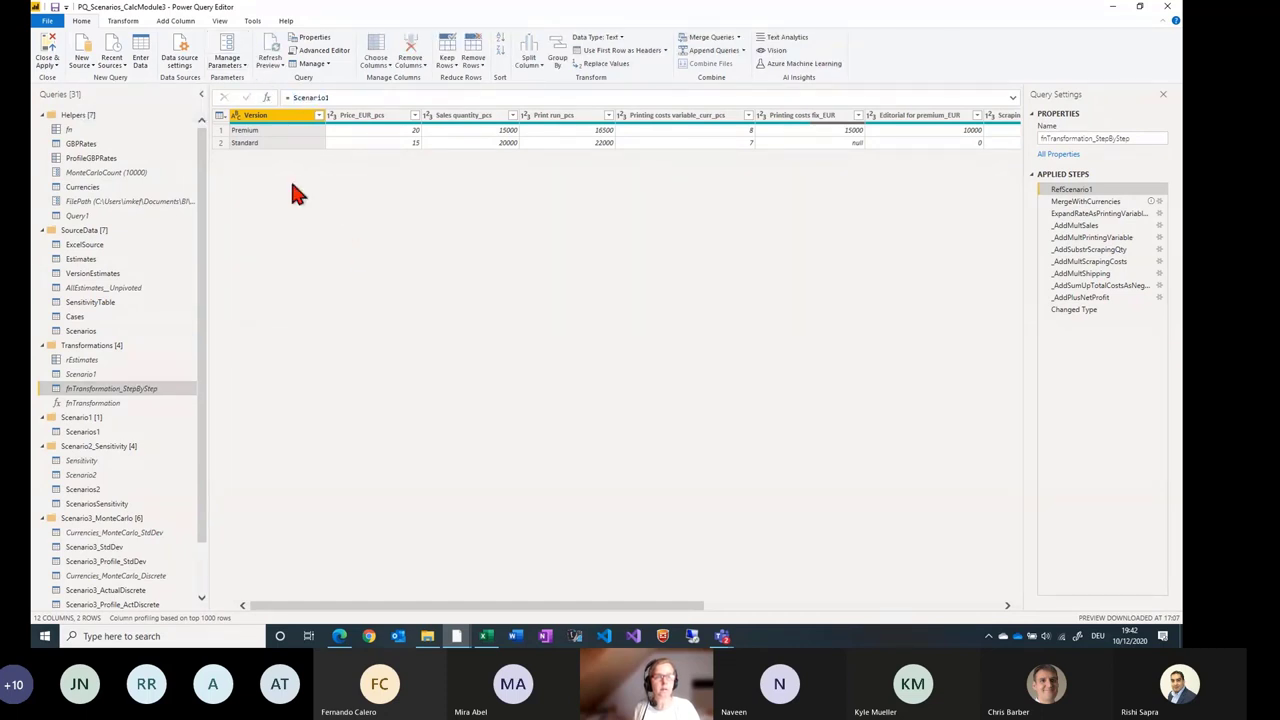
pyautogui.click(242, 70)
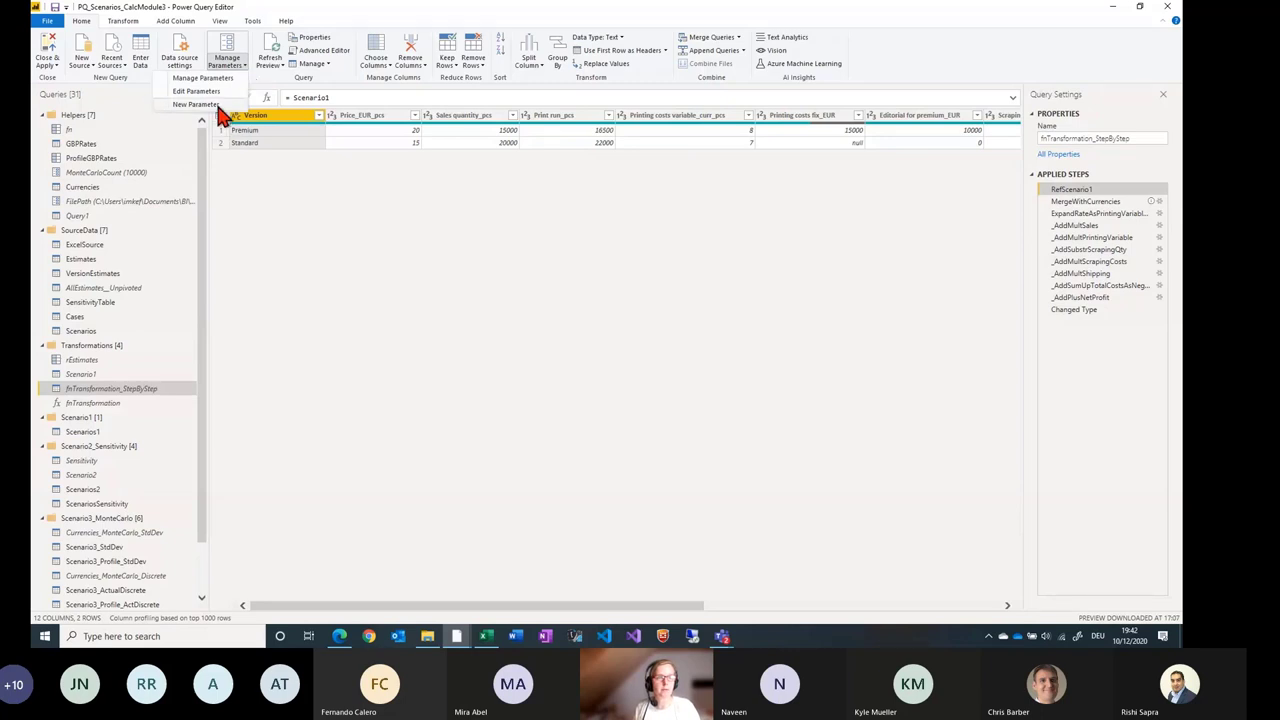
# Create a new optional parameter named Scenario with type Any.
pyautogui.click(212, 105)
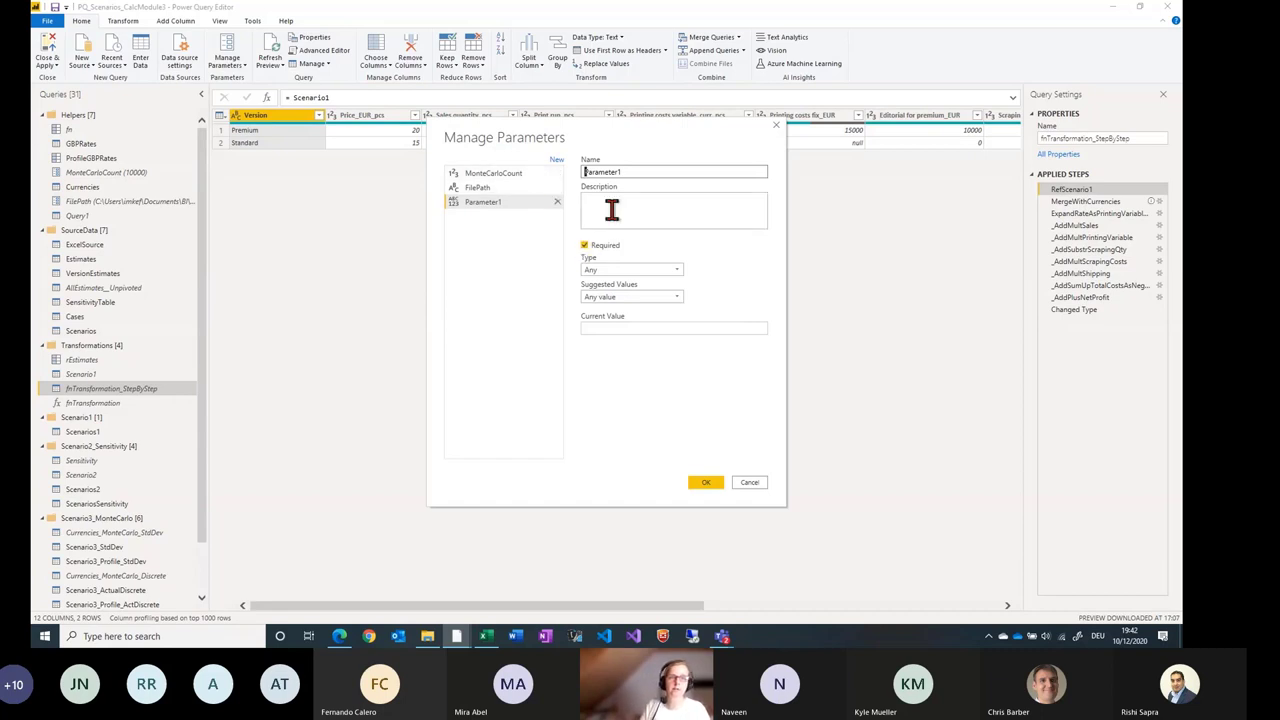
pyautogui.doubleClick(605, 172)
pyautogui.write('Scenario')
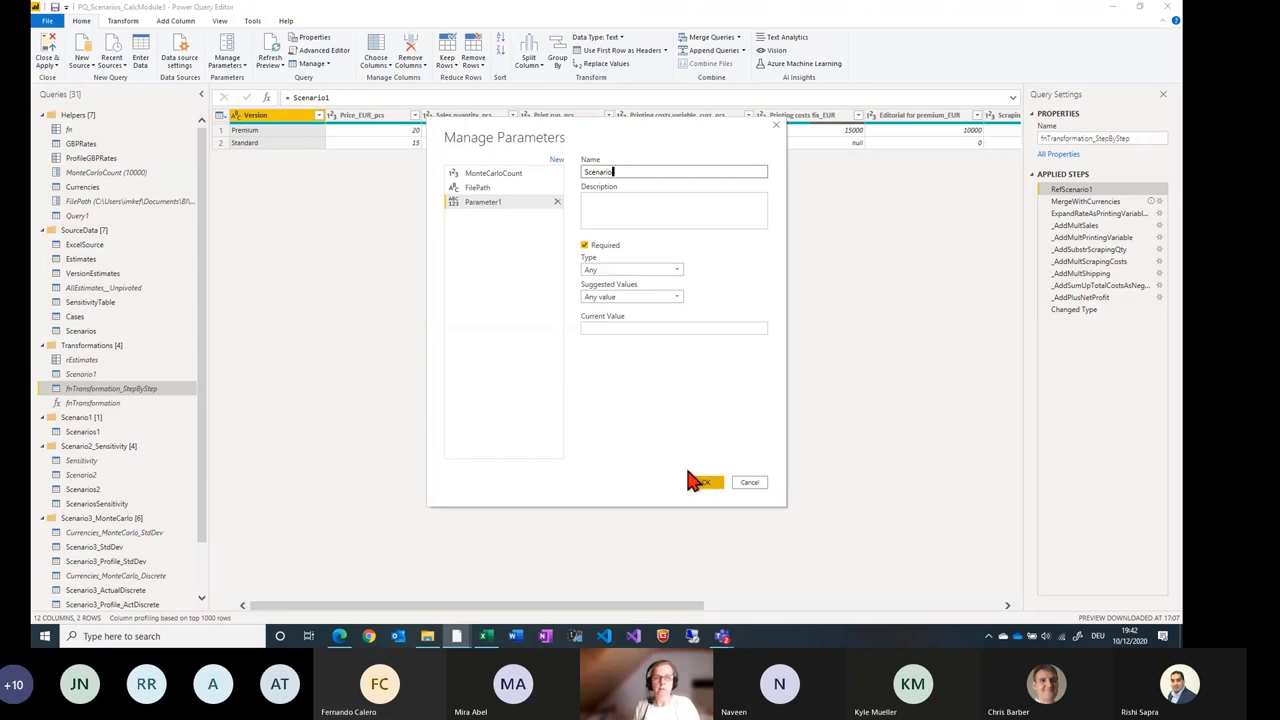
pyautogui.click(585, 246)
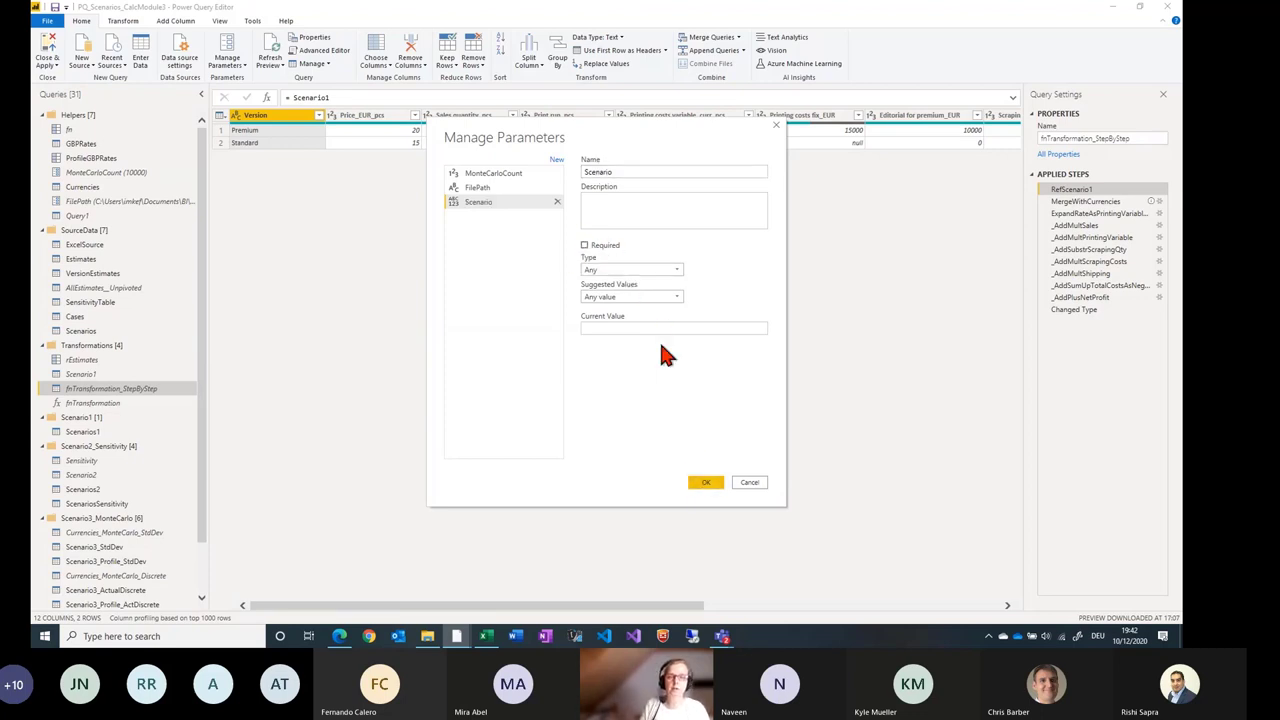
pyautogui.click(645, 272)
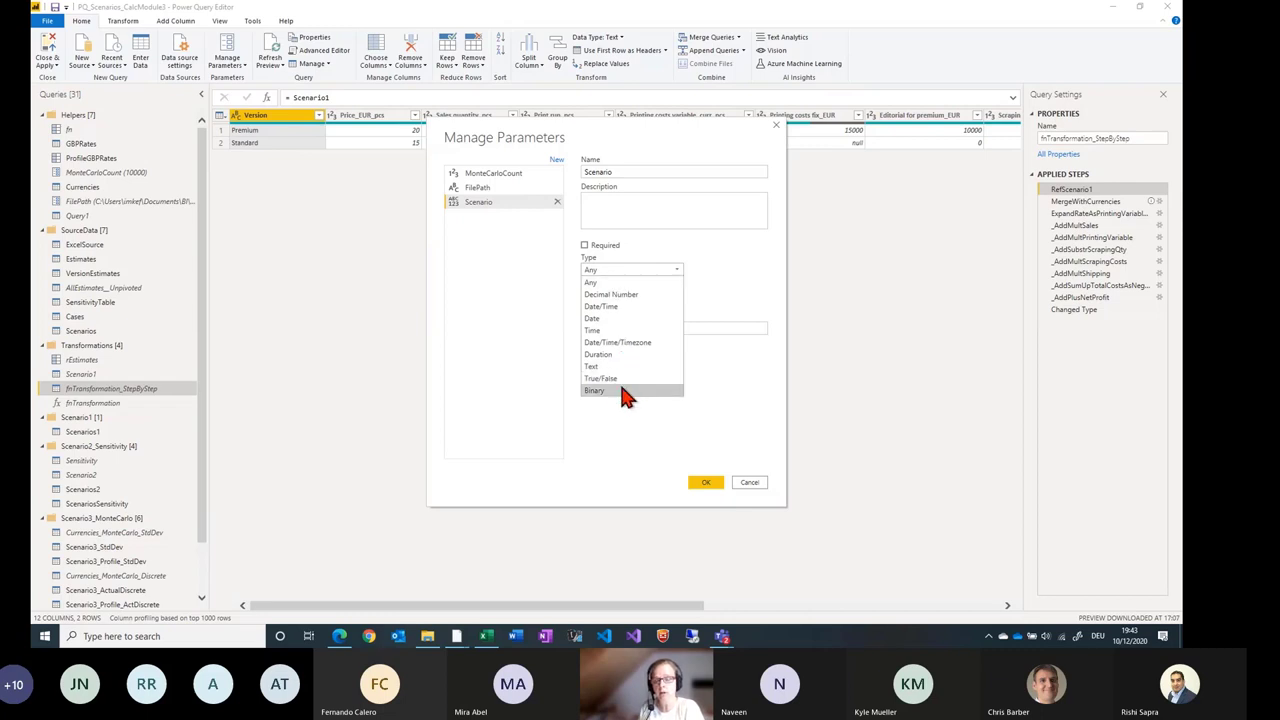
pyautogui.click(617, 283)
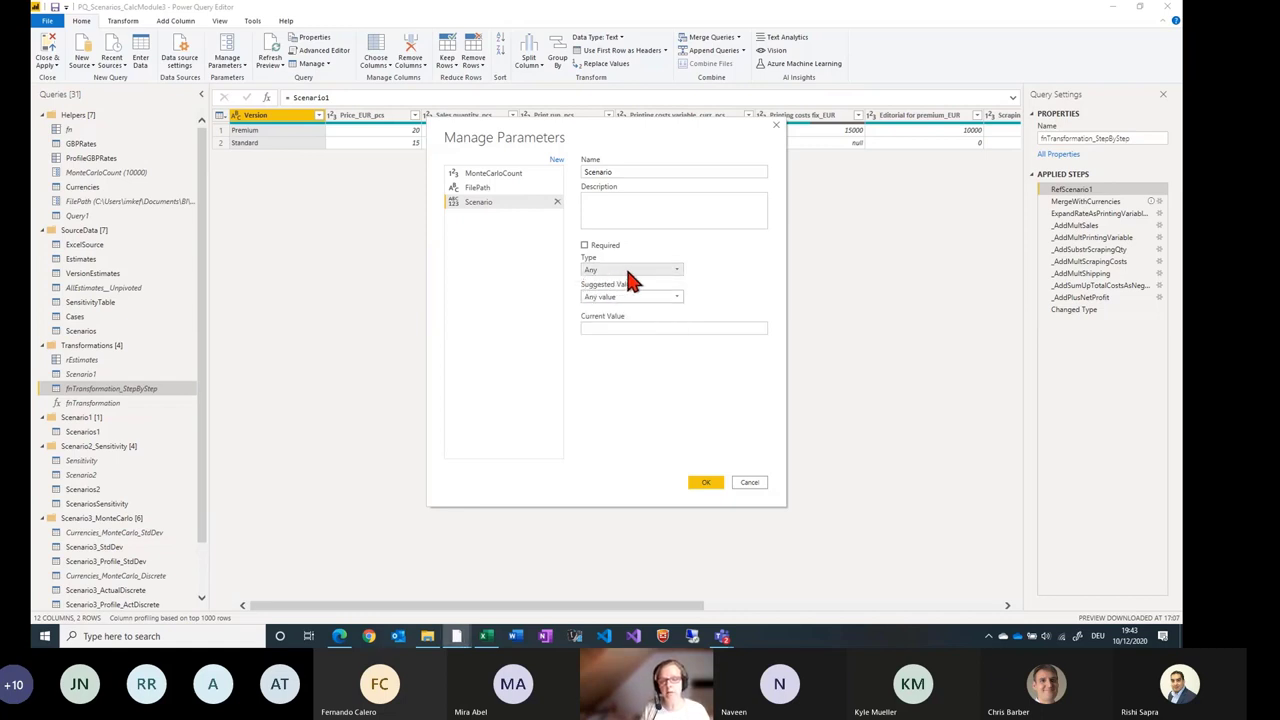
pyautogui.click(706, 484)
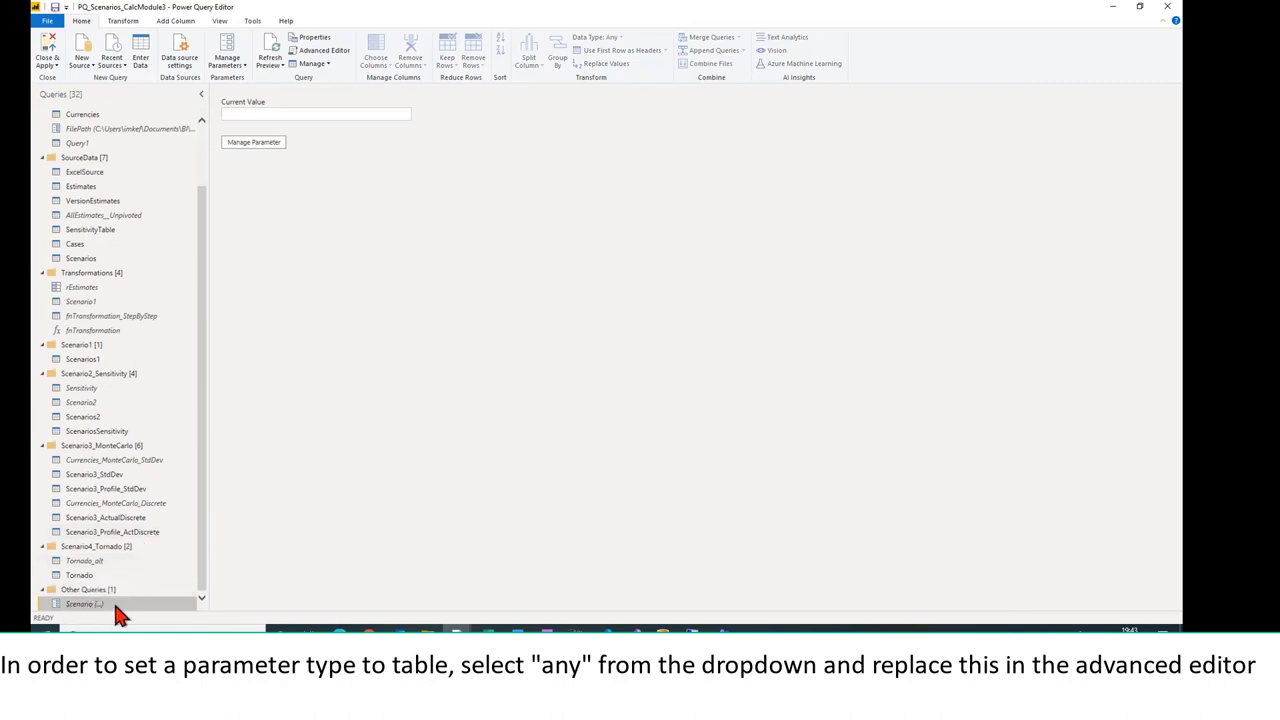
# In the Advanced Editor, change the Scenario parameter's code from Type="Any" to Type="Table".
pyautogui.click(320, 52)
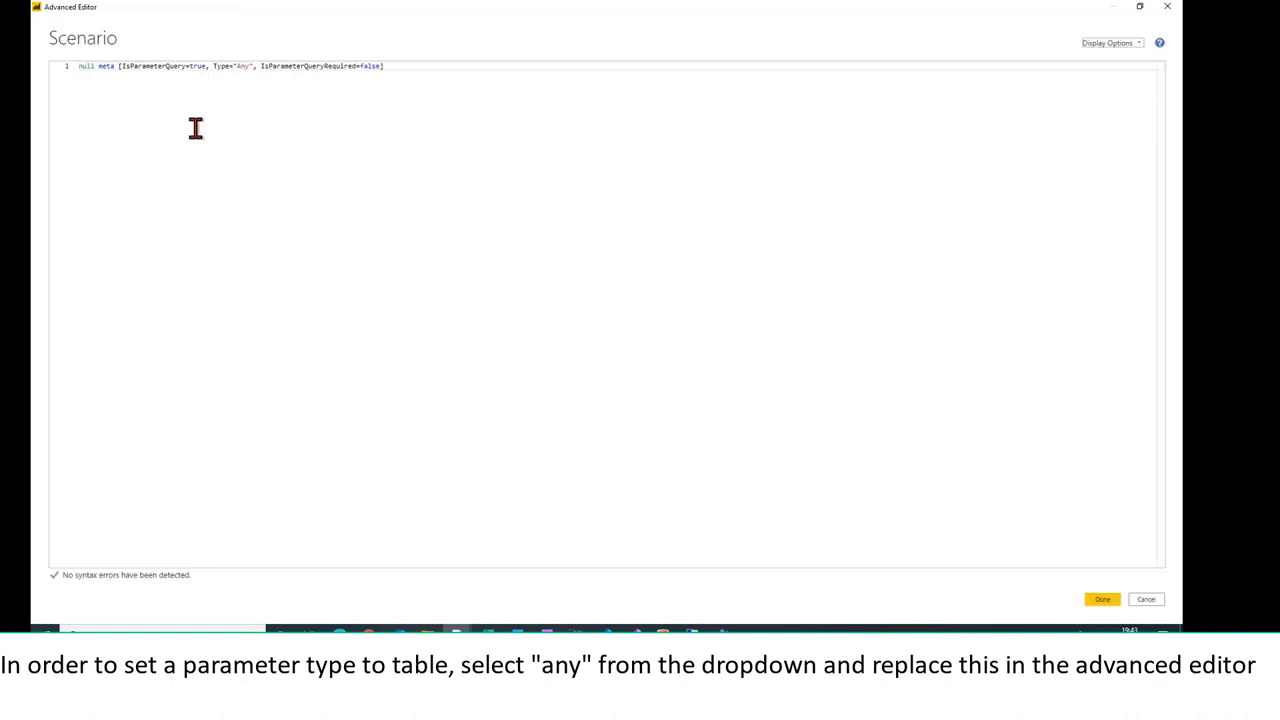
pyautogui.click(249, 66)
pyautogui.press('BackSpace')
pyautogui.press('BackSpace')
pyautogui.press('BackSpace')
pyautogui.write('Table')
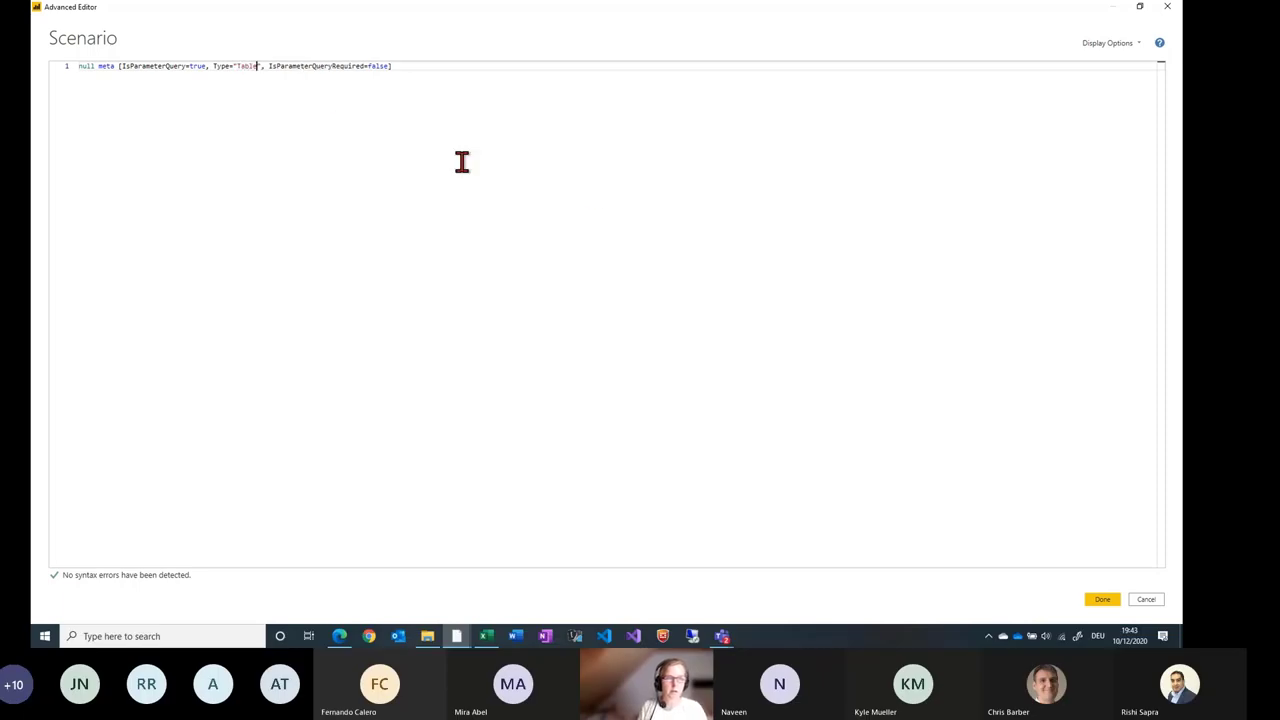
pyautogui.click(1101, 600)
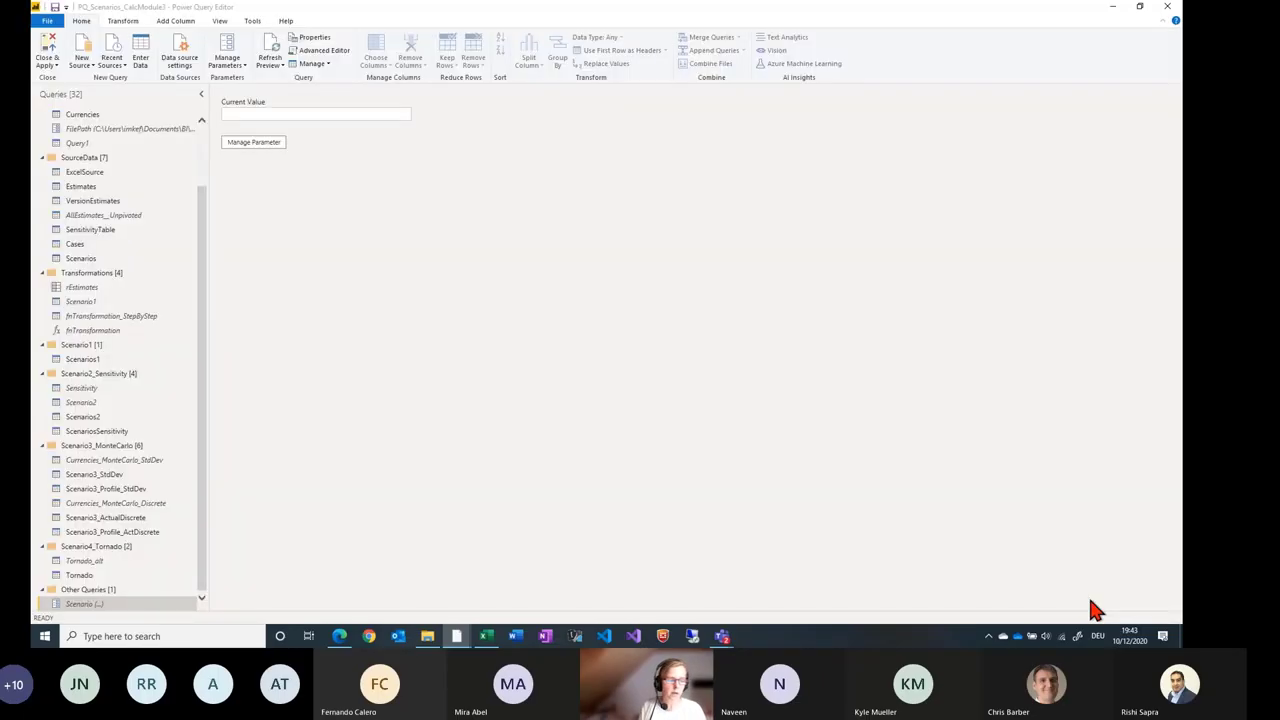
# Inspect the Currencies reference in fnTransformation_StepByStep's MergeWithCurrencies step formula.
pyautogui.click(94, 330)
pyautogui.click(110, 316)
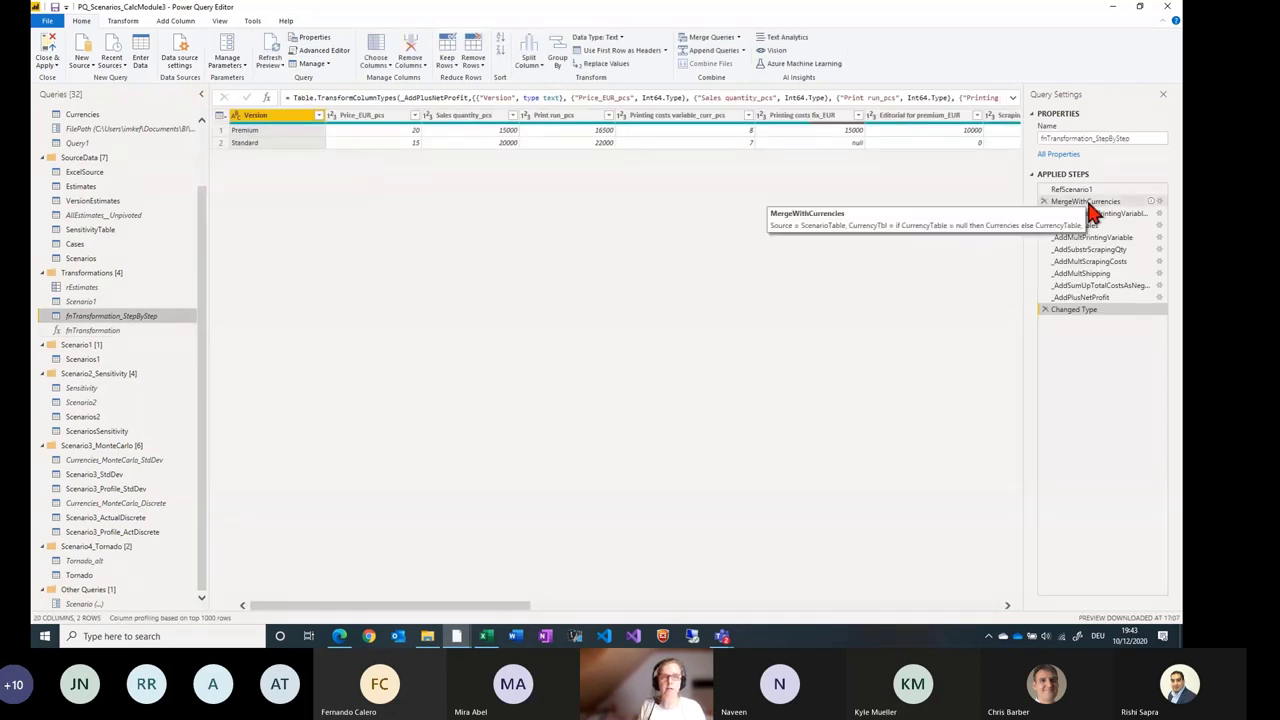
pyautogui.click(1085, 201)
pyautogui.doubleClick(606, 97)
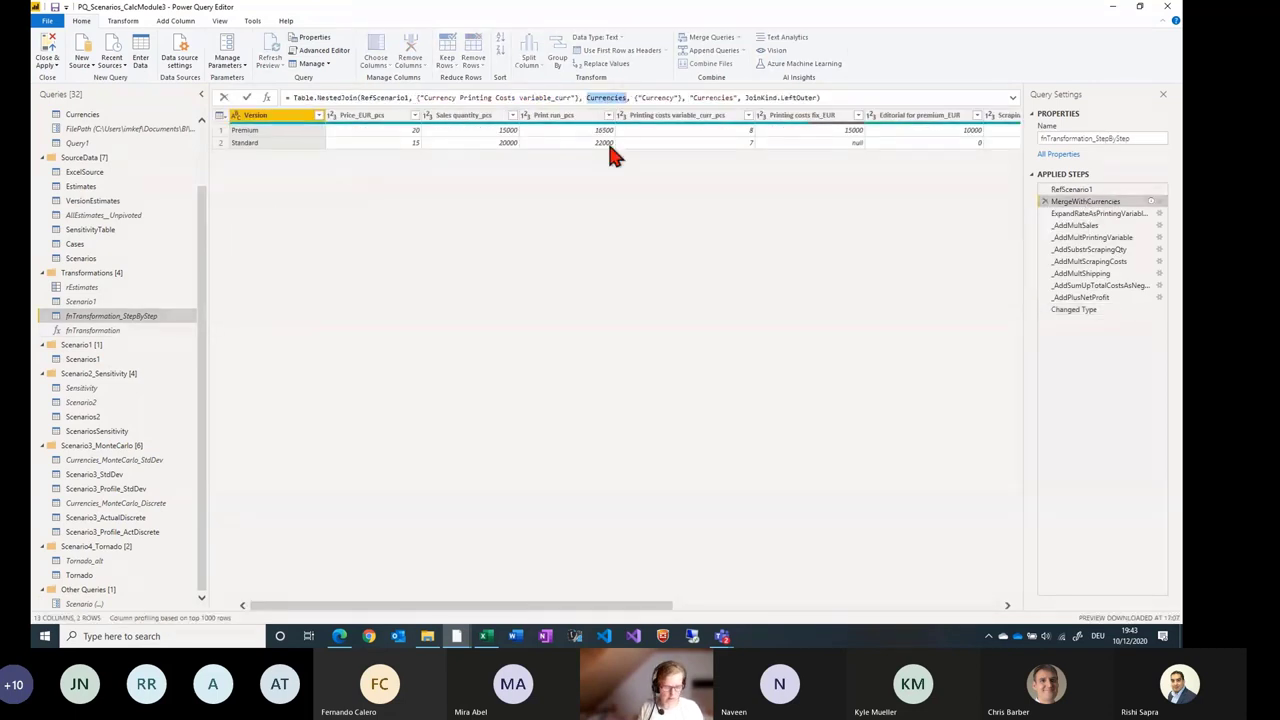
# Create a new Currency parameter and change its code type from Any to Table.
pyautogui.click(226, 62)
pyautogui.click(200, 104)
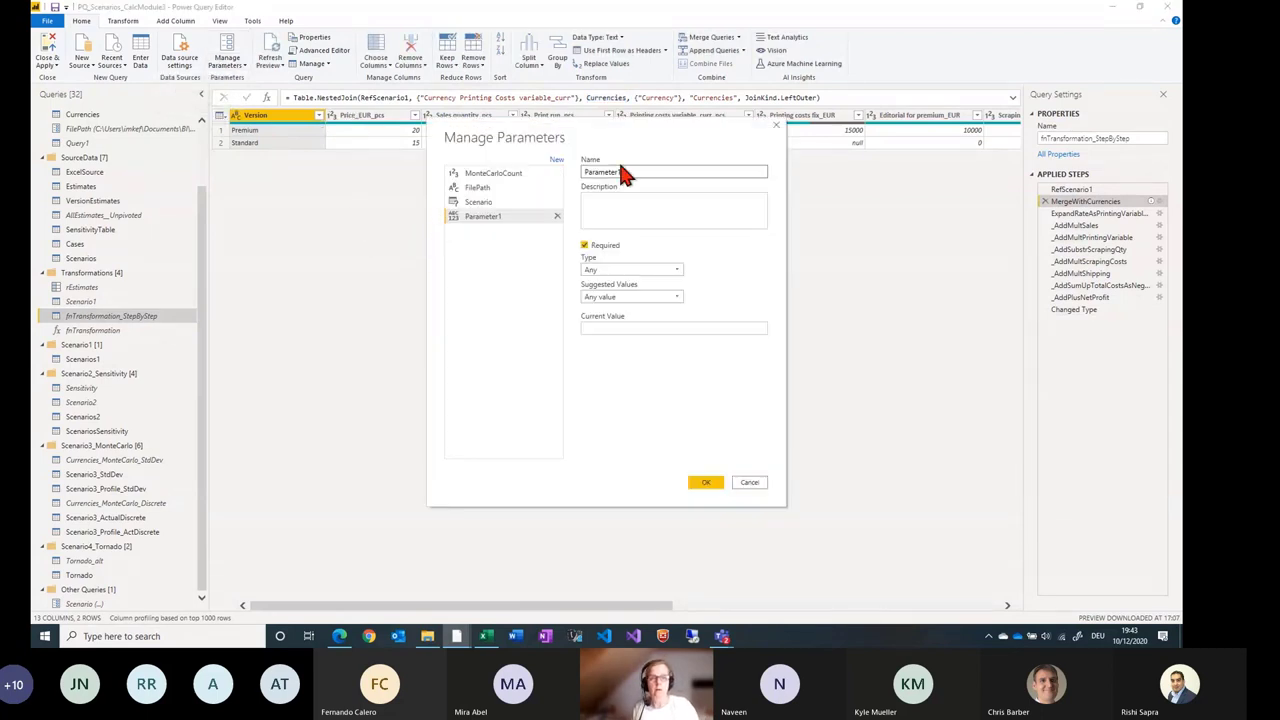
pyautogui.write('Currency')
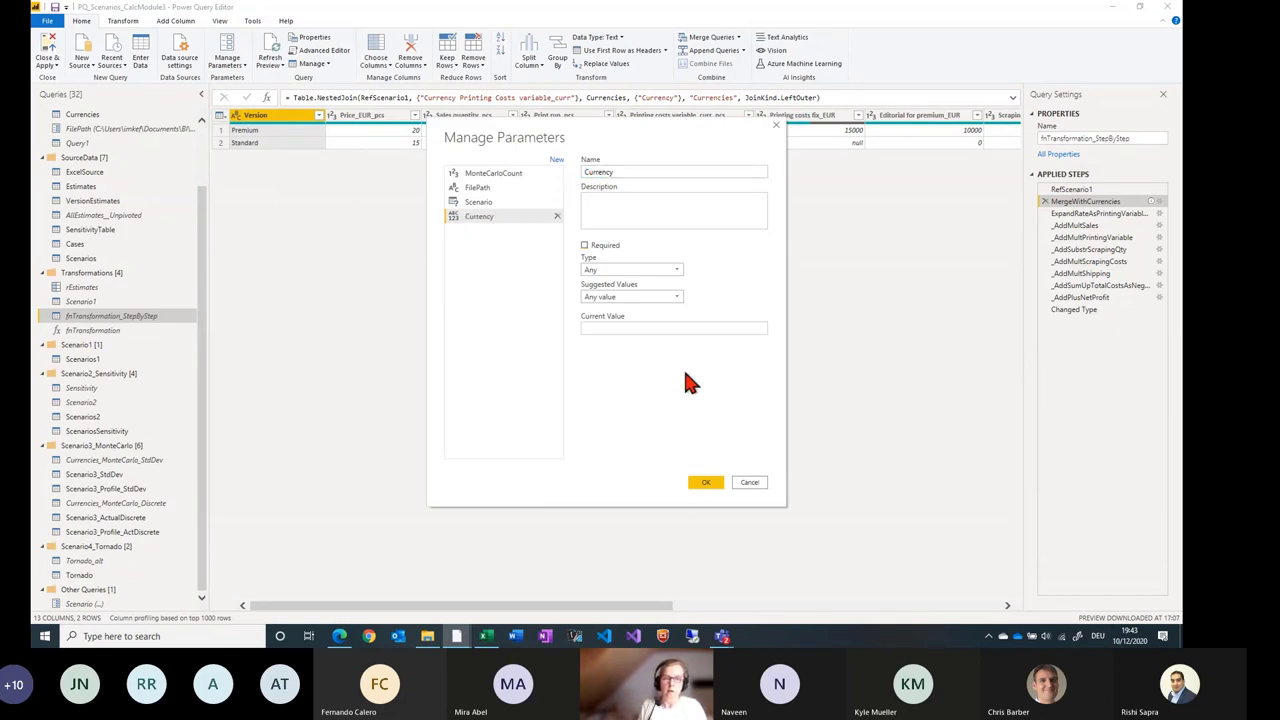
pyautogui.click(705, 482)
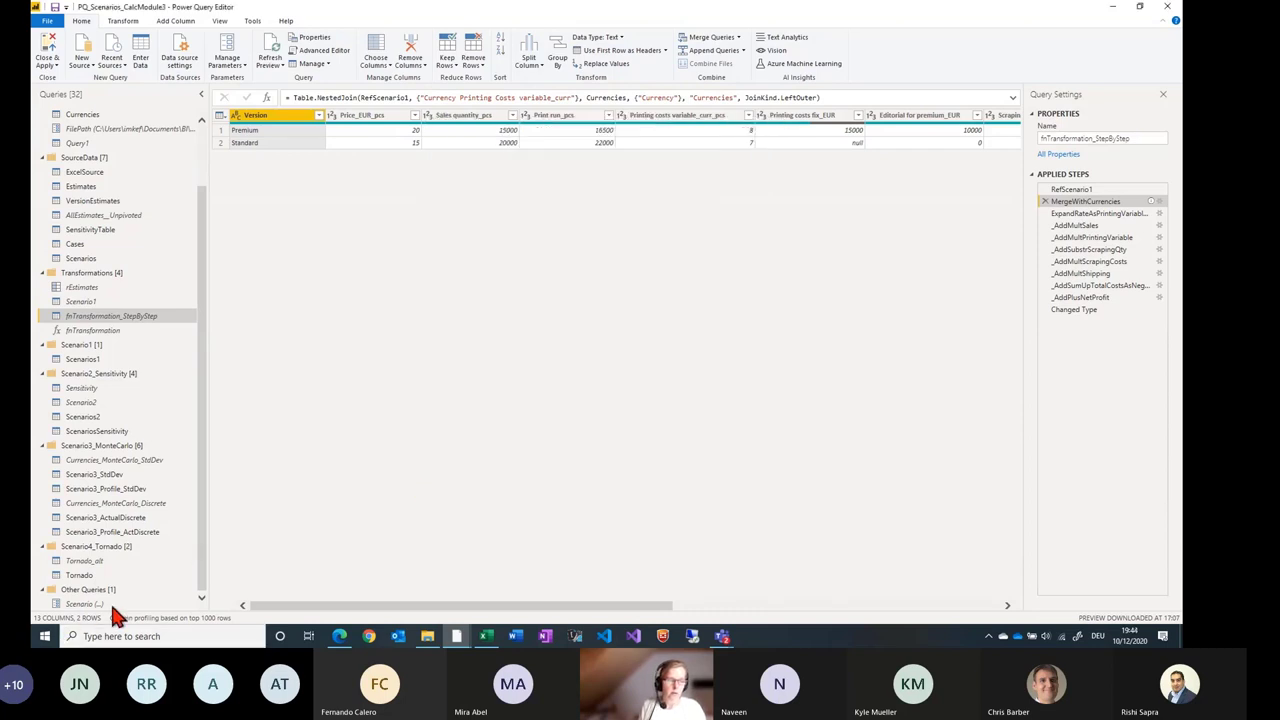
pyautogui.click(321, 52)
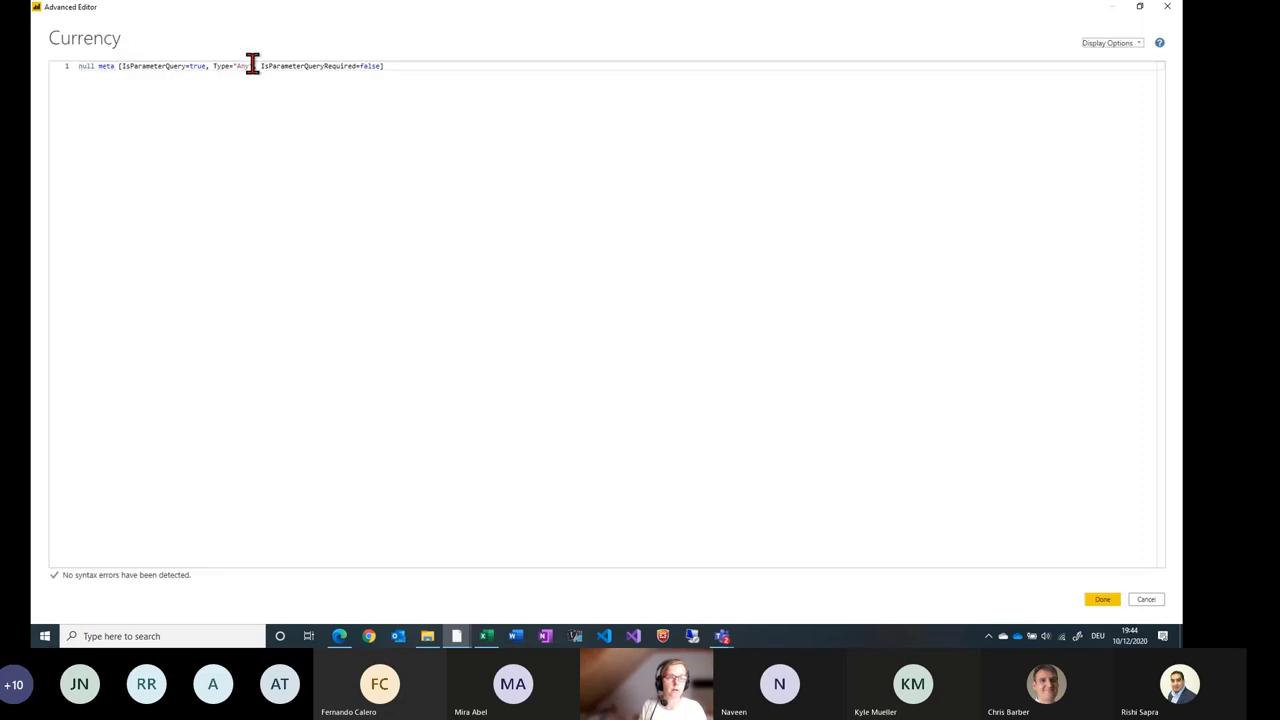
pyautogui.doubleClick(243, 65)
pyautogui.write('Table')
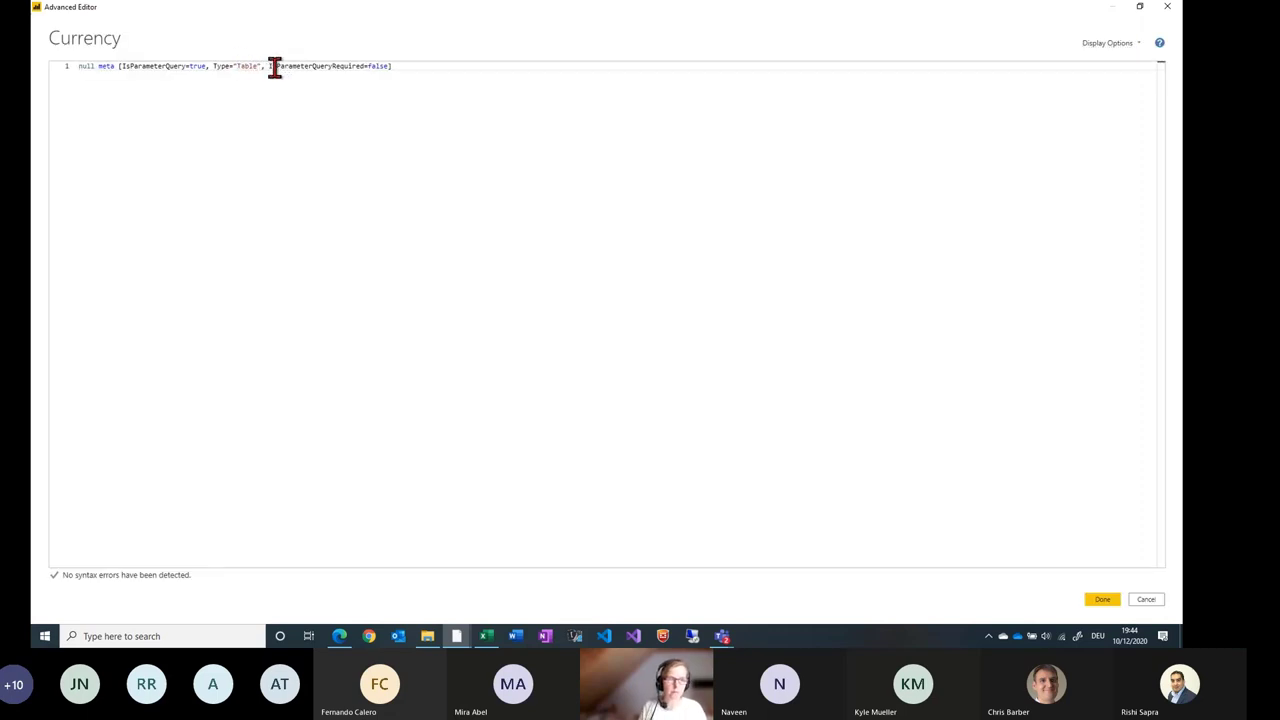
# Save the Currency code, then duplicate fnTransformation_StepByStep and move the copy into Other Queries.
pyautogui.click(1102, 599)
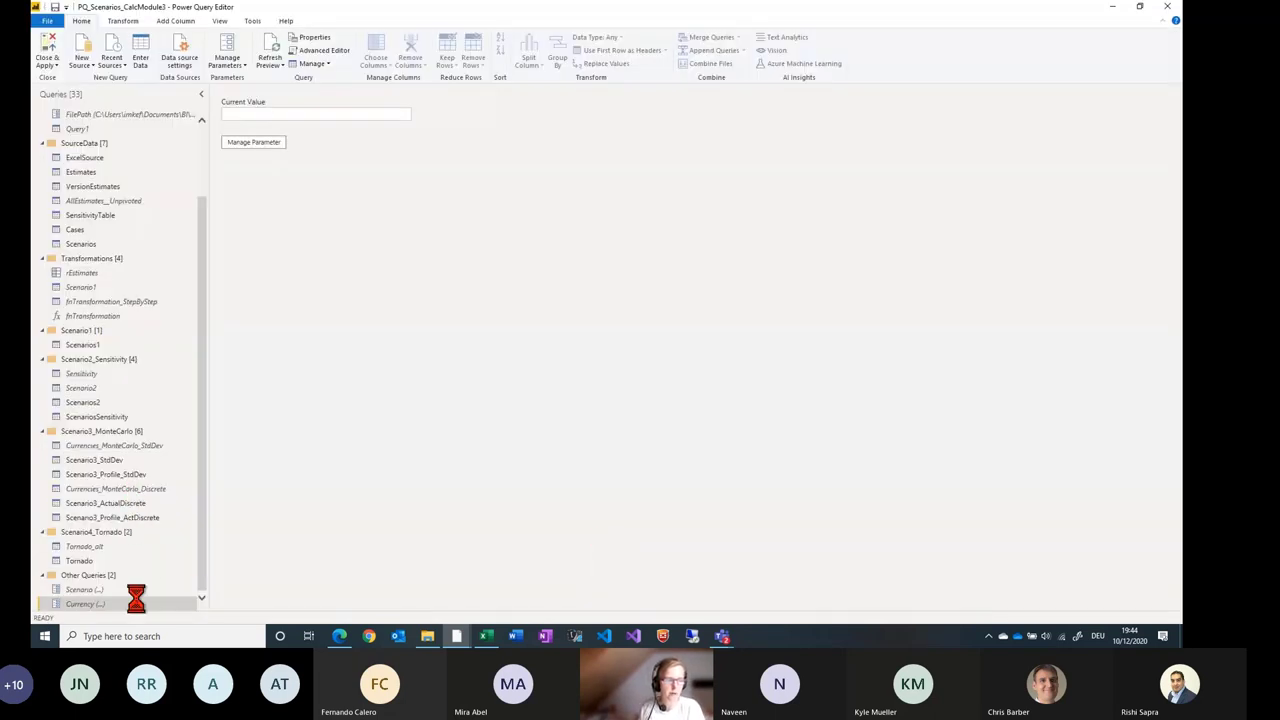
pyautogui.click(118, 301)
pyautogui.rightClick(118, 301)
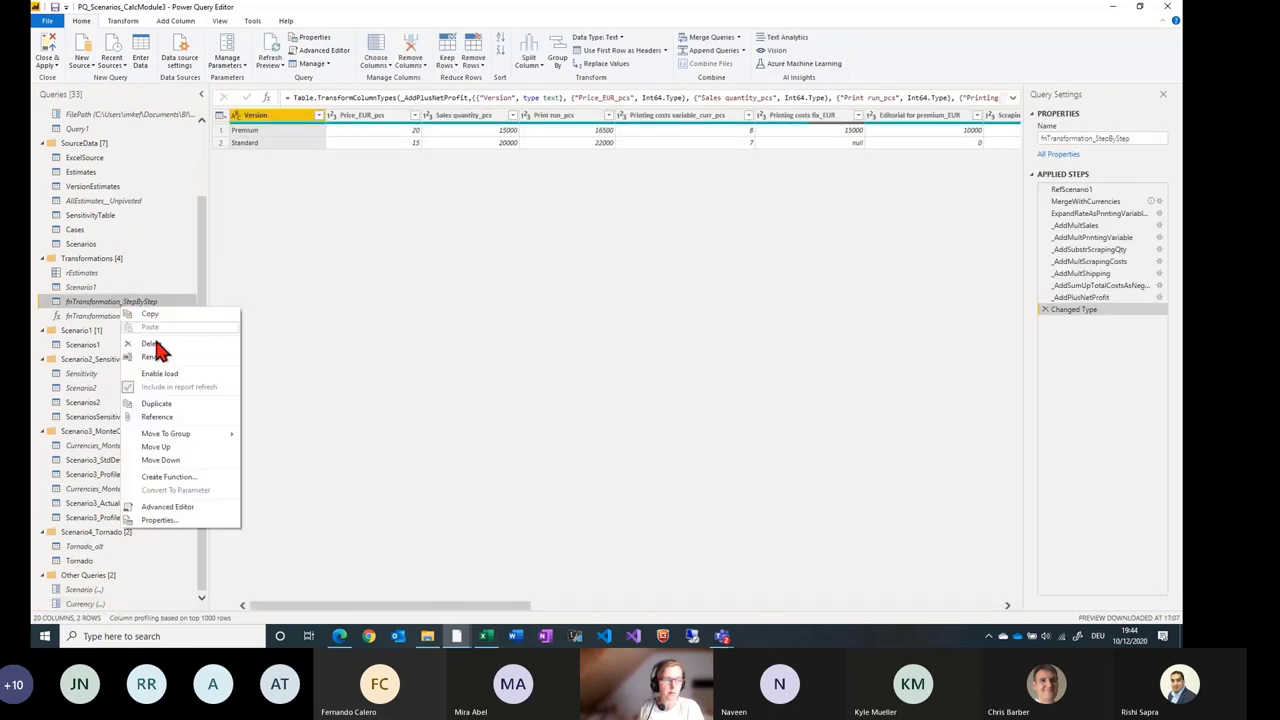
pyautogui.click(182, 403)
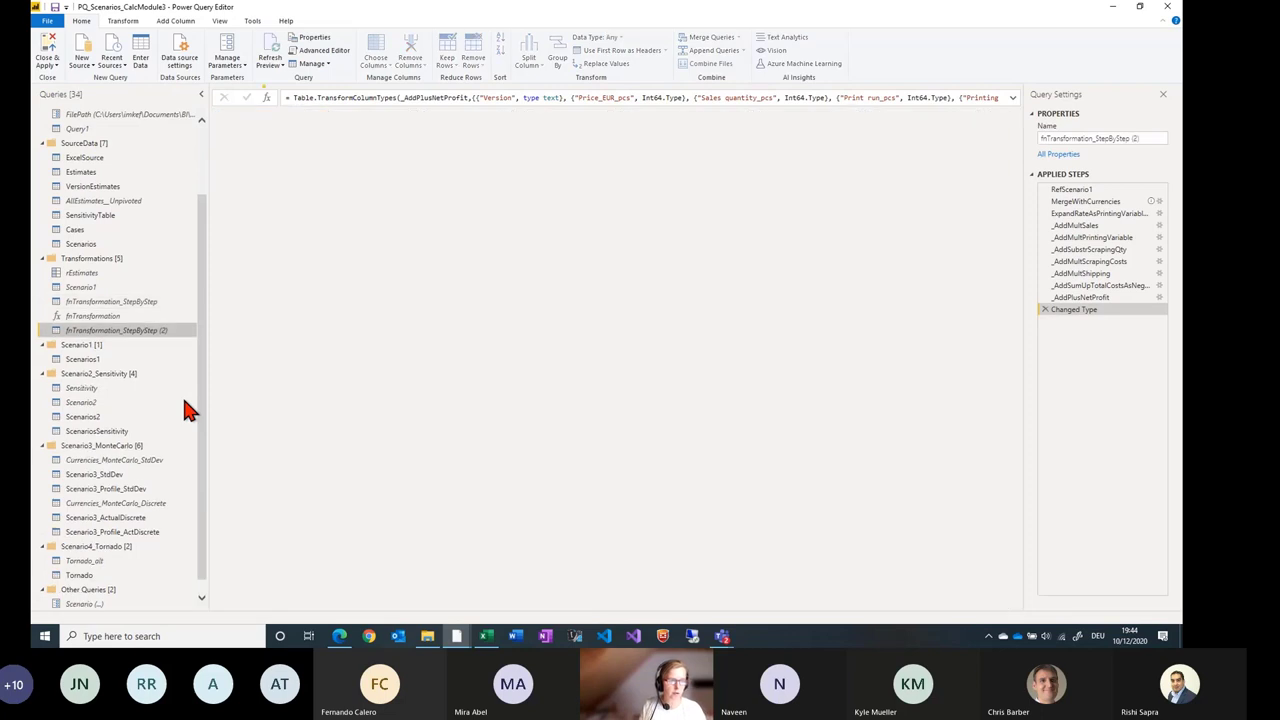
pyautogui.moveTo(168, 337); pyautogui.dragTo(161, 601)
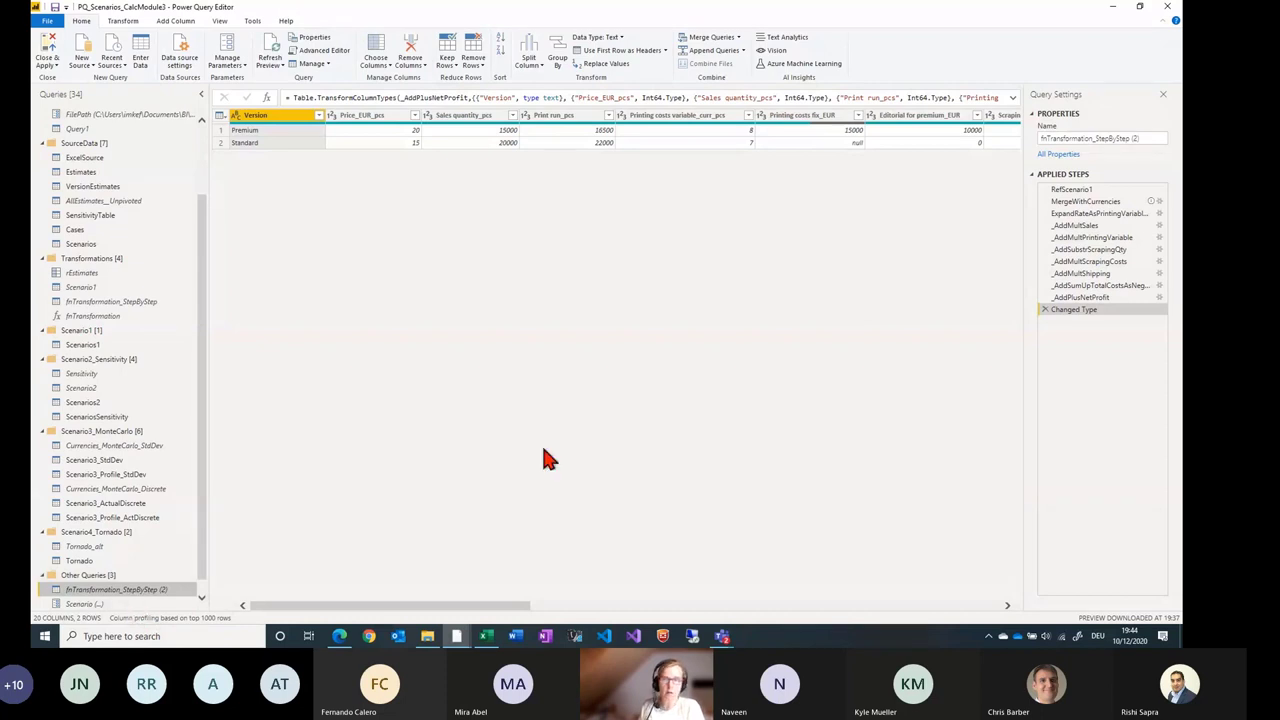
# Change the copy's RefScenario1 step formula to reference Scenario instead of Scenario1.
pyautogui.click(1066, 190)
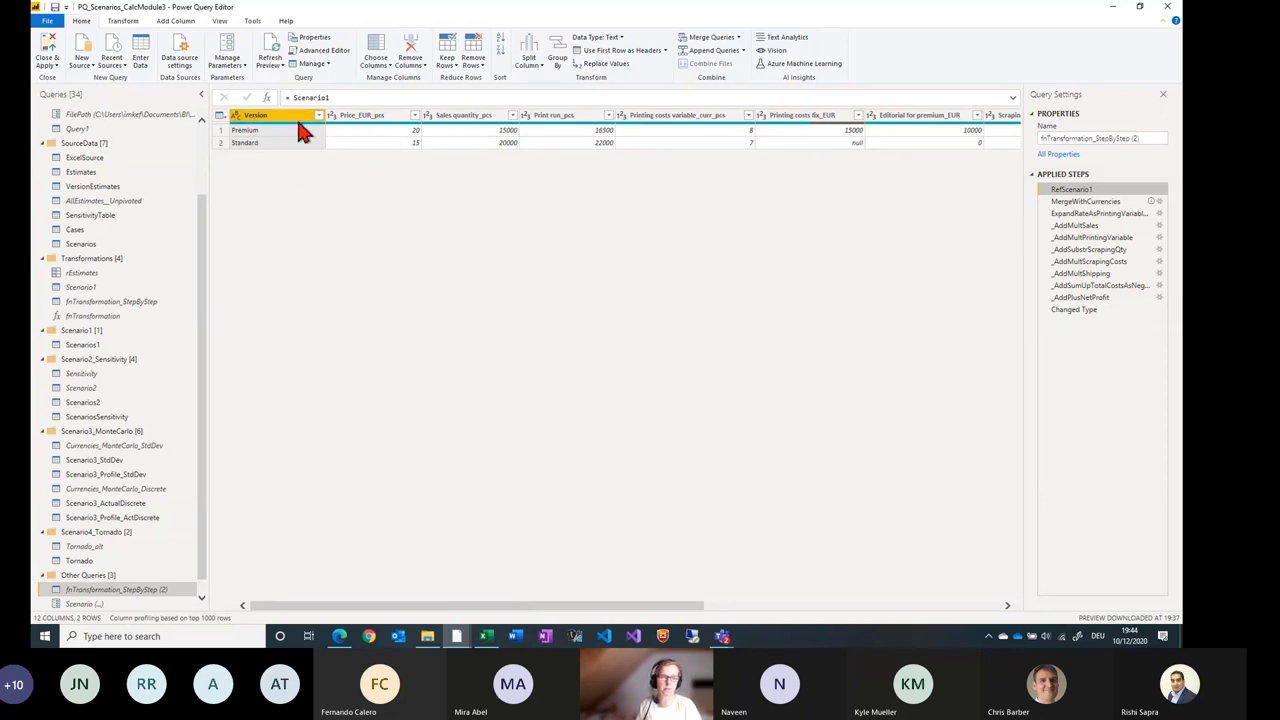
pyautogui.doubleClick(318, 97)
pyautogui.hotkey('ctrl', 'c')
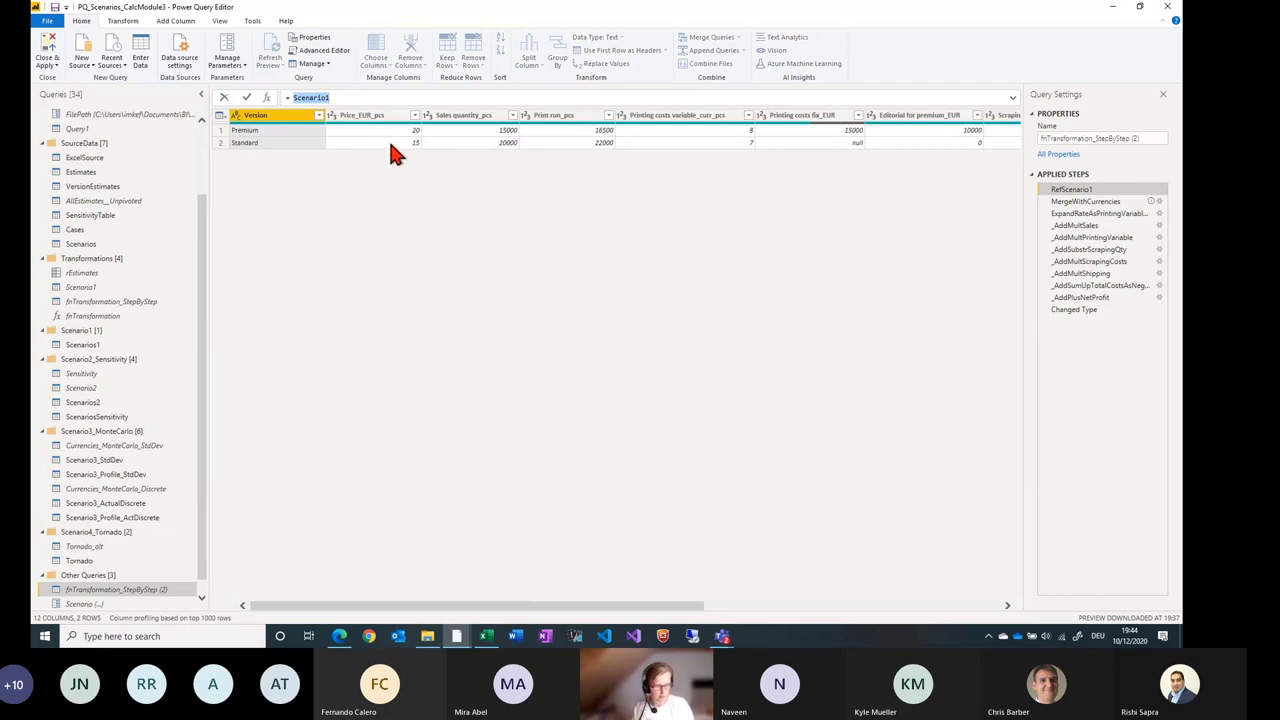
pyautogui.press('BackSpace')
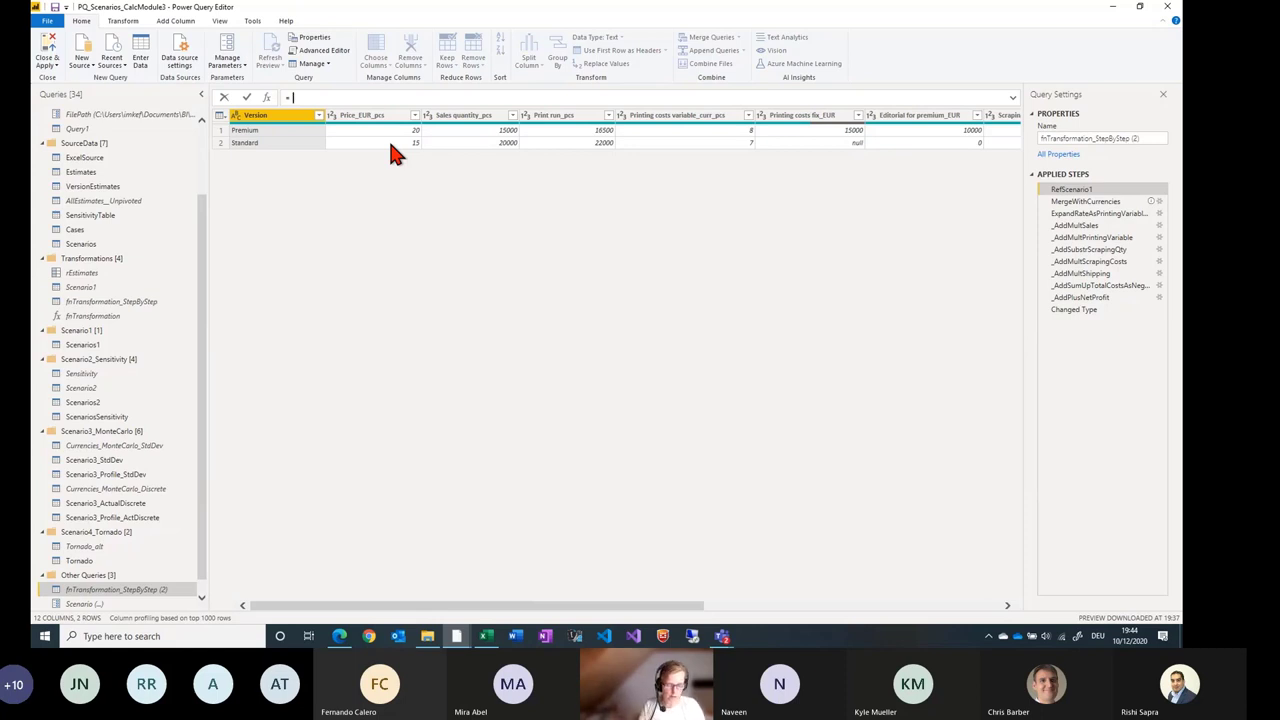
pyautogui.write('Sce')
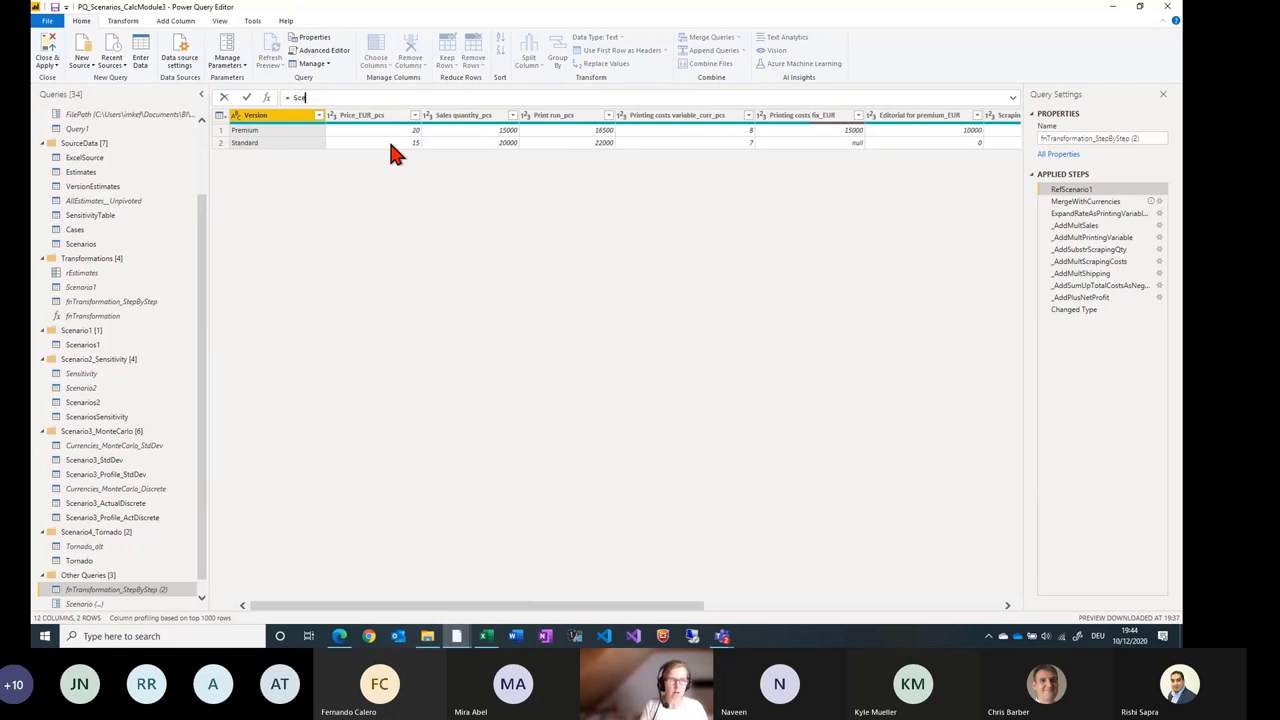
pyautogui.write('nario')
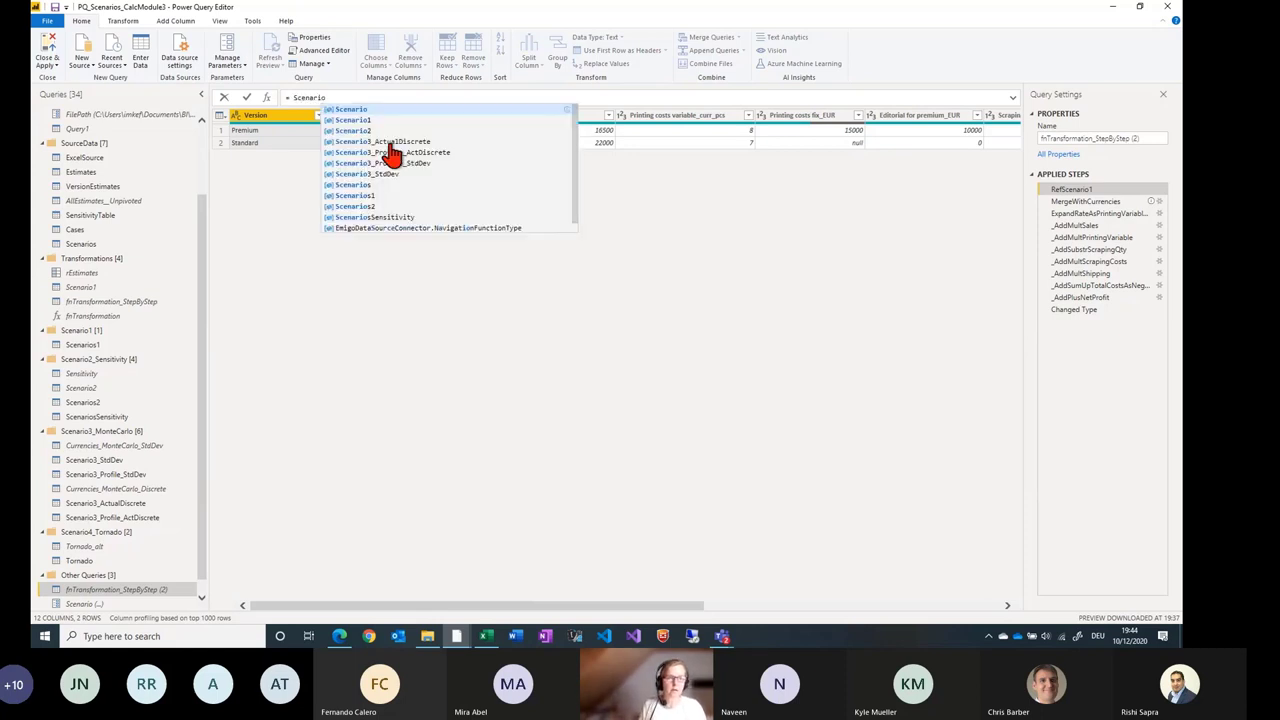
pyautogui.press('Return')
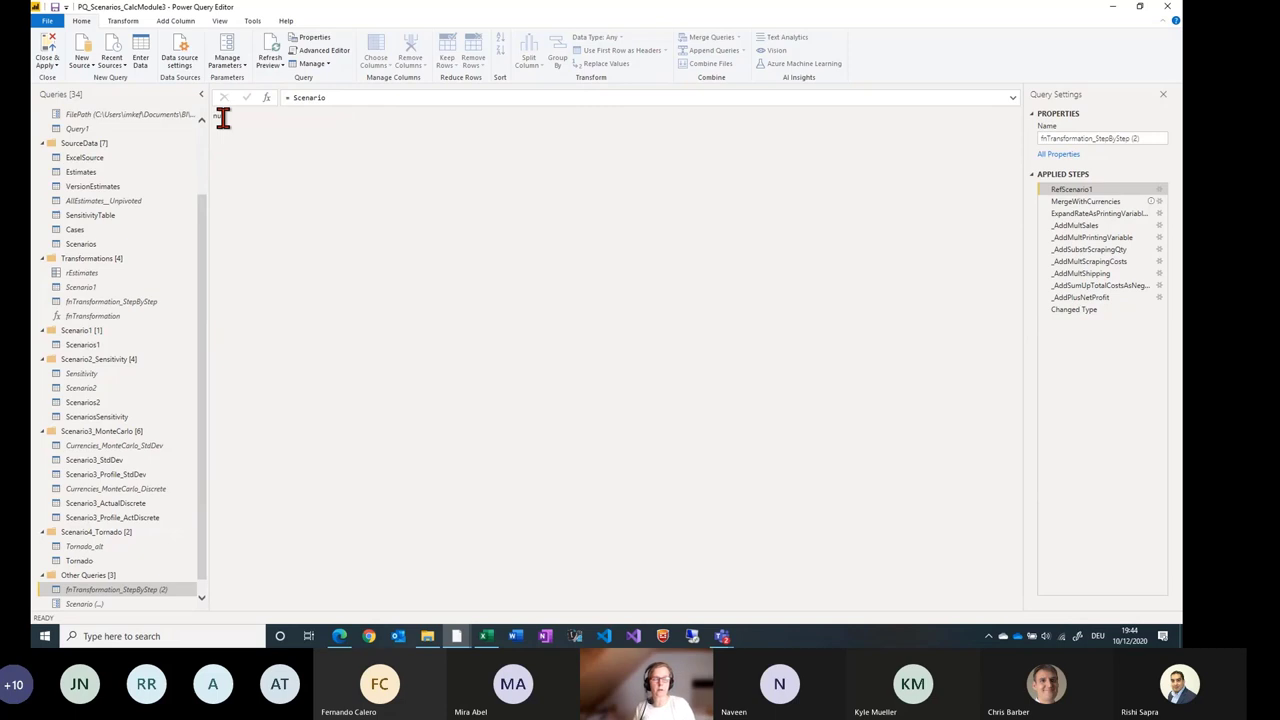
pyautogui.click(1085, 202)
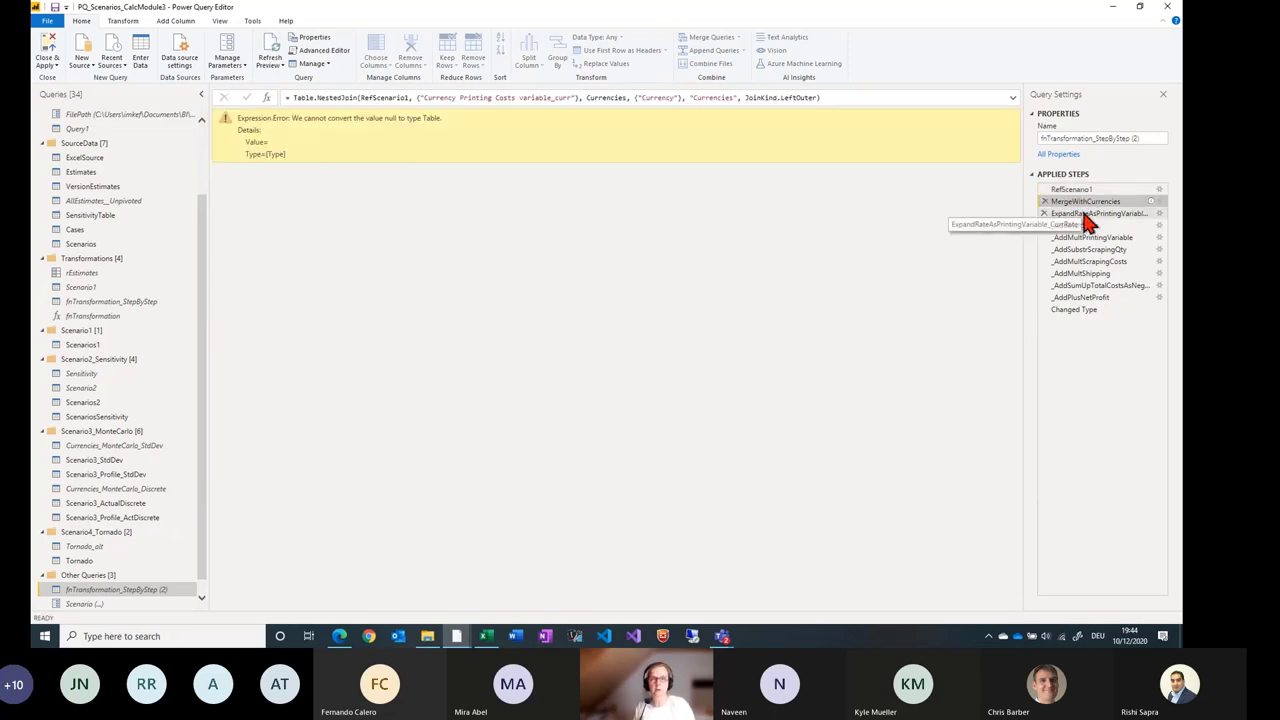
pyautogui.click(1068, 190)
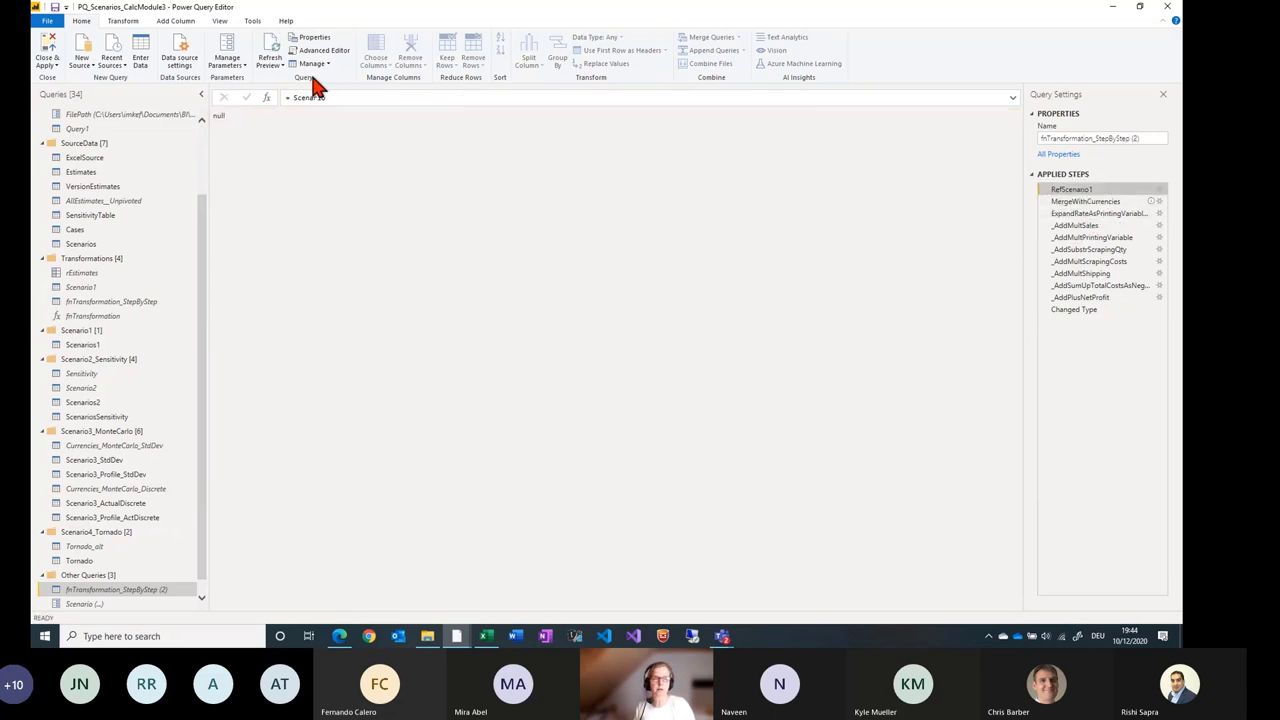
pyautogui.scroll(-1, 120, 600)
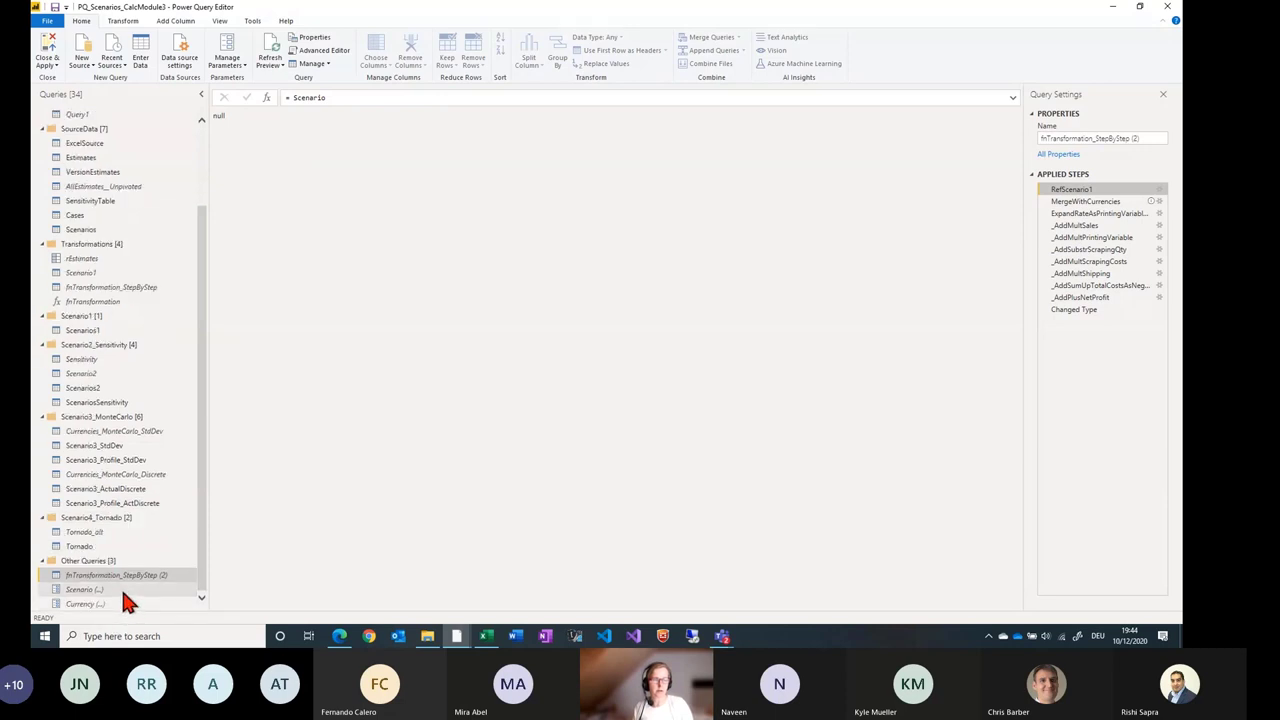
# Replace the Scenario parameter's null value with Scenario1 in its M code.
pyautogui.click(124, 591)
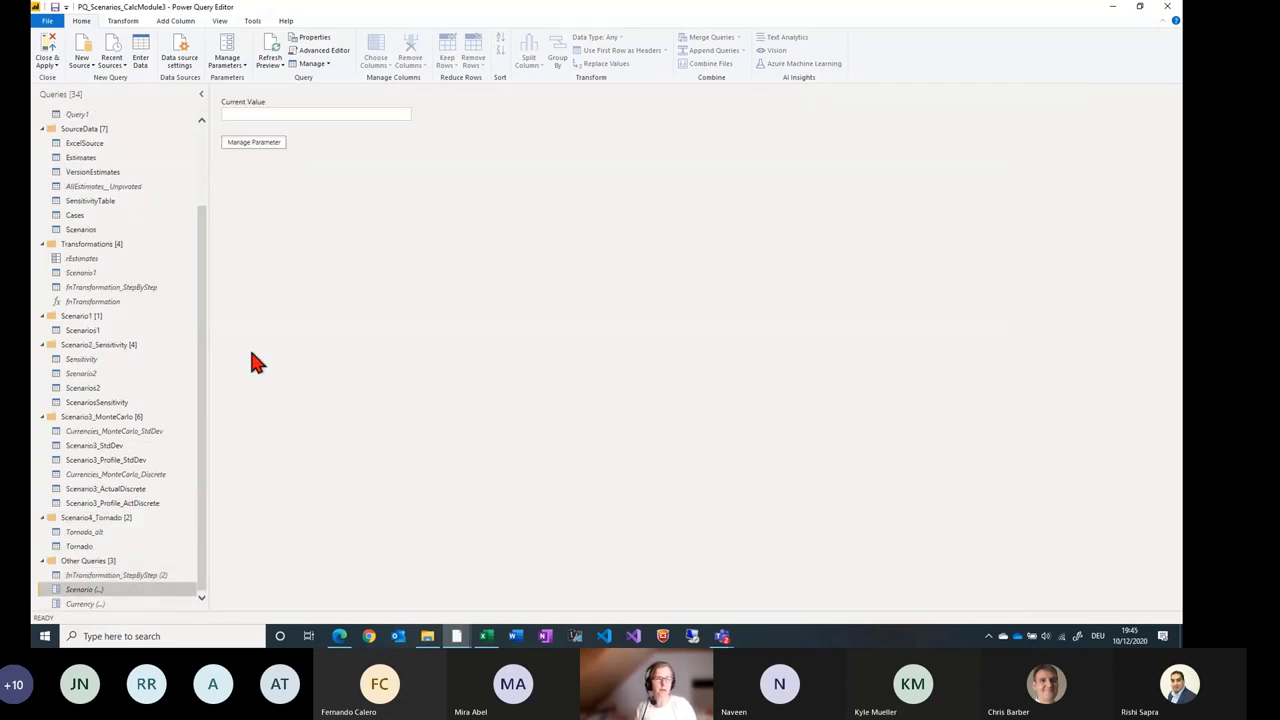
pyautogui.click(322, 50)
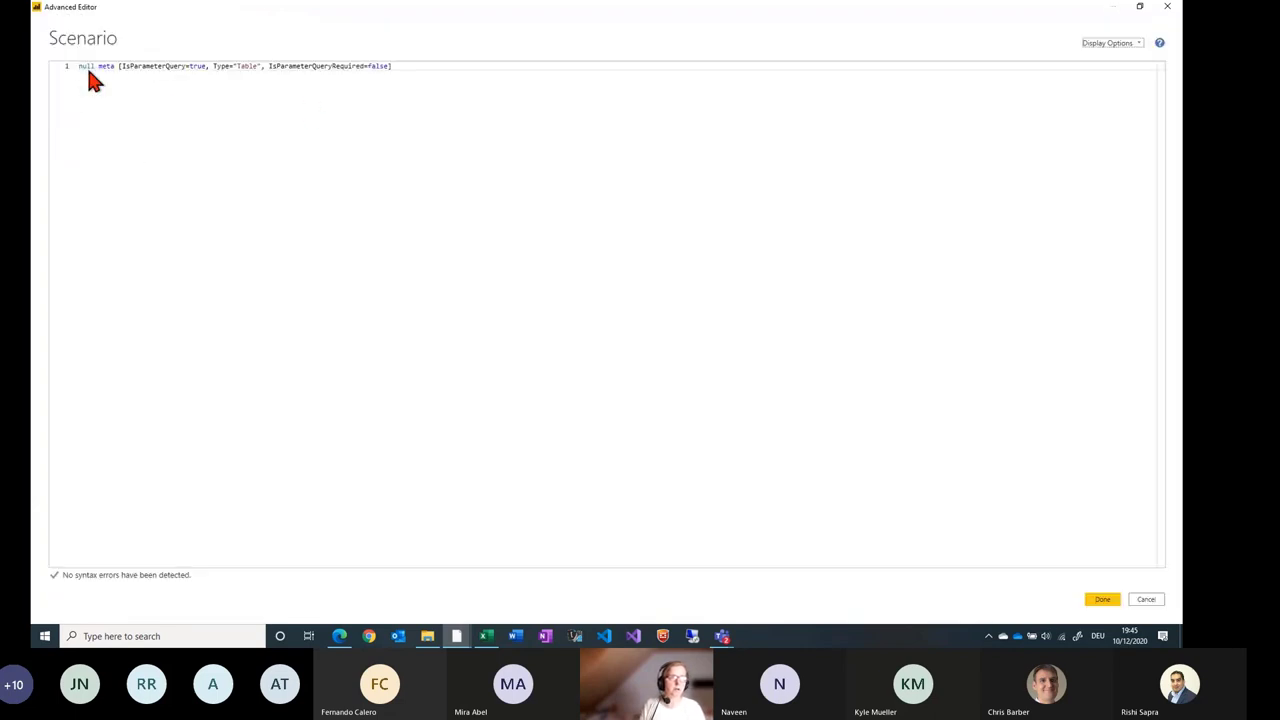
pyautogui.doubleClick(86, 65)
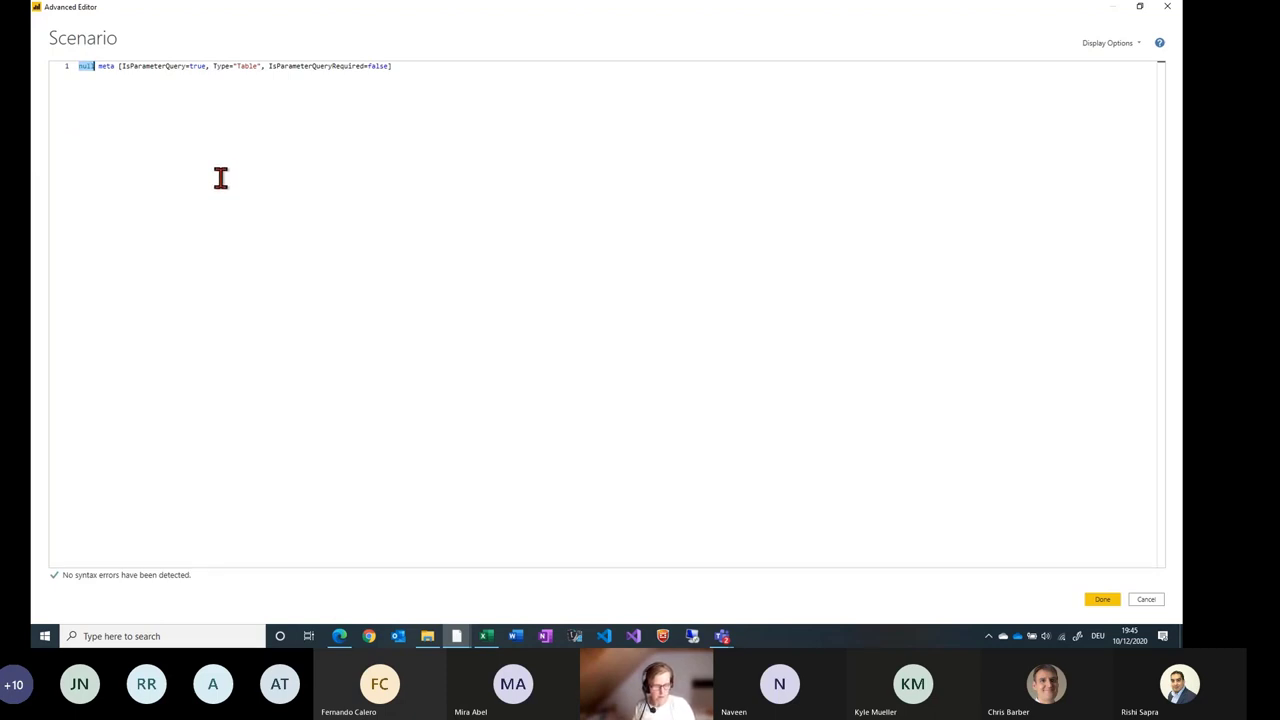
pyautogui.hotkey('ctrl', 'v')
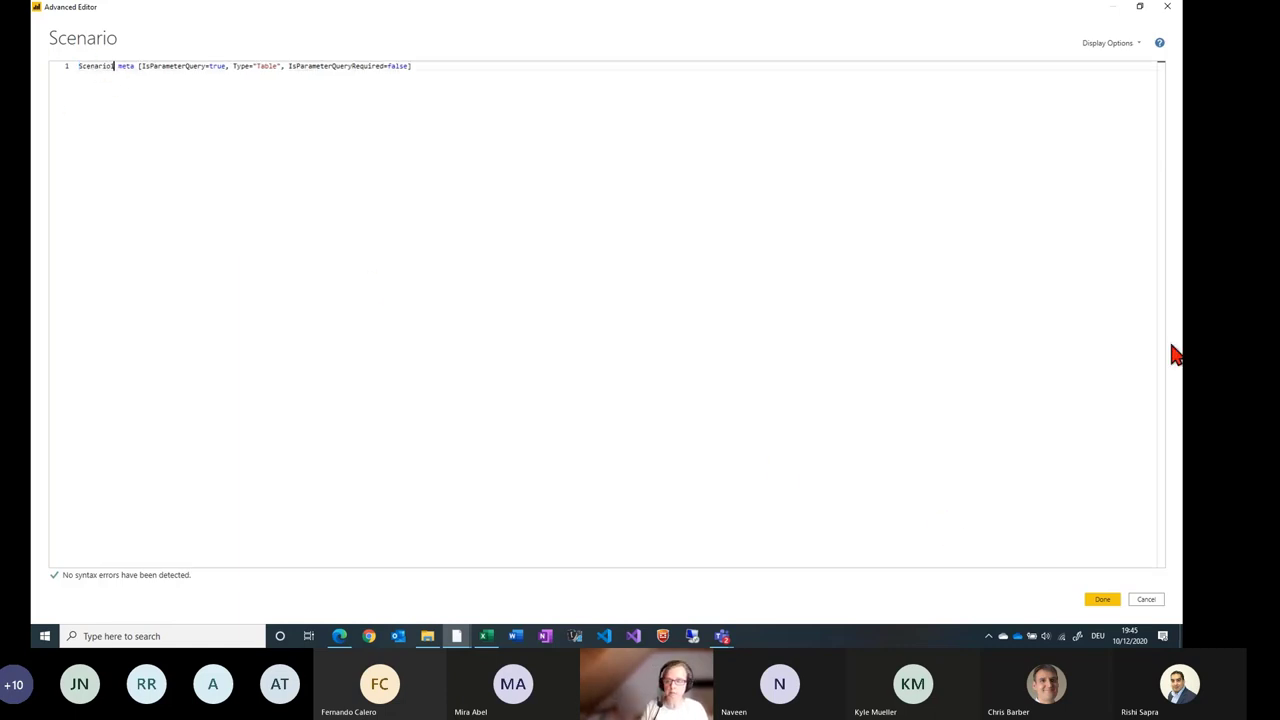
pyautogui.click(1103, 601)
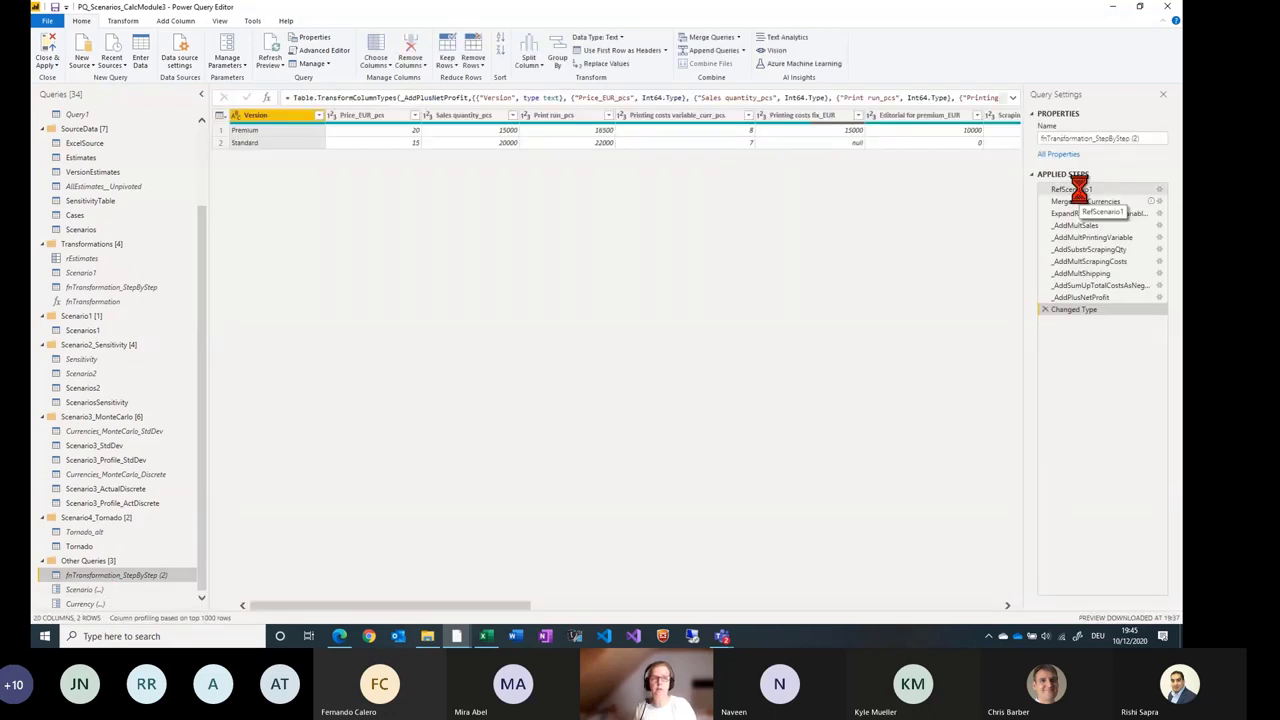
# Verify RefScenario1 references Scenario and review the Scenario code without changing it.
pyautogui.click(1079, 190)
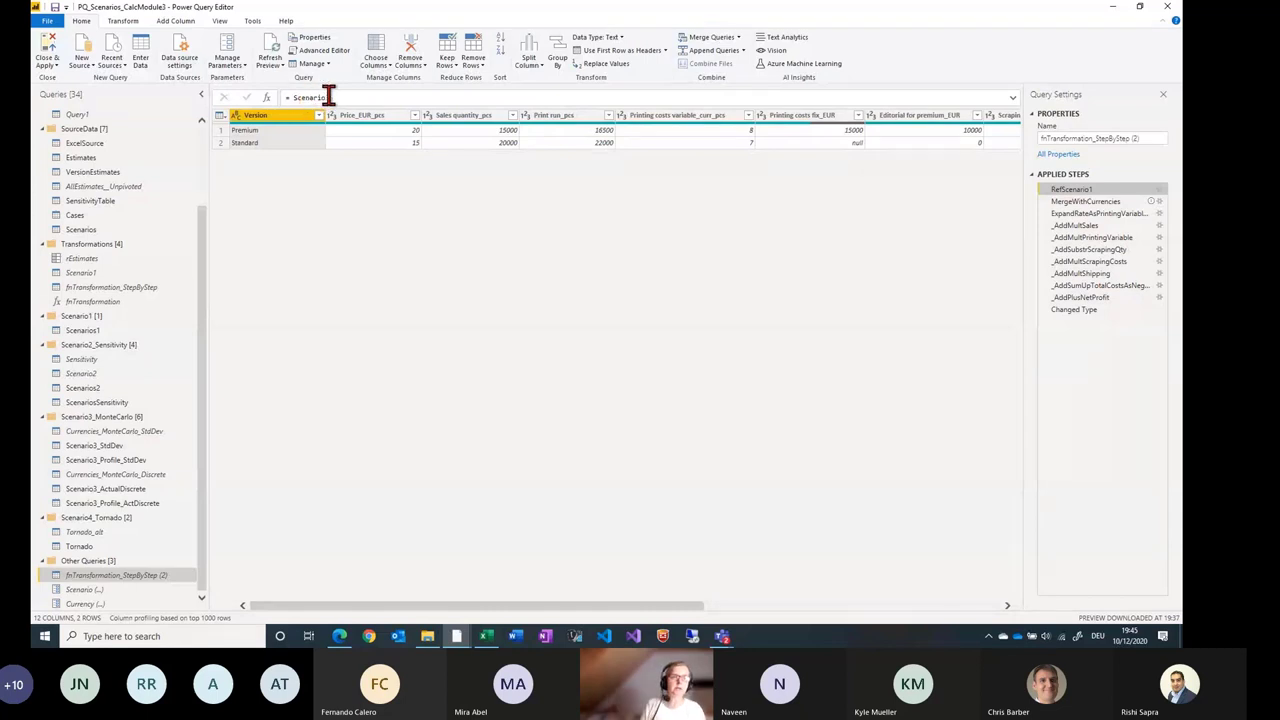
pyautogui.doubleClick(305, 99)
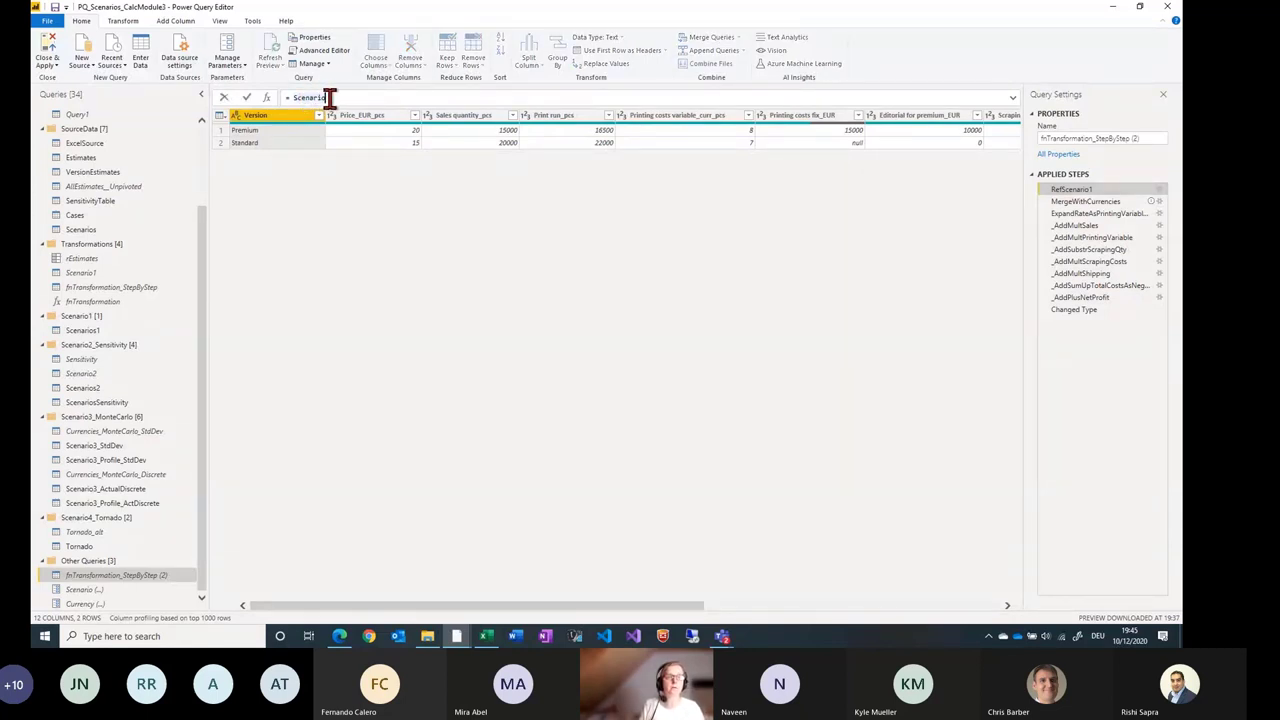
pyautogui.click(111, 591)
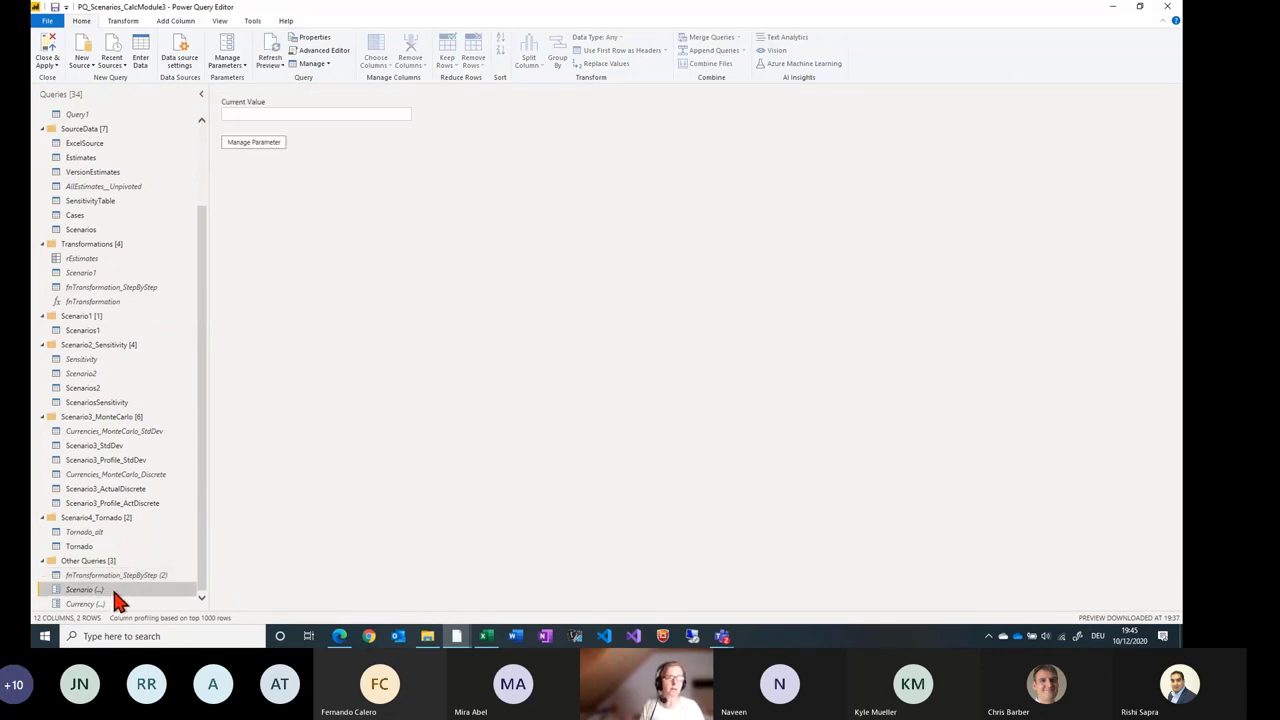
pyautogui.click(318, 58)
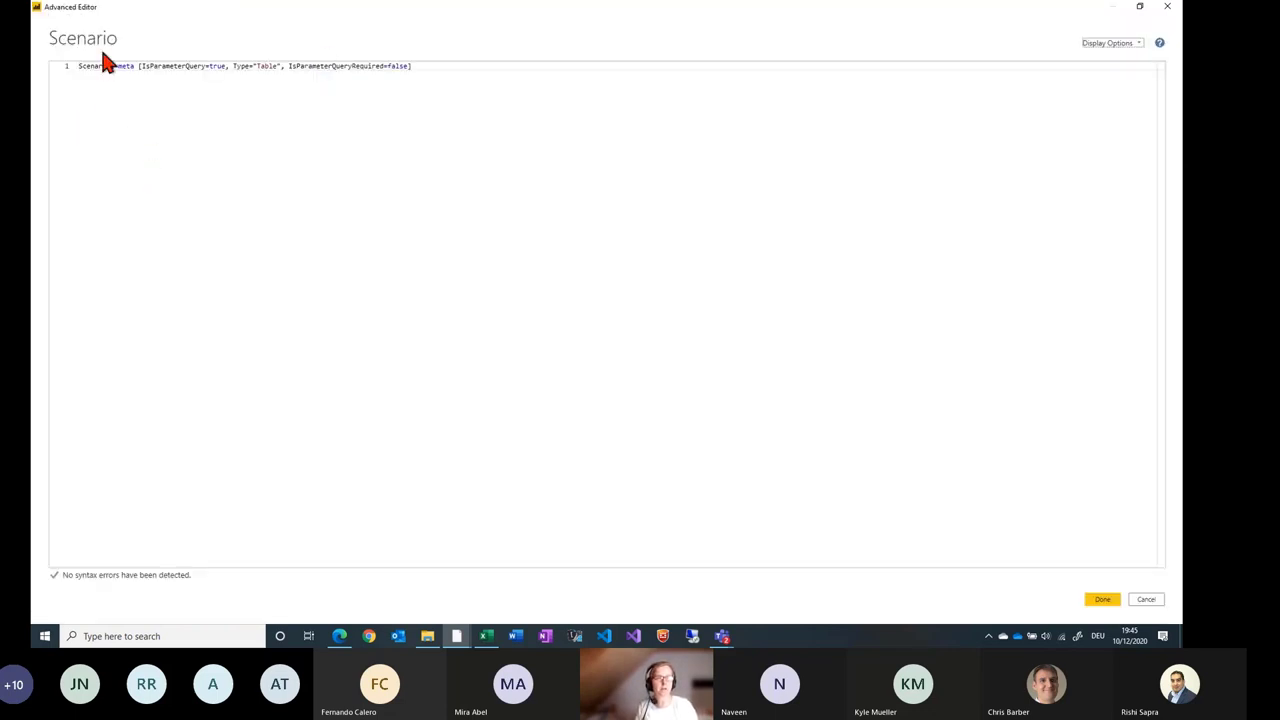
pyautogui.doubleClick(95, 66)
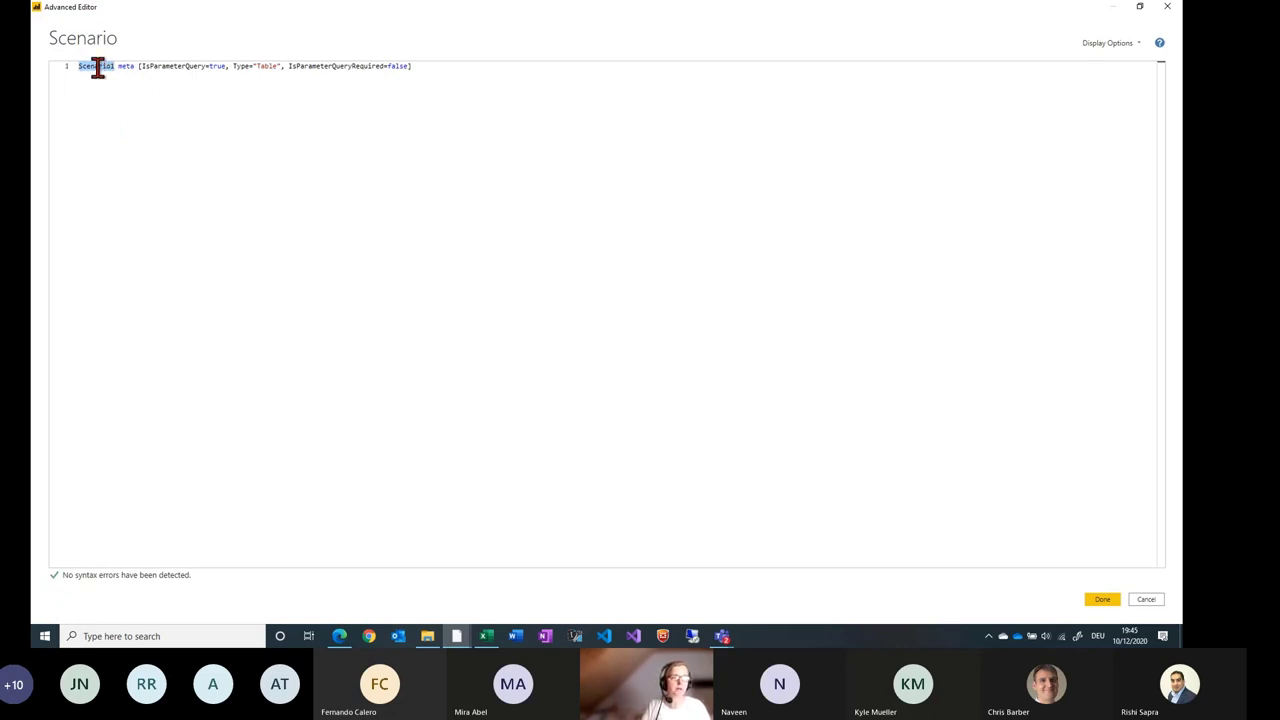
pyautogui.click(1150, 603)
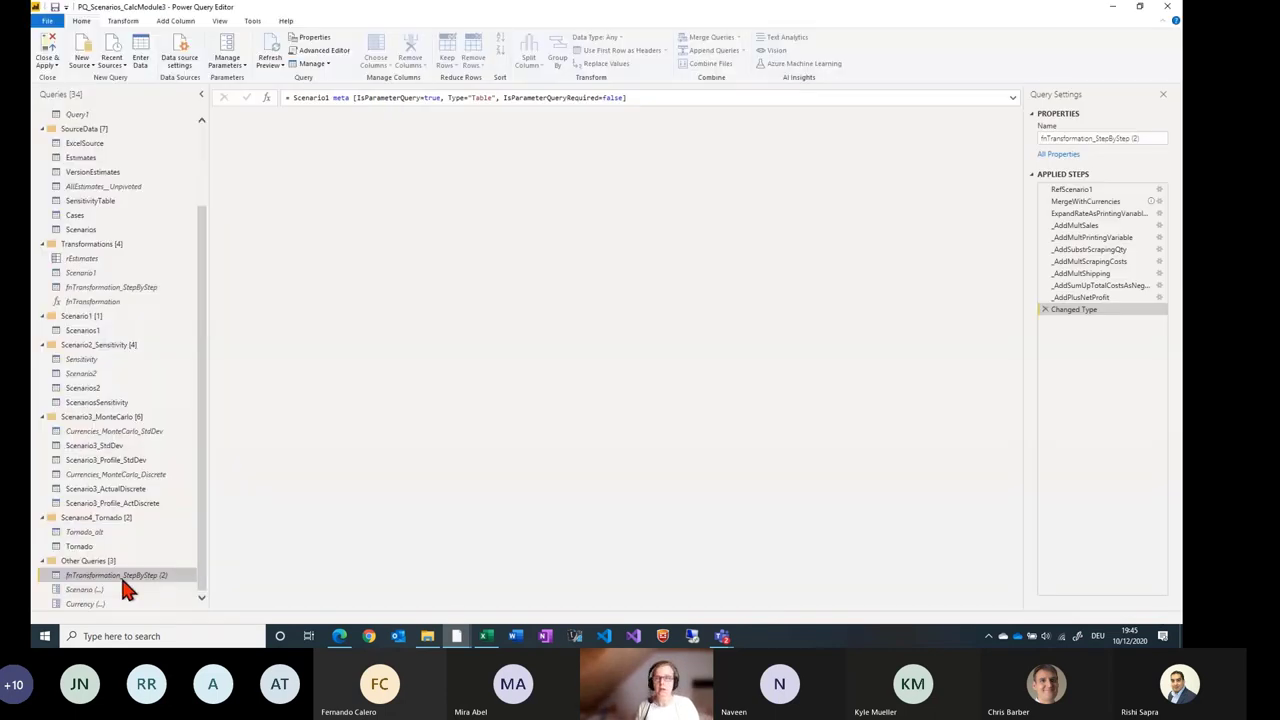
# Make the copy's MergeWithCurrencies step join on the Currency parameter instead of Currencies.
pyautogui.click(120, 573)
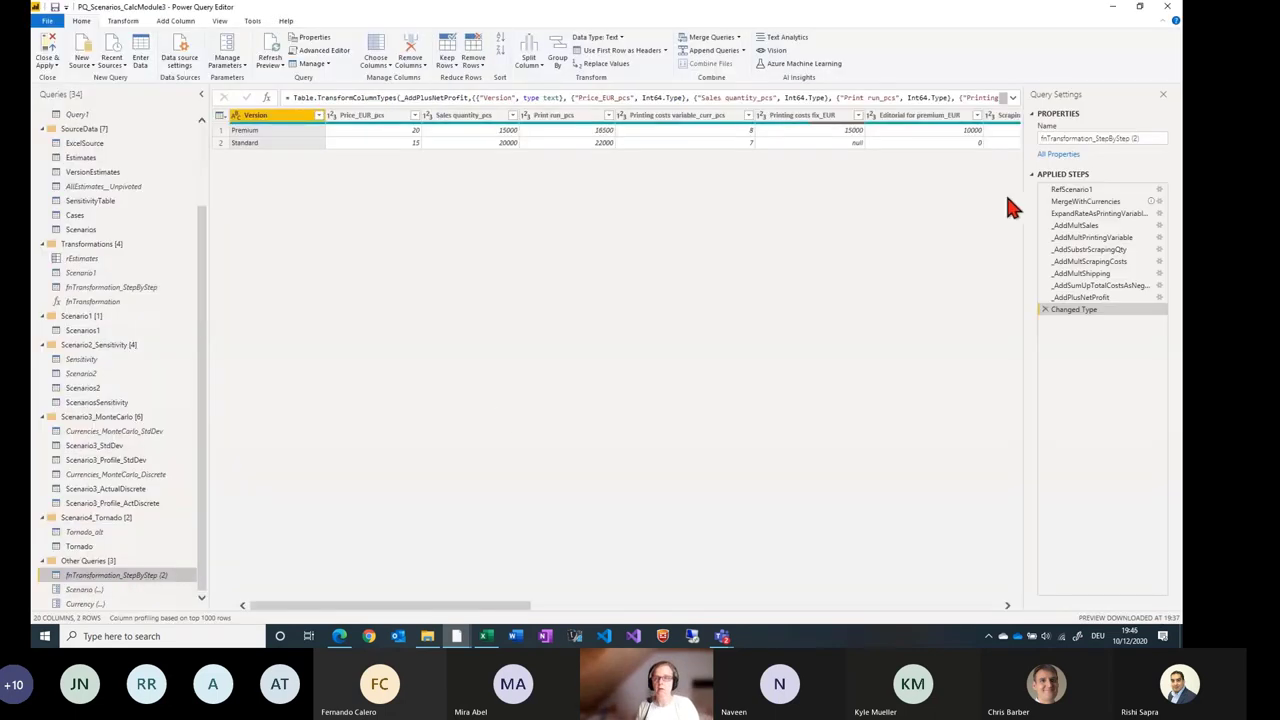
pyautogui.click(1070, 203)
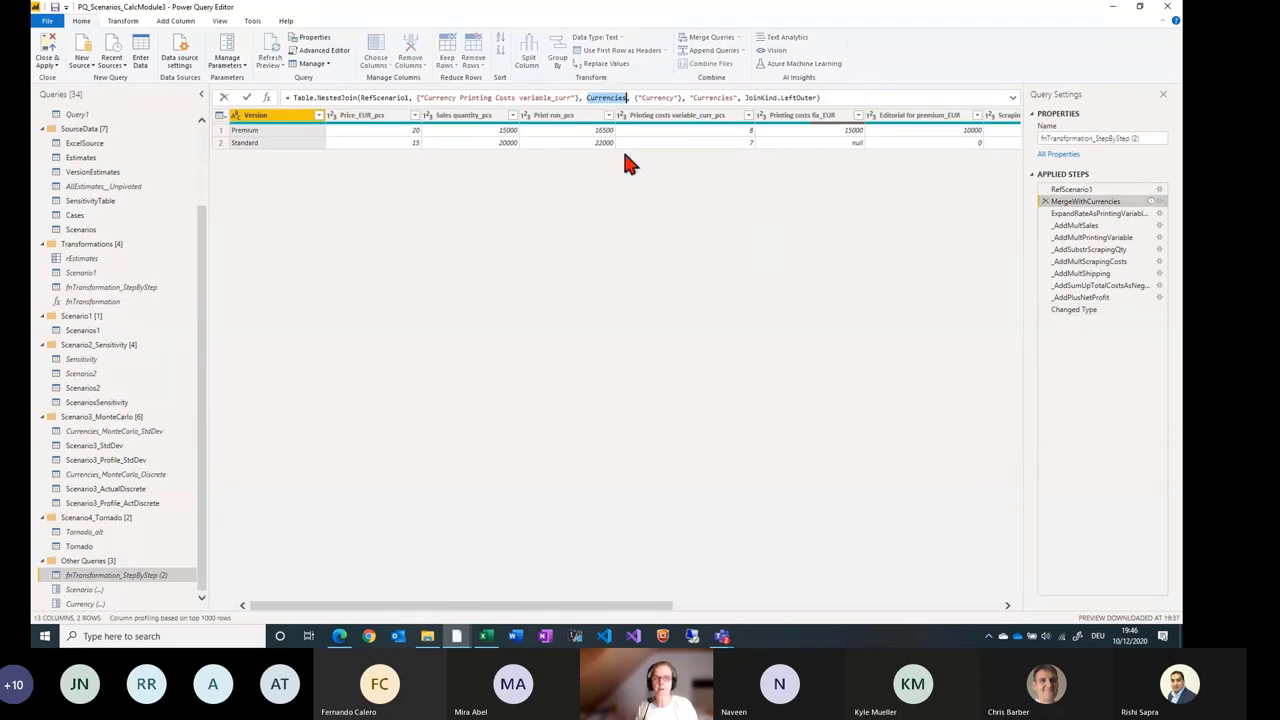
pyautogui.press('BackSpace')
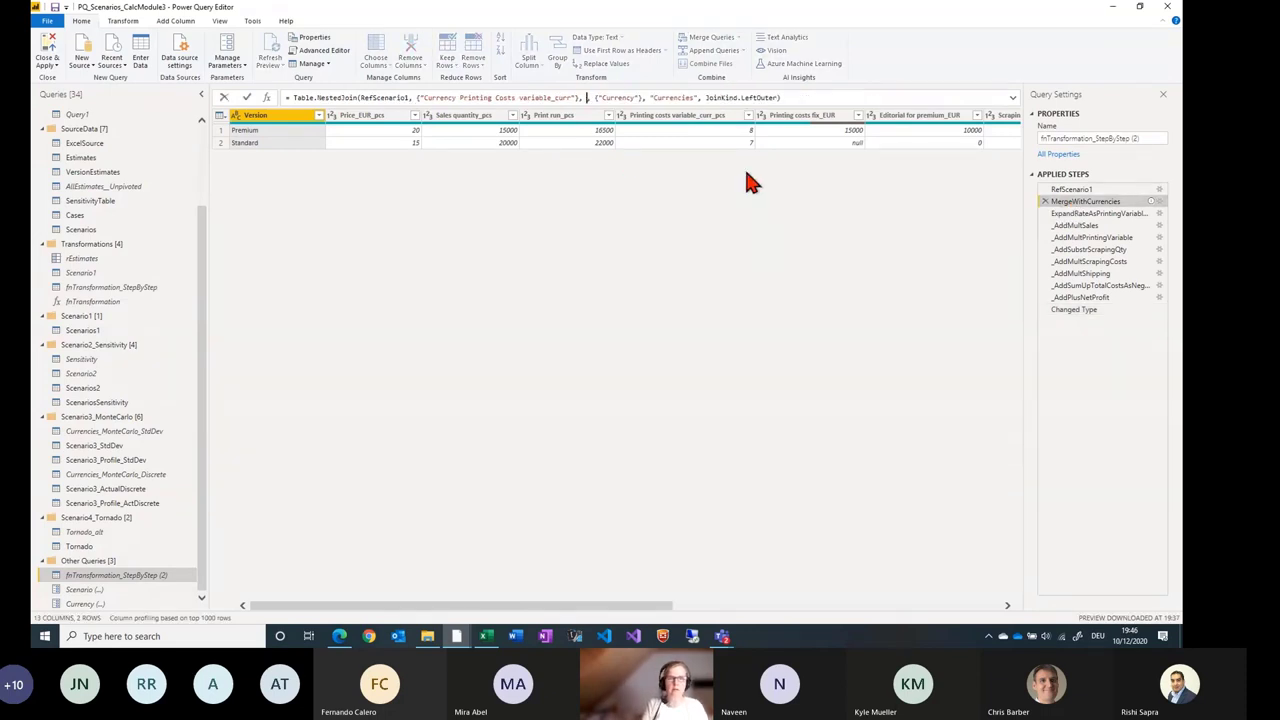
pyautogui.write('Curren')
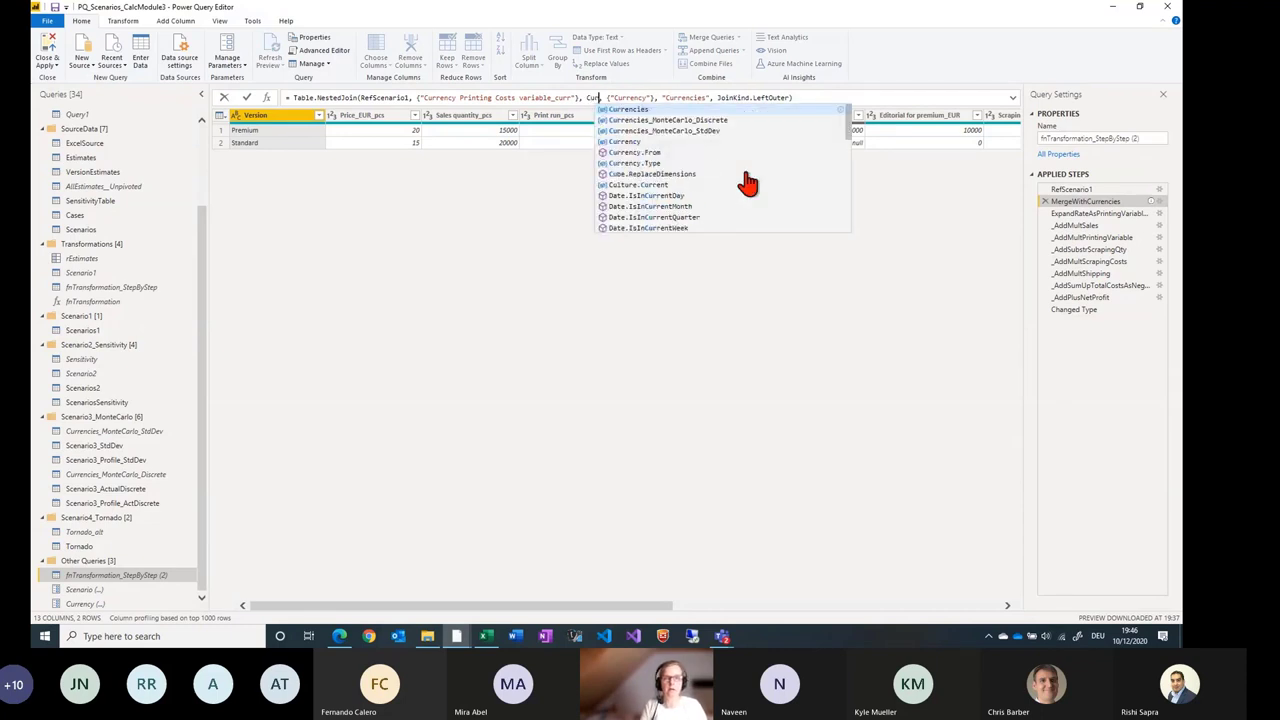
pyautogui.press('BackSpace')
pyautogui.press('BackSpace')
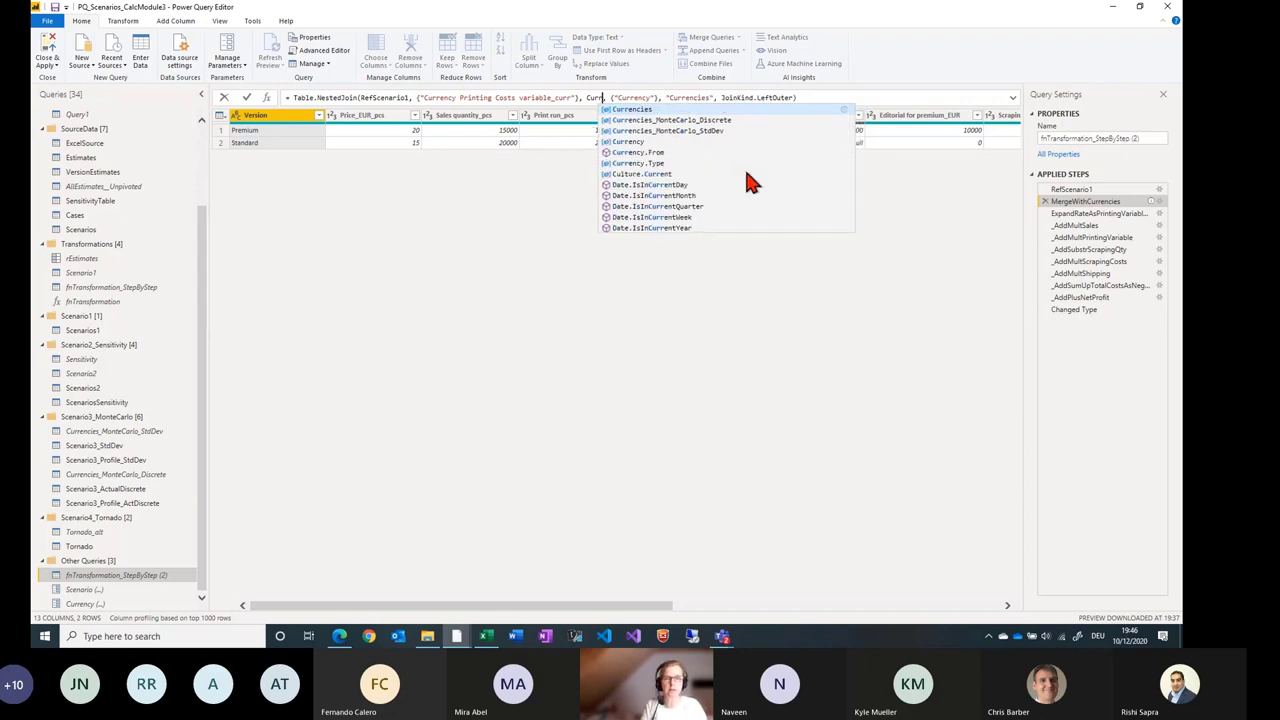
pyautogui.write('ency')
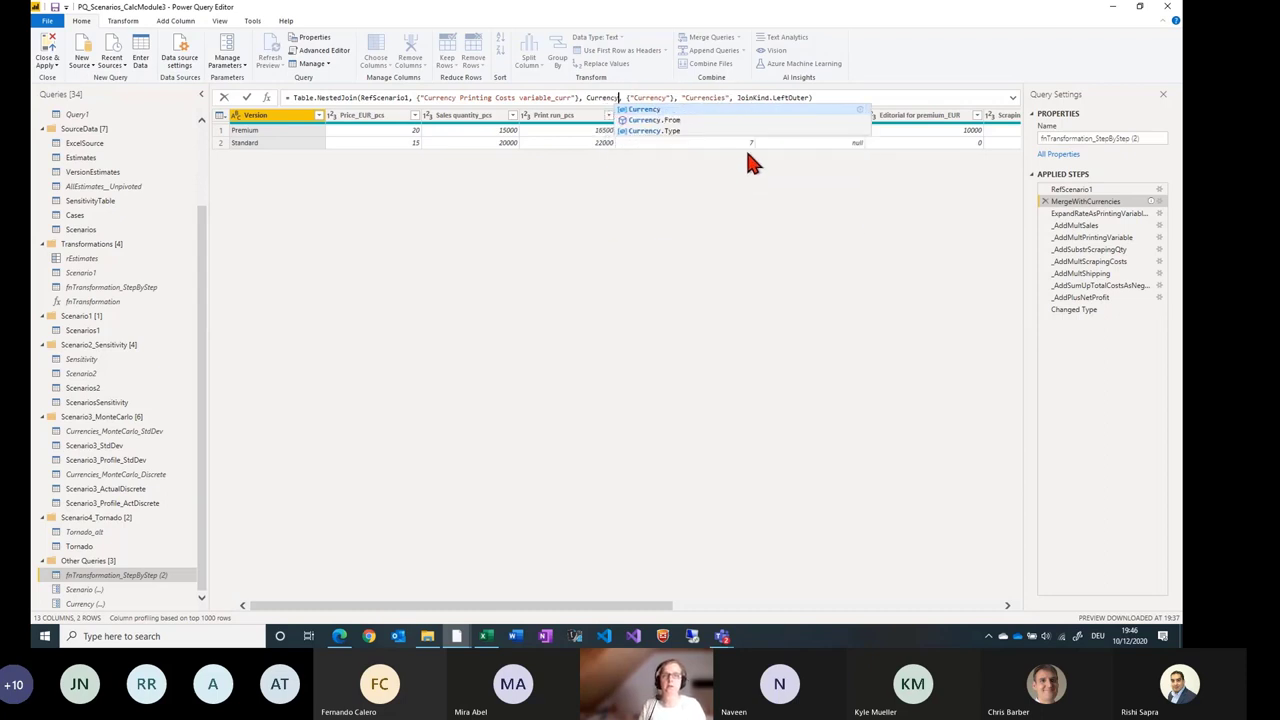
pyautogui.press('Return')
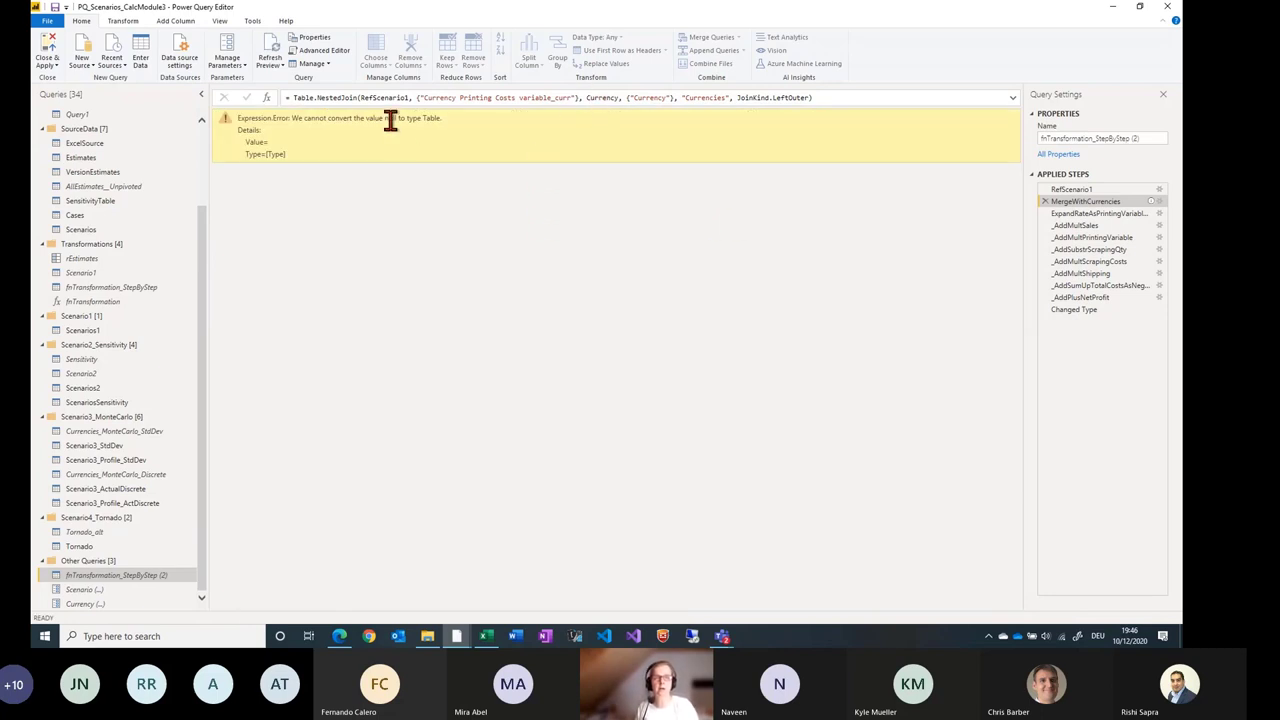
# Replace the Currency parameter's null value with Currencies in its M code.
pyautogui.click(85, 604)
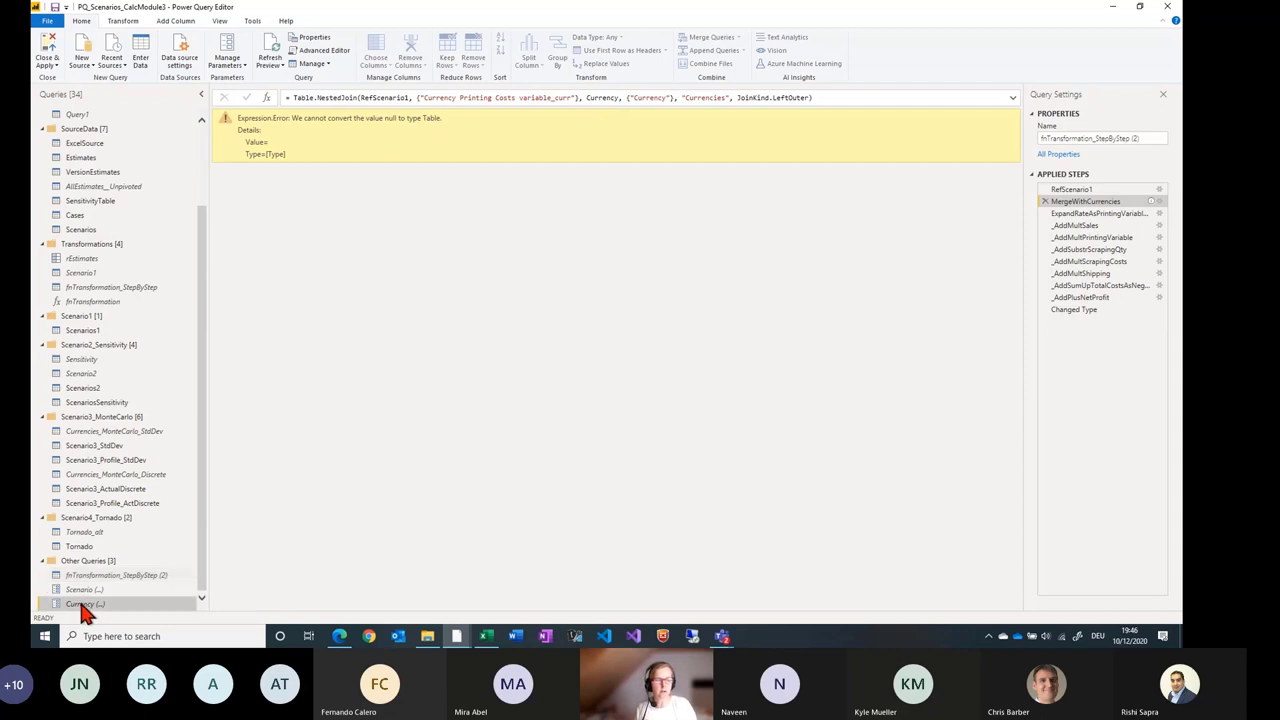
pyautogui.click(321, 52)
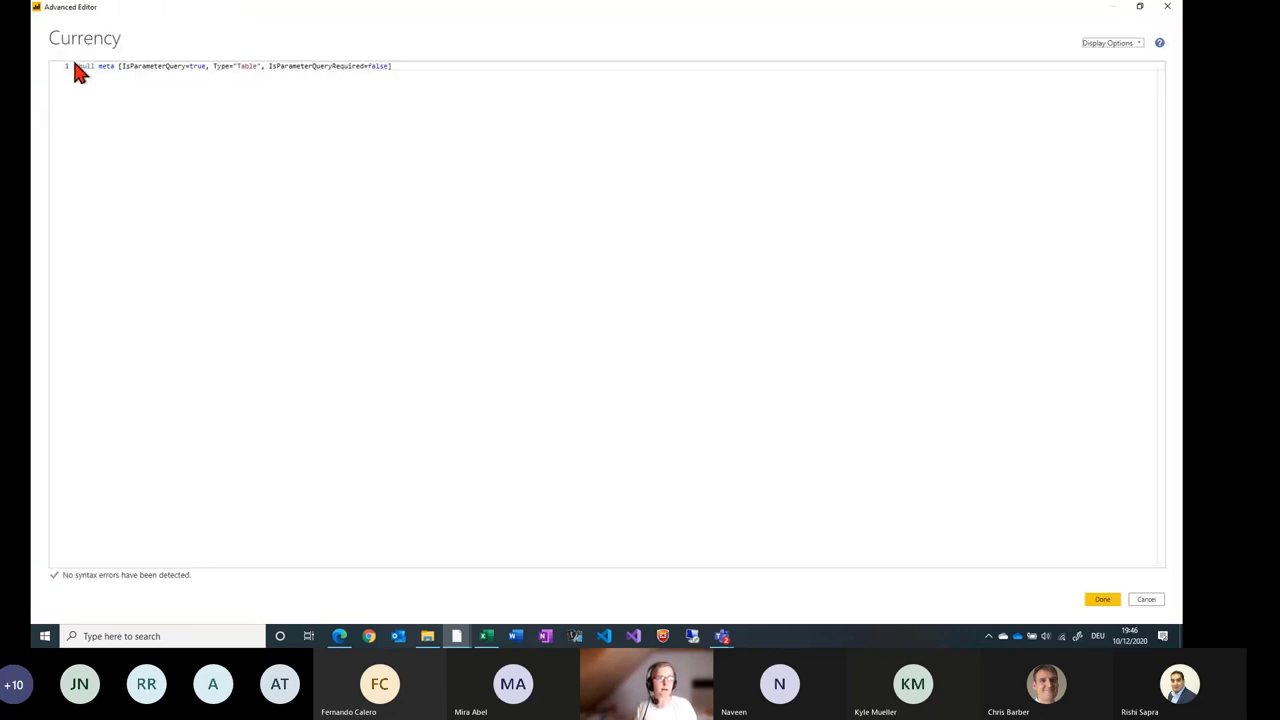
pyautogui.doubleClick(85, 65)
pyautogui.write('Currencies')
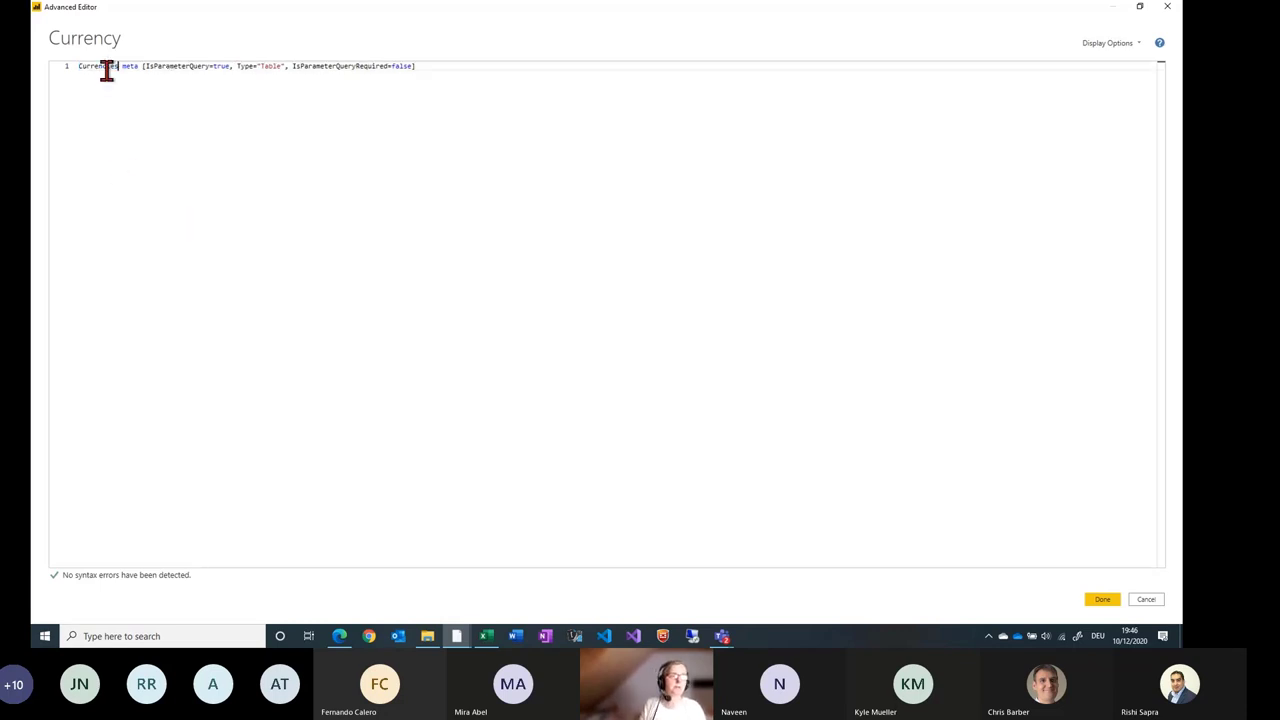
pyautogui.click(1103, 600)
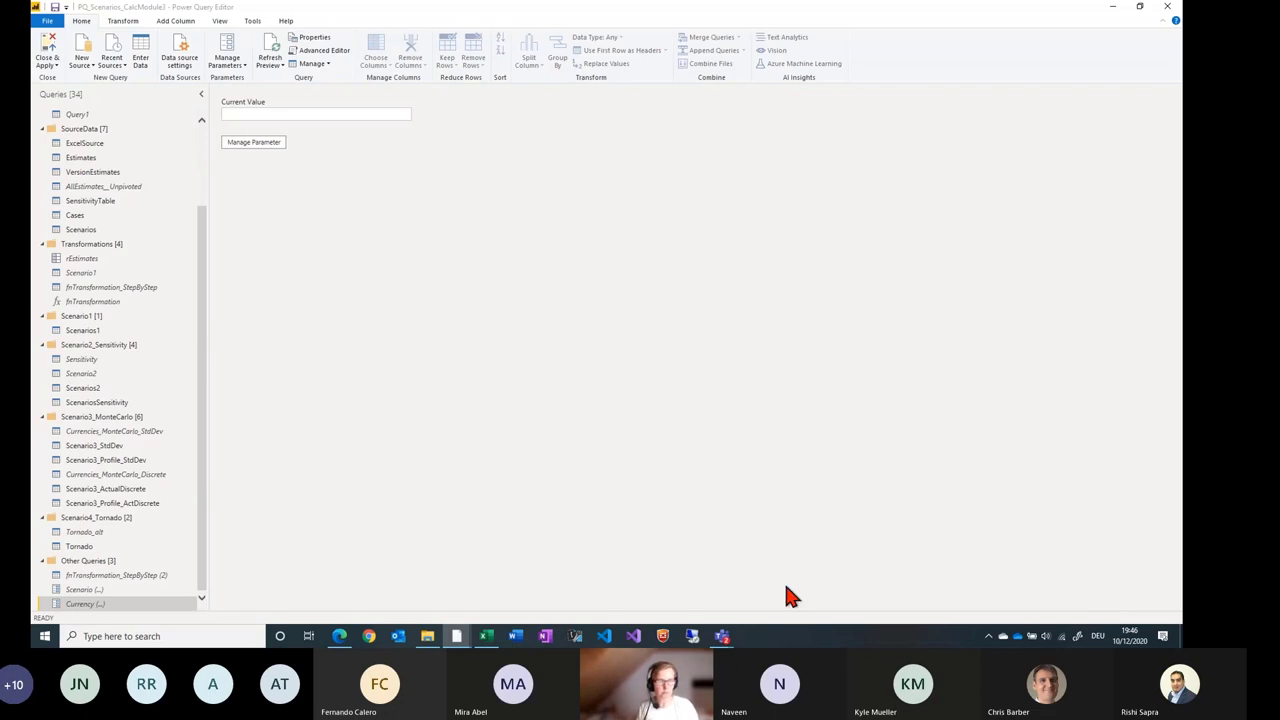
# Confirm fnTransformation_StepByStep (2) merges without errors, ending at 2 rows and 20 columns.
pyautogui.click(115, 575)
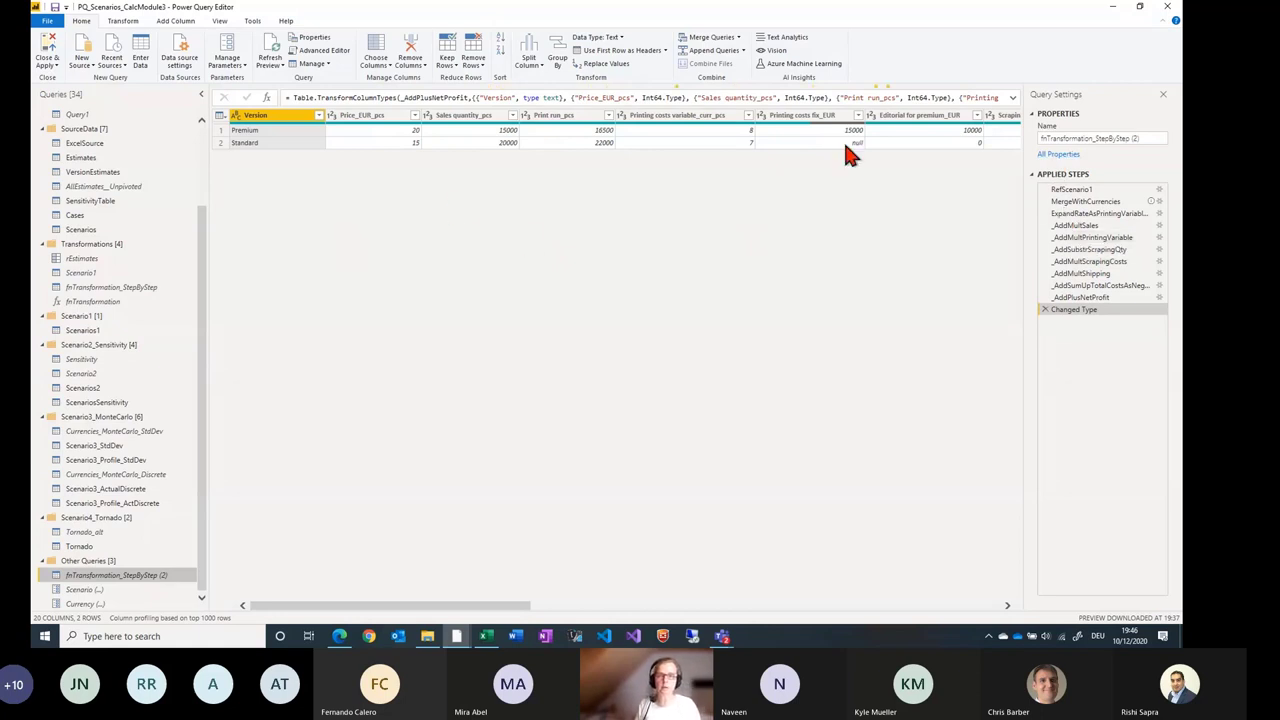
pyautogui.click(1086, 202)
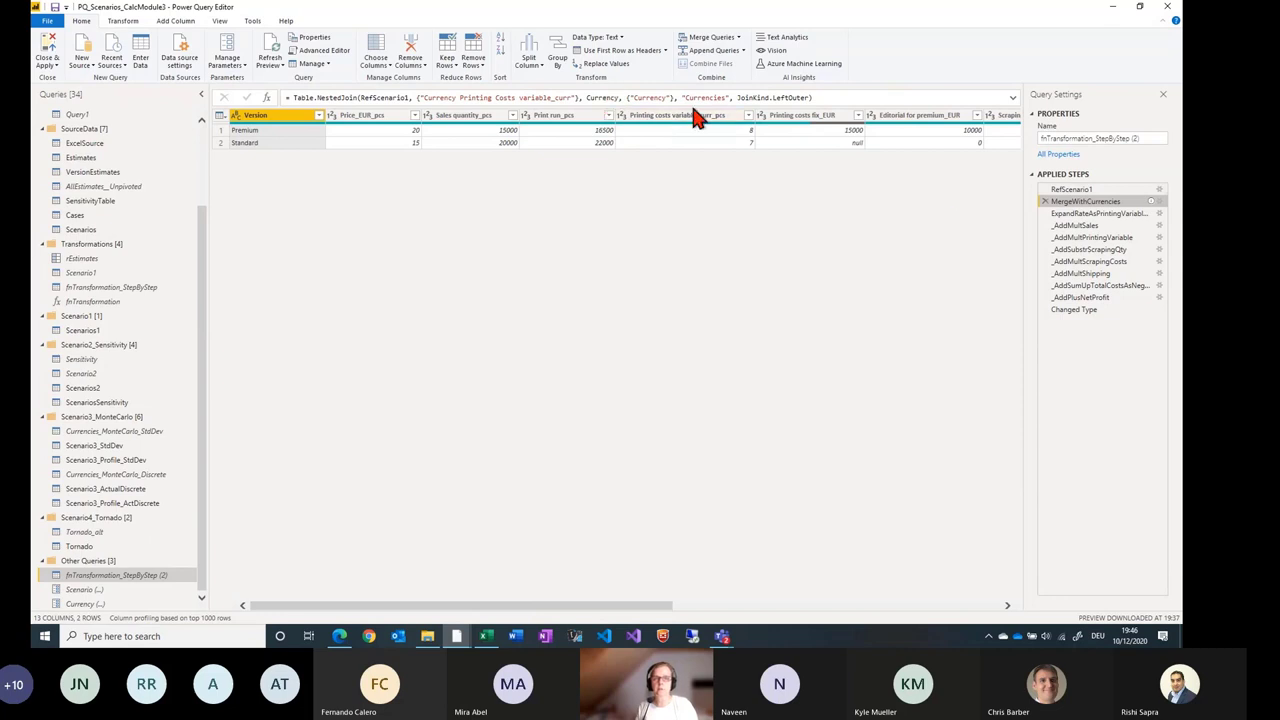
pyautogui.click(1103, 313)
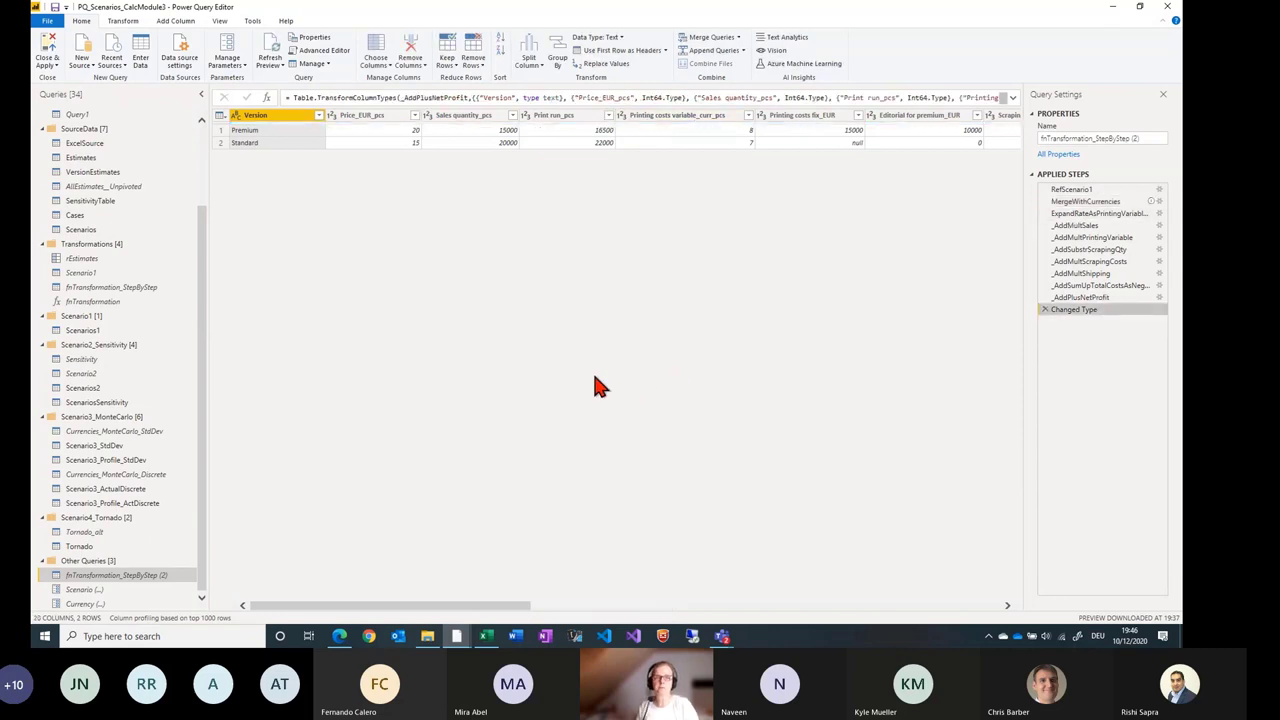
pyautogui.rightClick(118, 586)
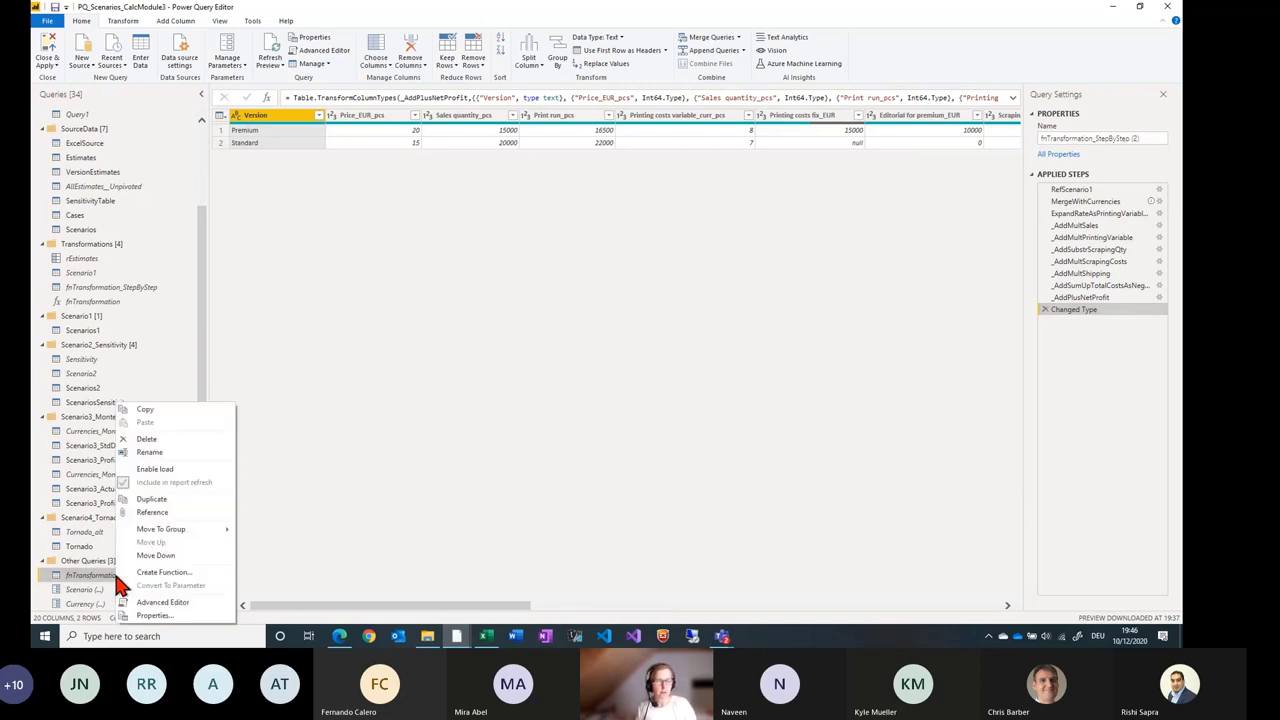
# Create a function named fnNewFunction from fnTransformation_StepByStep (2).
pyautogui.click(168, 577)
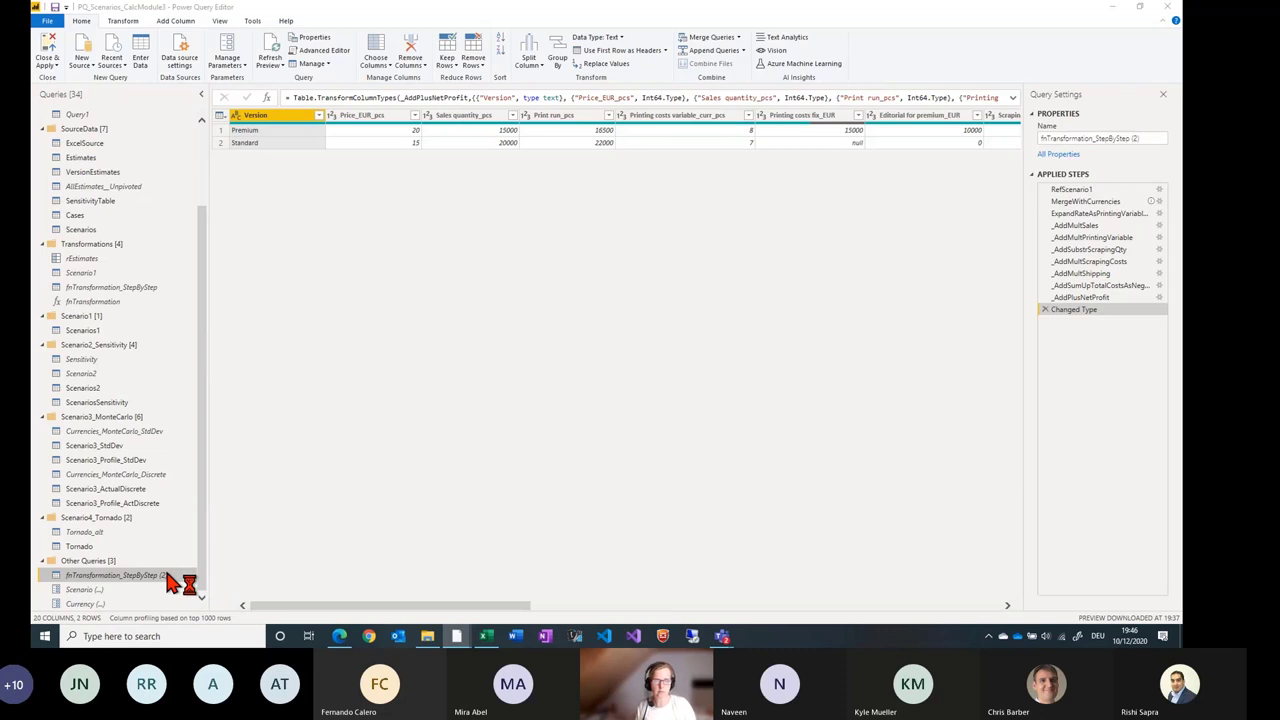
pyautogui.write('fn')
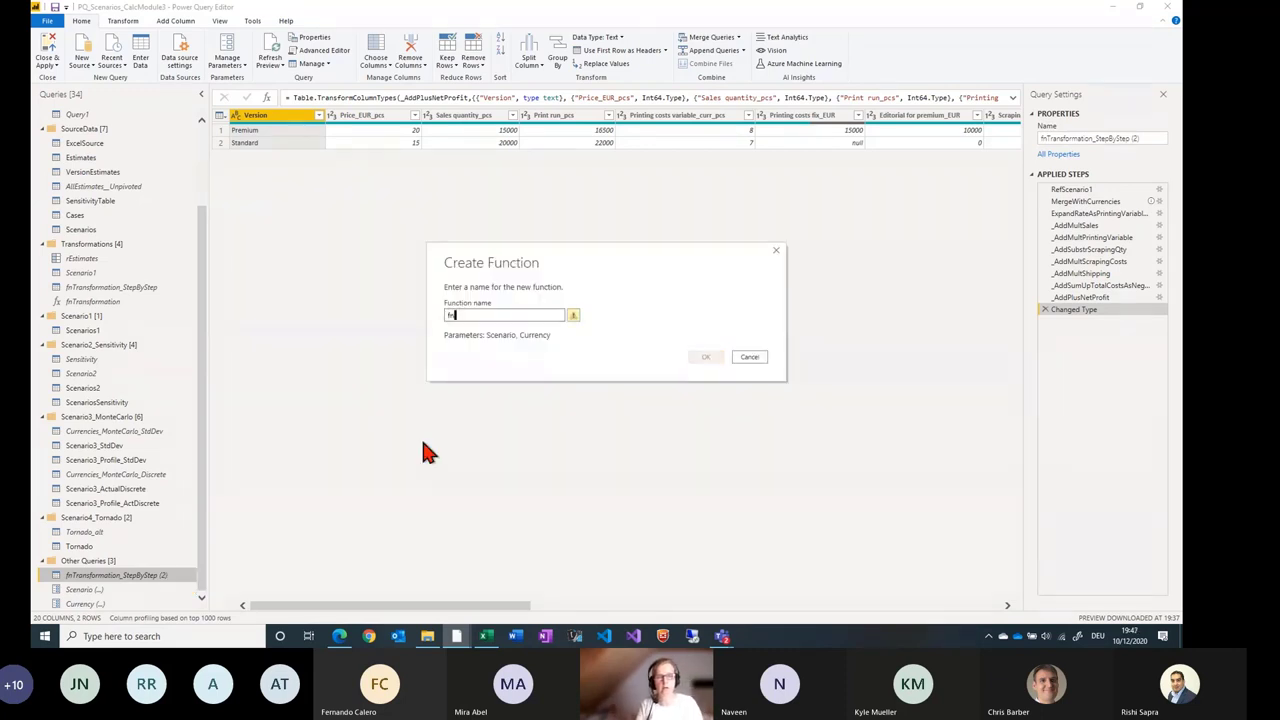
pyautogui.write('NewFuncti')
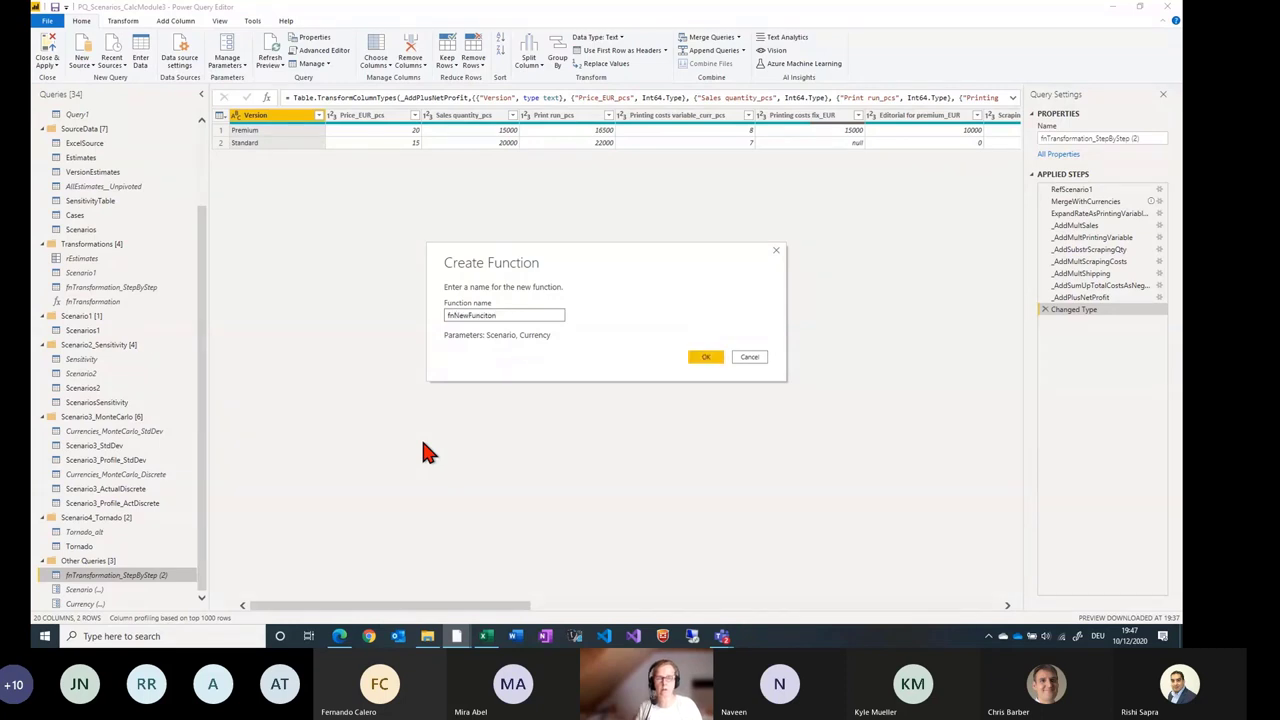
pyautogui.write('on')
pyautogui.click(700, 356)
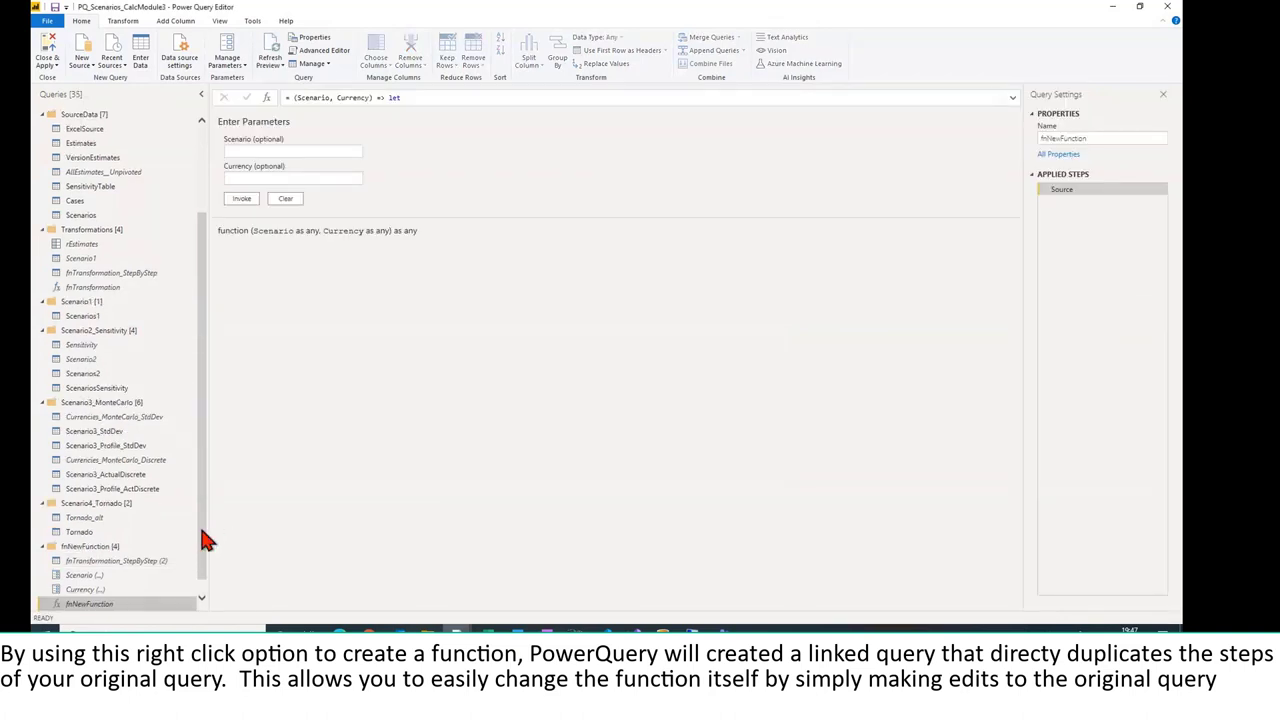
pyautogui.scroll(-1, 206, 537)
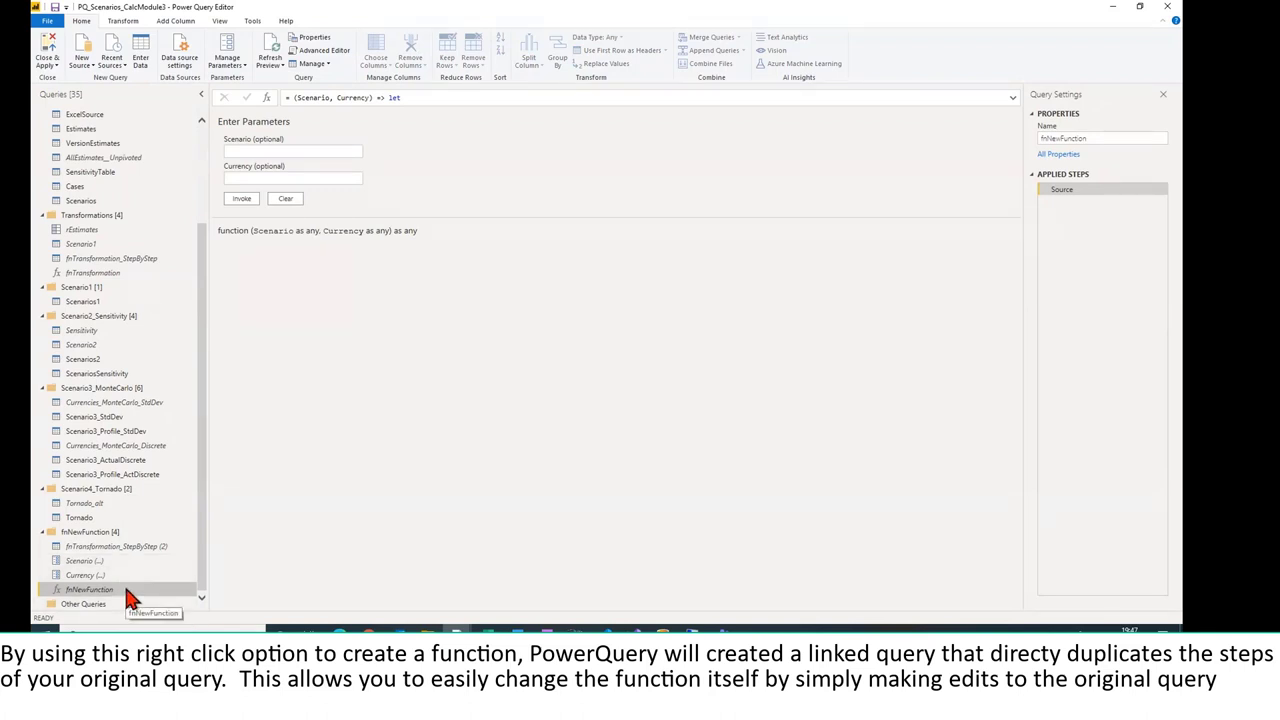
pyautogui.scroll(3, 180, 578)
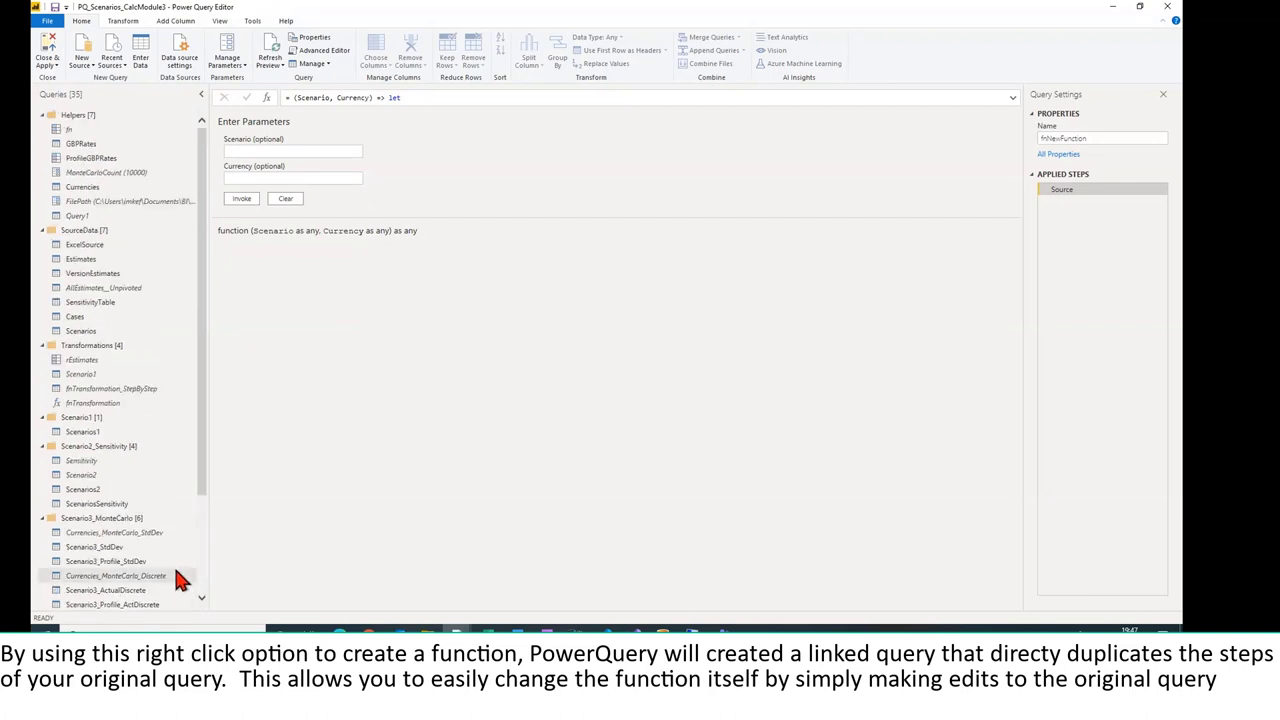
pyautogui.scroll(-3, 180, 580)
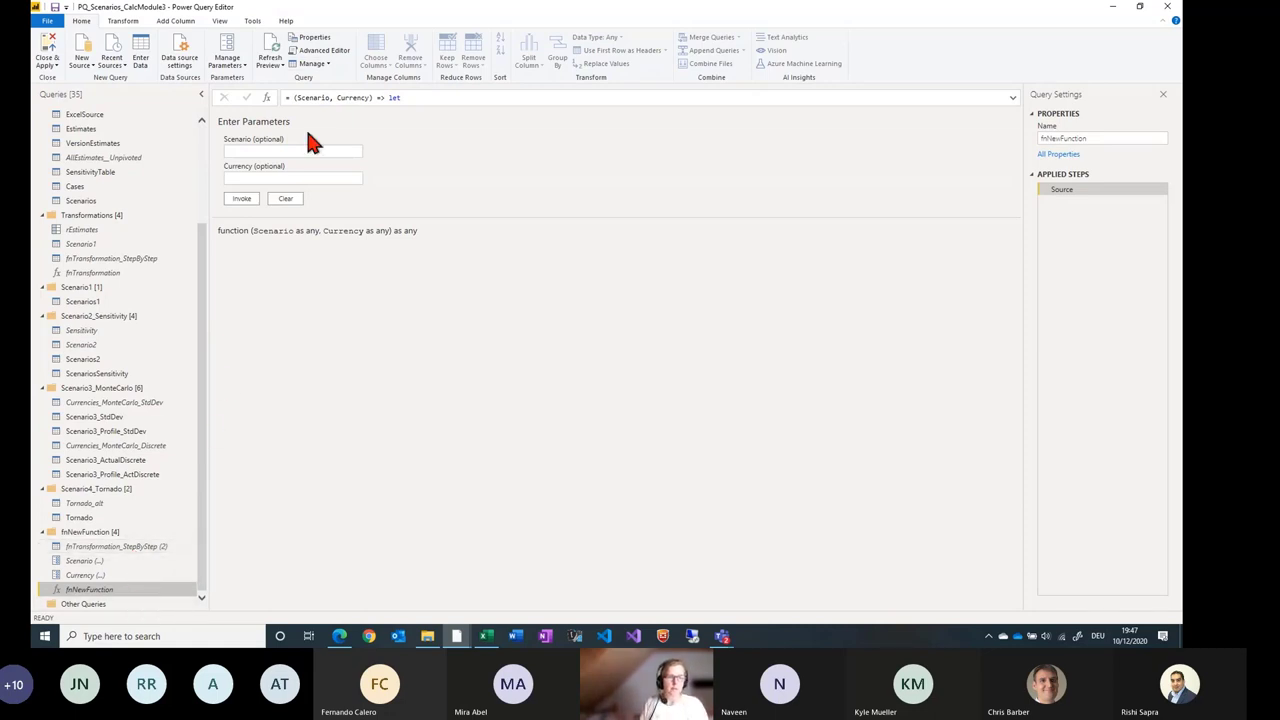
pyautogui.click(119, 544)
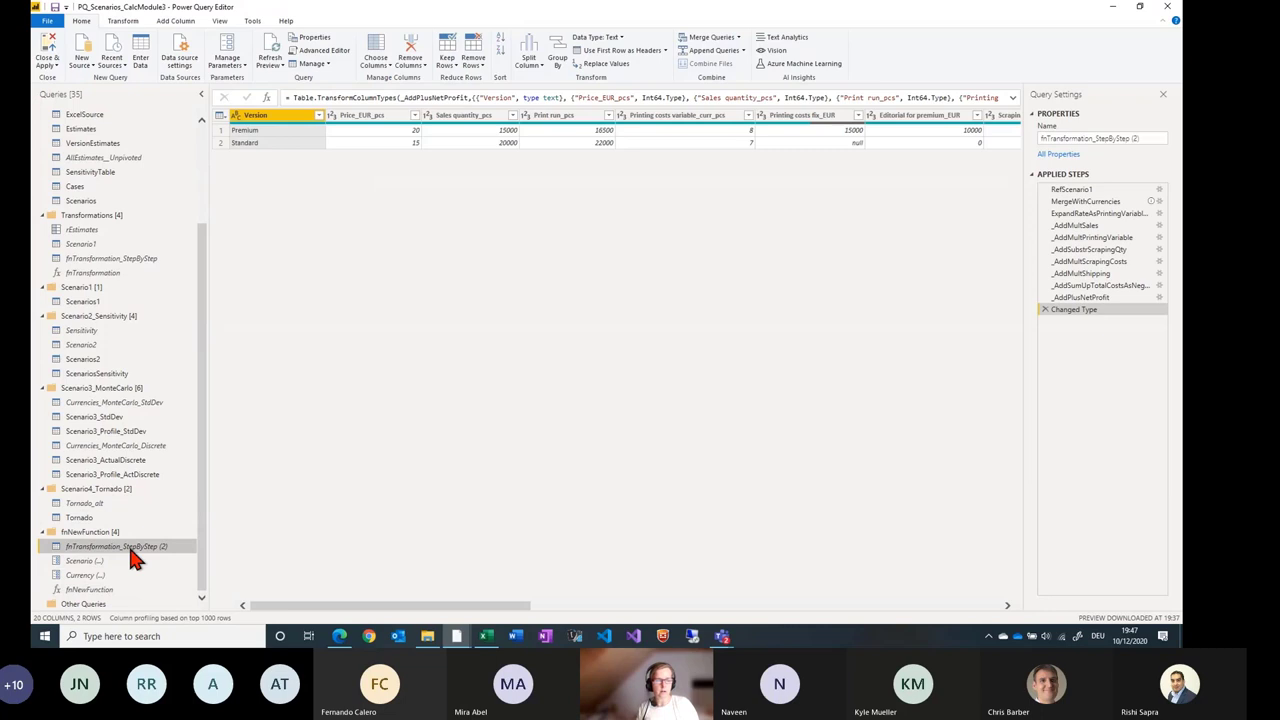
pyautogui.click(114, 589)
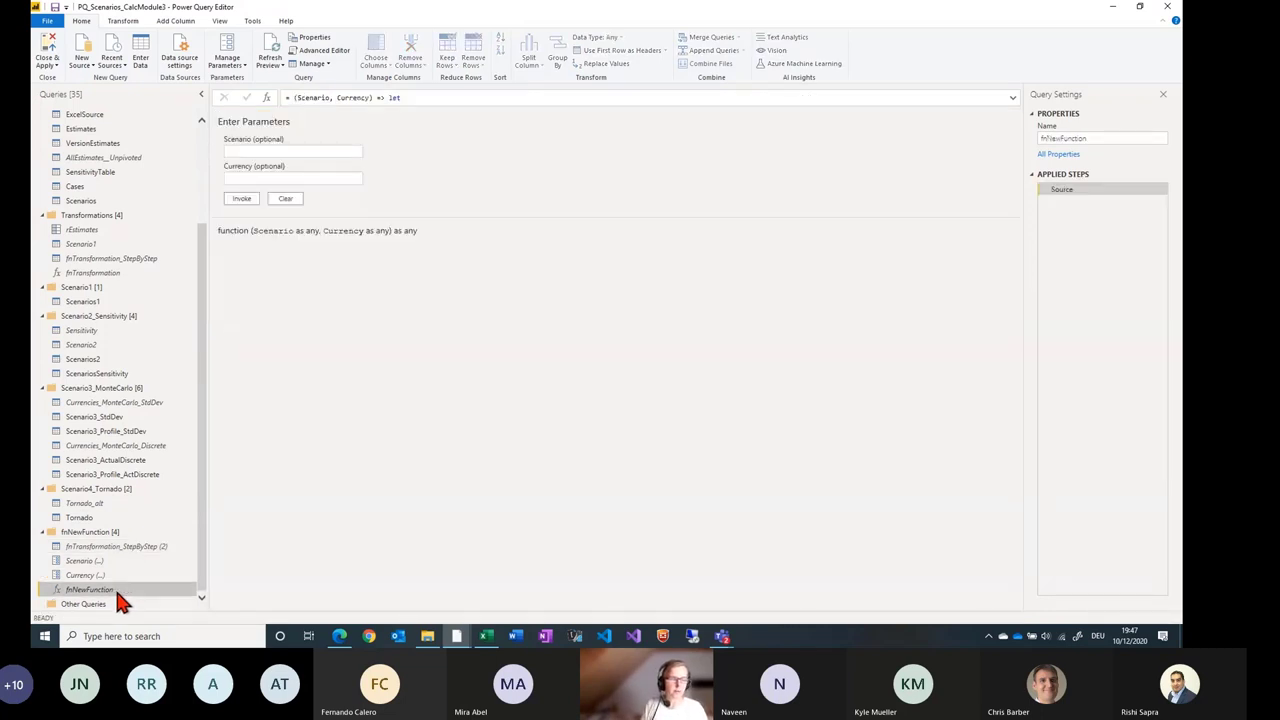
pyautogui.moveTo(346, 6)
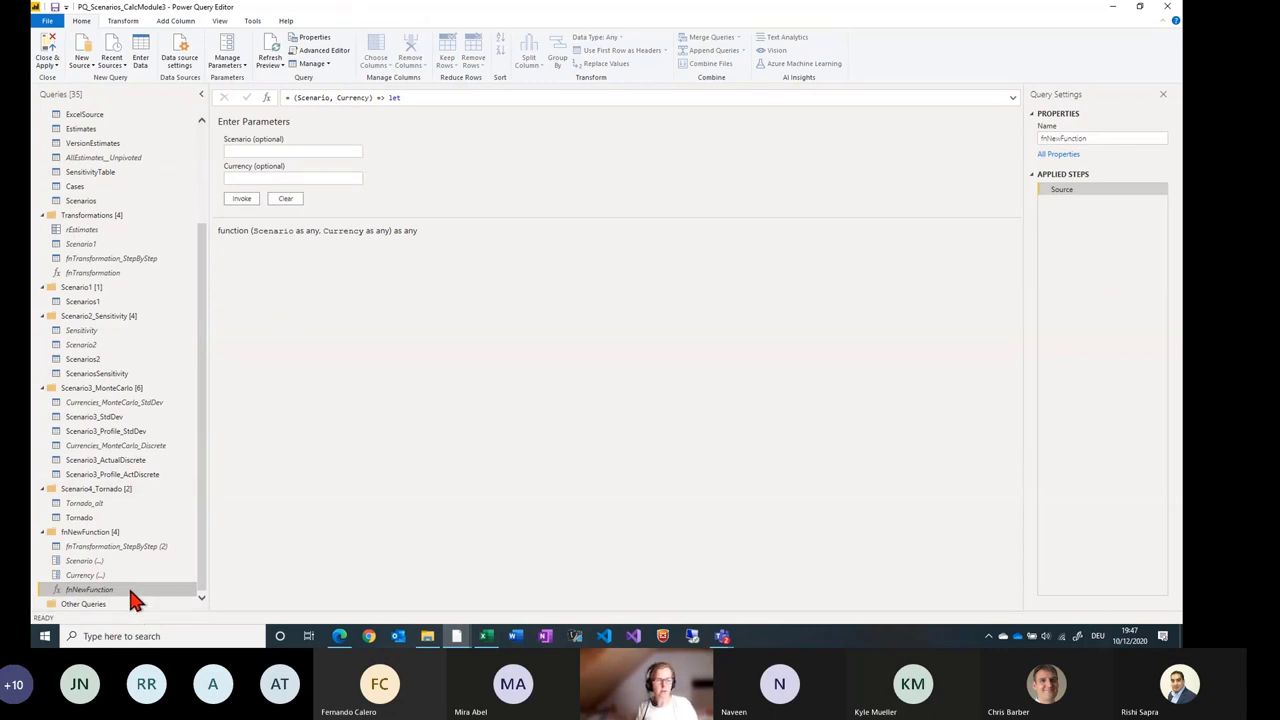
pyautogui.scroll(3, 151, 160)
pyautogui.click(91, 129)
pyautogui.scroll(-3, 92, 132)
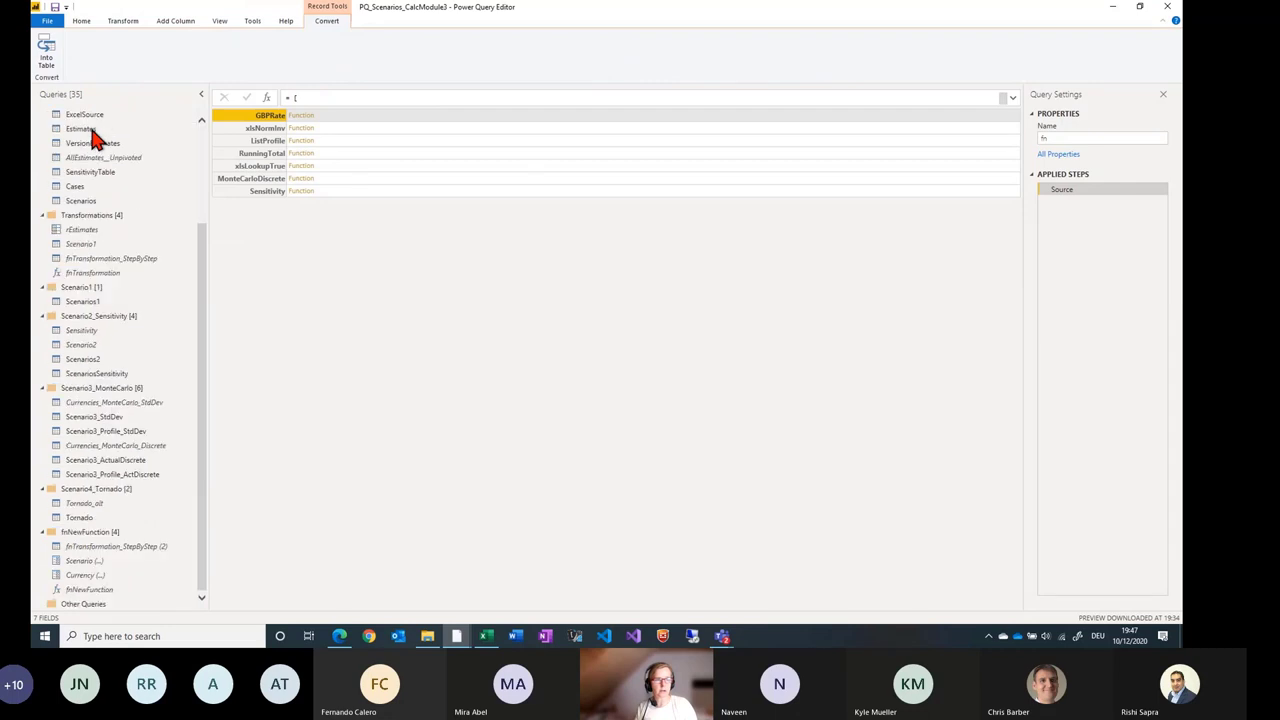
pyautogui.click(110, 591)
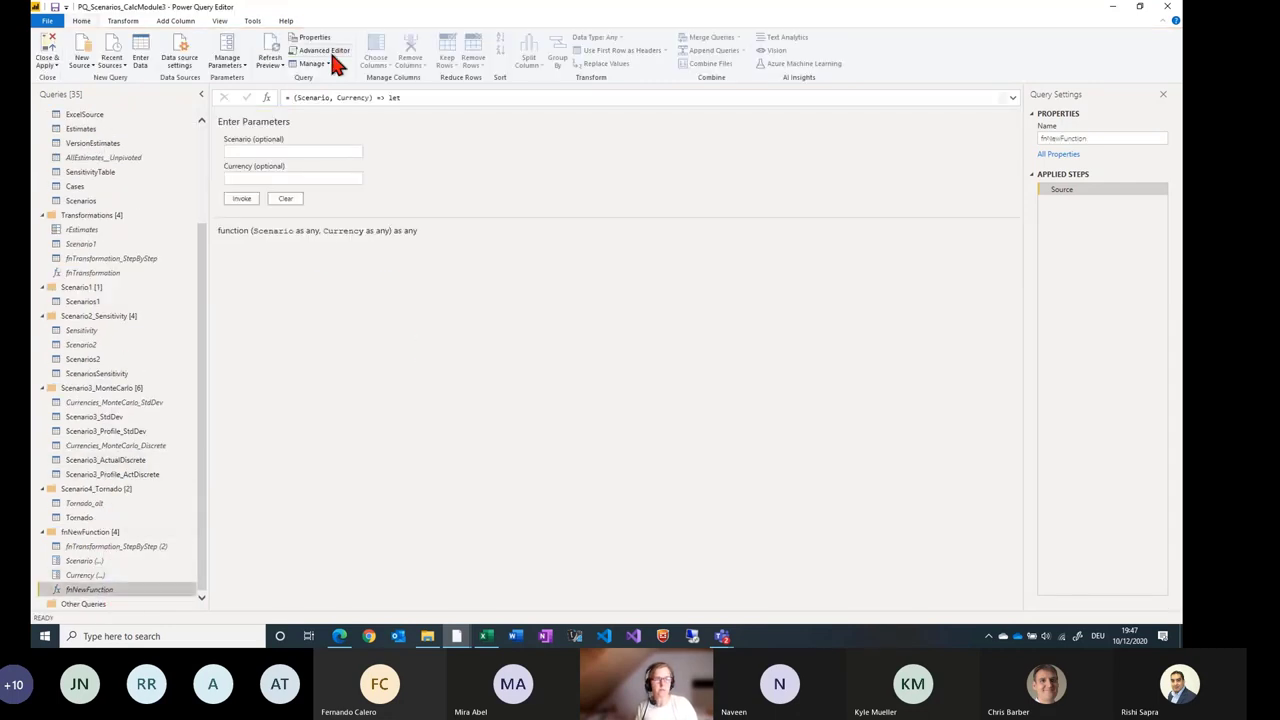
pyautogui.click(325, 51)
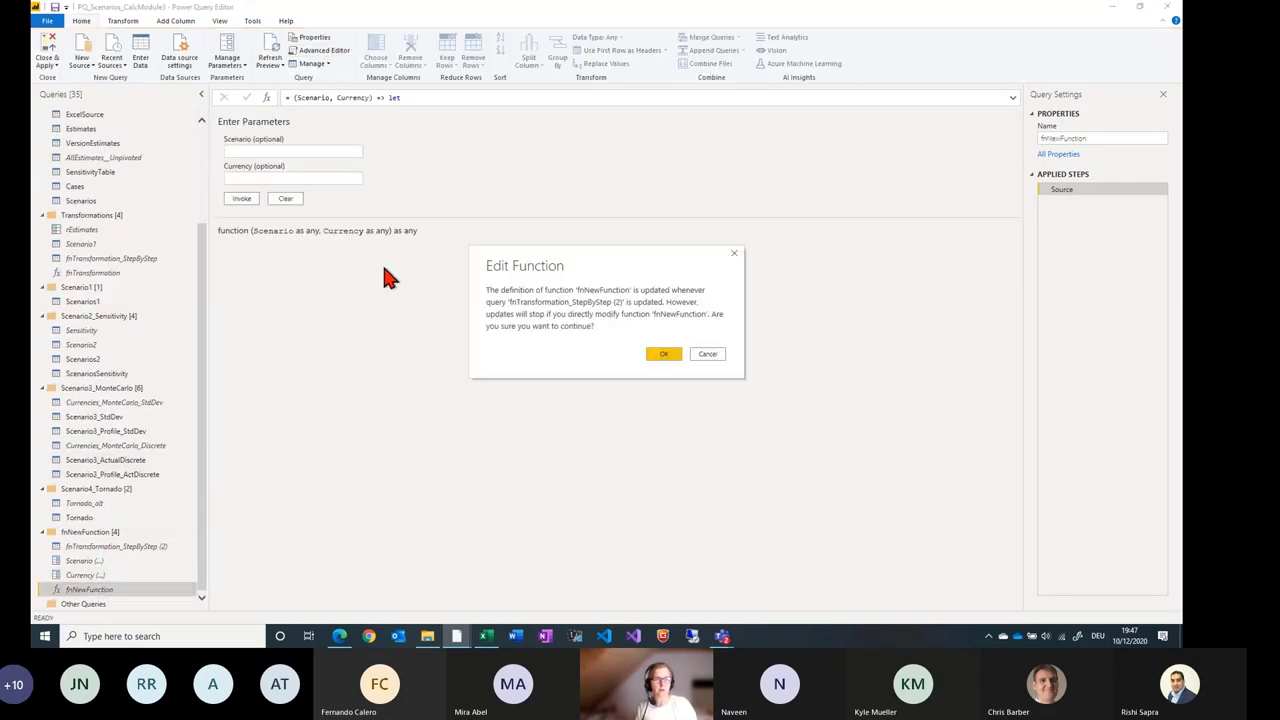
pyautogui.click(716, 355)
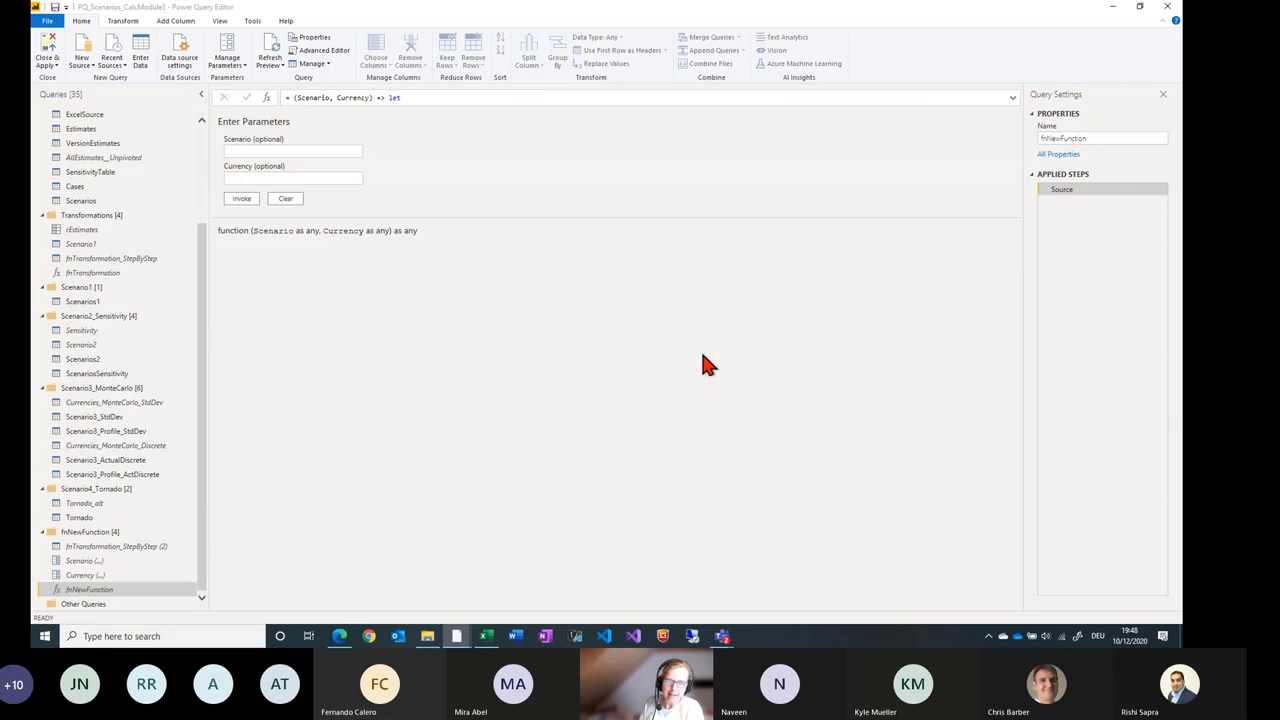
# Duplicate fnNewFunction into a new fnNewFunction (2) query and review its M code.
pyautogui.rightClick(143, 597)
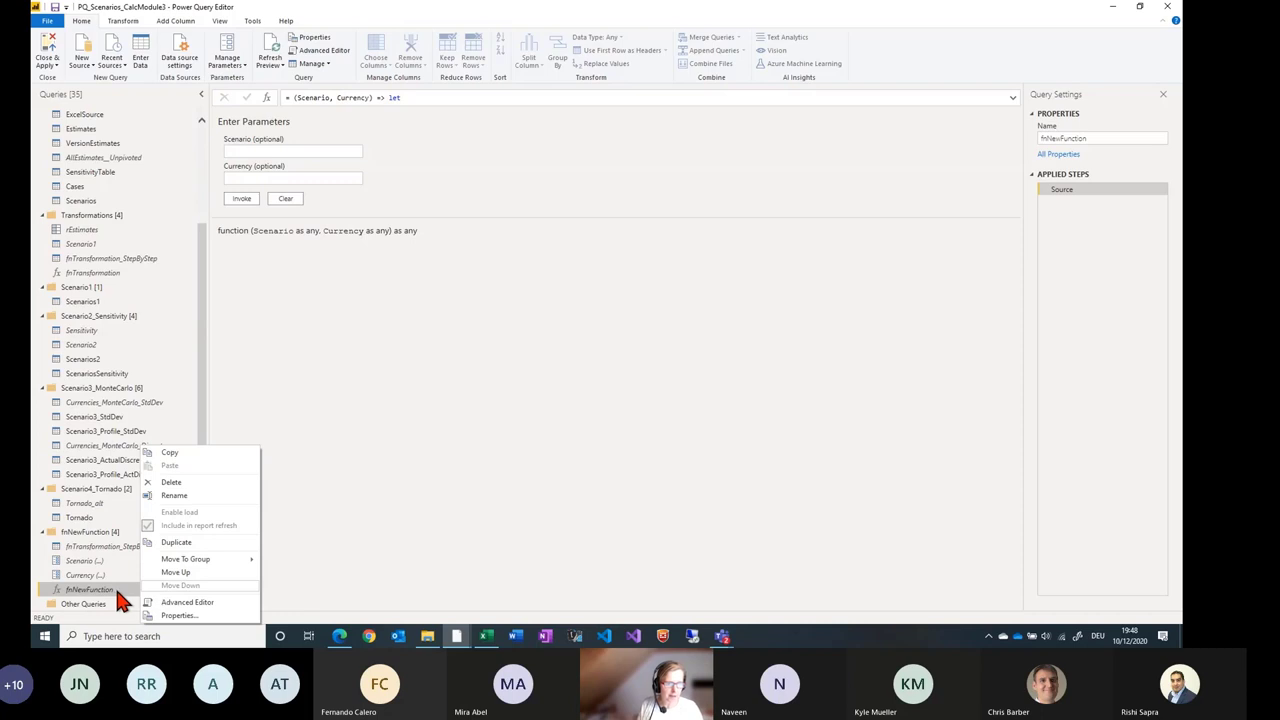
pyautogui.click(164, 545)
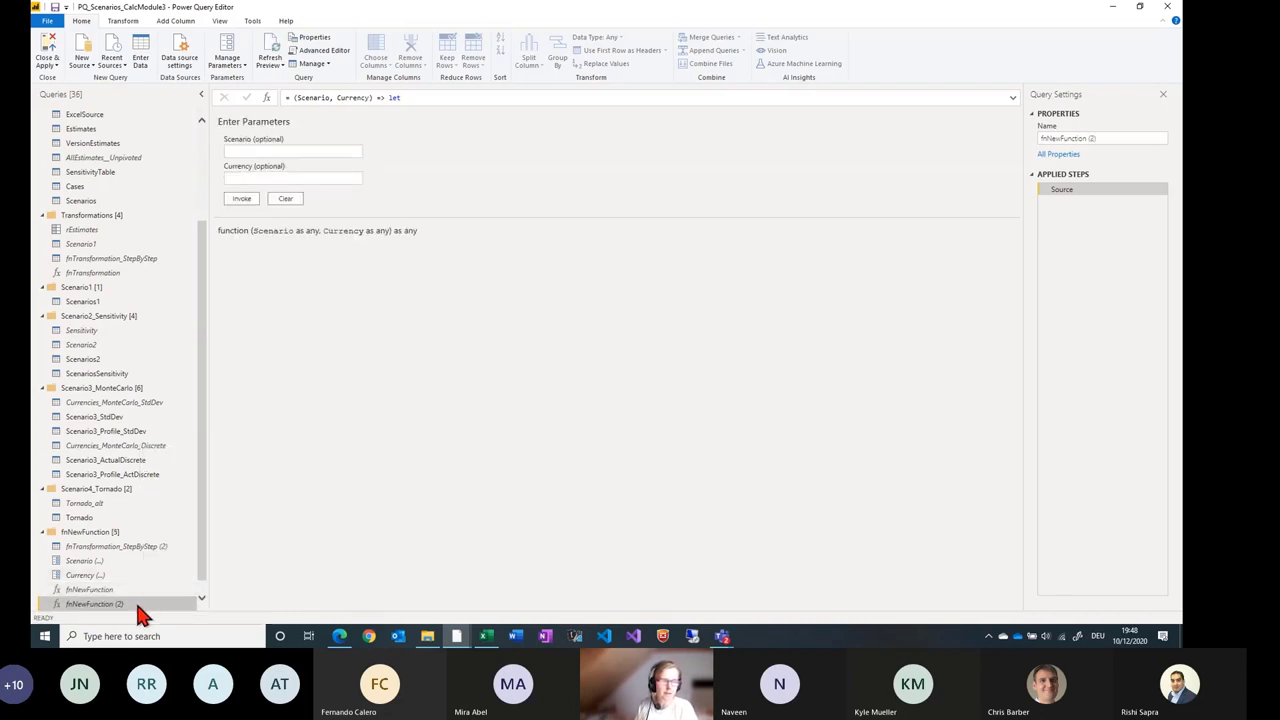
pyautogui.click(338, 51)
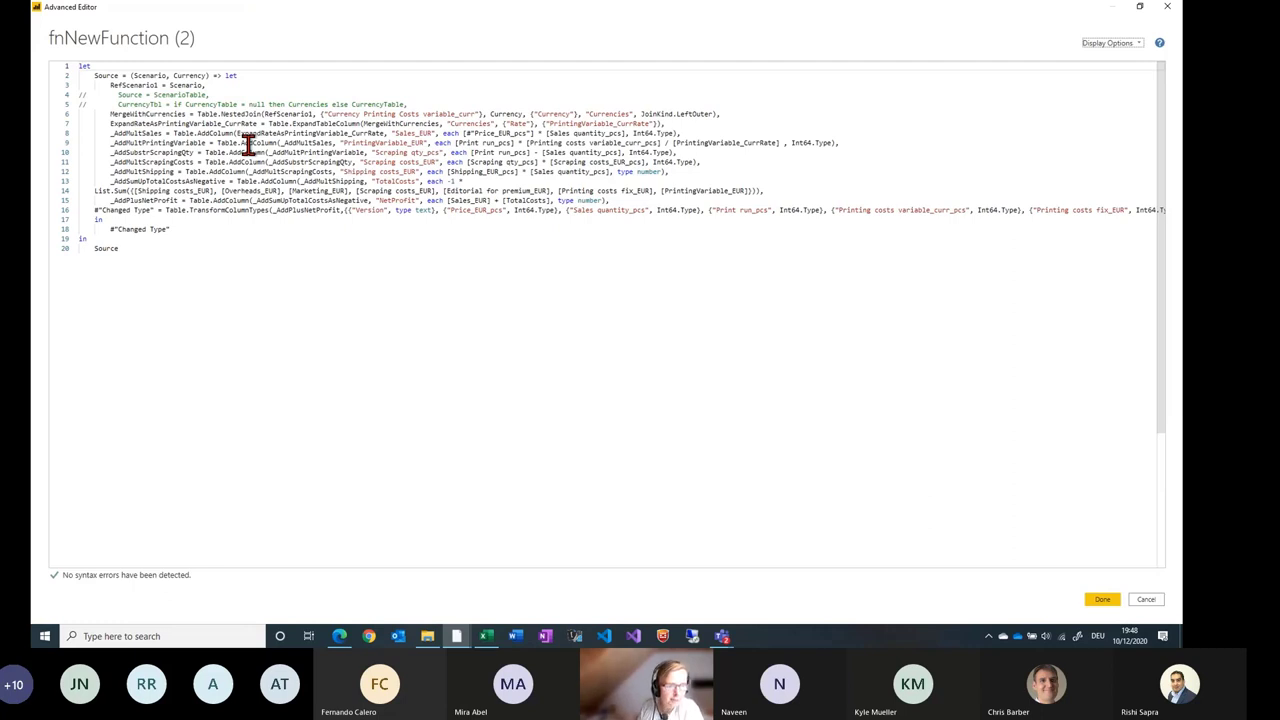
pyautogui.press('Escape')
# Copy the full M code of the fnNewFunction (2) query.
pyautogui.rightClick(132, 607)
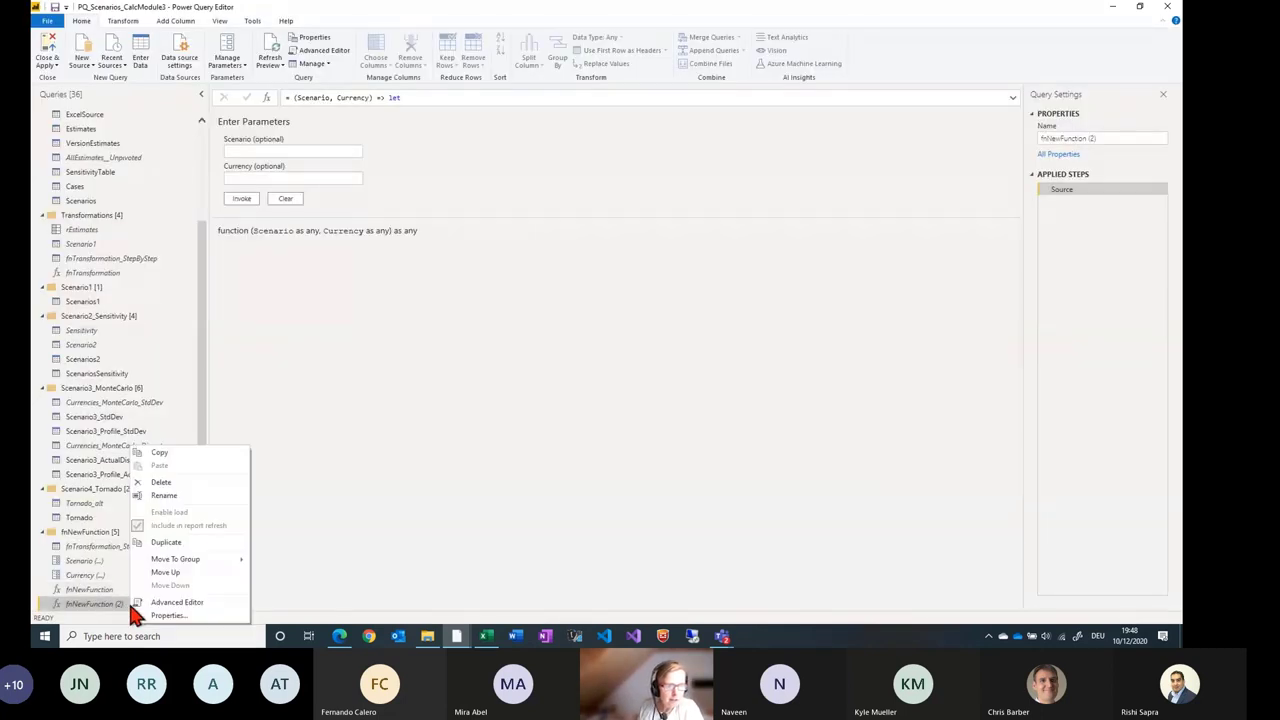
pyautogui.click(160, 455)
pyautogui.scroll(3, 200, 280)
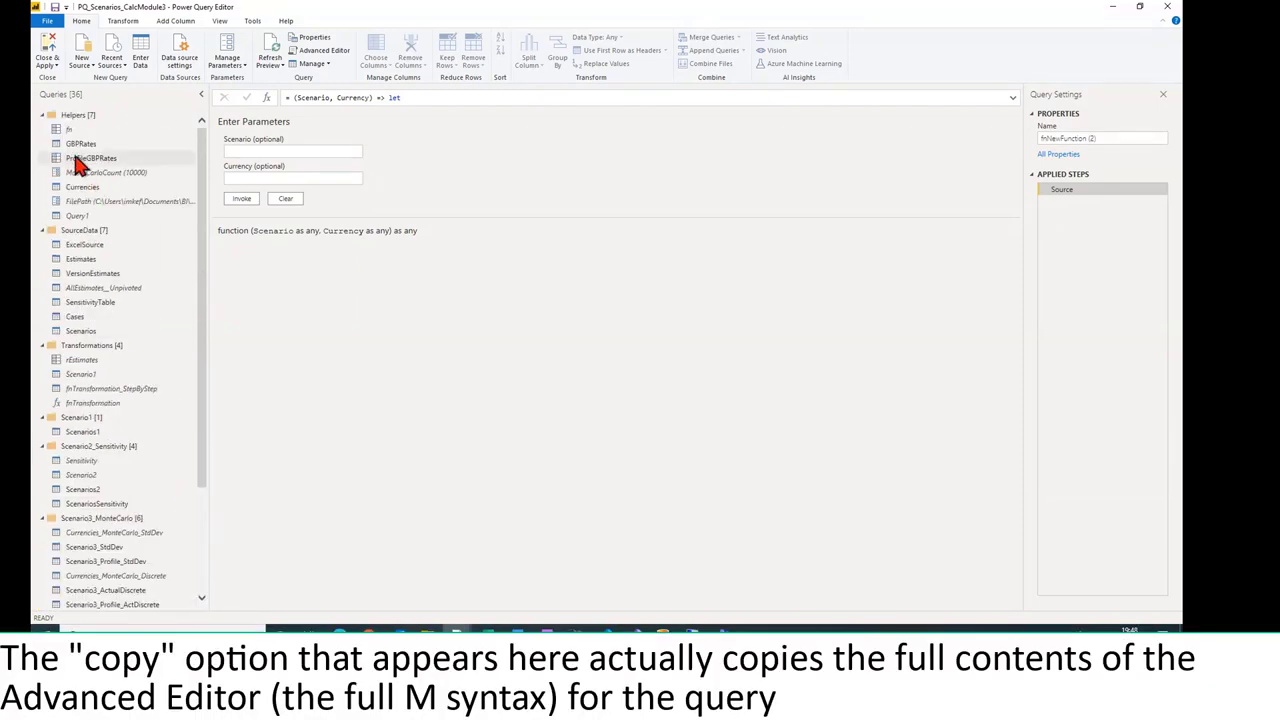
# Open the fn query's M code in the Advanced Editor and scroll to its end.
pyautogui.click(83, 129)
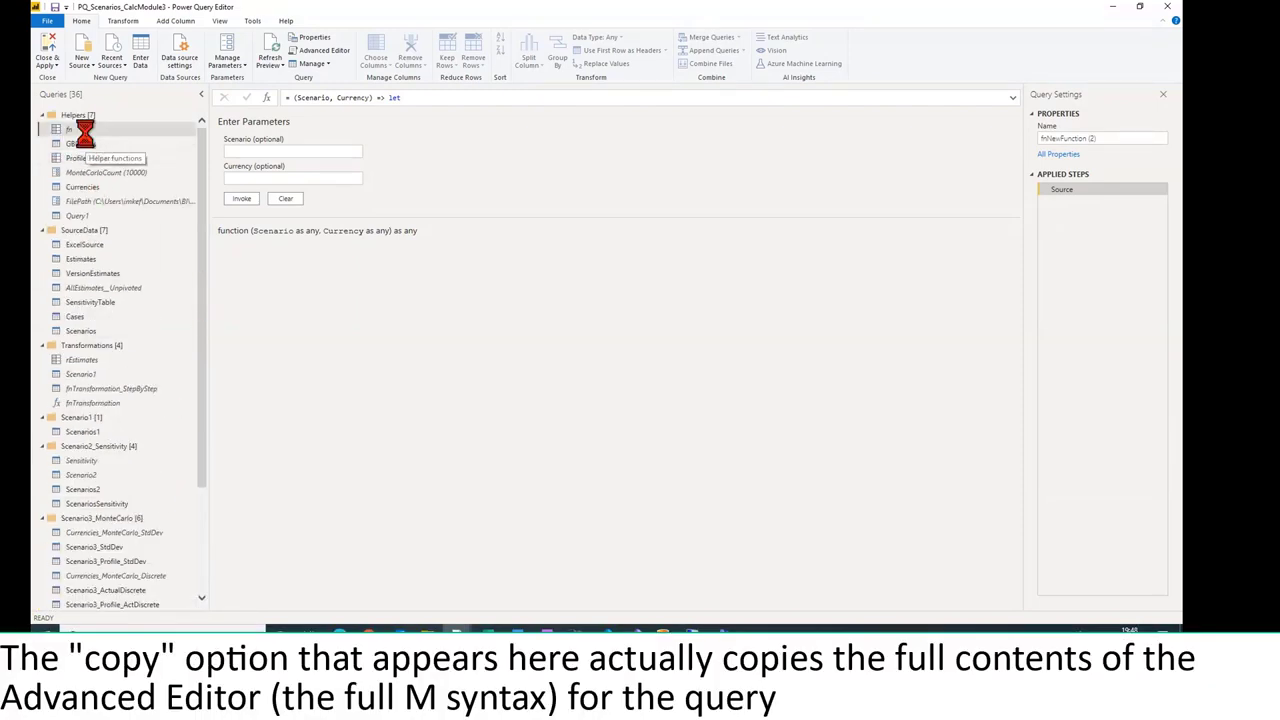
pyautogui.click(82, 22)
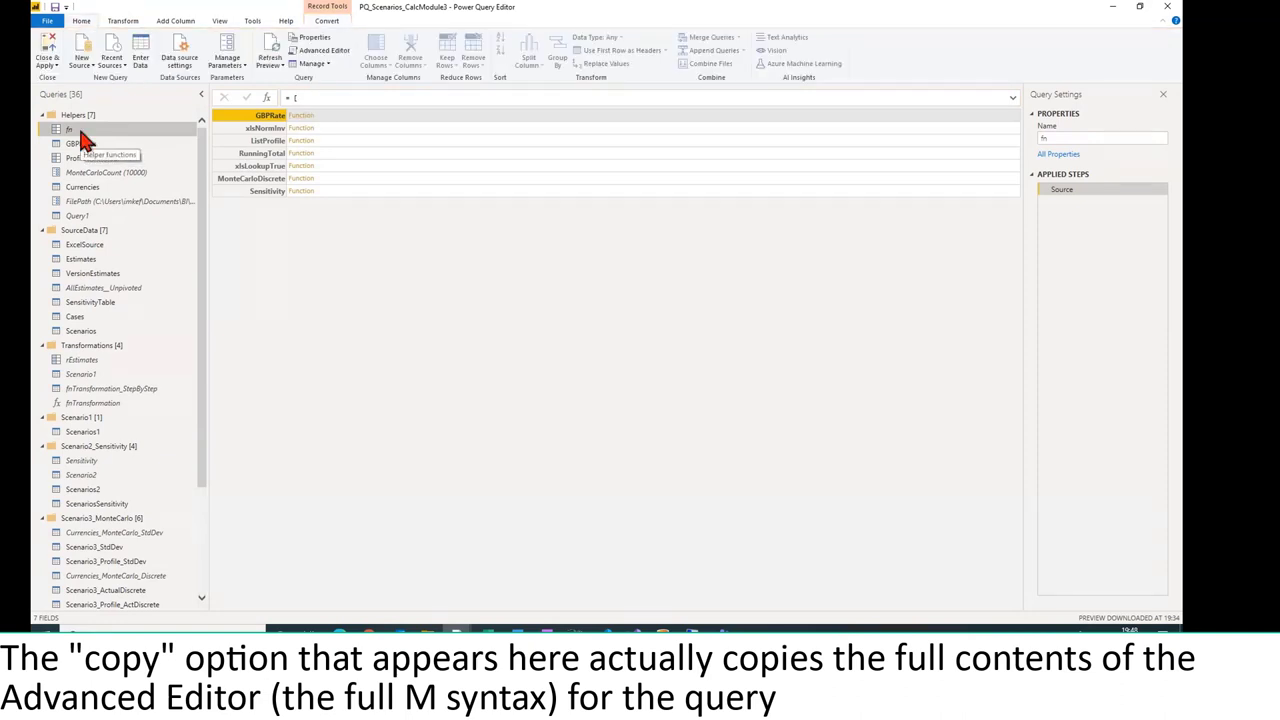
pyautogui.click(331, 55)
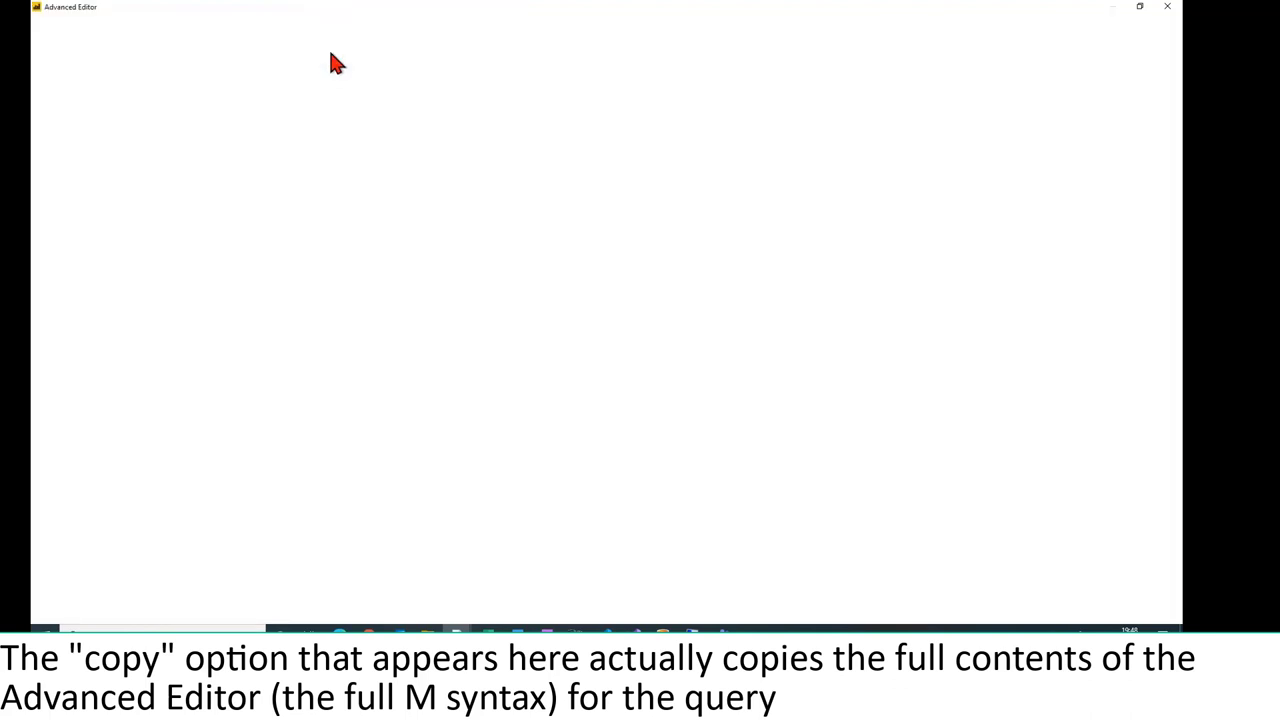
pyautogui.scroll(-10, 326, 346)
pyautogui.scroll(-15, 326, 346)
pyautogui.scroll(-20, 310, 365)
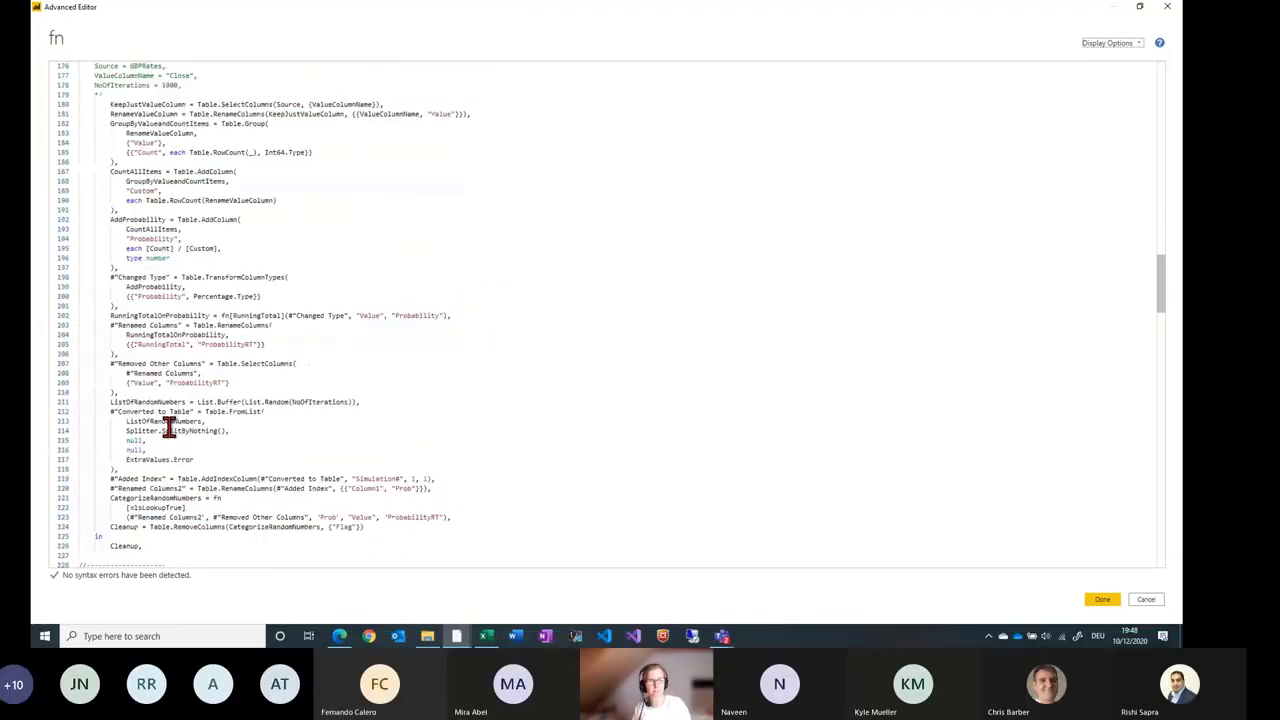
pyautogui.scroll(-20, 170, 430)
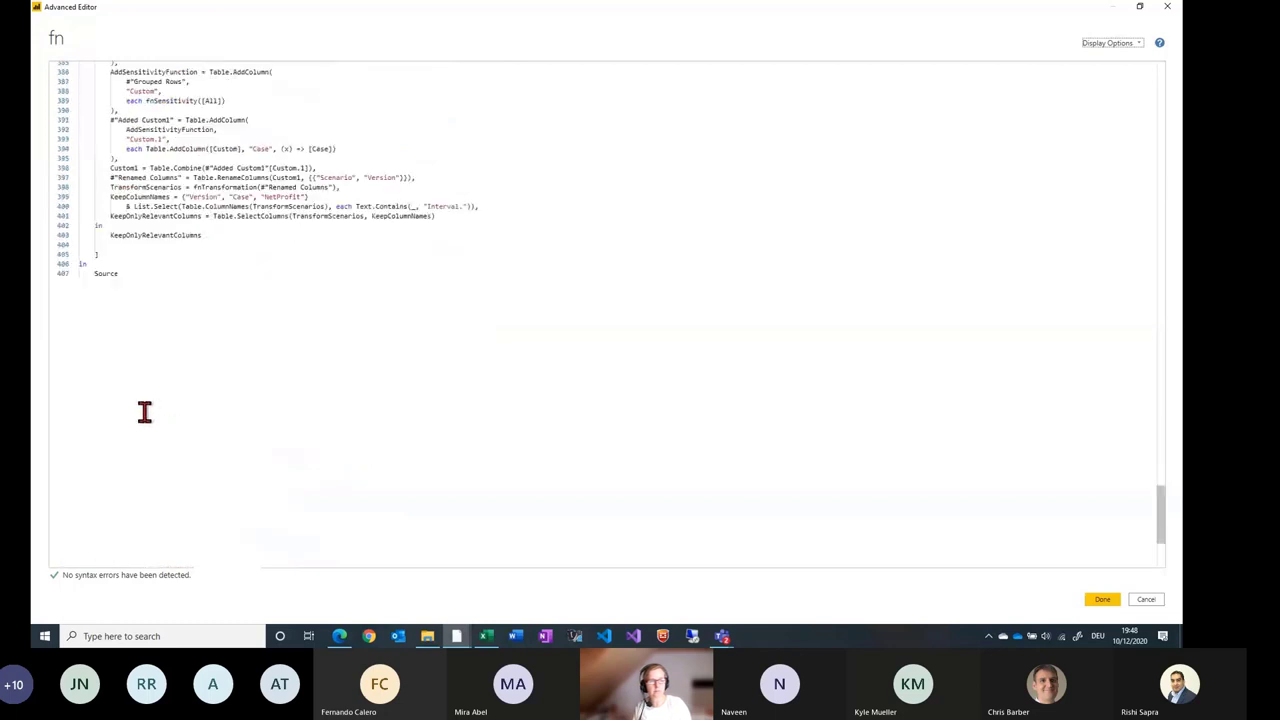
# Add a comma after KeepOnlyRelevantColumns and paste the fnNewFunction (2) code below it.
pyautogui.click(234, 234)
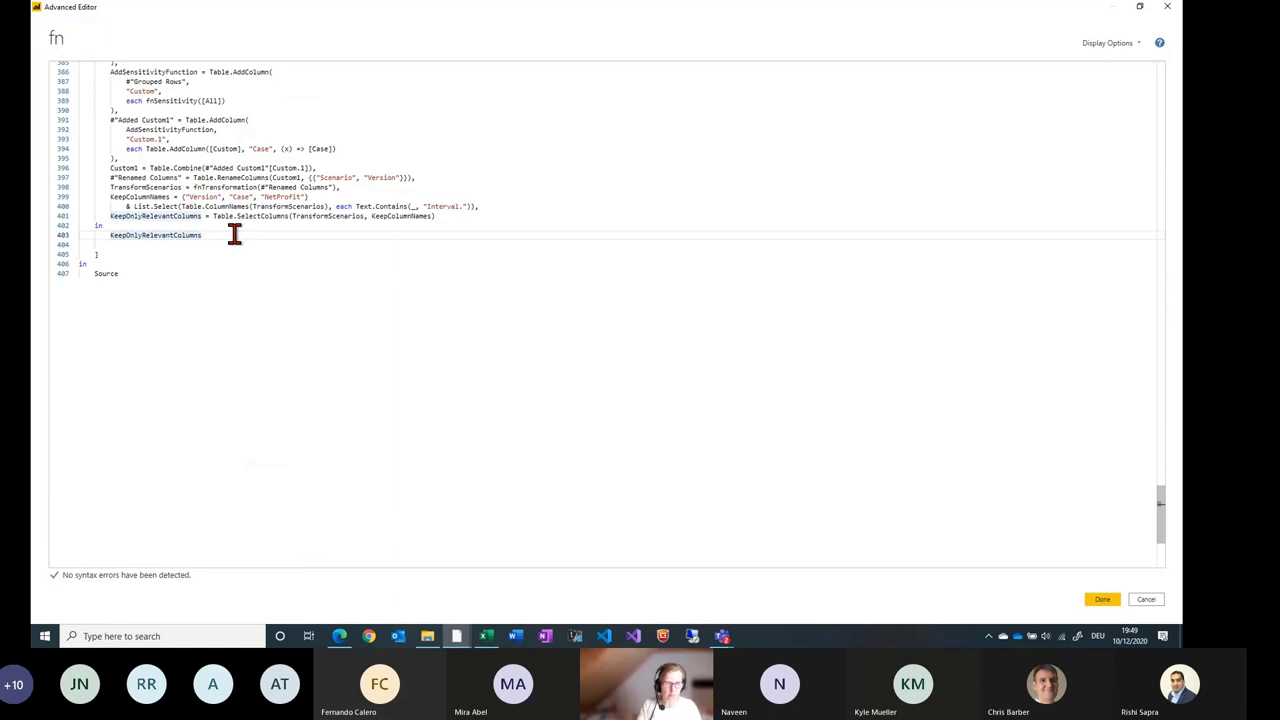
pyautogui.write(',')
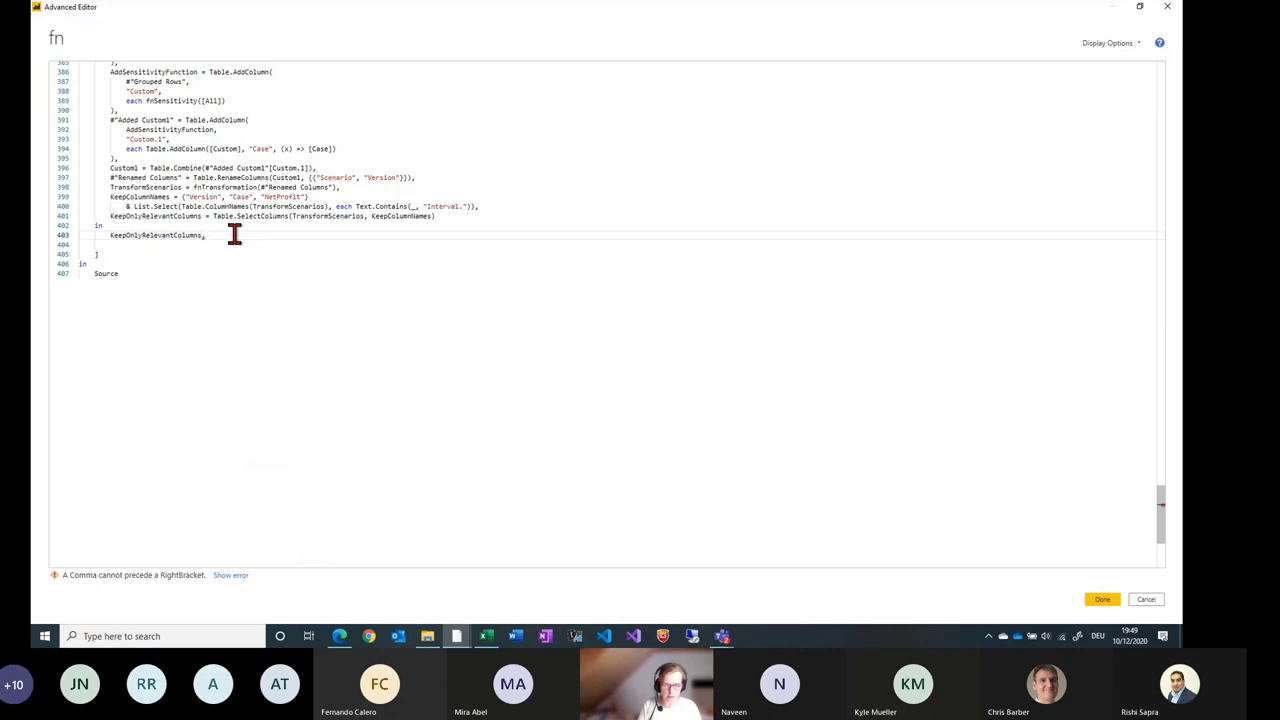
pyautogui.press('Return')
pyautogui.press('Return')
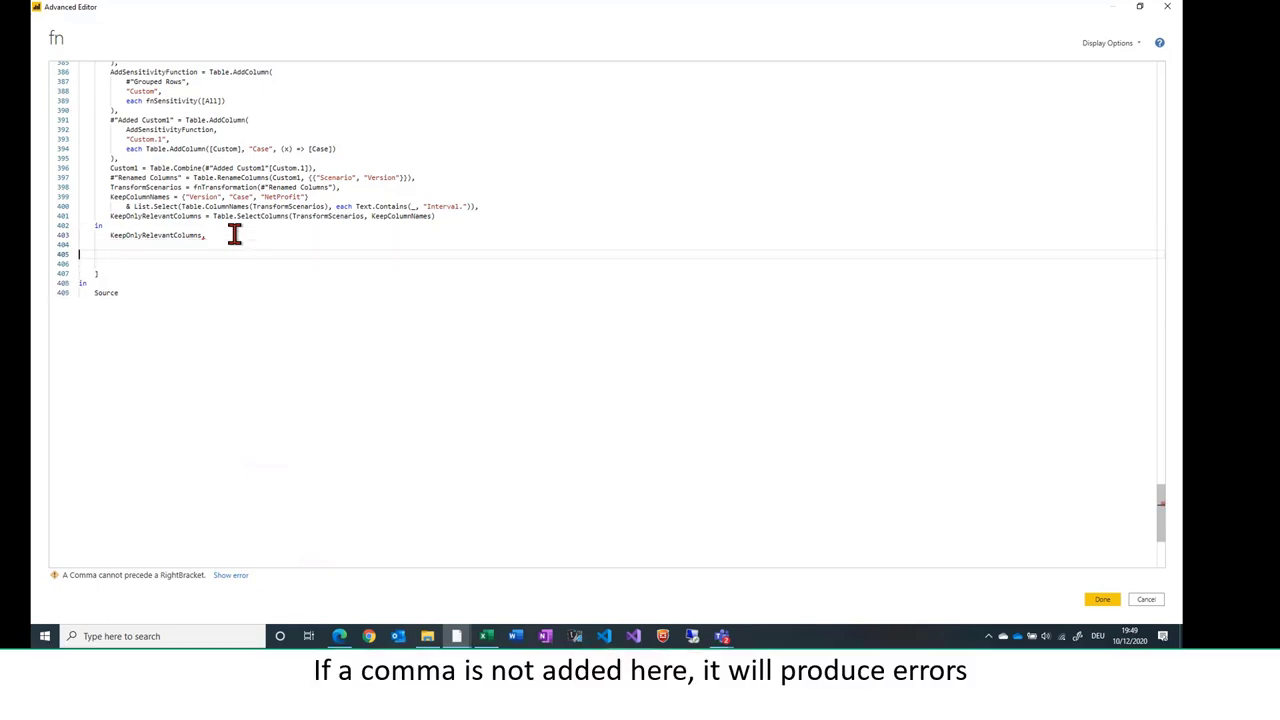
pyautogui.hotkey('ctrl', 'v')
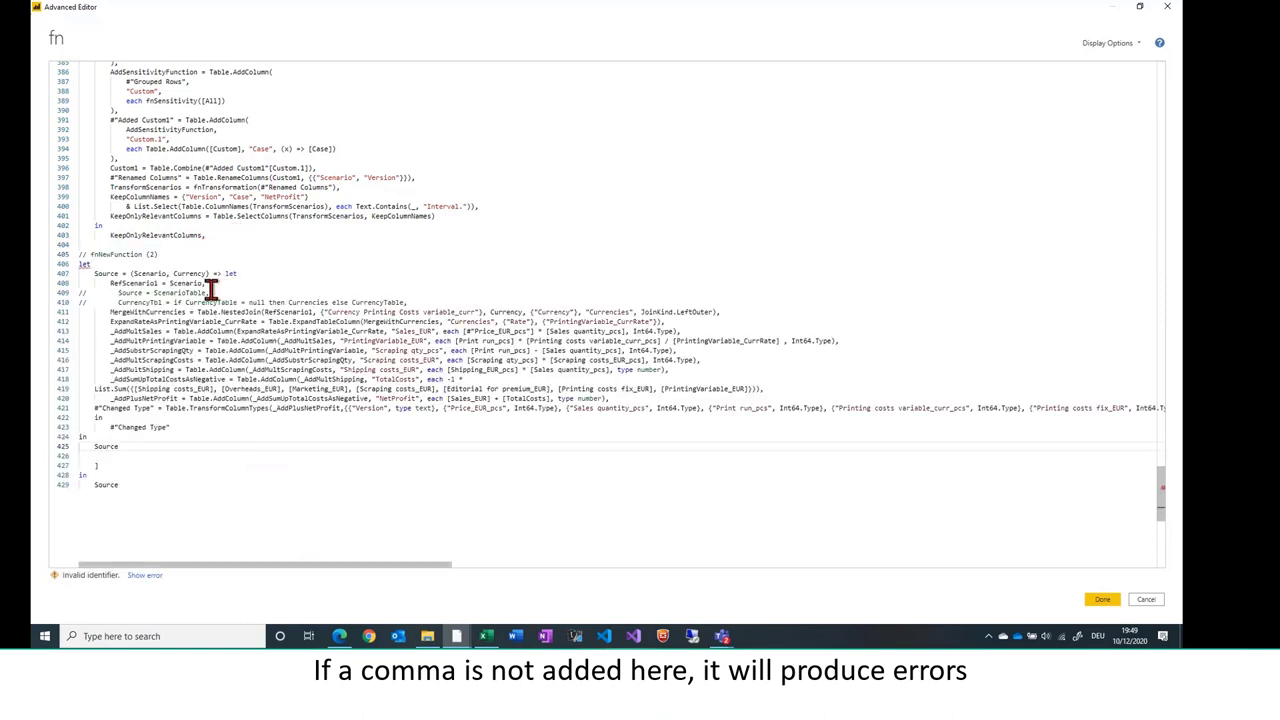
# Rewrite the '// fnNewFunction (2)' comment line as 'fnNewFunction =' and save the fn query.
pyautogui.click(107, 254)
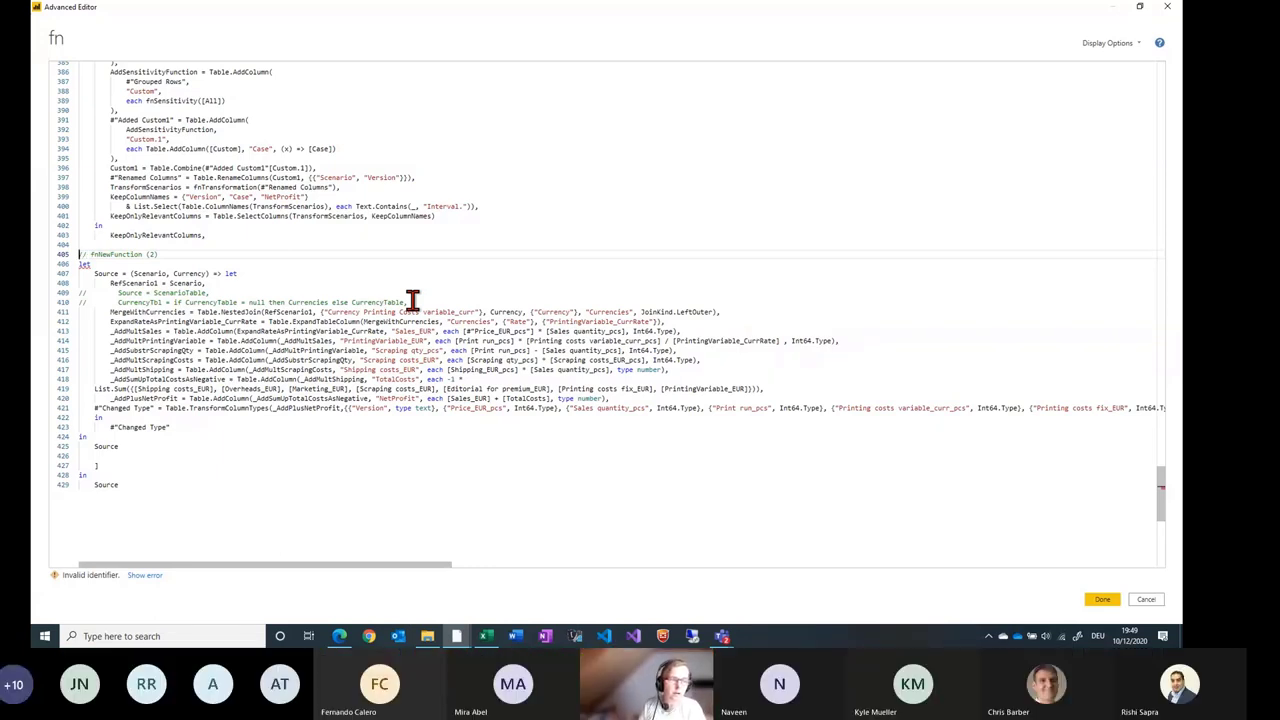
pyautogui.press('Delete')
pyautogui.press('Delete')
pyautogui.press('Right')
pyautogui.press('Right')
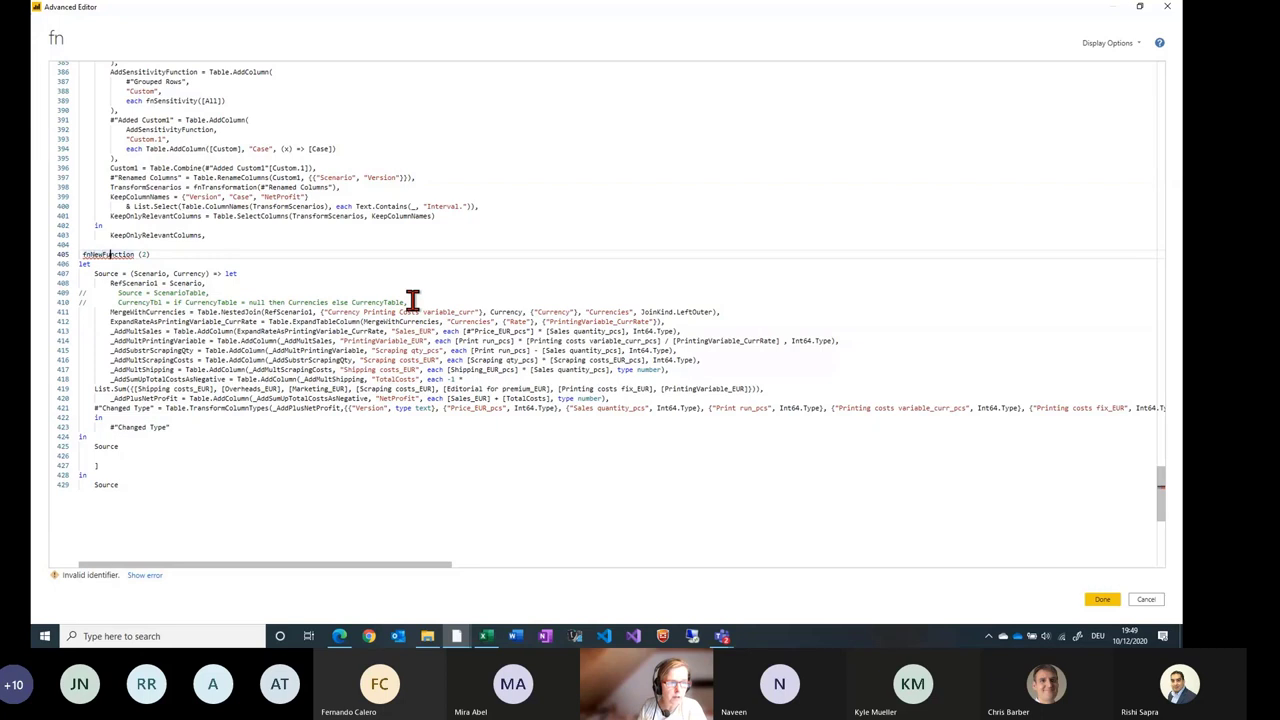
pyautogui.press('Right')
pyautogui.press('Right')
pyautogui.press('Right')
pyautogui.press('Right')
pyautogui.press('Right')
pyautogui.press('Right')
pyautogui.press('Right')
pyautogui.press('Right')
pyautogui.press('Delete')
pyautogui.press('Delete')
pyautogui.press('Delete')
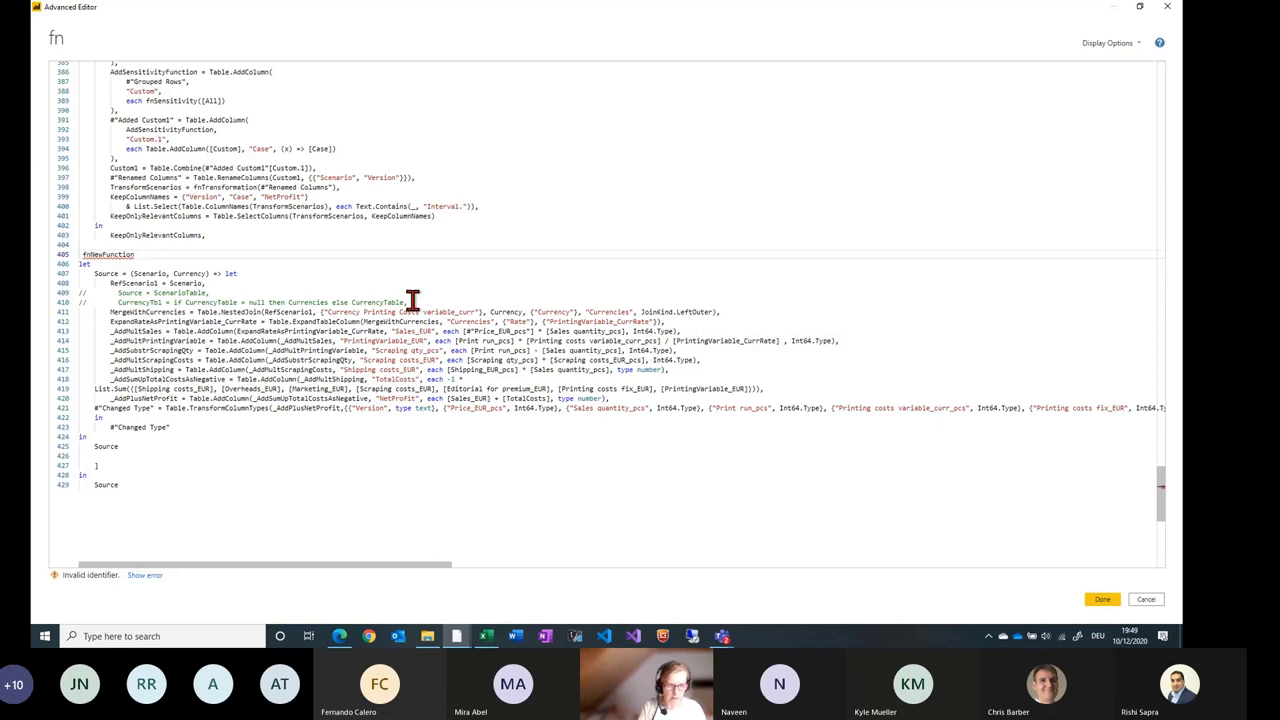
pyautogui.write('=')
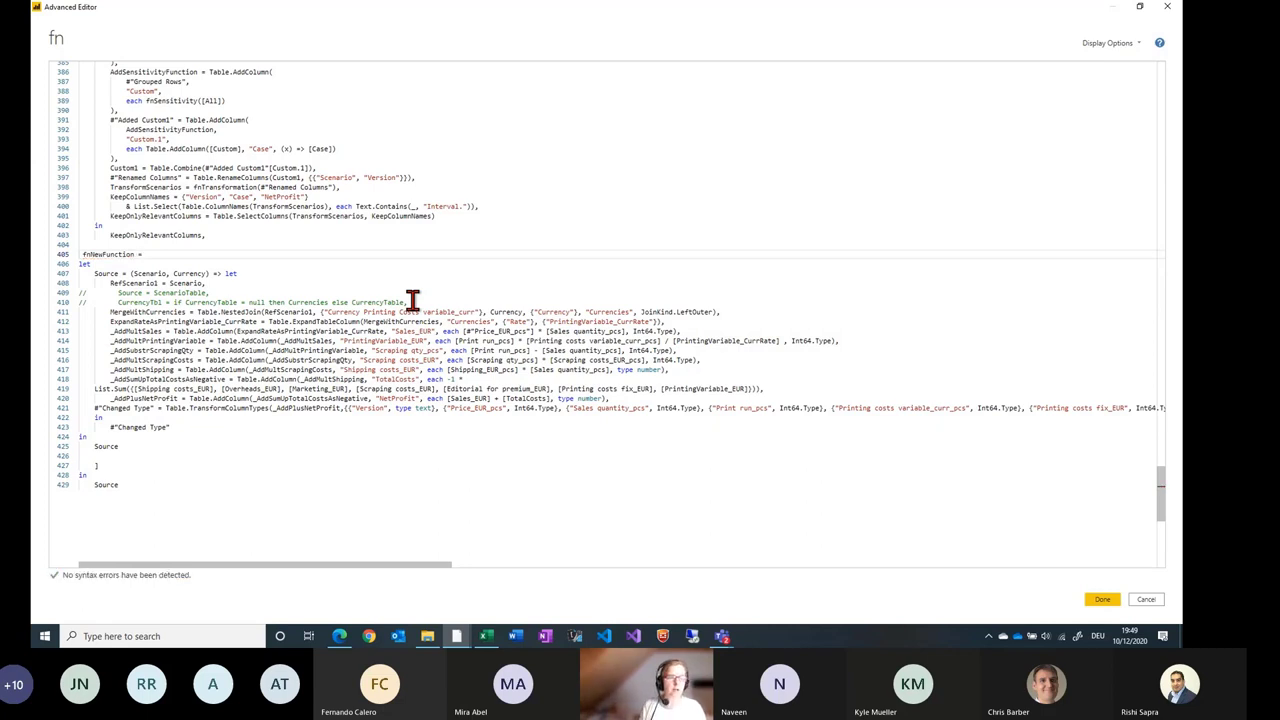
pyautogui.click(82, 263)
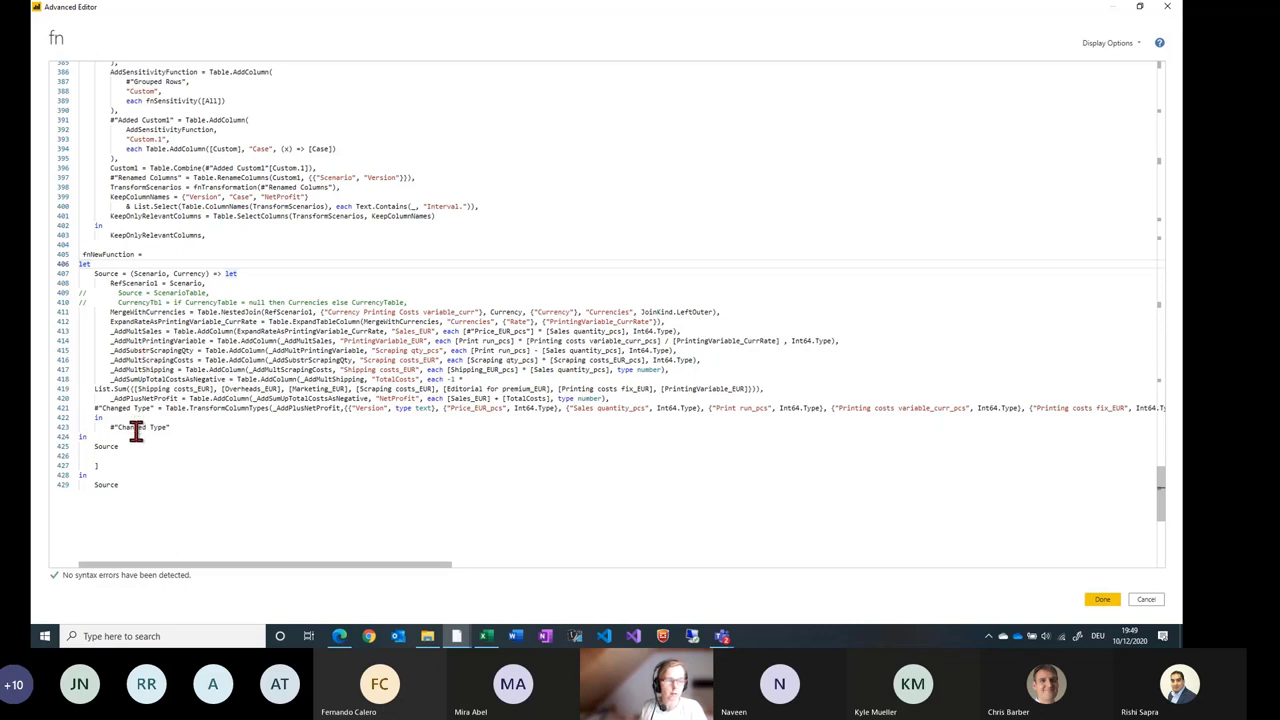
pyautogui.click(1102, 601)
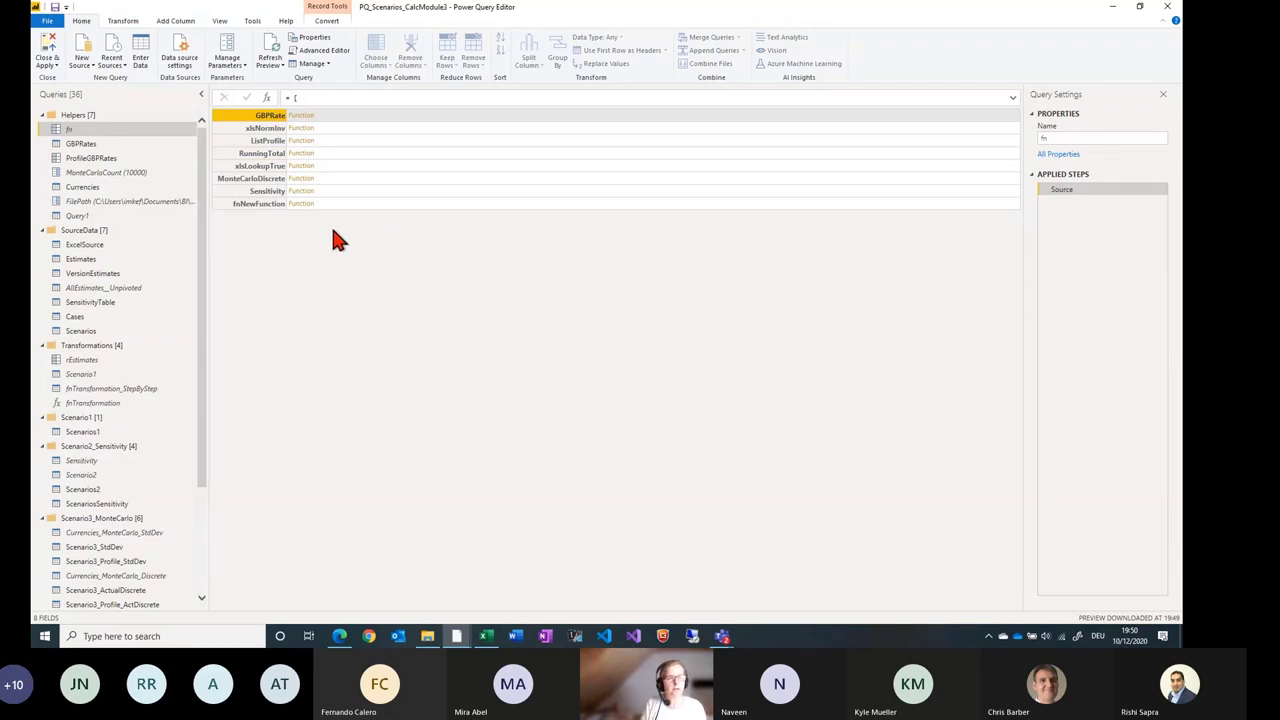
# Add a new blank query from the New Source list.
pyautogui.scroll(-3, 135, 584)
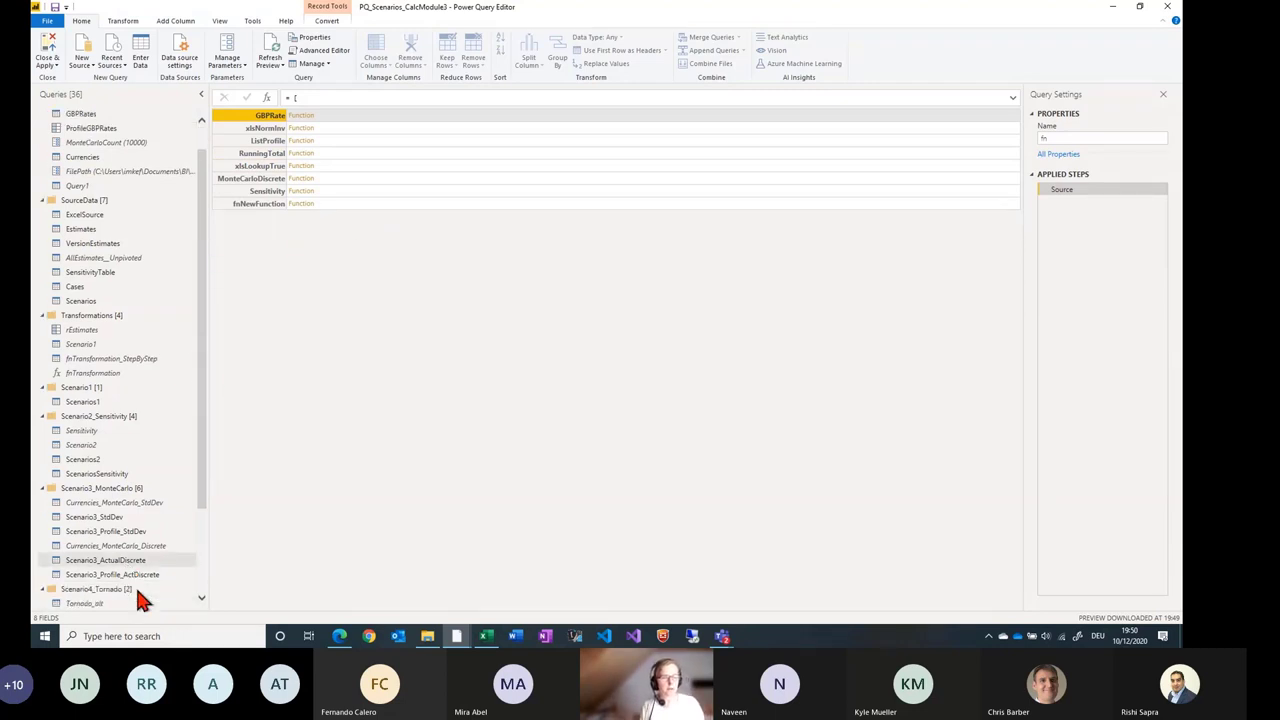
pyautogui.click(88, 58)
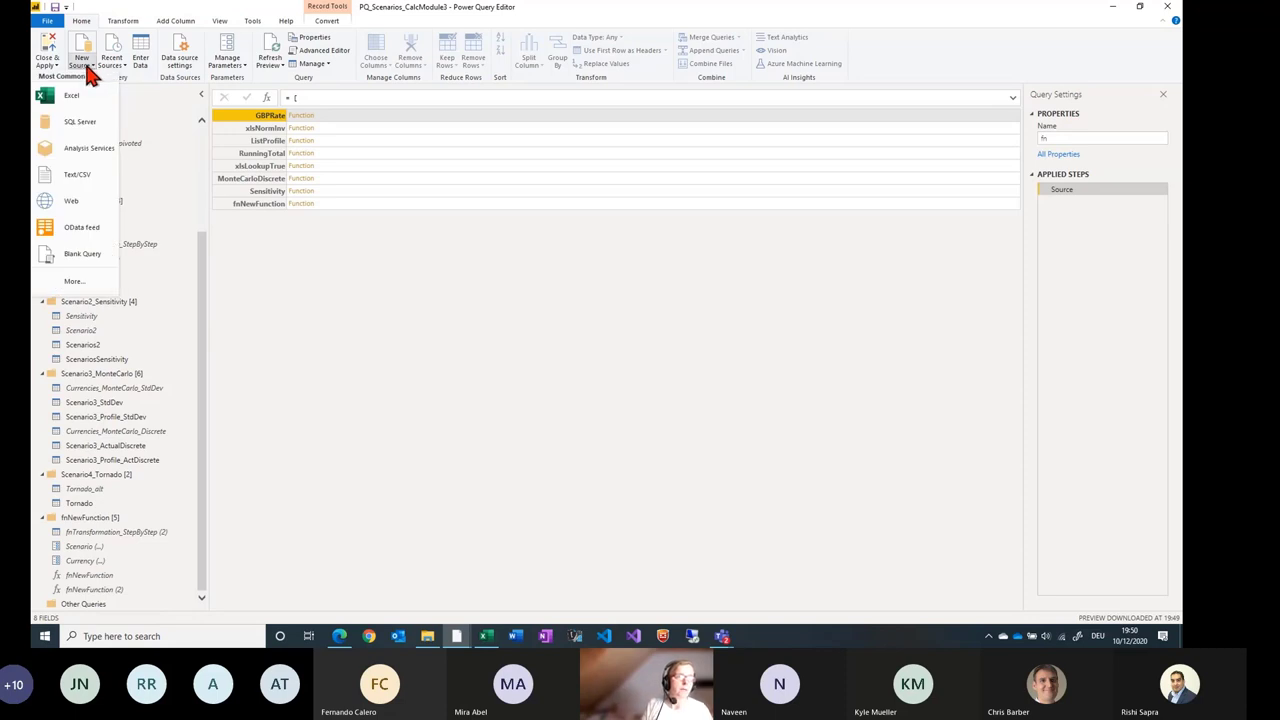
pyautogui.click(95, 260)
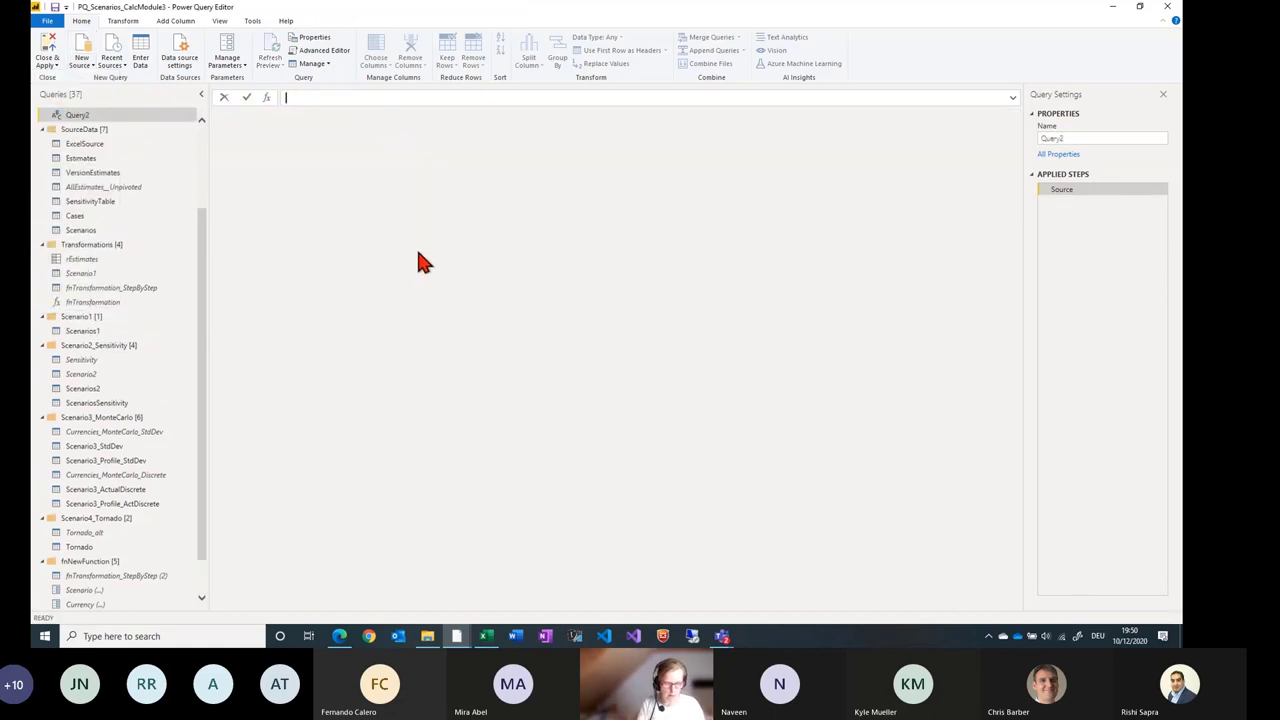
# Set the blank query's formula to = [RecordFieldName = "Hello"] so it returns a record.
pyautogui.write('=')
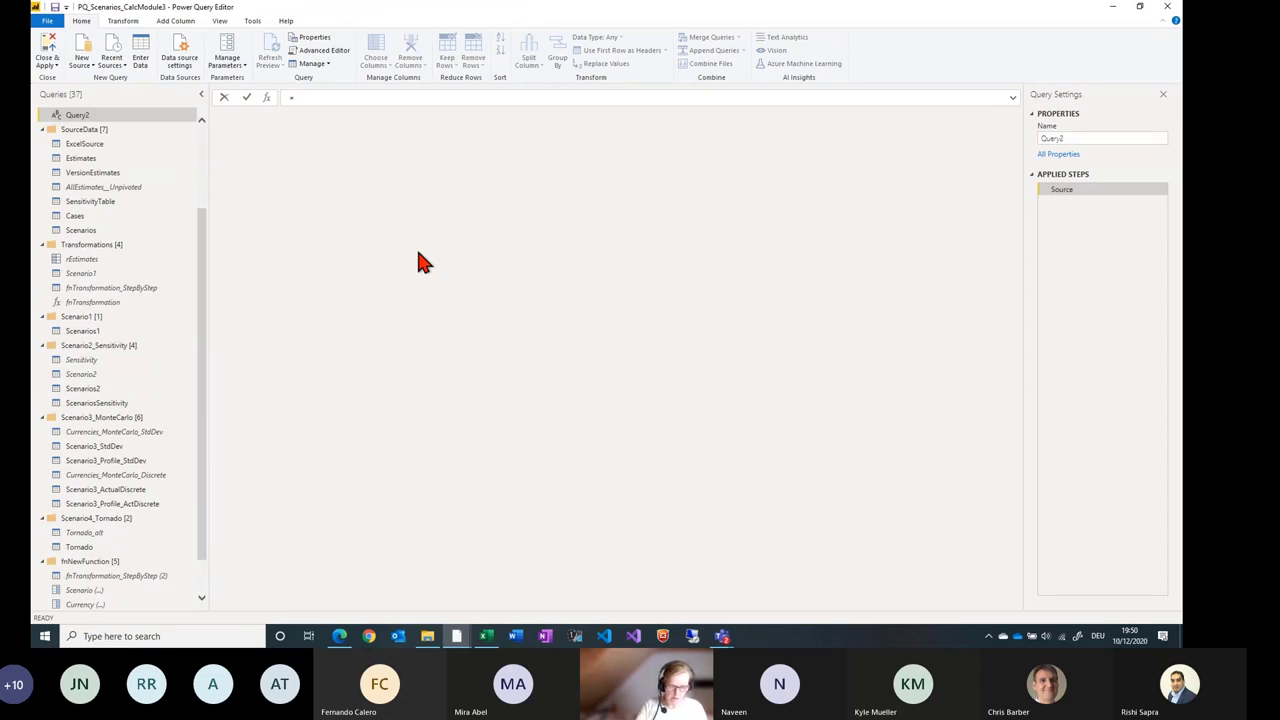
pyautogui.write('[')
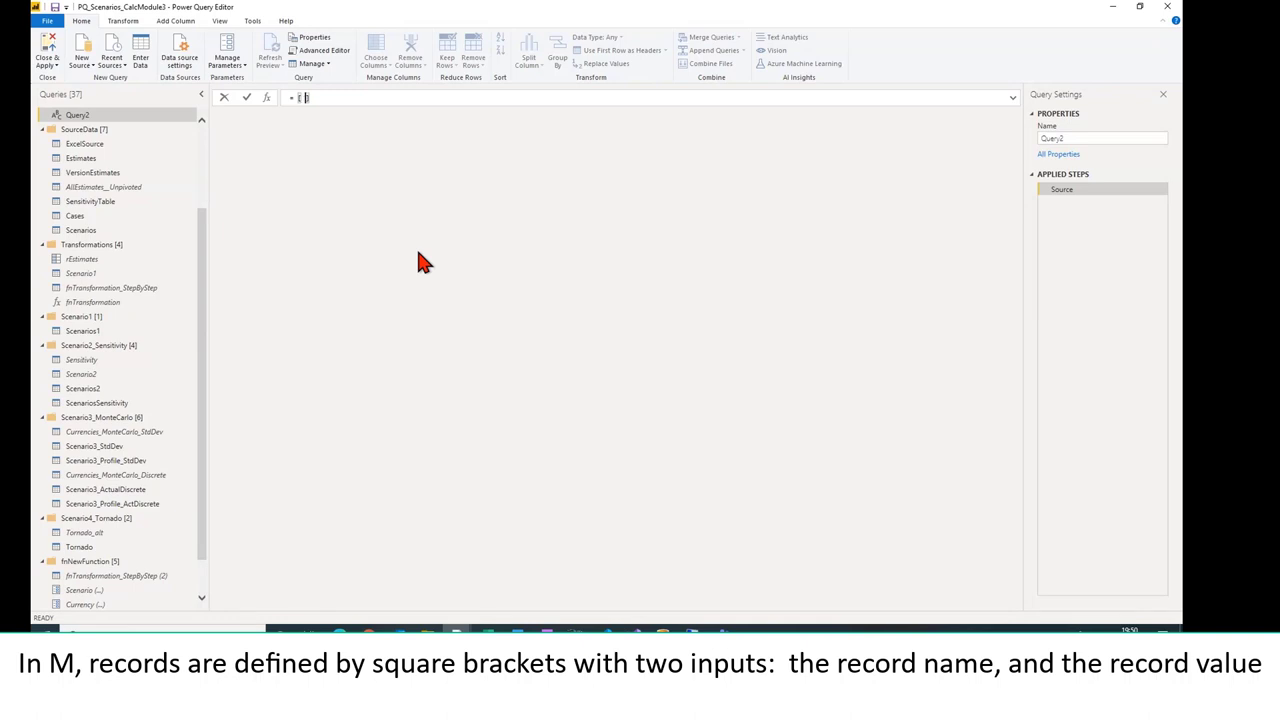
pyautogui.write(' Record')
pyautogui.write('FieldNam')
pyautogui.write('e ')
pyautogui.write('=')
pyautogui.write(' "n')
pyautogui.write('ello')
pyautogui.press('End')
pyautogui.press('Return')
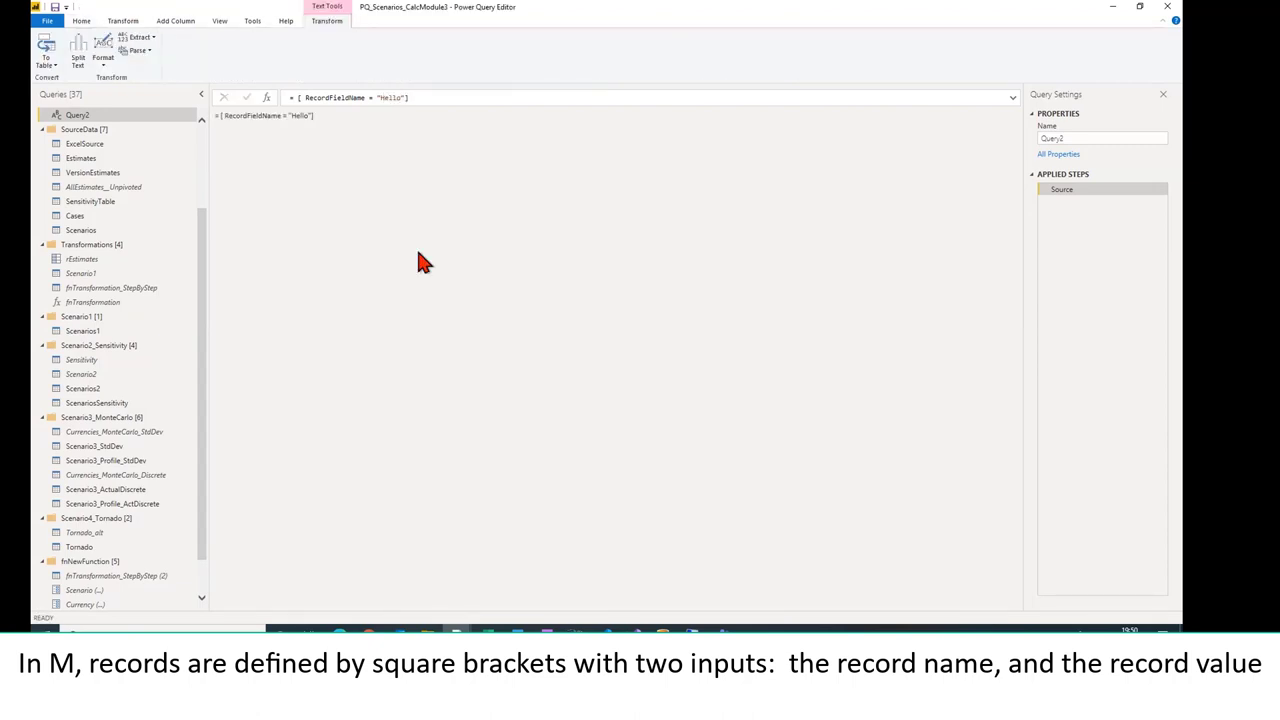
pyautogui.click(298, 99)
pyautogui.press('BackSpace')
pyautogui.press('BackSpace')
pyautogui.press('Return')
pyautogui.click(287, 97)
pyautogui.write('=')
pyautogui.press('Return')
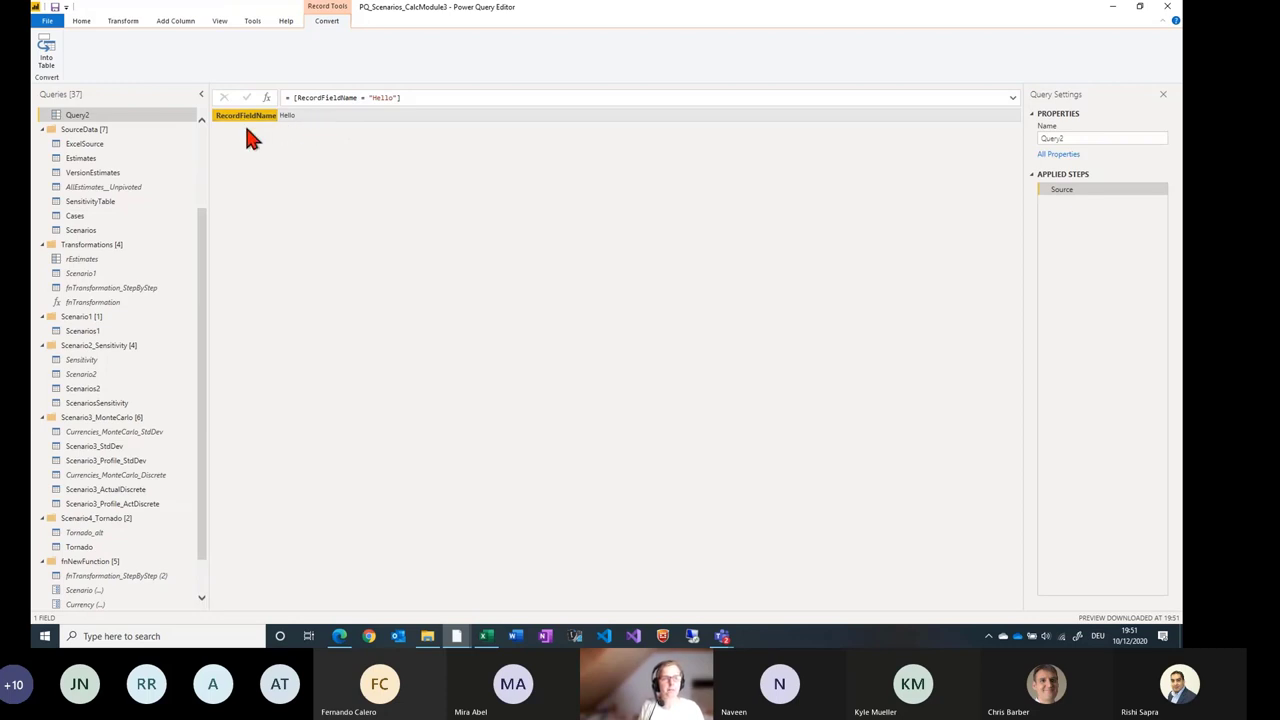
# Add AFieldWithAFunction = () => "StillAFunction" to Query2's record and preview that field.
pyautogui.click(313, 96)
pyautogui.doubleClick(315, 97)
pyautogui.click(288, 115)
pyautogui.click(397, 97)
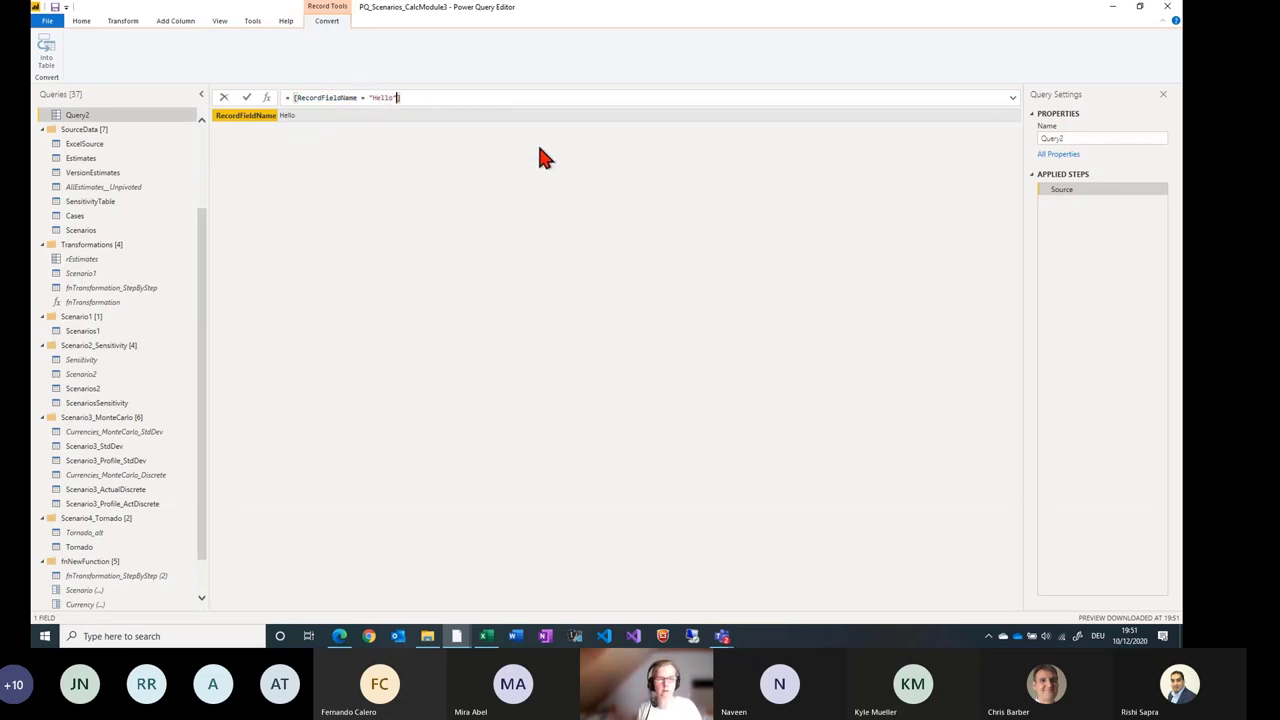
pyautogui.write(',')
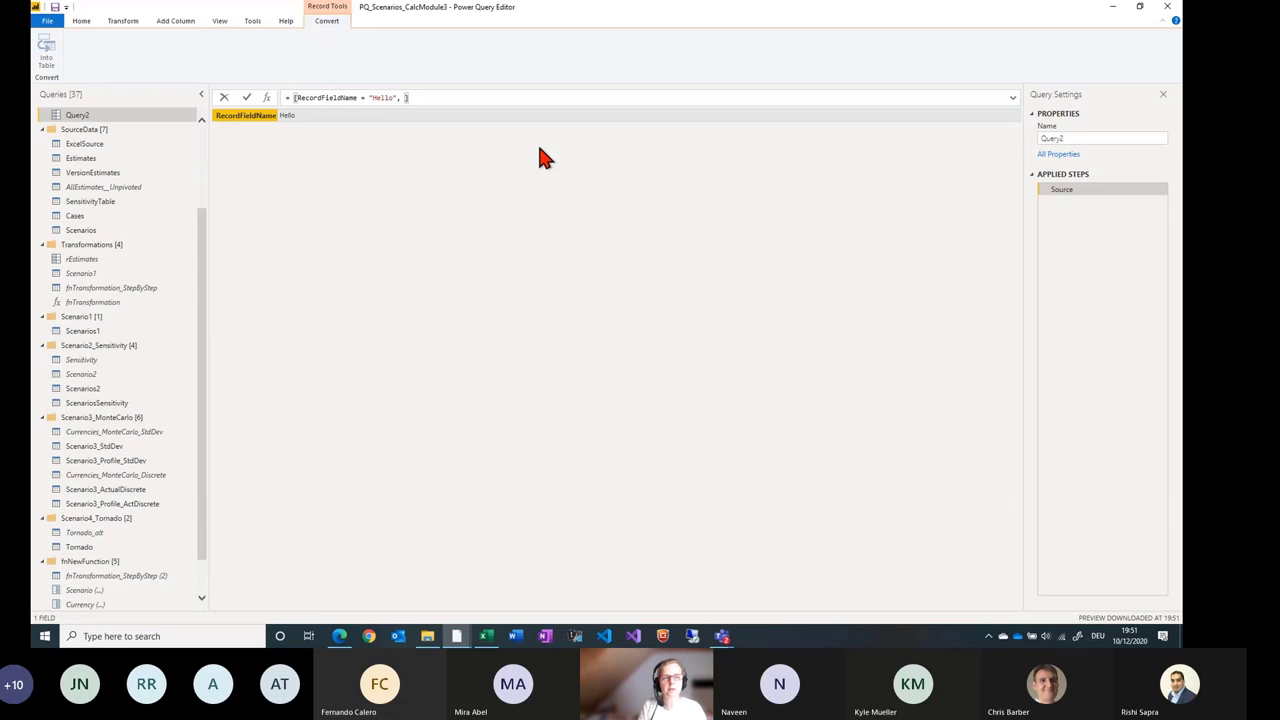
pyautogui.write(' An')
pyautogui.write('ieldWithA')
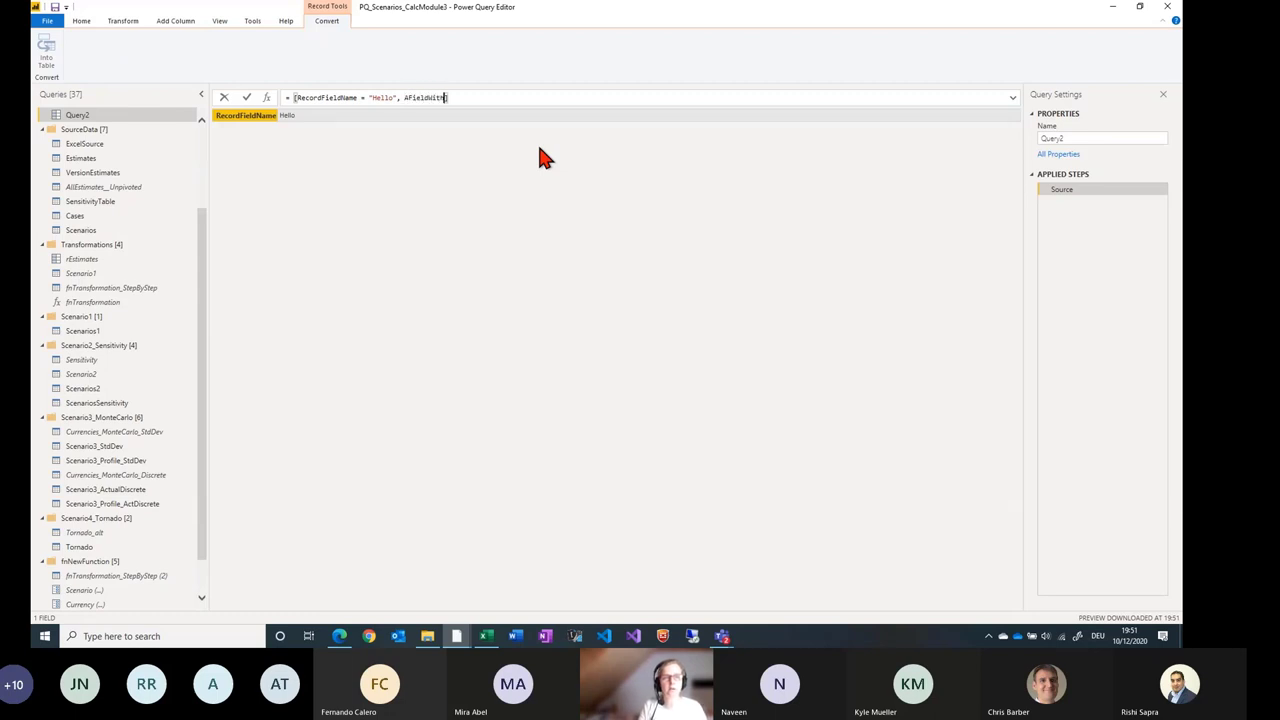
pyautogui.write('Function = ')
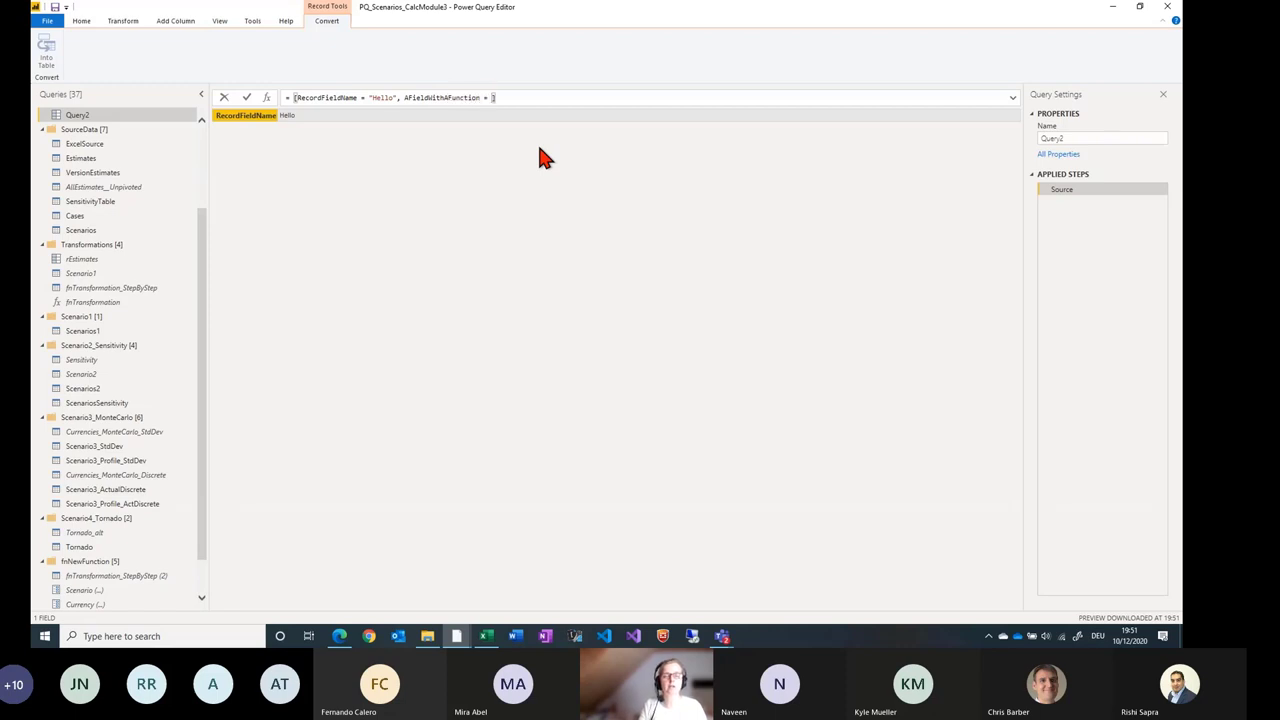
pyautogui.write('() =')
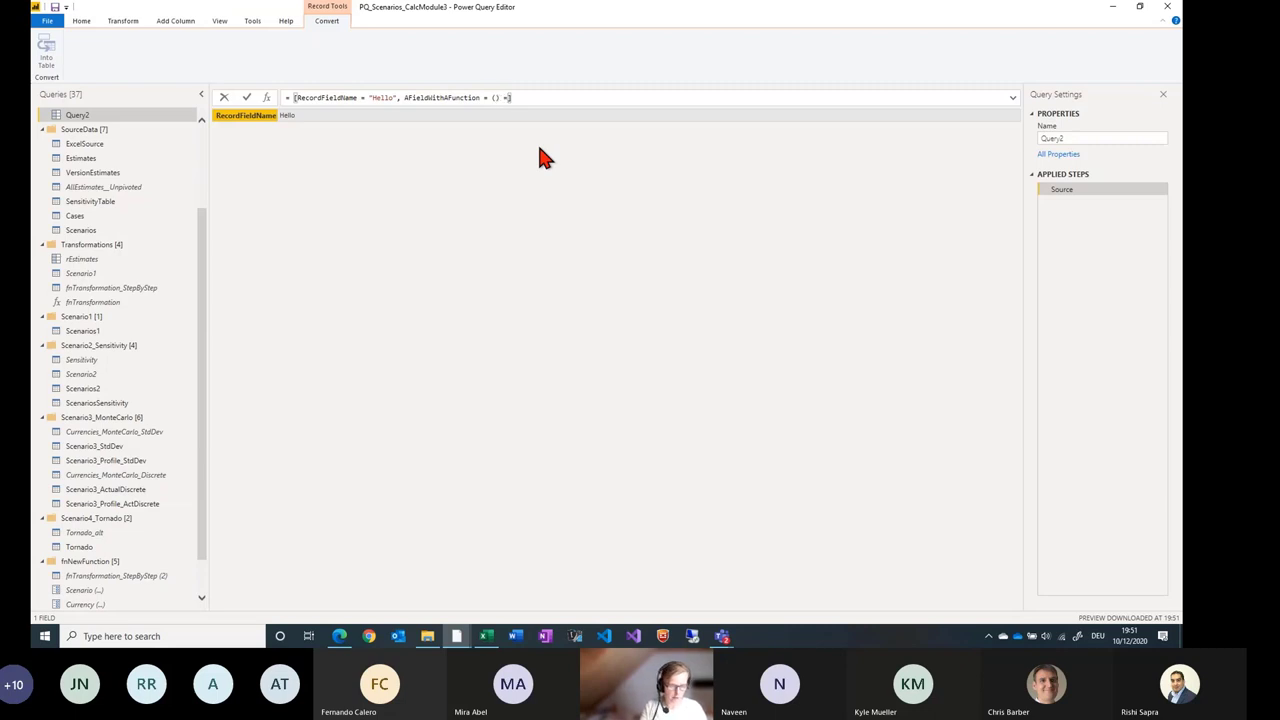
pyautogui.write('> ')
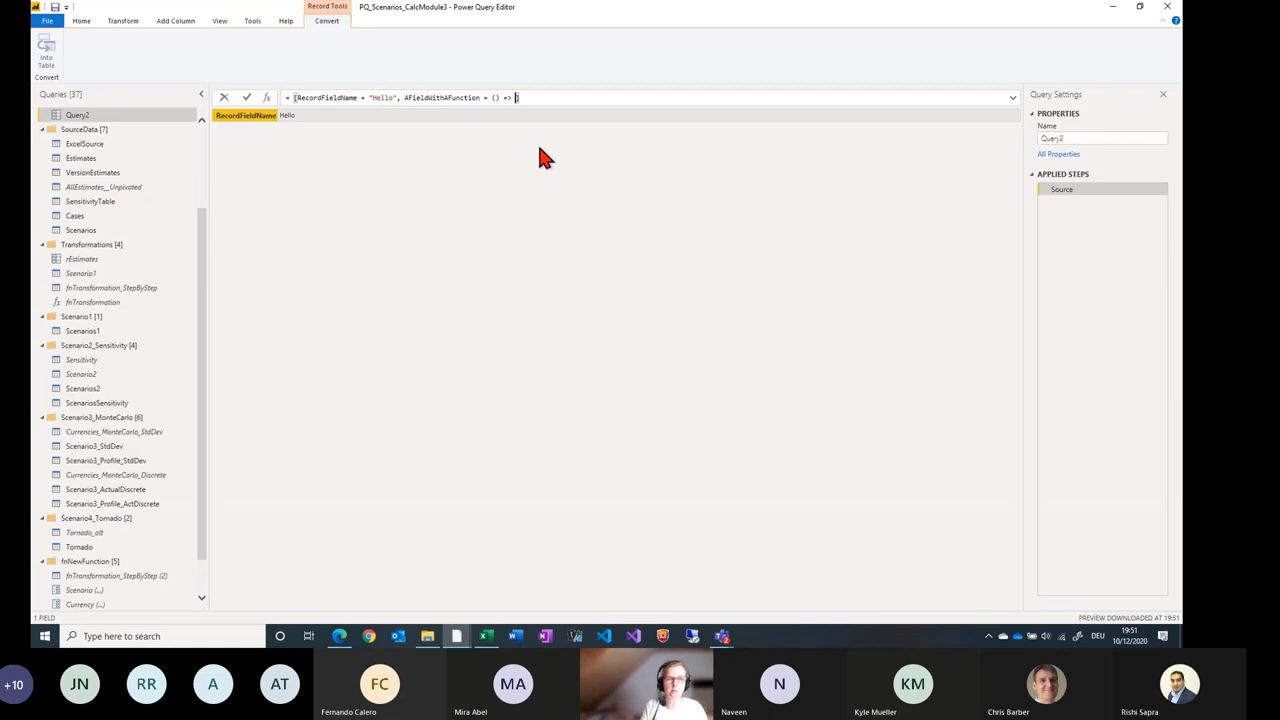
pyautogui.write('"Still')
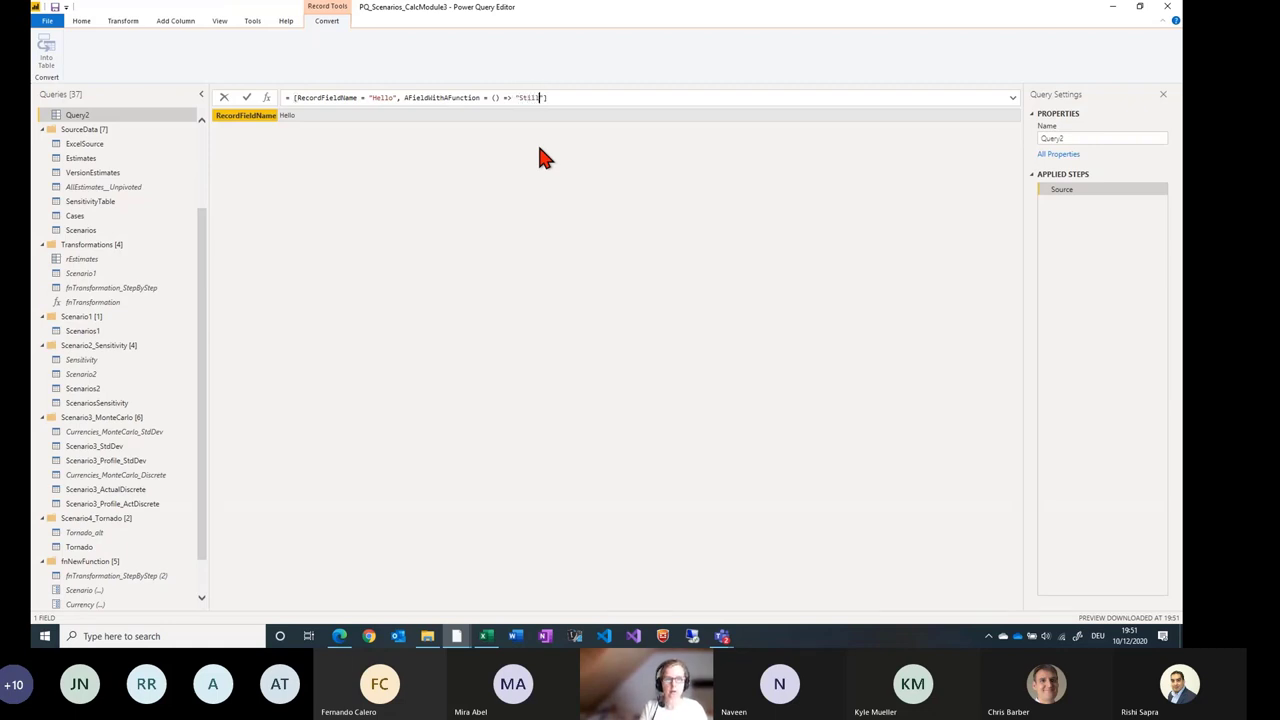
pyautogui.write('AFunction')
pyautogui.press('Return')
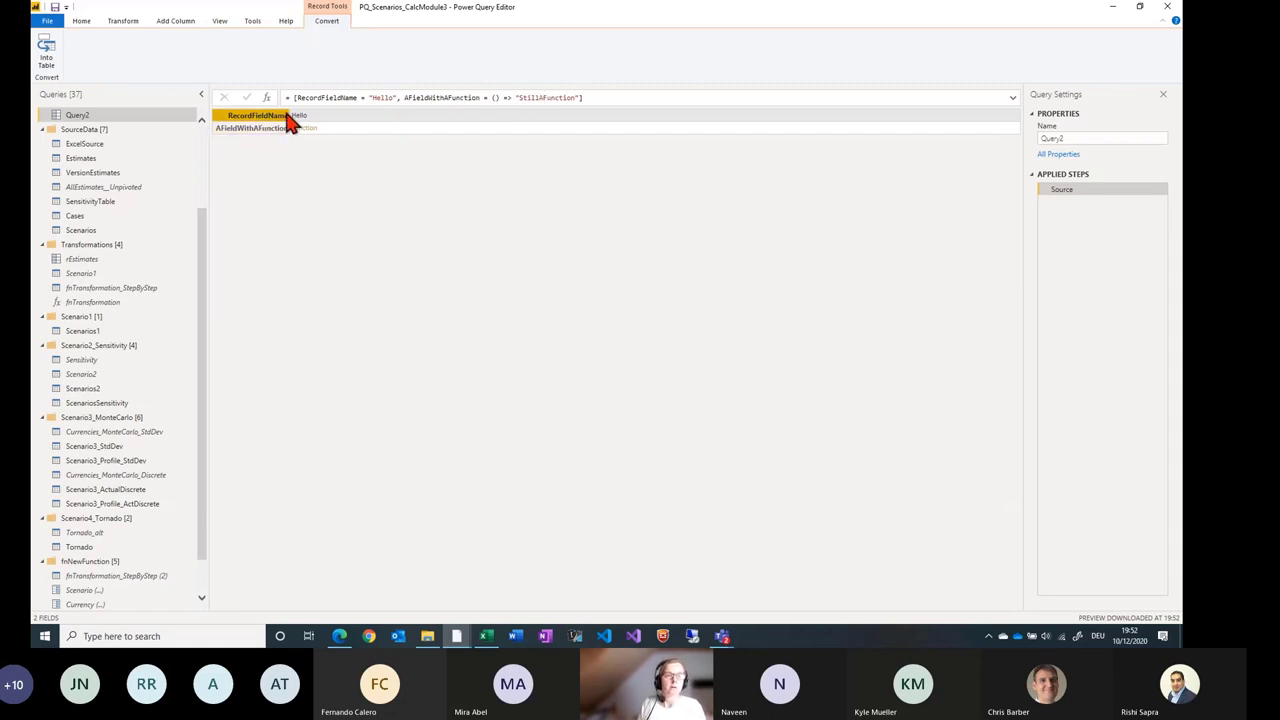
pyautogui.doubleClick(383, 97)
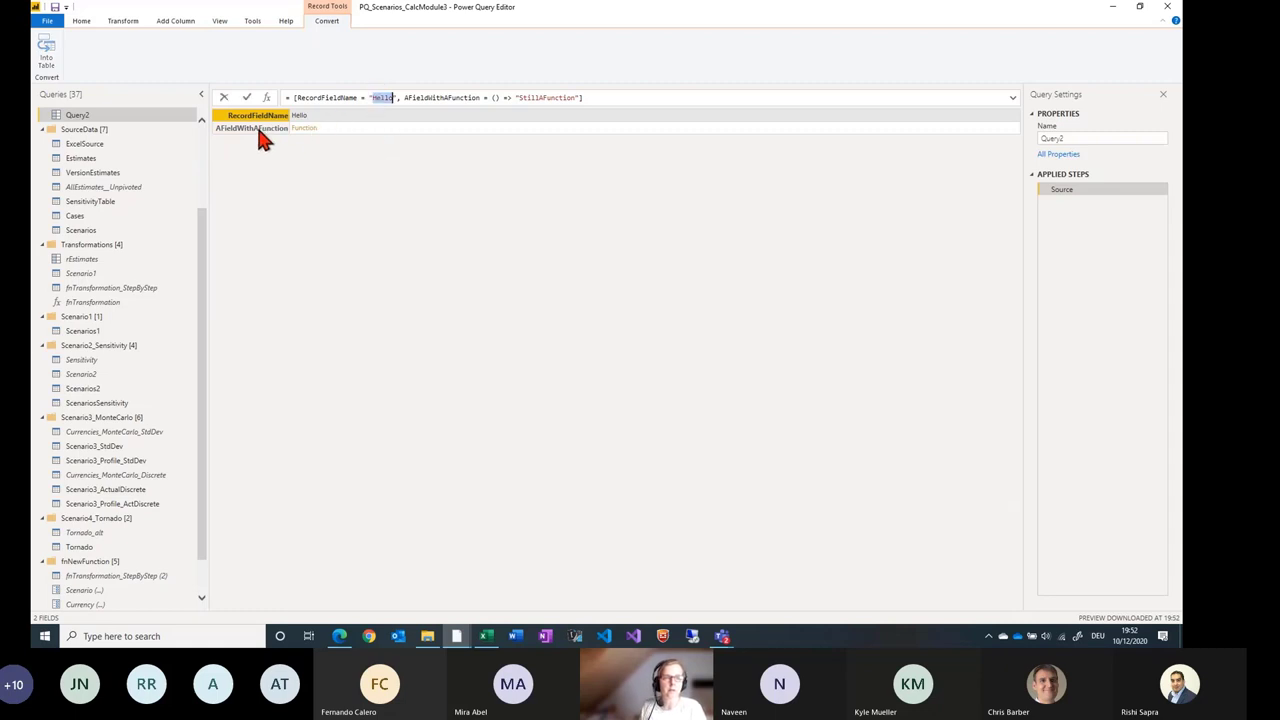
pyautogui.click(343, 130)
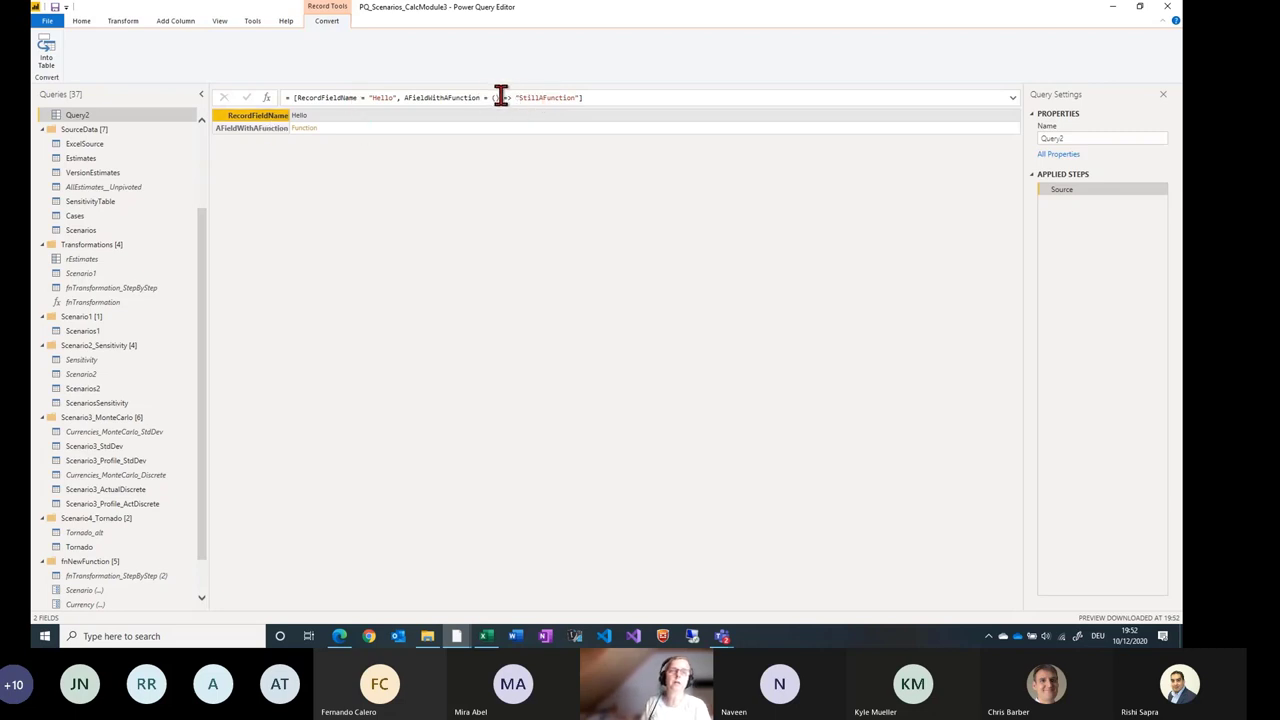
pyautogui.click(340, 132)
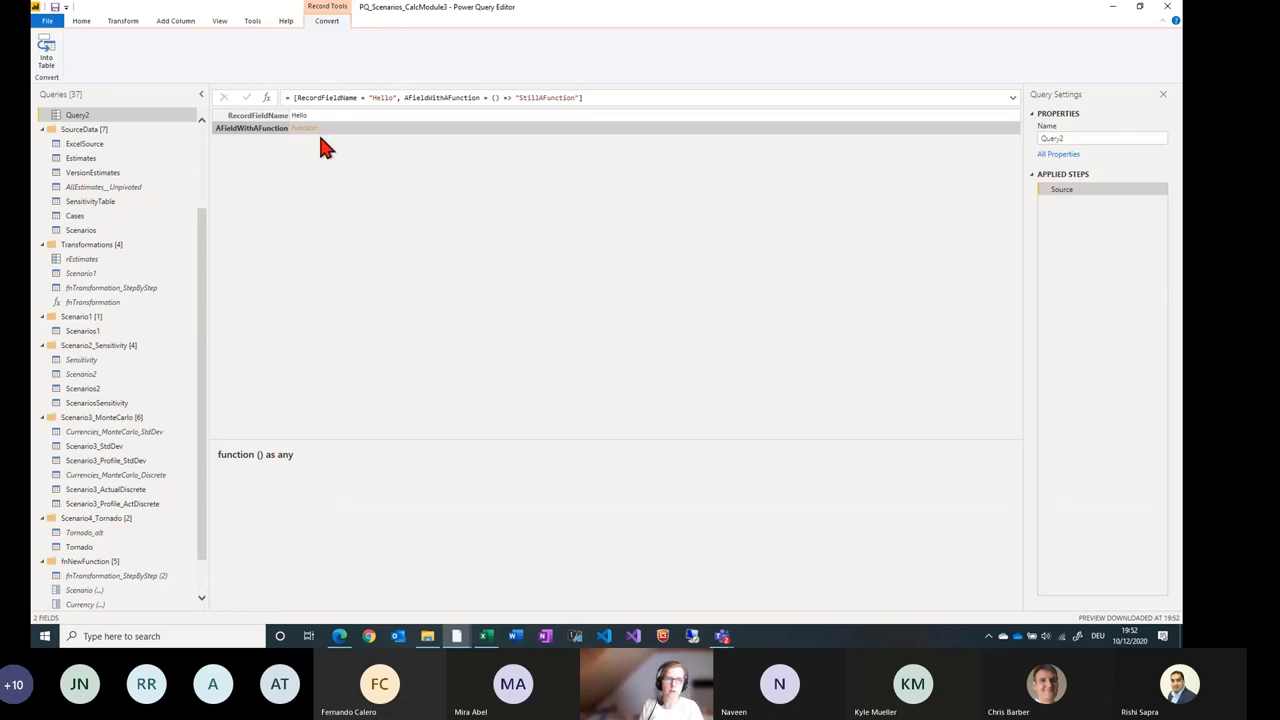
# Create Query2 (2) referencing Query2 and look up its RecordFieldName field.
pyautogui.rightClick(134, 115)
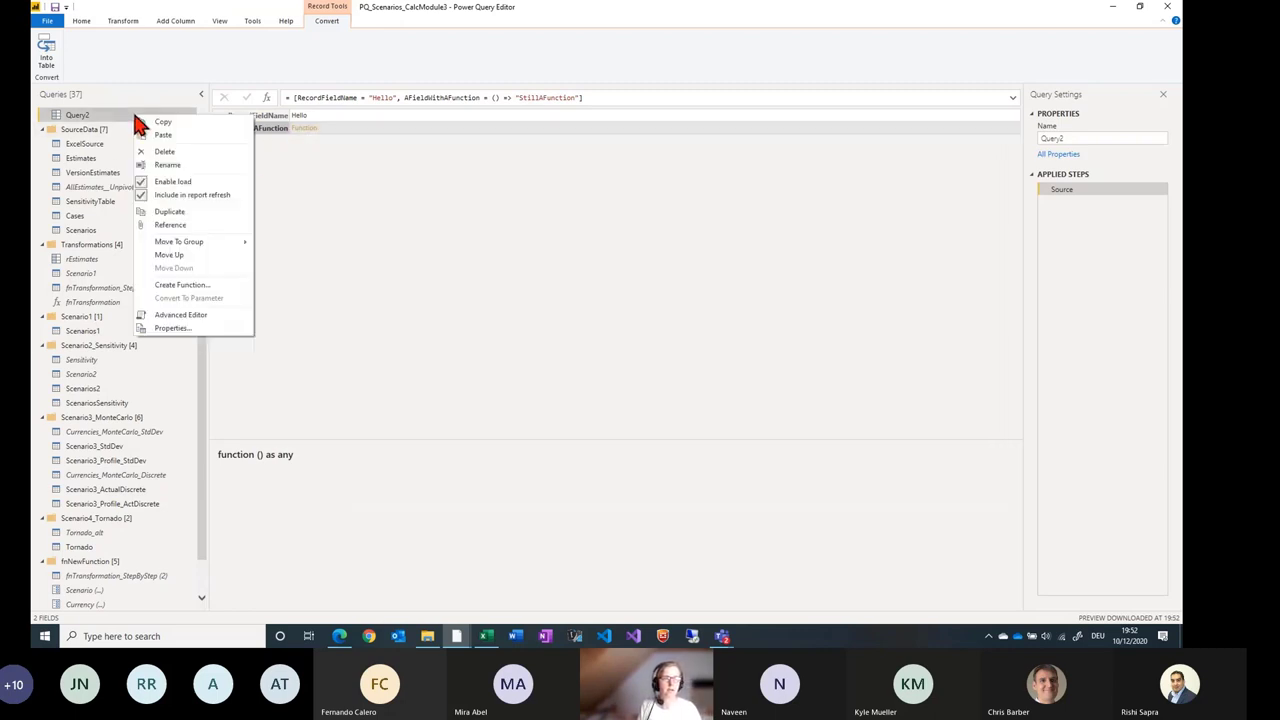
pyautogui.click(183, 226)
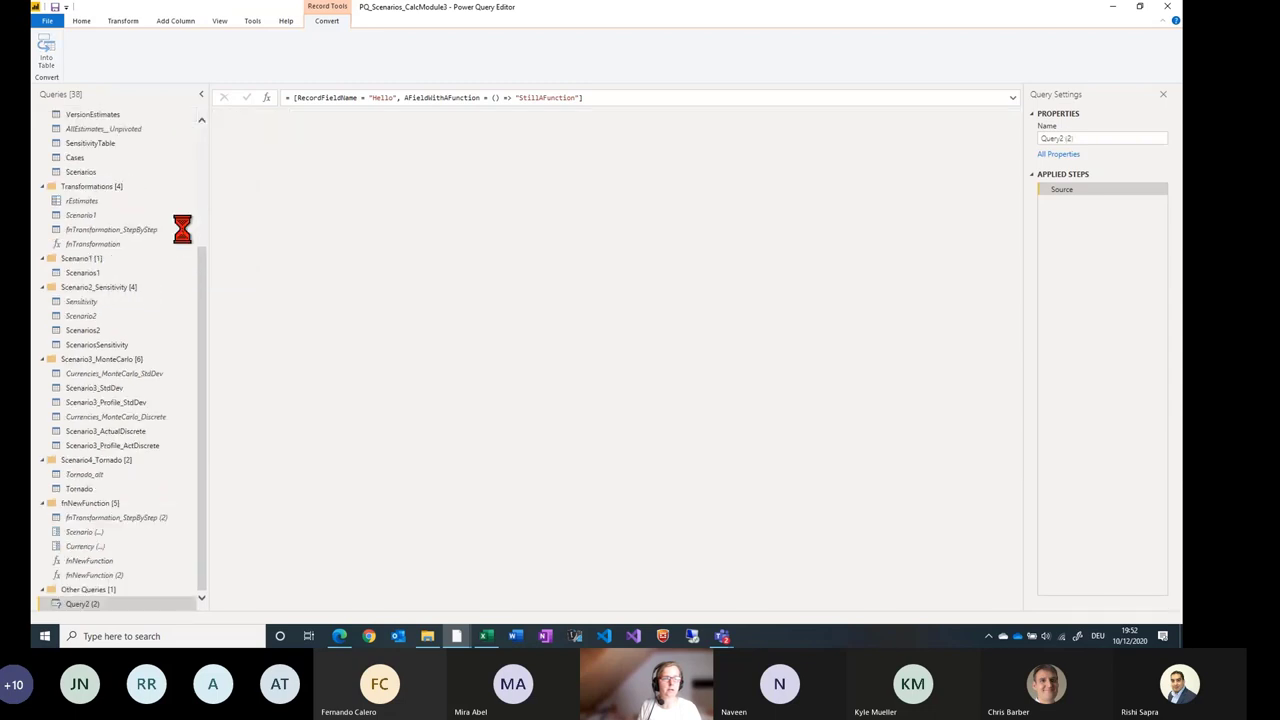
pyautogui.click(327, 97)
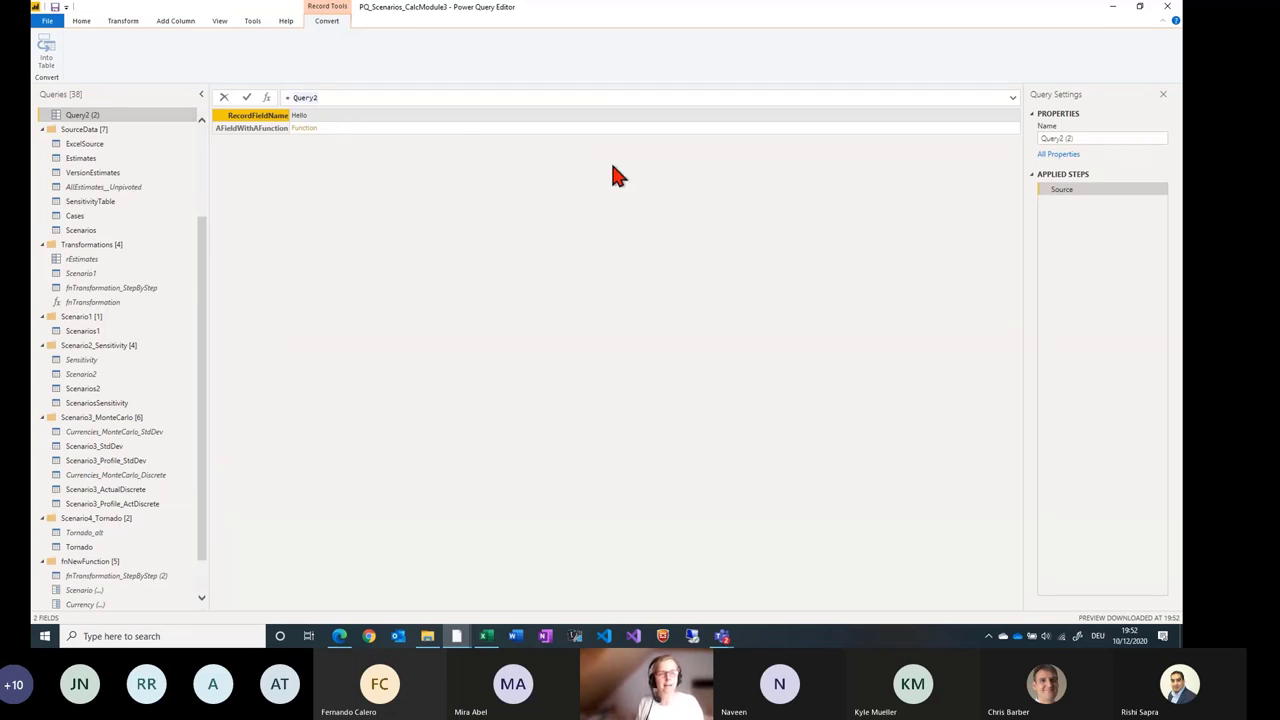
pyautogui.write('[')
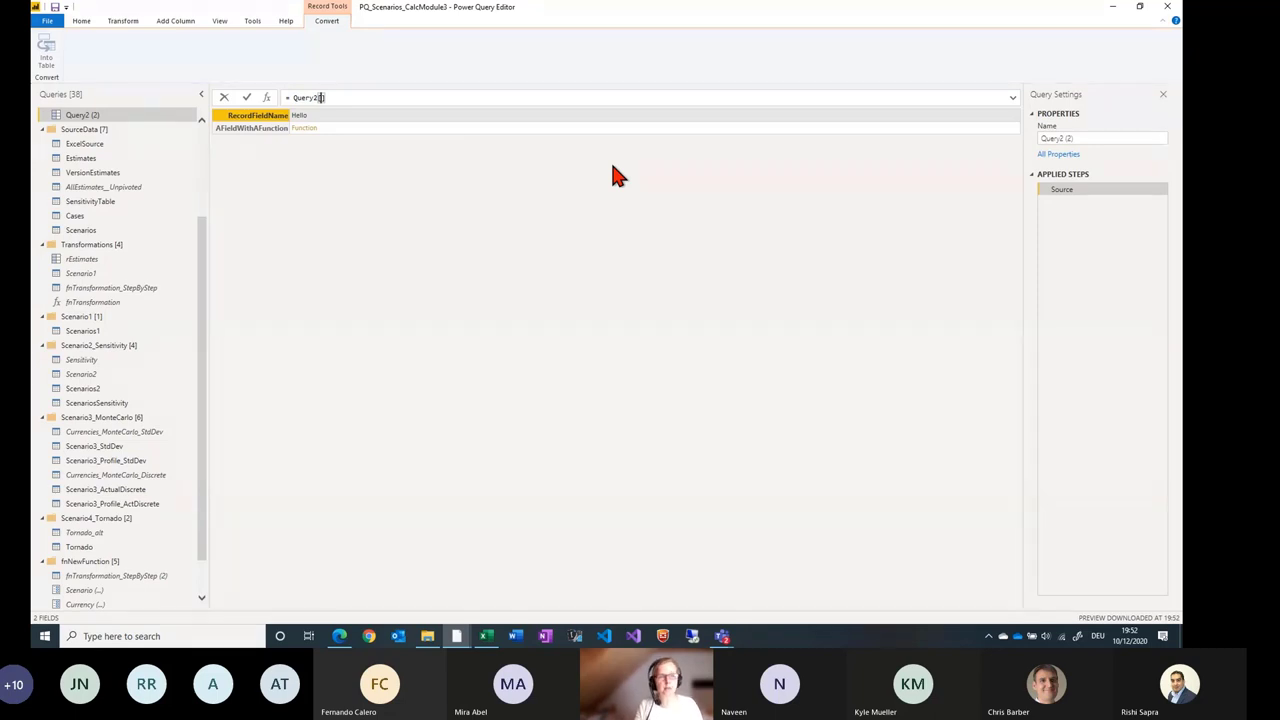
pyautogui.write('RecordFieldName')
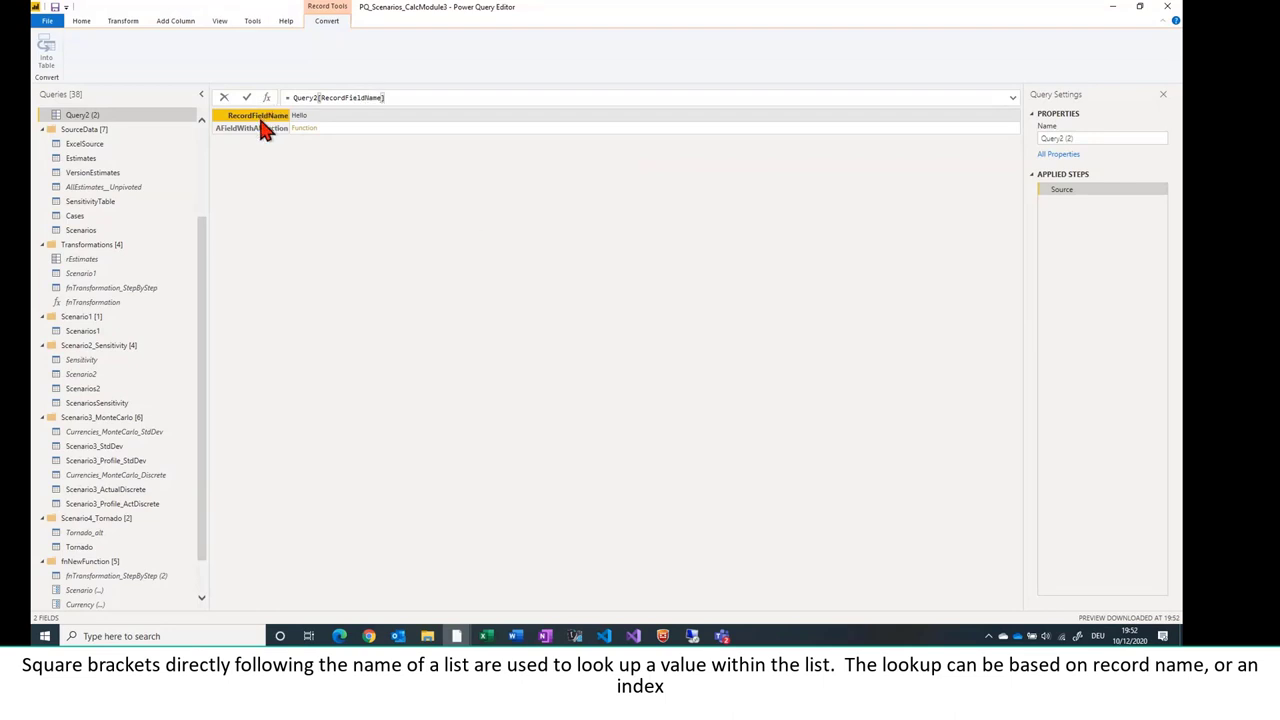
pyautogui.press('Return')
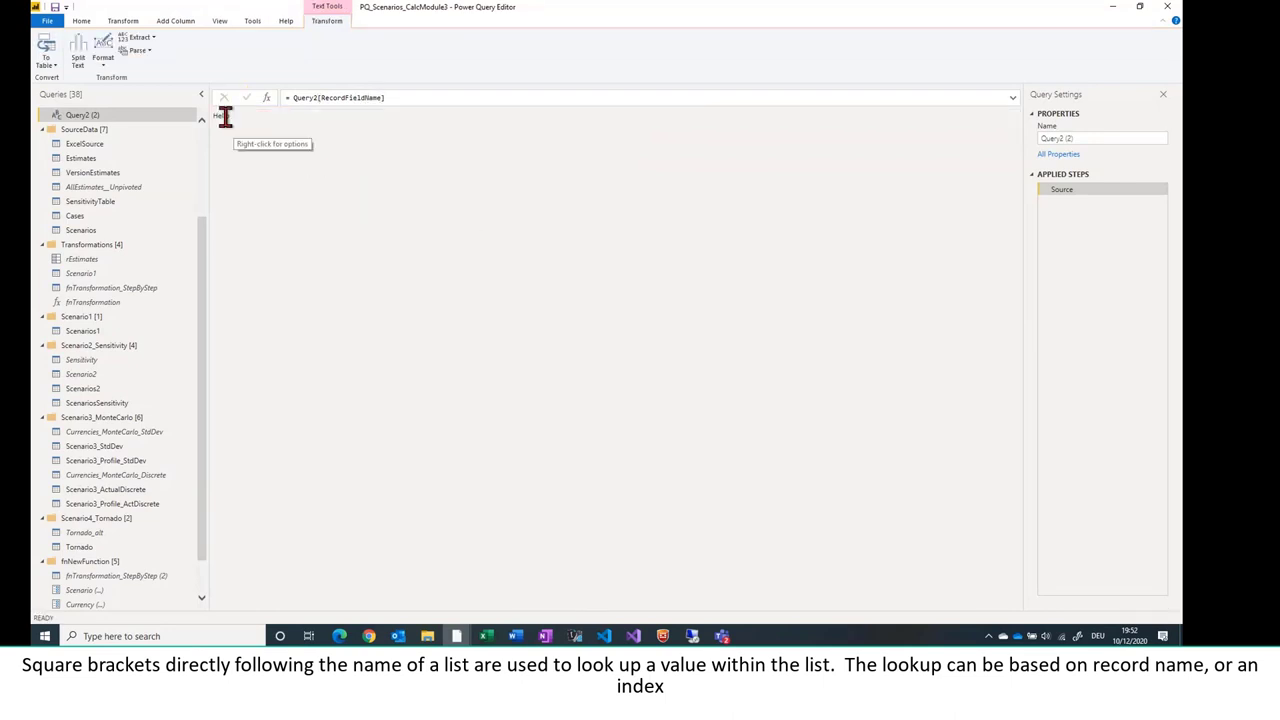
# Change the lookup to Query2[AFieldWithAFunction] so Query2 (2) returns the function.
pyautogui.click(464, 96)
pyautogui.press('BackSpace')
pyautogui.press('BackSpace')
pyautogui.press('BackSpace')
pyautogui.press('BackSpace')
pyautogui.press('BackSpace')
pyautogui.press('BackSpace')
pyautogui.press('BackSpace')
pyautogui.press('BackSpace')
pyautogui.press('BackSpace')
pyautogui.press('BackSpace')
pyautogui.press('BackSpace')
pyautogui.press('BackSpace')
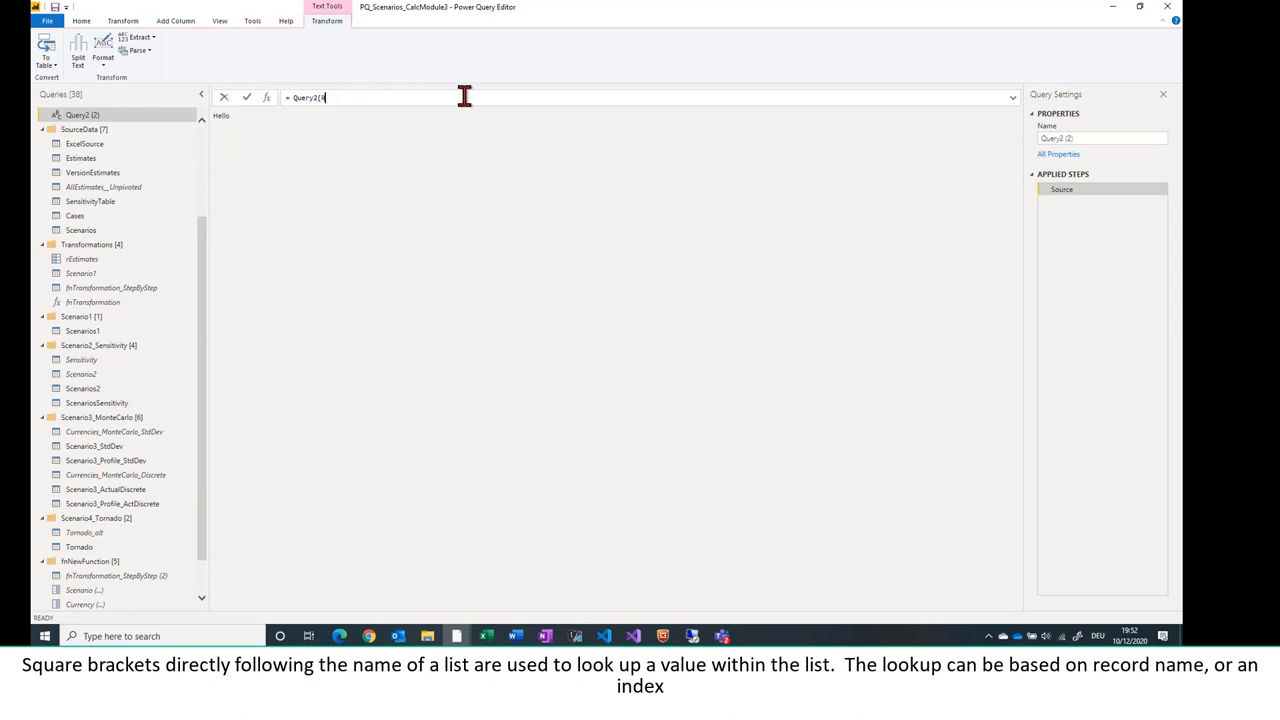
pyautogui.press('Return')
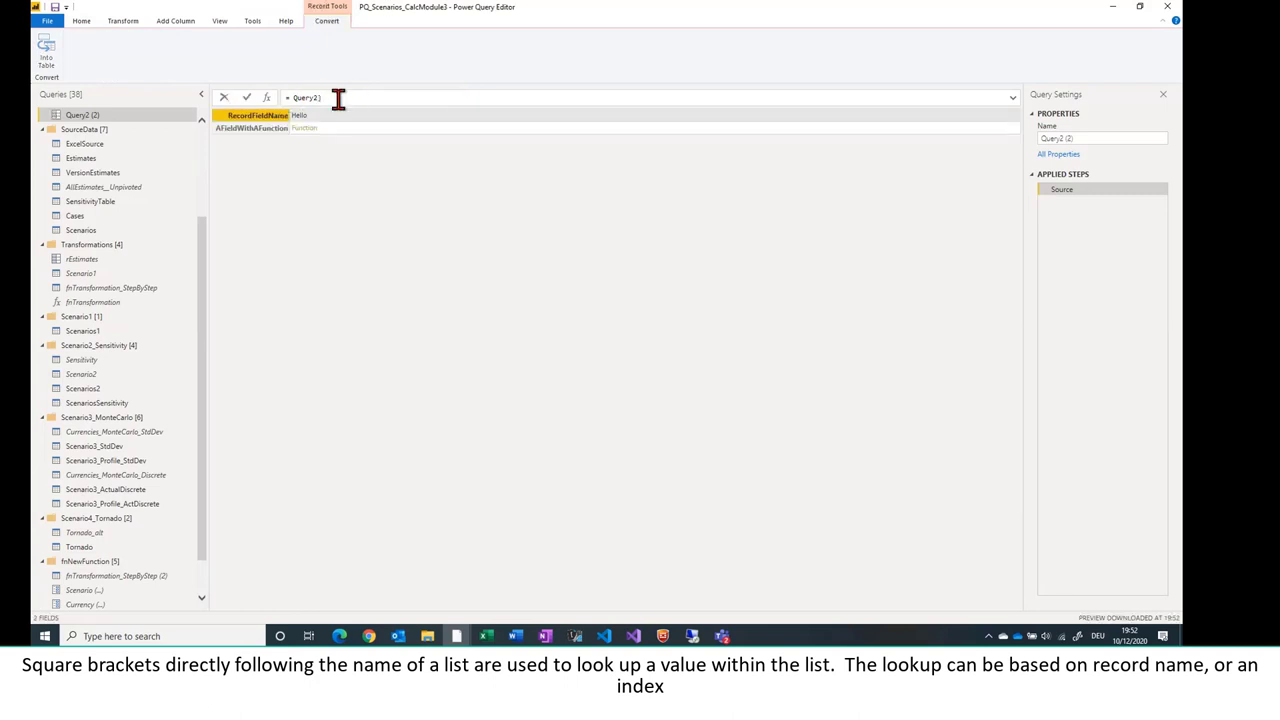
pyautogui.write('[')
pyautogui.write('AFieldWithA')
pyautogui.write('unct')
pyautogui.write('ion')
pyautogui.press('Return')
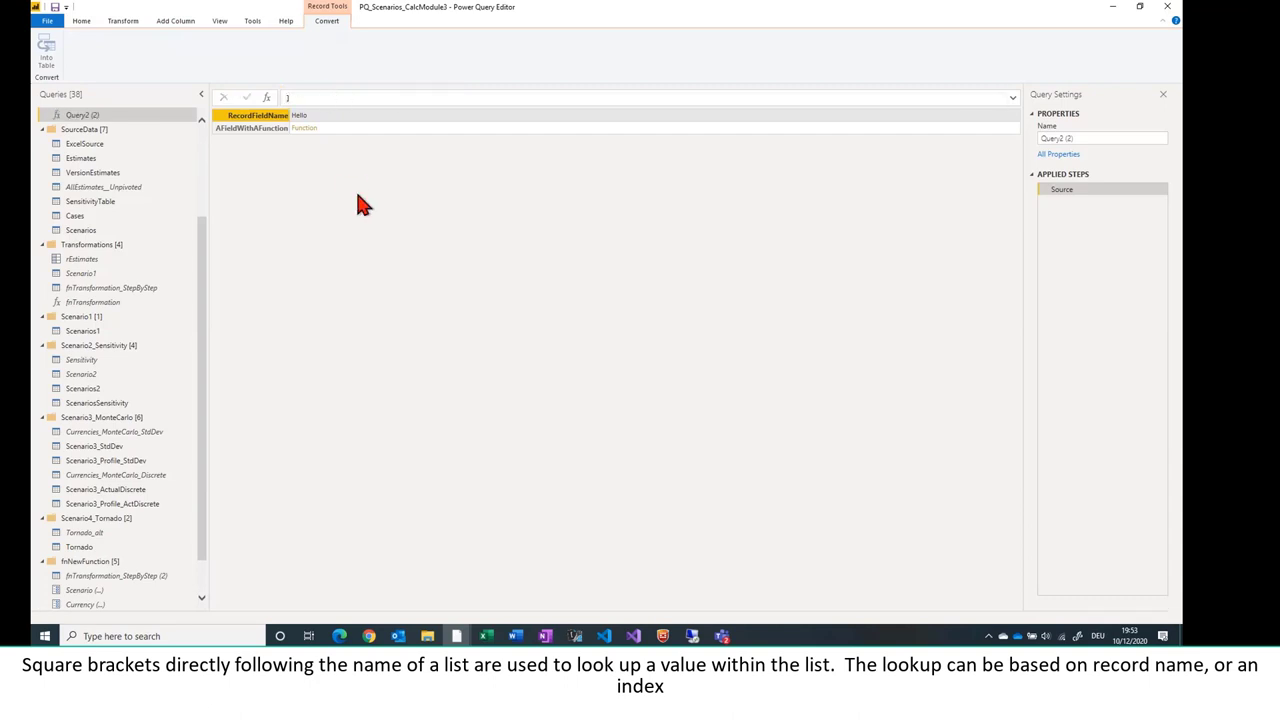
# Invoke Query2 (2) to get "StillAFunction", then return to Query2's record preview.
pyautogui.click(245, 147)
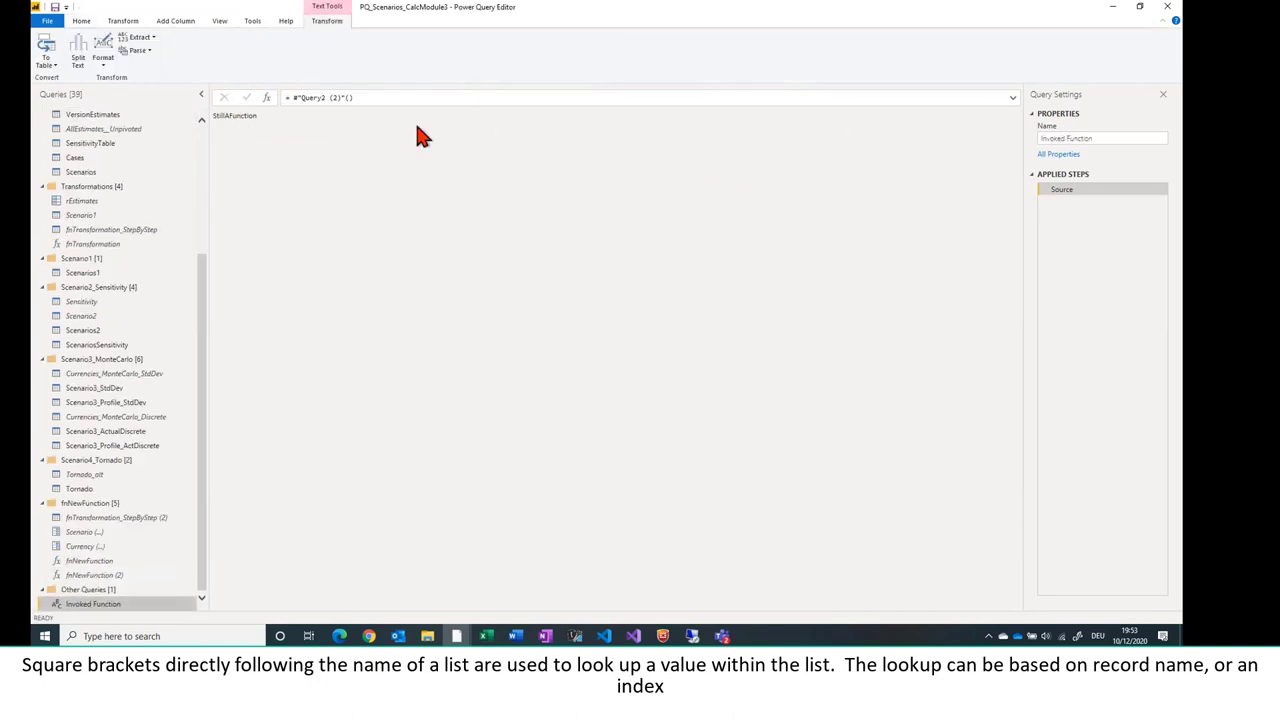
pyautogui.scroll(2, 184, 202)
pyautogui.scroll(2, 190, 218)
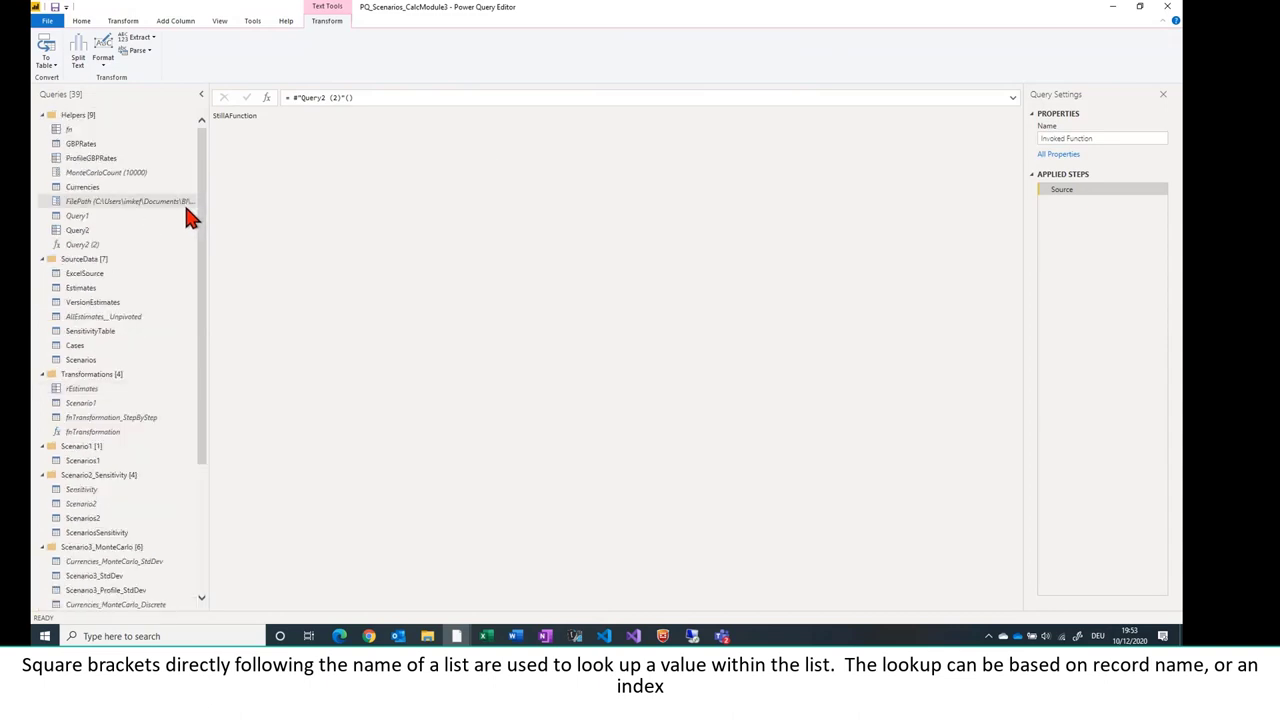
pyautogui.click(129, 230)
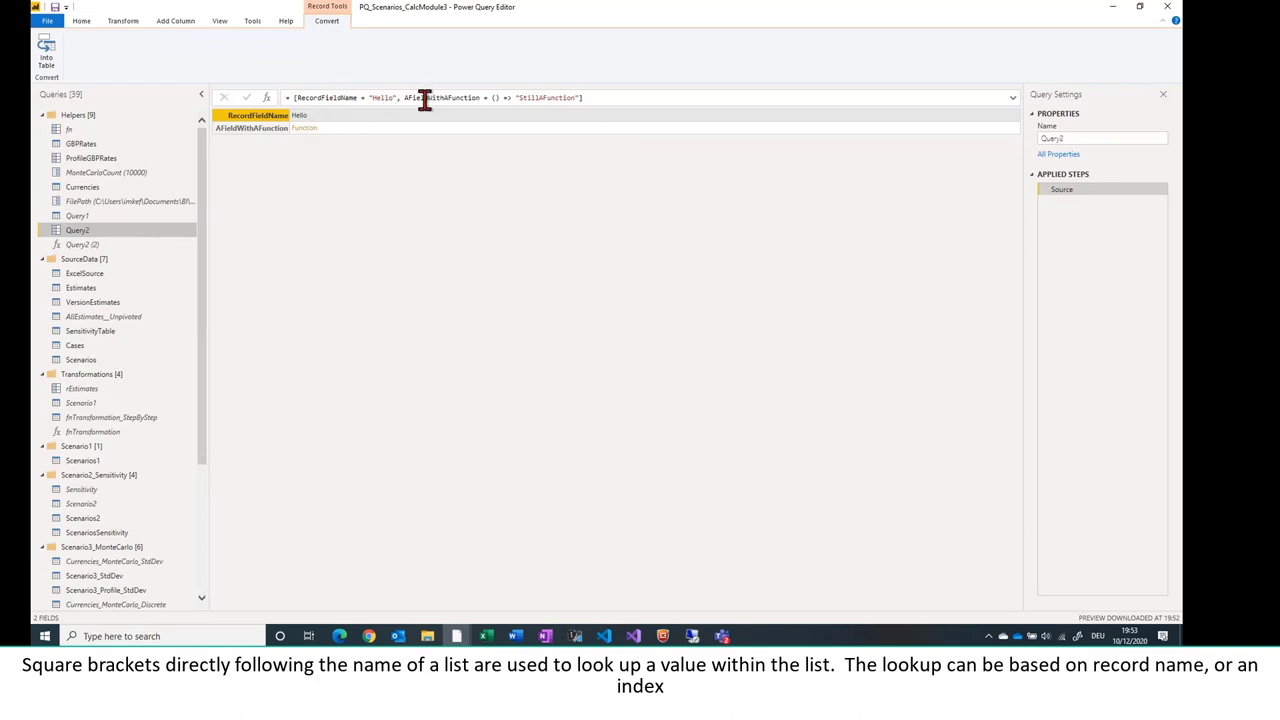
# Put AFieldWithAFunction and the closing bracket of Query2's record on their own lines and save.
pyautogui.click(81, 20)
pyautogui.click(296, 54)
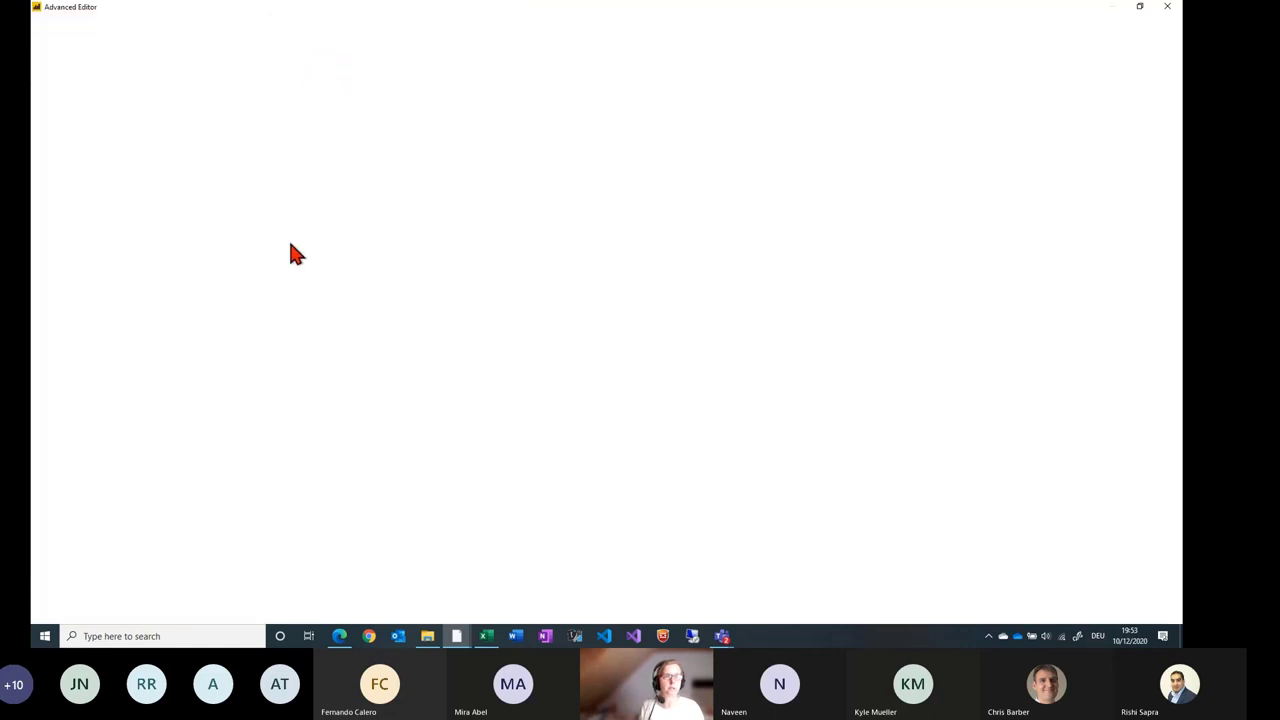
pyautogui.click(235, 75)
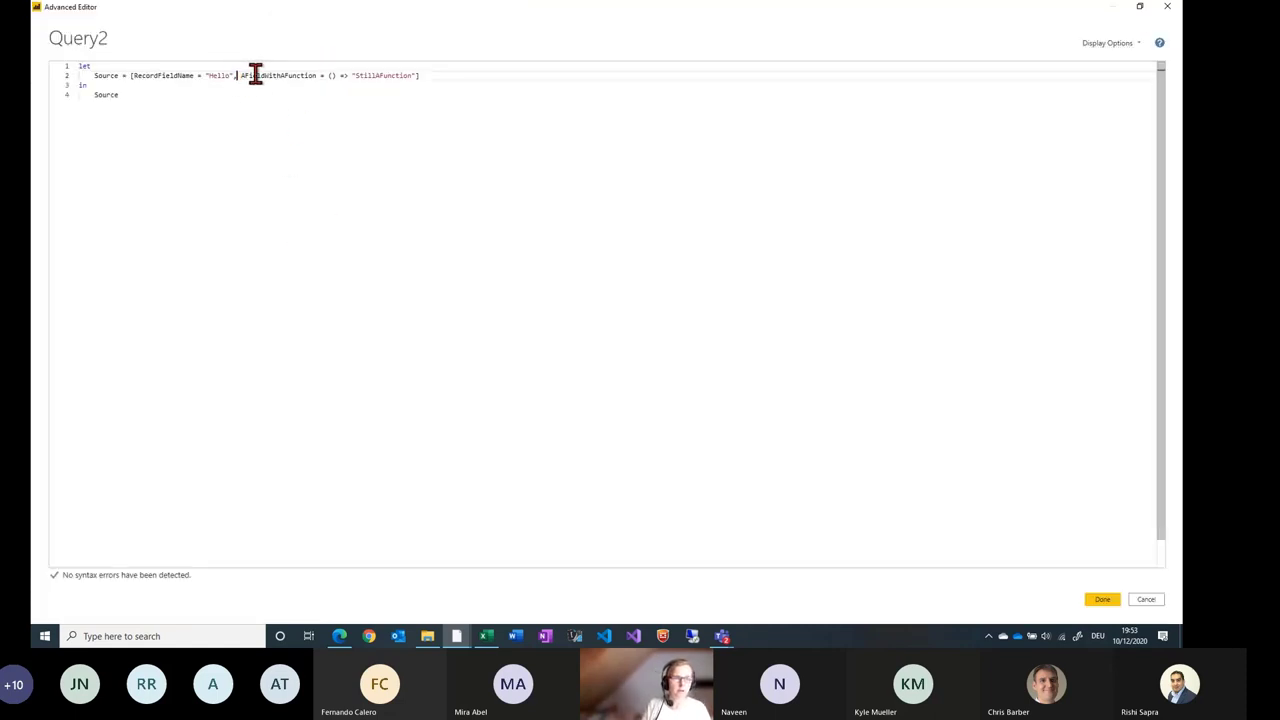
pyautogui.press('Return')
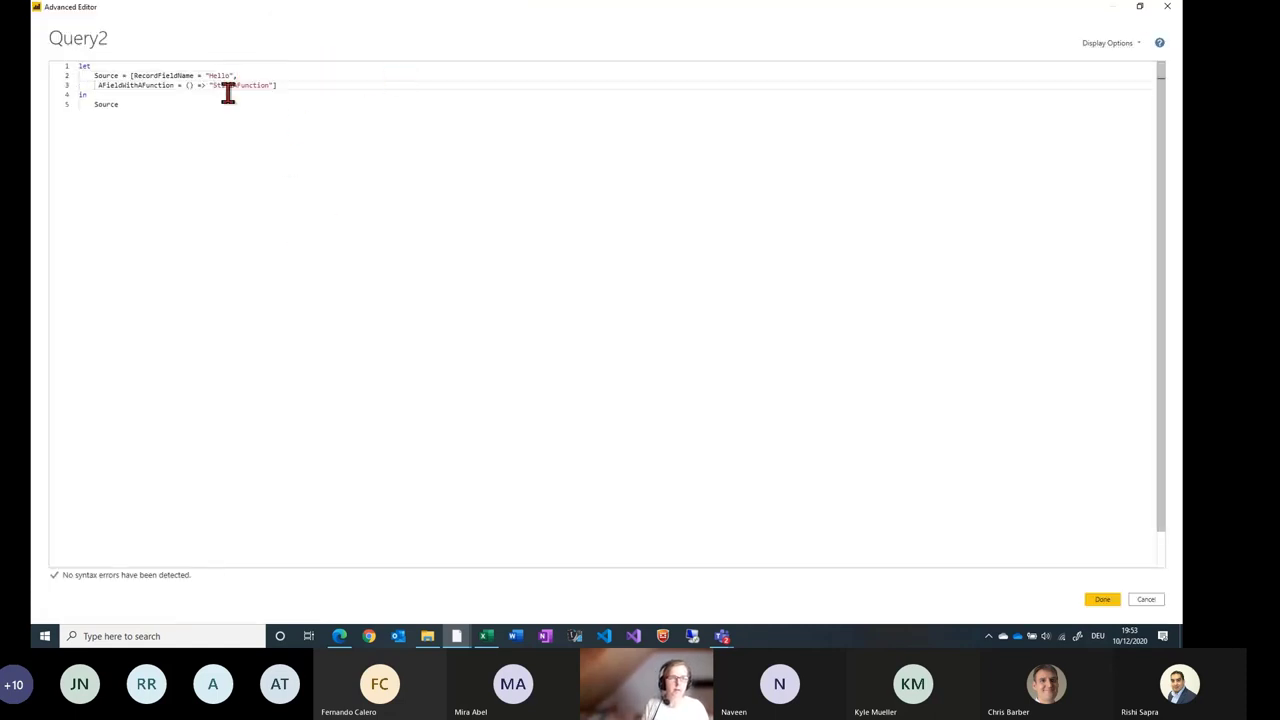
pyautogui.click(272, 85)
pyautogui.press('Return')
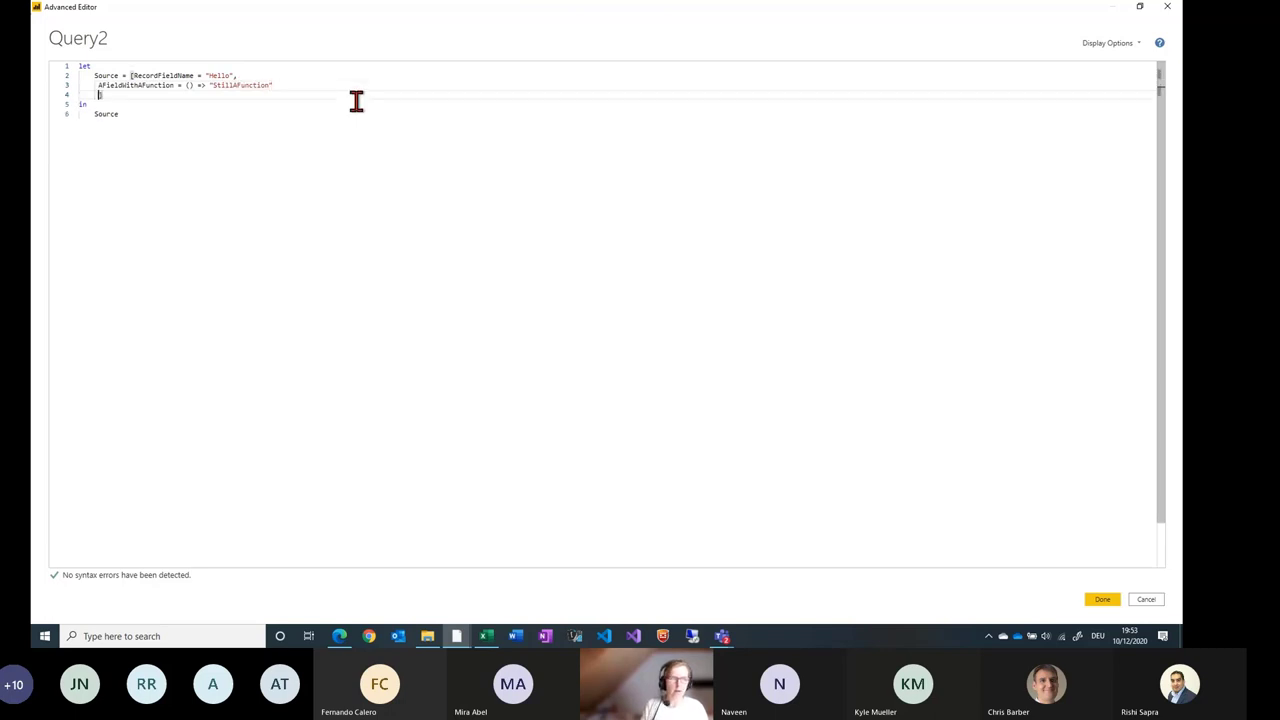
pyautogui.click(1103, 600)
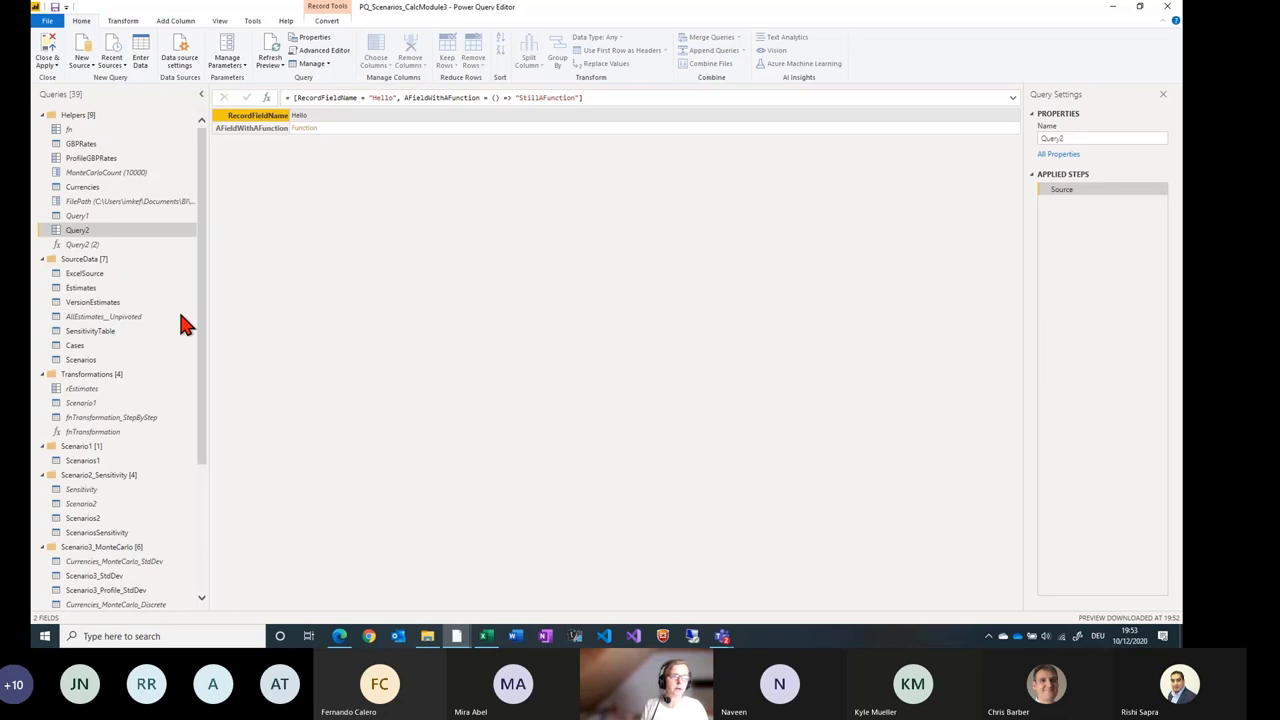
# Review the fn query's M code and its function list, closing without changes.
pyautogui.click(78, 130)
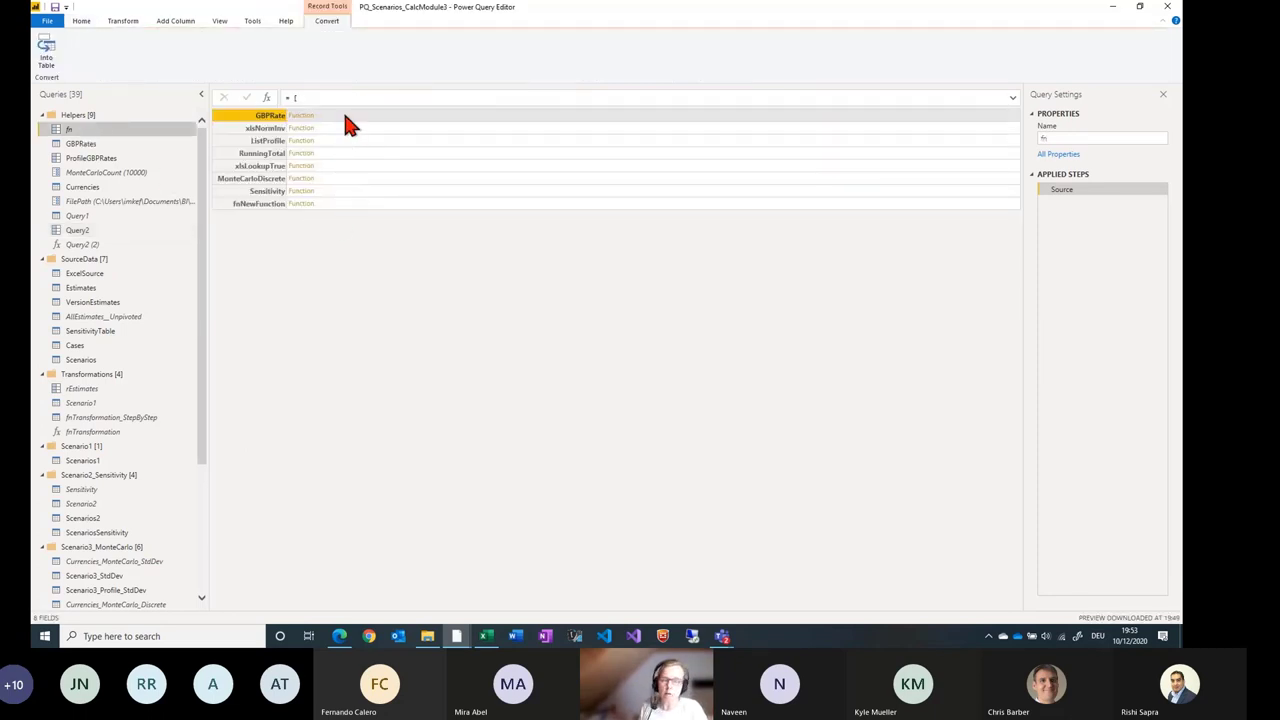
pyautogui.click(82, 22)
pyautogui.click(305, 48)
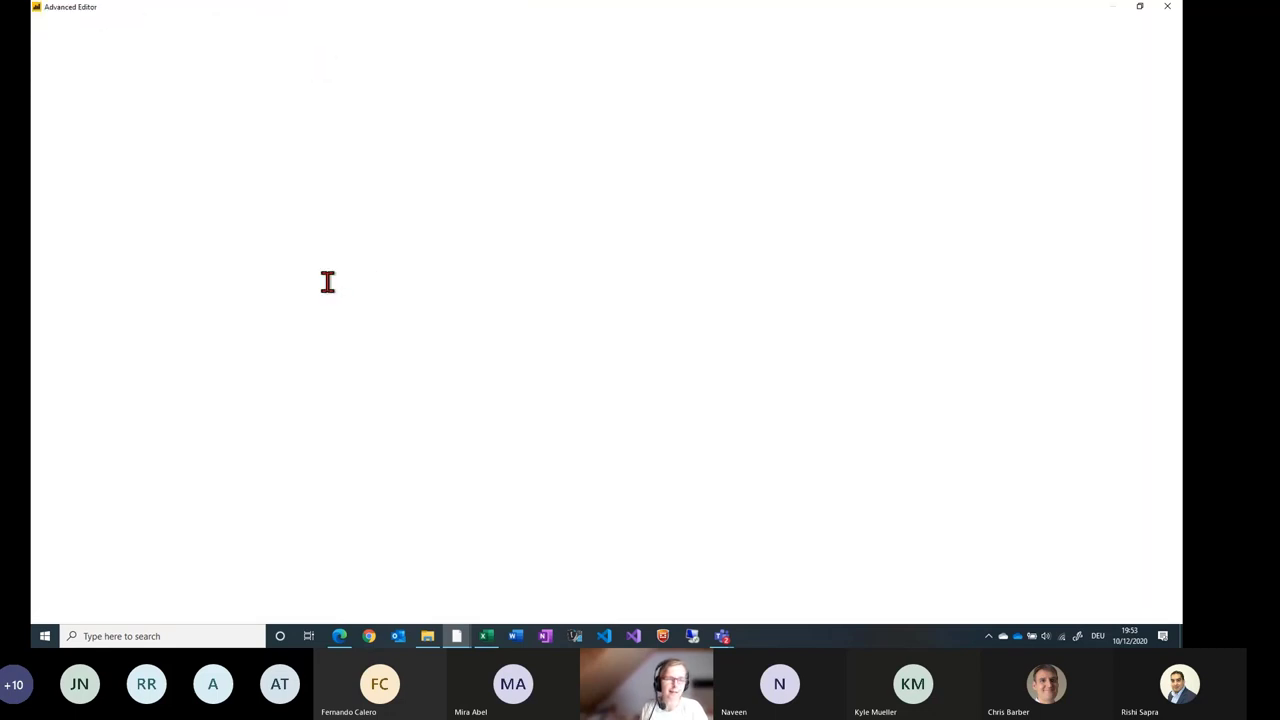
pyautogui.scroll(-20, 326, 280)
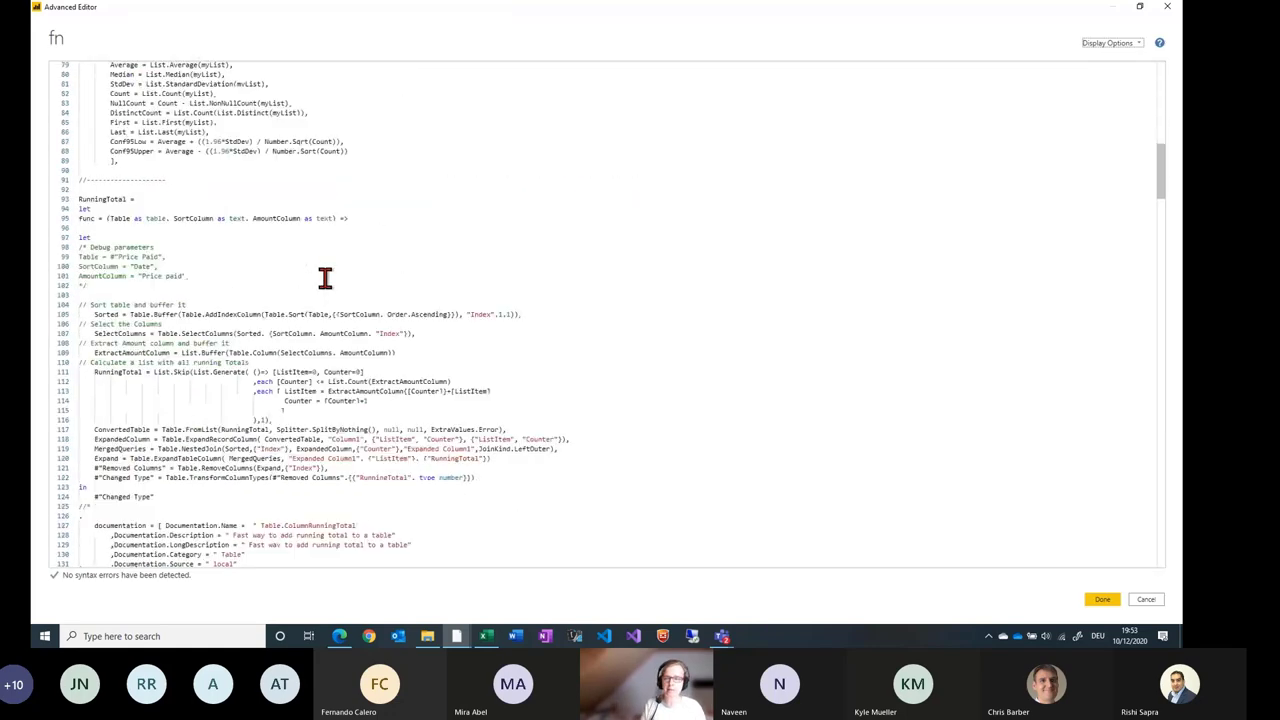
pyautogui.scroll(-20, 325, 278)
pyautogui.click(1146, 599)
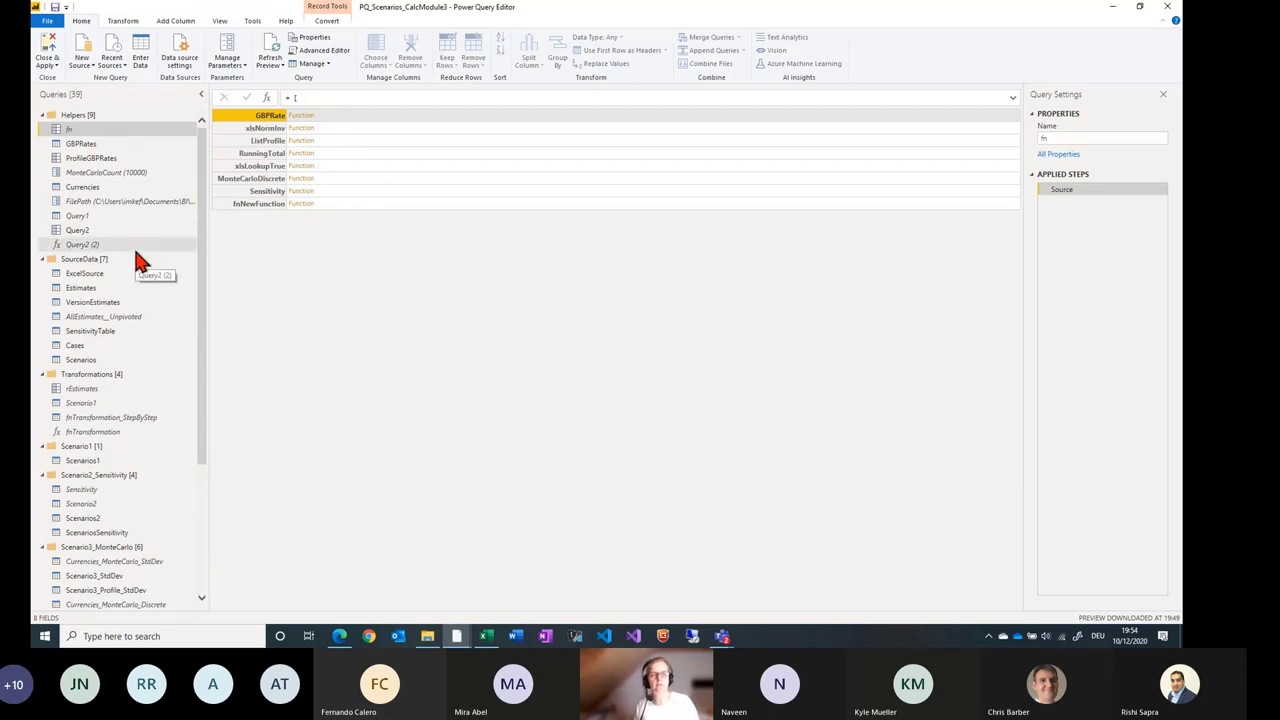
# Open fnTransformation_StepByStep (2) to view its 2-row, 20-column Premium and Standard table.
pyautogui.scroll(-4, 133, 243)
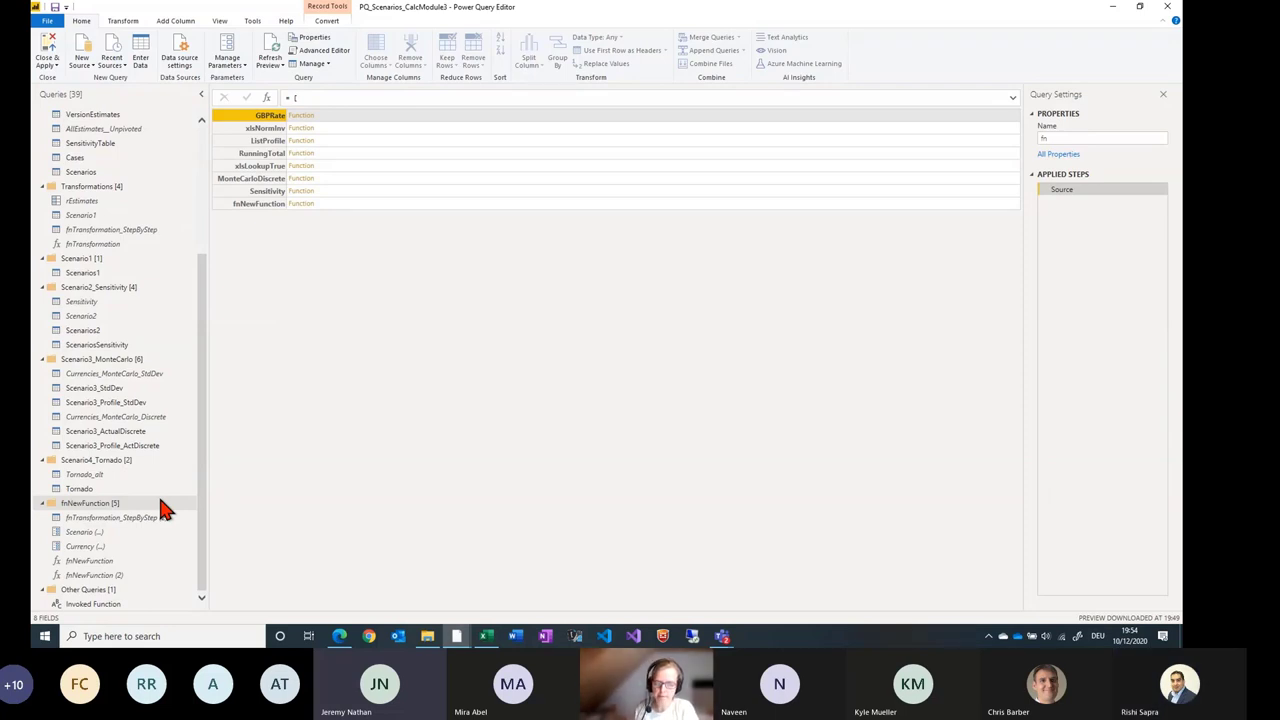
pyautogui.click(717, 636)
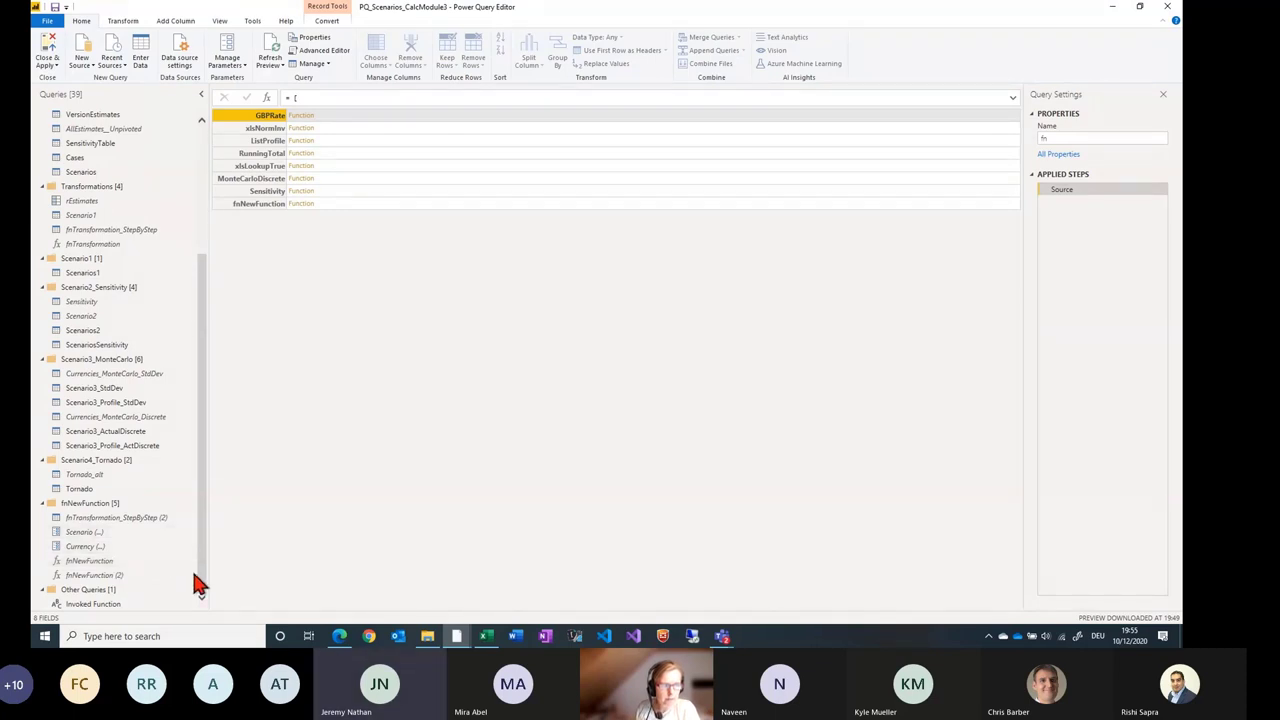
pyautogui.click(138, 522)
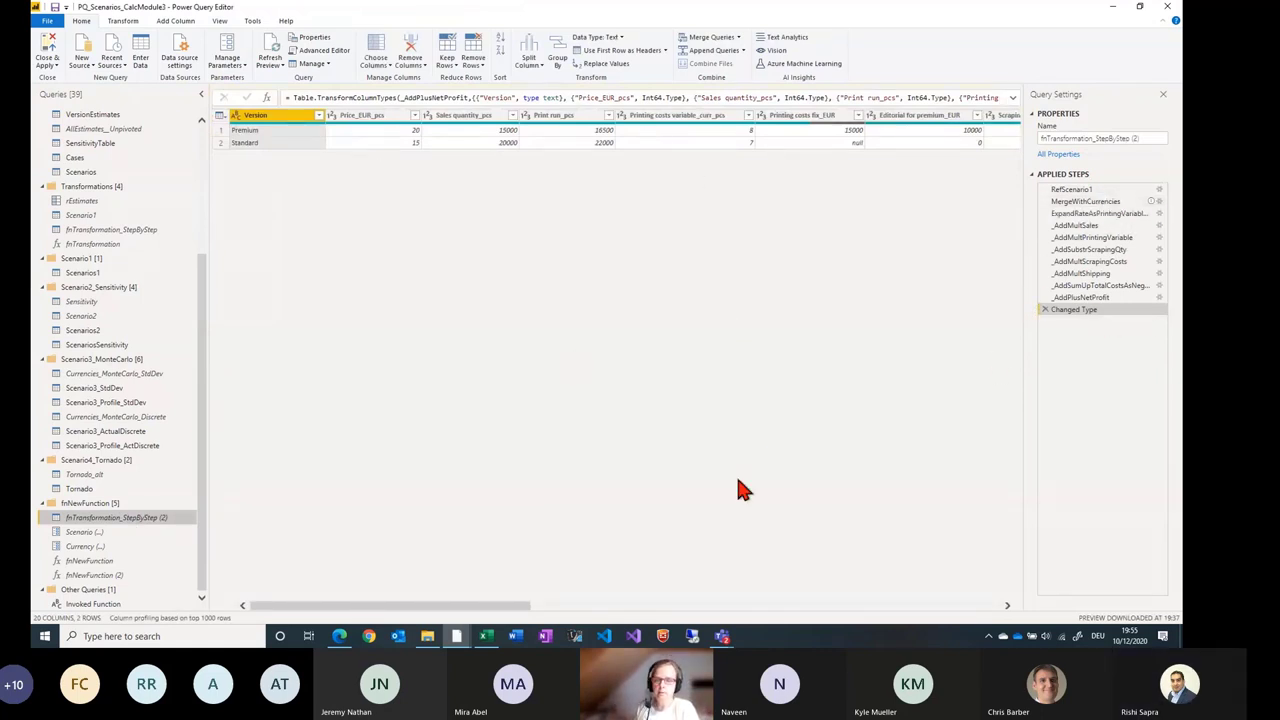
pyautogui.moveTo(446, 605); pyautogui.dragTo(998, 606)
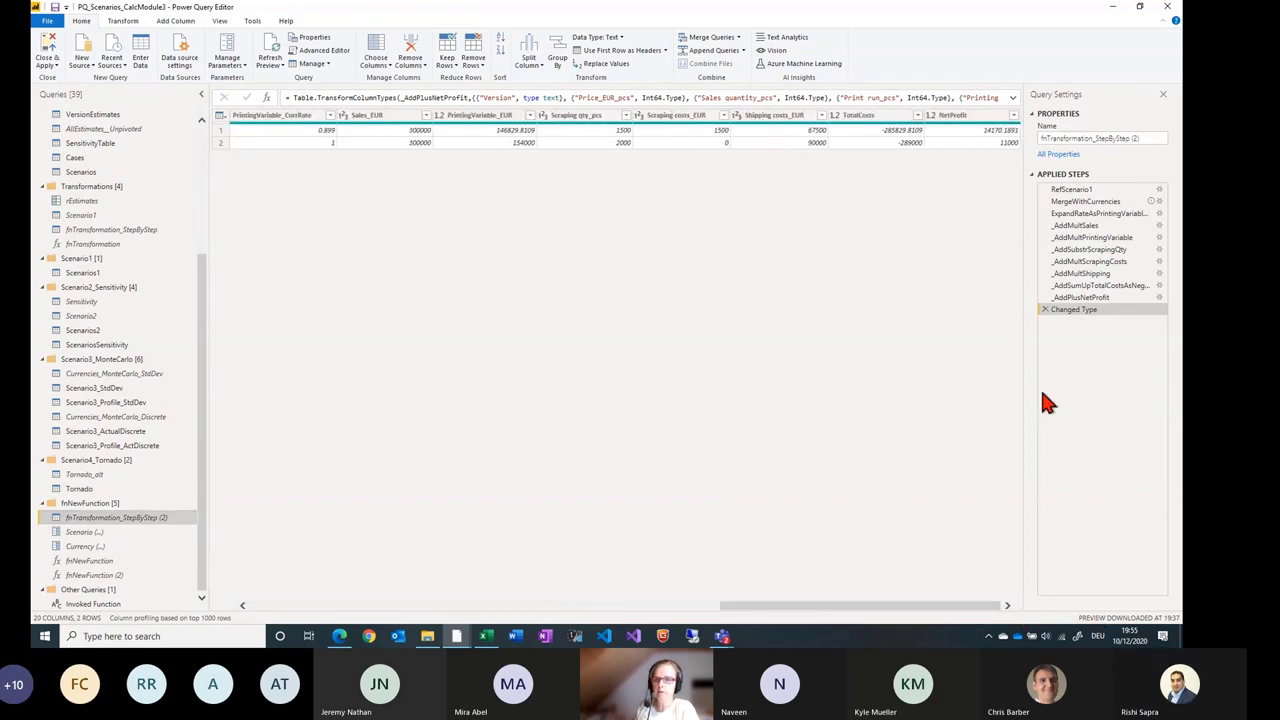
pyautogui.click(966, 121)
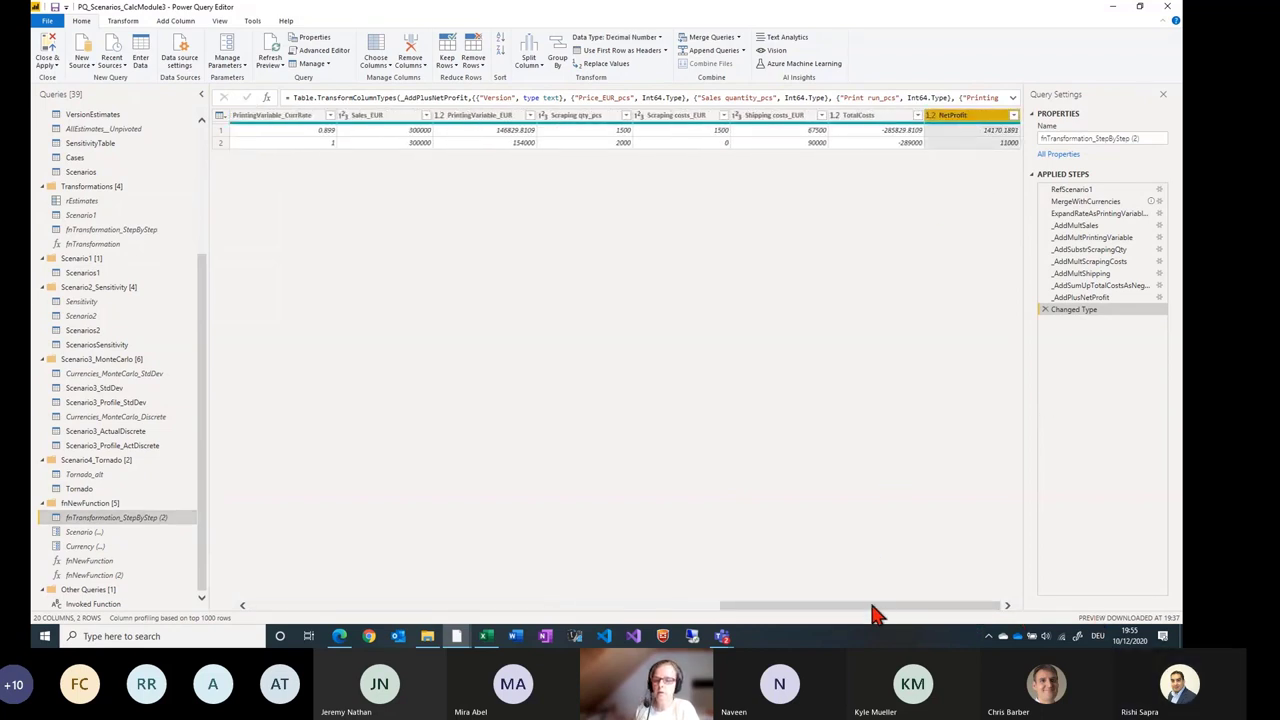
pyautogui.moveTo(872, 612); pyautogui.dragTo(310, 612)
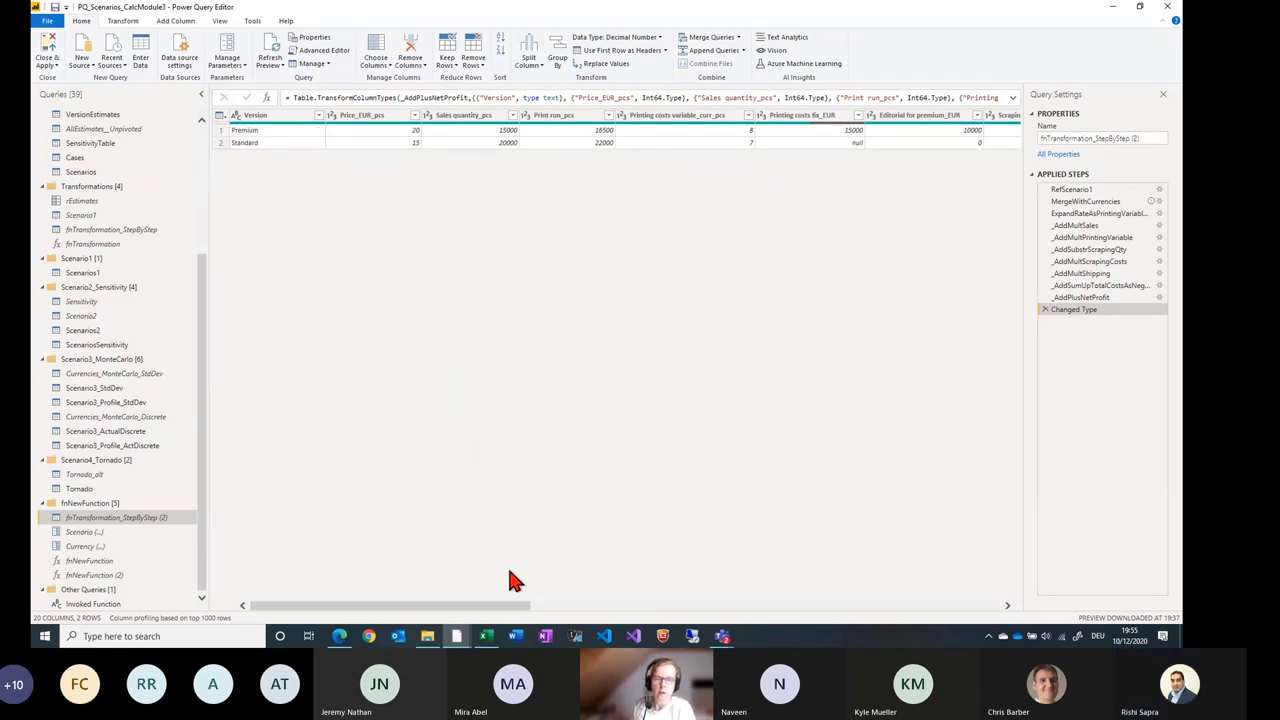
pyautogui.moveTo(520, 606); pyautogui.dragTo(907, 635)
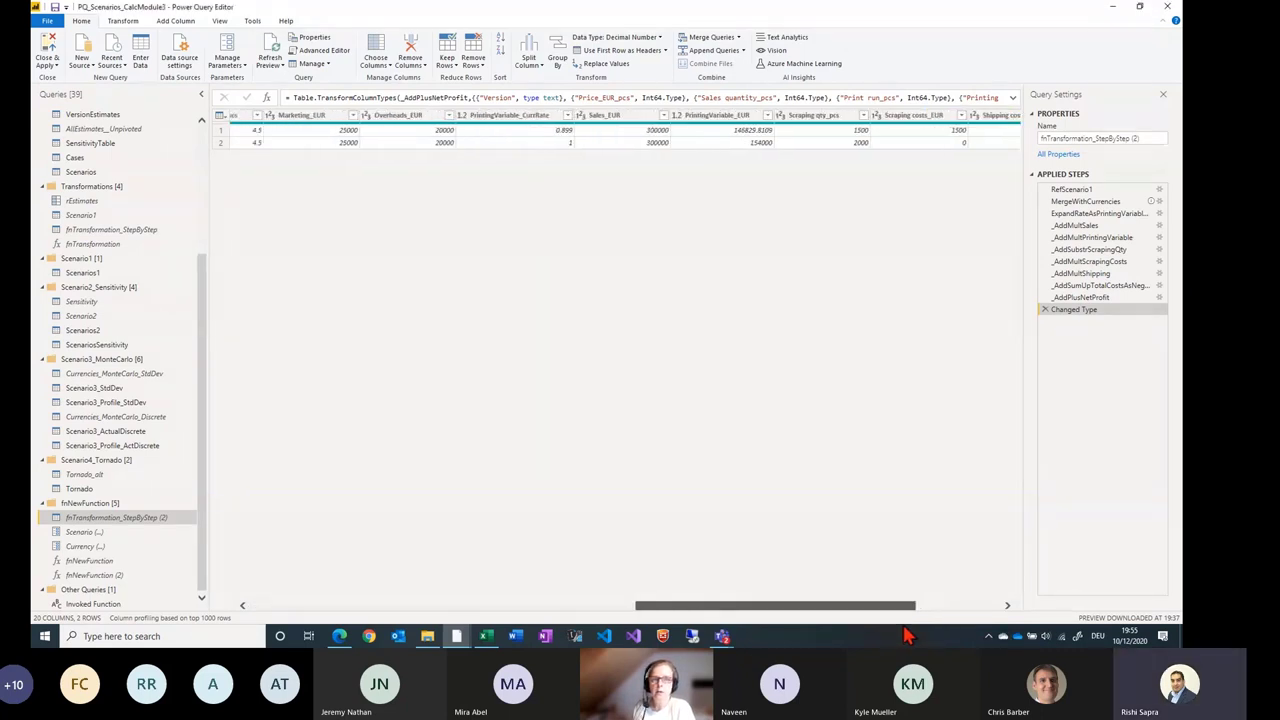
pyautogui.click(519, 143)
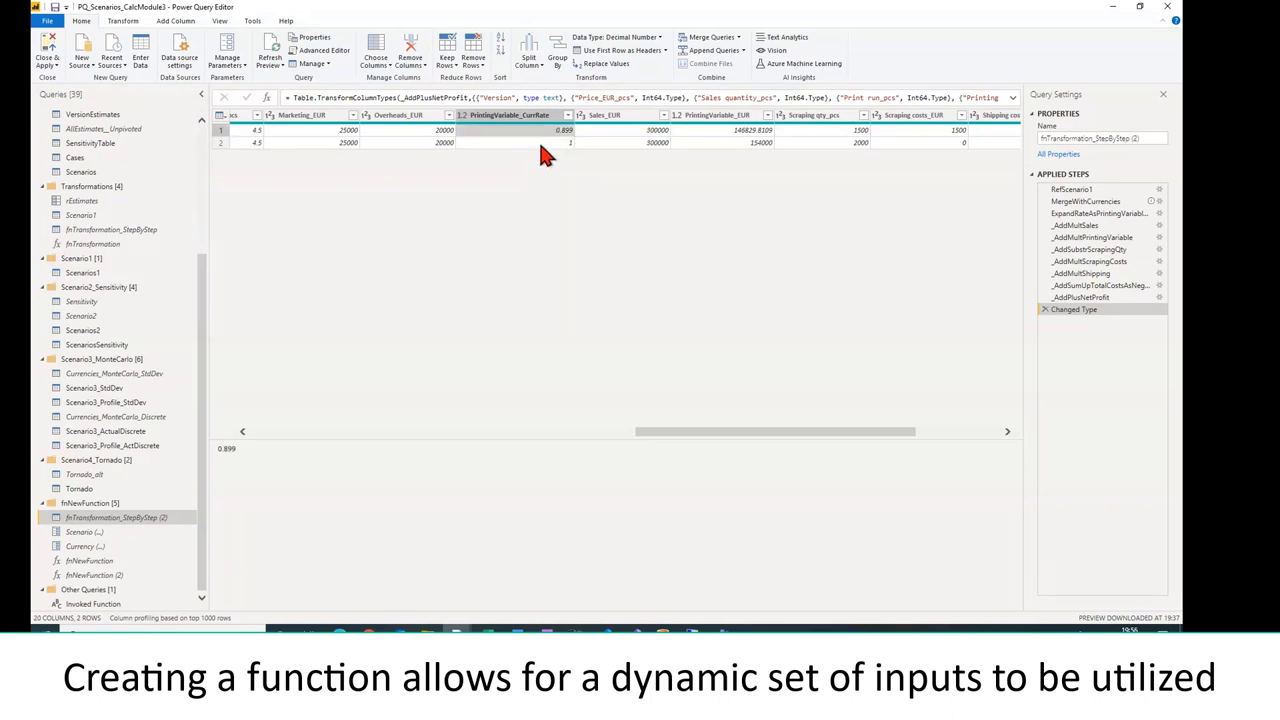
pyautogui.click(541, 140)
pyautogui.click(541, 131)
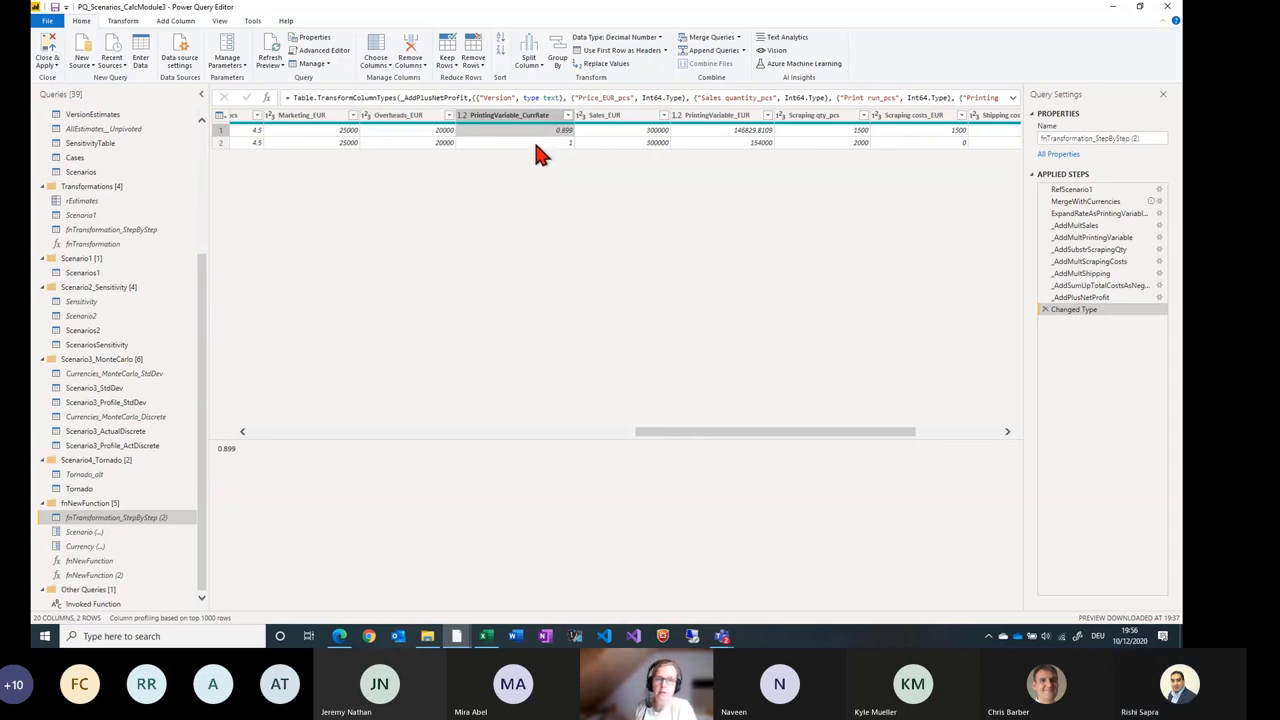
pyautogui.click(1078, 190)
pyautogui.click(1091, 204)
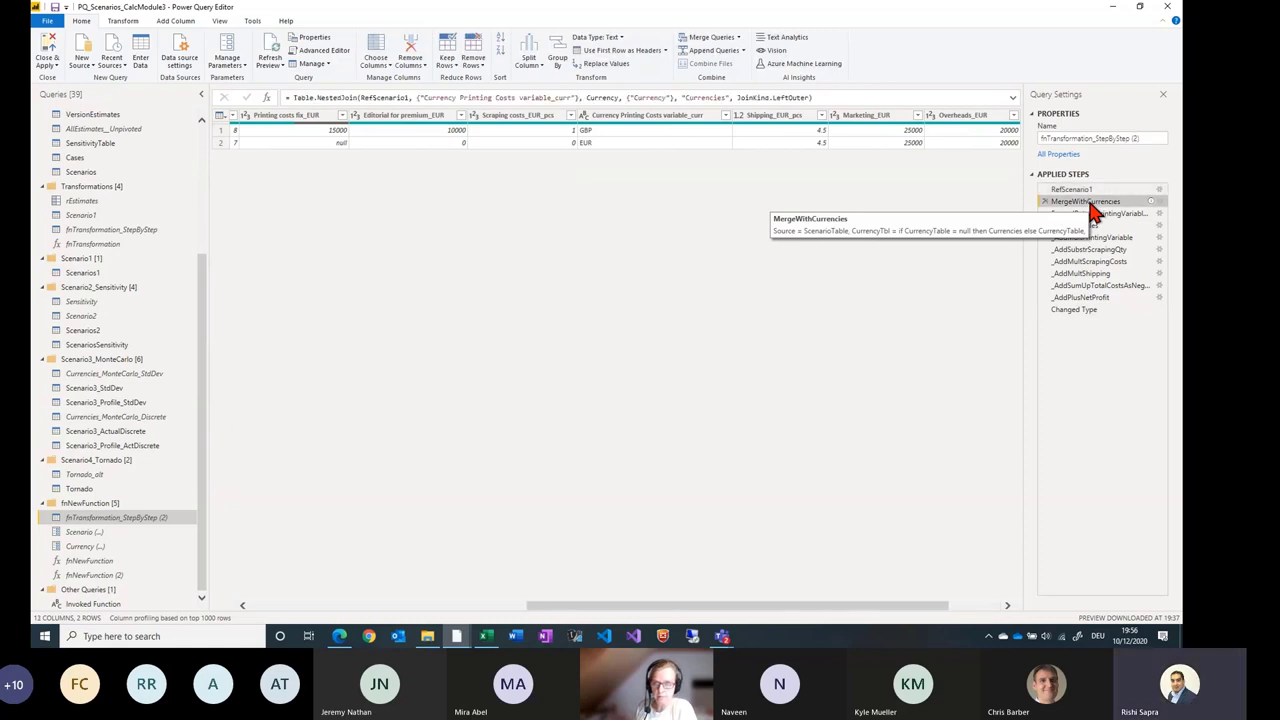
pyautogui.click(1090, 309)
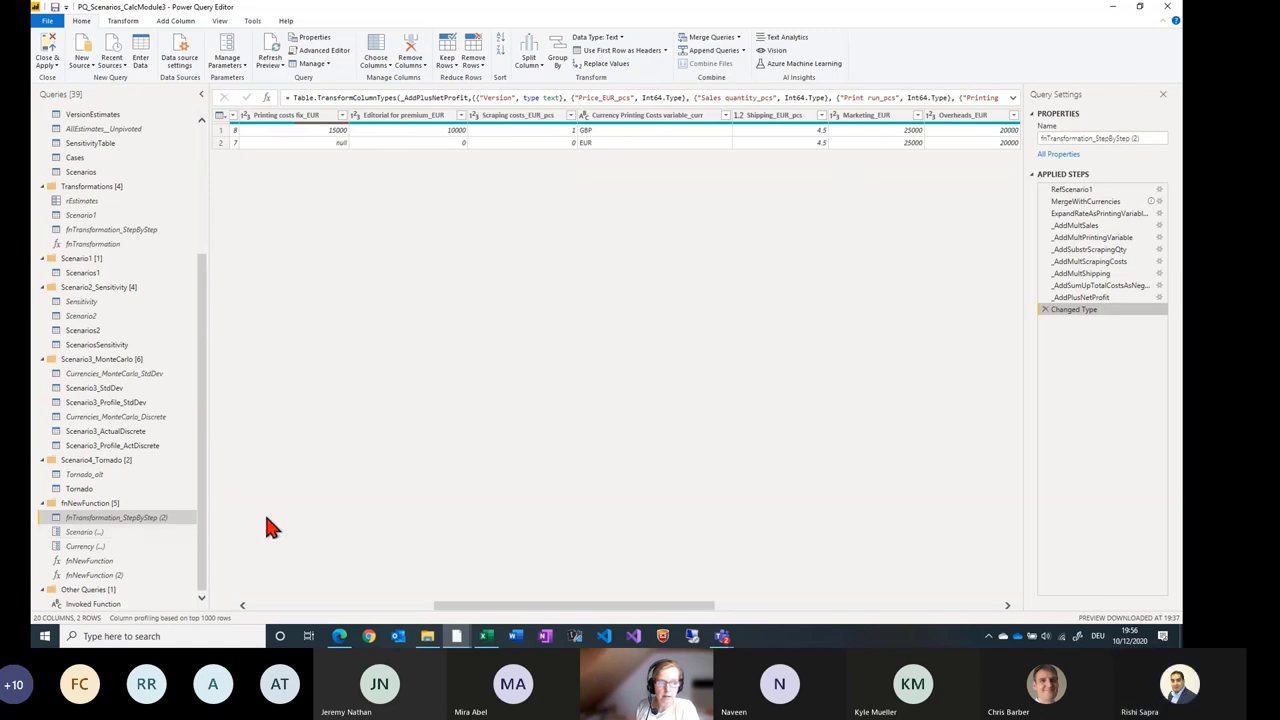
# Rename fnNewFunction (2)'s parameters to ScenarioNoParameter and CurrencyNoParameter.
pyautogui.click(141, 575)
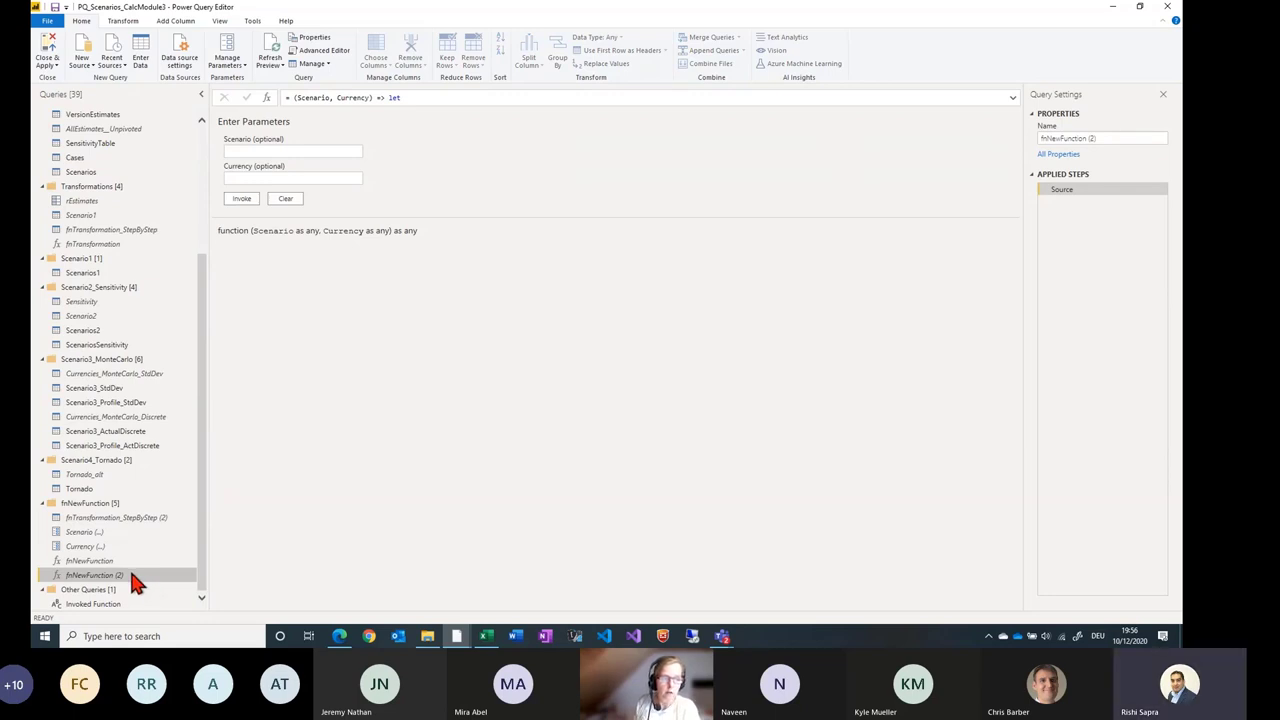
pyautogui.click(310, 51)
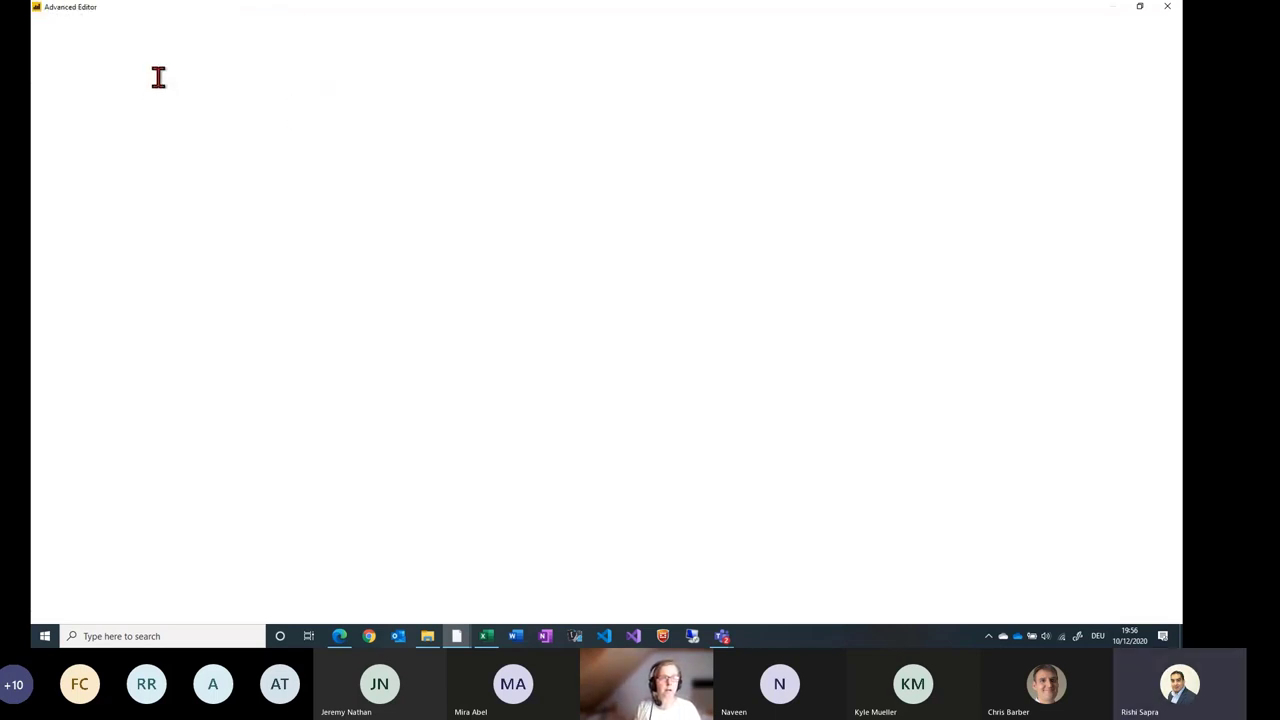
pyautogui.click(172, 76)
pyautogui.write('Nr')
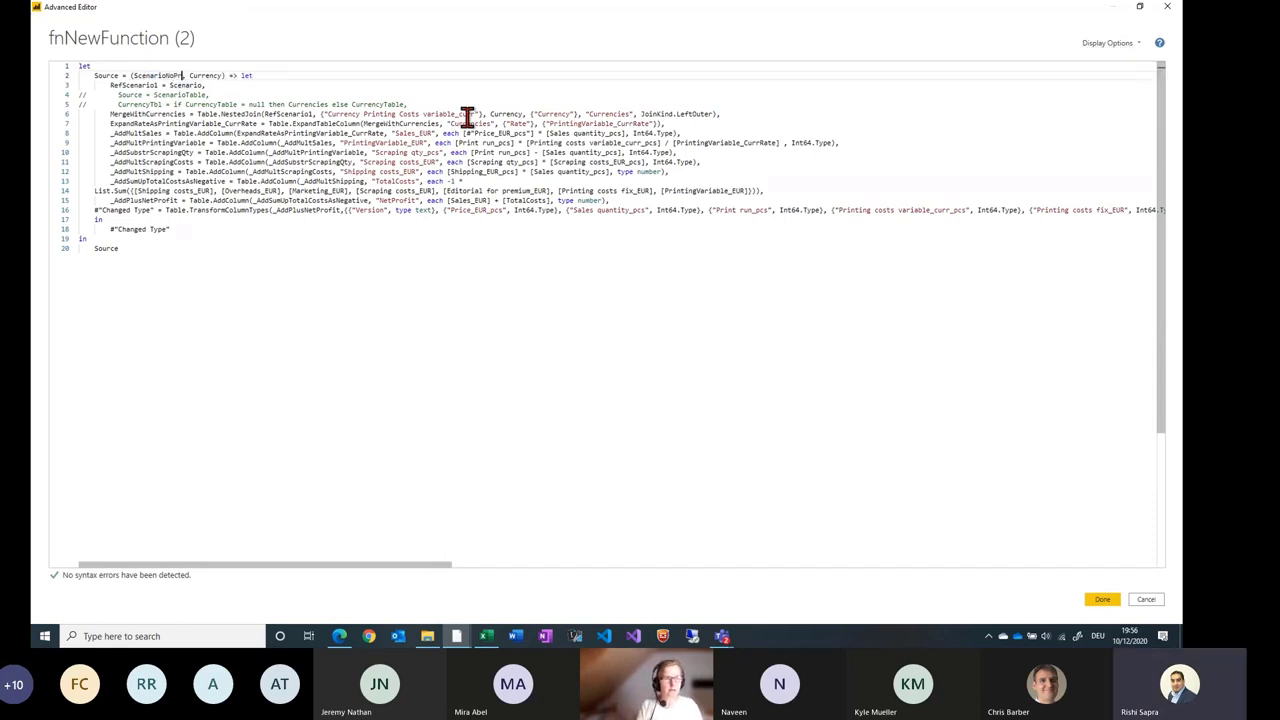
pyautogui.write('Parameter')
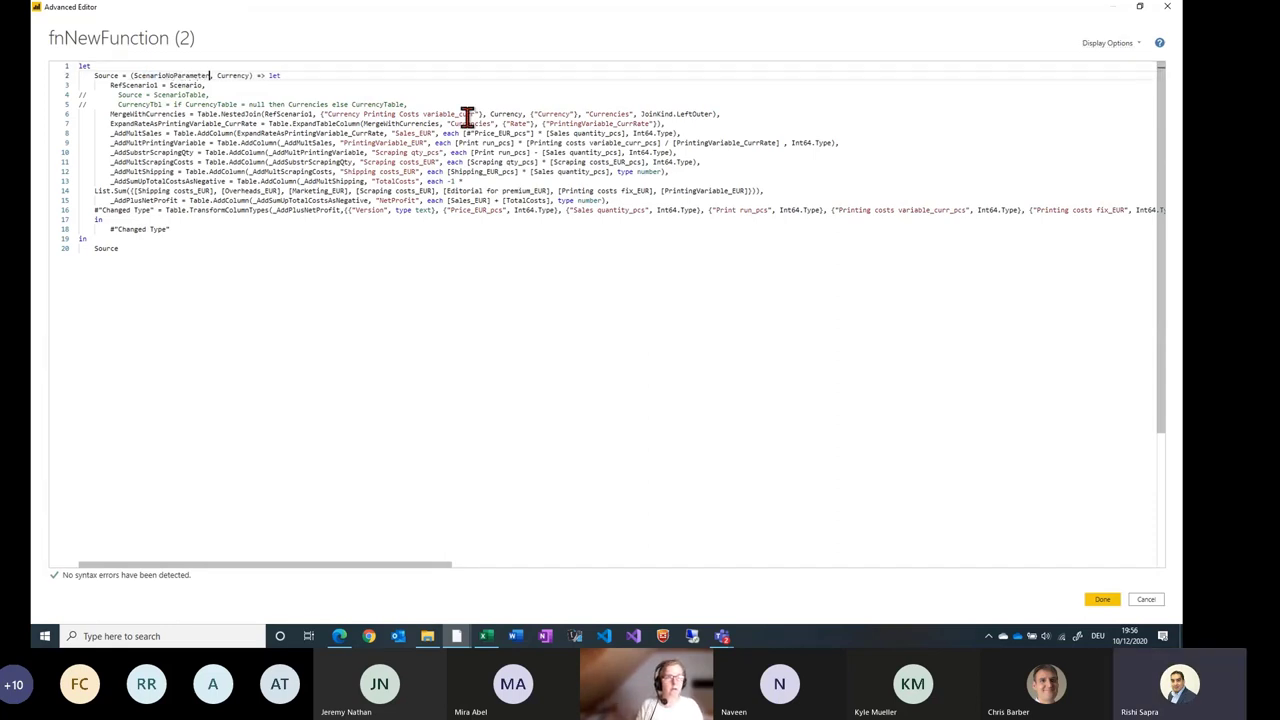
pyautogui.click(251, 77)
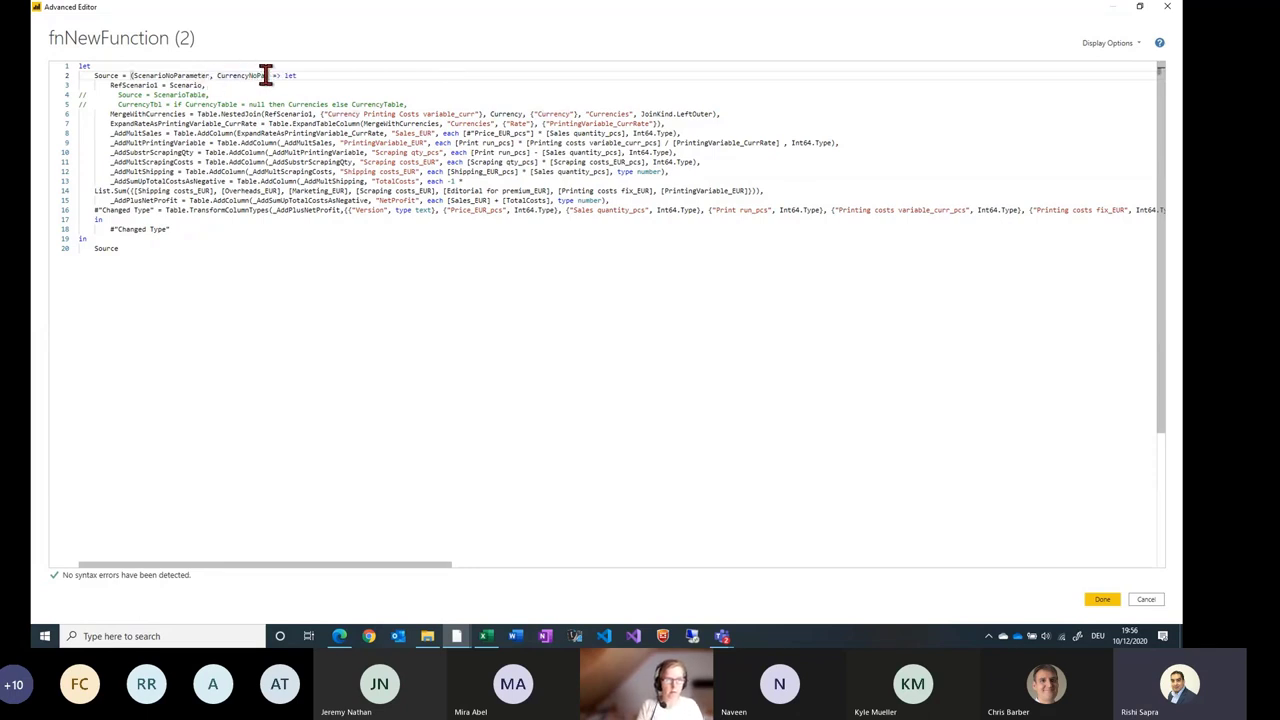
pyautogui.write('NoParameter')
# Replace the Currency reference in the merge step with CurrencyNoParameter.
pyautogui.doubleClick(265, 75)
pyautogui.hotkey('ctrl', 'c')
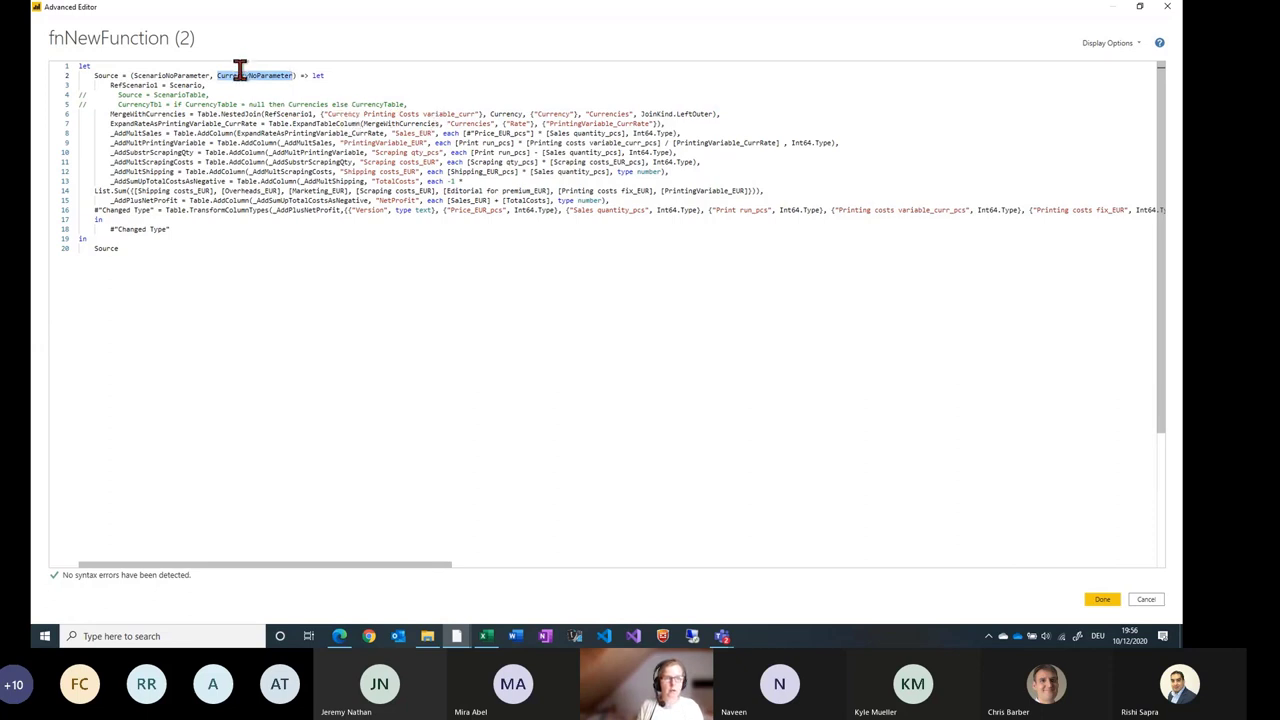
pyautogui.click(510, 113)
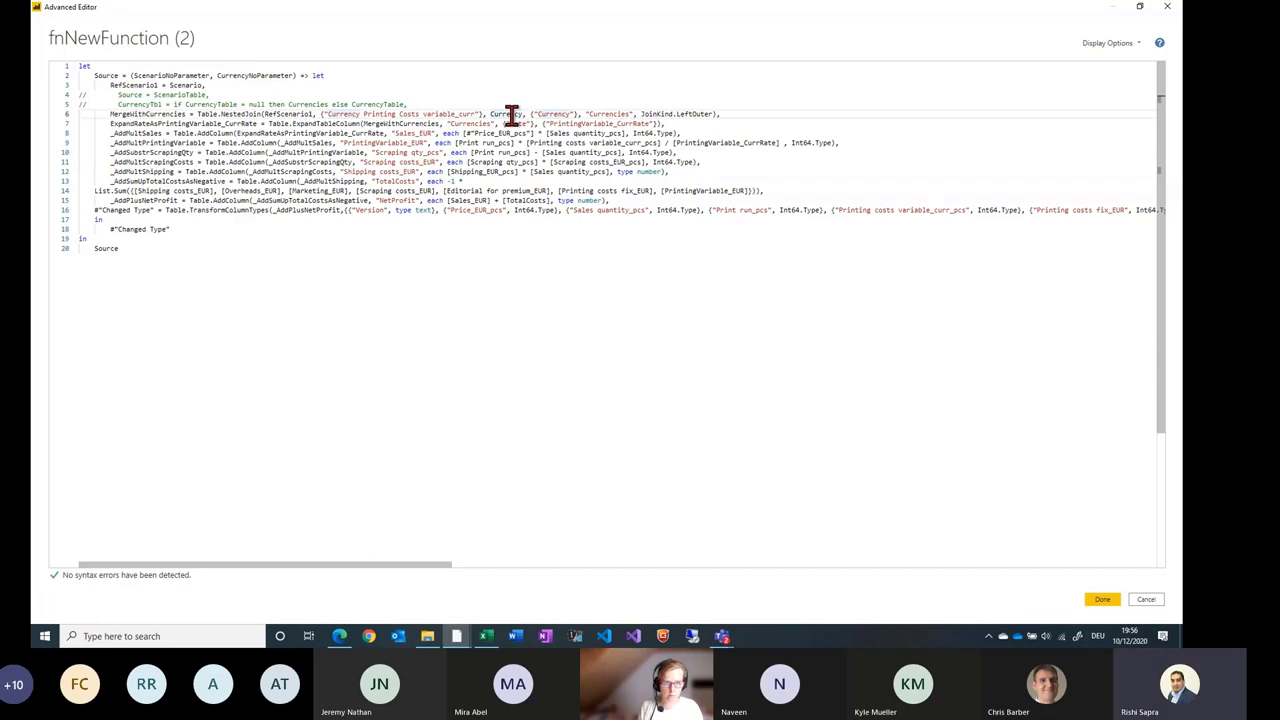
pyautogui.hotkey('ctrl', 'v')
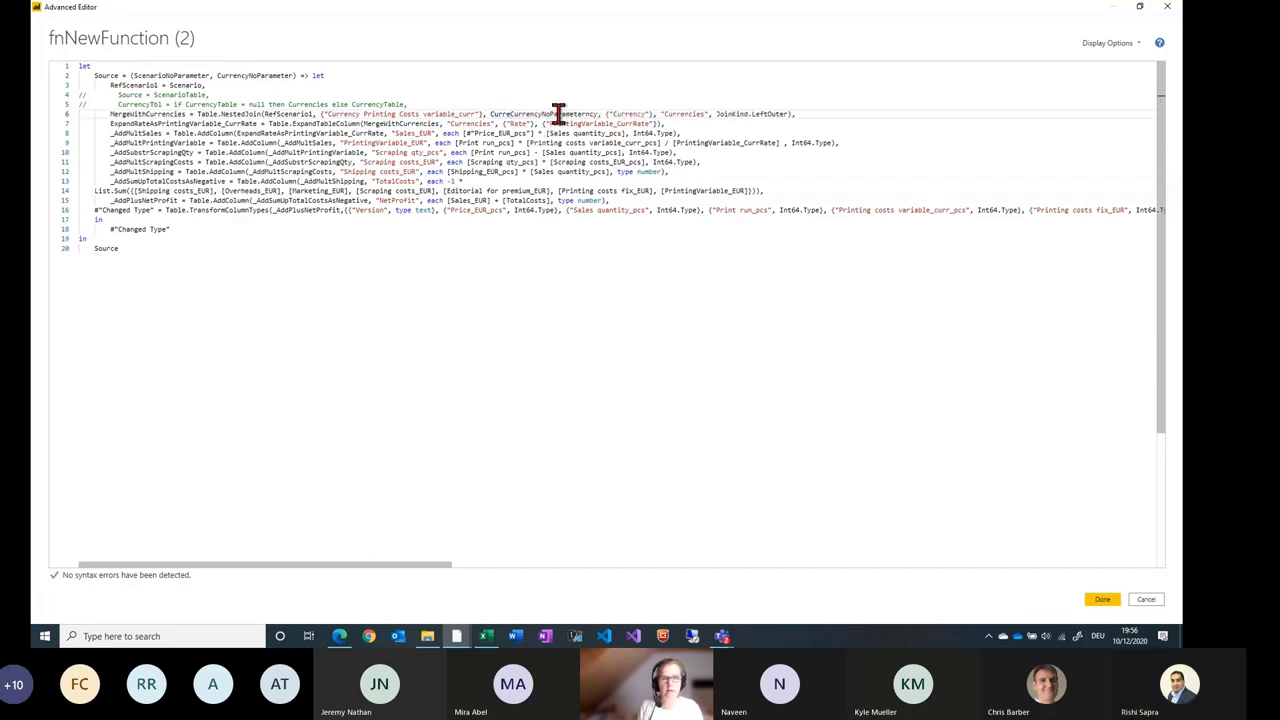
pyautogui.doubleClick(558, 113)
pyautogui.hotkey('ctrl', 'v')
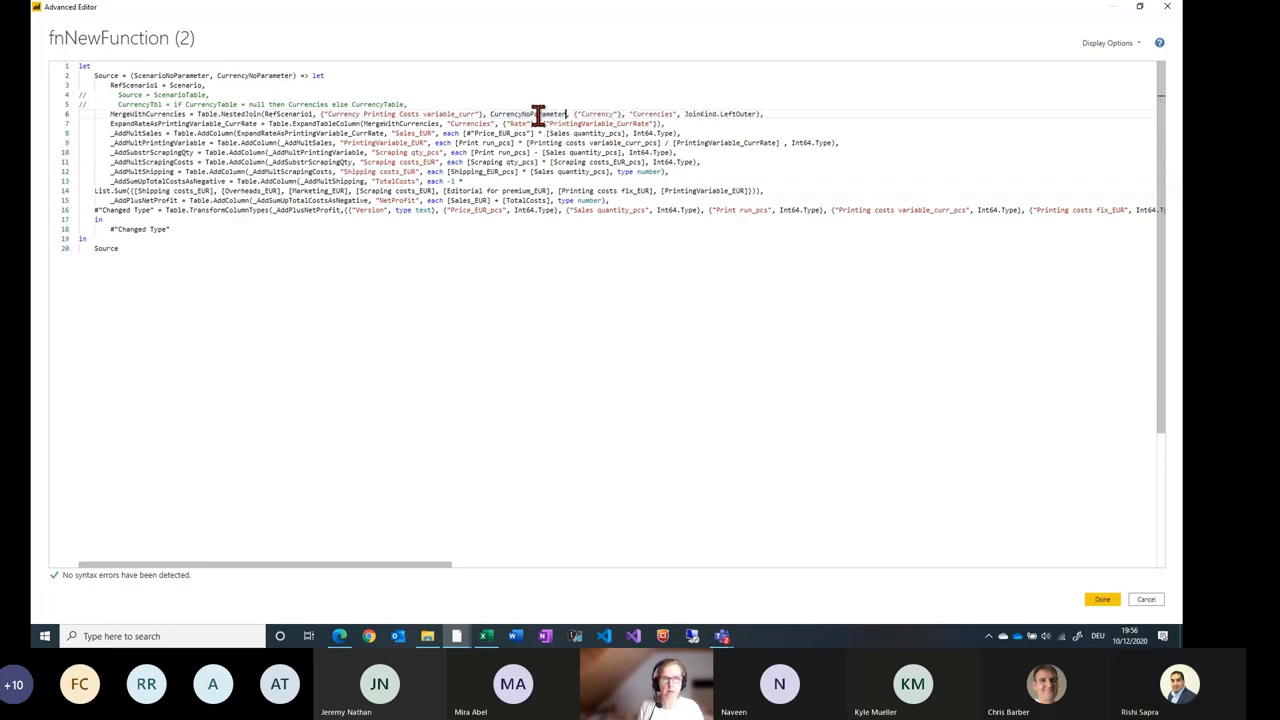
# Replace Scenario on line 3 with ScenarioNoParameter and apply the edited code.
pyautogui.doubleClick(180, 76)
pyautogui.hotkey('ctrl', 'c')
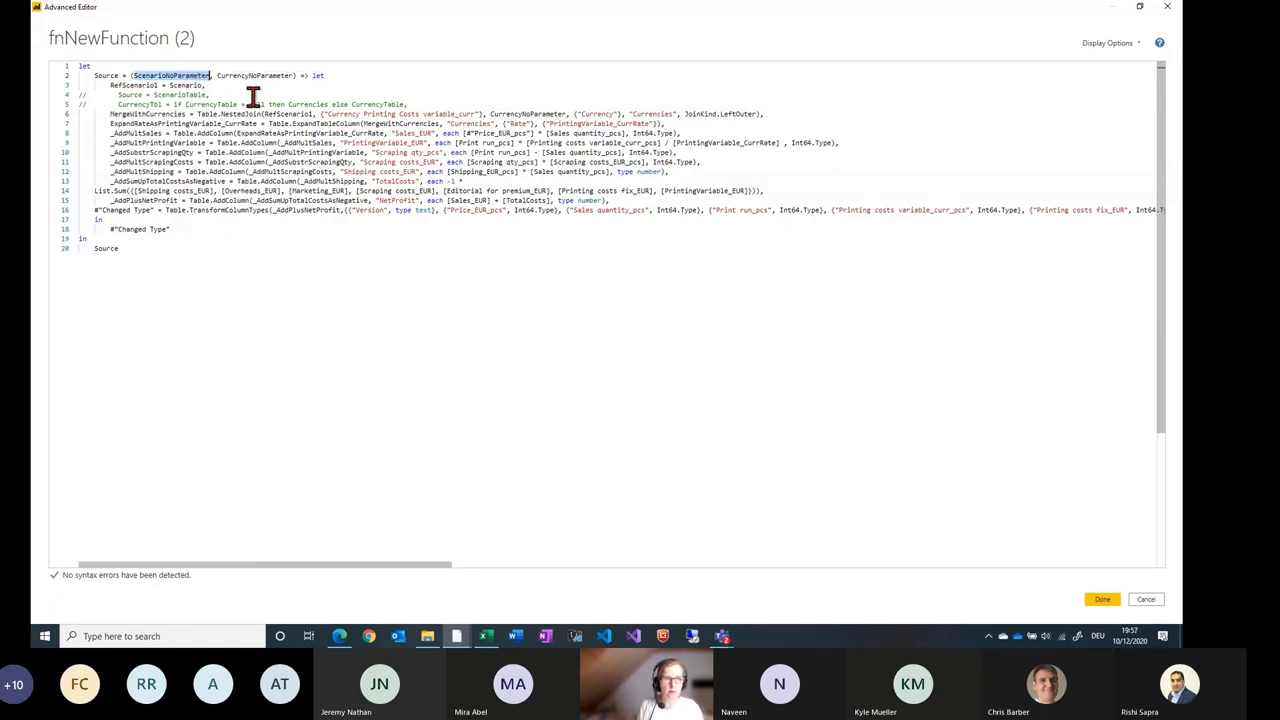
pyautogui.doubleClick(180, 85)
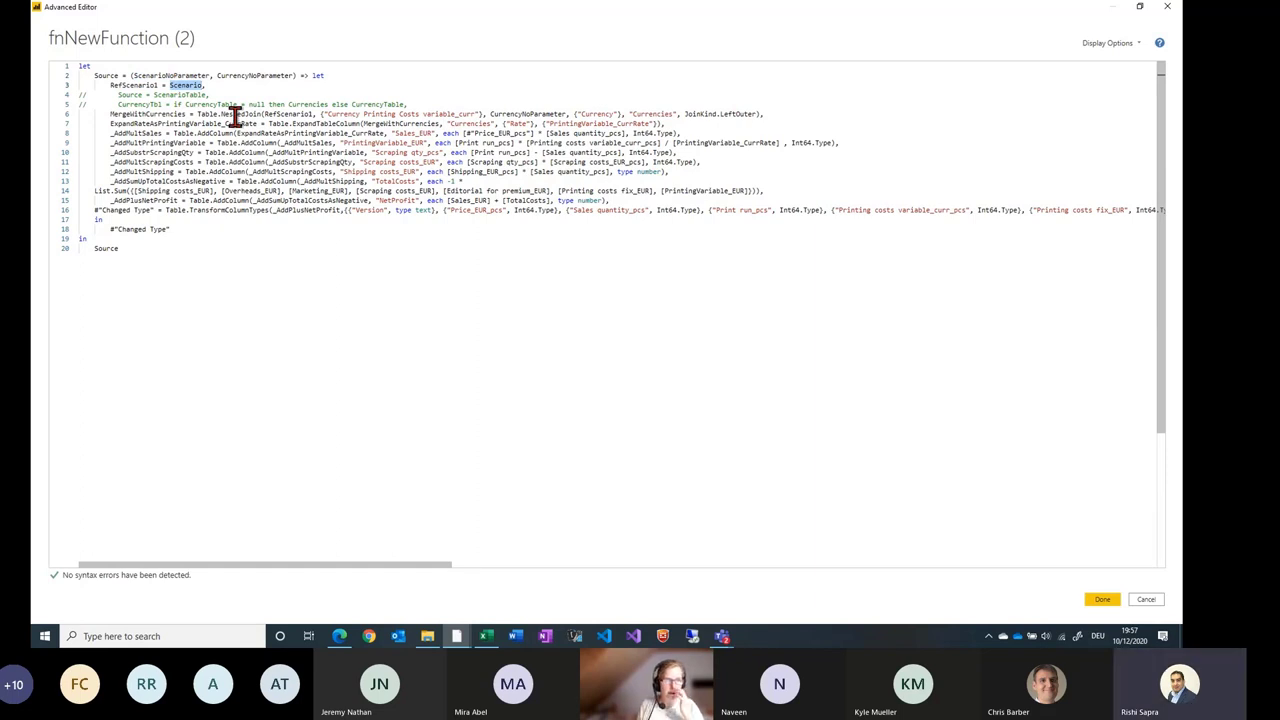
pyautogui.hotkey('ctrl', 'v')
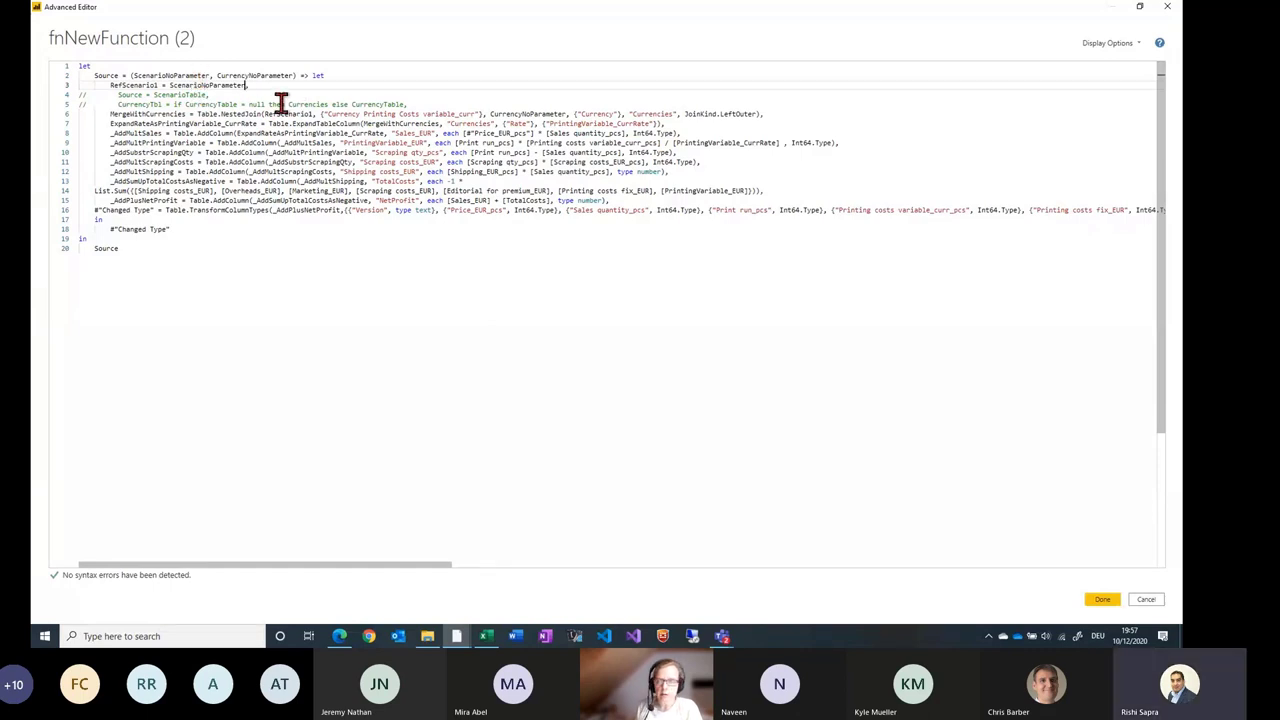
pyautogui.click(1101, 599)
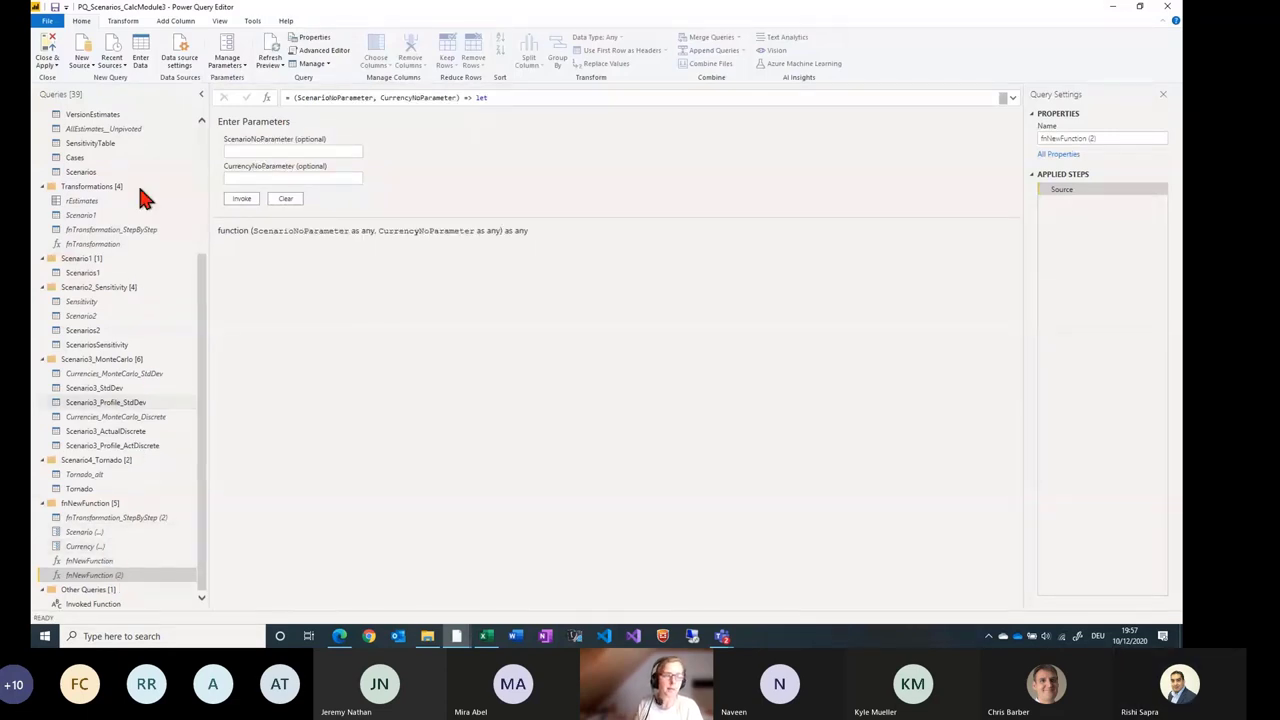
# Check the Scenario parameter's value, then try viewing fnNewFunction's code and cancel the edit warning.
pyautogui.click(84, 533)
pyautogui.click(84, 545)
pyautogui.click(84, 534)
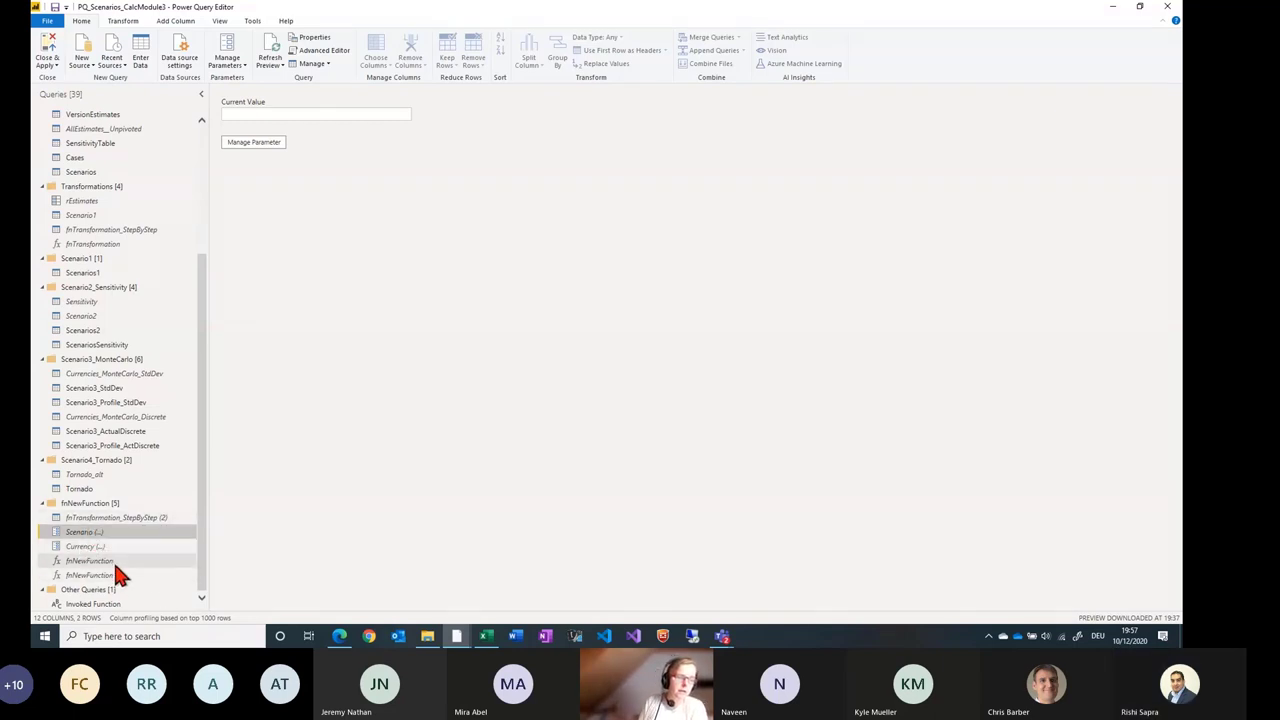
pyautogui.click(117, 562)
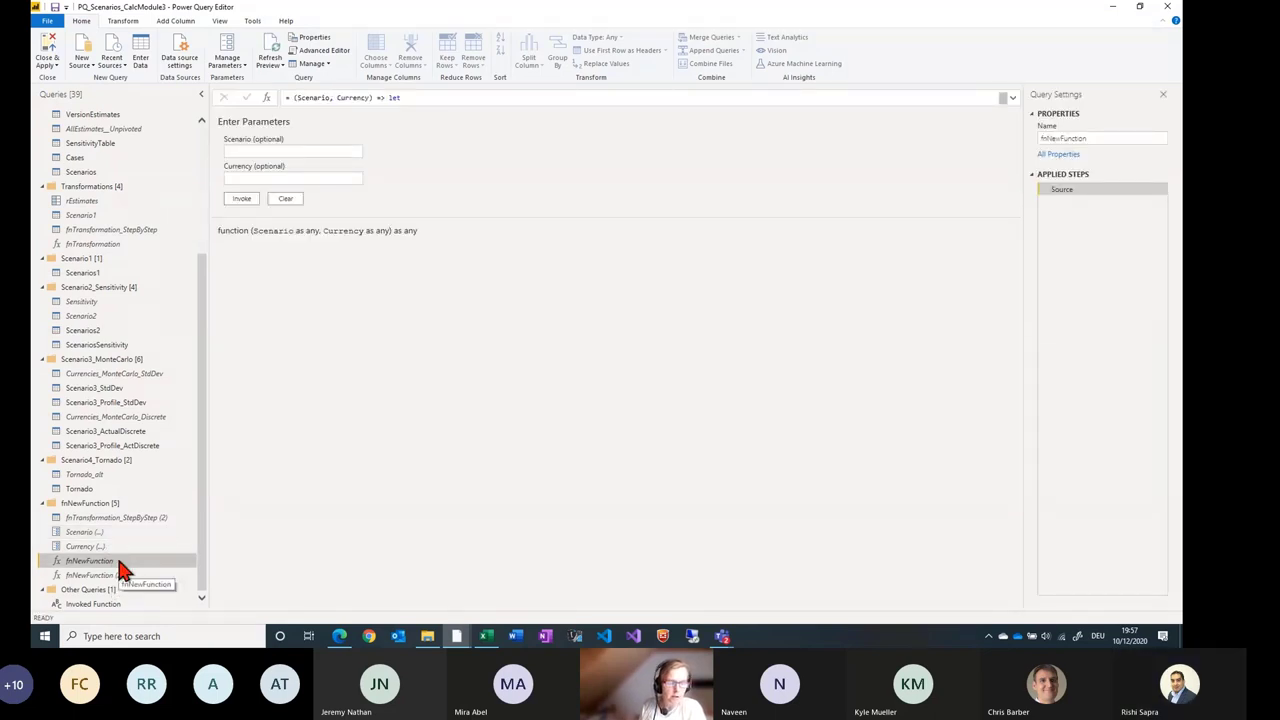
pyautogui.rightClick(117, 558)
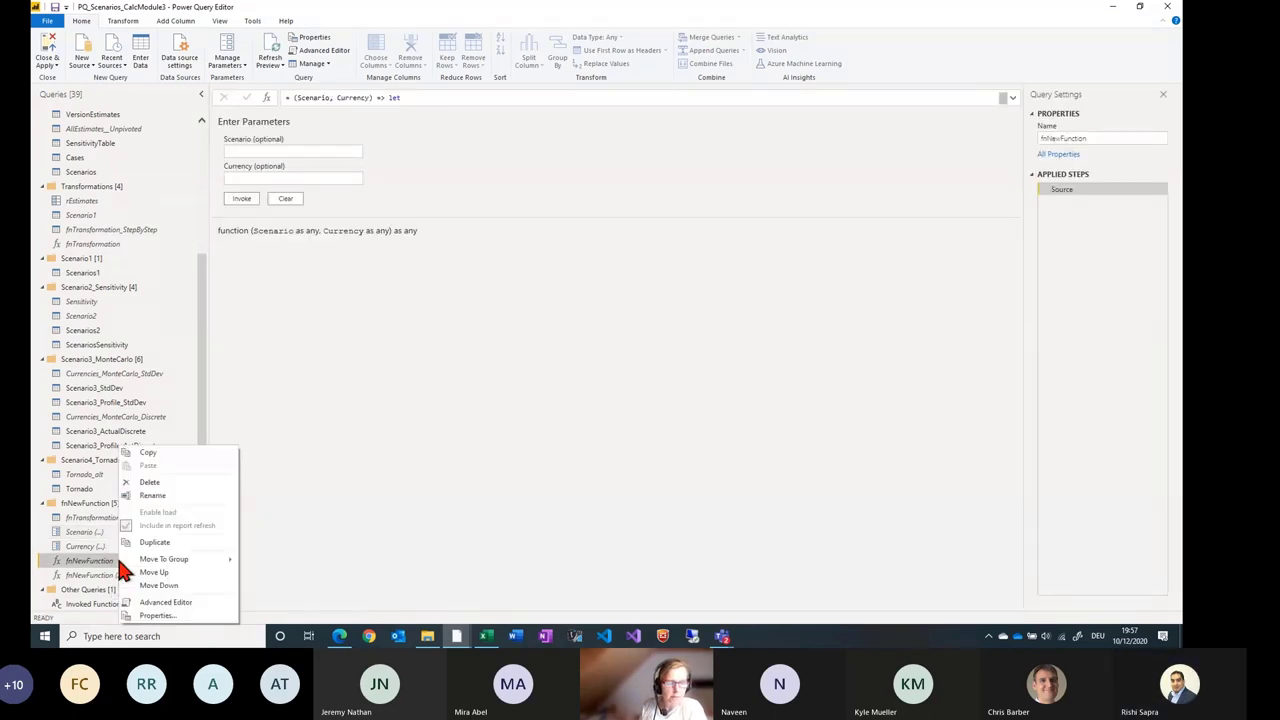
pyautogui.click(326, 52)
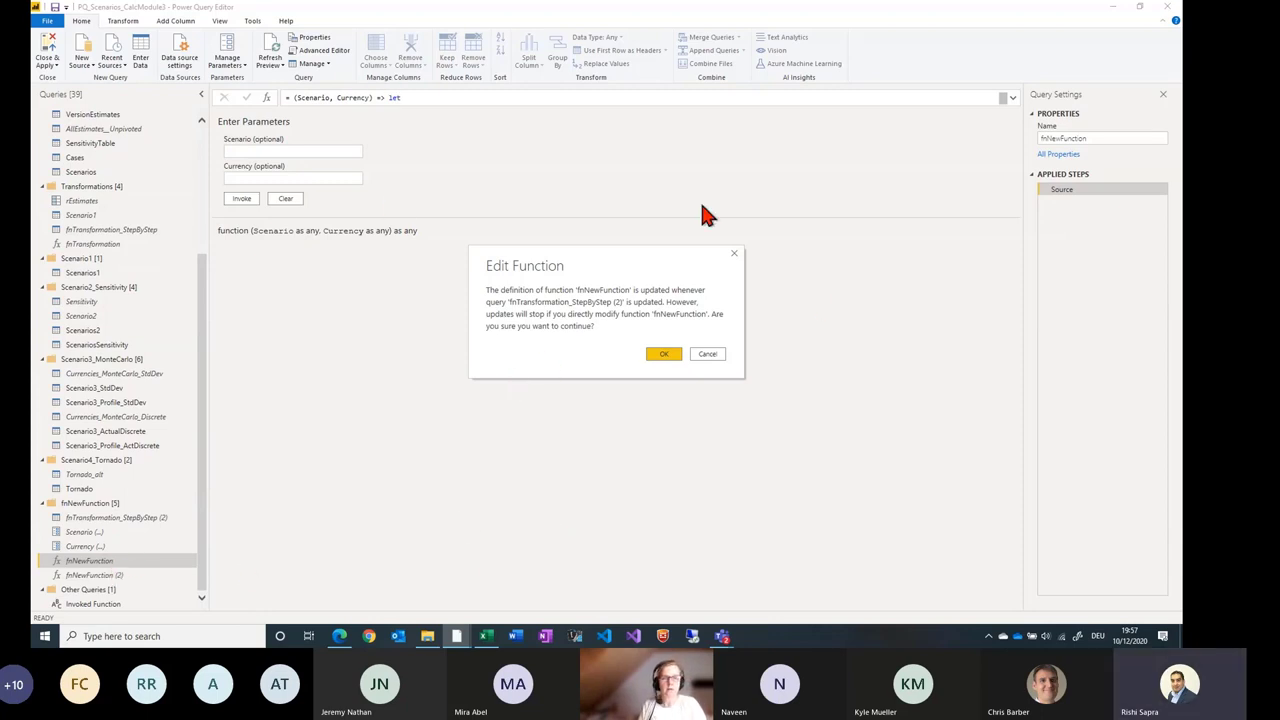
pyautogui.click(708, 354)
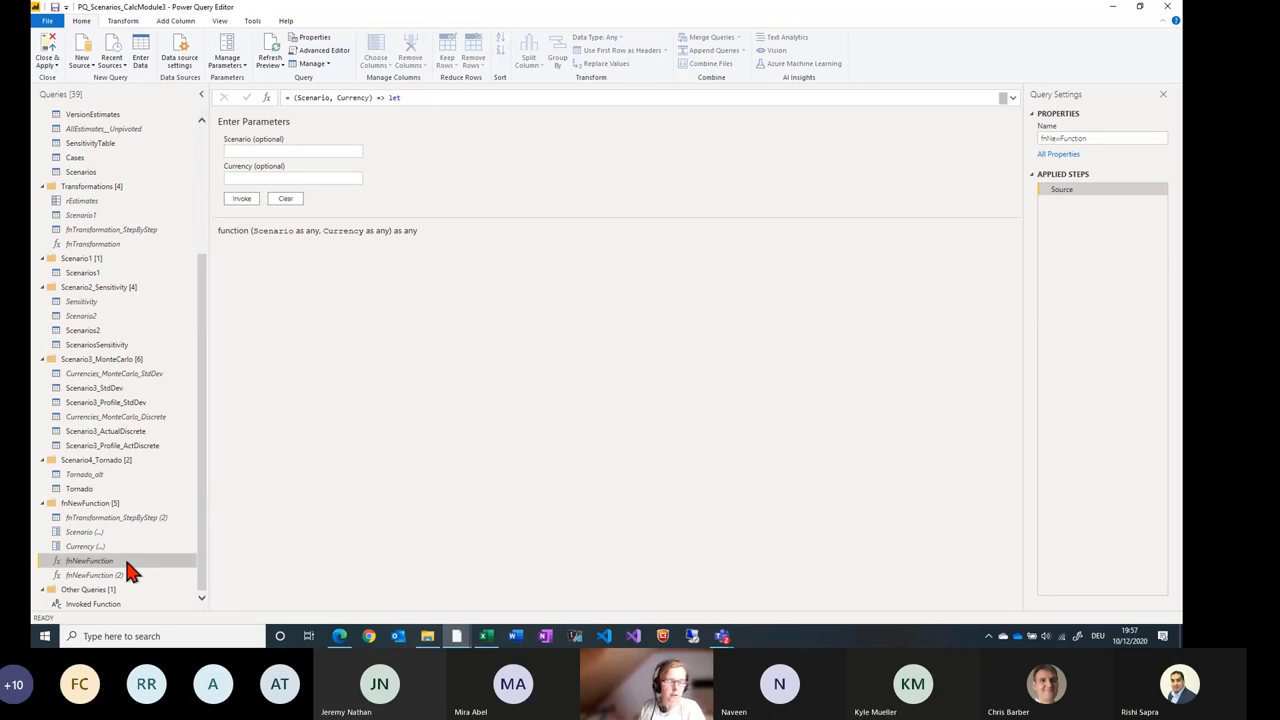
# Retry fnNewFunction's code, cancel the warning again, and show the fnTransformation_StepByStep (2) preview.
pyautogui.click(125, 517)
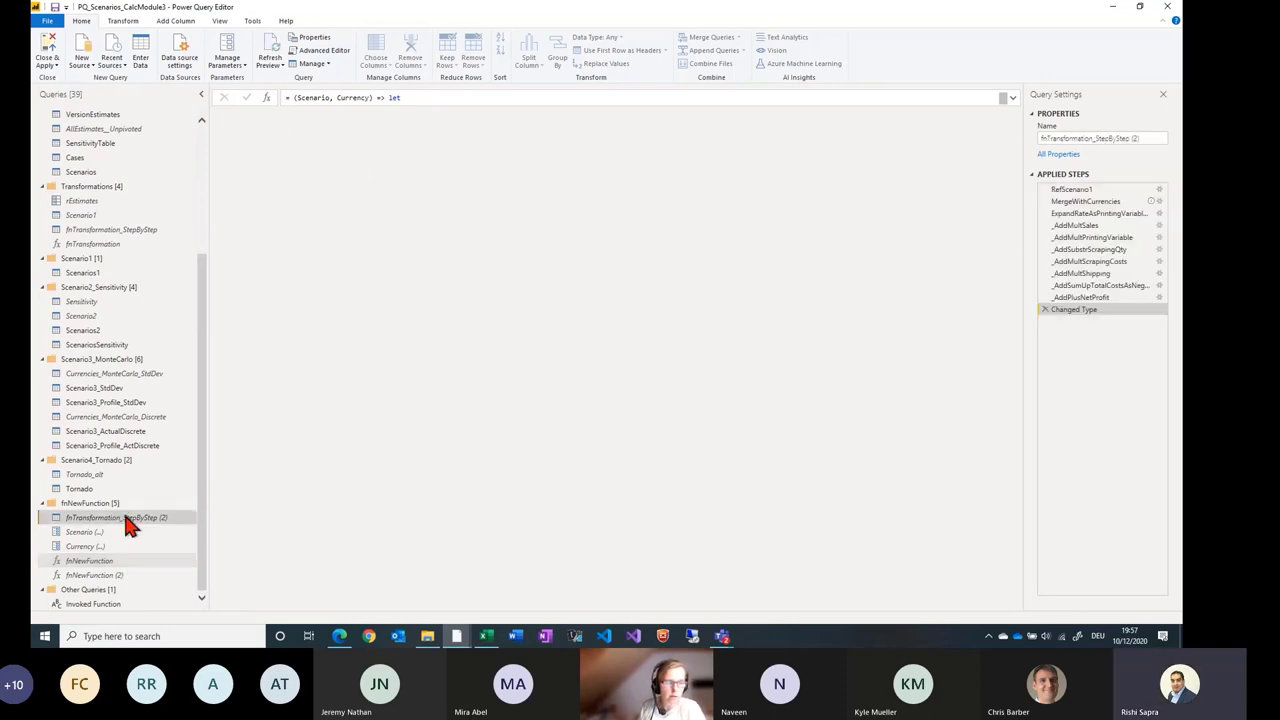
pyautogui.rightClick(125, 519)
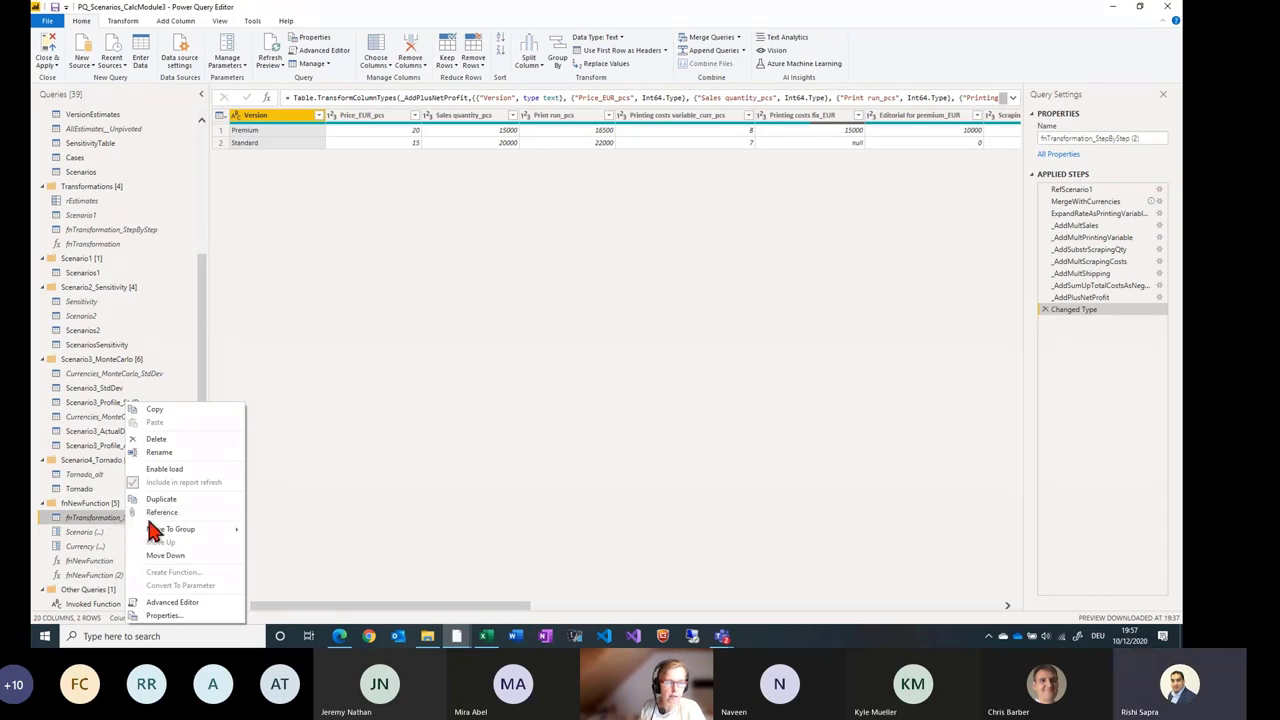
pyautogui.click(108, 527)
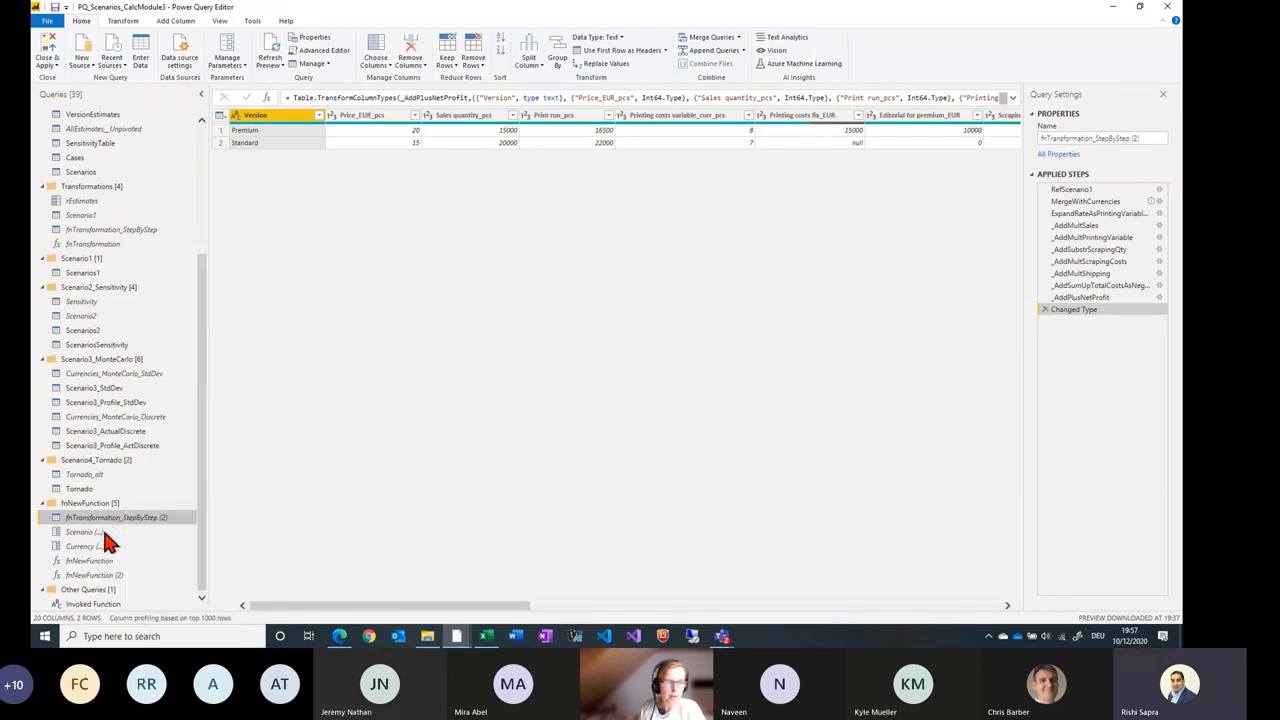
pyautogui.click(113, 560)
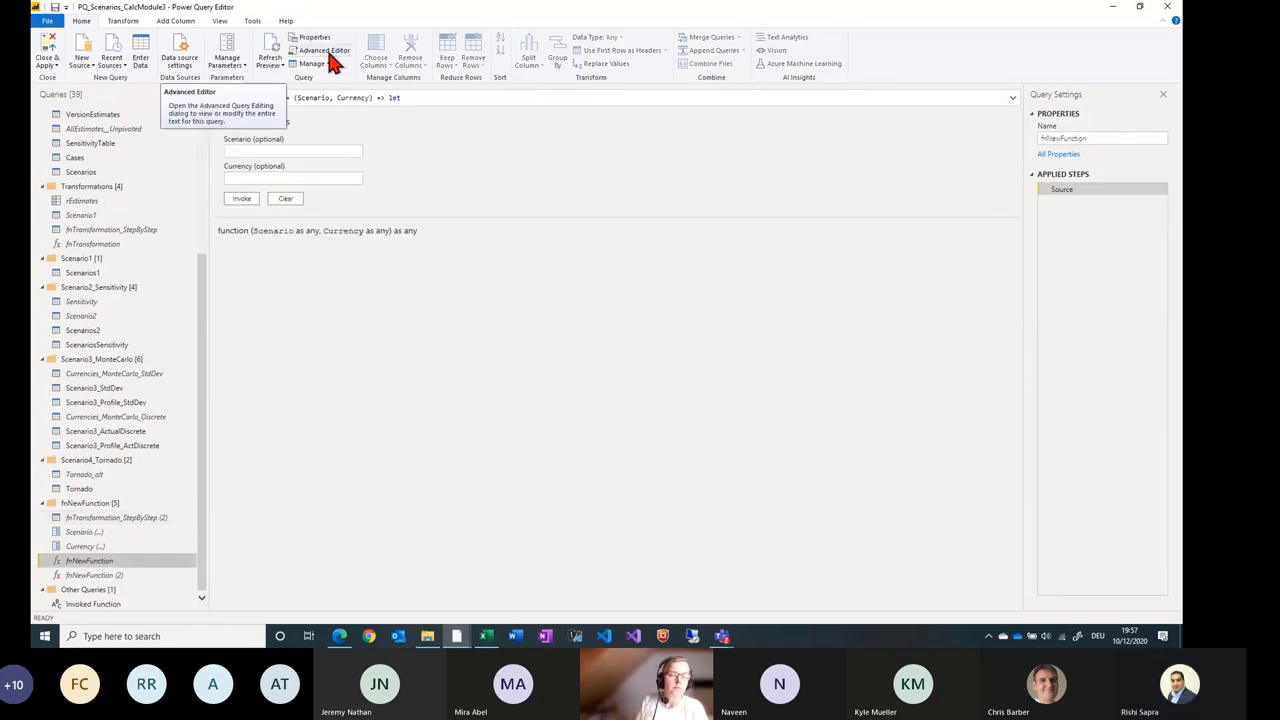
pyautogui.click(327, 52)
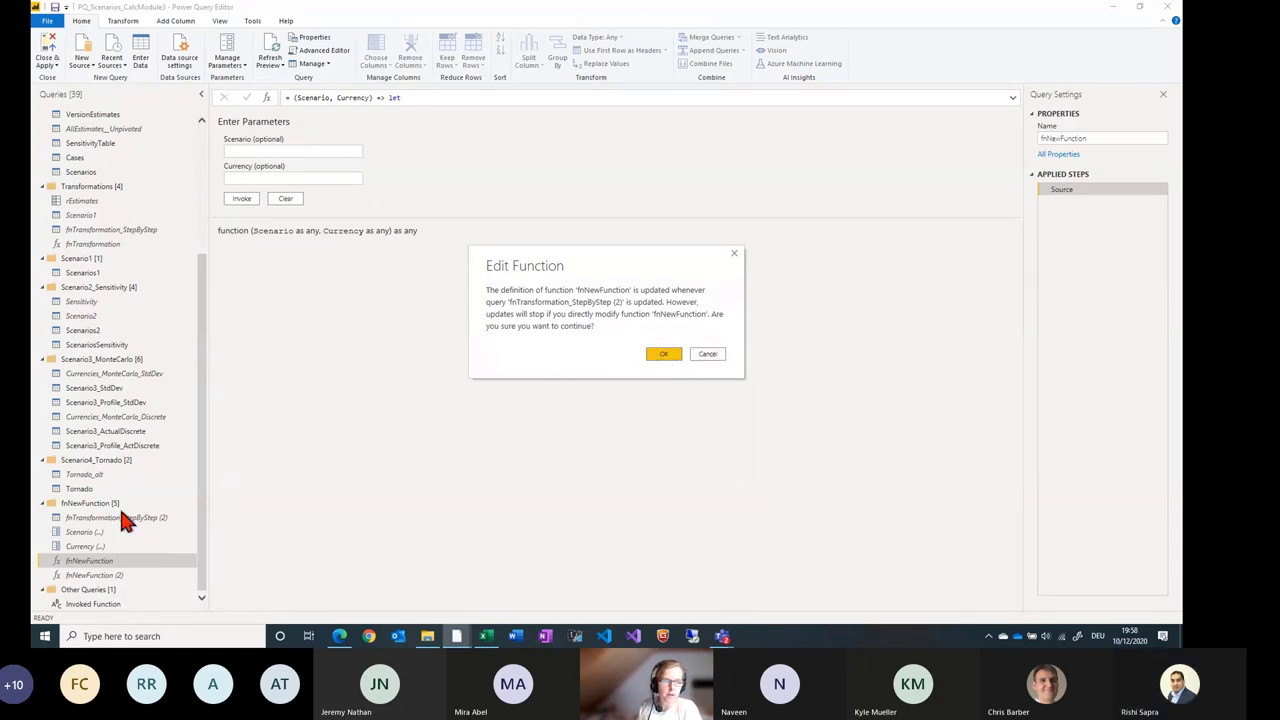
pyautogui.click(708, 358)
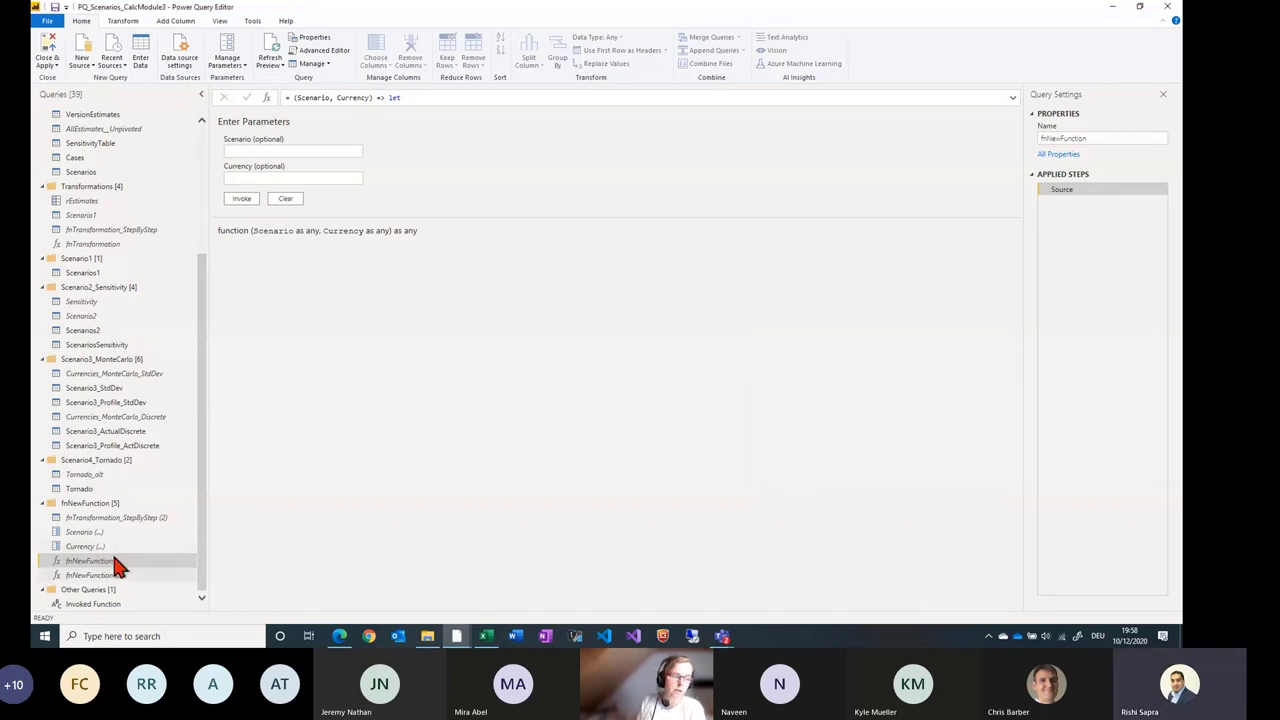
pyautogui.click(120, 516)
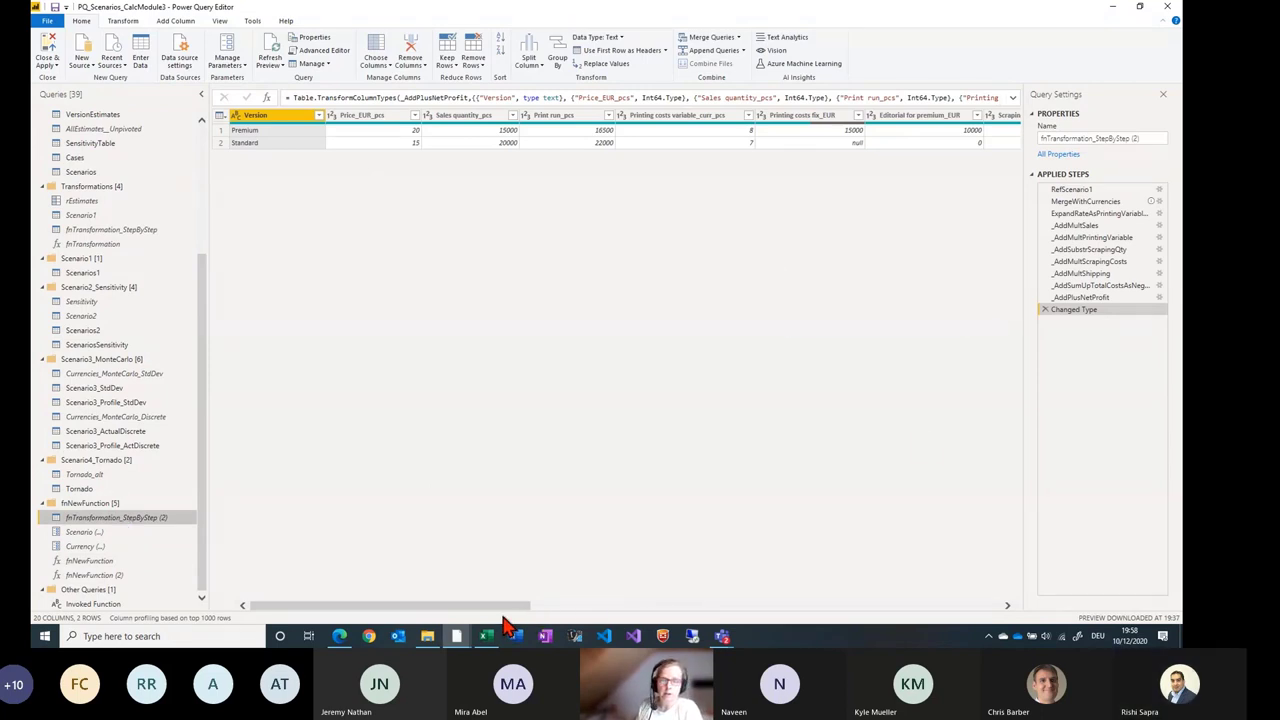
# Add a Custom column = [NetProfit] * 2 to fnTransformation_StepByStep (2), then select fnNewFunction.
pyautogui.moveTo(505, 620); pyautogui.dragTo(975, 612)
pyautogui.click(967, 114)
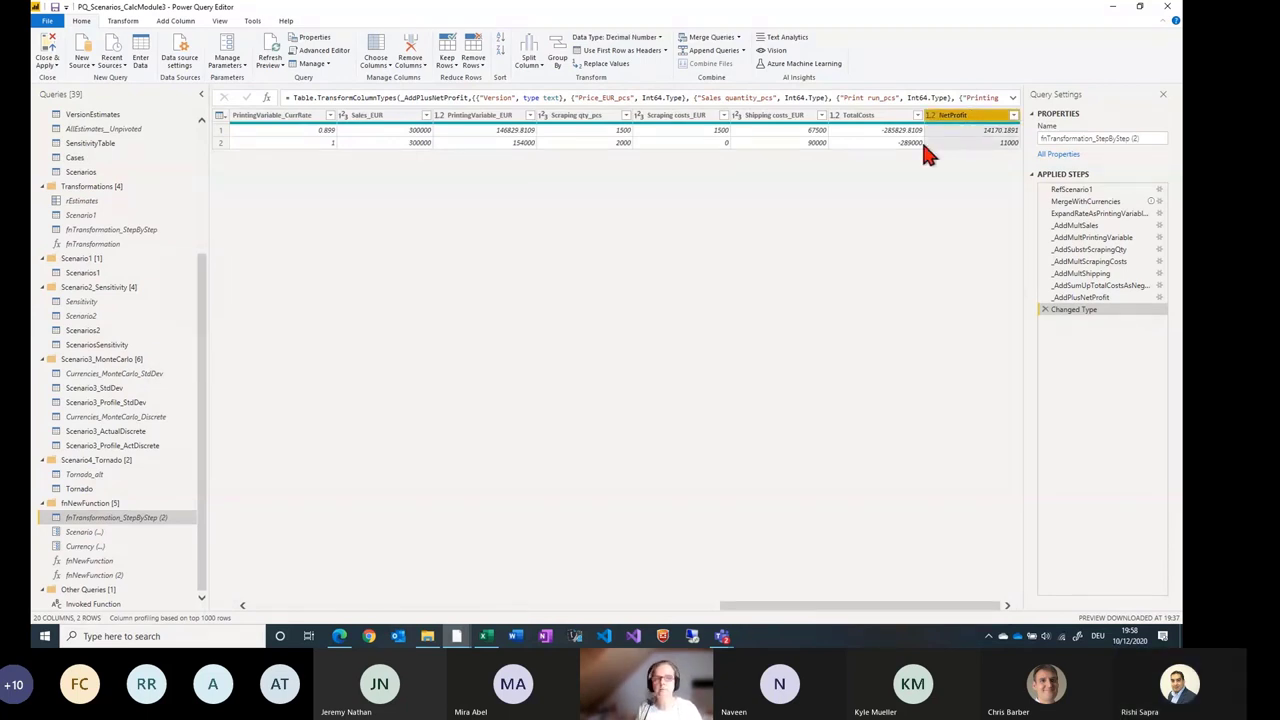
pyautogui.click(172, 22)
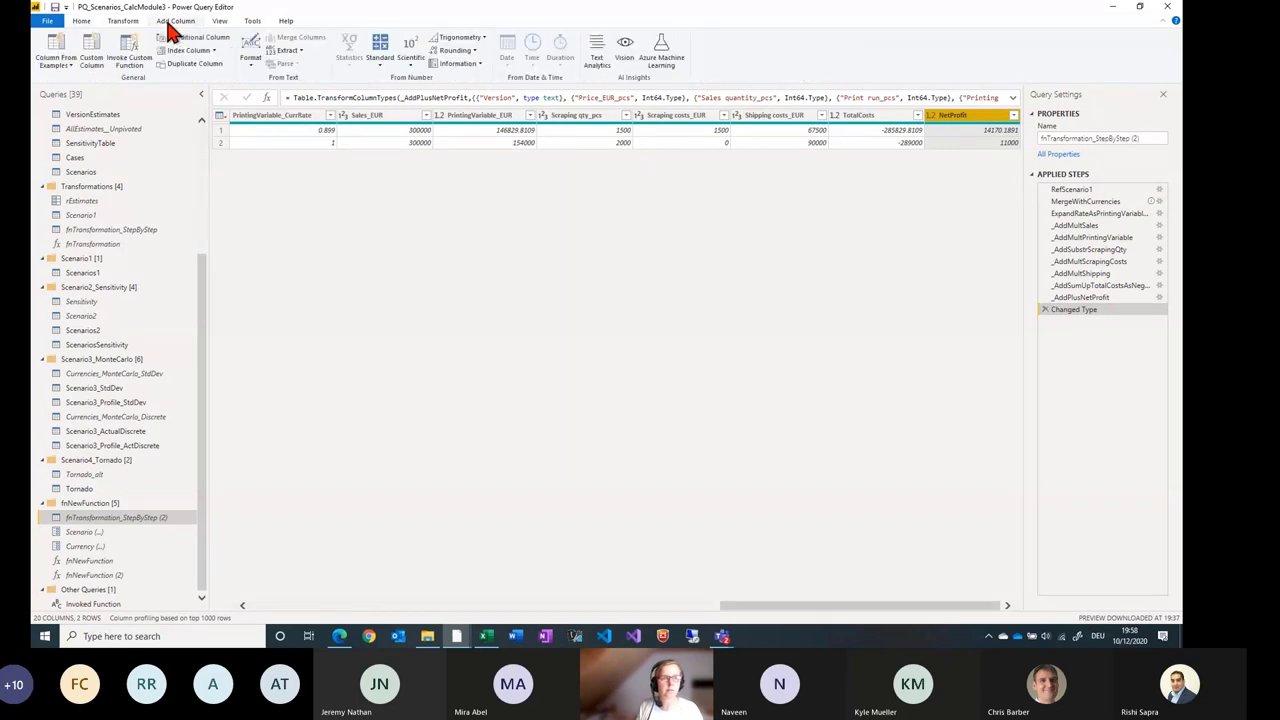
pyautogui.click(93, 50)
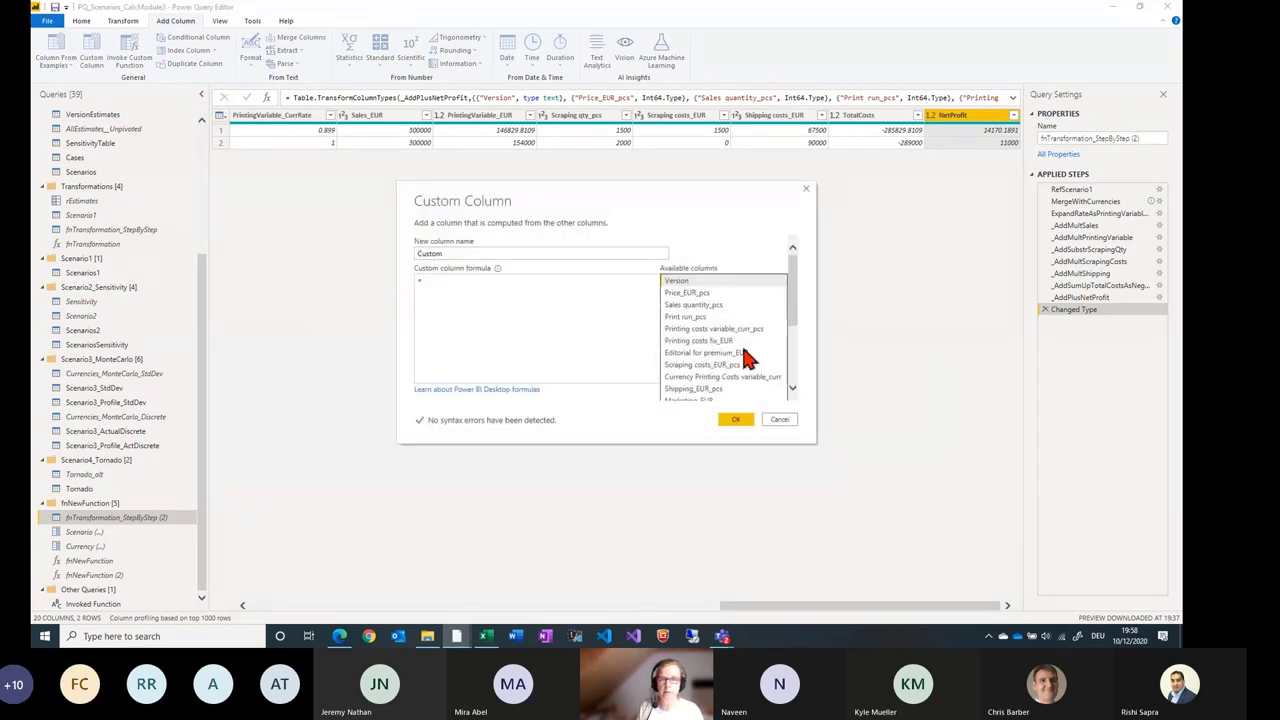
pyautogui.scroll(-5, 745, 355)
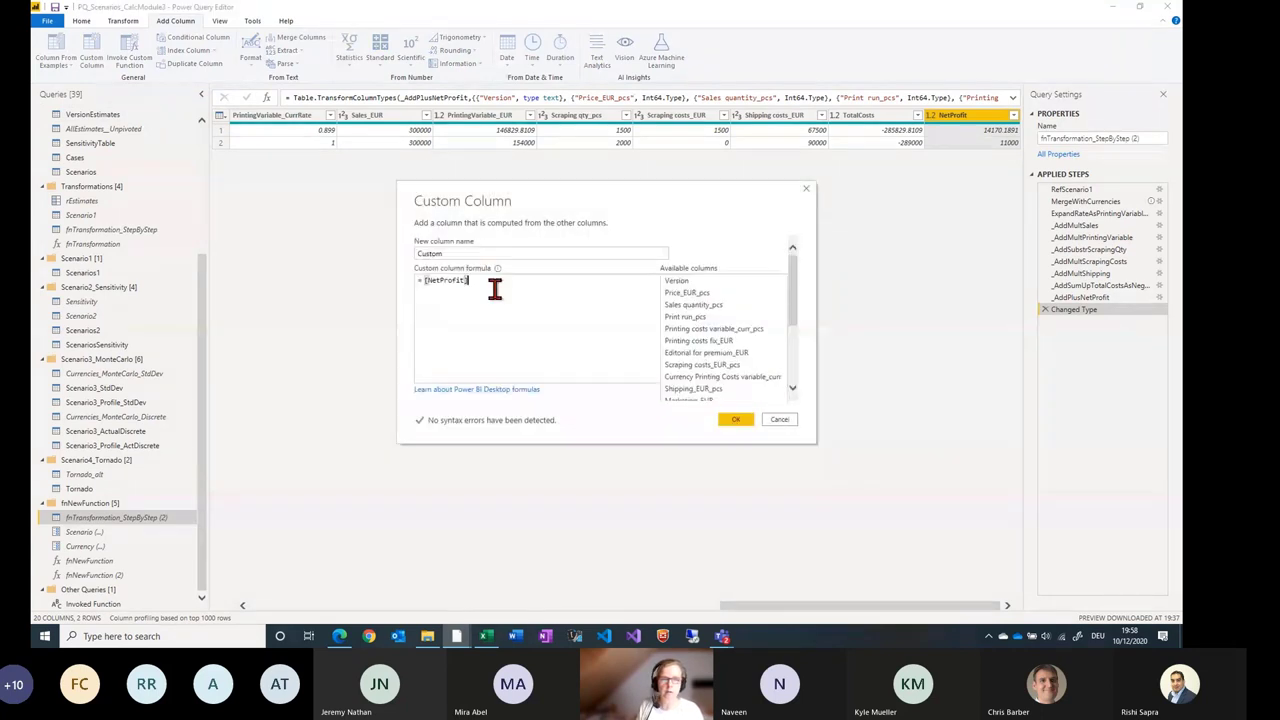
pyautogui.write('* 1')
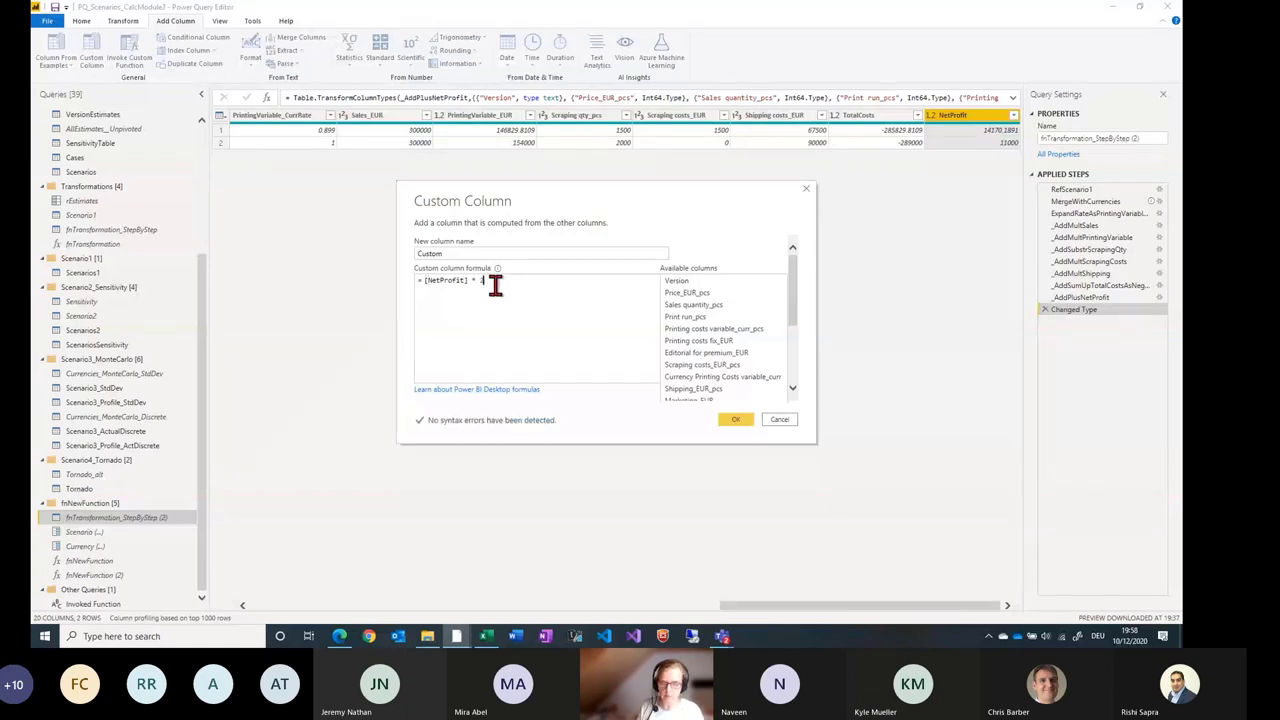
pyautogui.click(736, 421)
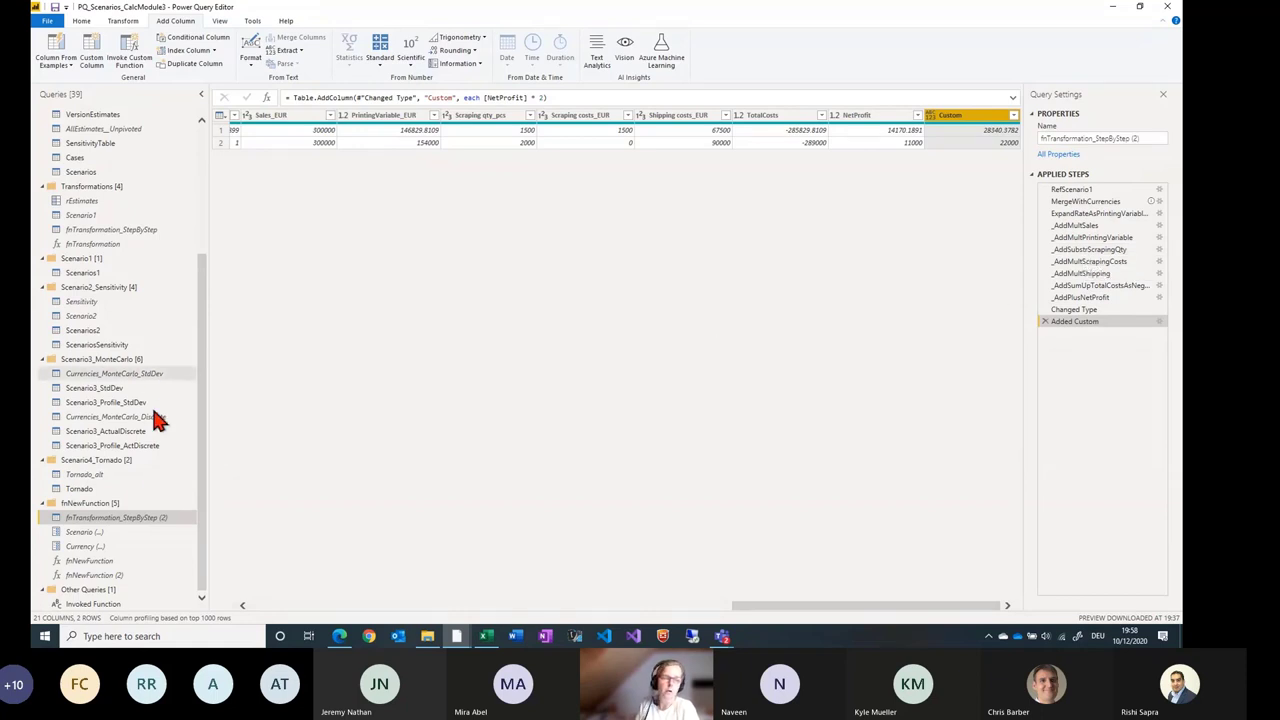
pyautogui.click(124, 561)
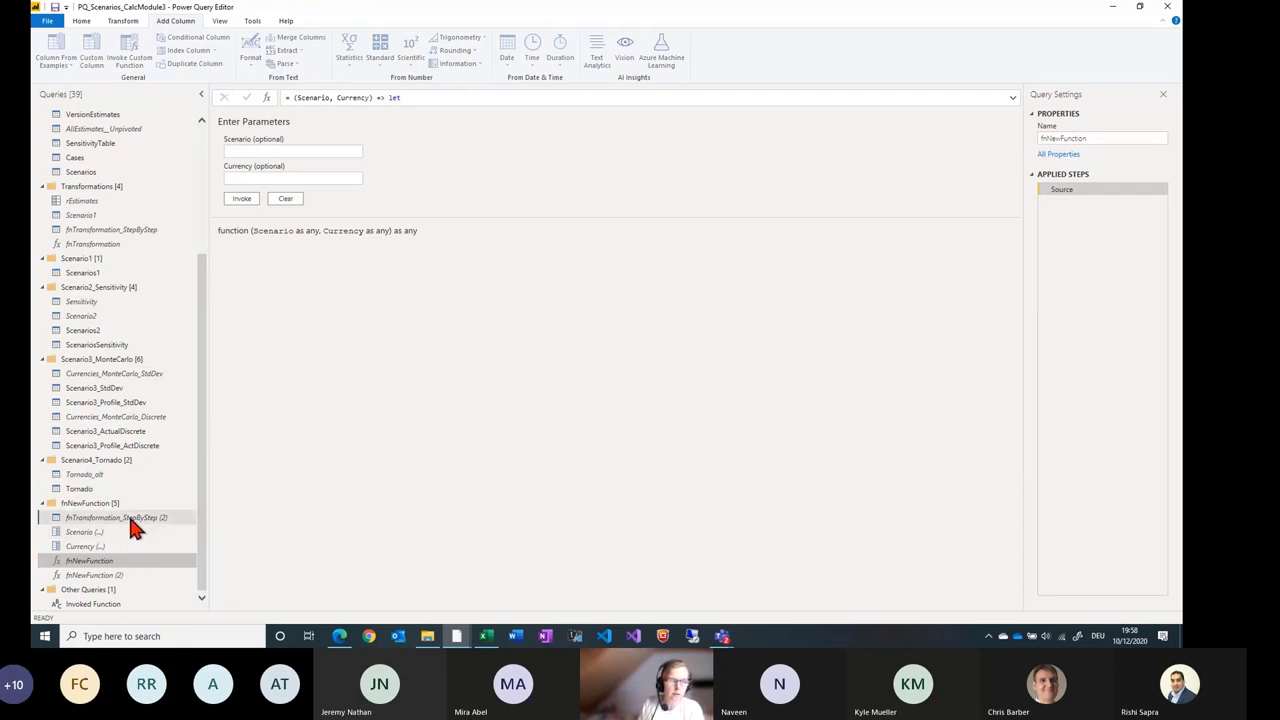
# Inspect the _AddMultScrapingCosts and total-cost steps, check the Currency and Scenario parameters, then select fnNewFunction (2).
pyautogui.click(128, 517)
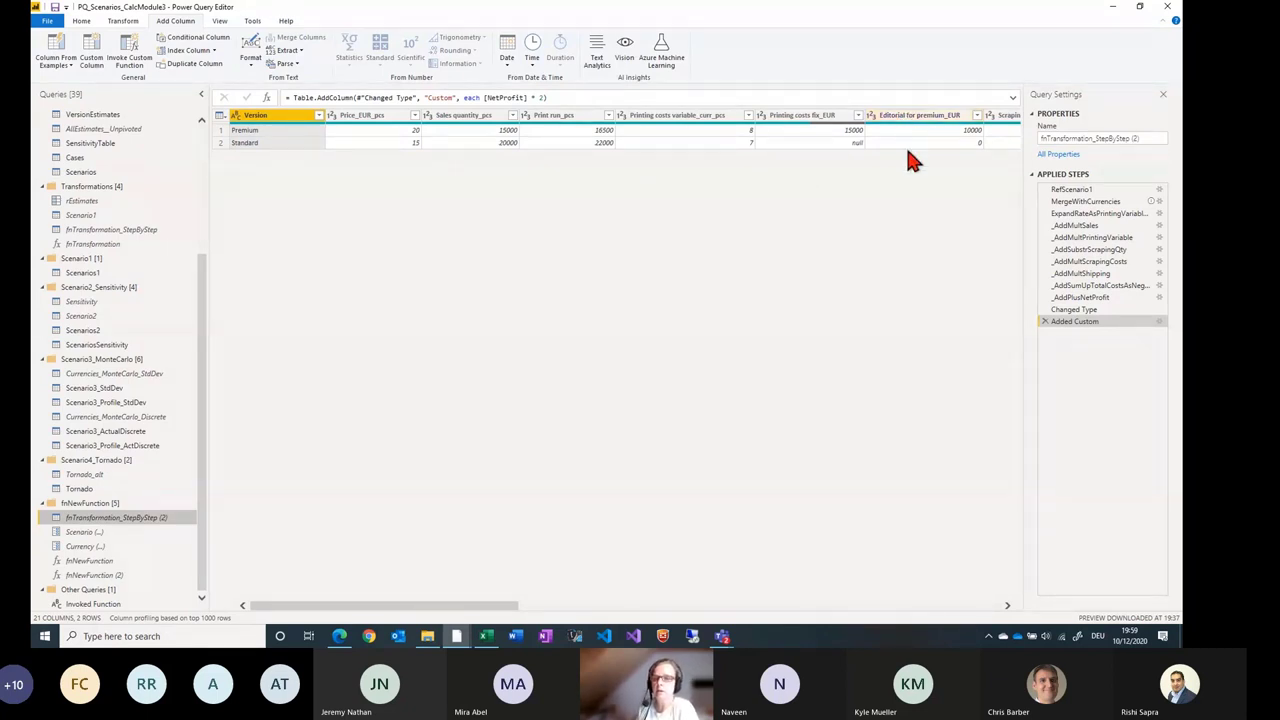
pyautogui.click(1108, 263)
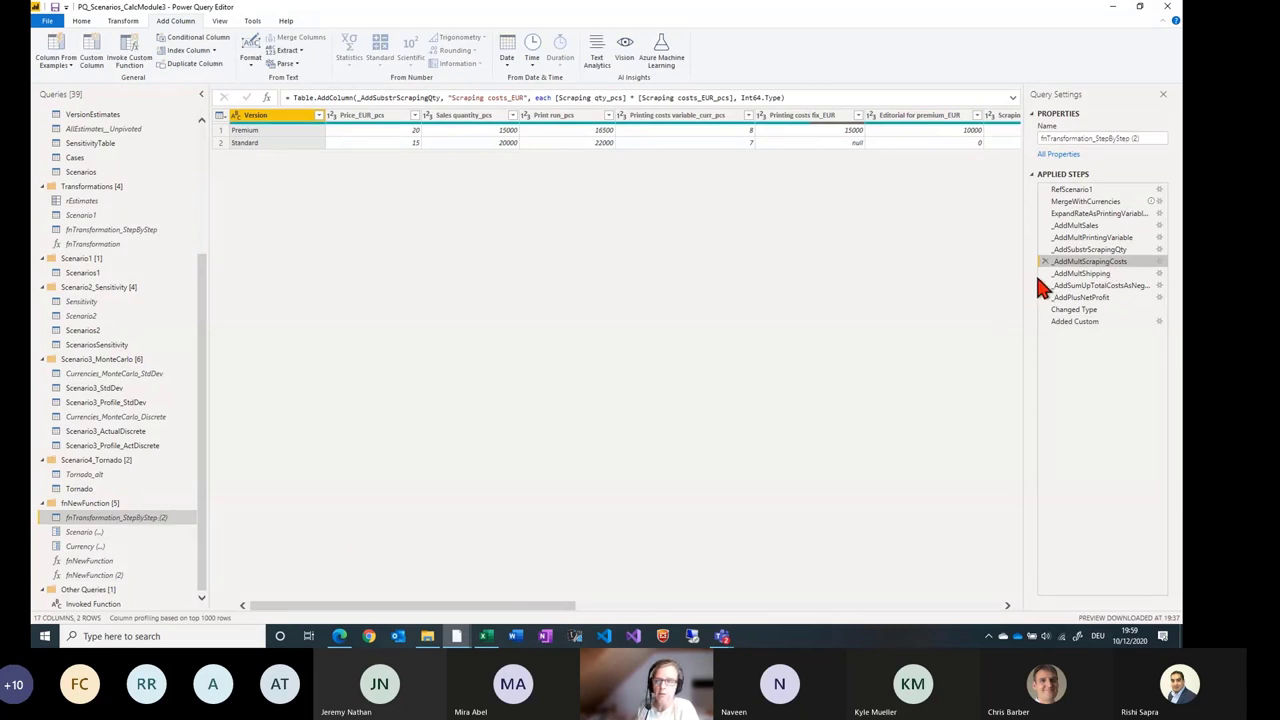
pyautogui.click(1085, 286)
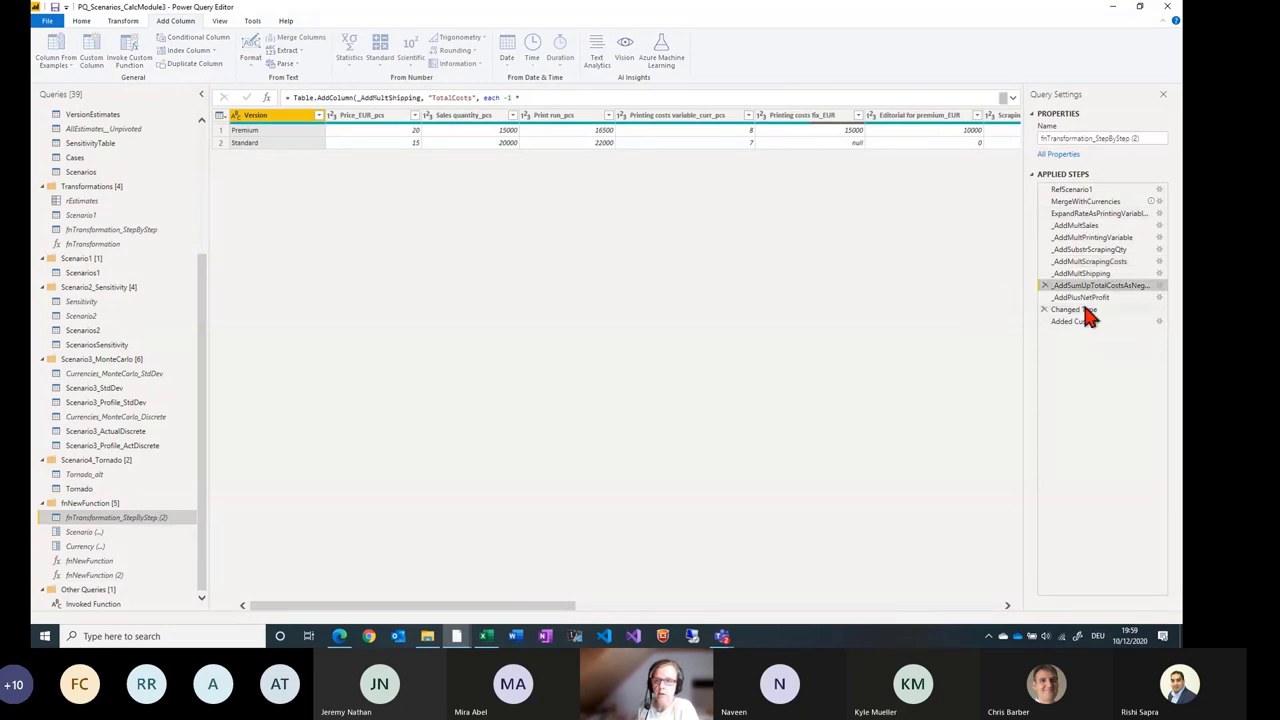
pyautogui.click(131, 562)
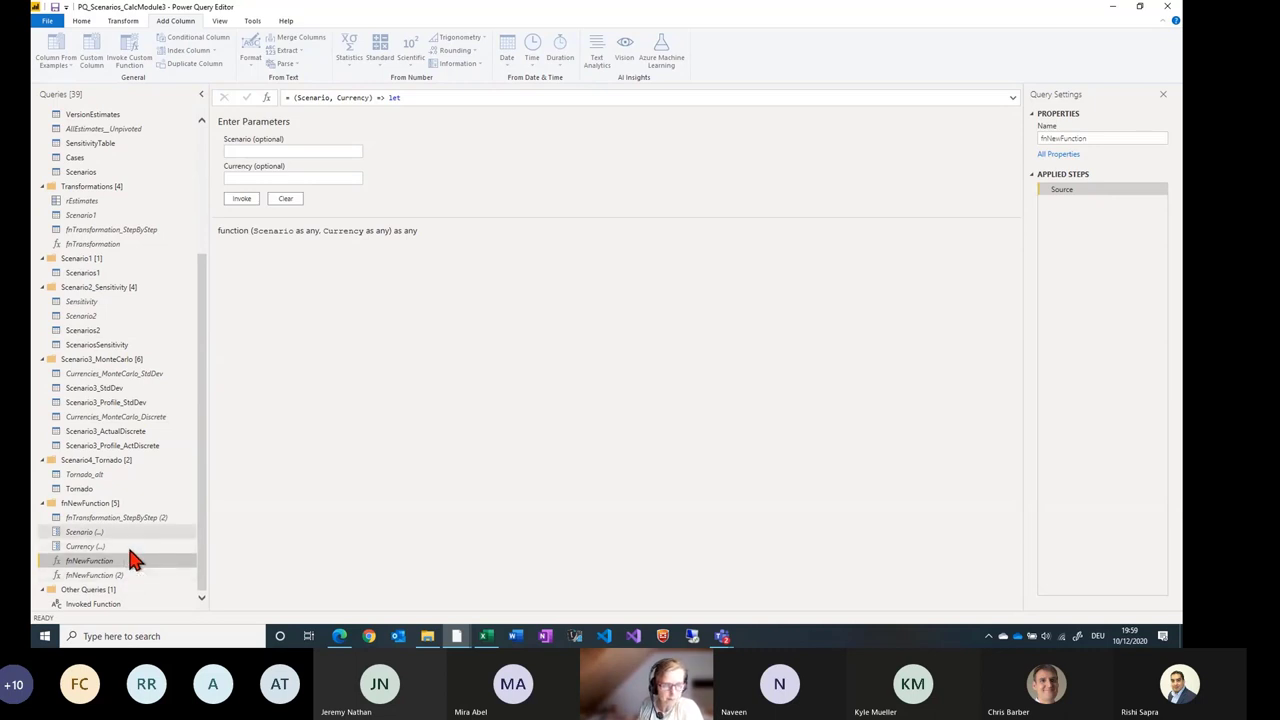
pyautogui.click(131, 545)
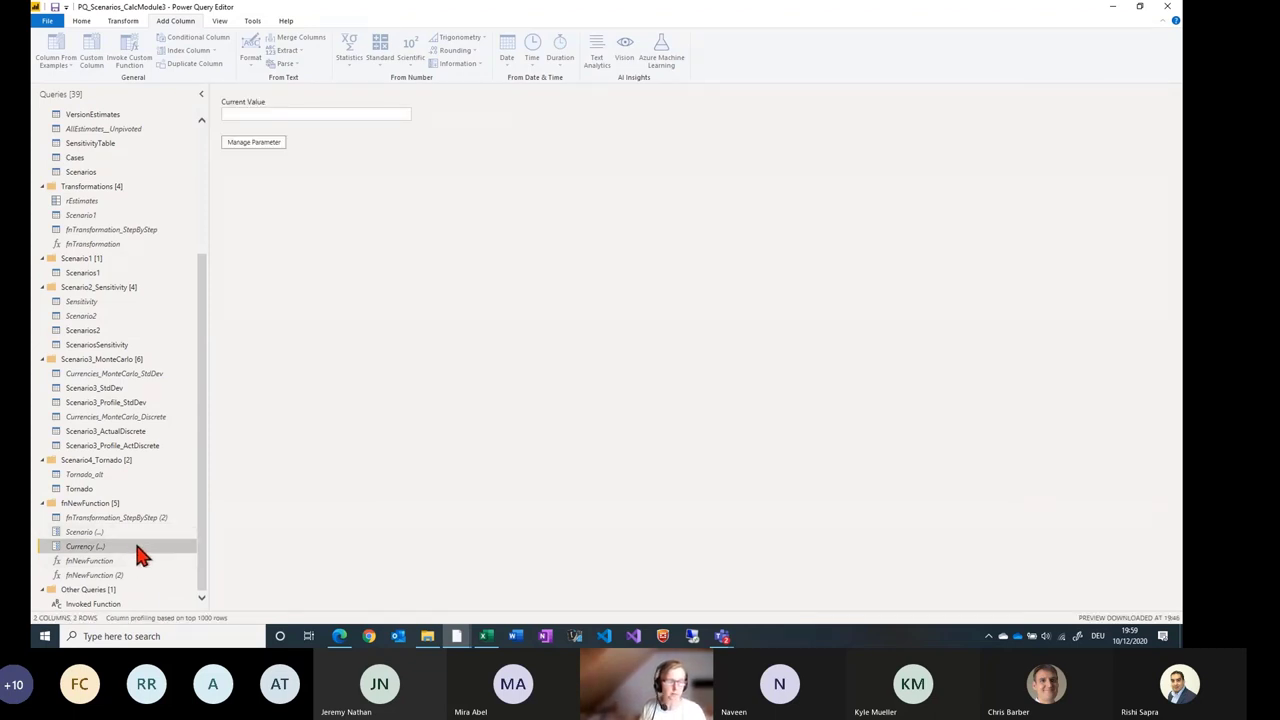
pyautogui.click(134, 533)
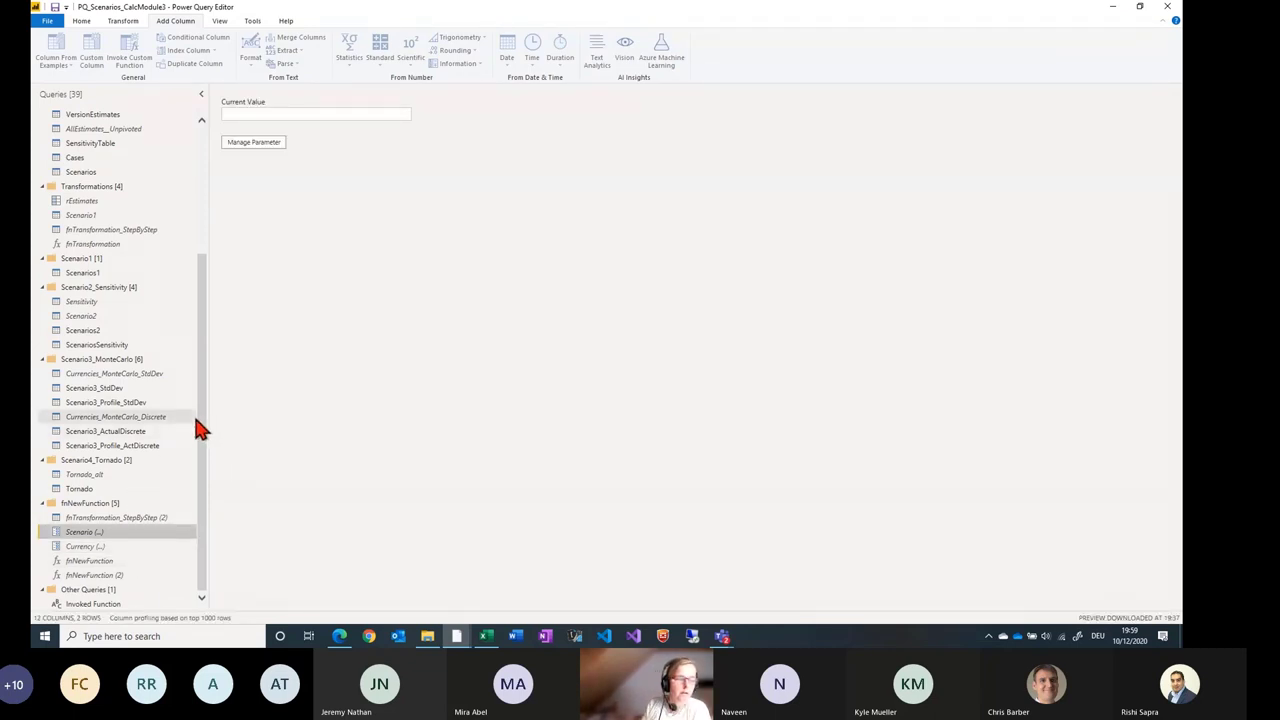
pyautogui.click(128, 574)
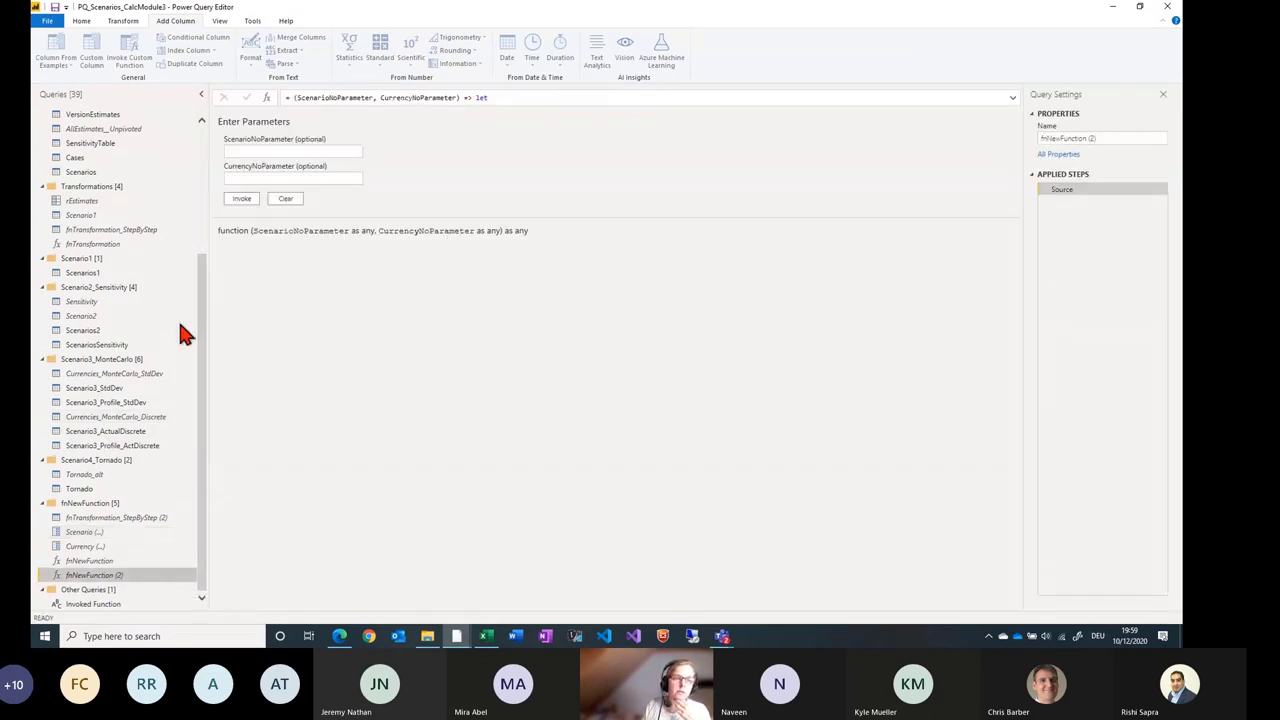
pyautogui.click(84, 29)
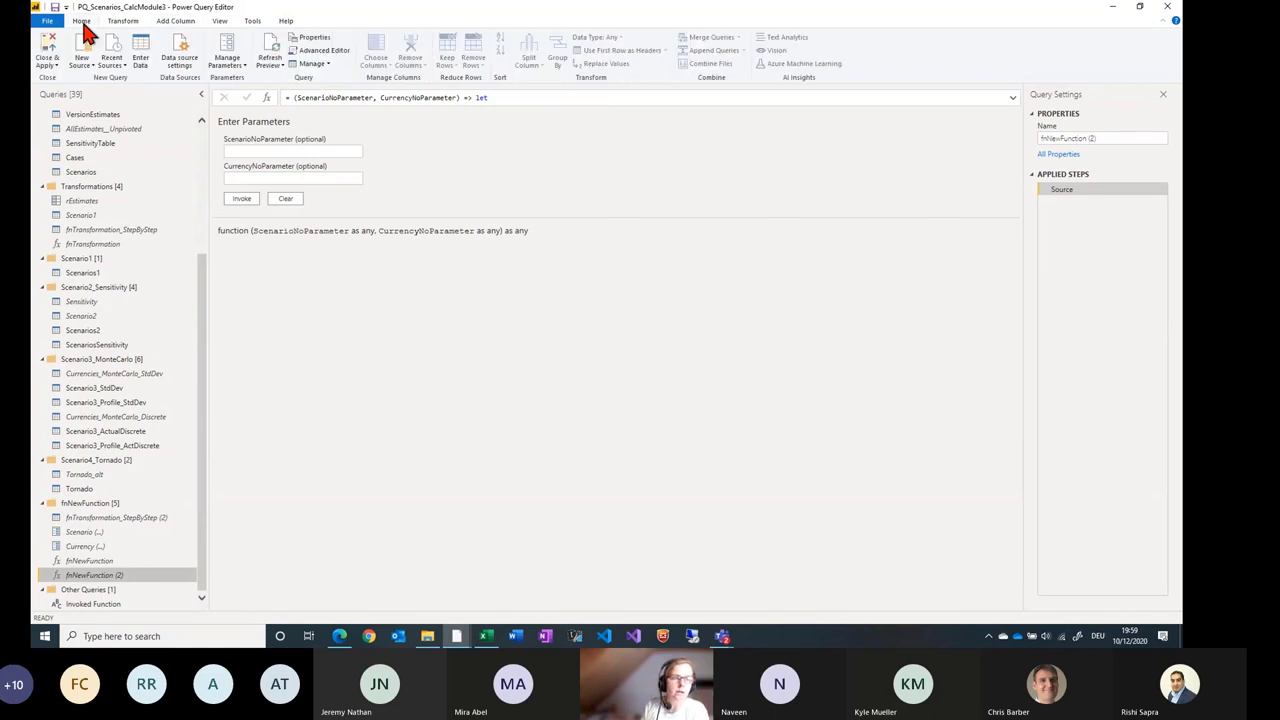
pyautogui.click(333, 55)
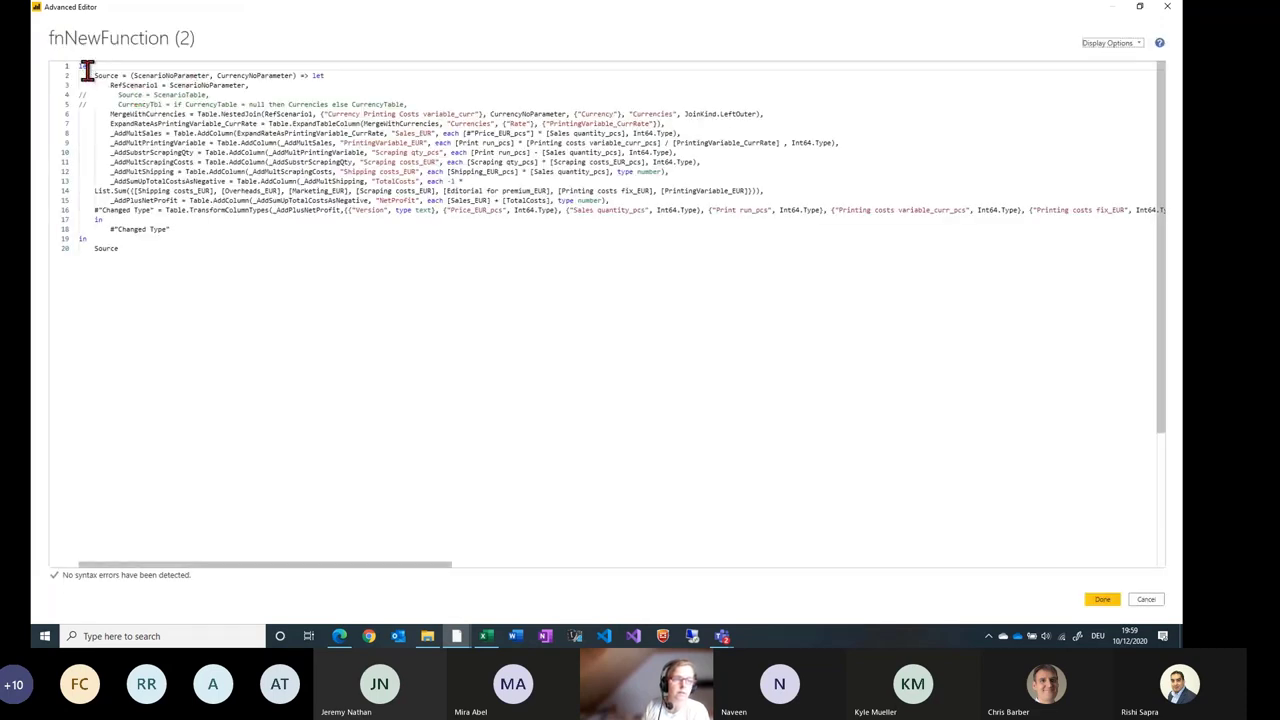
pyautogui.click(131, 75)
pyautogui.press('Return')
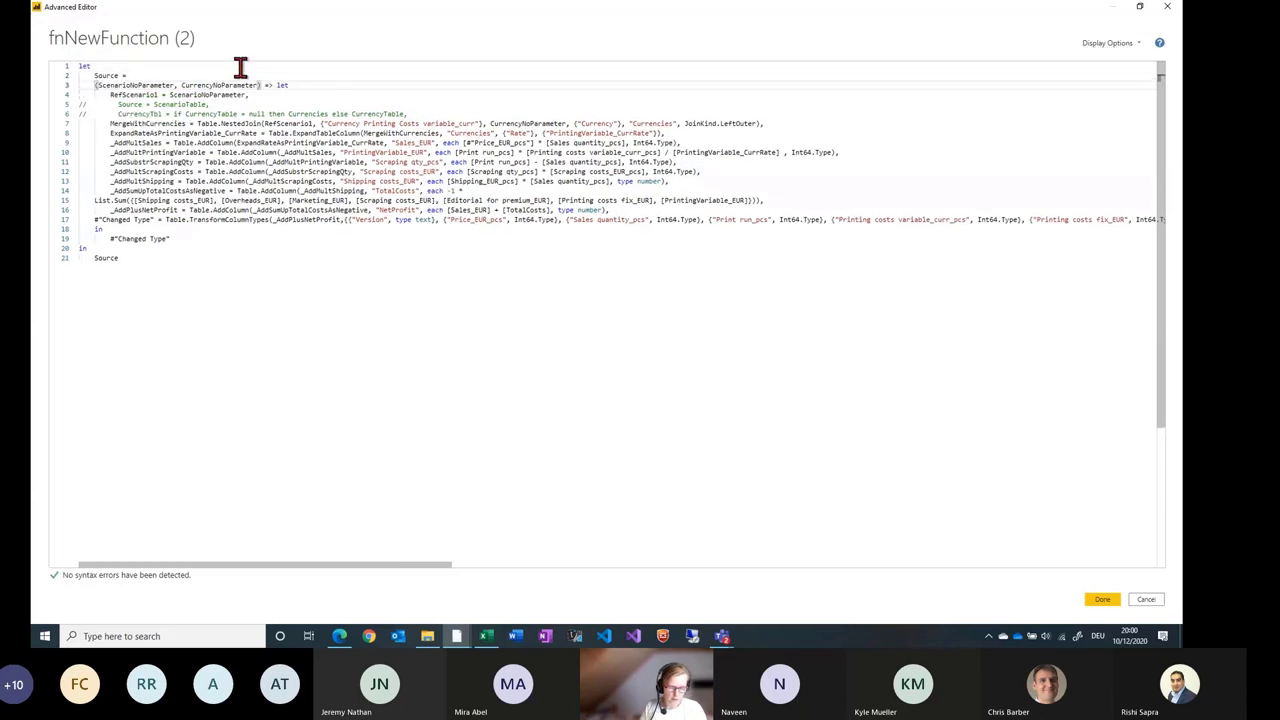
pyautogui.write('//')
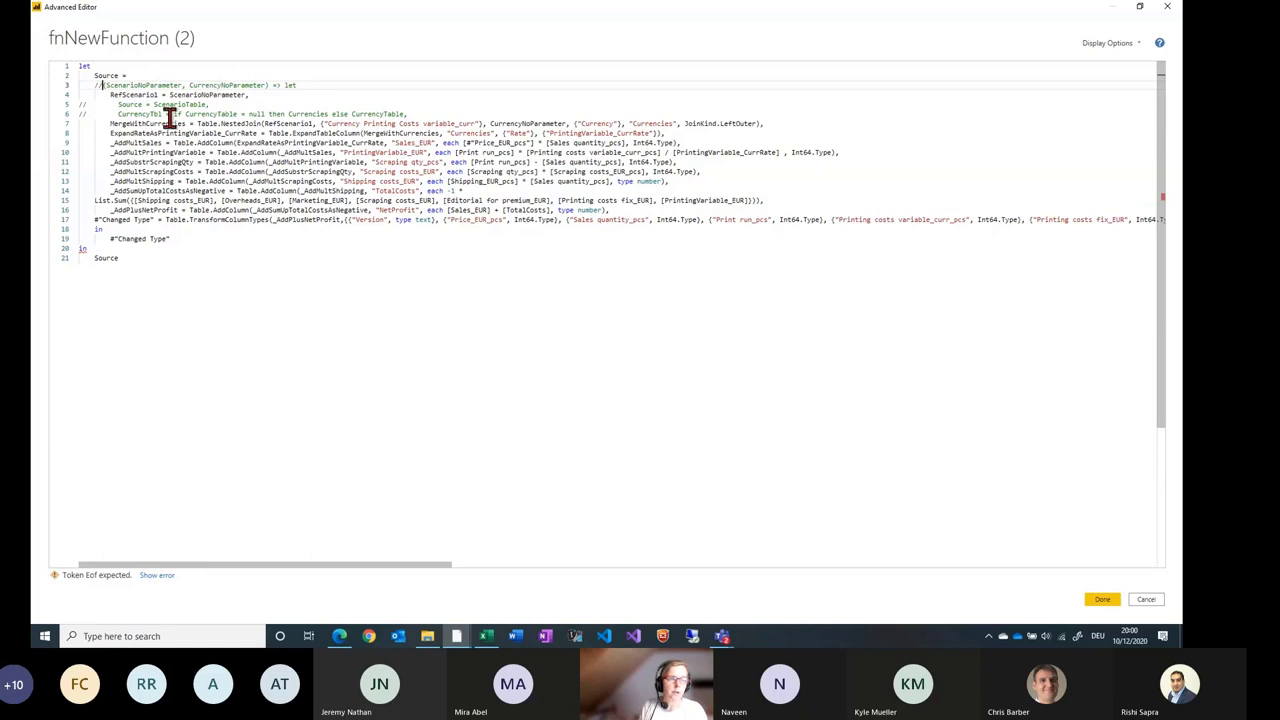
pyautogui.doubleClick(249, 88)
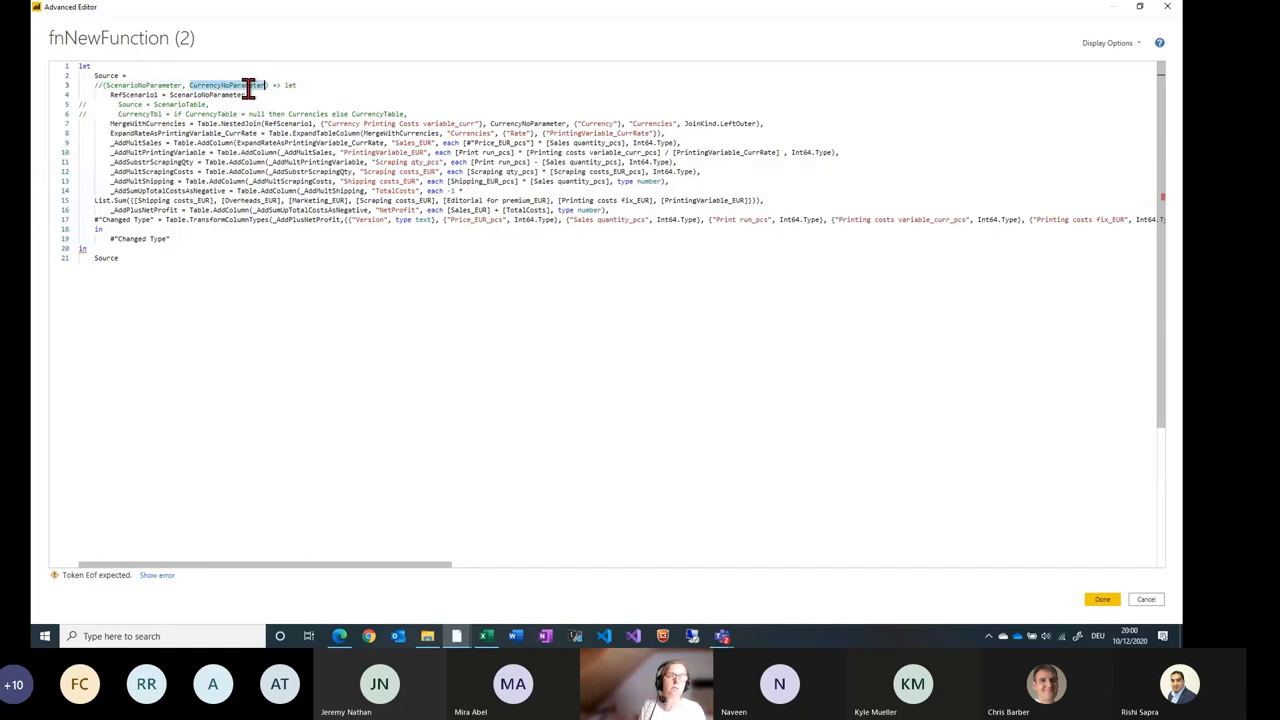
pyautogui.click(102, 86)
pyautogui.press('BackSpace')
pyautogui.press('BackSpace')
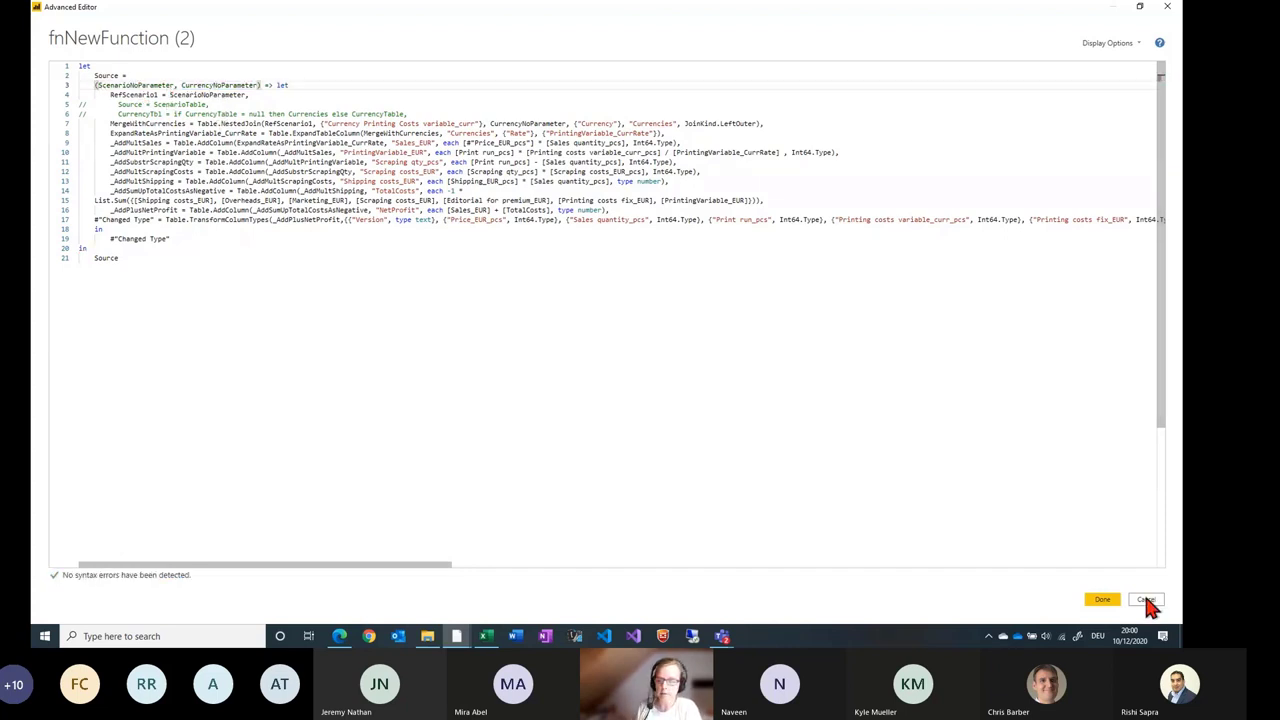
pyautogui.click(1145, 600)
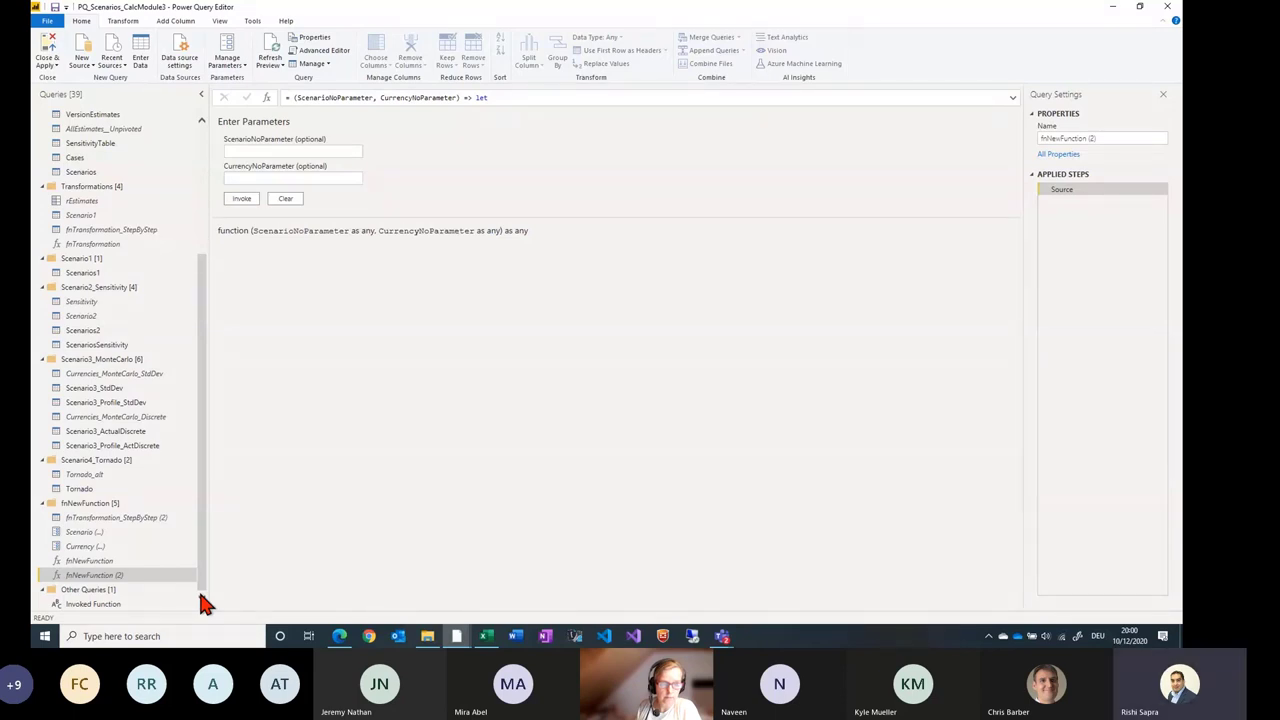
# Select the original fnNewFunction query to show its Scenario and Currency invoke form.
pyautogui.click(140, 562)
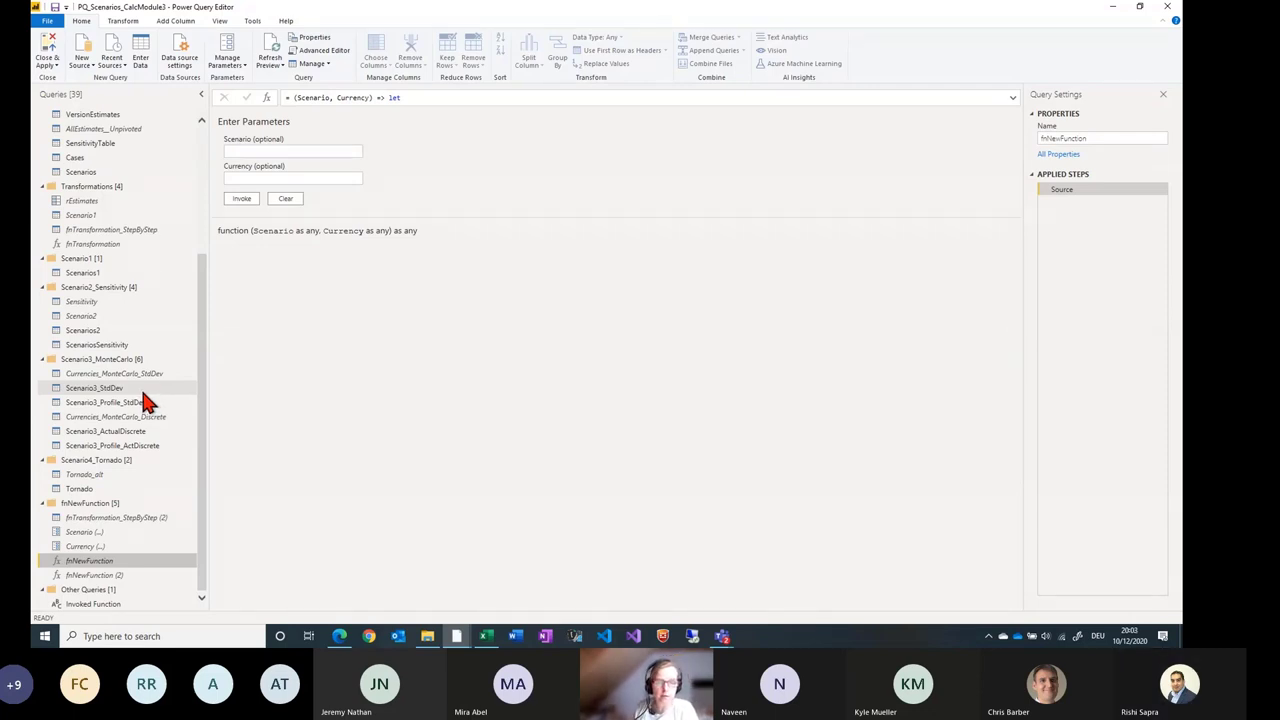
# Preview the Scenario3_StdDev query, then bring up the Teams windows from the taskbar.
pyautogui.scroll(5, 143, 398)
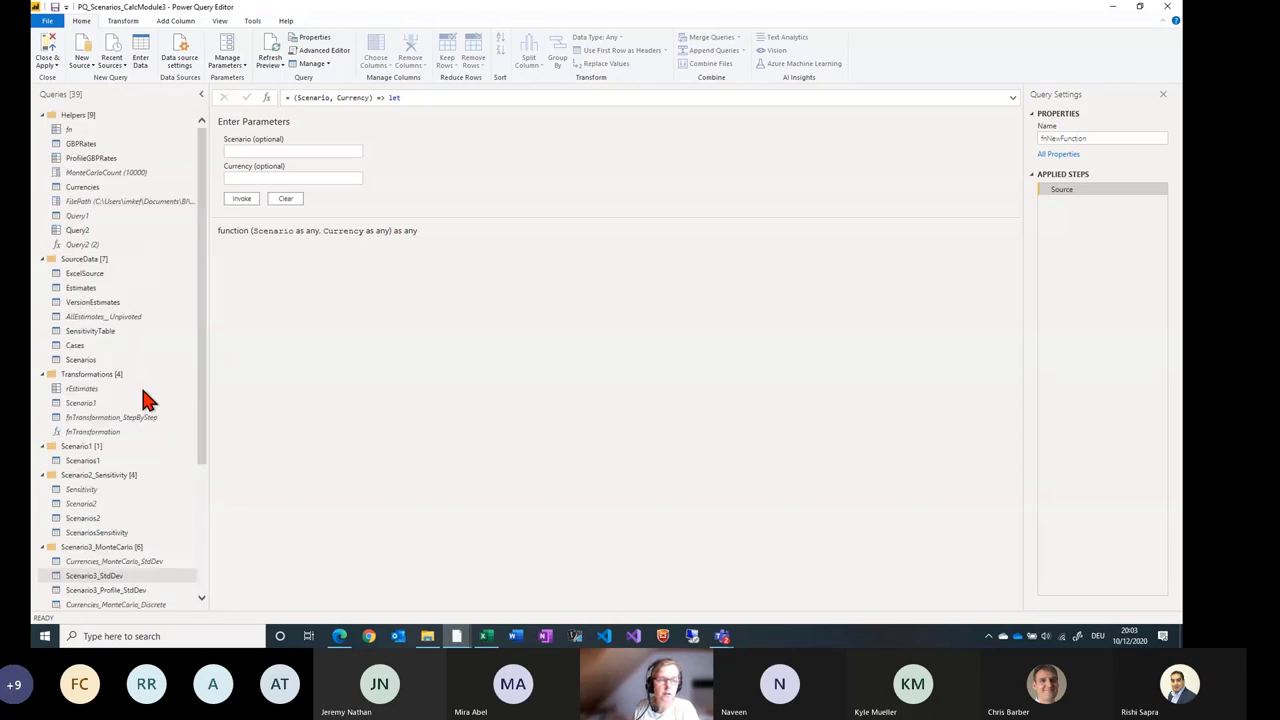
pyautogui.scroll(-4, 143, 398)
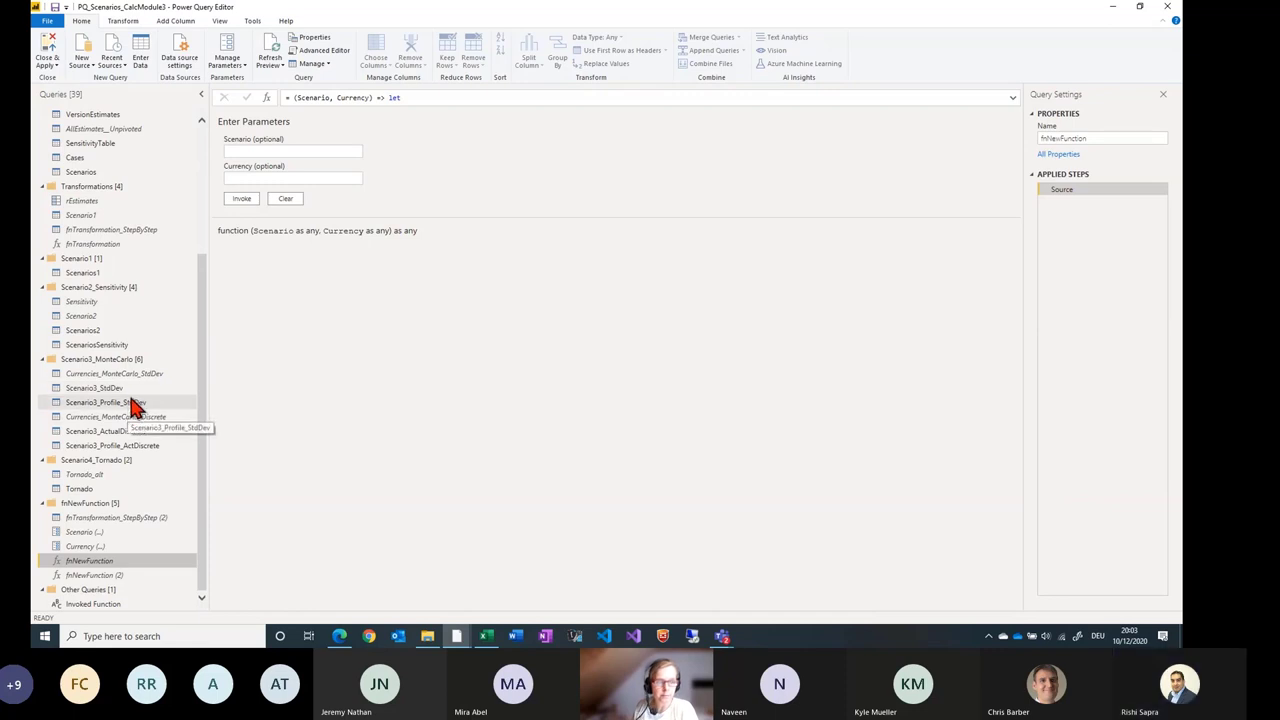
pyautogui.click(136, 388)
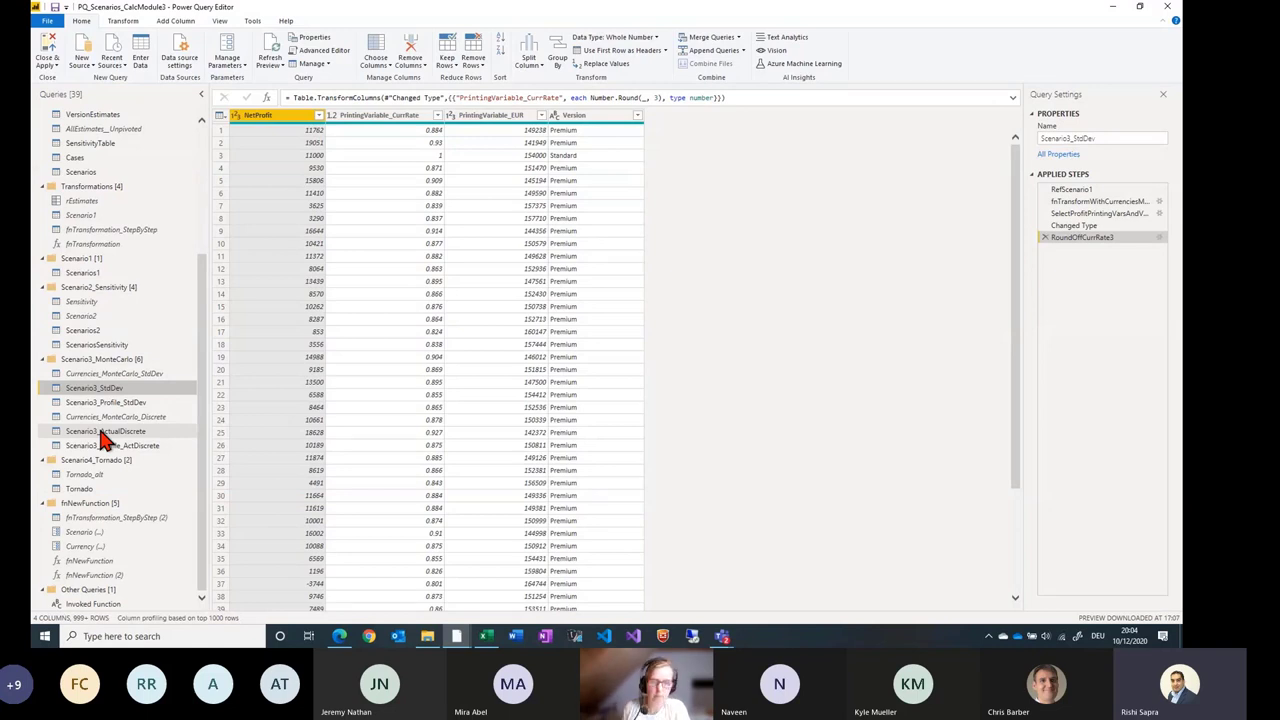
pyautogui.click(722, 638)
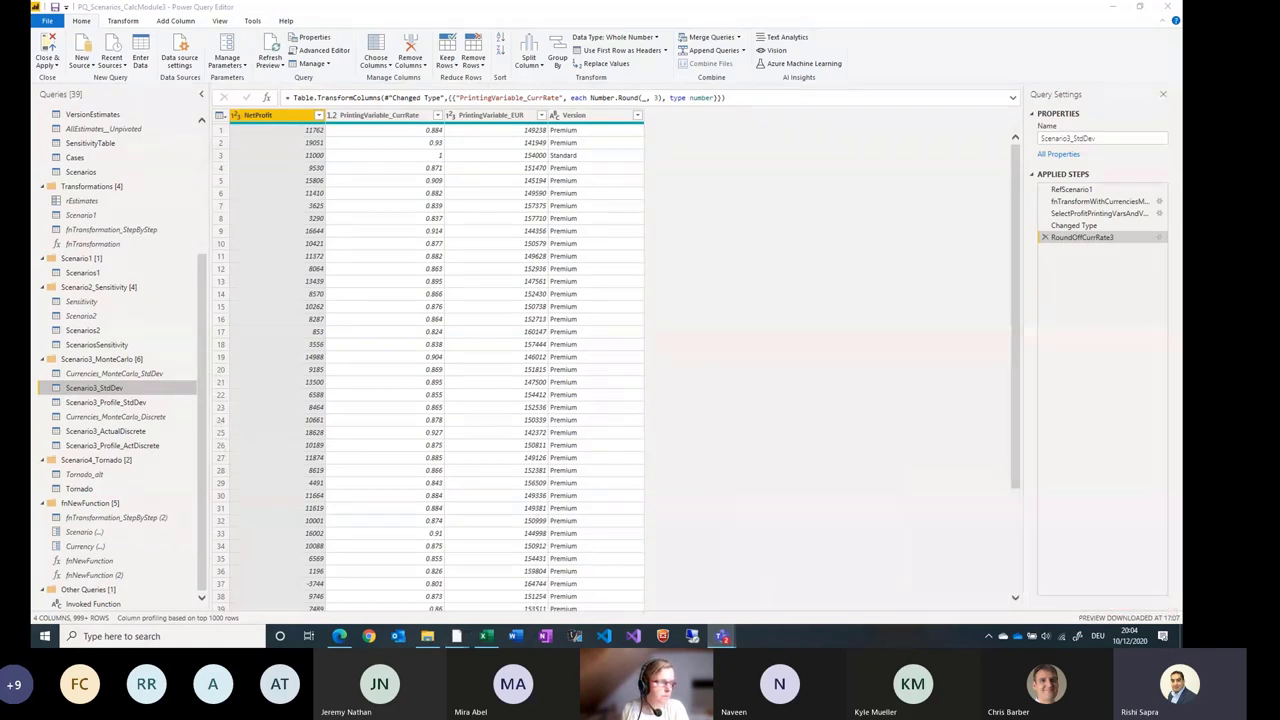
pyautogui.moveTo(722, 637)
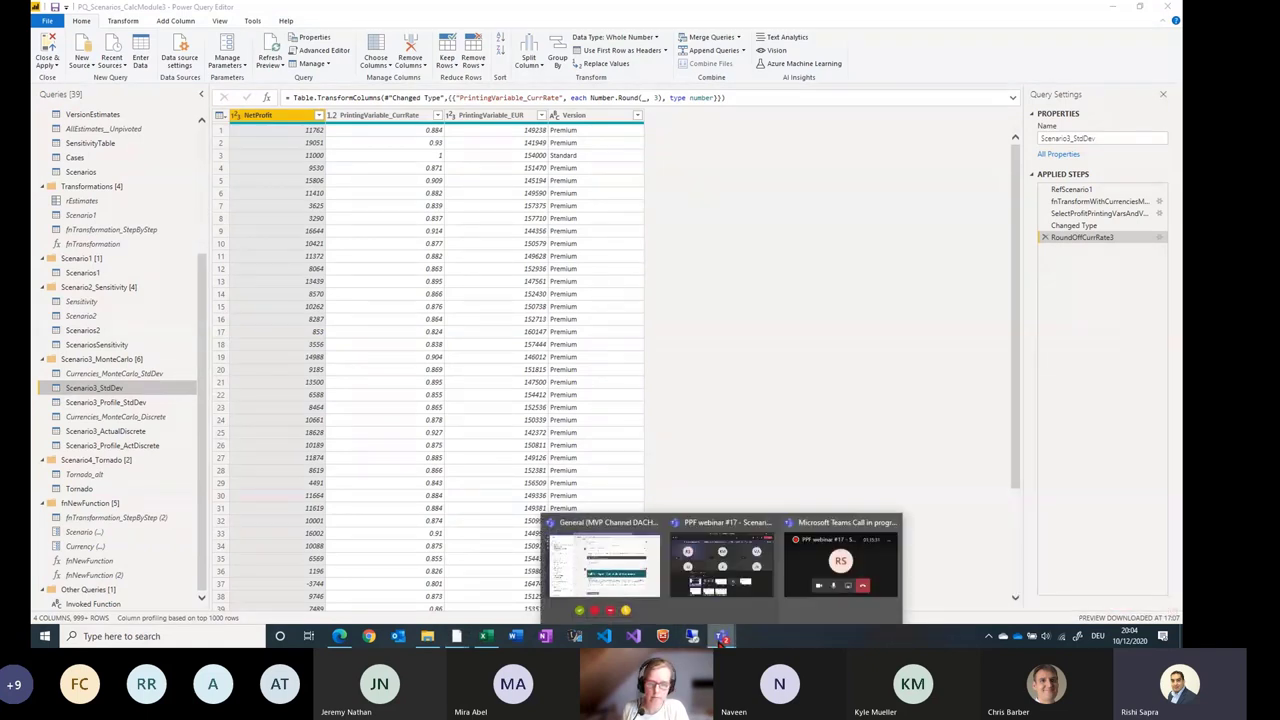
# Bring the PPF webinar meeting window forward and stop sharing the screen.
pyautogui.click(735, 568)
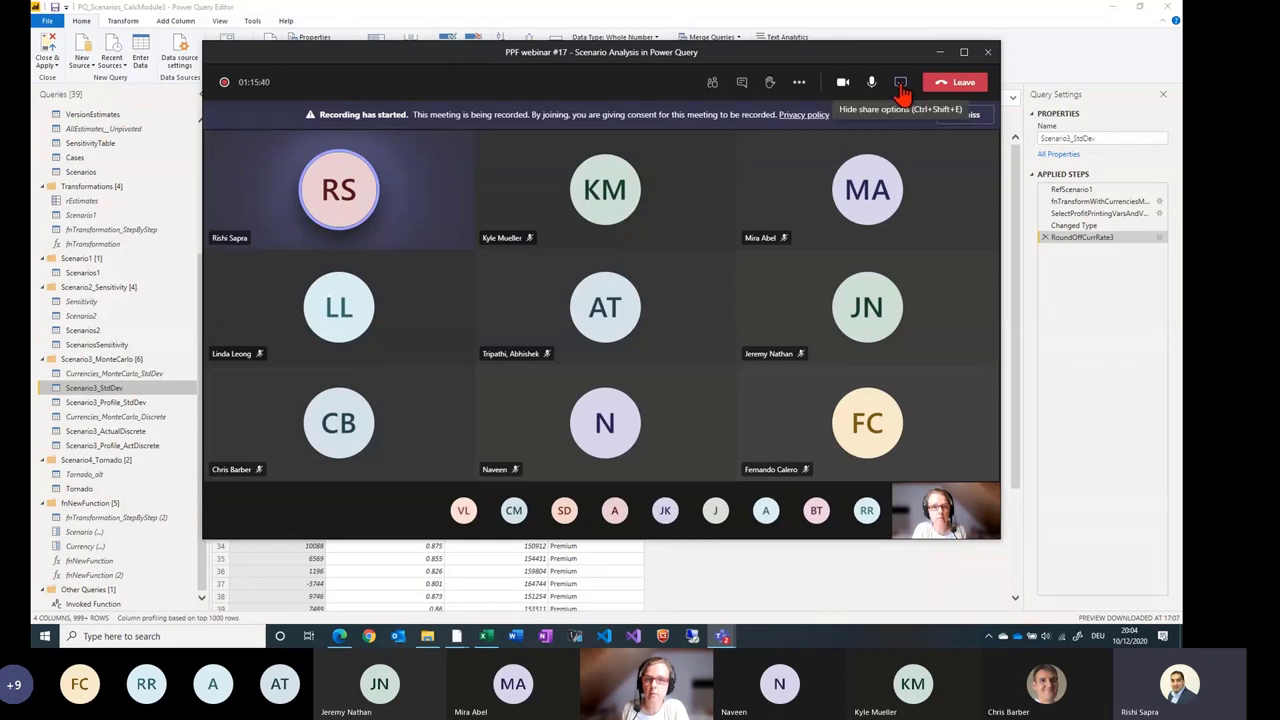
pyautogui.click(900, 90)
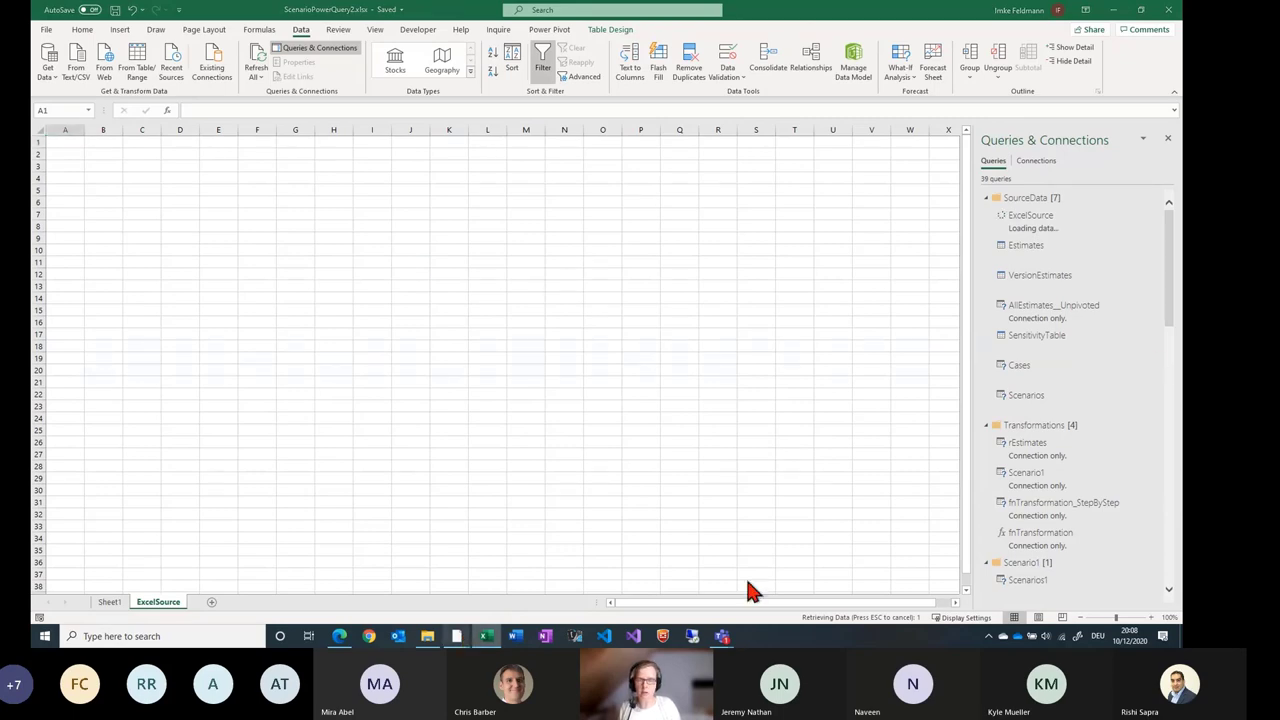
# Switch to the Power BI Query Editor window to review the original queries, then return toward Excel.
pyautogui.moveTo(478, 615)
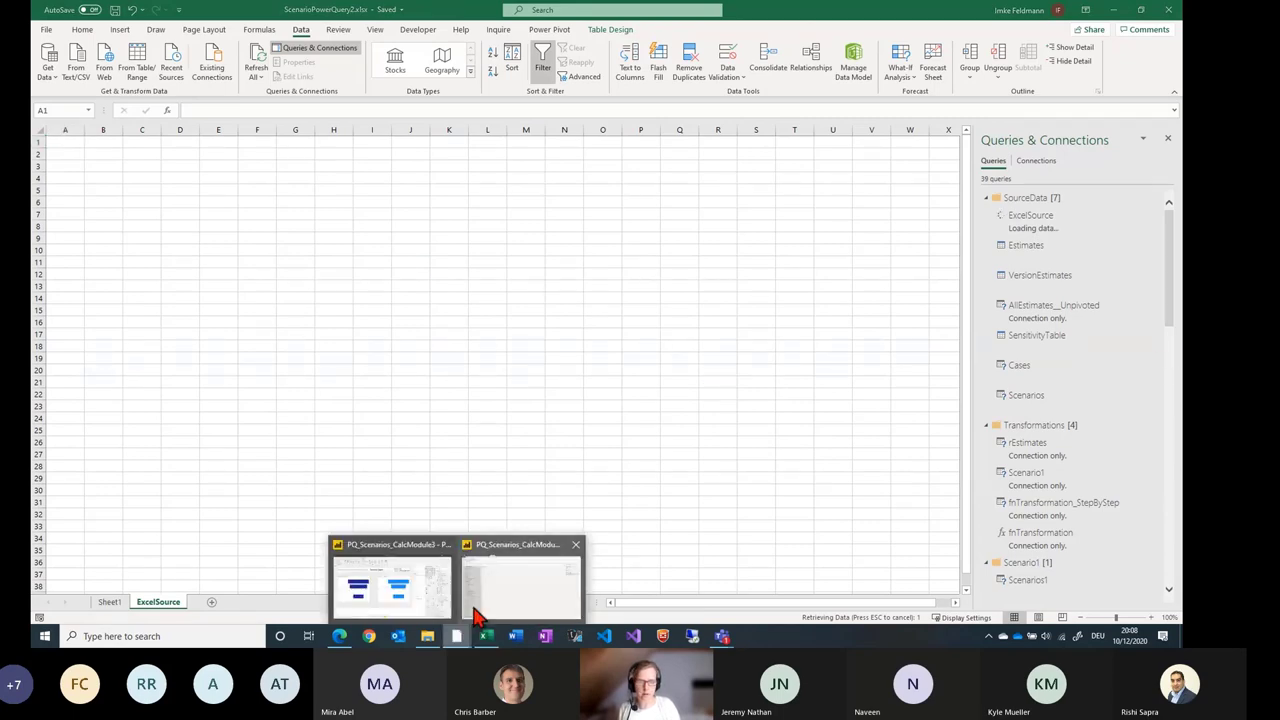
pyautogui.click(491, 594)
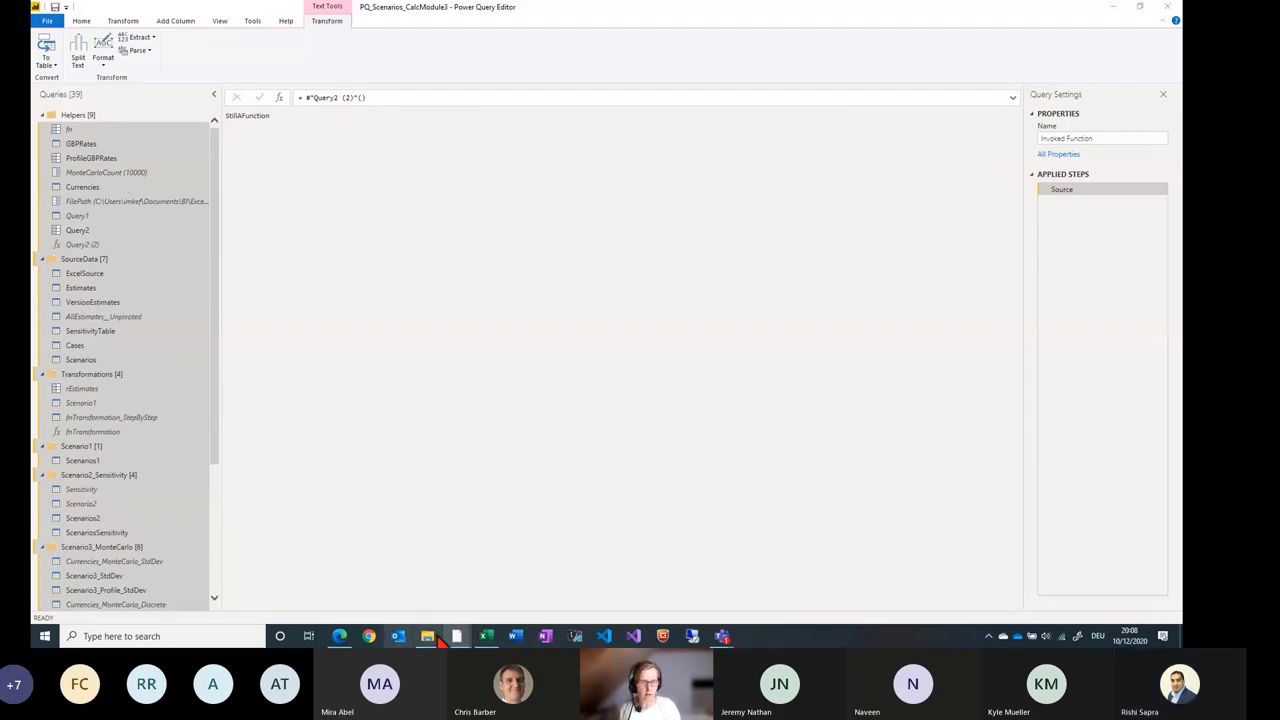
pyautogui.moveTo(488, 642)
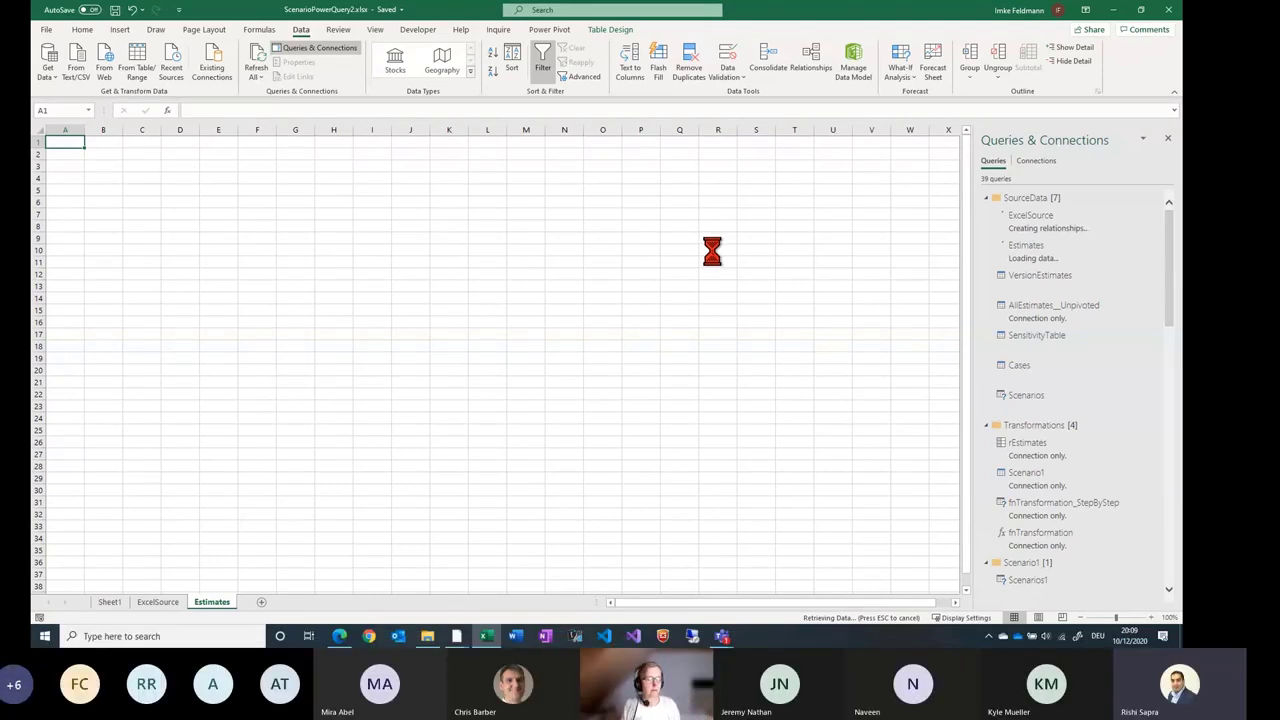
pyautogui.click(722, 637)
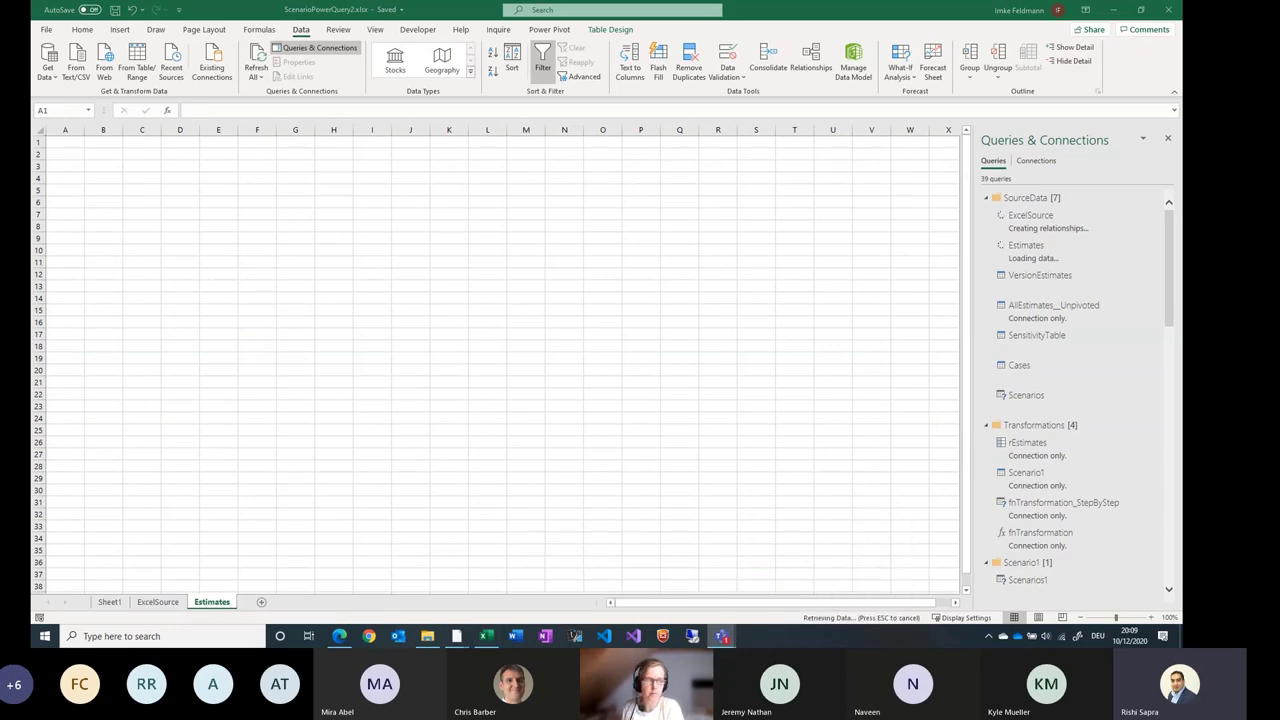